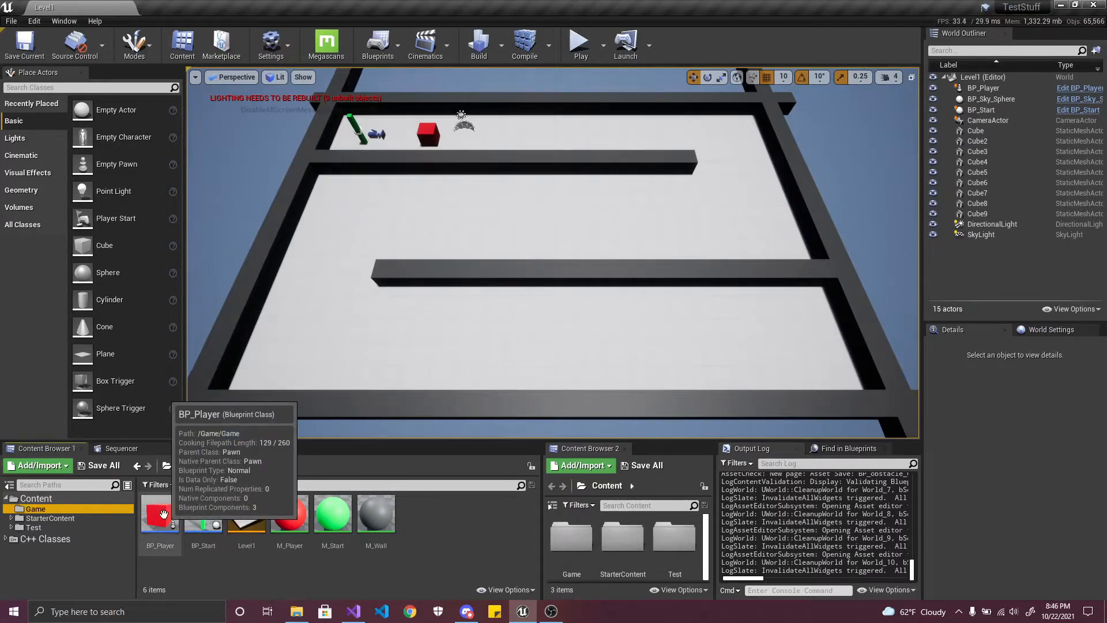
- Open the BP_Player blueprint and review its Event Graph, from BeginPlay to the Event Tick movement nodes feeding Add Force
double_click(163, 514)
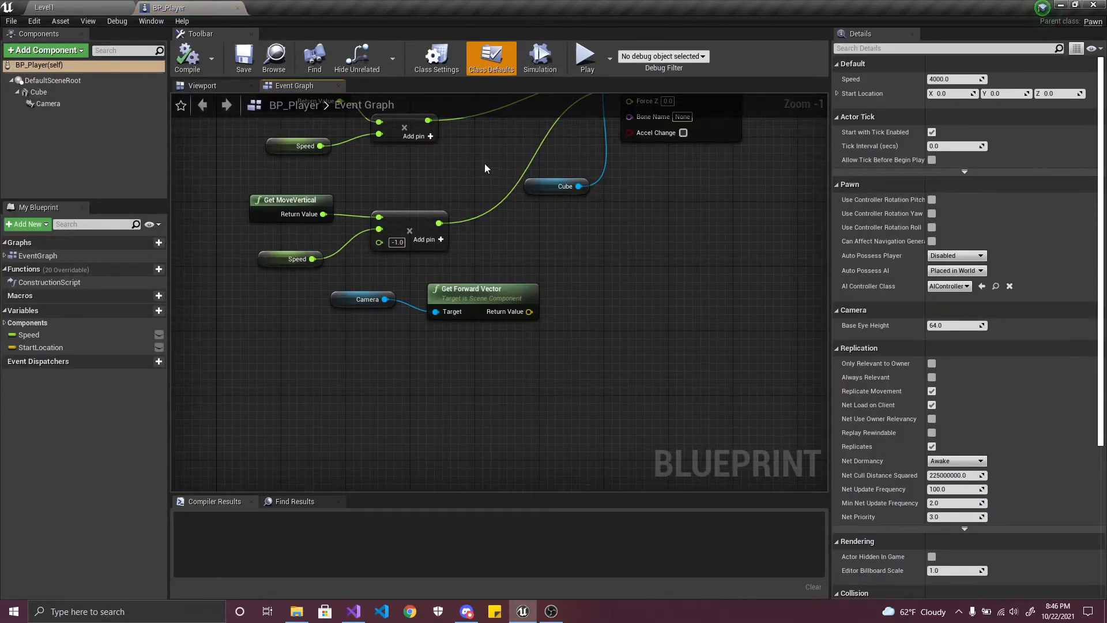
right_drag(484, 164, 552, 343)
scroll(549, 342, down, 3)
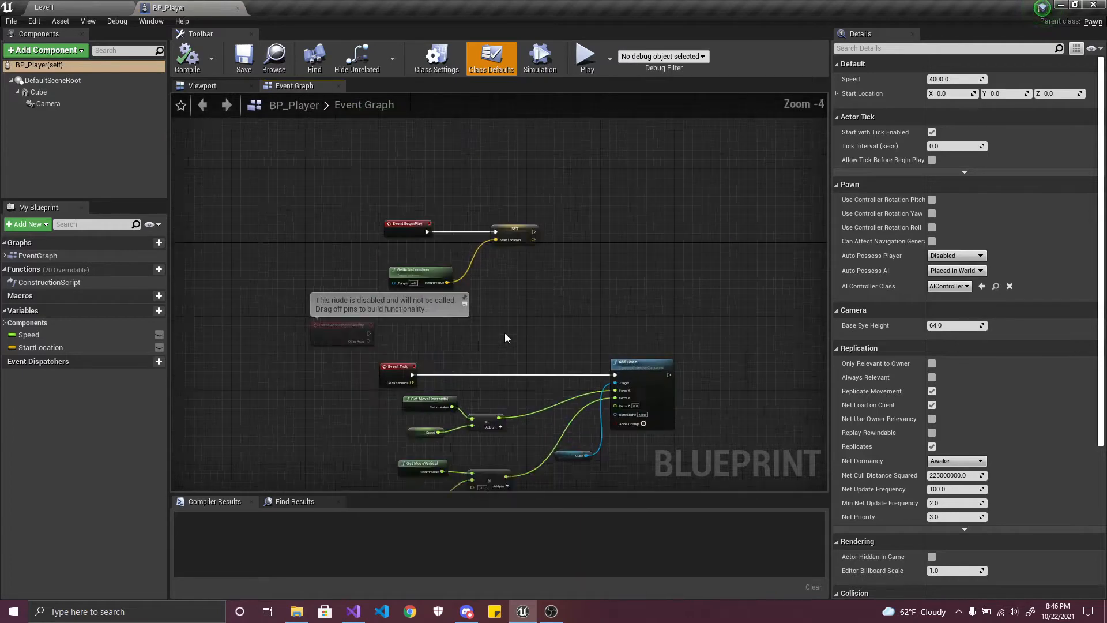
scroll(505, 338, up, 1)
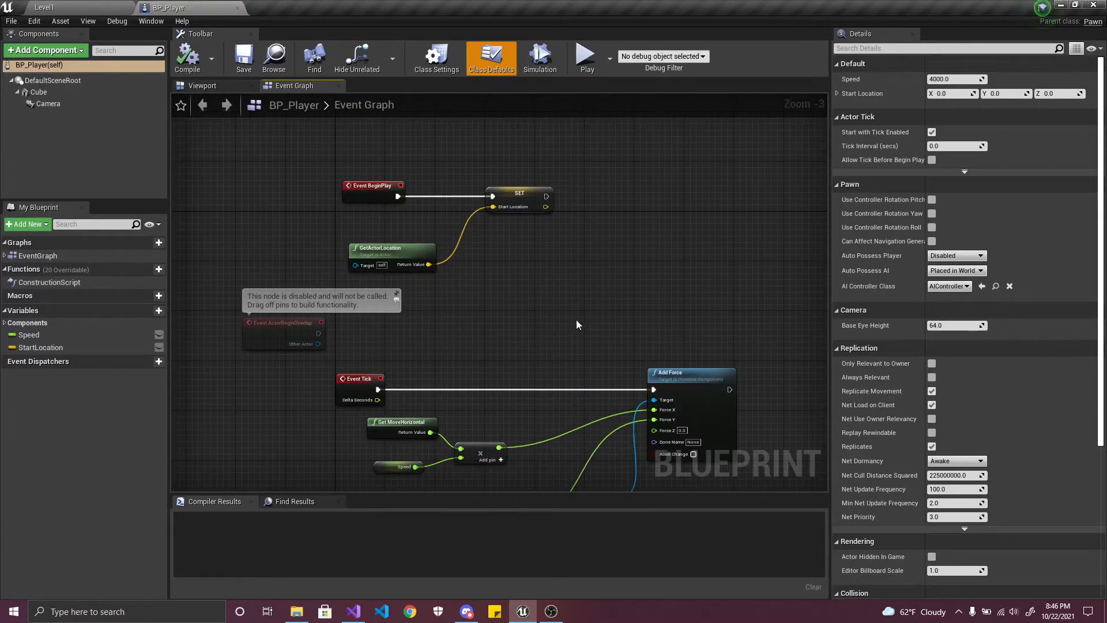
right_drag(526, 365, 478, 191)
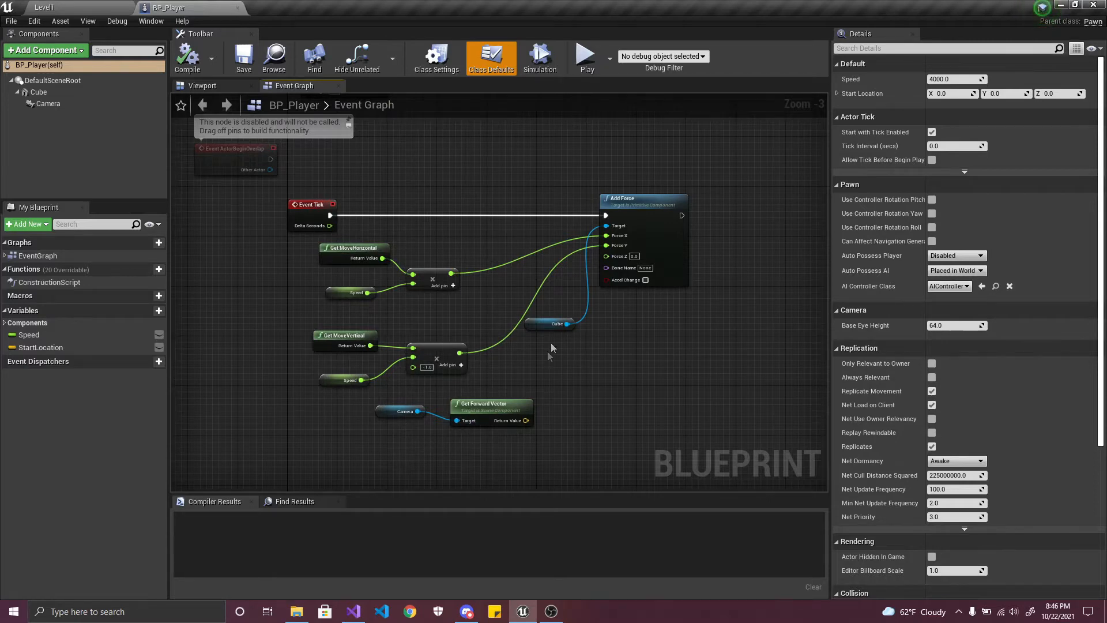
right_drag(541, 379, 470, 388)
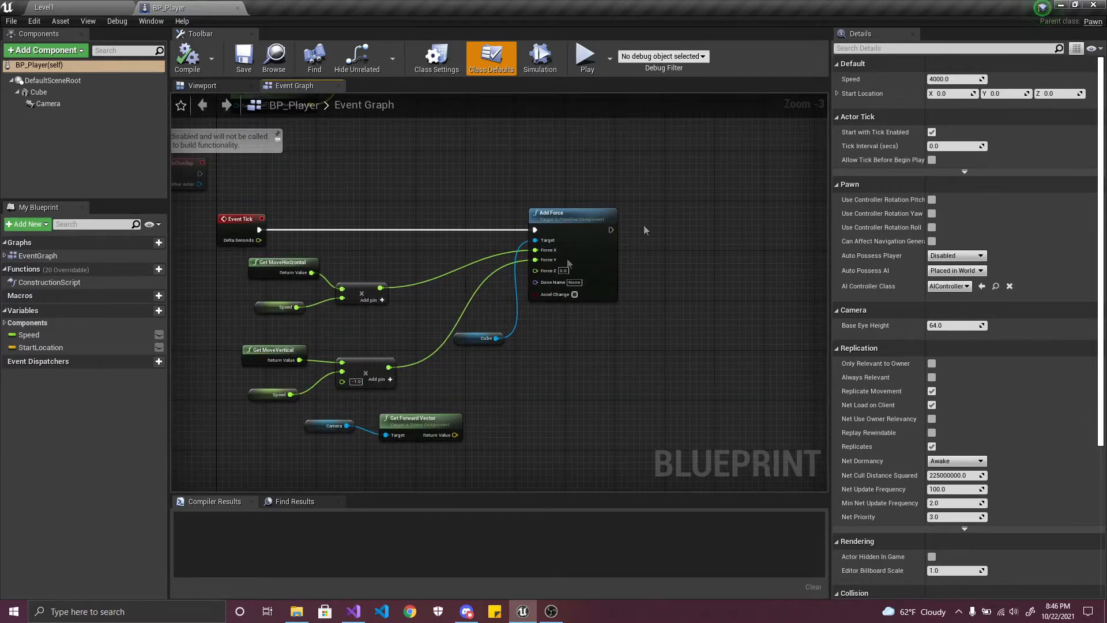
click(591, 228)
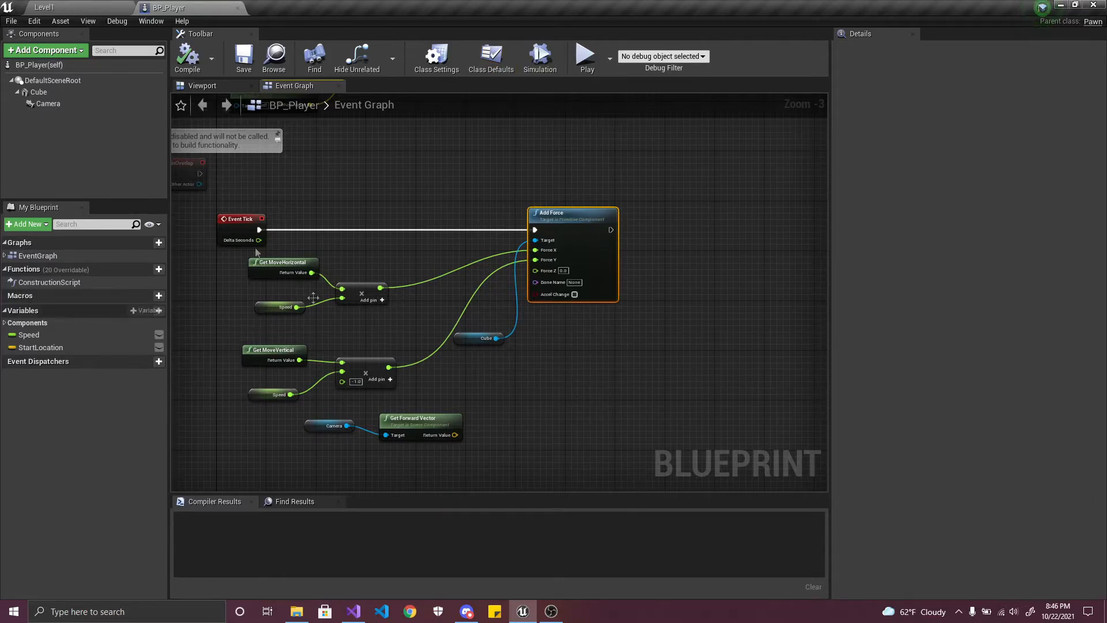
click(266, 274)
scroll(266, 273, up, 1)
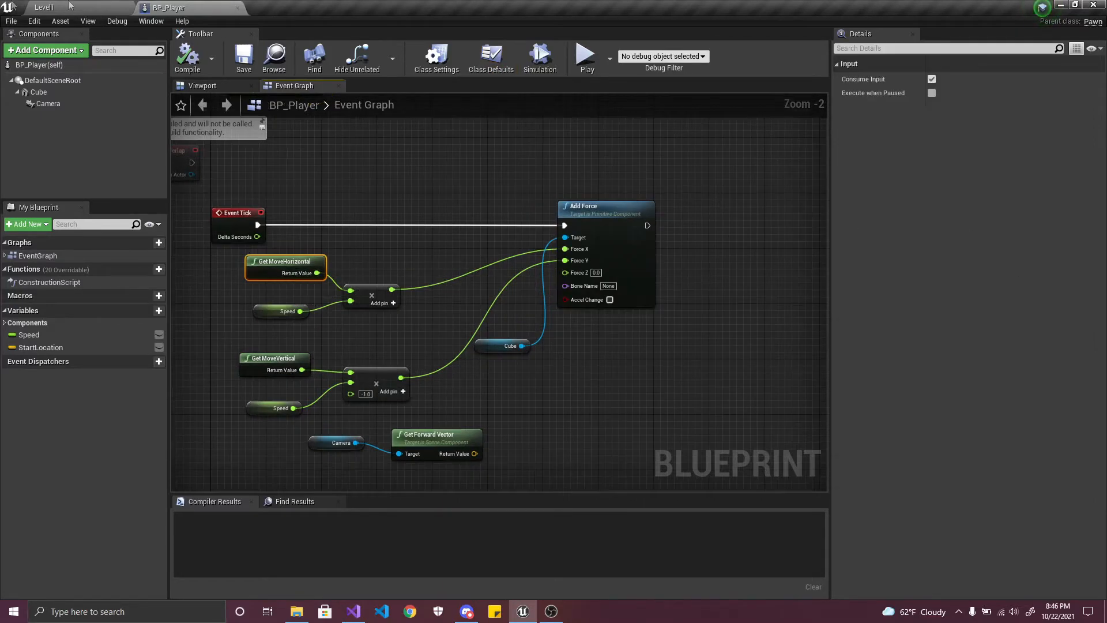
- Review the MoveVertical and MoveHorizontal axis mappings in the project's Input settings, then close the settings
click(43, 7)
click(34, 20)
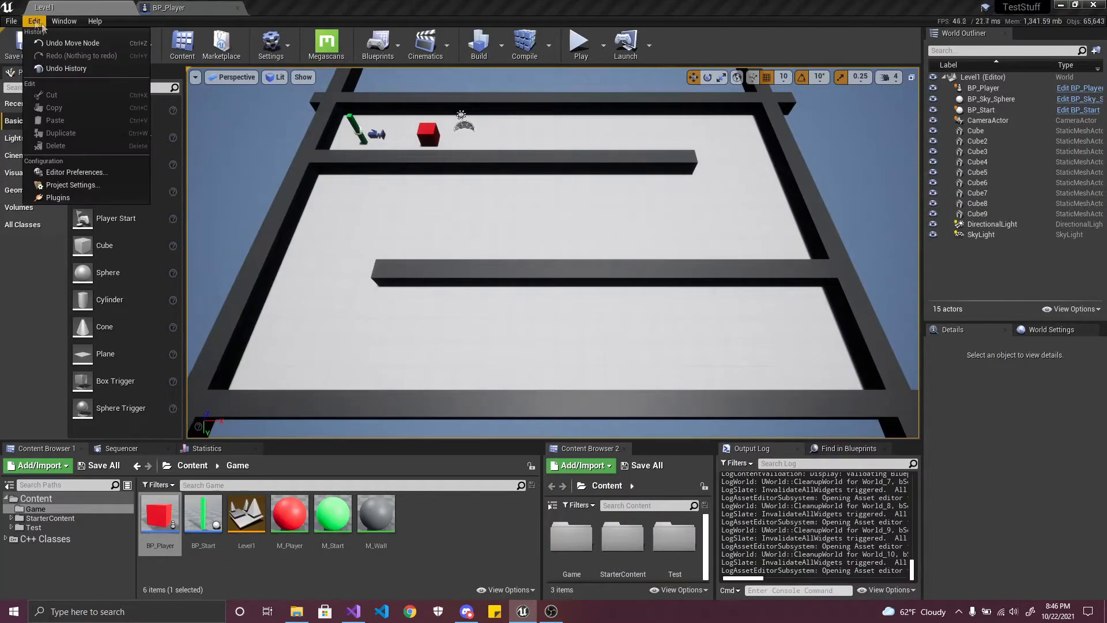
click(73, 184)
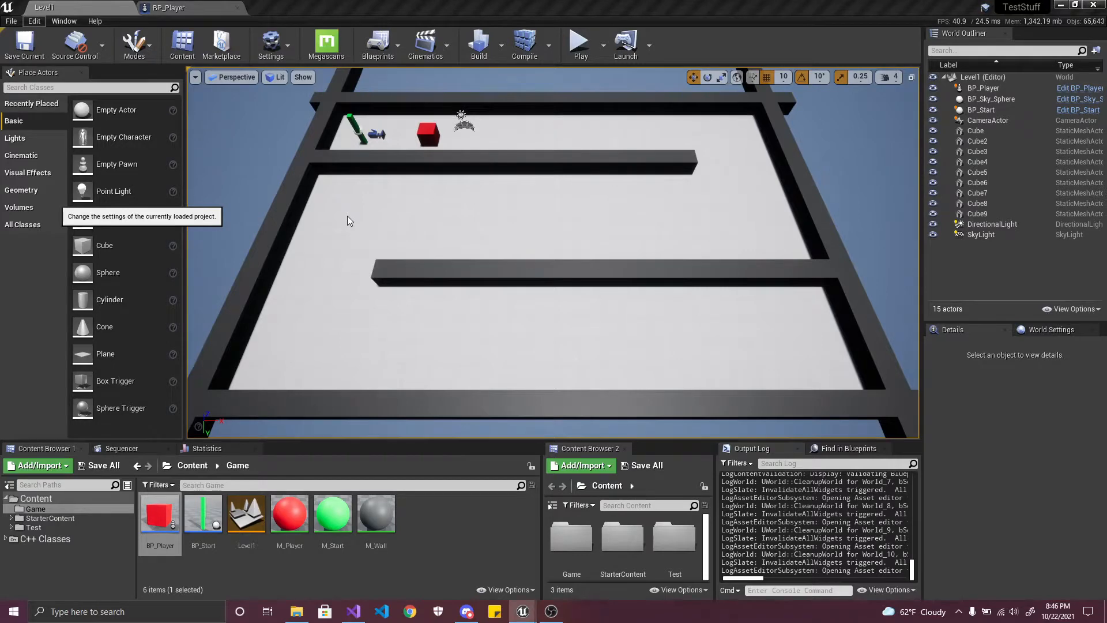
scroll(455, 348, down, 10)
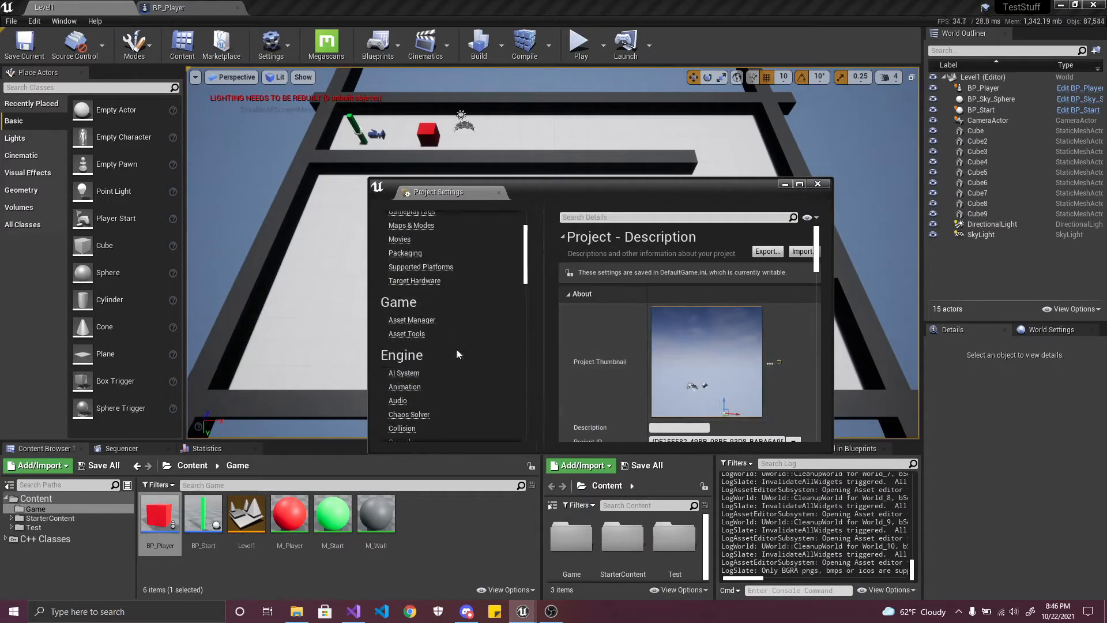
click(397, 314)
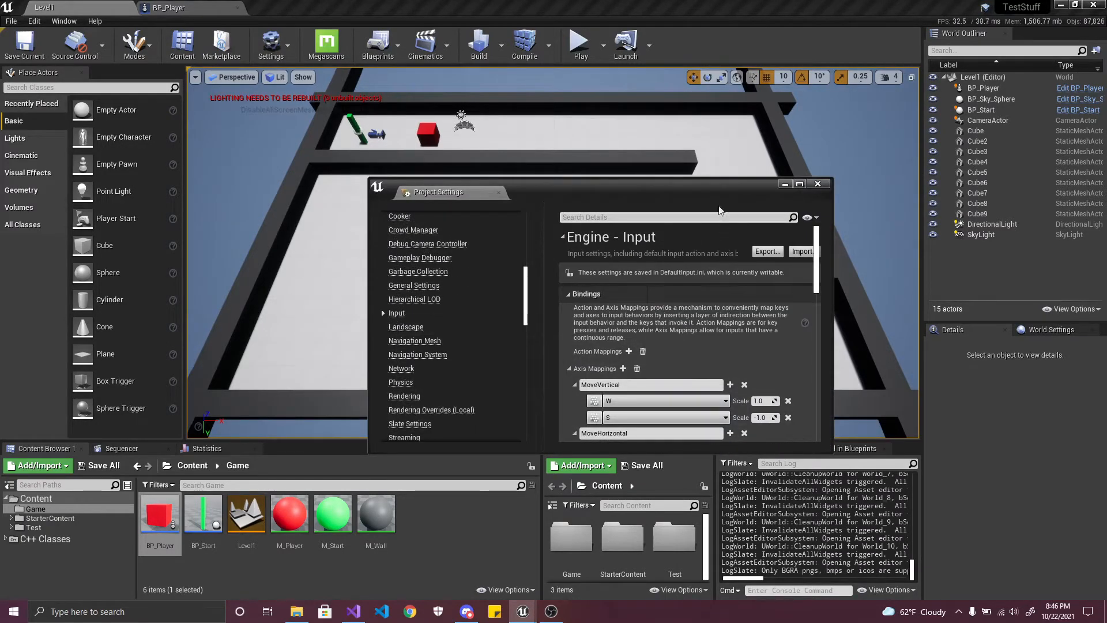
drag(705, 191, 508, 117)
scroll(551, 220, down, 3)
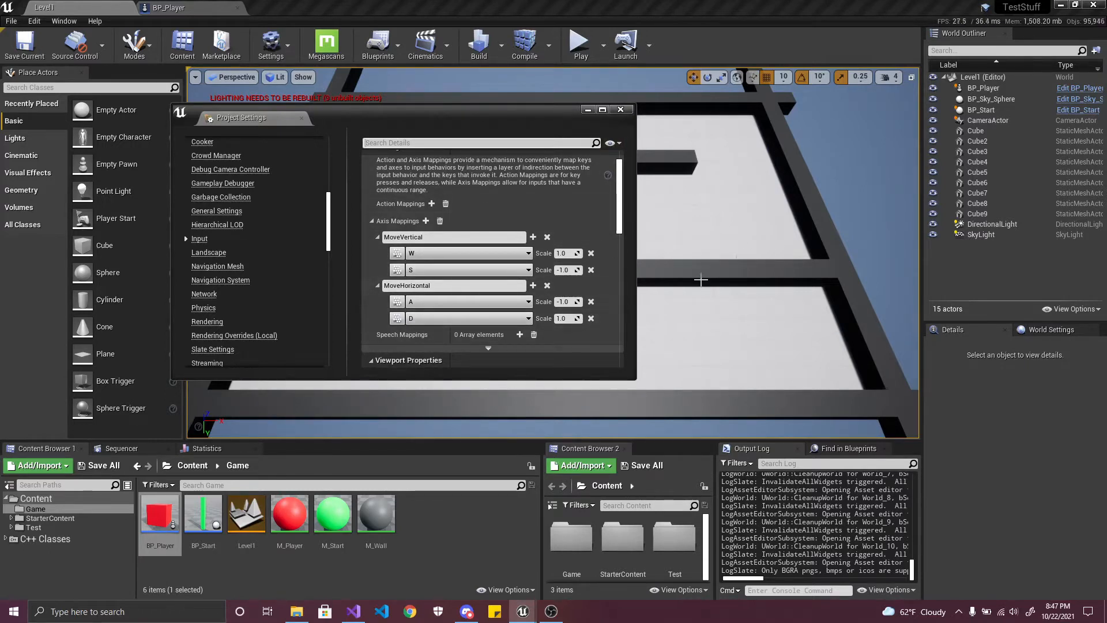
click(622, 112)
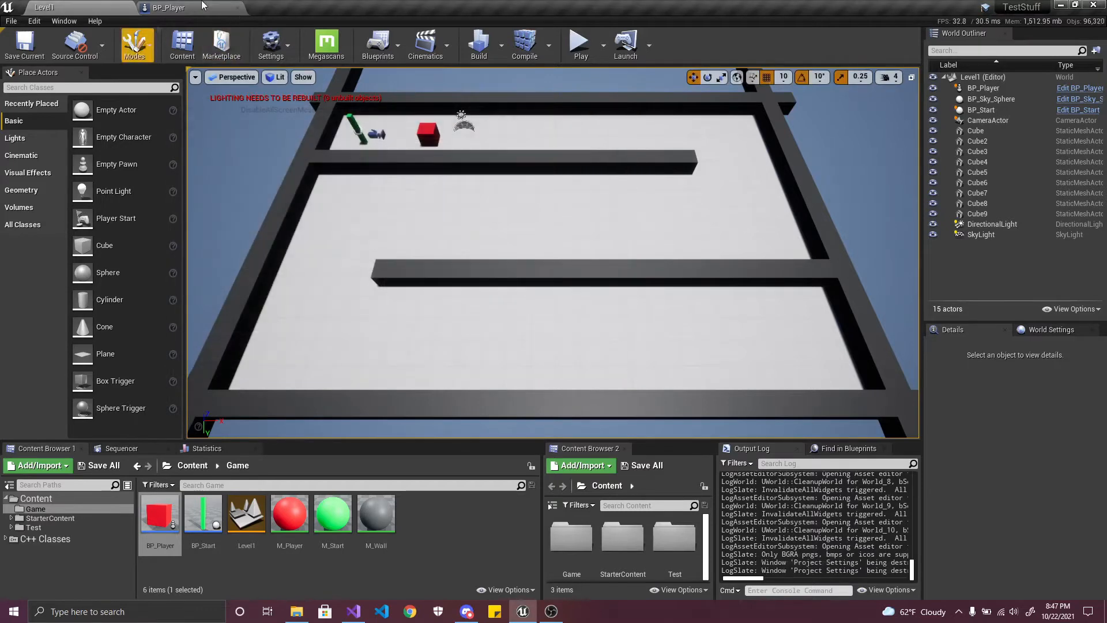
- Examine BP_Player's Add Force node and the Cube component's physics settings
click(190, 7)
click(581, 206)
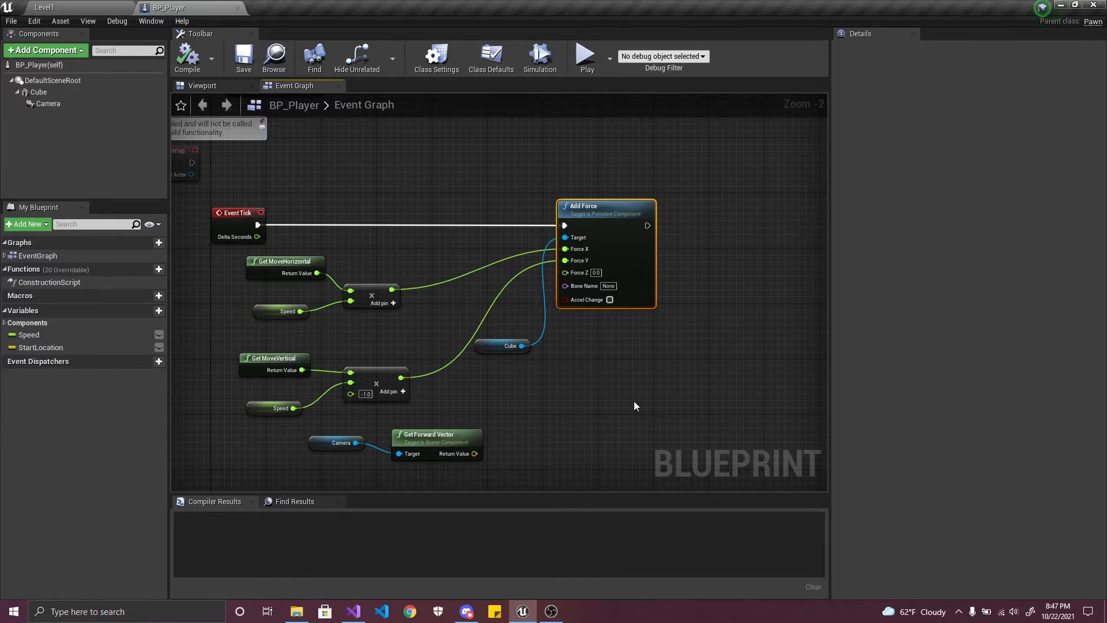
click(35, 95)
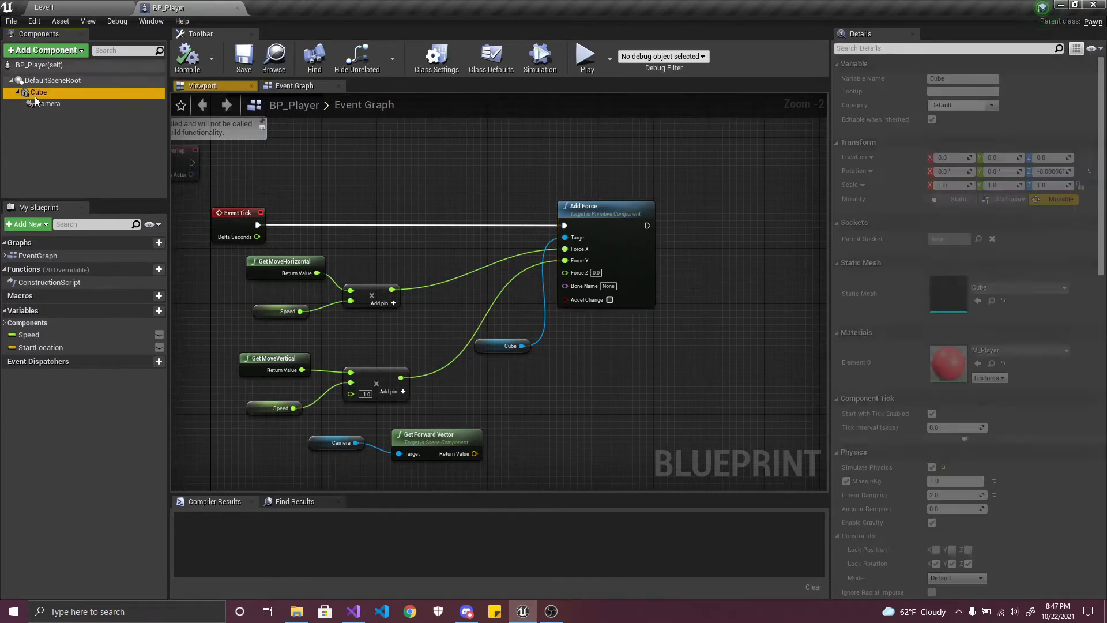
scroll(1045, 306, down, 5)
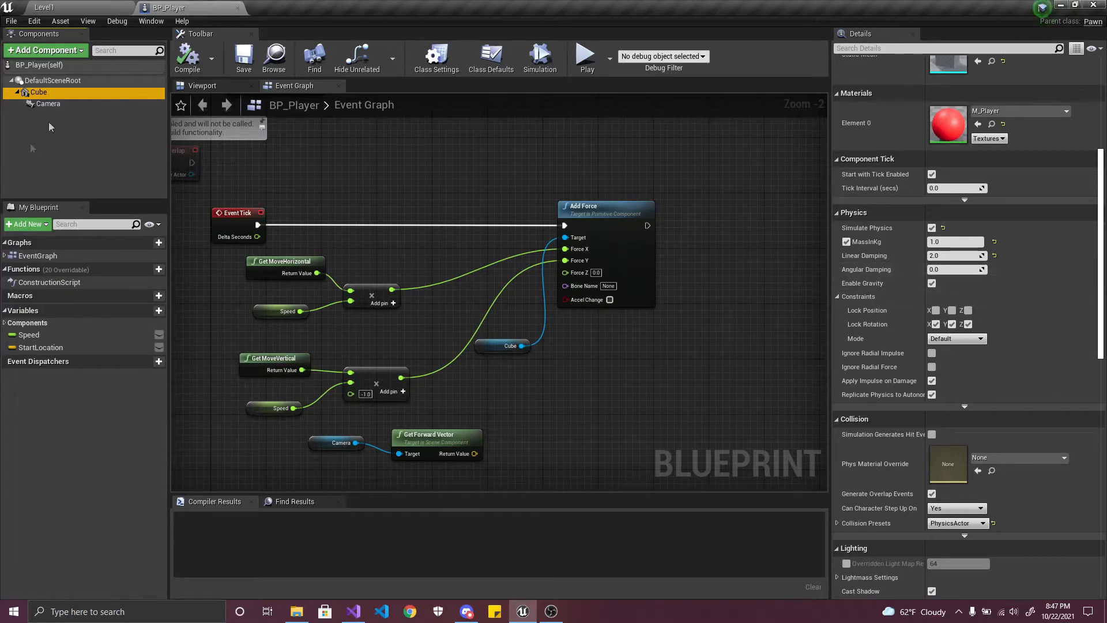
- Play Level1 in the editor, move the player cube around in all four directions, and stop the session
click(64, 7)
click(579, 43)
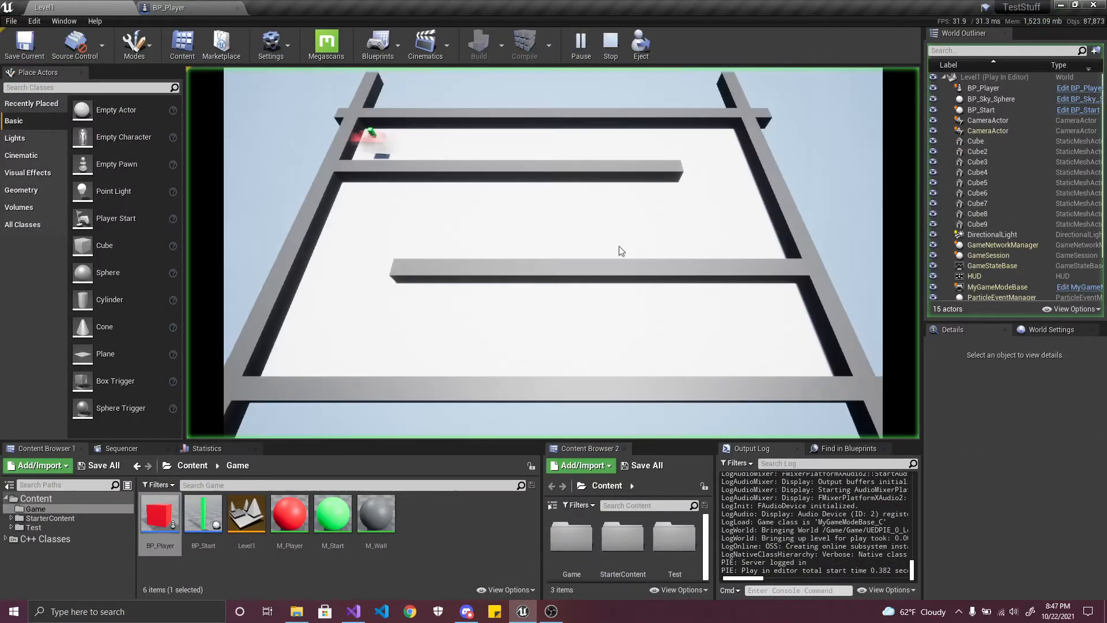
key(d)
key(d)
key(w)
key(a)
key(s)
key(d)
key(a)
key(d)
key(d)
key(a)
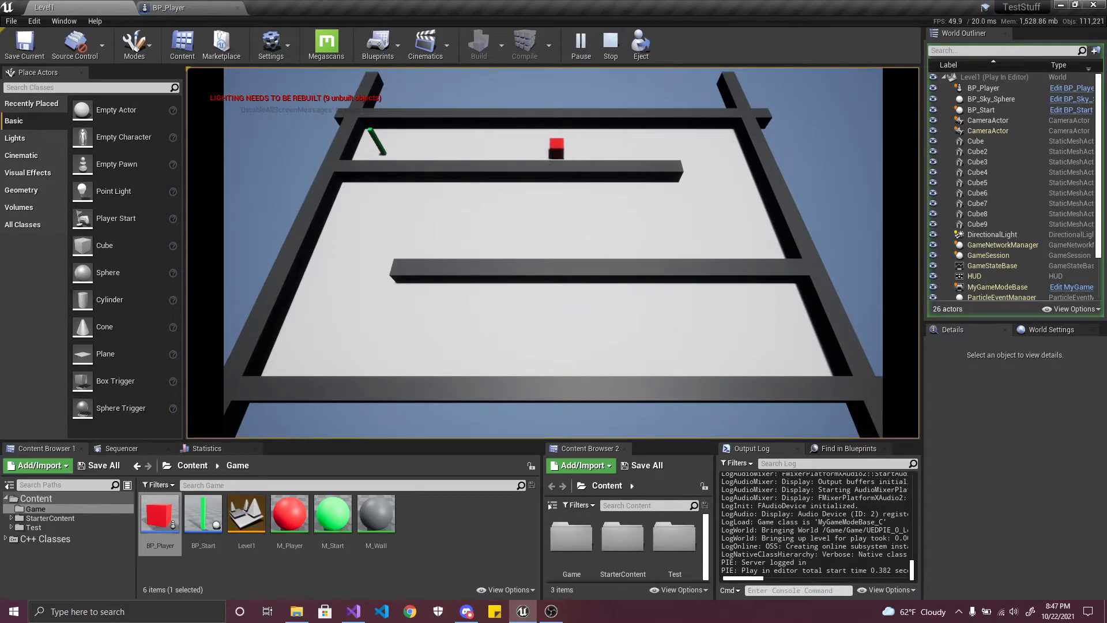
key(d)
key(Escape)
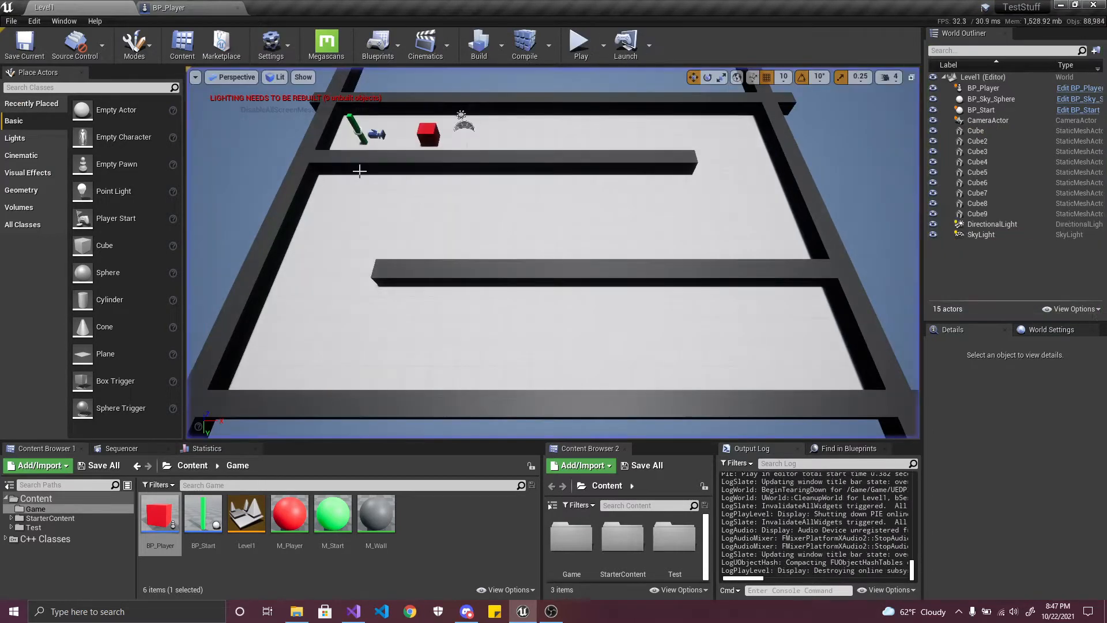
- Check BP_Player's movement nodes again and inspect the CameraActor overlooking the maze in Level1
click(197, 15)
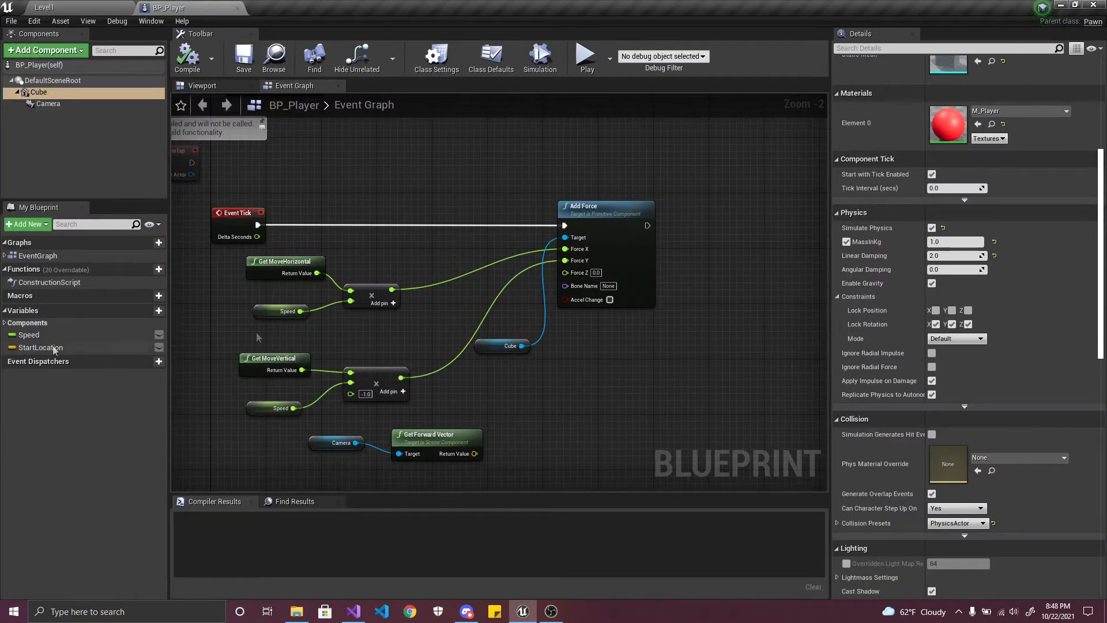
right_drag(476, 280, 515, 250)
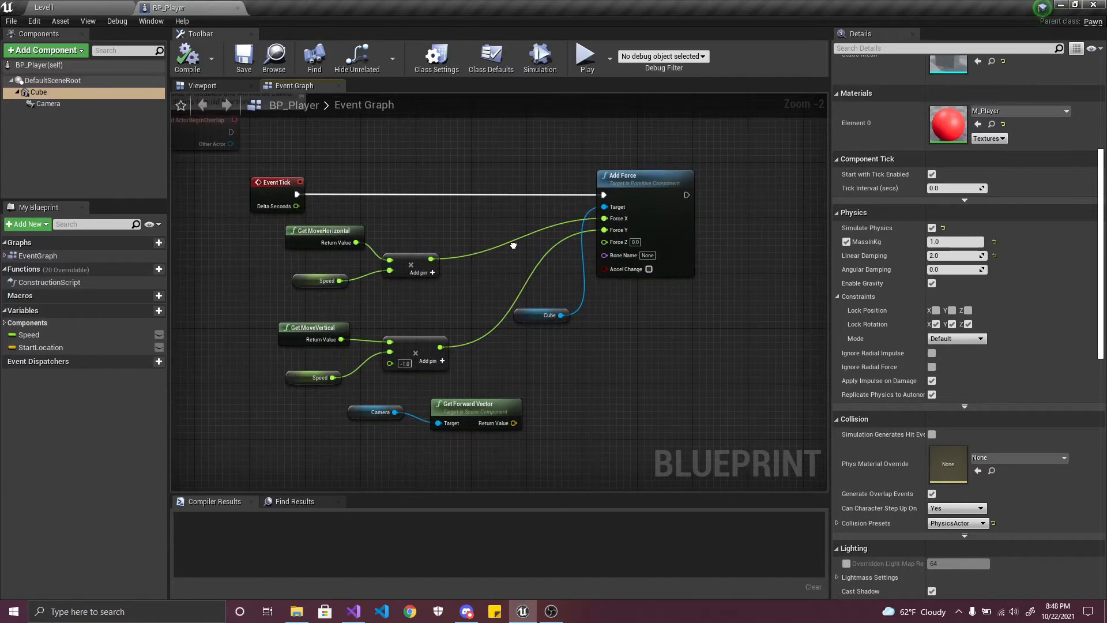
click(51, 8)
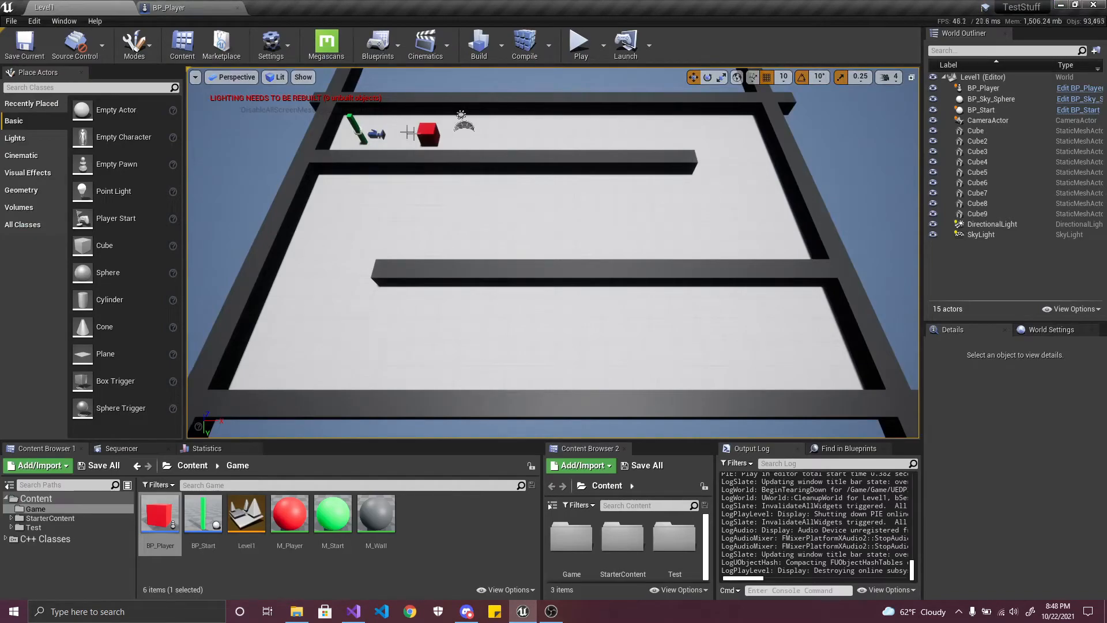
right_drag(605, 268, 549, 252)
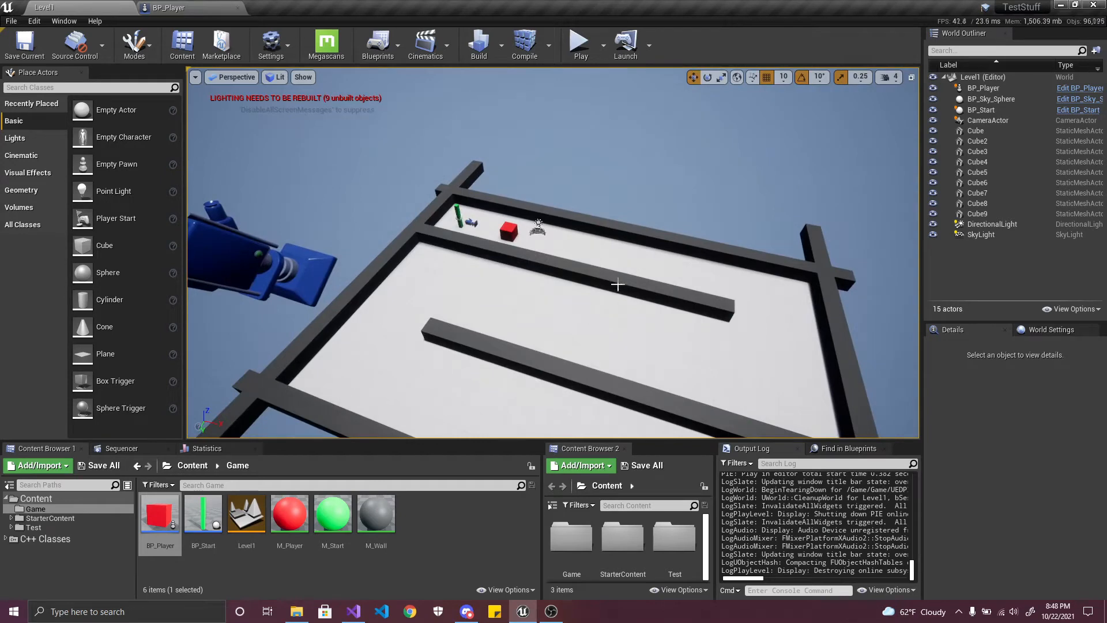
right_drag(639, 308, 649, 310)
key(s)
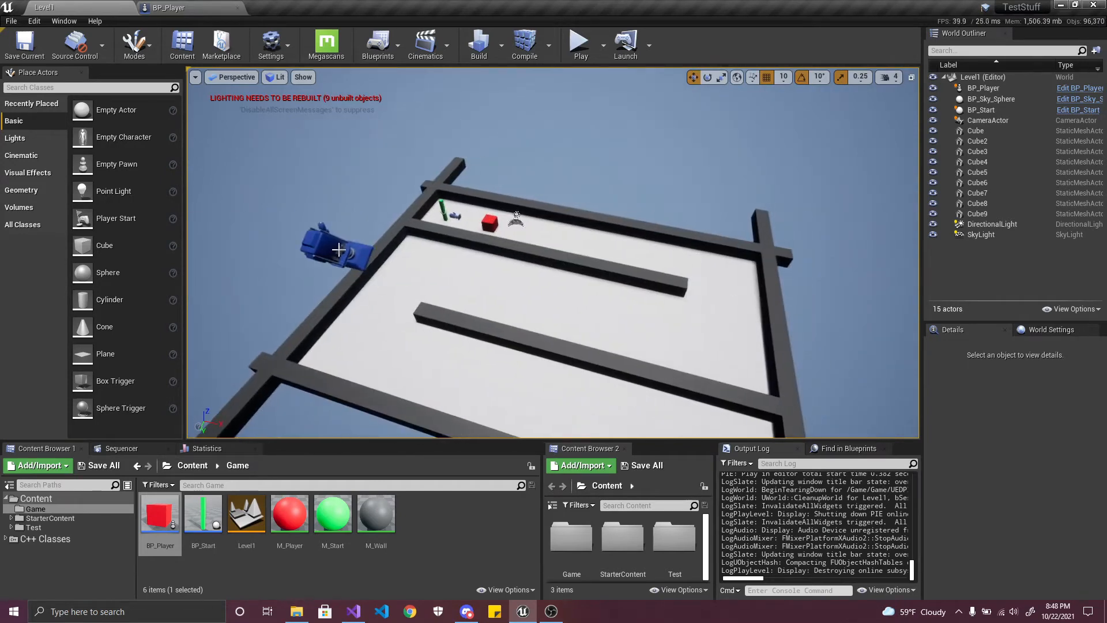
click(339, 250)
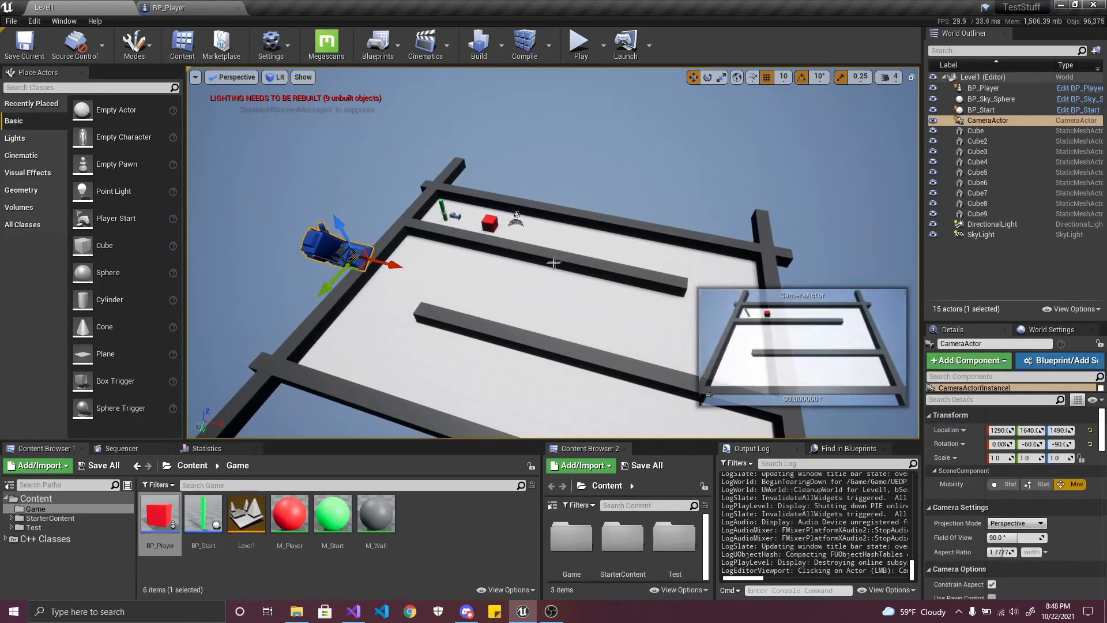
- Select the BP_Player cube in Level1 and examine its axes and attached camera from several angles
click(492, 224)
key(w)
right_drag(492, 223, 523, 241)
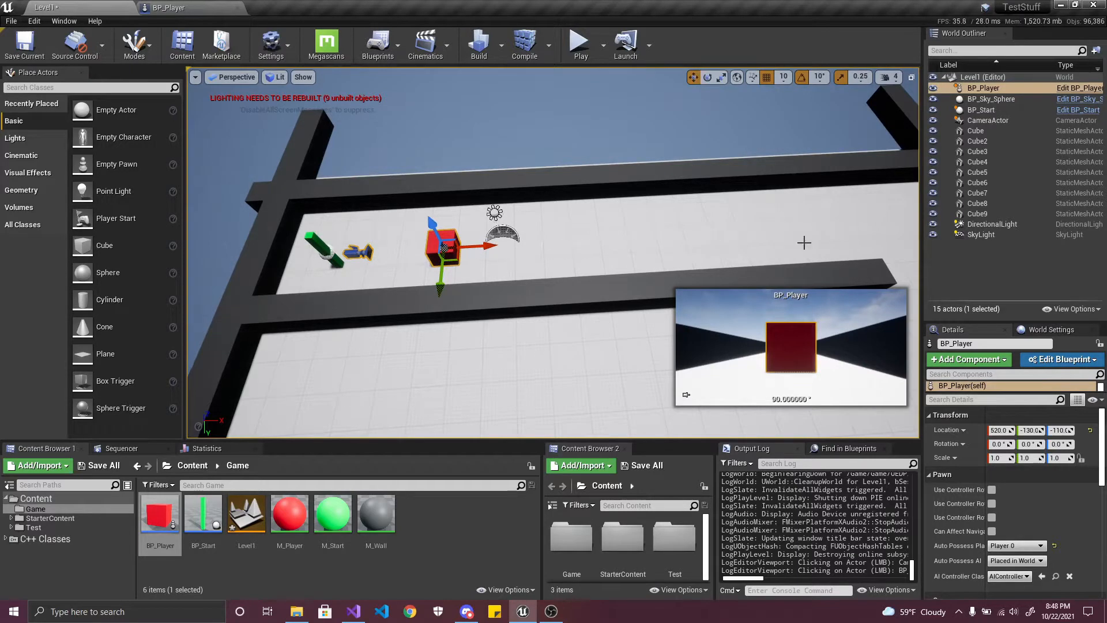
right_drag(483, 234, 461, 238)
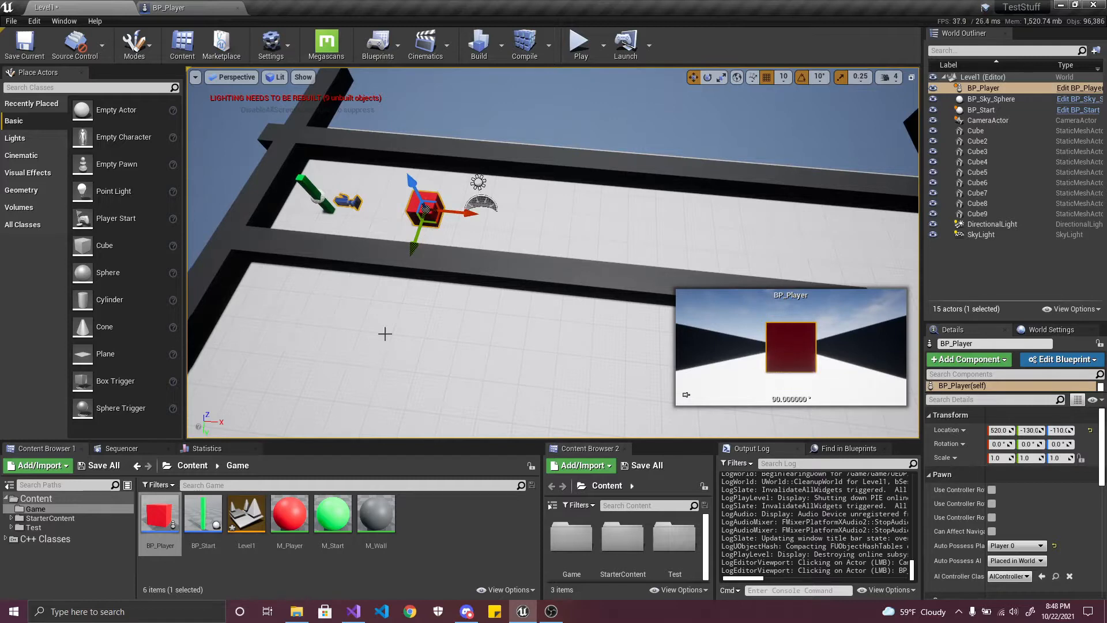
key(s)
right_drag(447, 309, 478, 362)
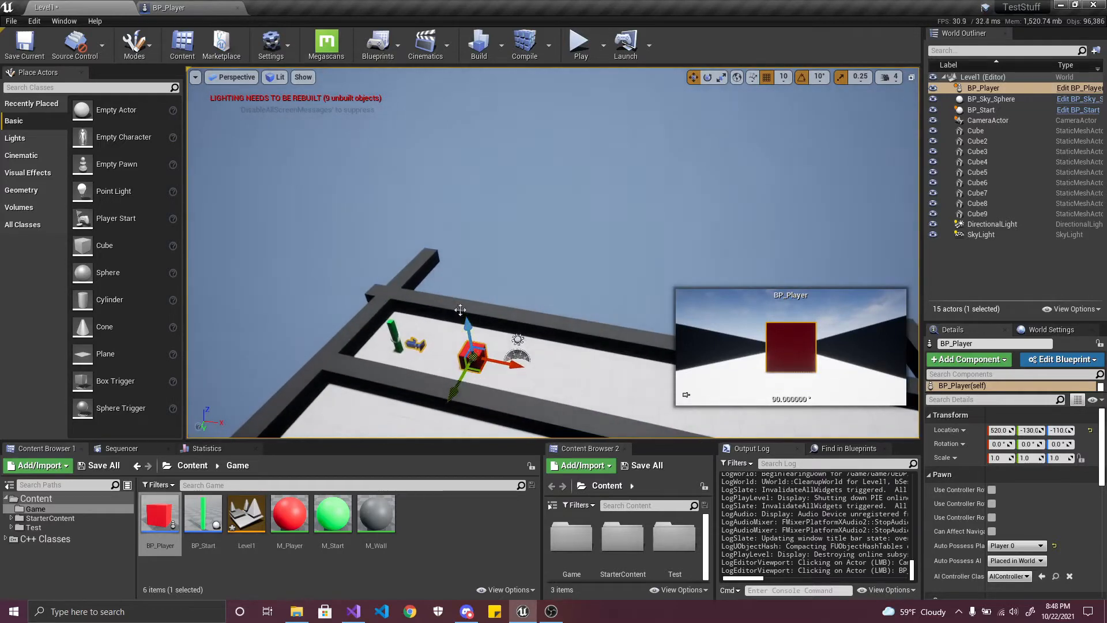
right_drag(531, 409, 443, 381)
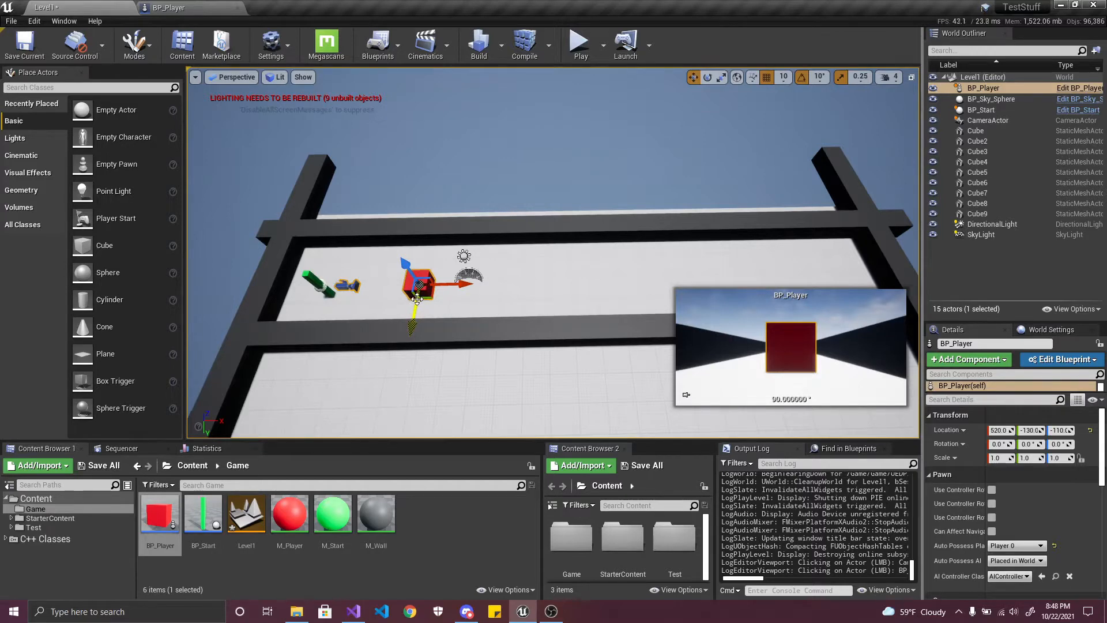
- Save the modified Level1 map and return to the BP_Player blueprint
click(98, 465)
click(661, 410)
click(206, 10)
- Inspect the MoveVertical, Speed and multiply nodes that drive Force Y in BP_Player's Event Graph
scroll(411, 394, up, 1)
drag(517, 298, 219, 392)
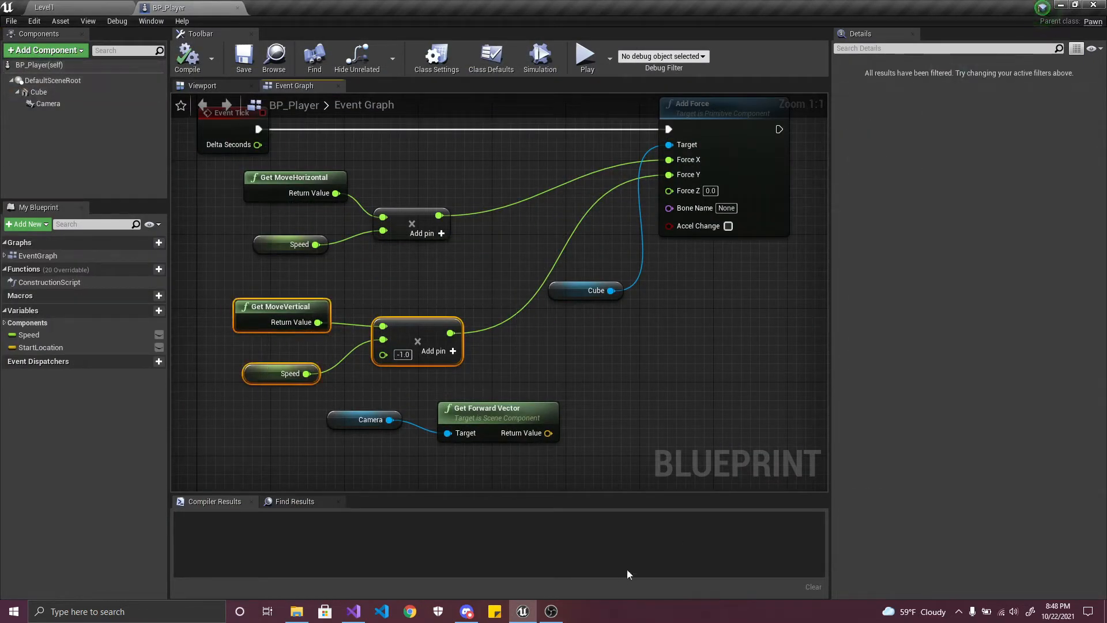
click(551, 611)
click(552, 611)
click(518, 344)
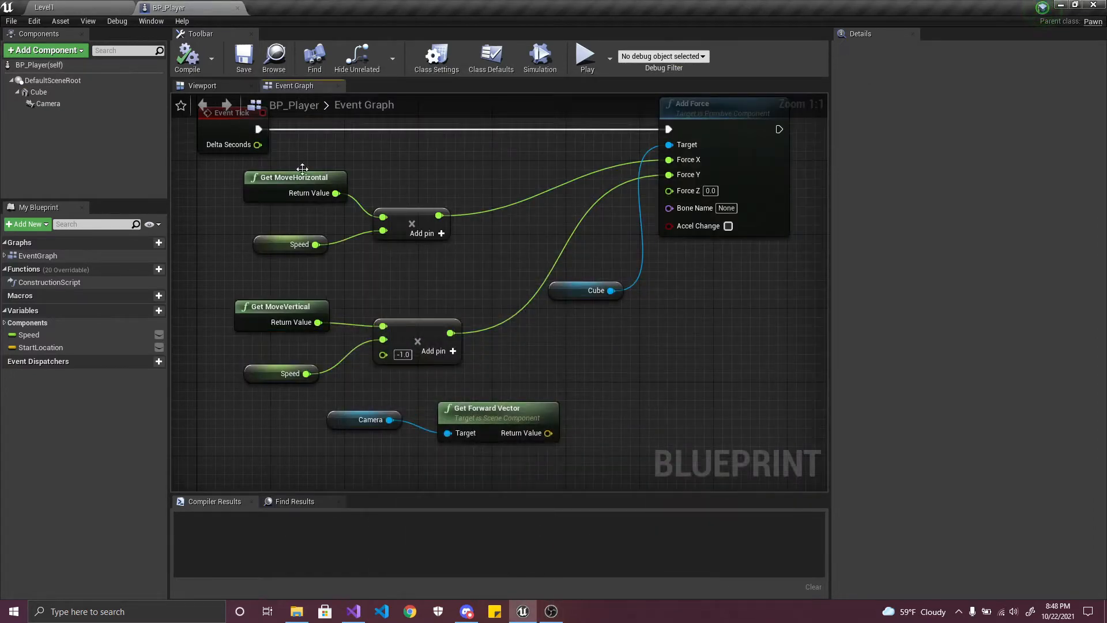
- View the player cube in Level1 from the opposite side and the front to compare its movement axes
click(87, 7)
right_drag(644, 302, 132, 247)
key(d)
key(s)
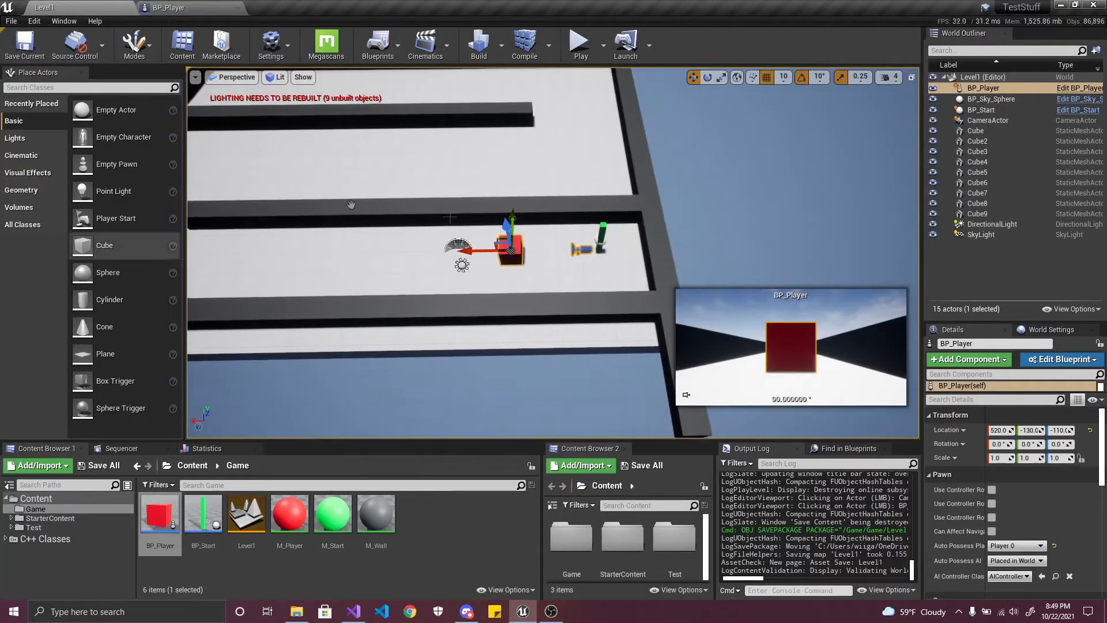
right_drag(575, 265, 259, 240)
key(d)
right_drag(552, 254, 576, 271)
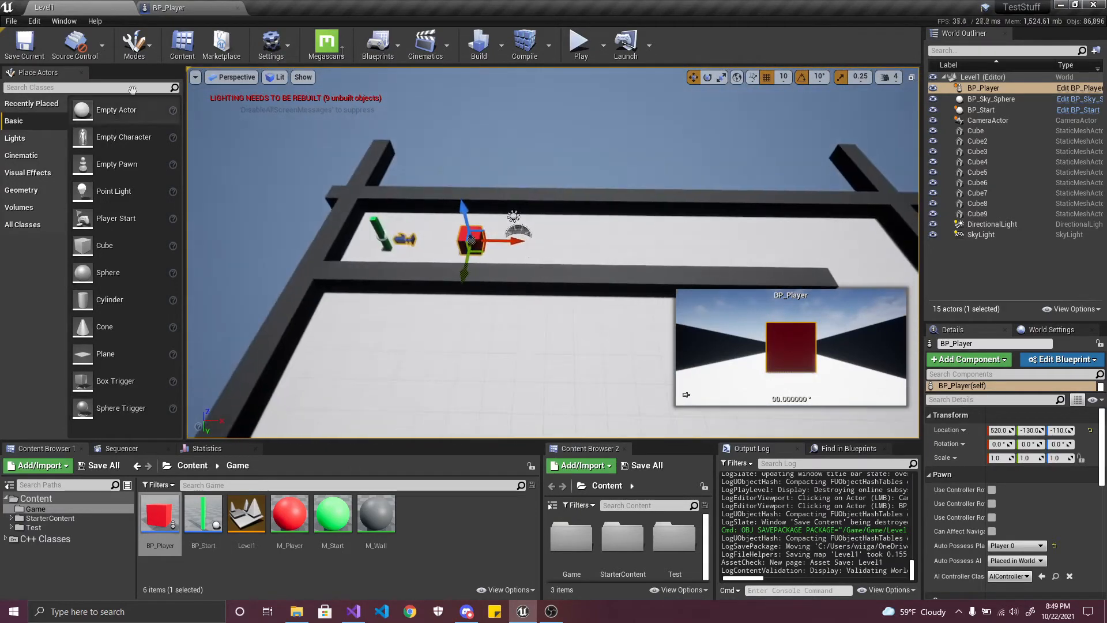
- Delete the unused Camera and Get Forward Vector nodes from BP_Player's Event Graph, and compile and save the blueprint
click(189, 8)
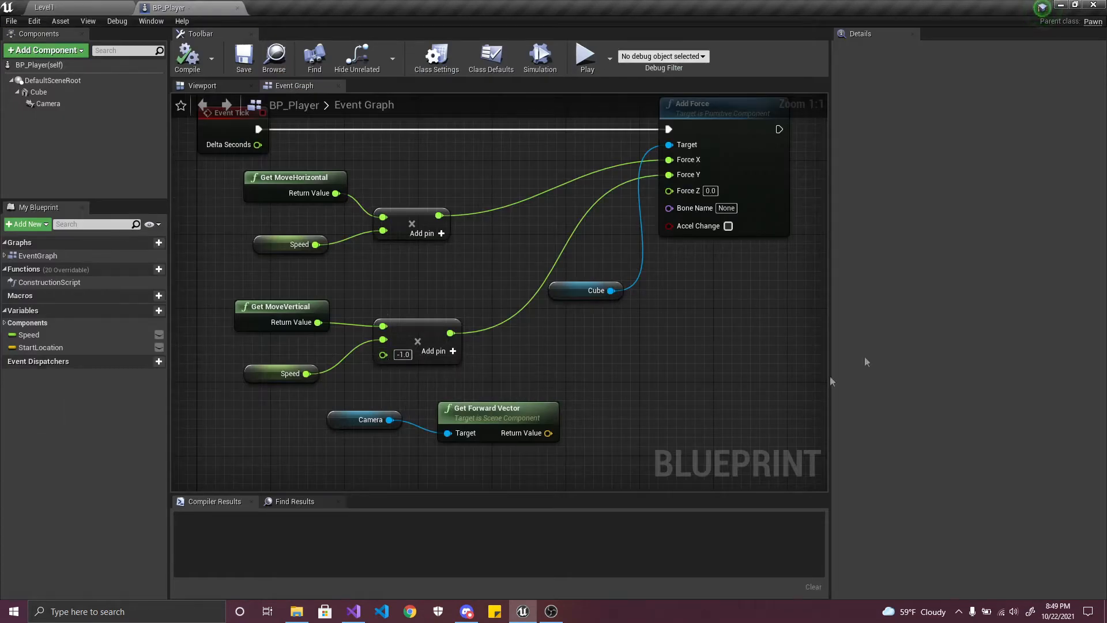
scroll(435, 315, down, 2)
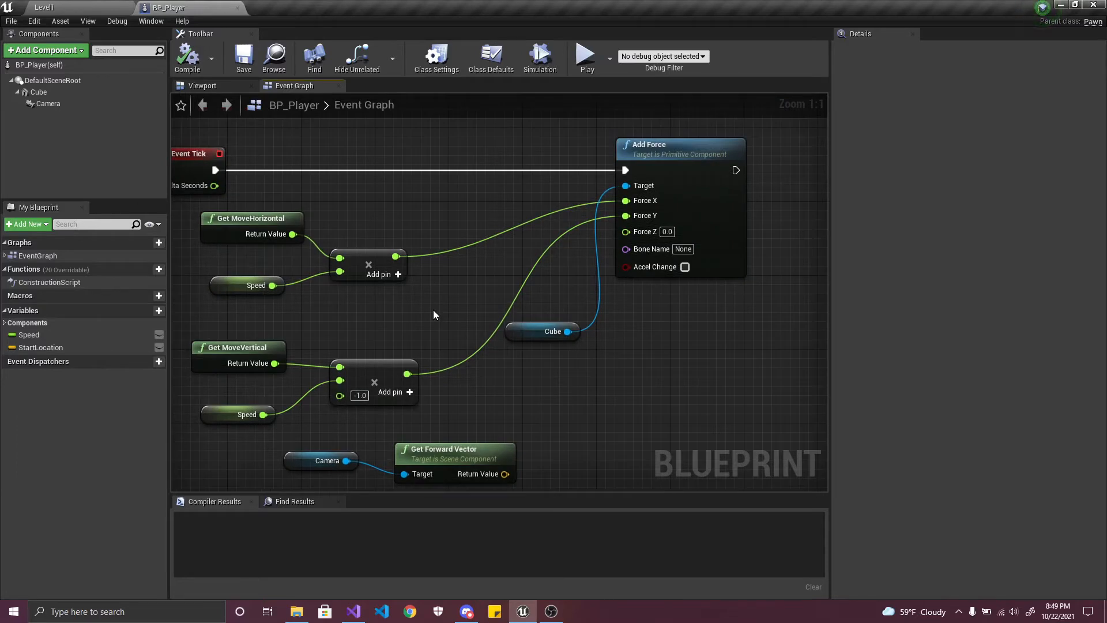
right_drag(490, 362, 487, 294)
drag(531, 381, 272, 333)
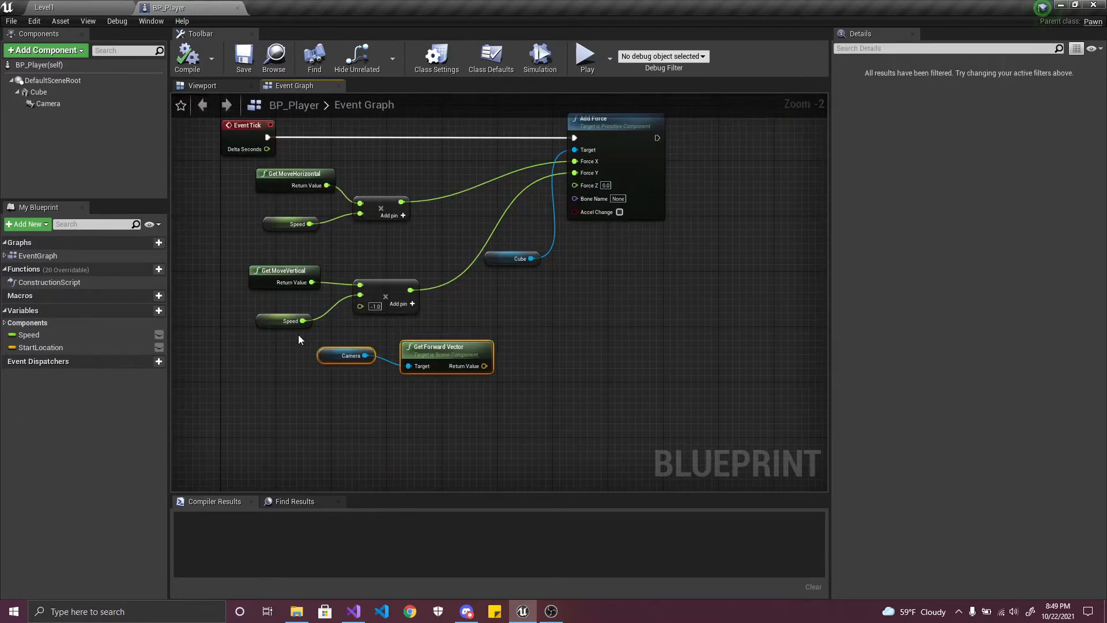
key(Delete)
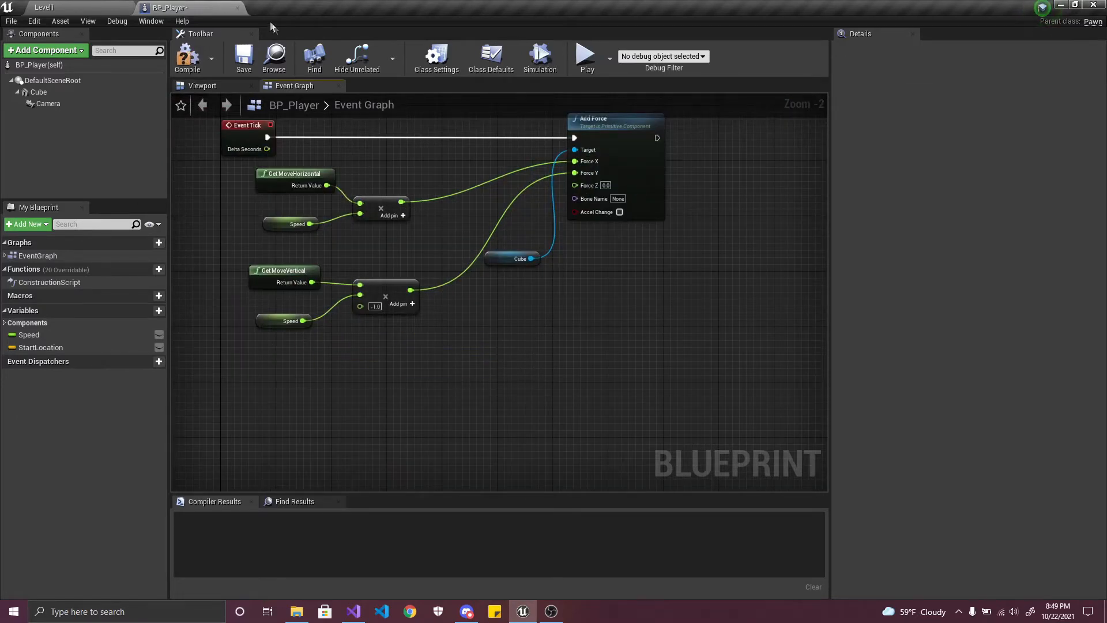
click(187, 58)
click(243, 57)
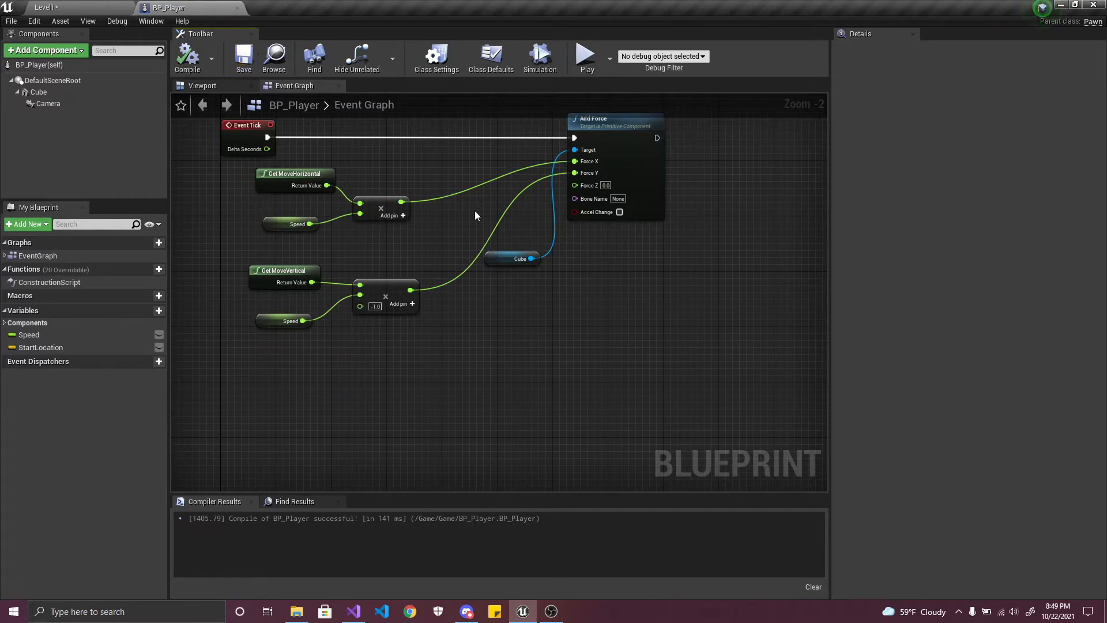
- Move the GetActorLocation node closer to the SET Start Location node in BP_Player, and save the blueprint and Level1
right_drag(467, 173, 484, 218)
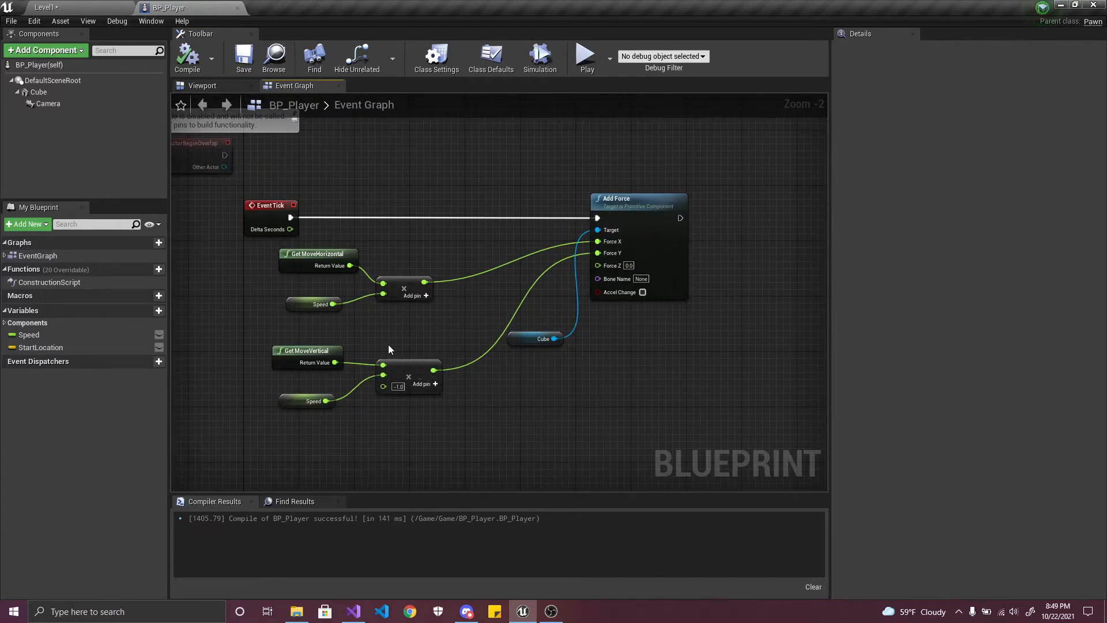
right_drag(456, 181, 494, 383)
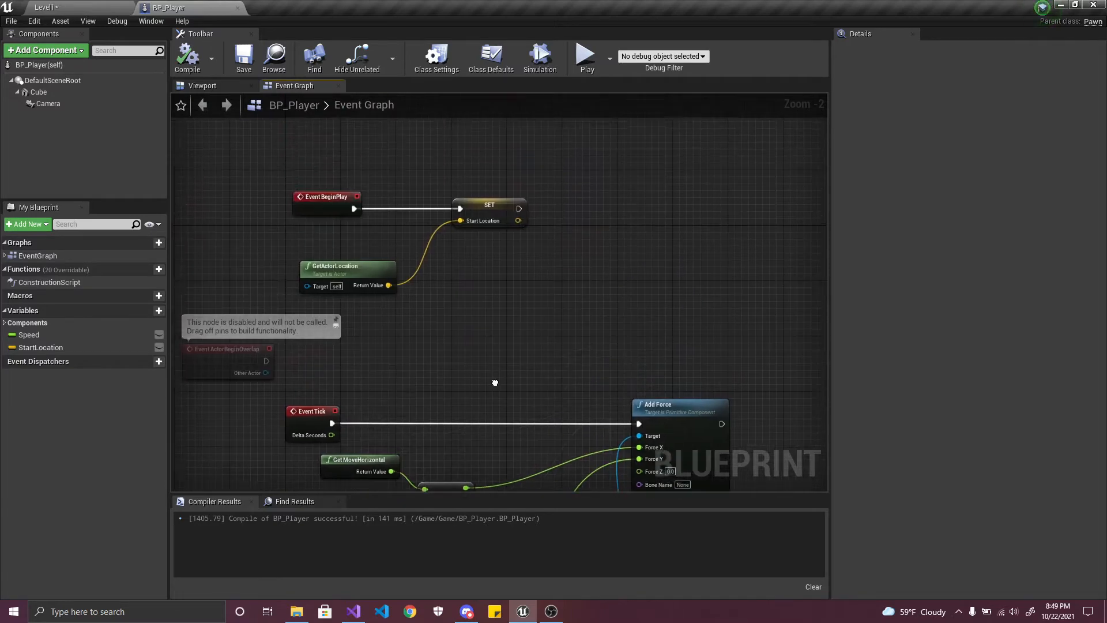
drag(363, 278, 384, 272)
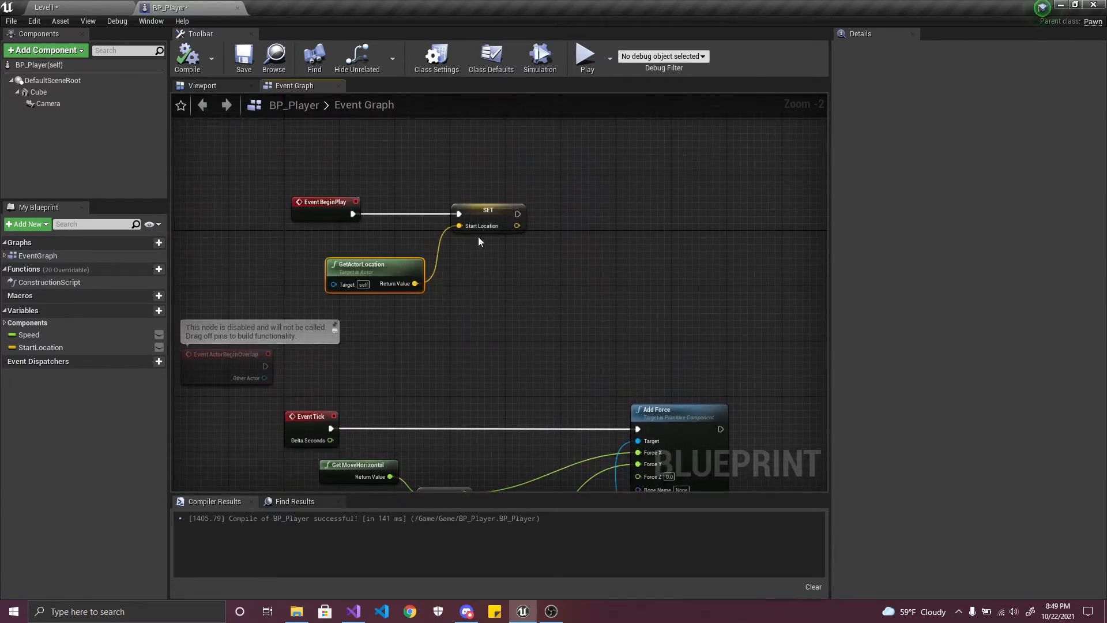
click(244, 56)
click(46, 7)
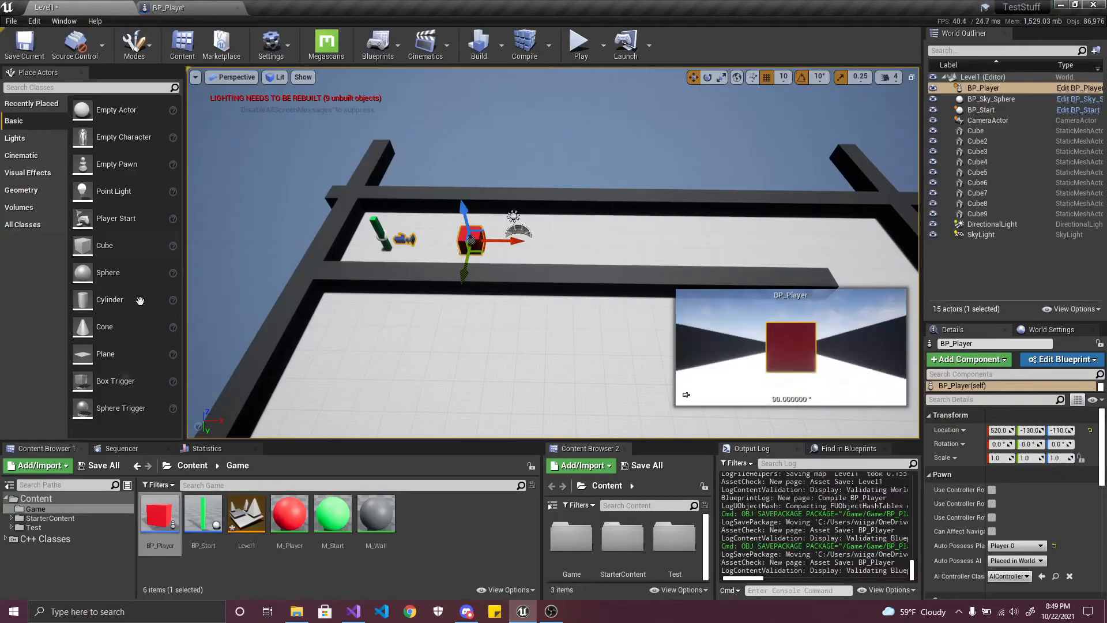
click(109, 465)
click(666, 415)
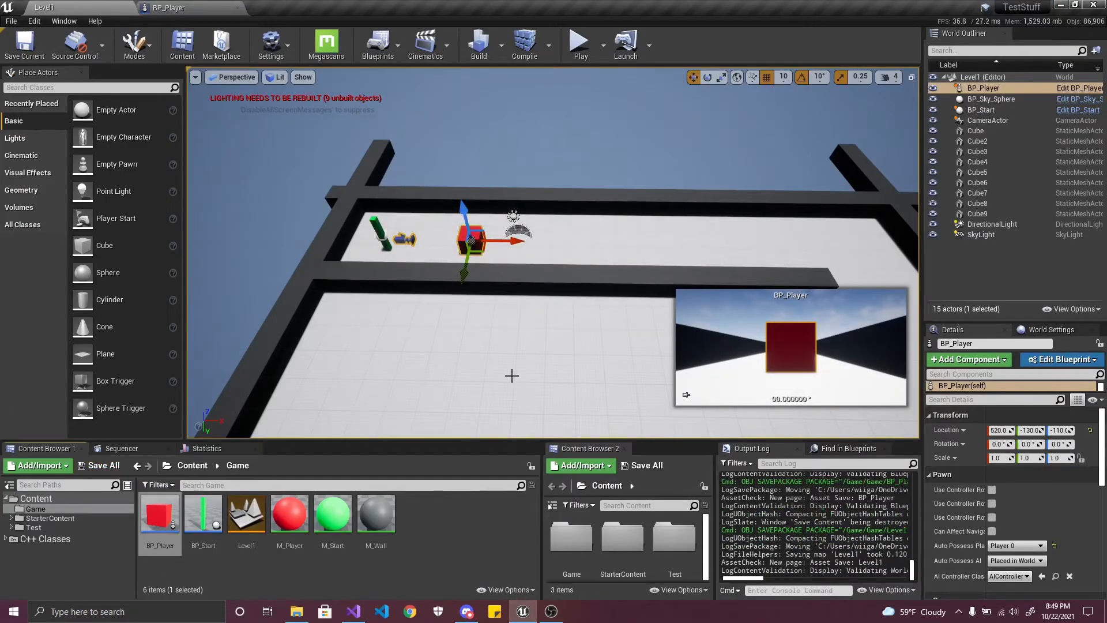
- Open the M_Player material, examine its Color parameter wired to Base Color, and close the material
scroll(511, 375, down, 3)
double_click(289, 519)
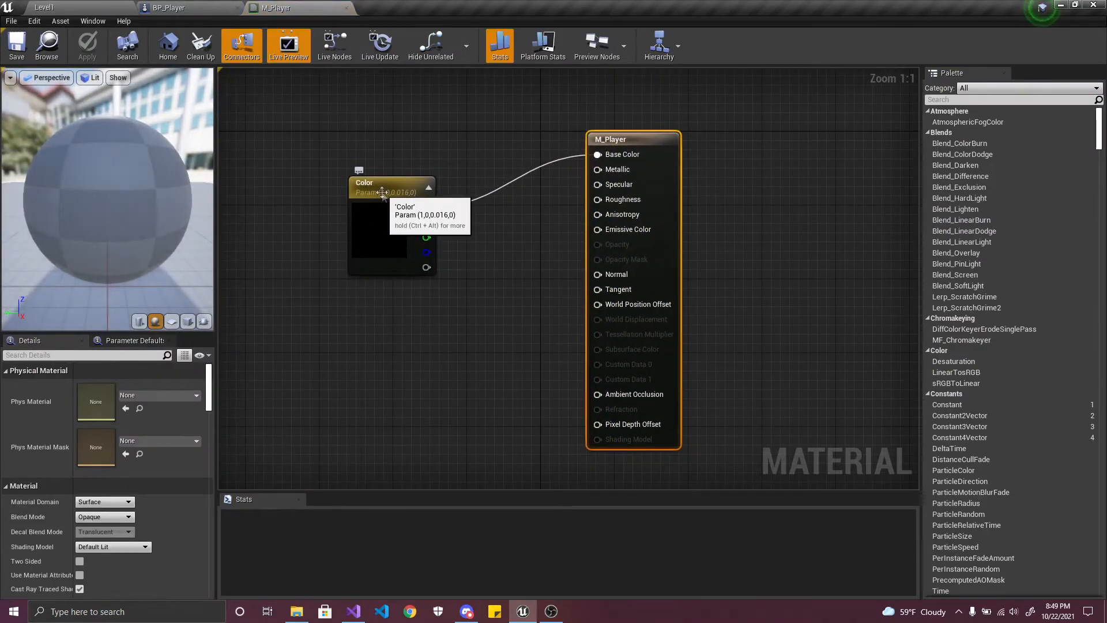
click(390, 191)
click(678, 142)
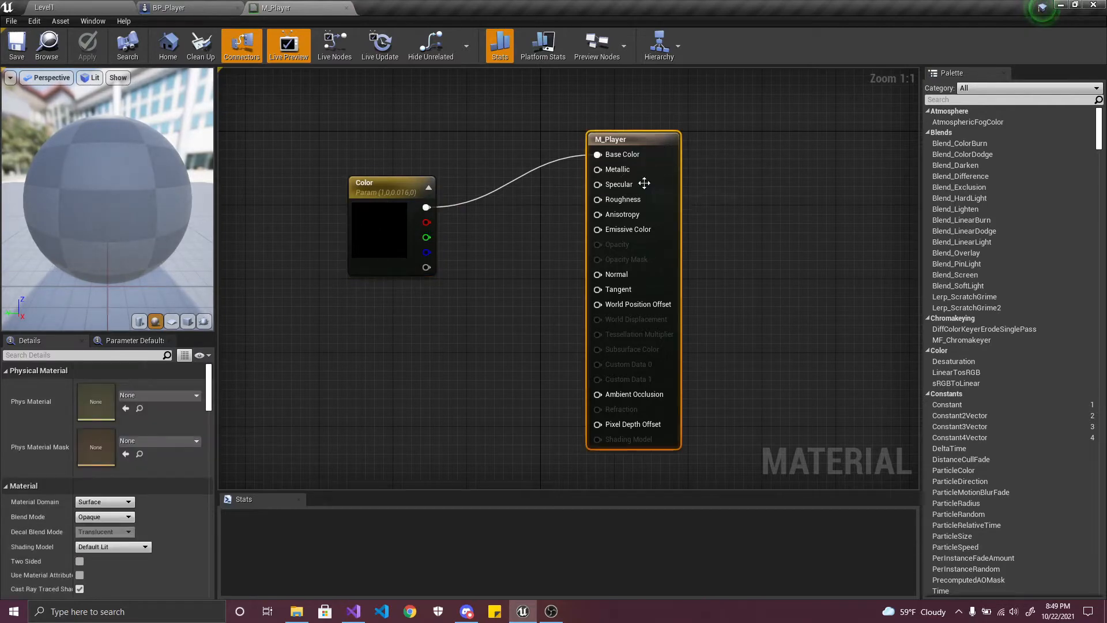
drag(125, 198, 156, 199)
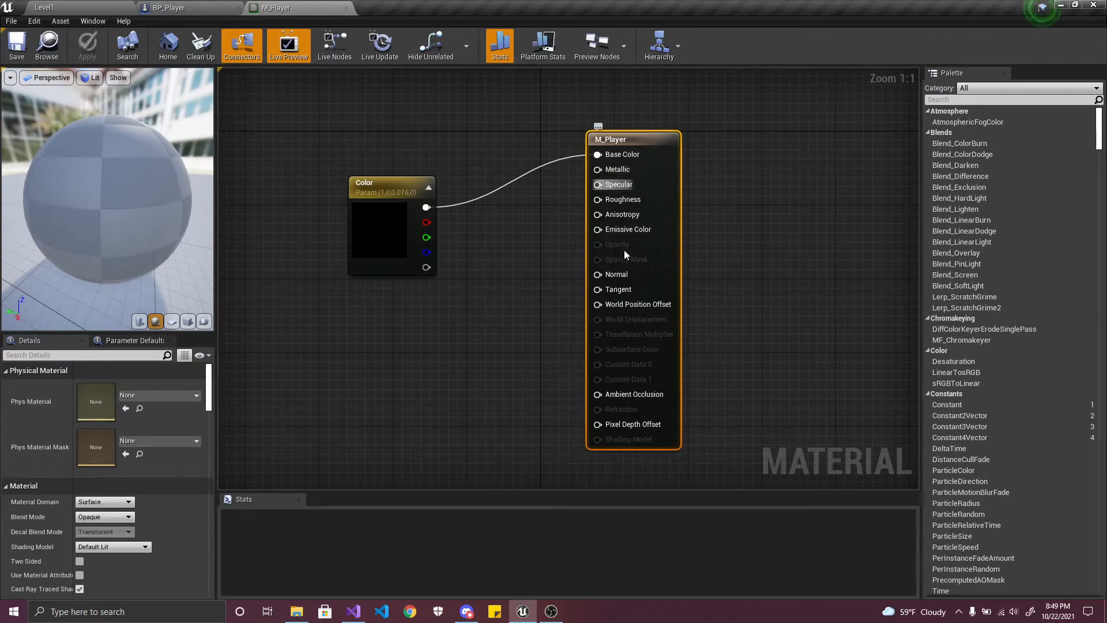
click(346, 8)
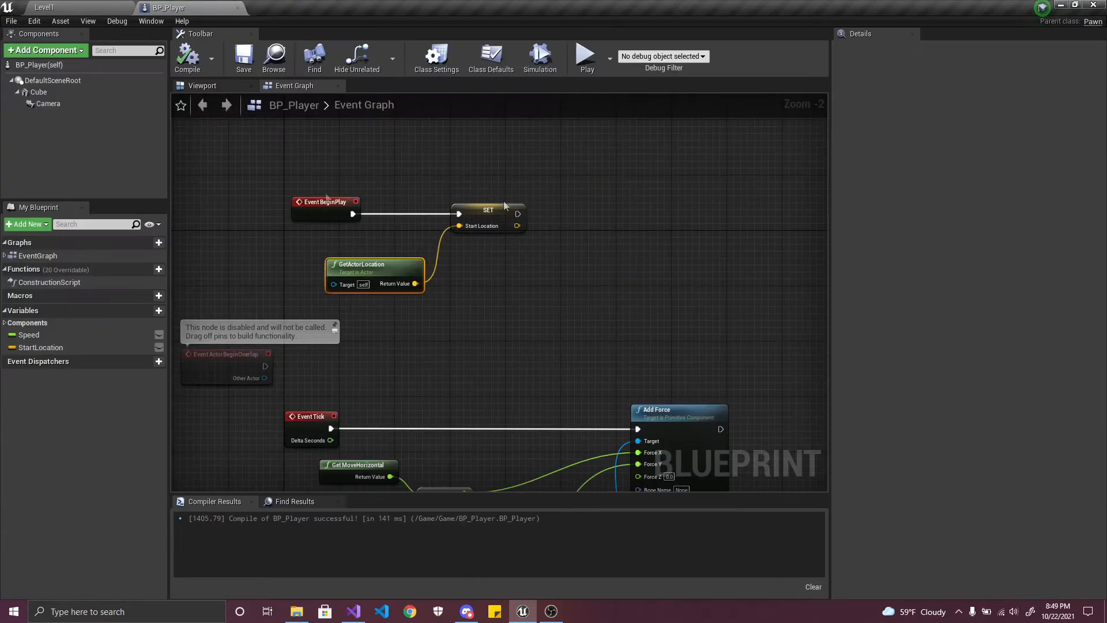
- Return to Level1, clear the selection and view the maze walls and the open floor between them
click(113, 8)
right_drag(624, 324, 578, 330)
key(Escape)
key(d)
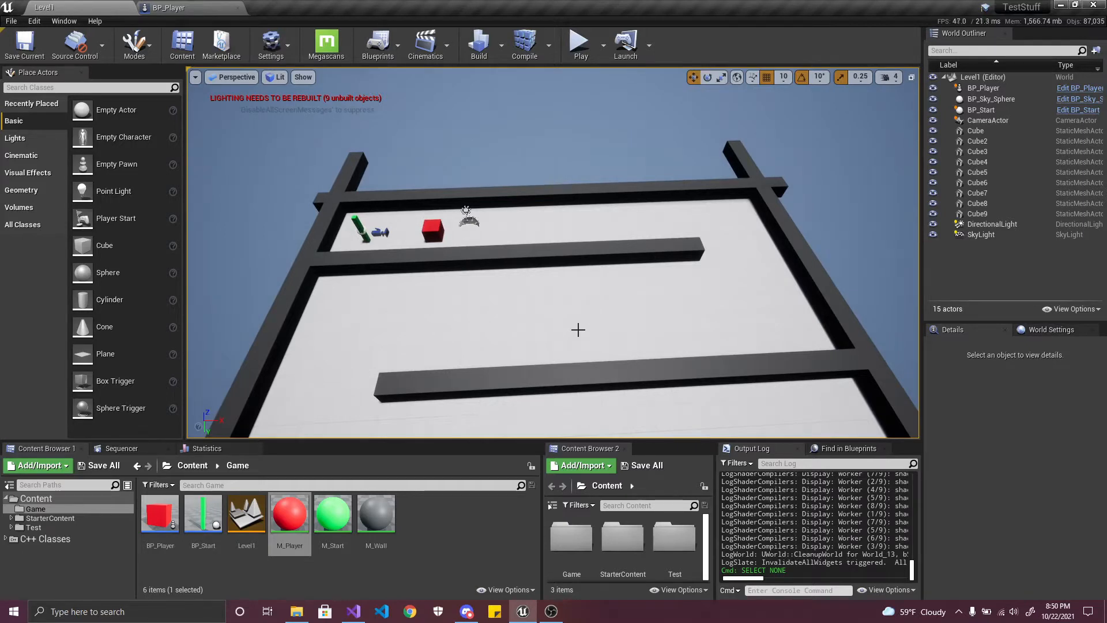
right_drag(561, 309, 557, 308)
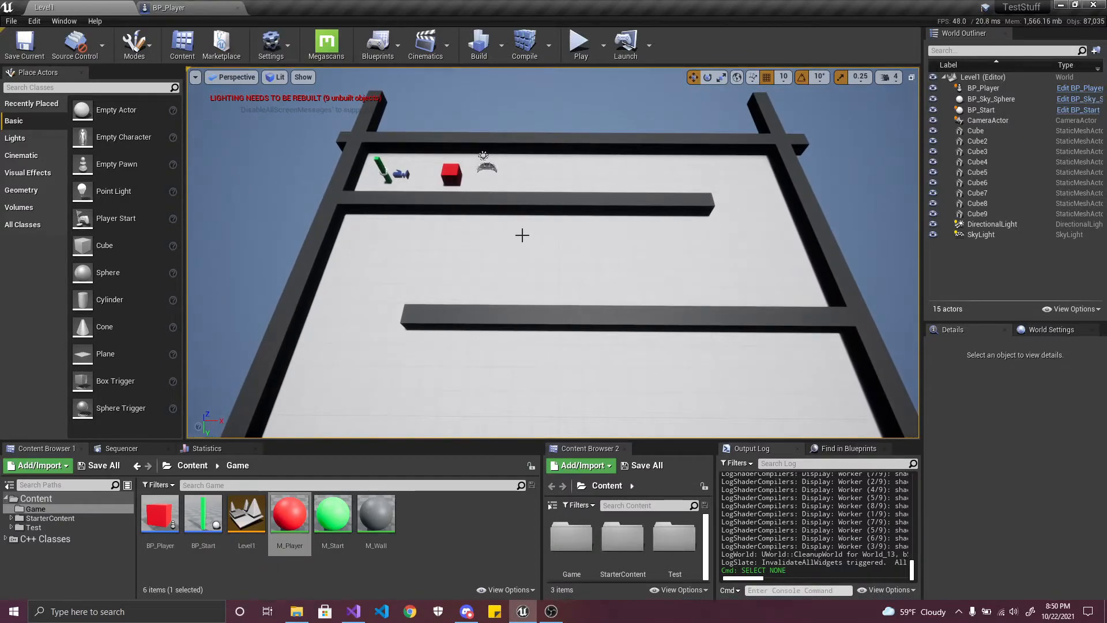
right_drag(528, 346, 526, 346)
key(s)
key(w)
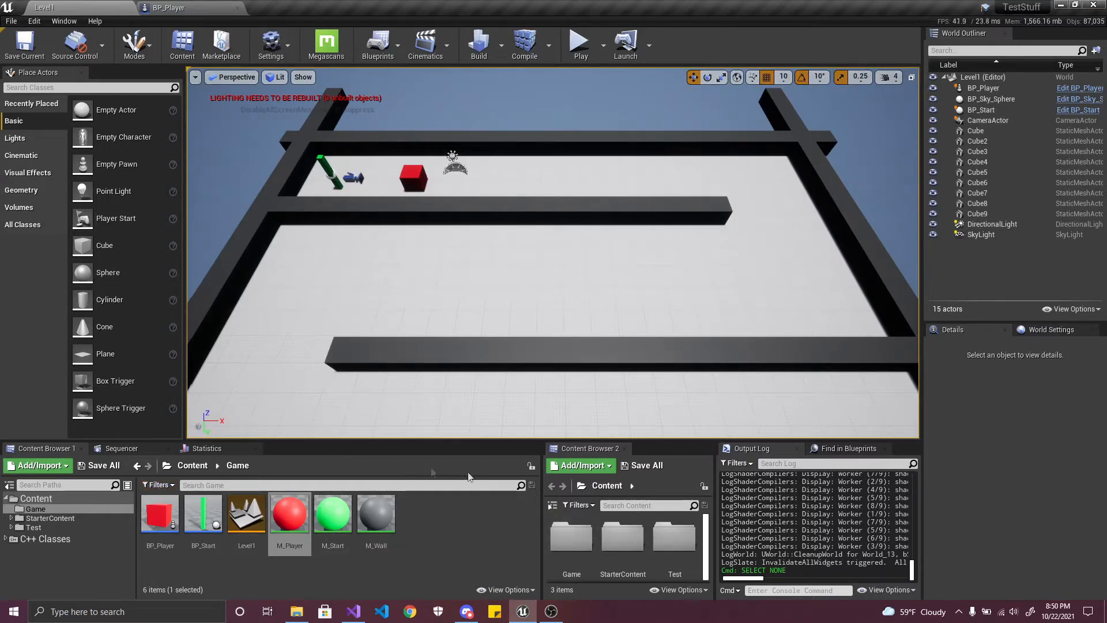
- Create a Blueprint Class with Actor as parent in the Game folder, name it BP_obstacle and save it
right_click(433, 525)
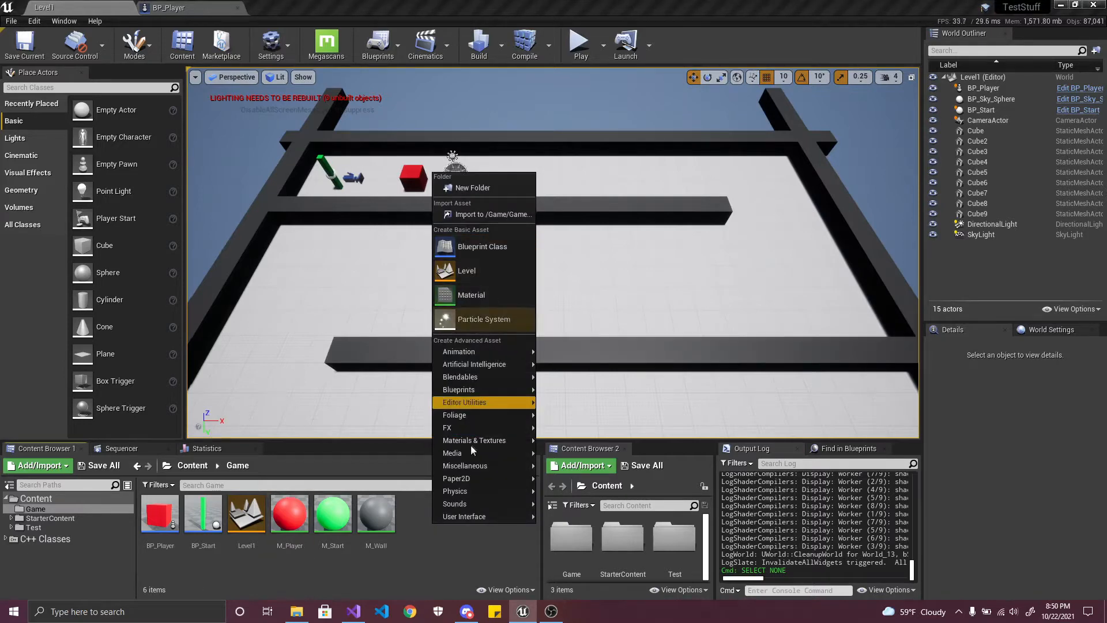
click(448, 560)
right_click(421, 510)
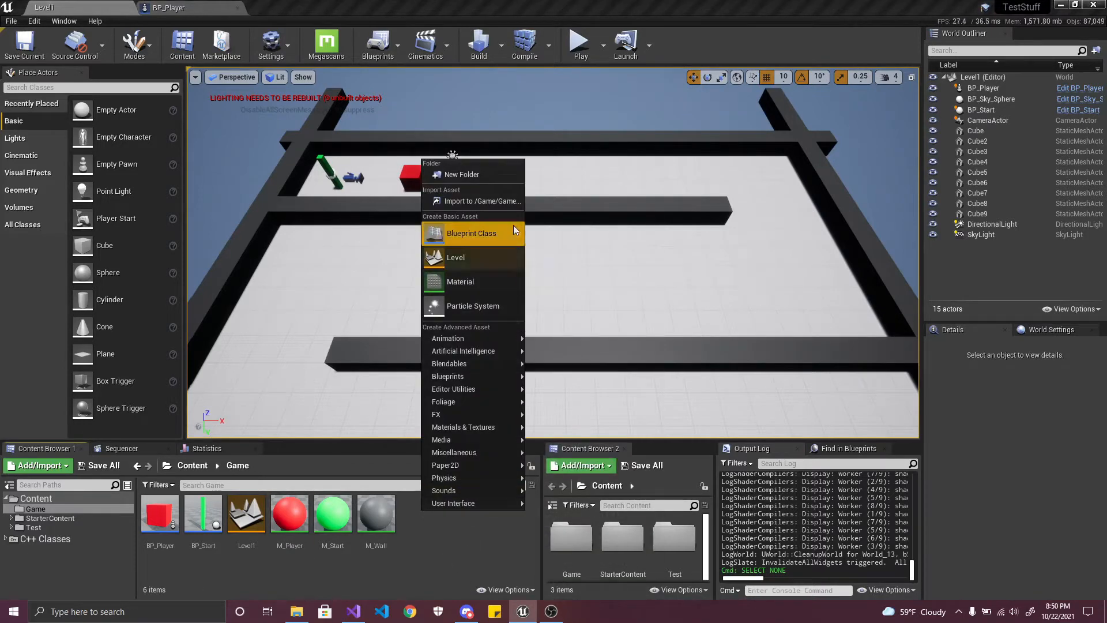
click(461, 233)
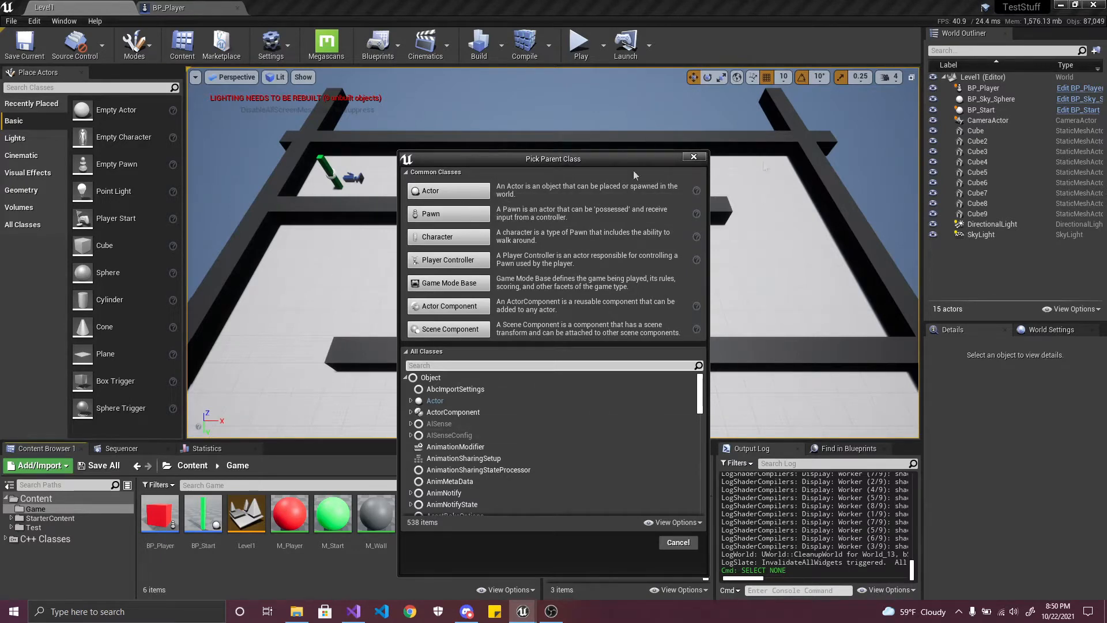
click(447, 191)
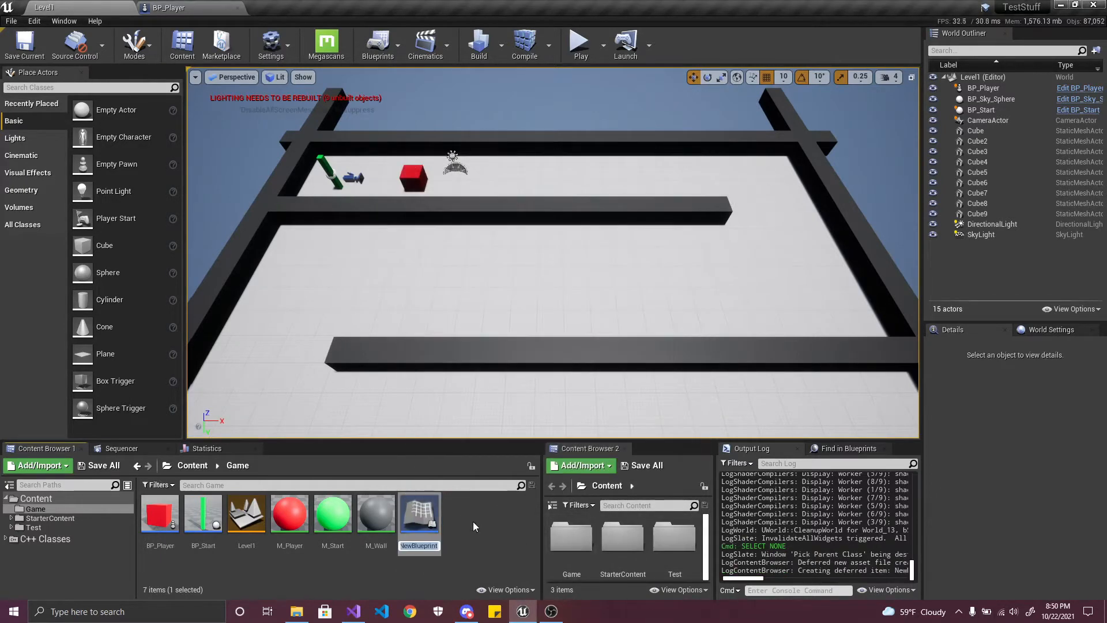
text(BP_obstacle)
key(Return)
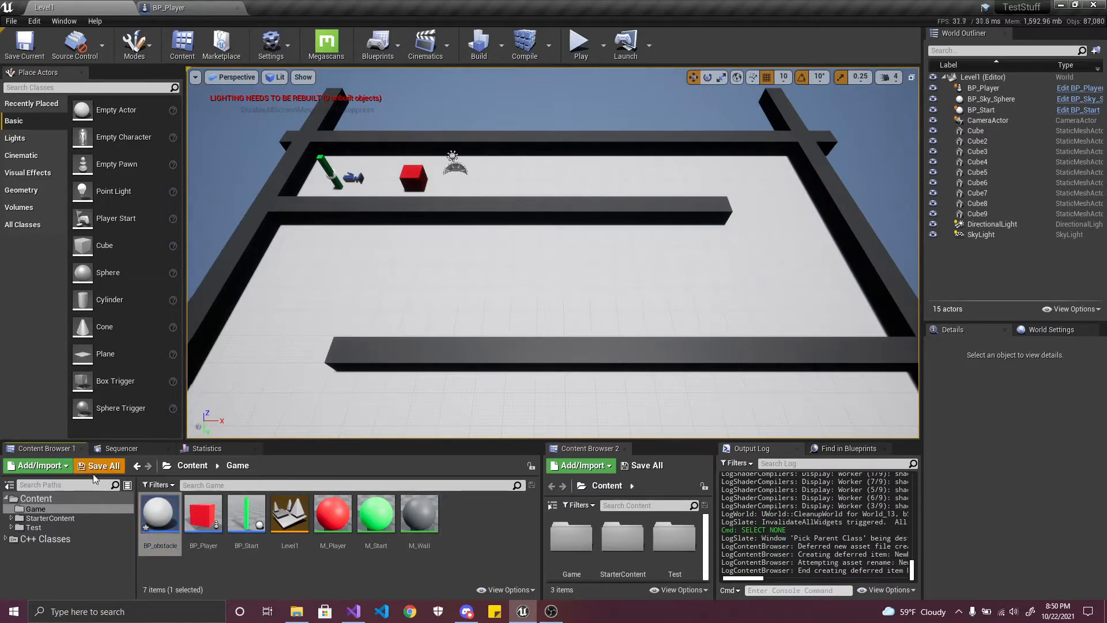
click(94, 474)
click(653, 410)
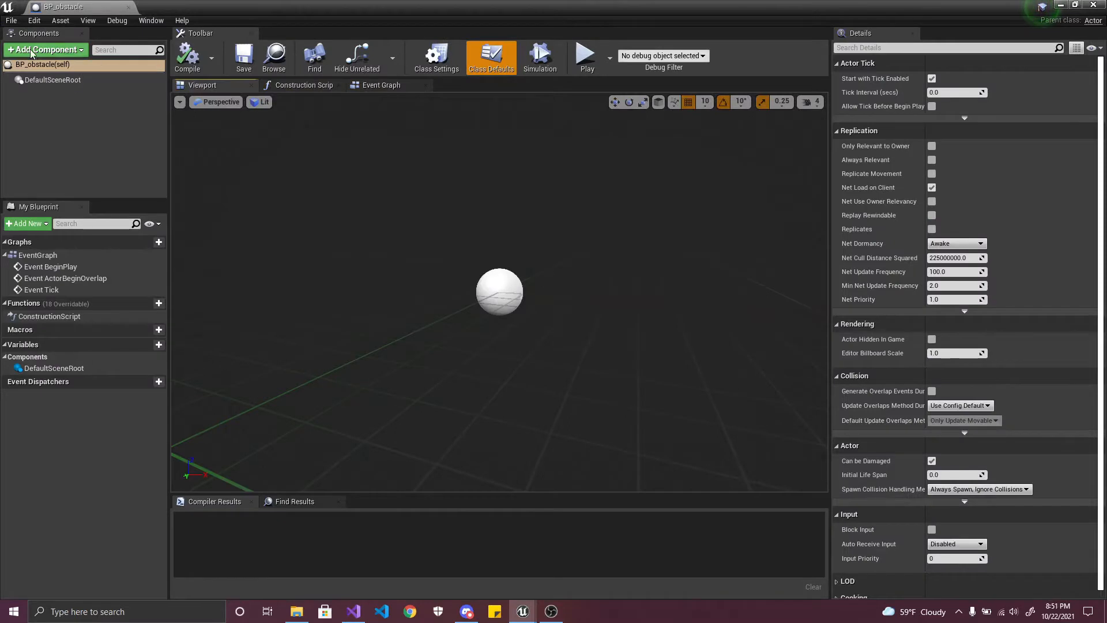
click(32, 51)
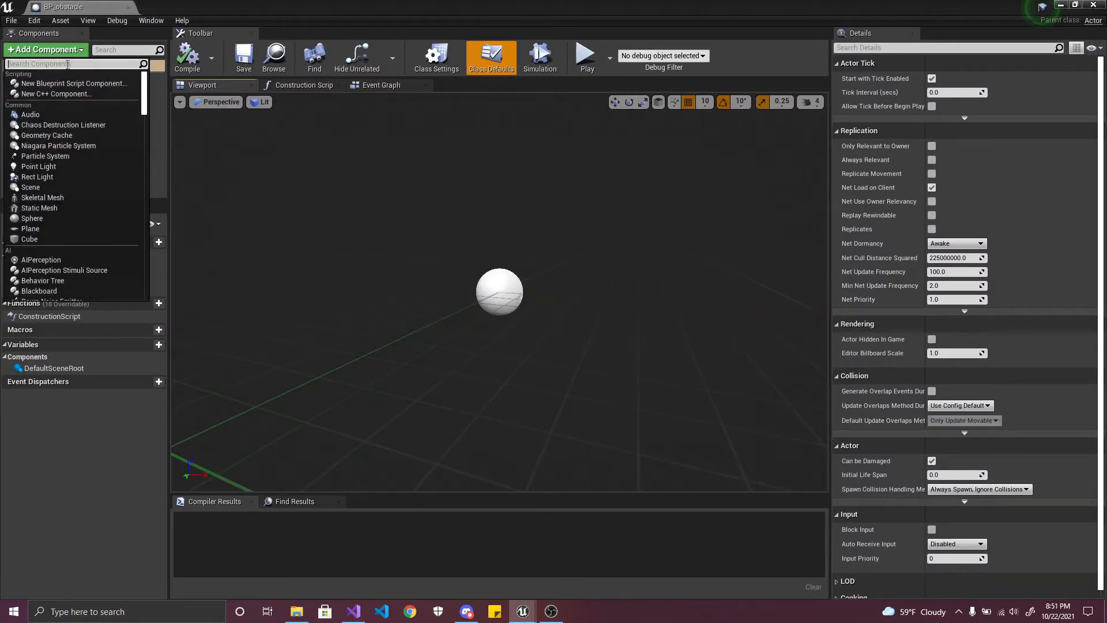
text(s)
key(BackSpace)
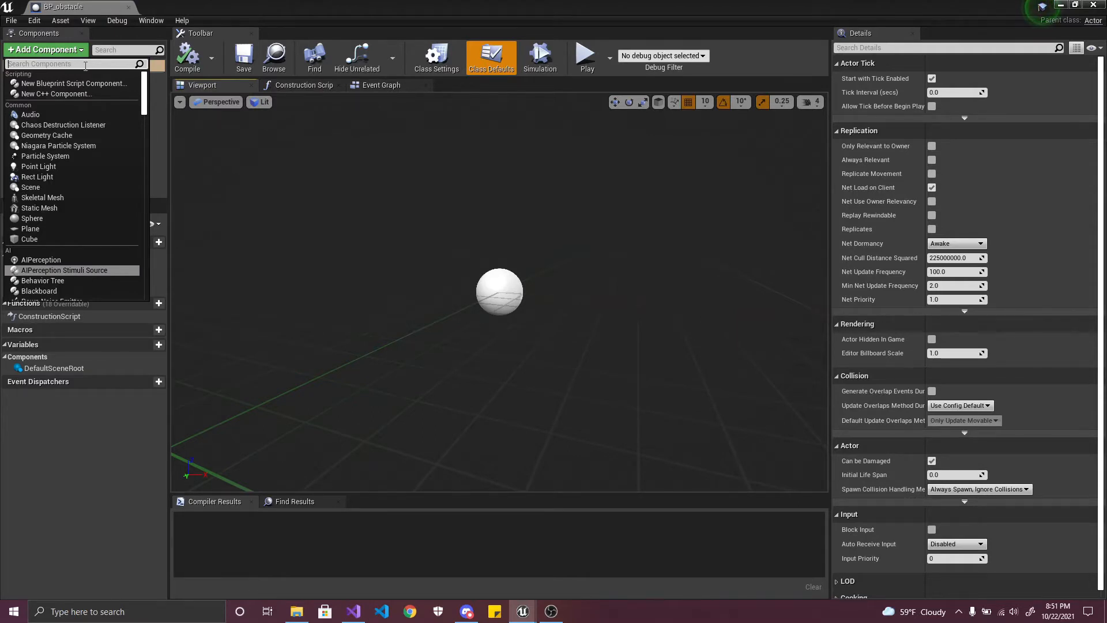
click(160, 94)
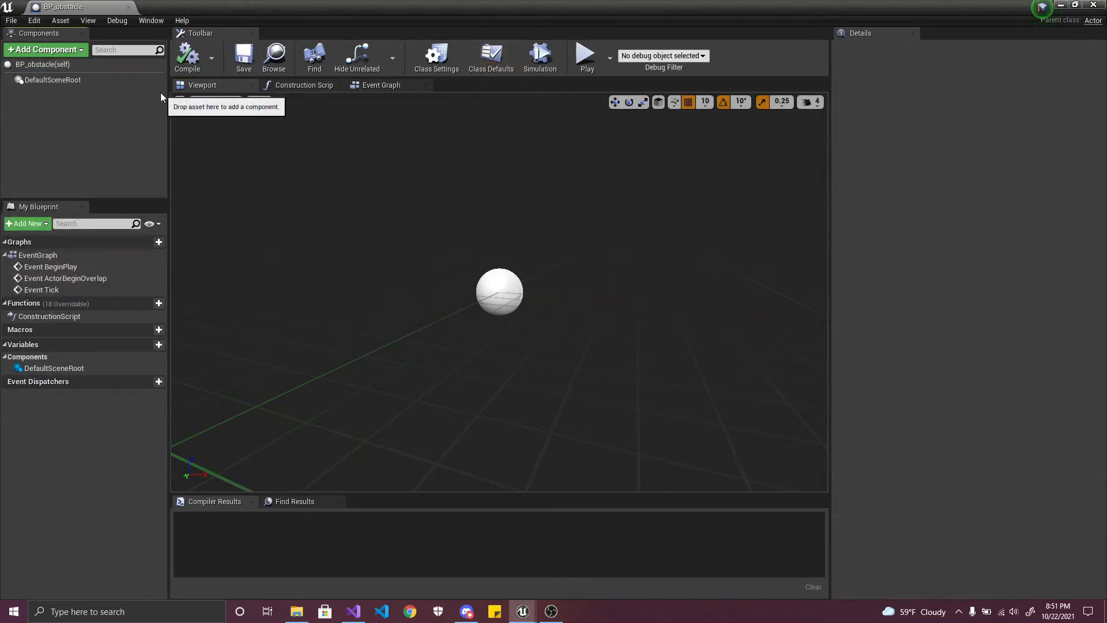
- Add a Sphere component to BP_obstacle, and compile and save the blueprint
click(47, 48)
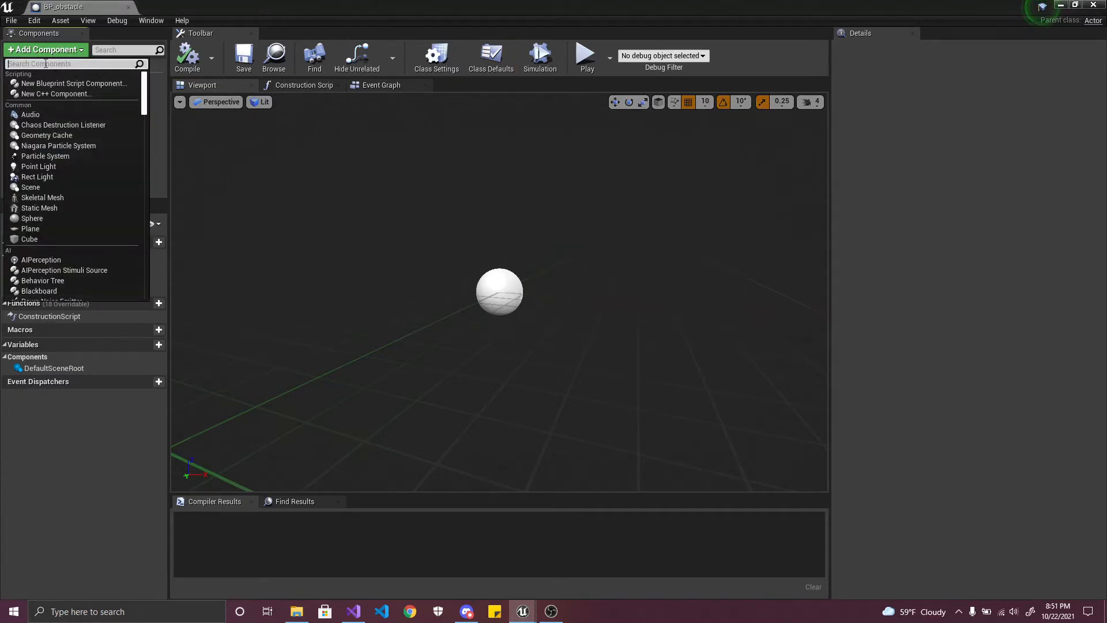
text(sphere)
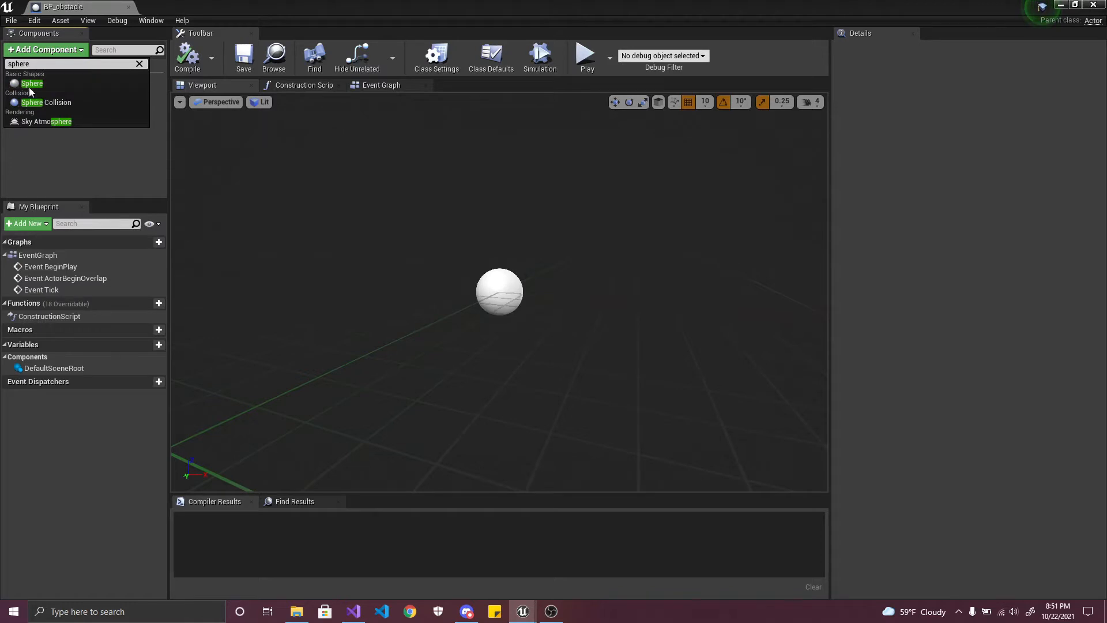
click(32, 85)
click(188, 57)
click(243, 61)
right_drag(639, 271, 516, 271)
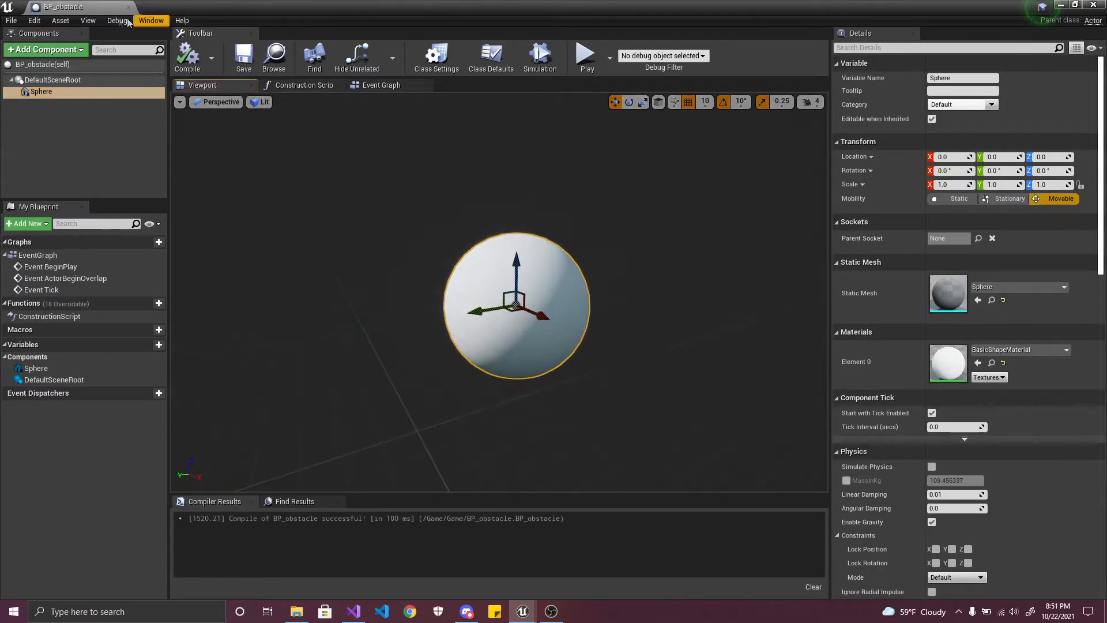
- Dock the BP_obstacle editor beside BP_Player, and place a BP_obstacle between Level1's inner walls at about X 1730, Y 580, saving the map
drag(120, 9, 319, 9)
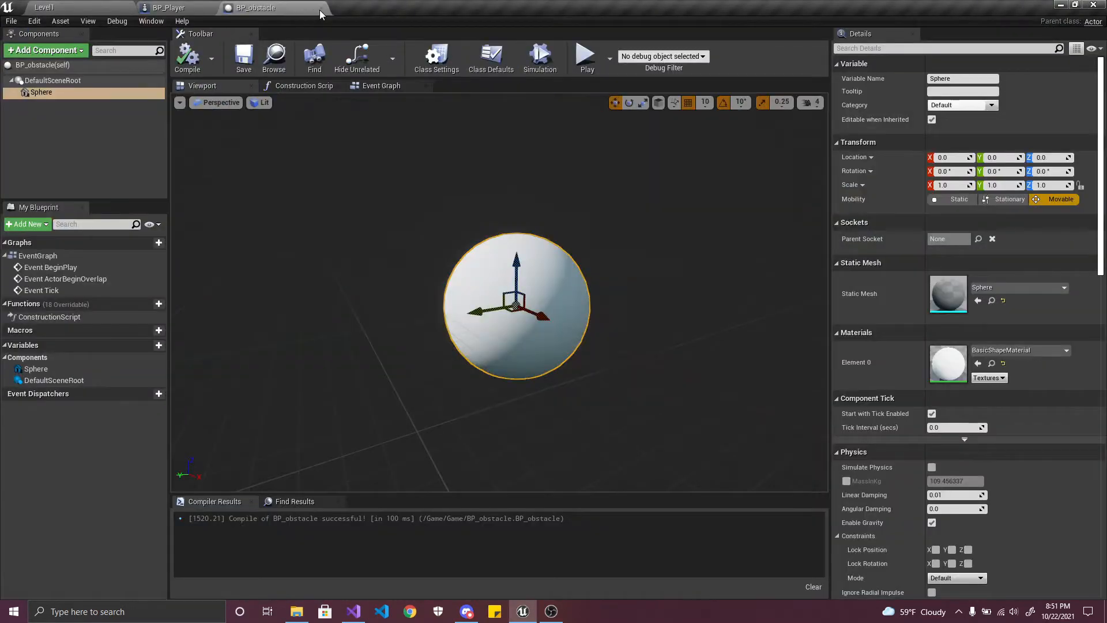
click(63, 8)
drag(164, 515, 677, 270)
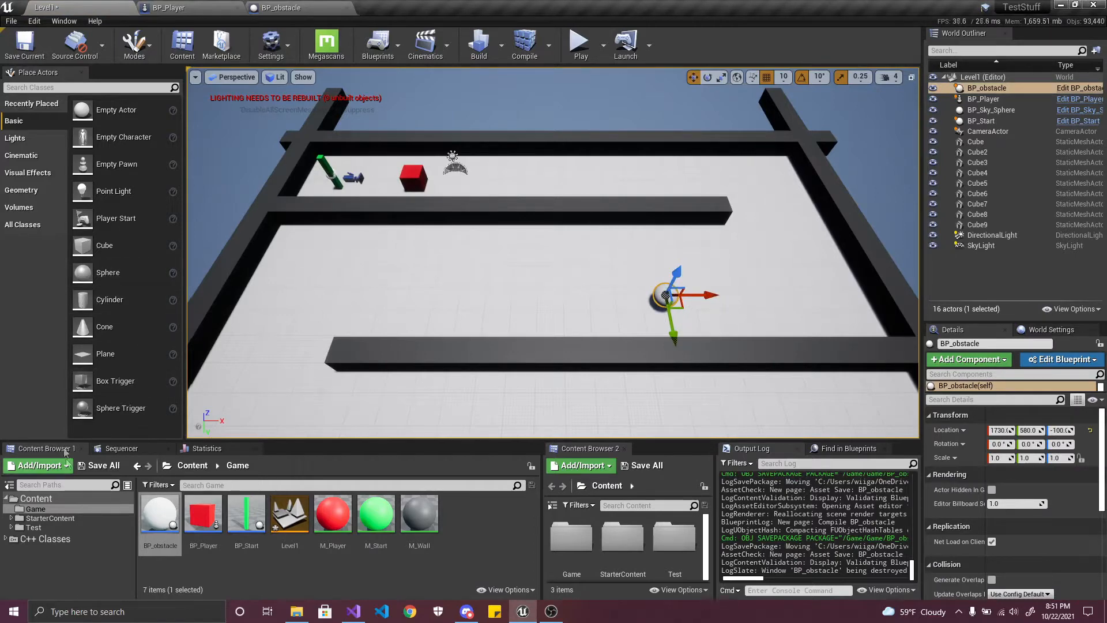
click(99, 466)
click(674, 413)
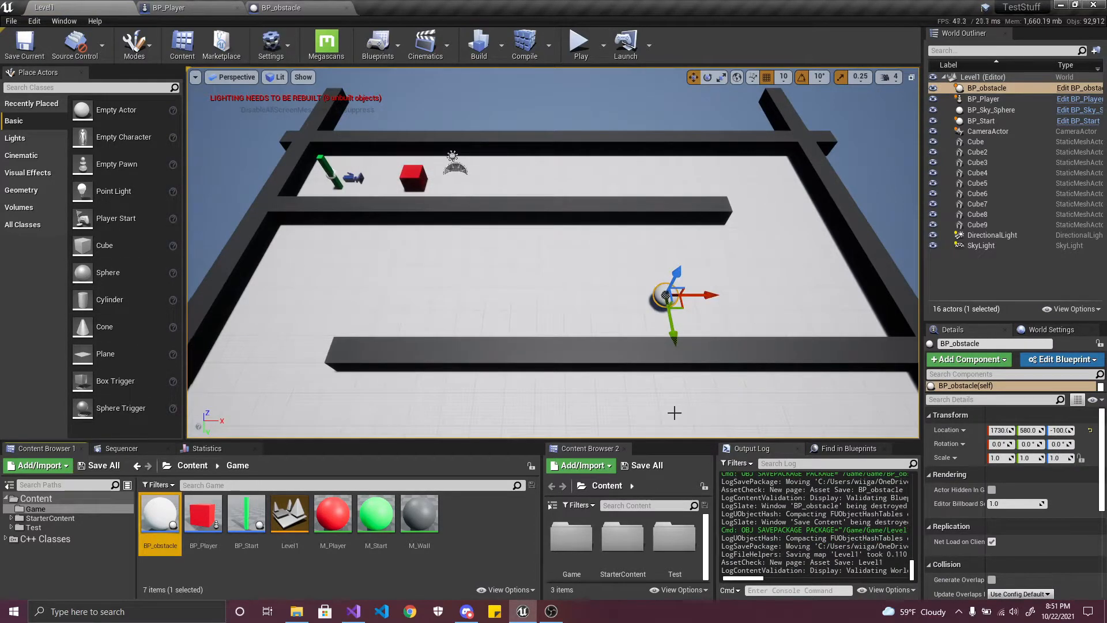
- Create a material named M_obstacle in the Game folder and save it
right_click(470, 519)
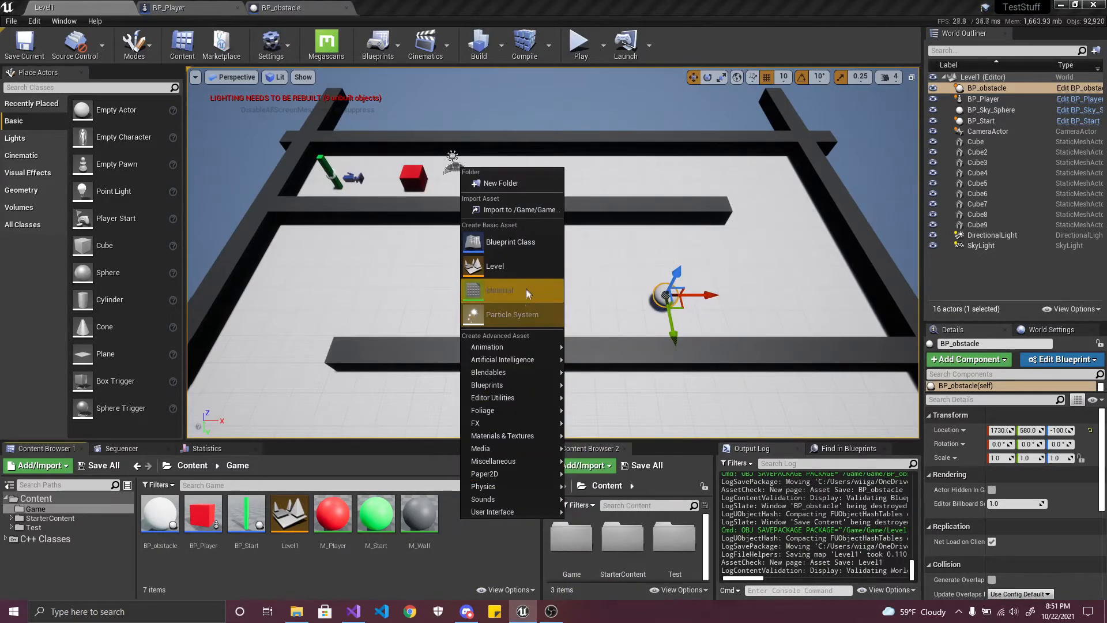
click(520, 288)
text(M_obstacle)
key(Return)
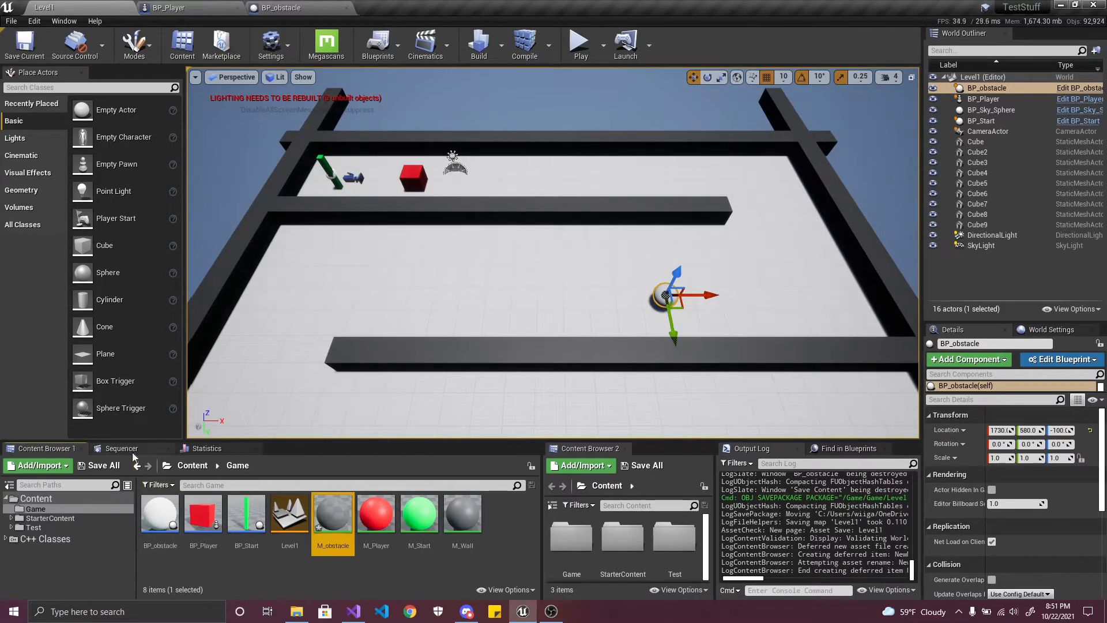
click(98, 465)
click(651, 410)
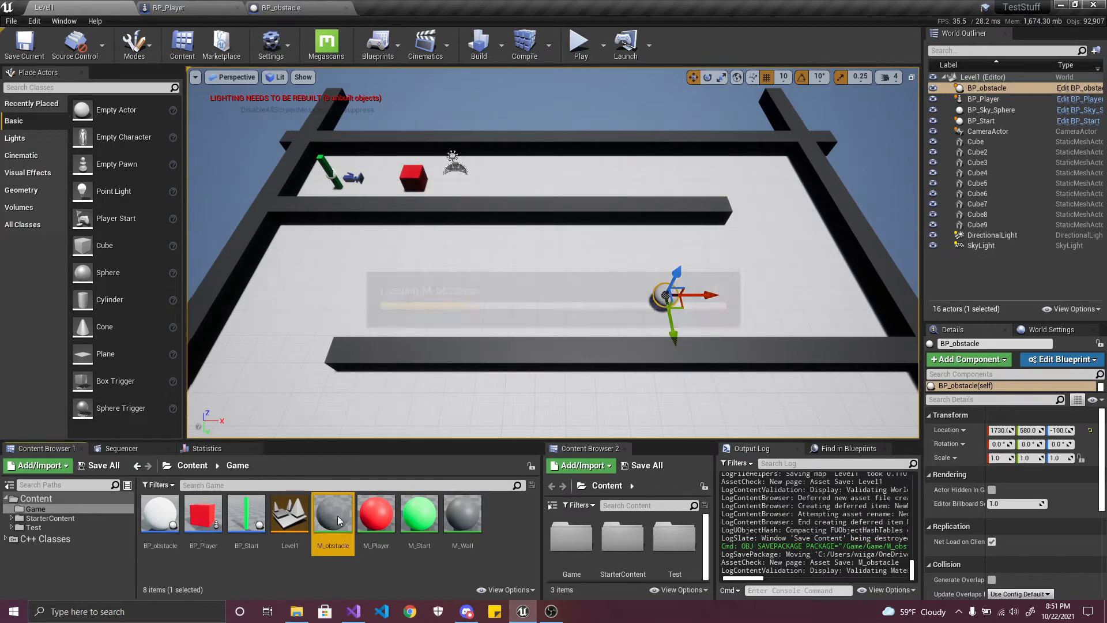
- Open the M_obstacle material and add a VectorParameter node named Color to its graph
double_click(337, 516)
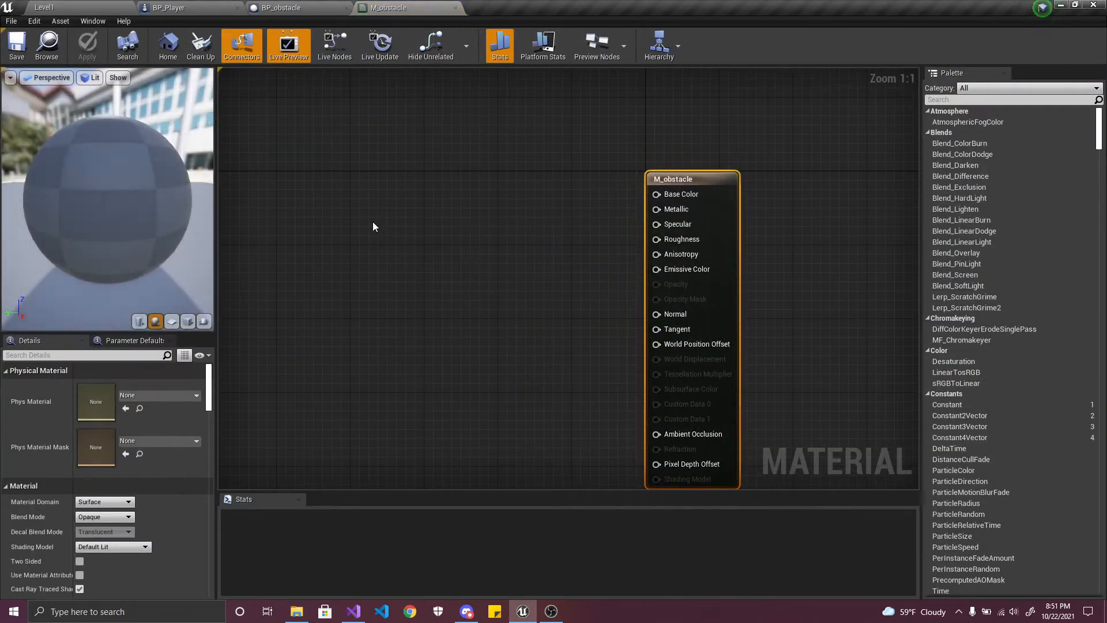
right_click(373, 226)
text(clor)
key(BackSpace)
key(BackSpace)
key(BackSpace)
key(BackSpace)
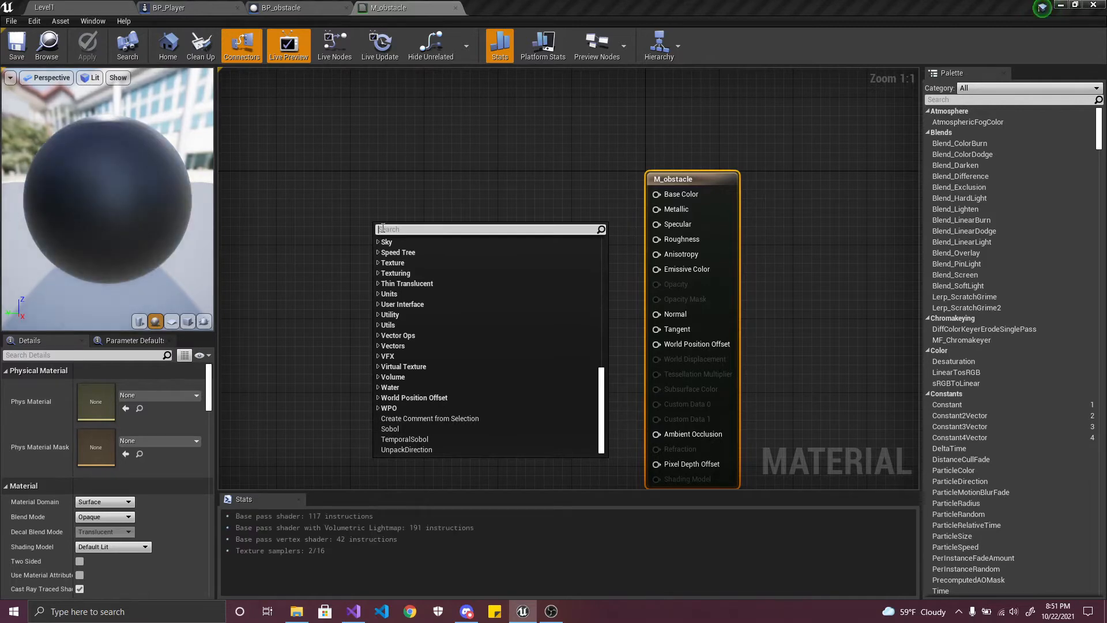
text(vectorparam)
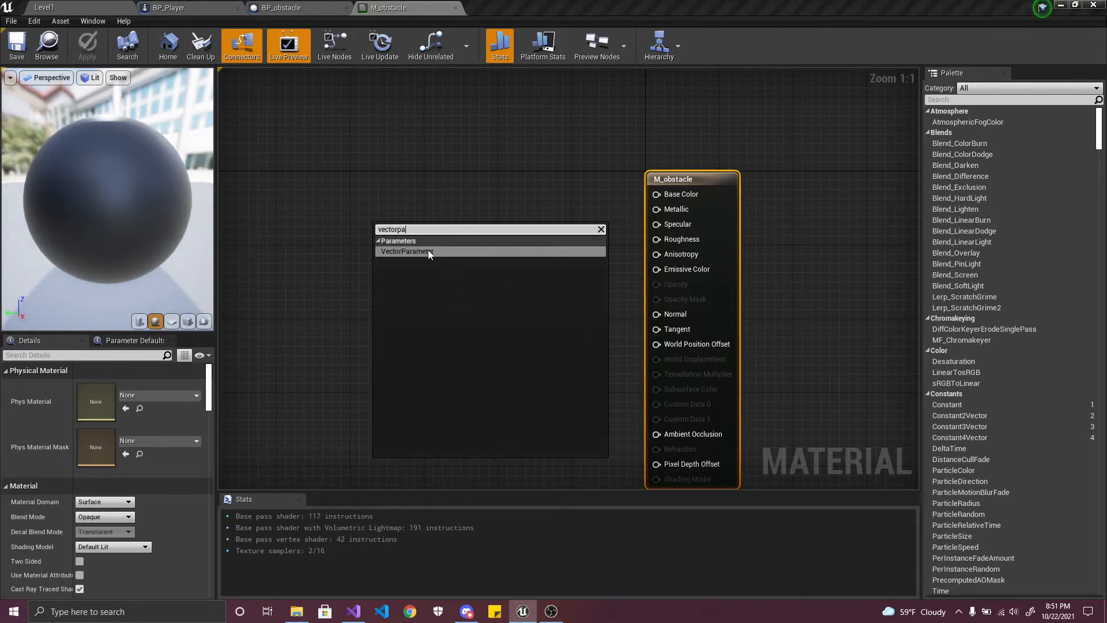
click(428, 250)
text(Color)
key(Return)
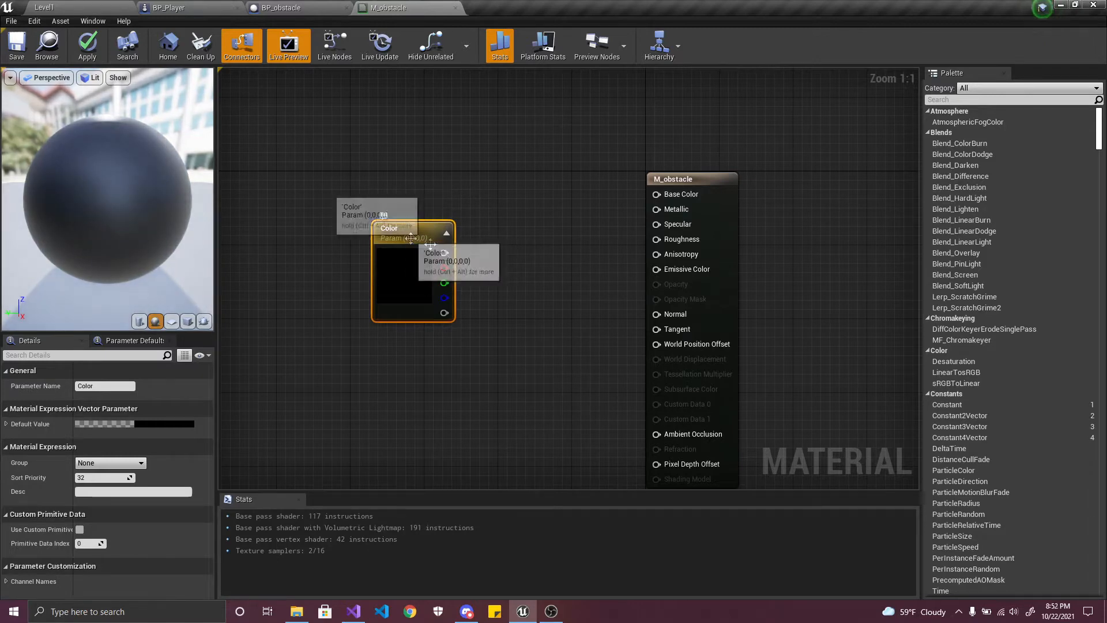
- Set the Color parameter to a bright blue of about R 0.012, G 0.053, B 1.0, and connect it to Base Color
double_click(395, 233)
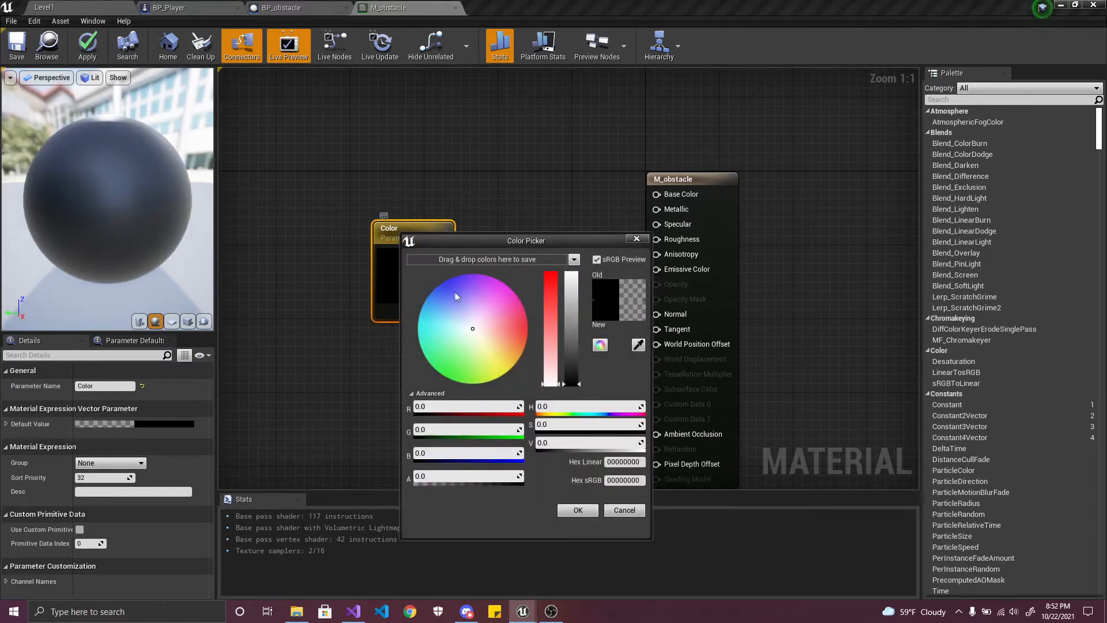
drag(482, 243, 372, 161)
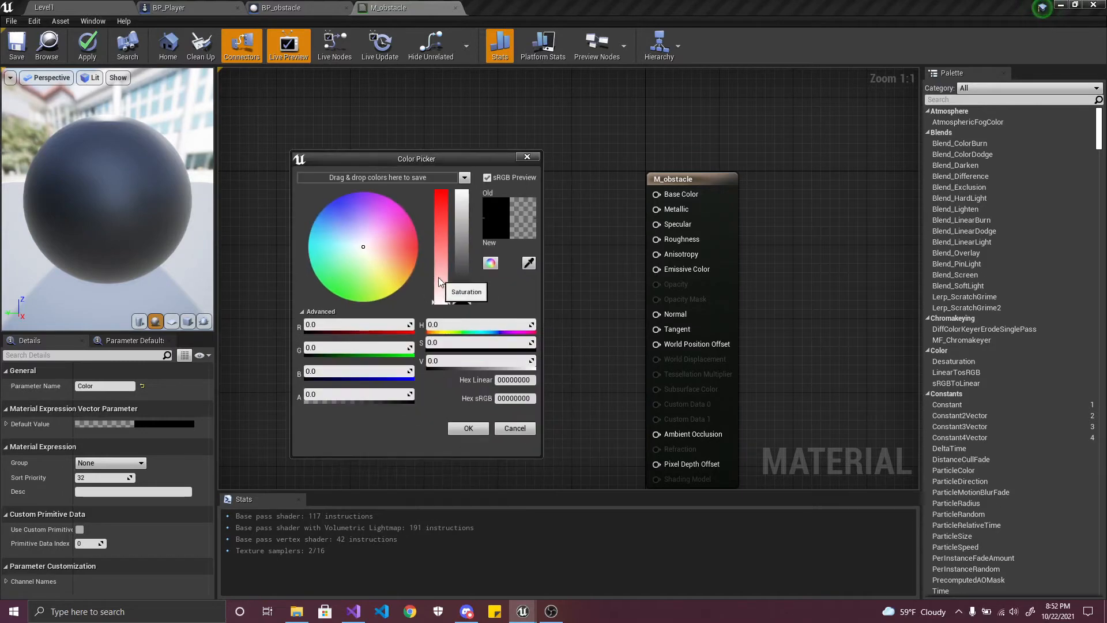
drag(369, 242, 334, 200)
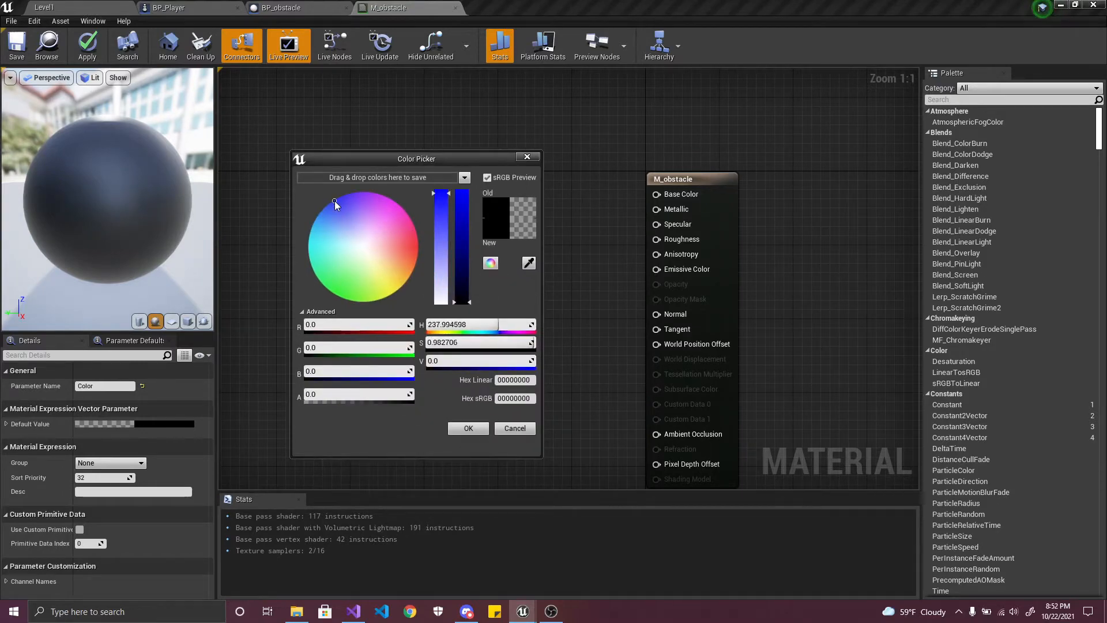
drag(461, 297, 462, 191)
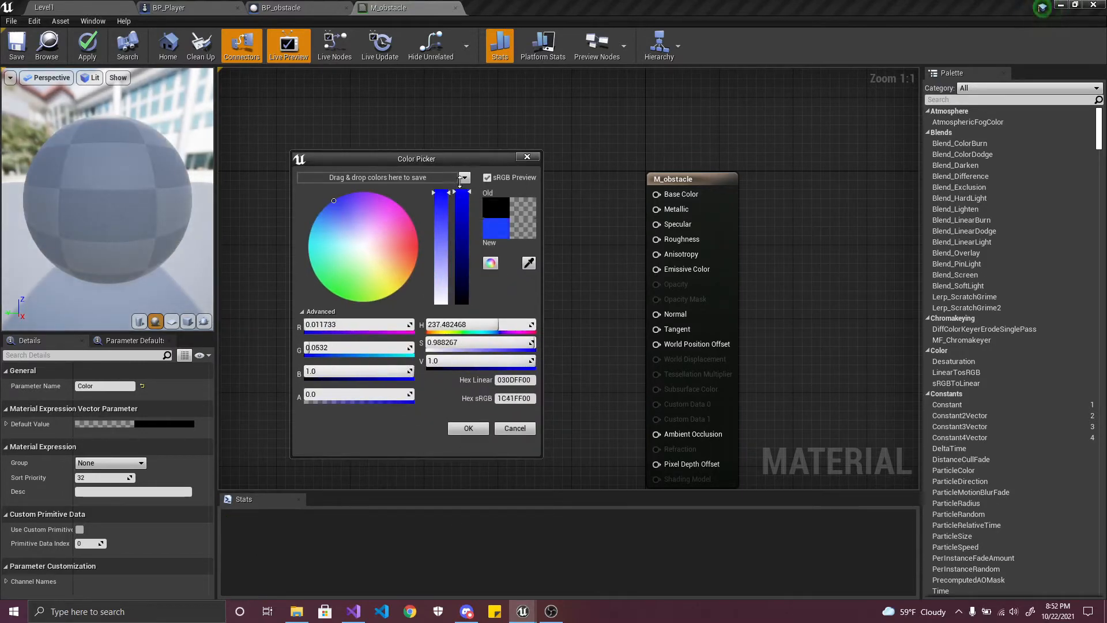
click(477, 434)
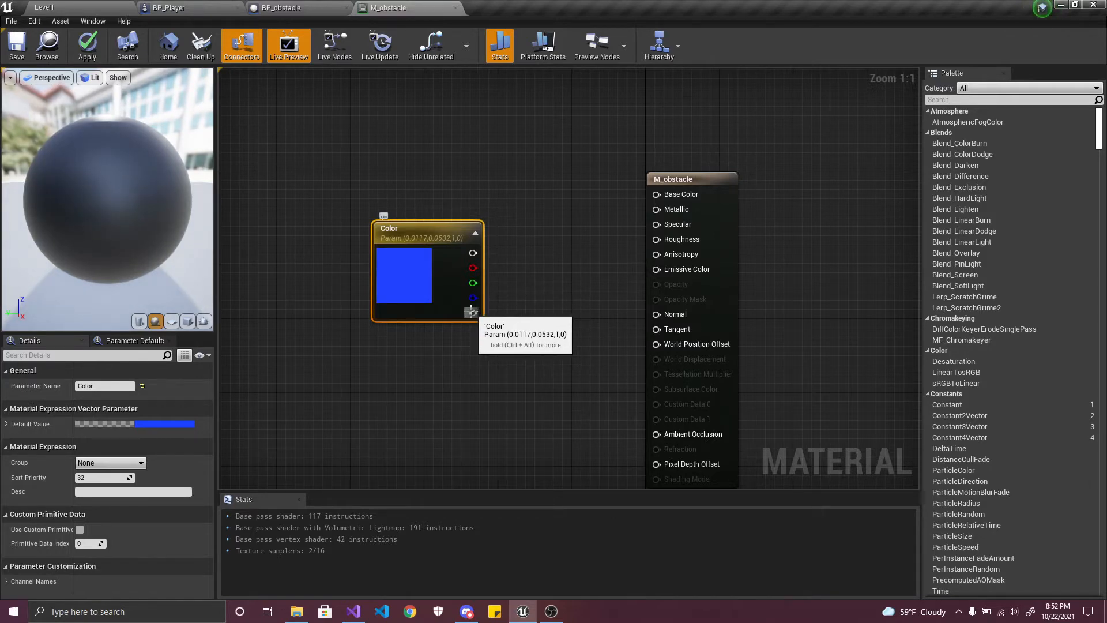
drag(473, 252, 696, 196)
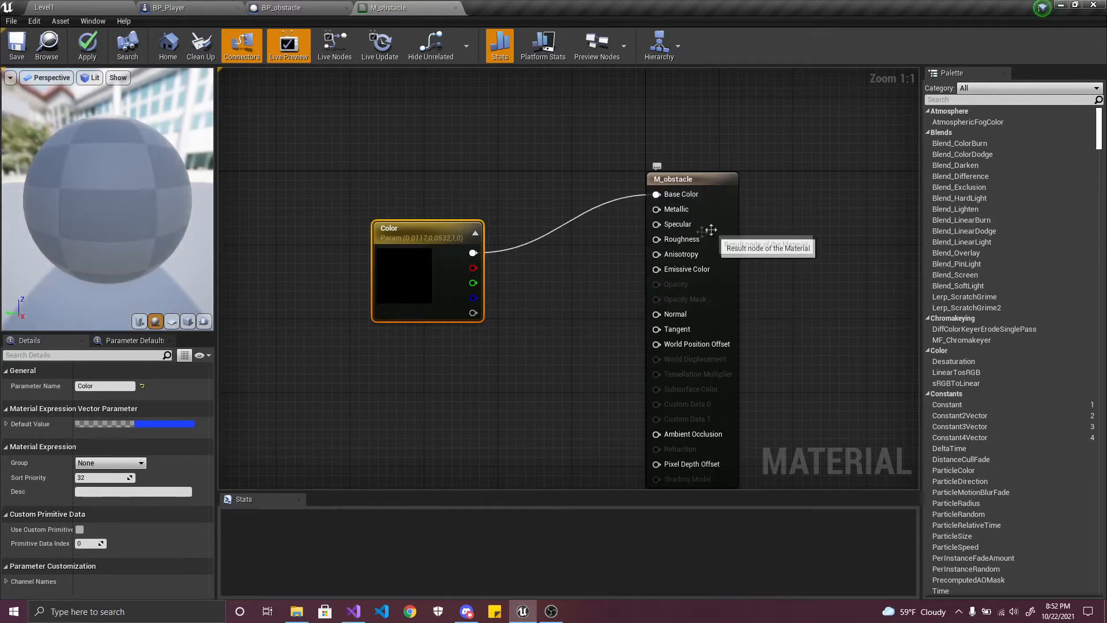
- Set M_obstacle's Blend Mode to Translucent and connect the Color node's alpha output to Opacity
click(721, 298)
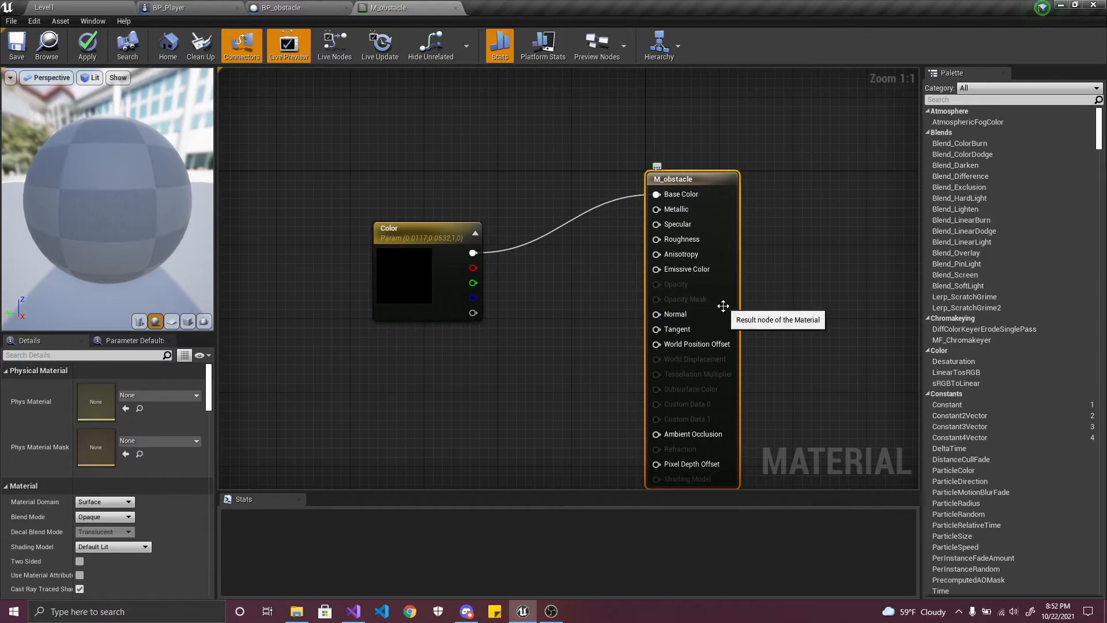
click(100, 518)
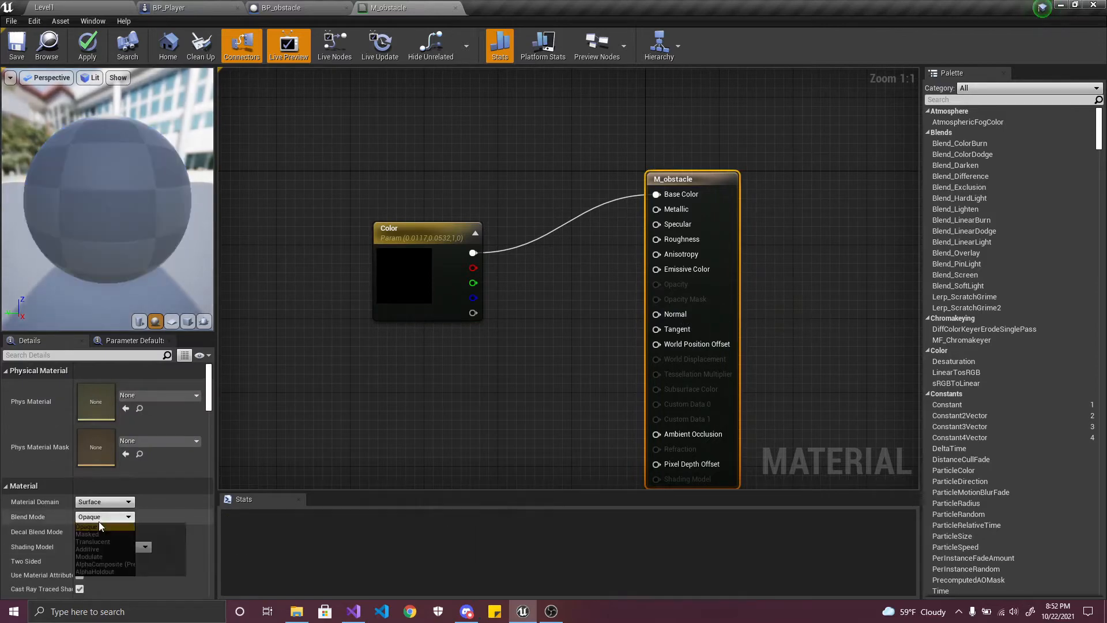
click(93, 541)
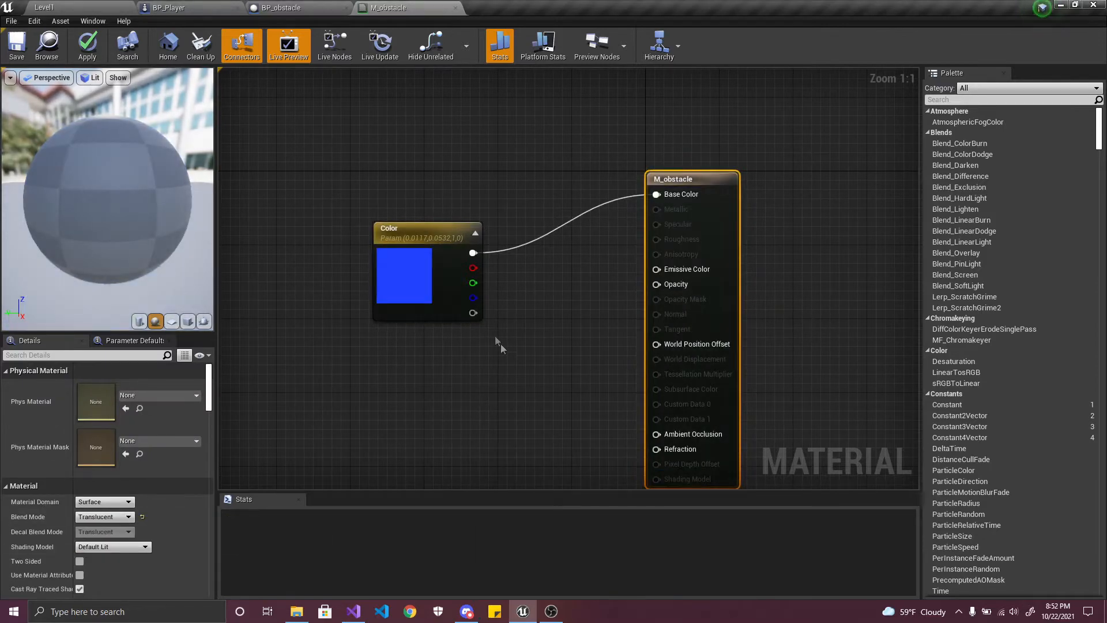
drag(473, 313, 678, 289)
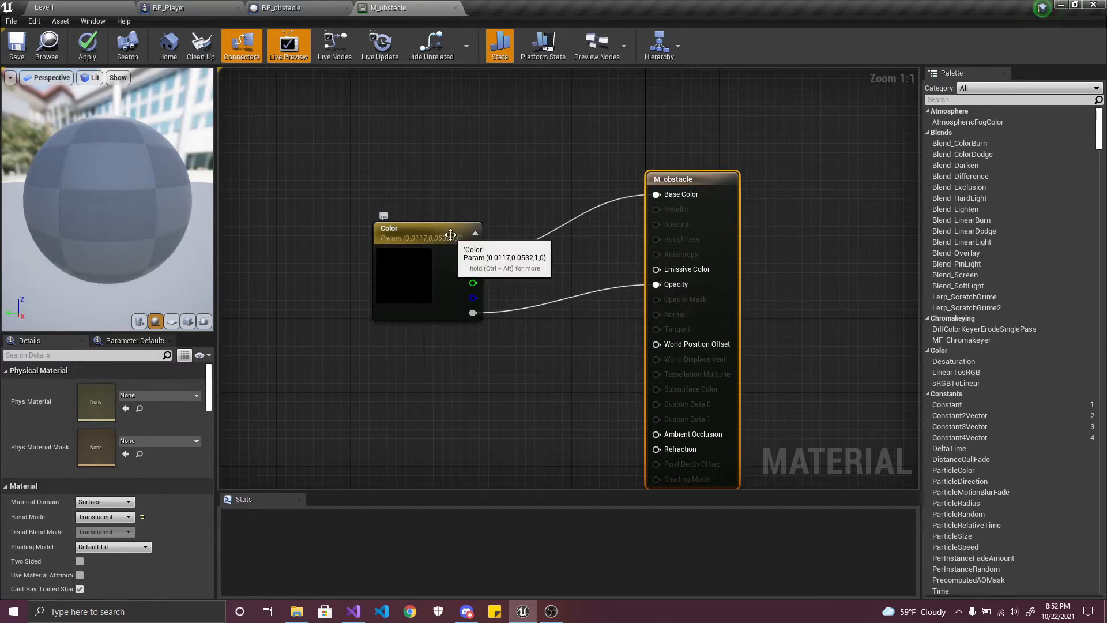
- Set the Color parameter's alpha to 1
double_click(398, 237)
click(479, 477)
text(12)
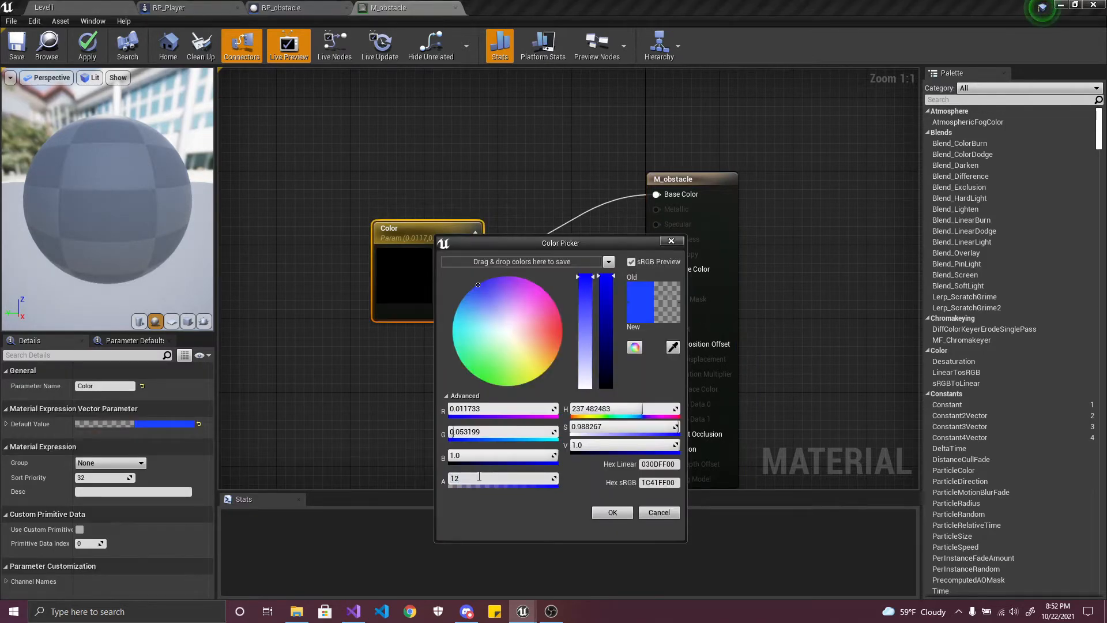
key(BackSpace)
key(Return)
click(629, 513)
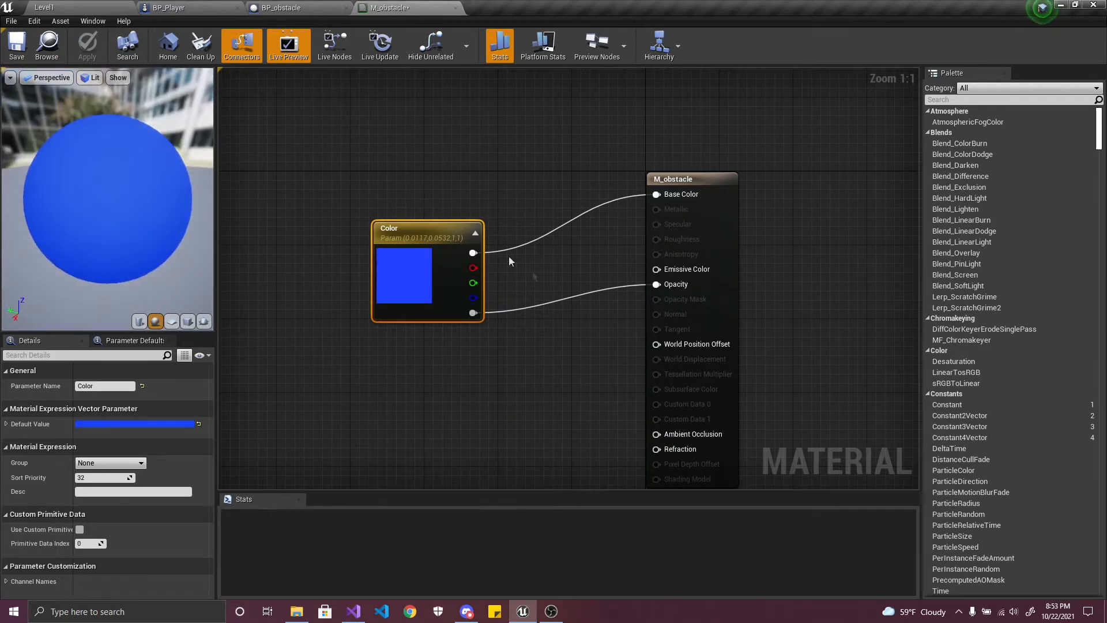
- Set the Color parameter's alpha to 0.5 and inspect the material on the preview sphere
double_click(474, 239)
click(500, 483)
text(0.5)
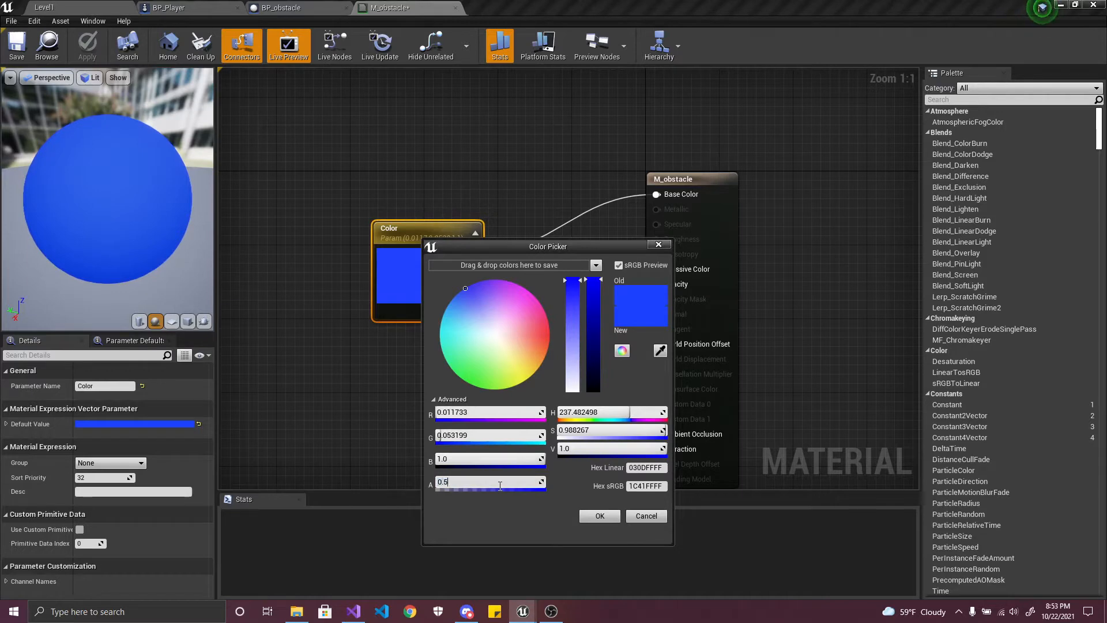
click(601, 516)
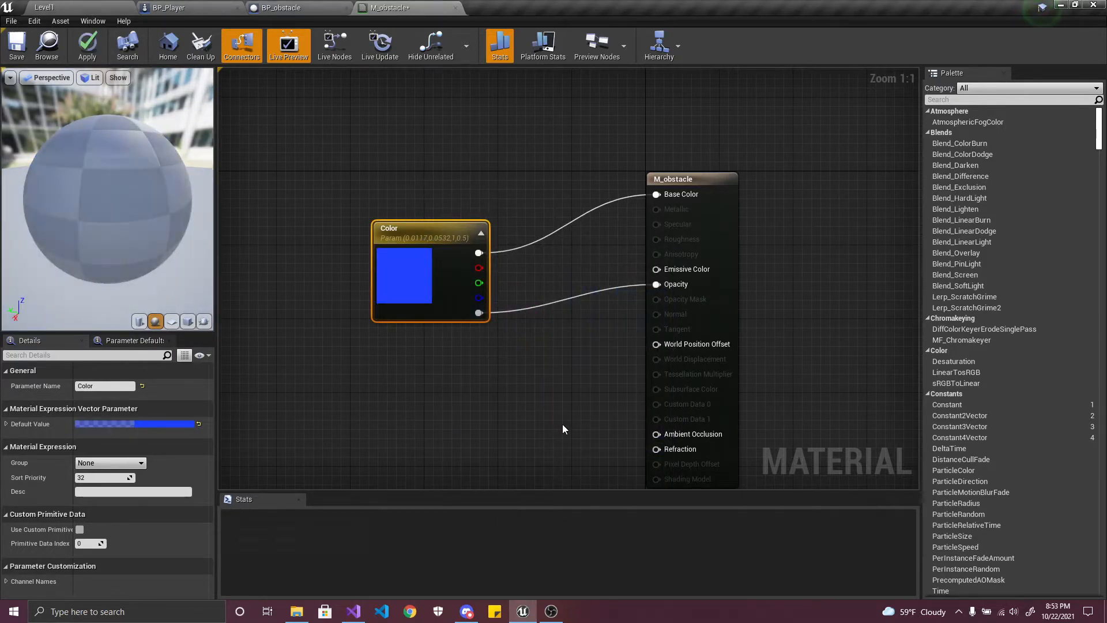
drag(73, 134, 192, 232)
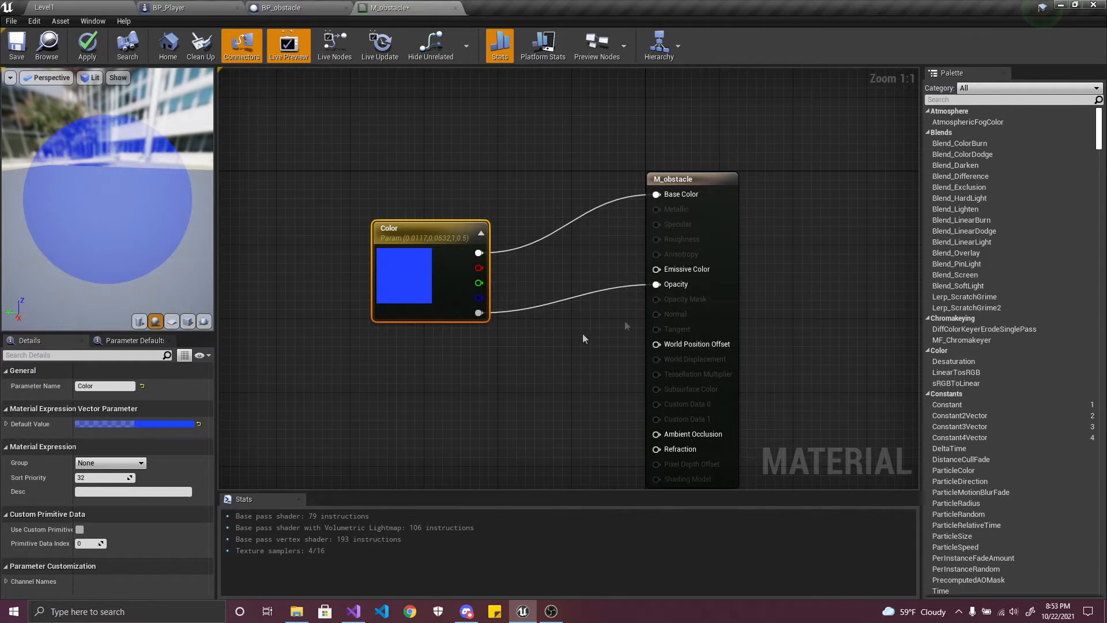
- Disconnect the alpha output from M_obstacle's Opacity input and set the Blend Mode back to Opaque
ctrl+drag(663, 286, 533, 347)
click(686, 180)
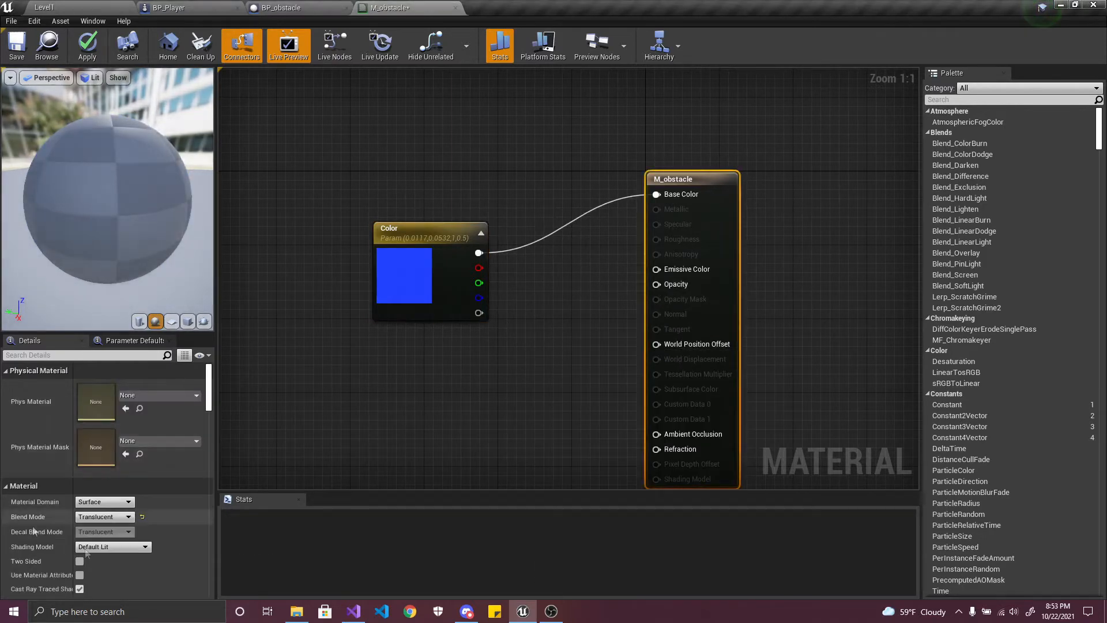
click(98, 520)
click(110, 528)
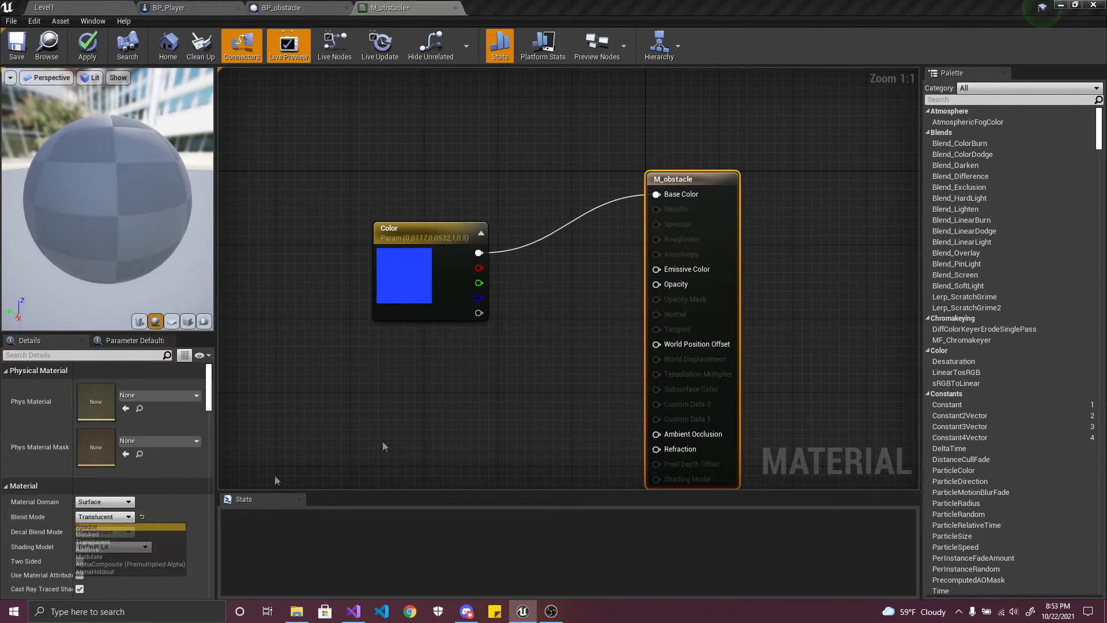
click(455, 393)
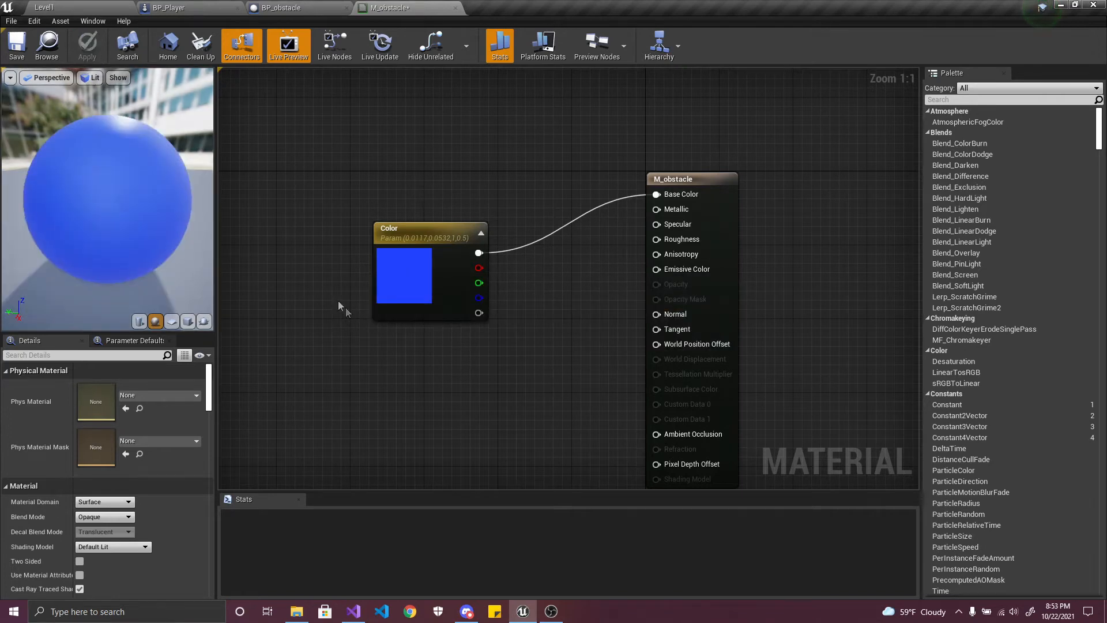
- Close the M_obstacle material editor, return to Level1 and save all modified content
click(455, 8)
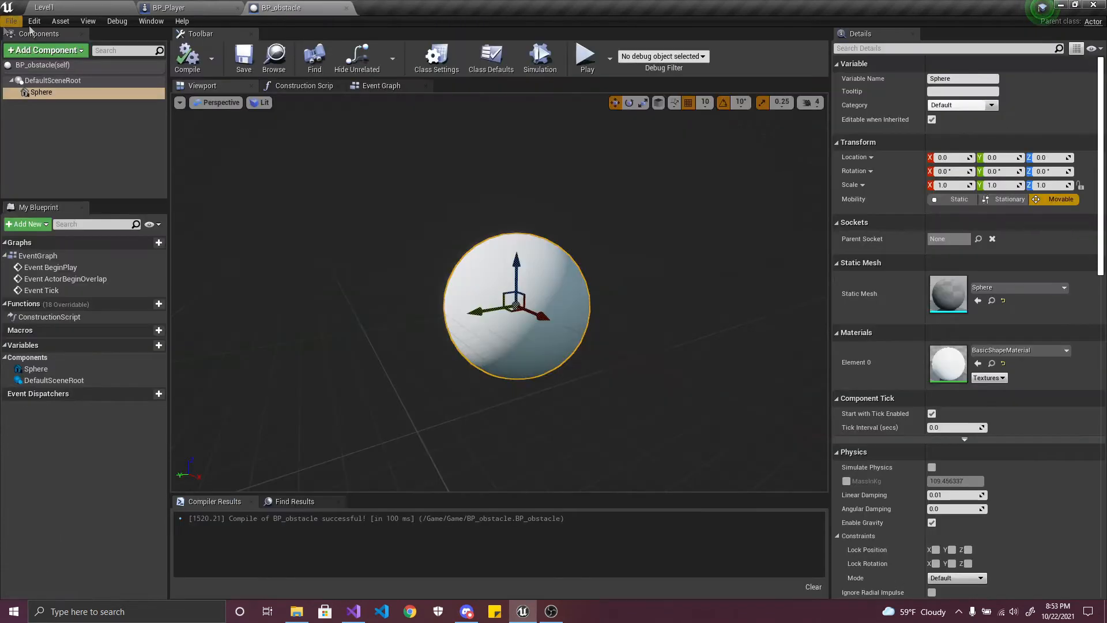
click(83, 10)
click(103, 468)
click(674, 409)
click(497, 518)
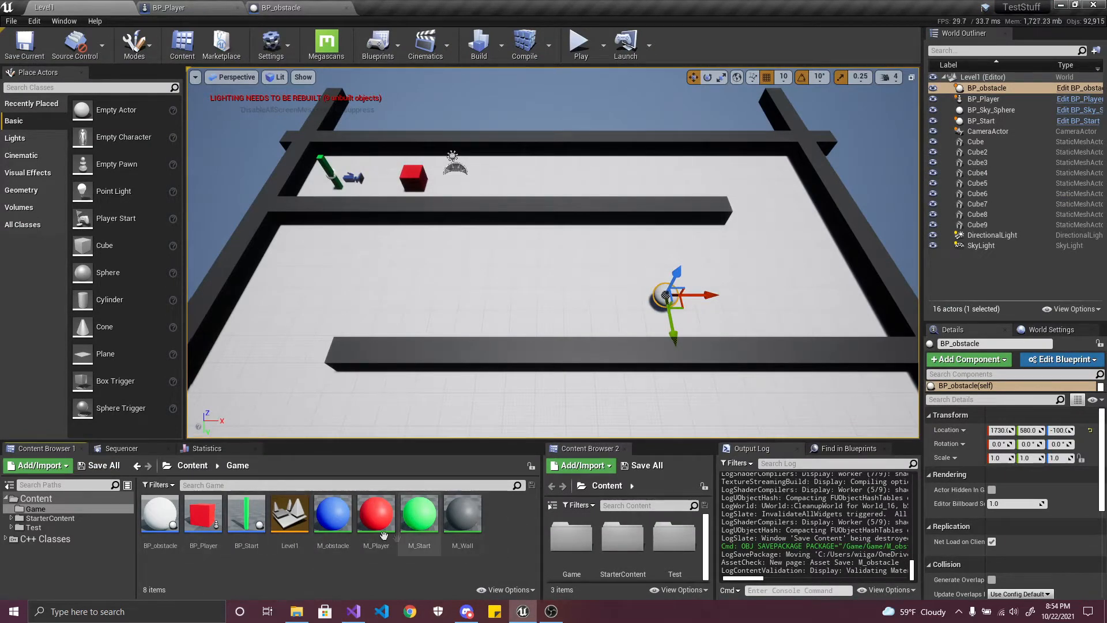
- Undock the BP_obstacle editor into a floating window over Level1 and enlarge it, keeping M_obstacle reachable in the Game folder
click(333, 518)
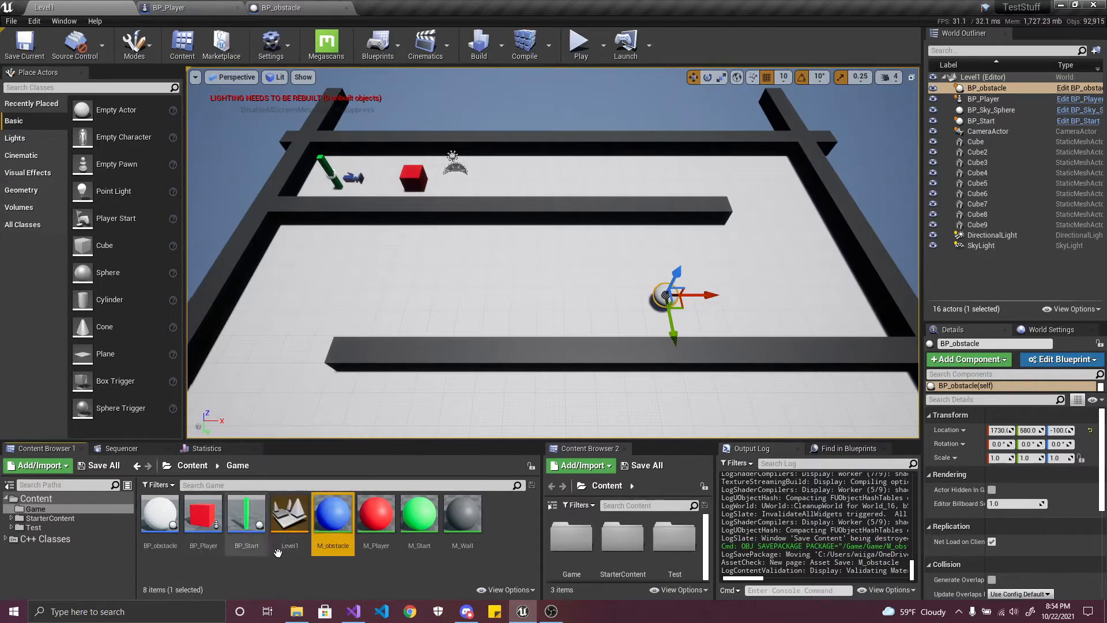
drag(282, 8, 241, 119)
click(81, 9)
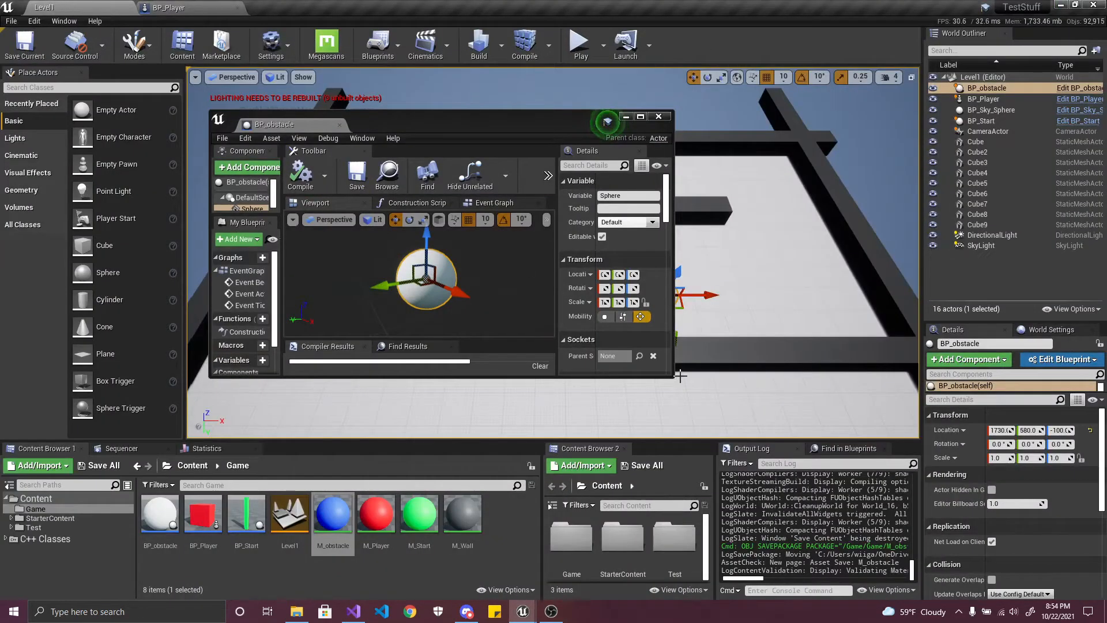
drag(680, 376, 886, 468)
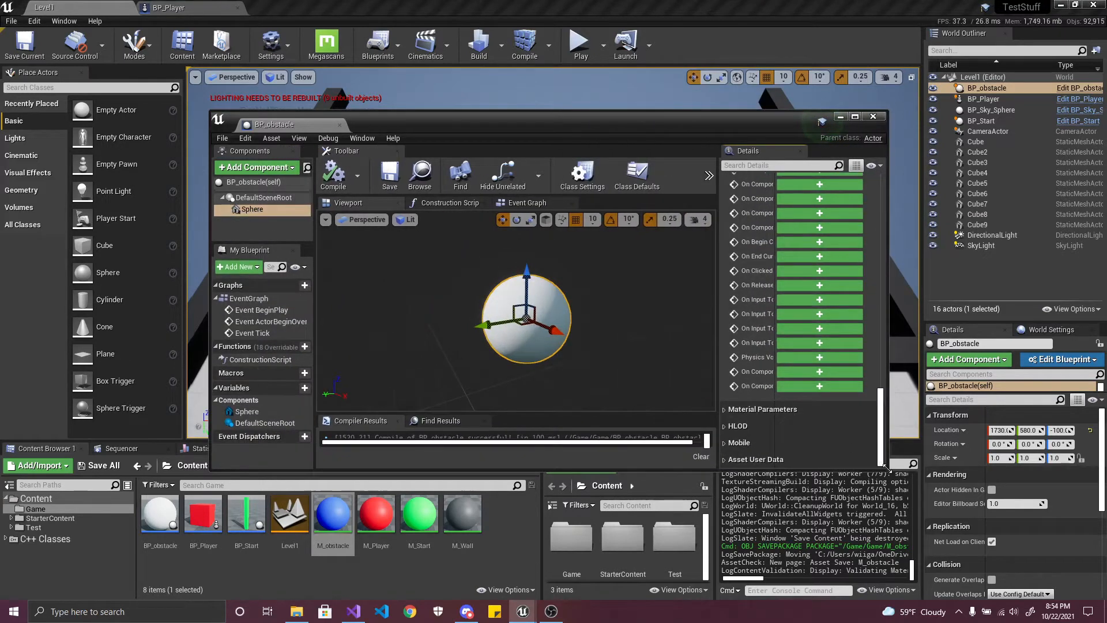
- Assign M_obstacle as the Element 0 material of BP_obstacle's Sphere component and save the blueprint
scroll(848, 190, up, 10)
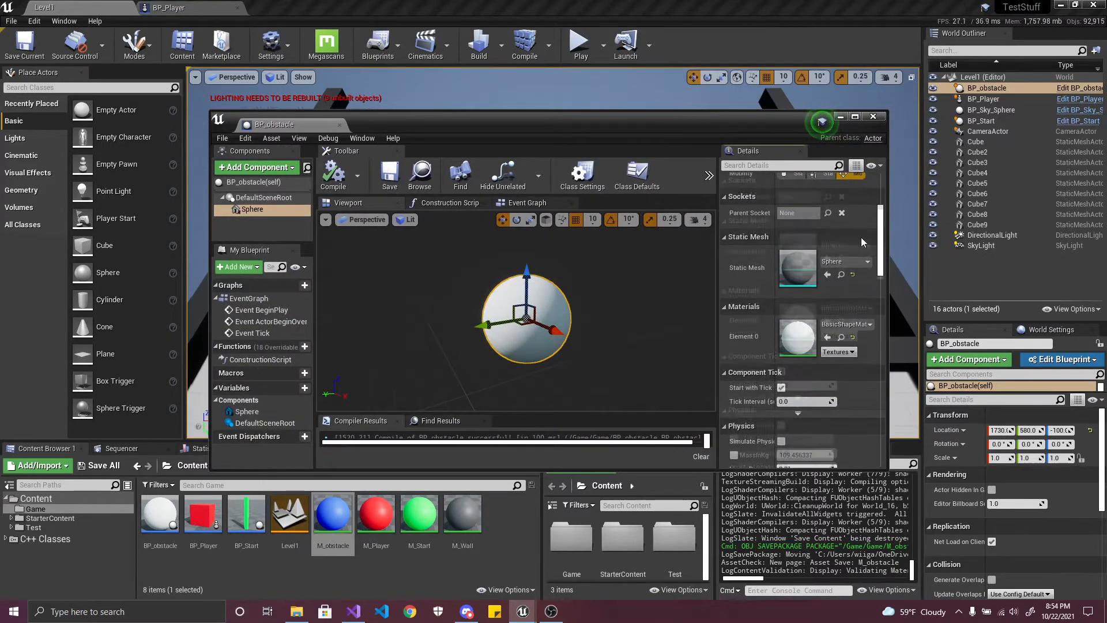
scroll(860, 241, down, 1)
drag(333, 516, 804, 312)
click(391, 173)
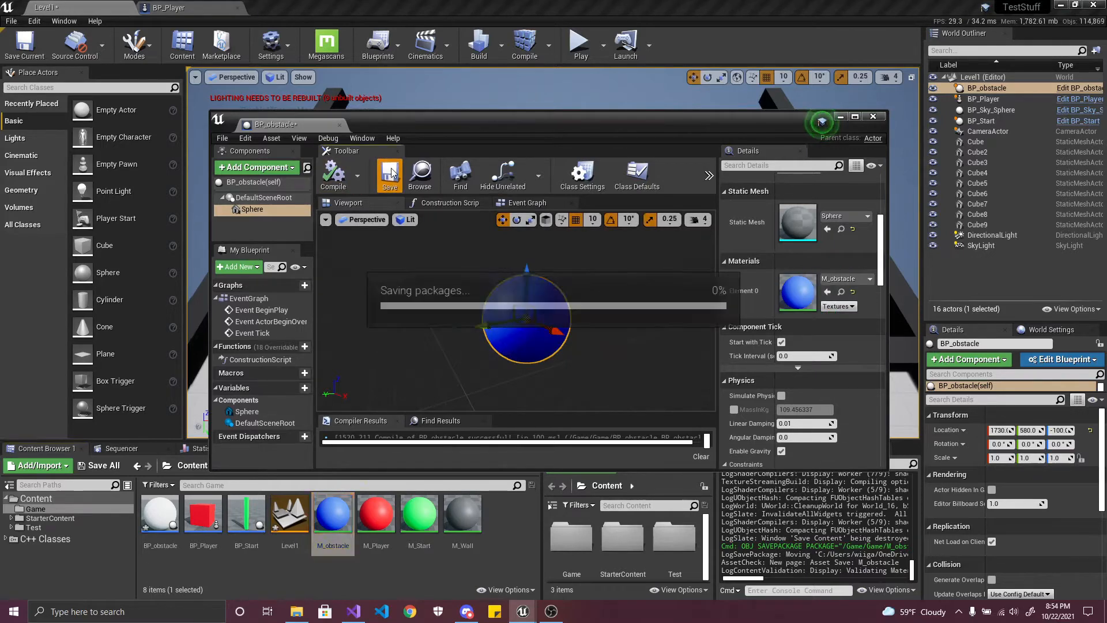
- Maximize the BP_obstacle editor and move the Event Tick node further down in its Event Graph
click(855, 117)
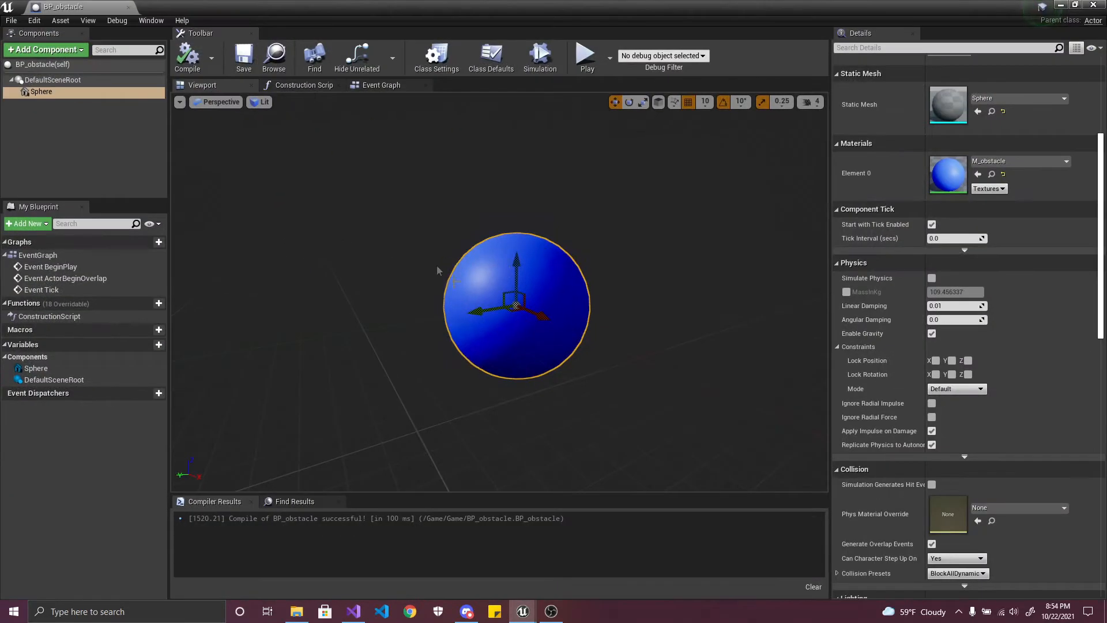
click(382, 85)
scroll(333, 299, down, 2)
scroll(333, 299, up, 2)
right_drag(367, 318, 369, 200)
drag(242, 272, 245, 321)
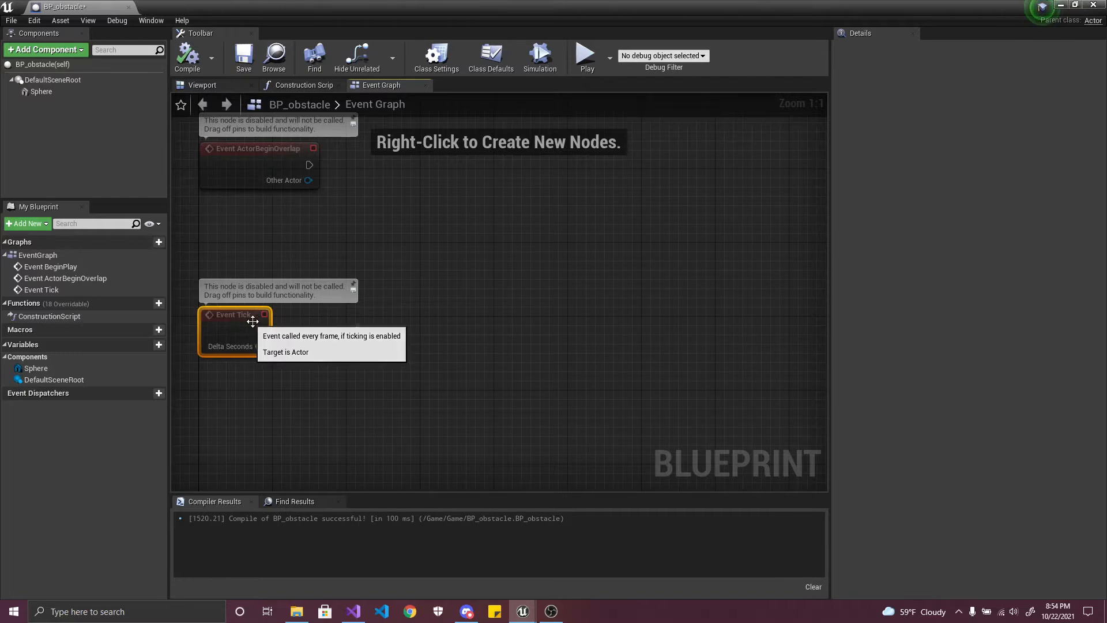
right_drag(284, 390, 323, 355)
scroll(323, 355, down, 1)
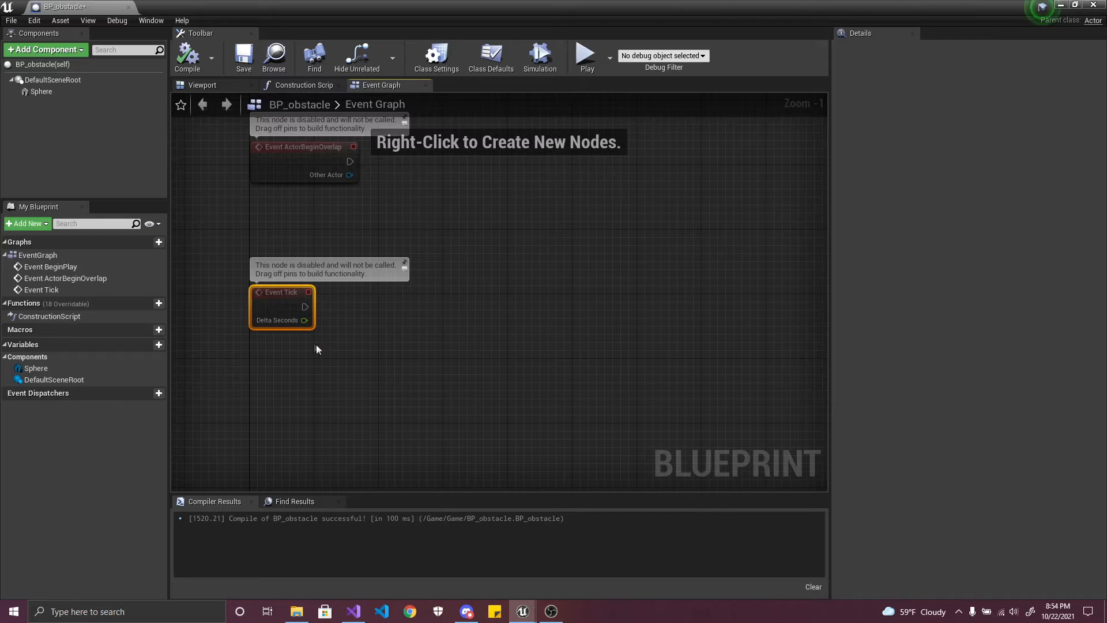
- Add a float * float multiply node fed by Event Tick's Delta Seconds
drag(303, 320, 389, 360)
text(*)
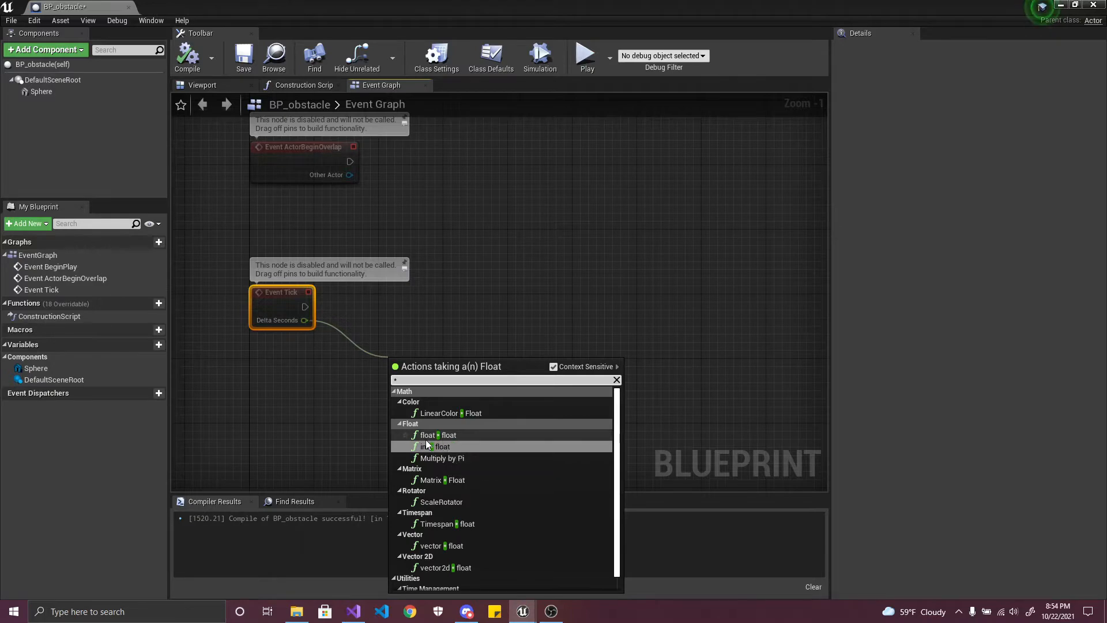
click(450, 435)
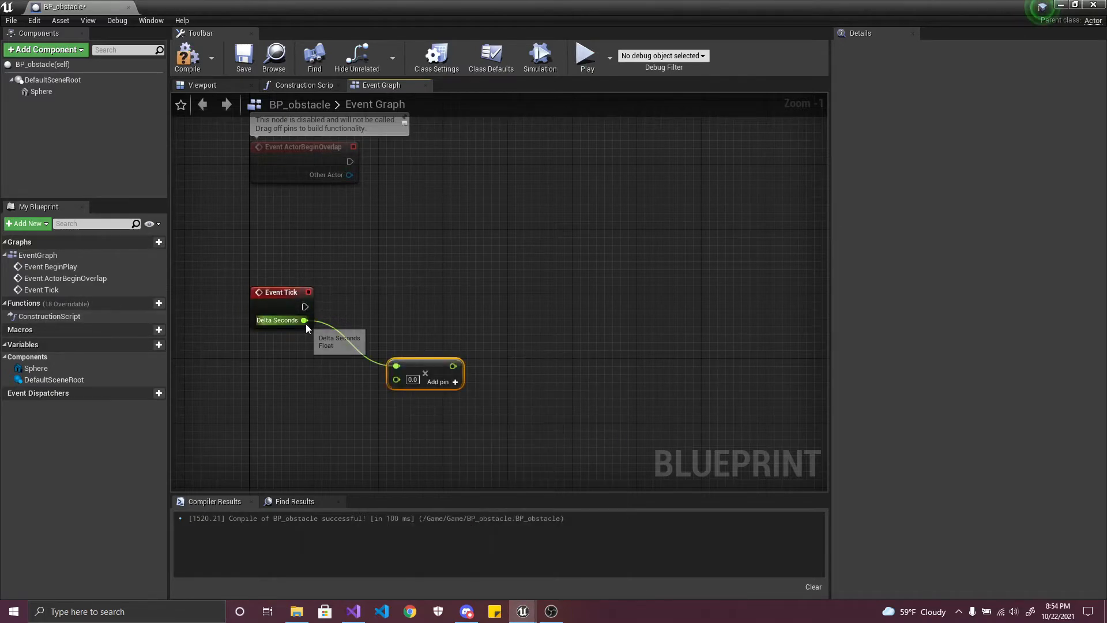
- Recreate the float * float multiply node fed by Event Tick's Delta Seconds
drag(304, 321, 327, 397)
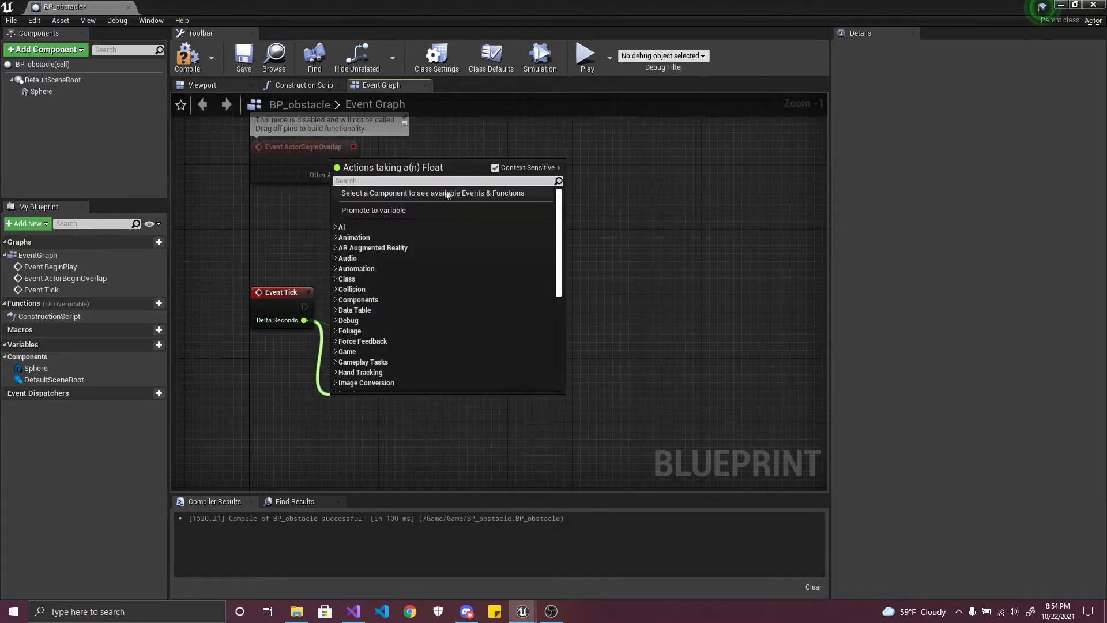
text(*)
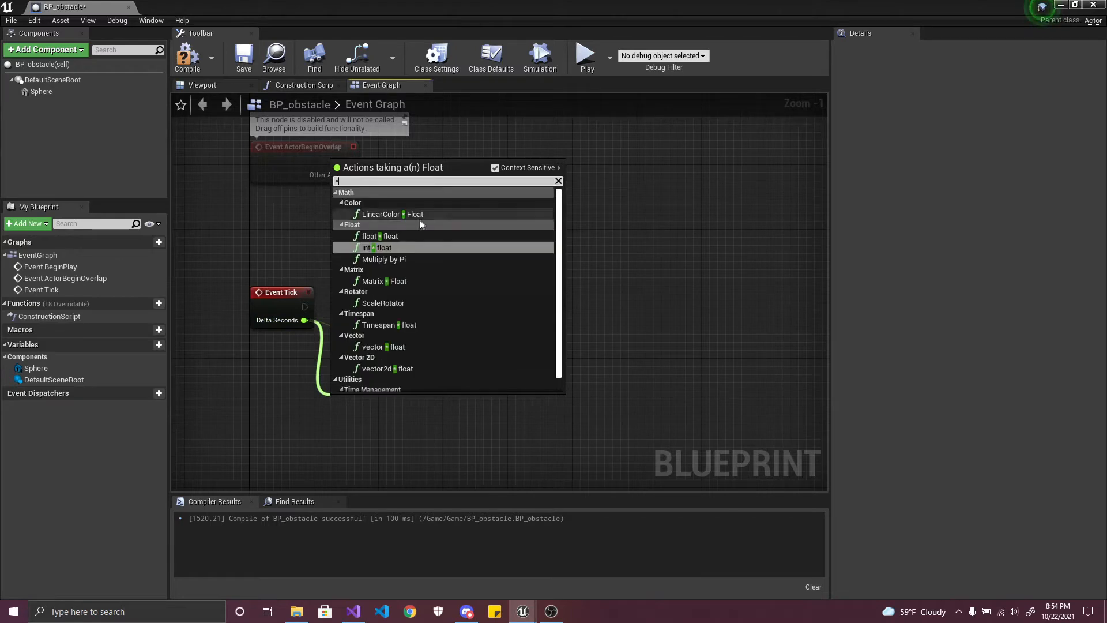
click(374, 241)
right_drag(410, 420, 411, 374)
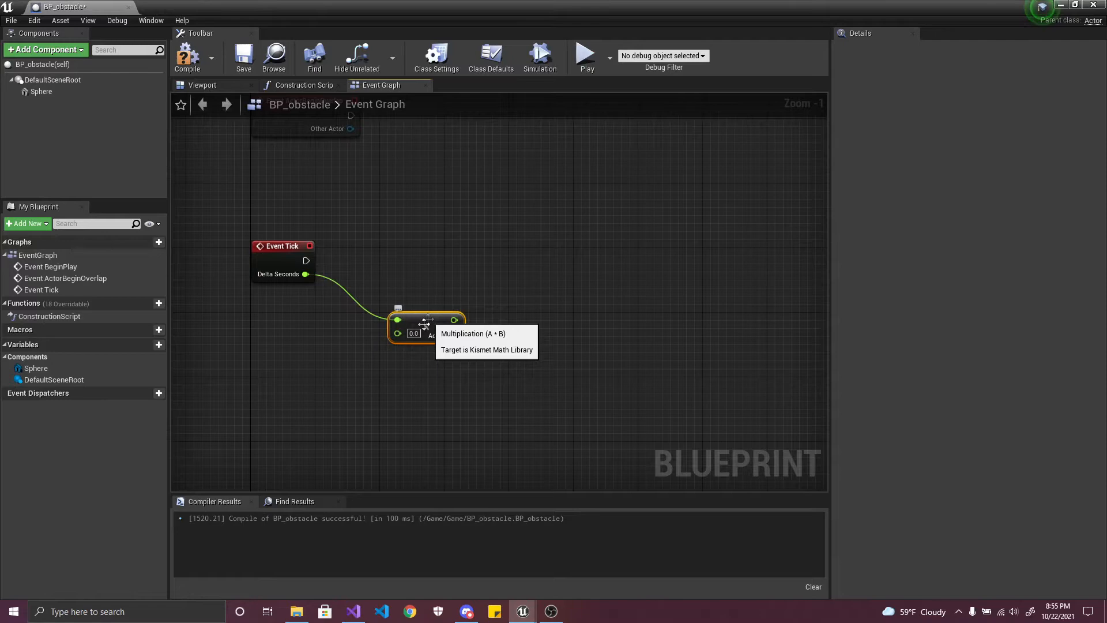
- Feed the multiply node's second input from a new Sin (Radians) node and place it below and left of the multiply
right_drag(470, 388, 493, 346)
drag(421, 291, 352, 348)
text(sin)
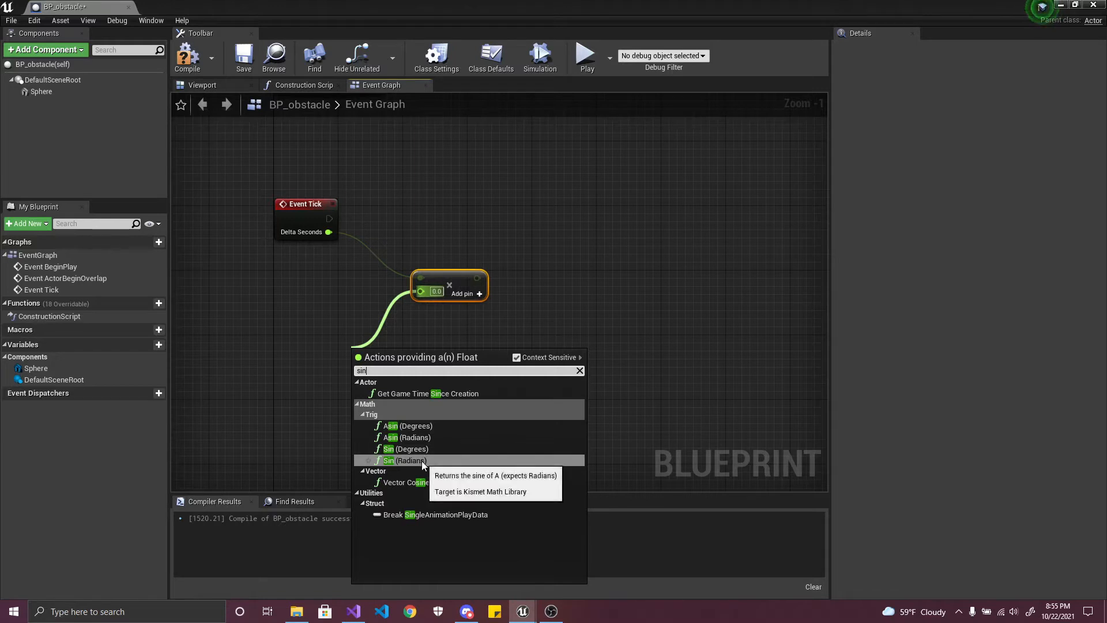
click(403, 460)
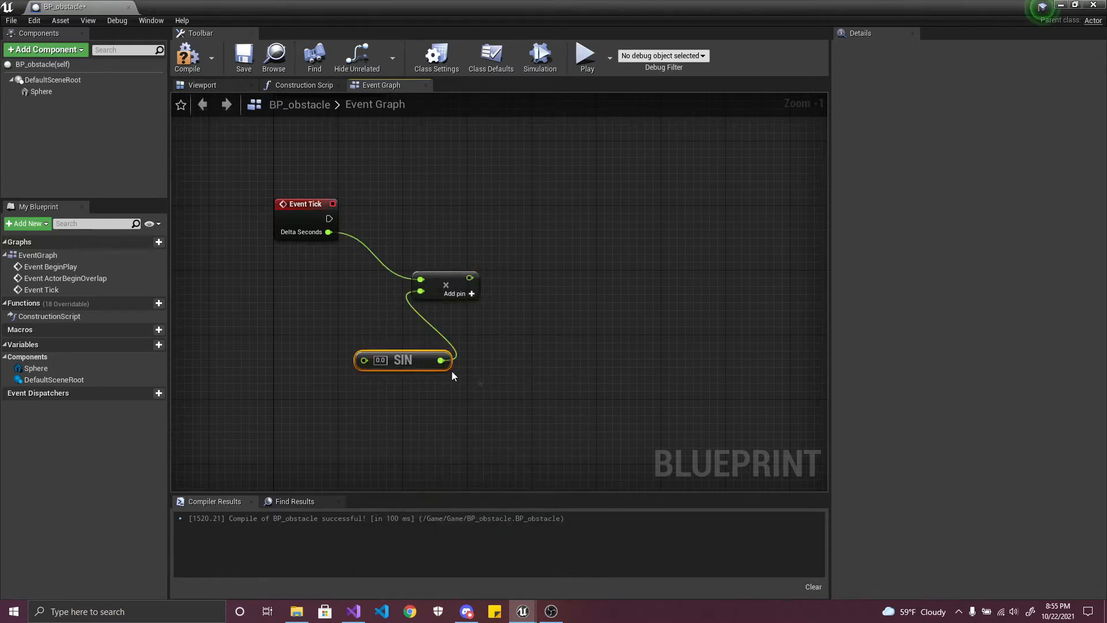
drag(415, 360, 391, 357)
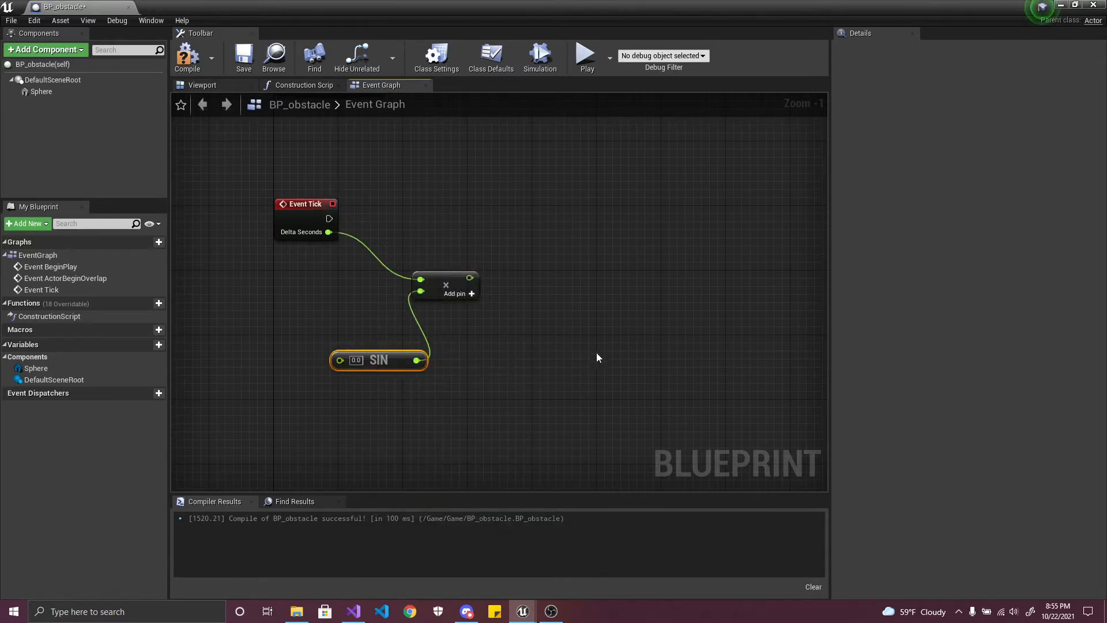
- Feed the SIN node's input from a new float * float multiply node and place it below and left of SIN
right_drag(506, 358, 550, 362)
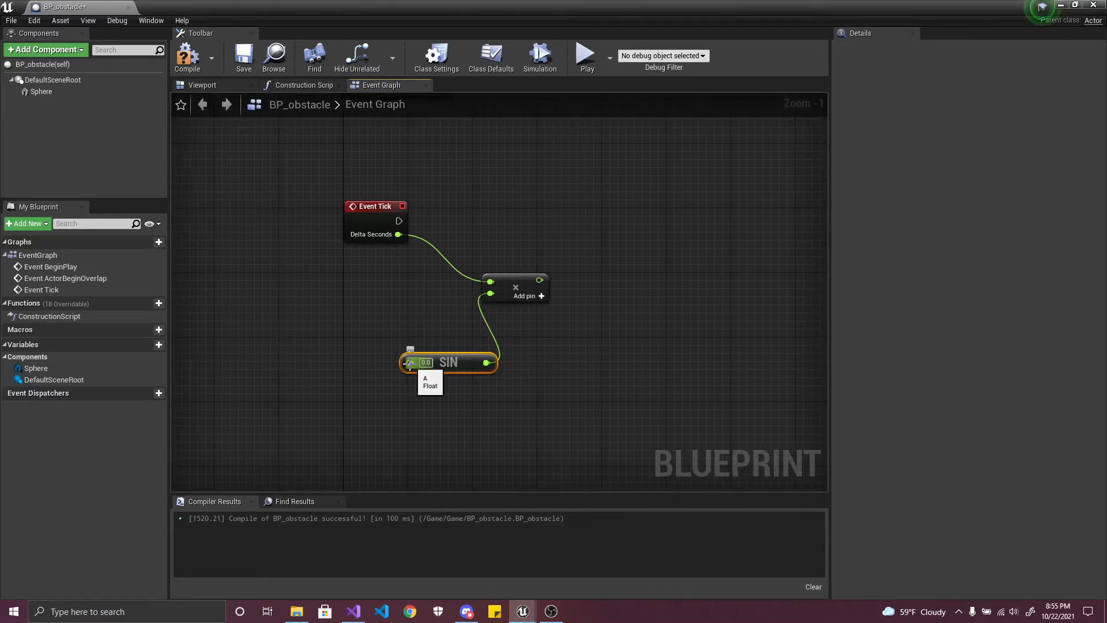
drag(409, 362, 397, 389)
text(*)
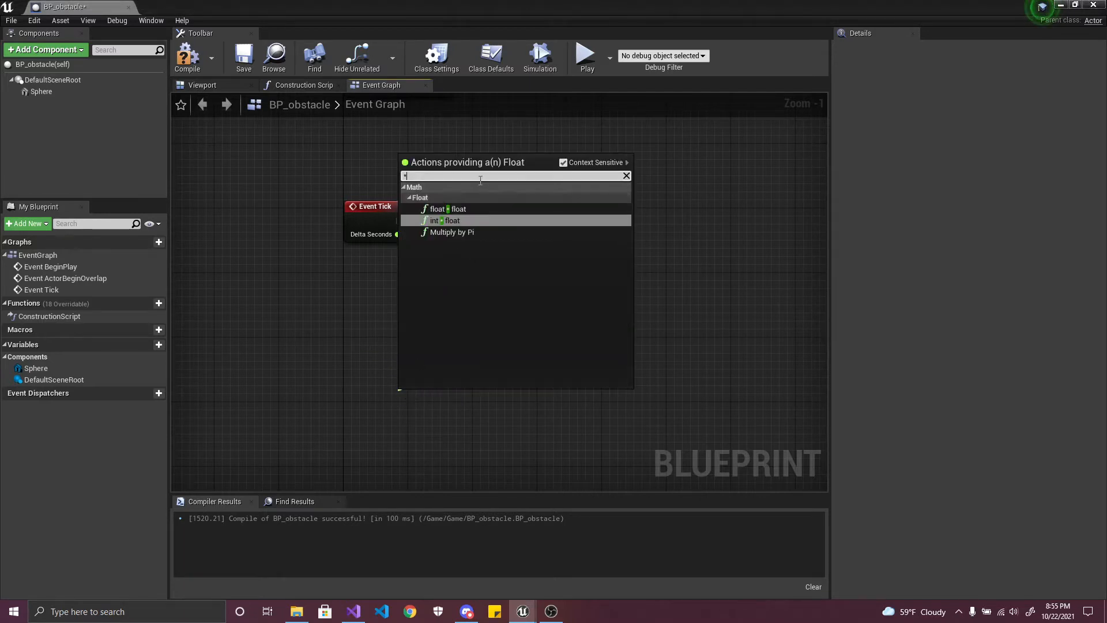
click(448, 209)
drag(425, 407, 409, 415)
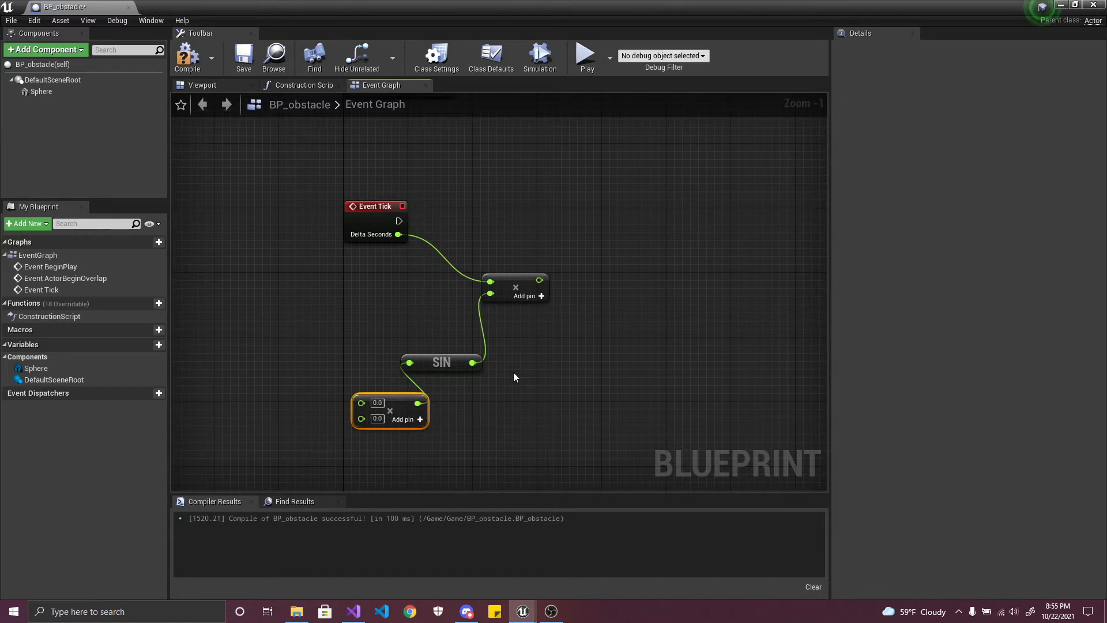
- Add an unconnected Sin (Degrees) node above the SIN node, and compile and save BP_obstacle
click(446, 362)
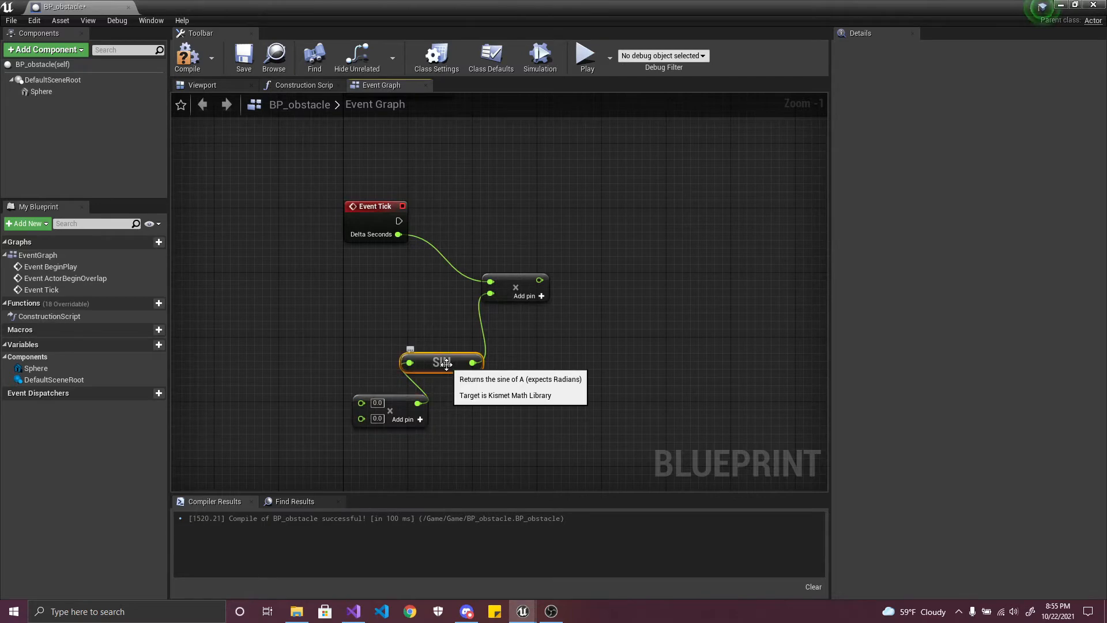
right_click(405, 314)
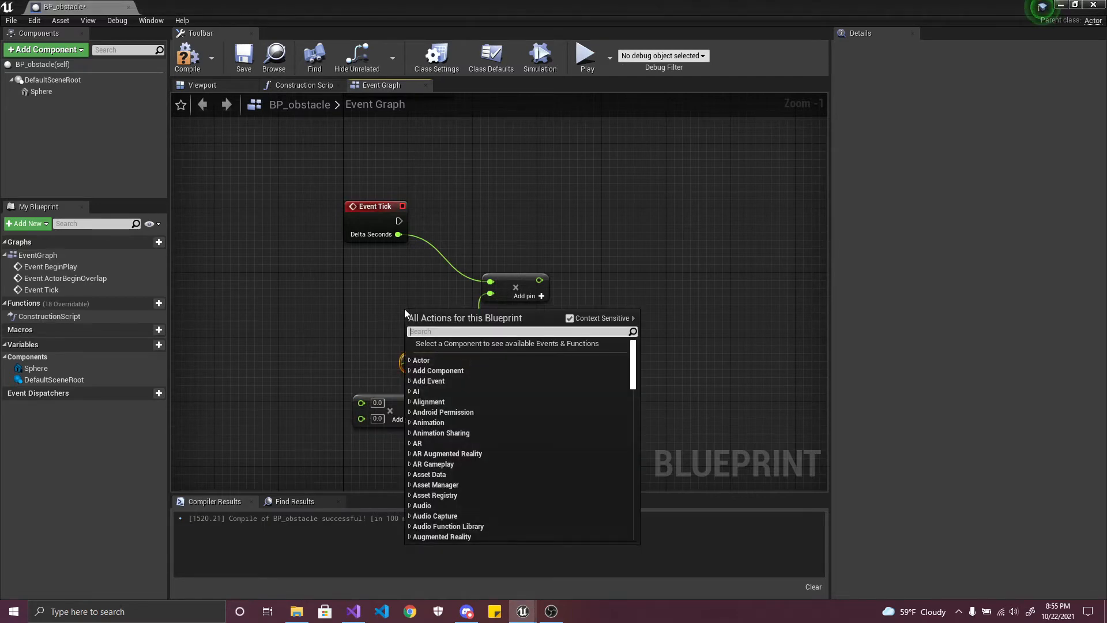
text(sin)
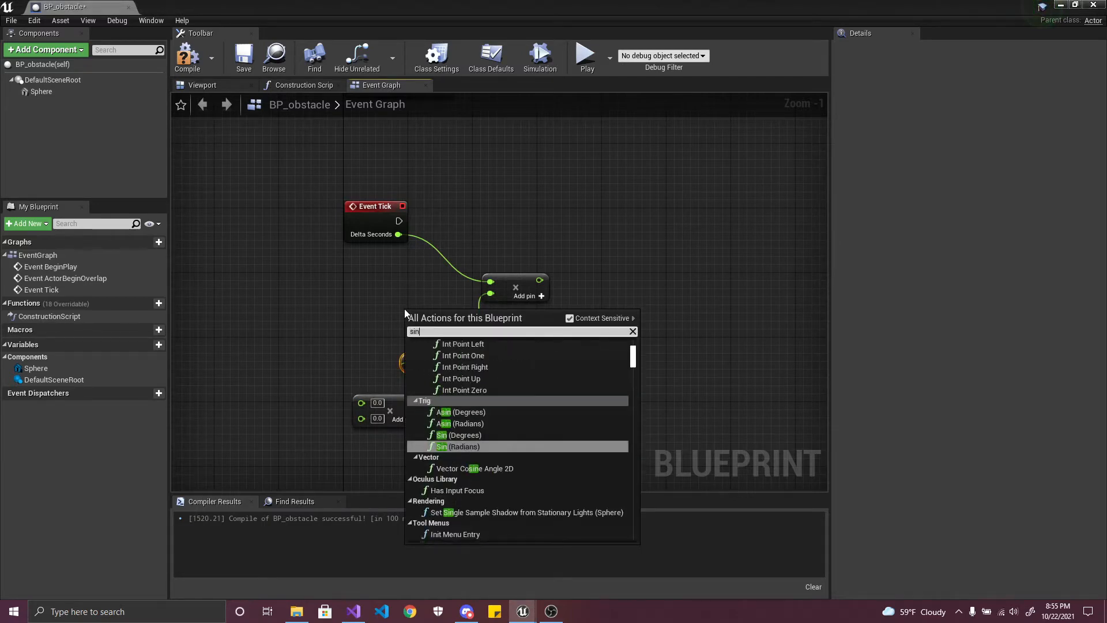
click(468, 434)
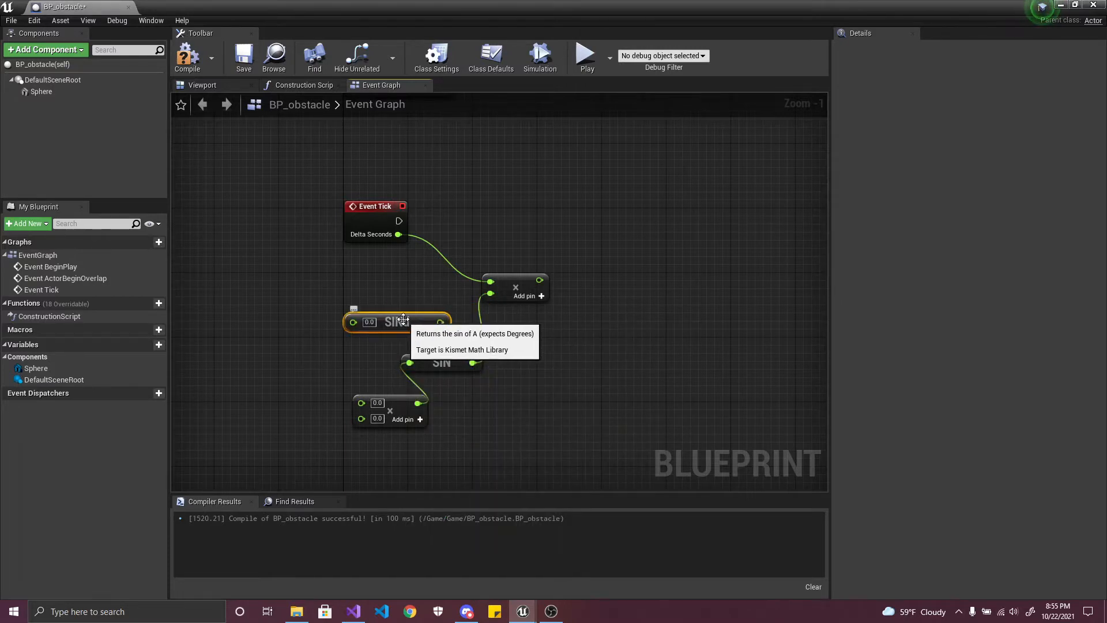
click(187, 56)
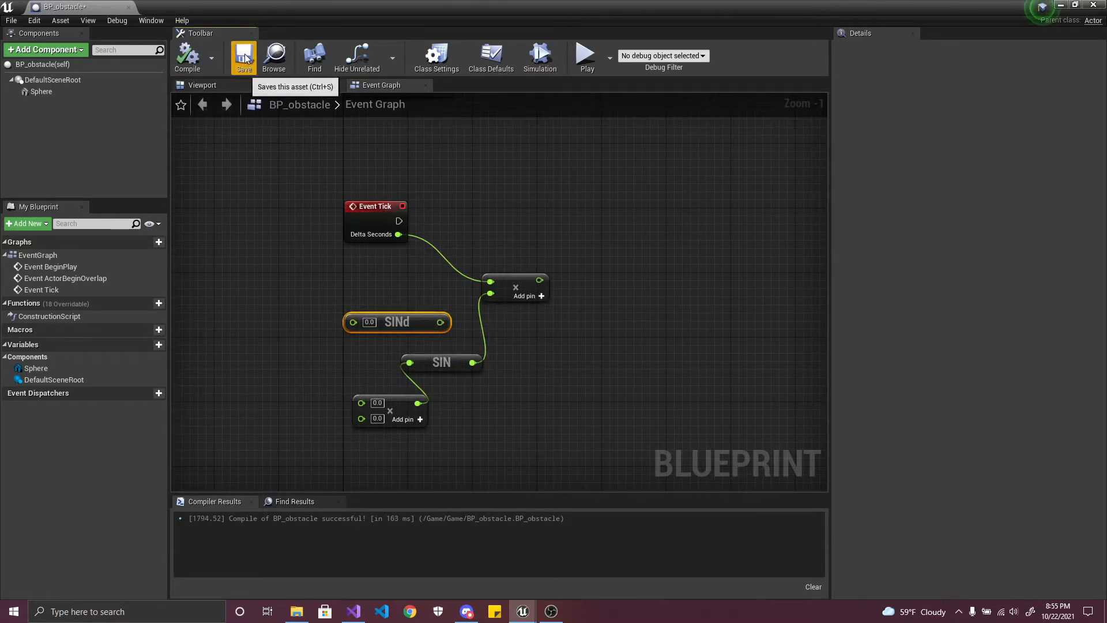
click(243, 56)
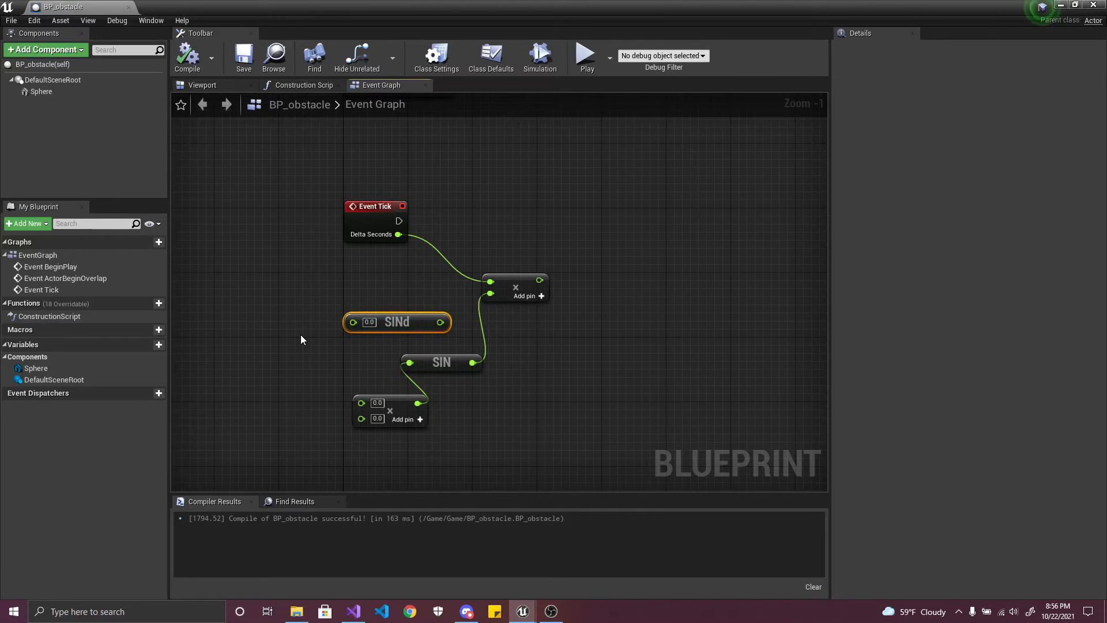
- Delete the unconnected Sin (Degrees) node, and compile and save BP_obstacle
key(Delete)
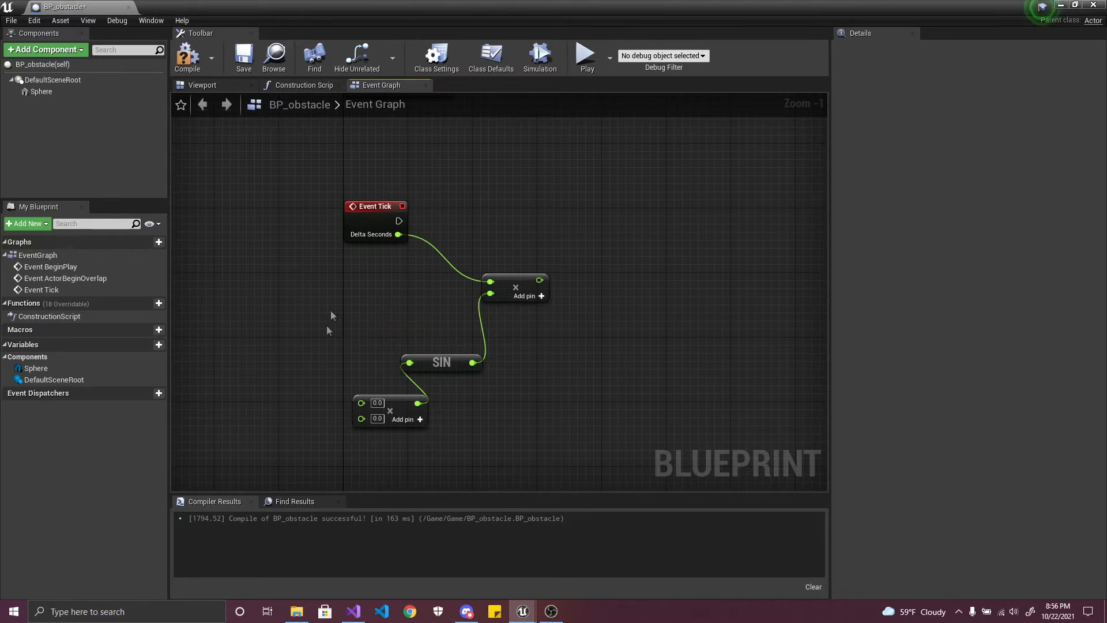
click(187, 55)
click(244, 56)
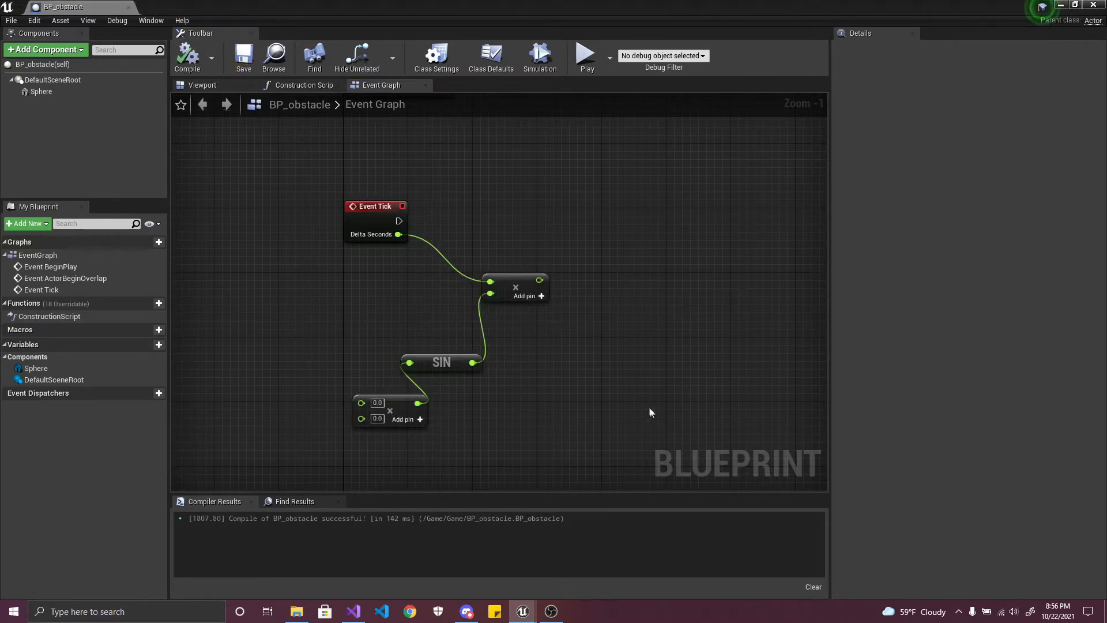
- Shift the SIN node and the multiply node feeding it slightly upward in the Event Graph
drag(445, 362, 445, 354)
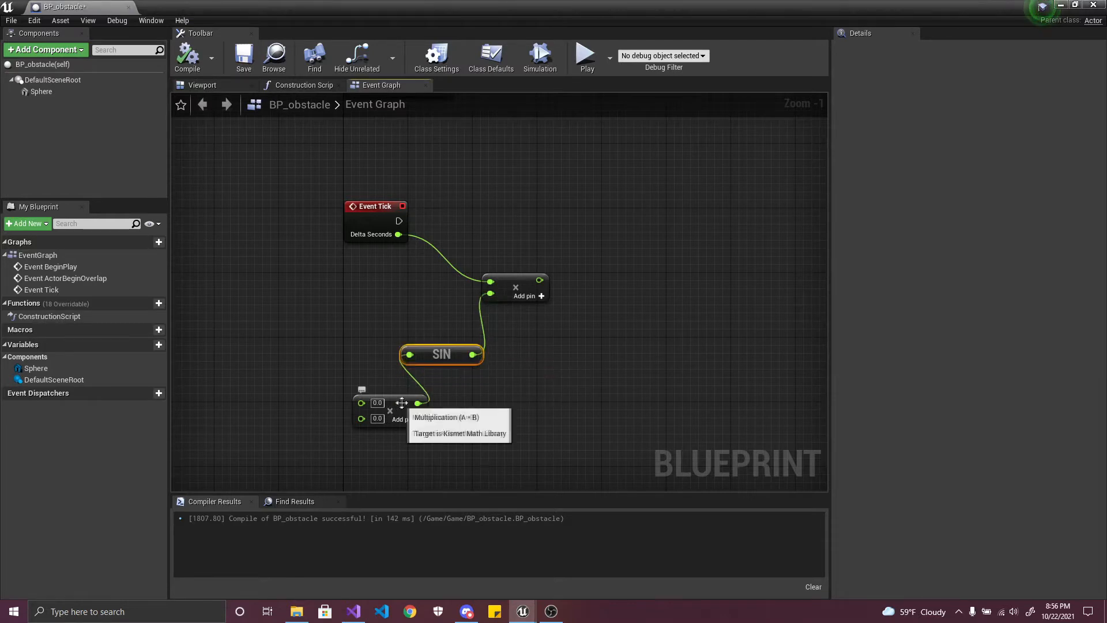
drag(400, 402, 400, 394)
click(584, 359)
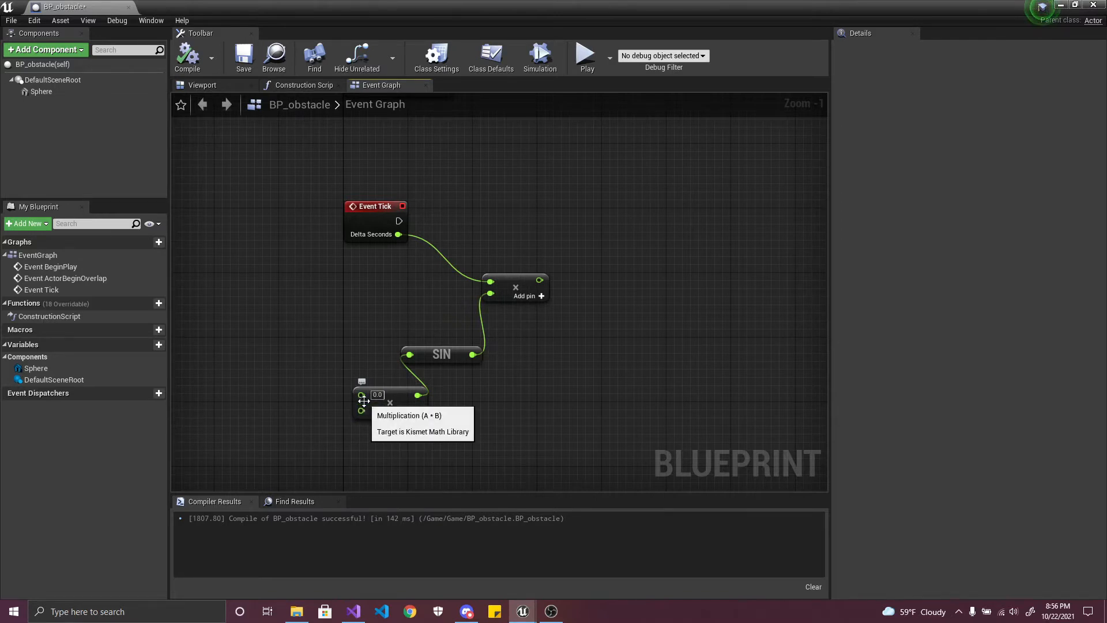
- Feed the lower multiply node's first input from a Get Time Seconds node placed above-left of it, and compile and save BP_obstacle
drag(361, 395, 235, 270)
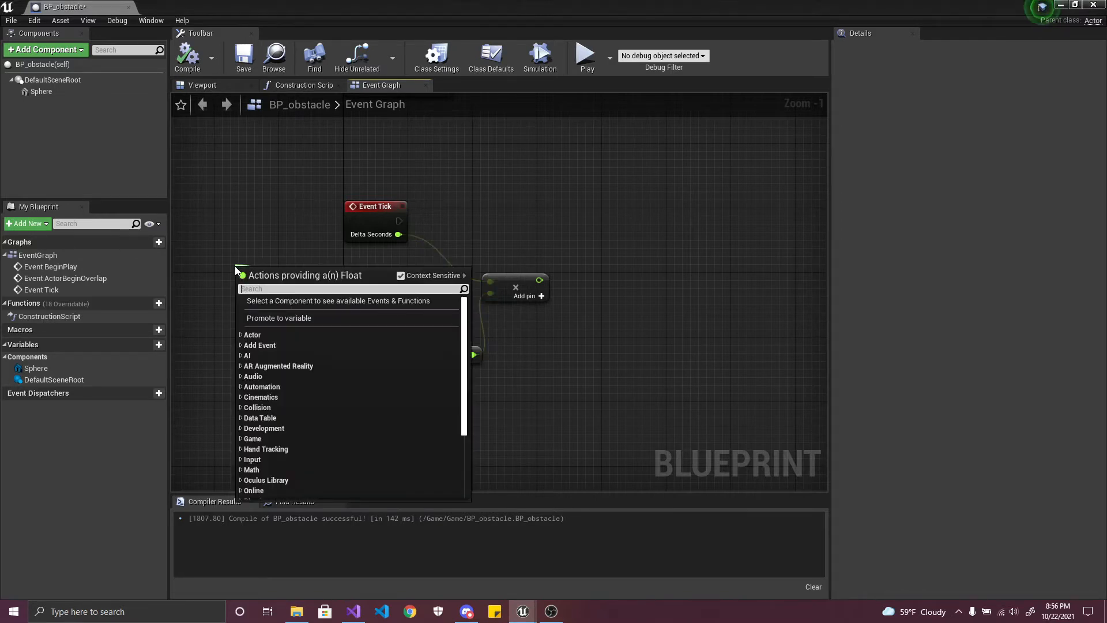
text(time)
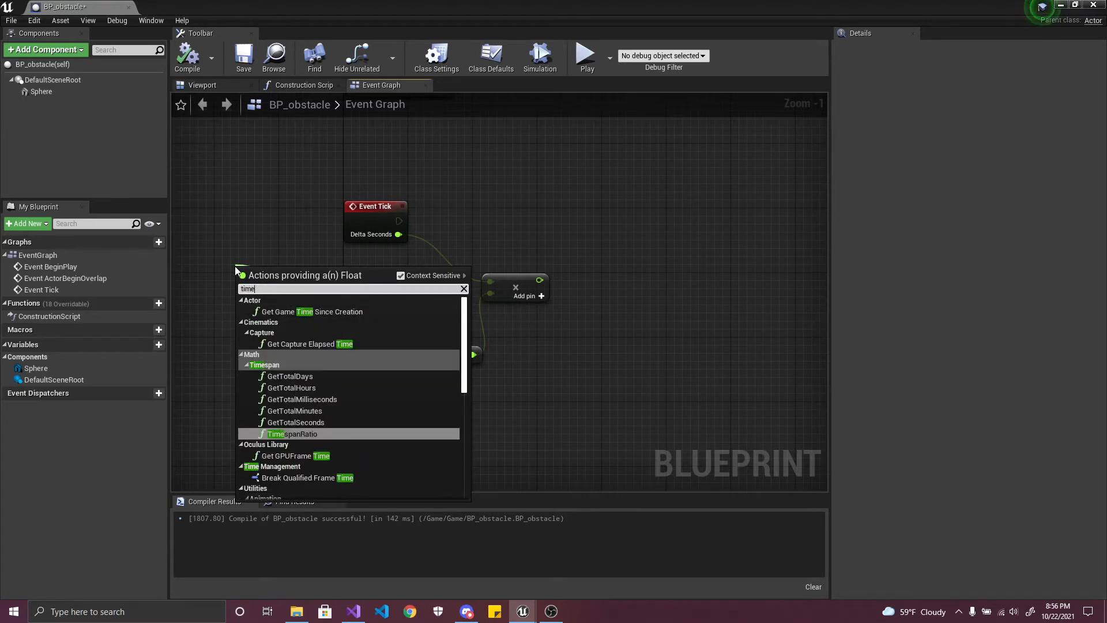
text( second)
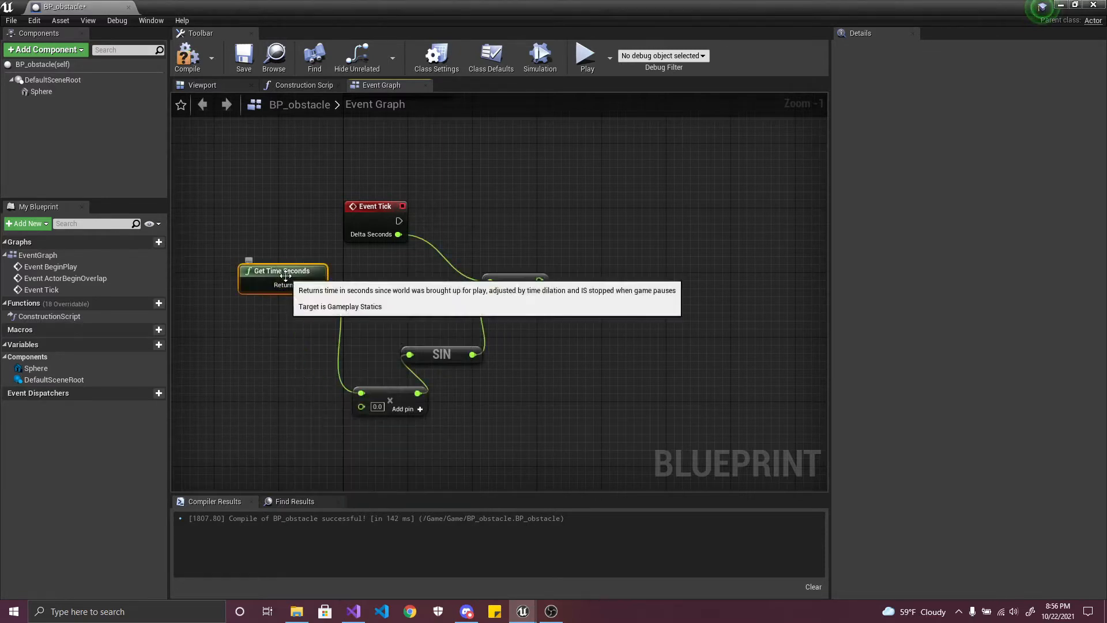
drag(284, 271, 289, 311)
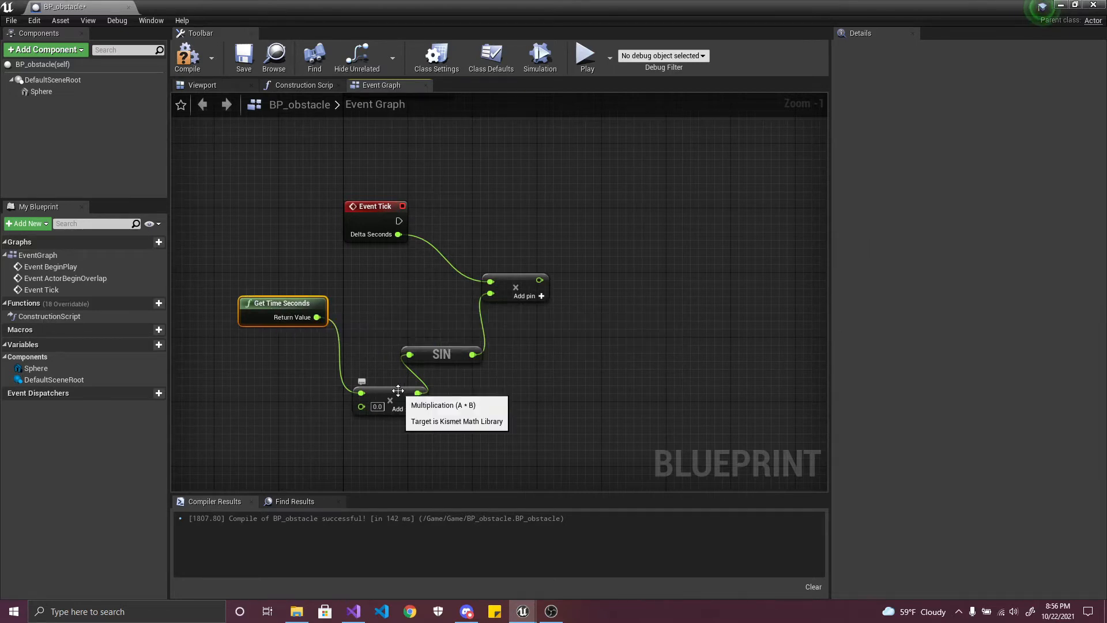
click(188, 57)
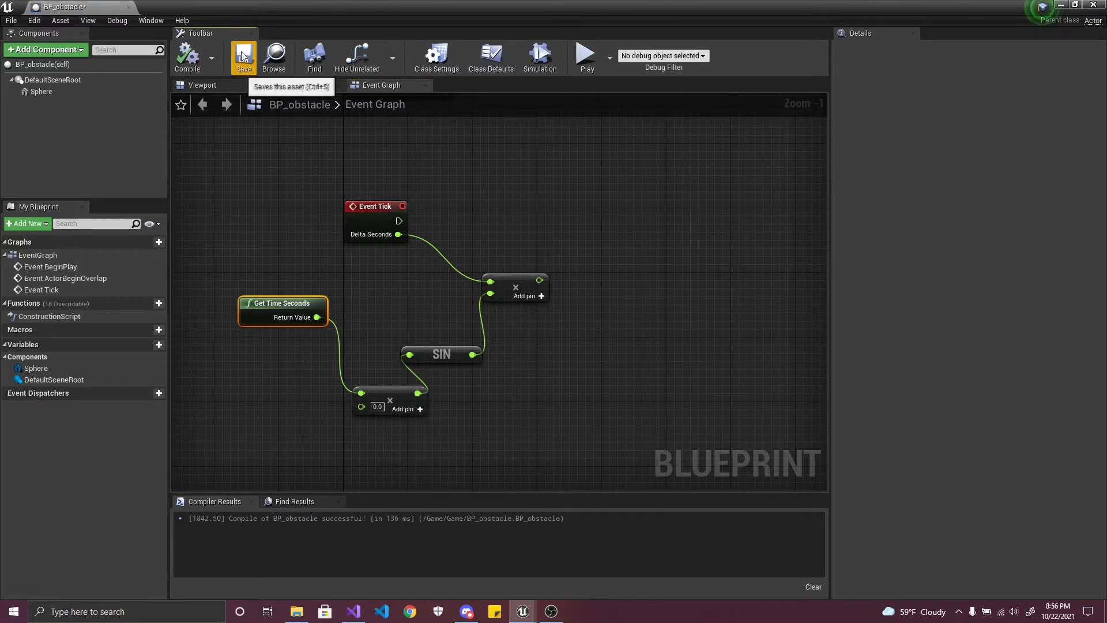
click(243, 56)
- Move the lower multiply node slightly left, promote its second input to a float variable named Length, and compile and save
drag(390, 392, 373, 393)
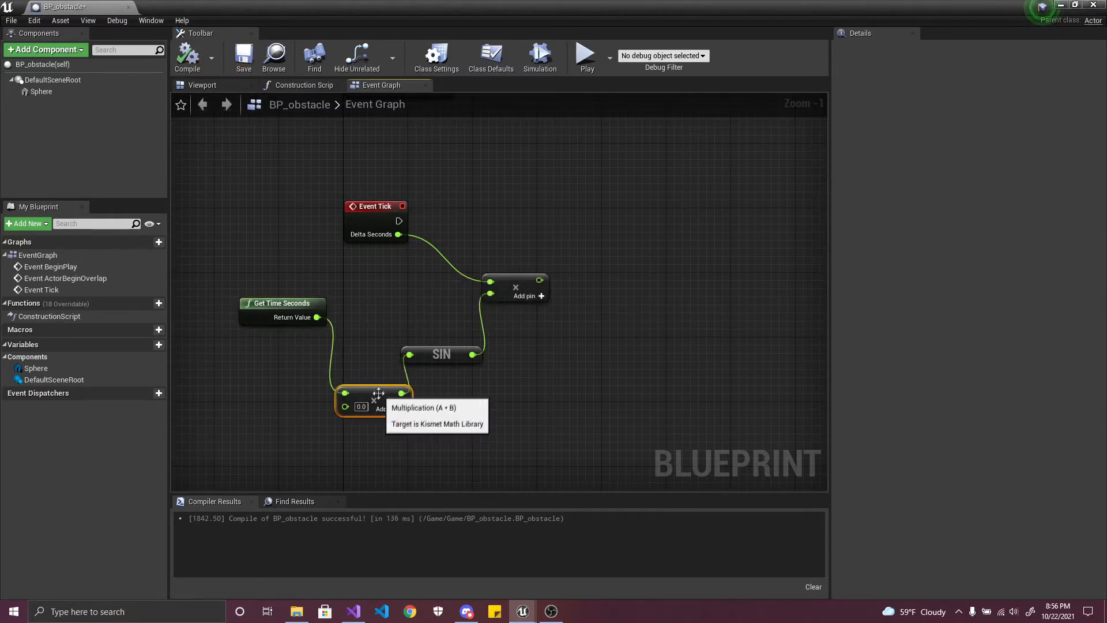
click(365, 323)
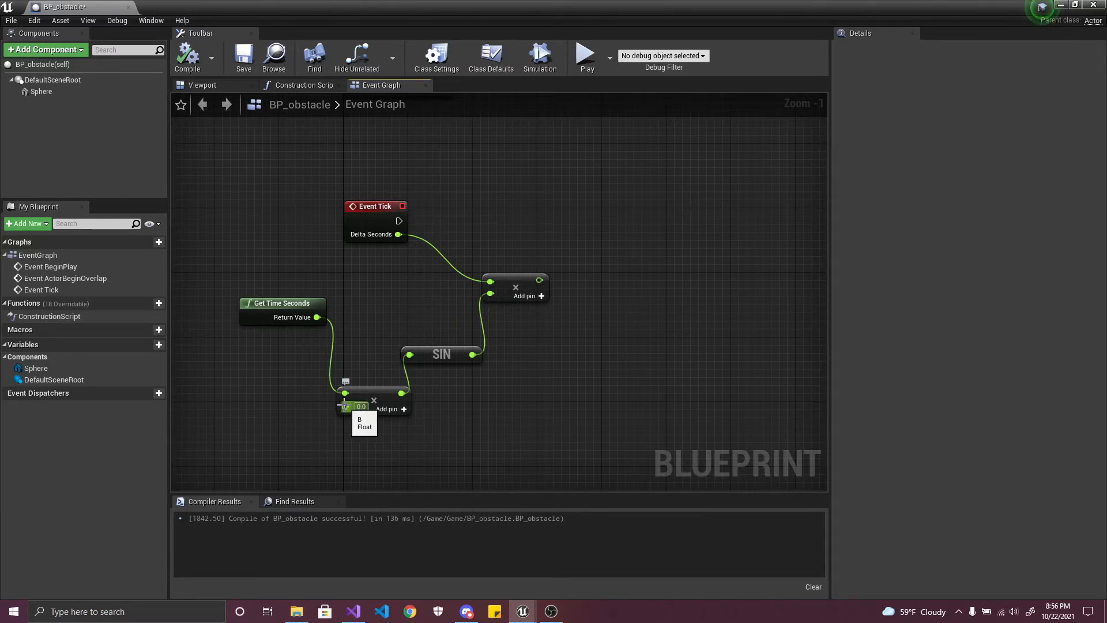
drag(343, 405, 309, 415)
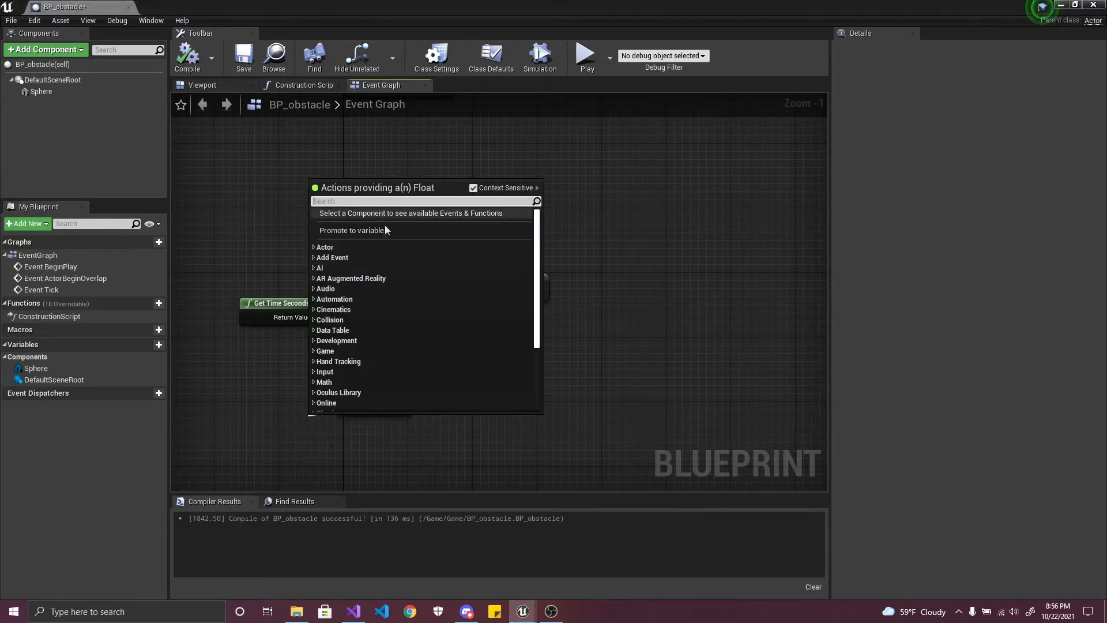
click(360, 459)
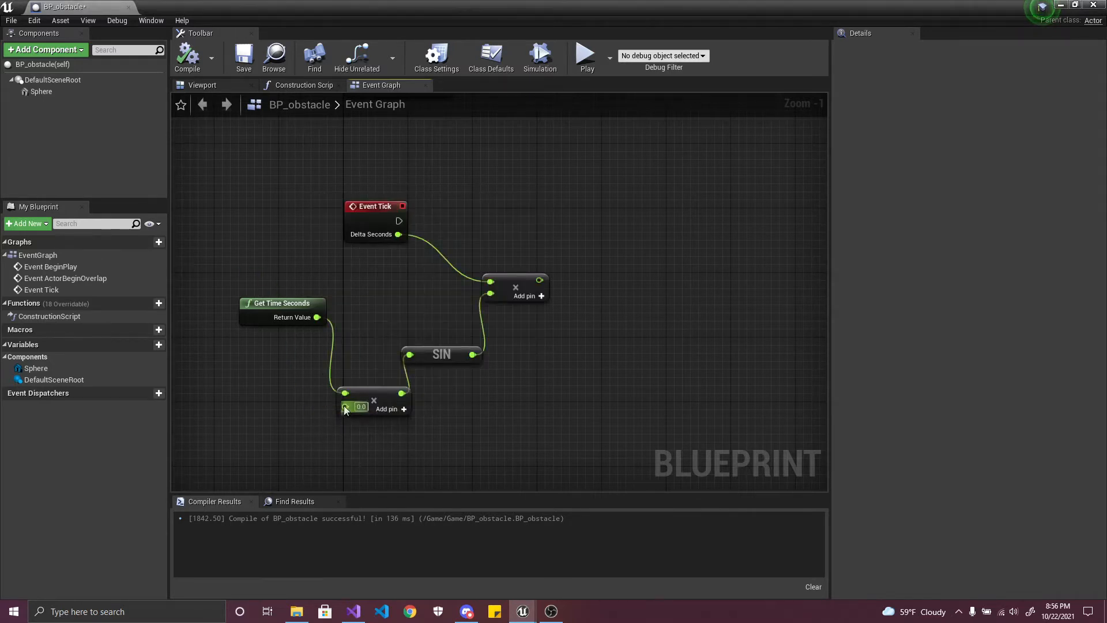
drag(344, 406, 309, 419)
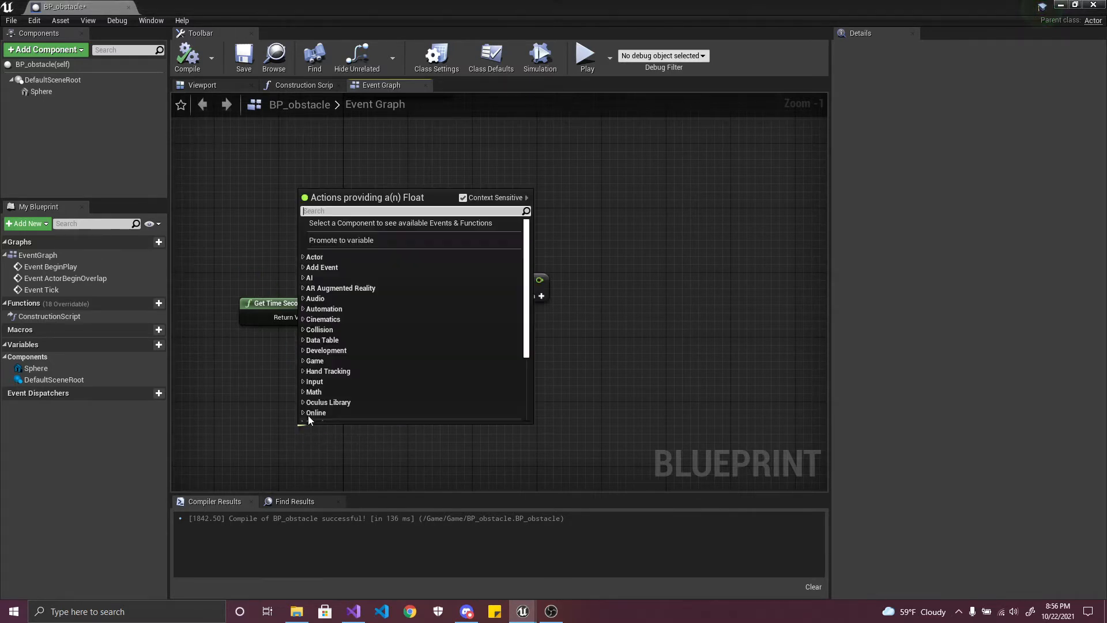
click(325, 241)
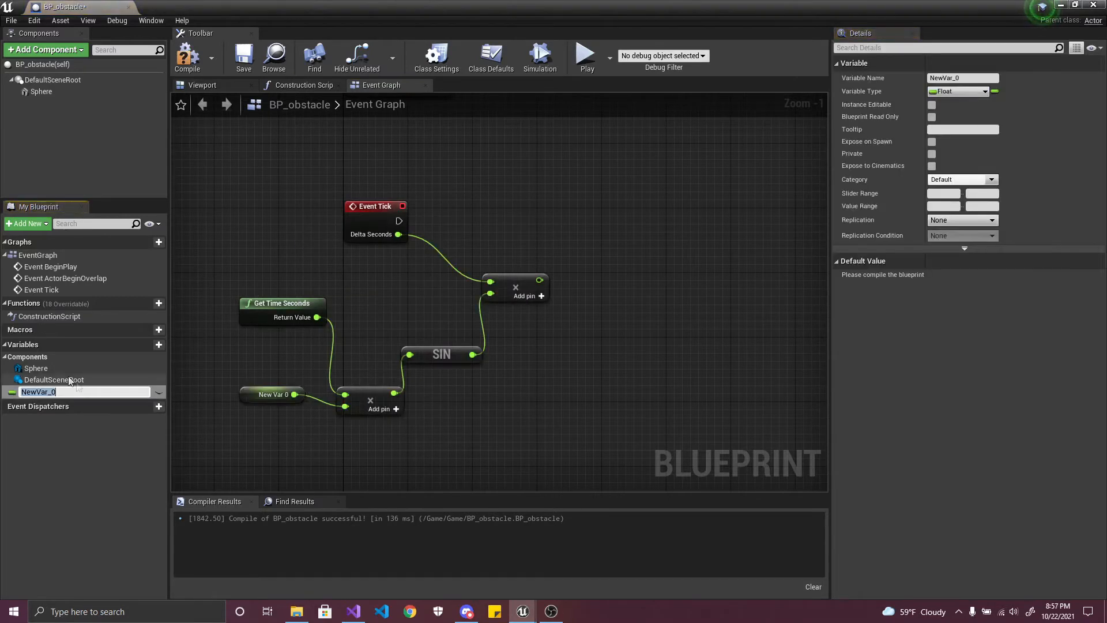
text(L)
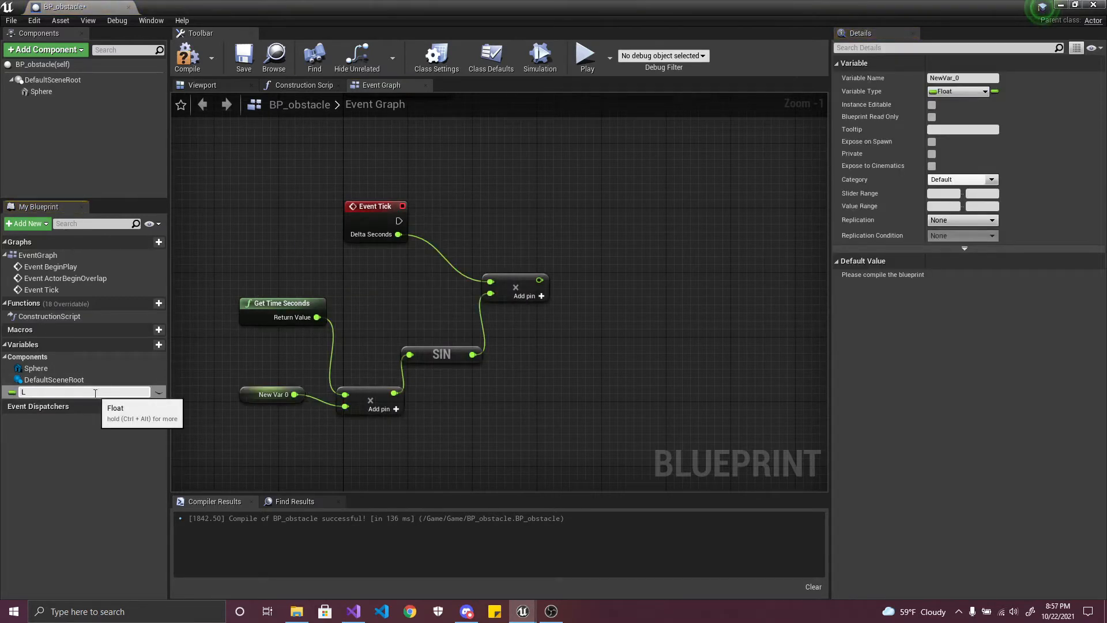
text(ength)
key(Return)
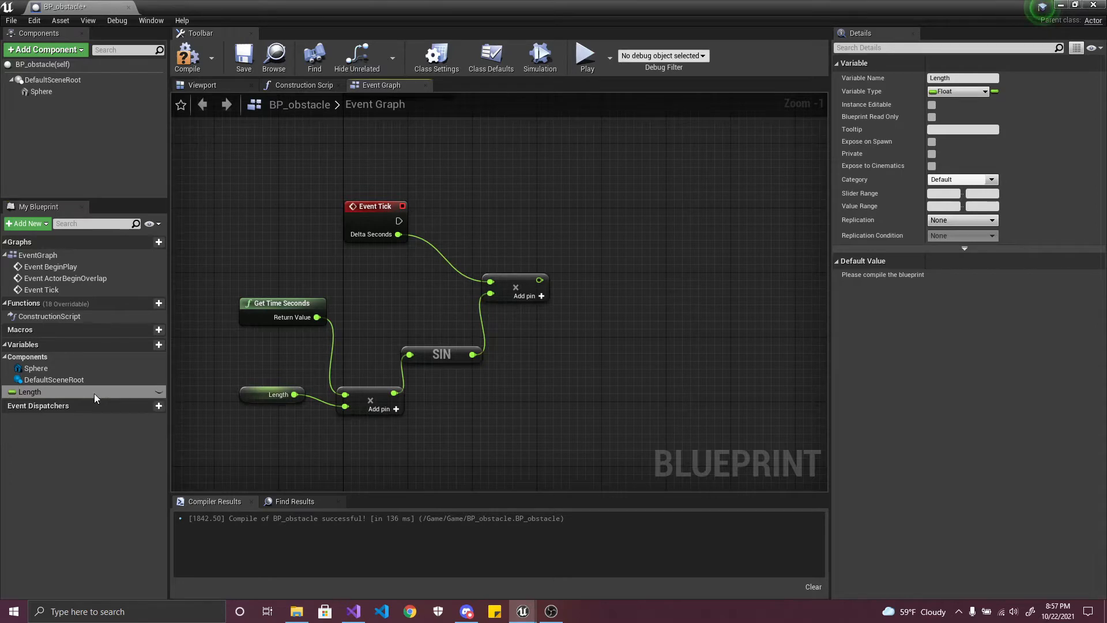
click(187, 56)
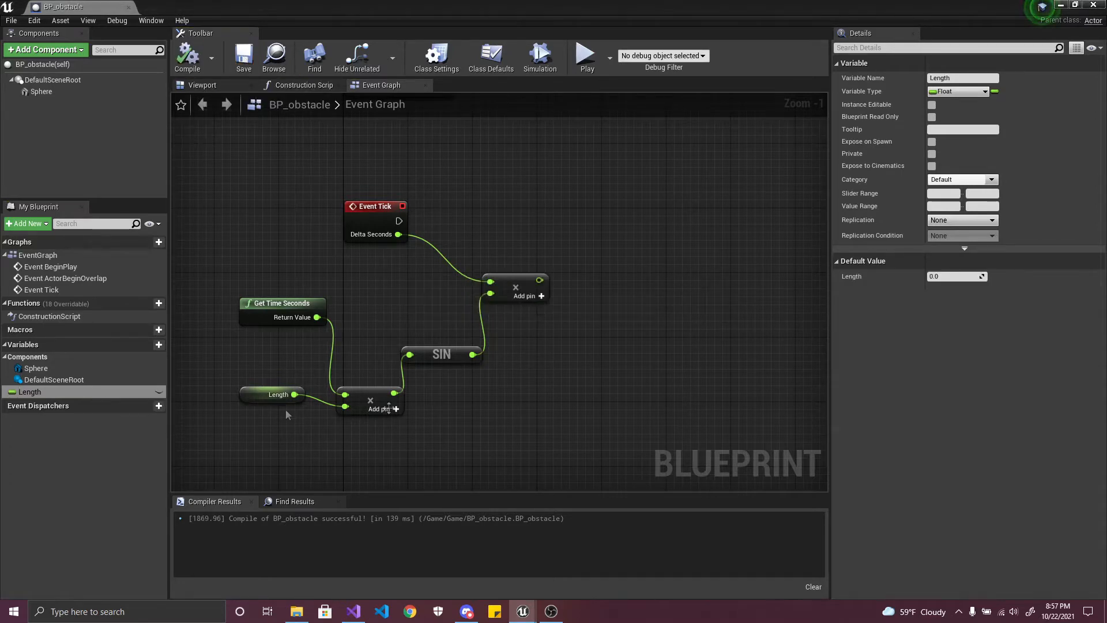
- Move the Length and Get Time Seconds nodes down and closer to the lower multiply node
drag(242, 392, 251, 409)
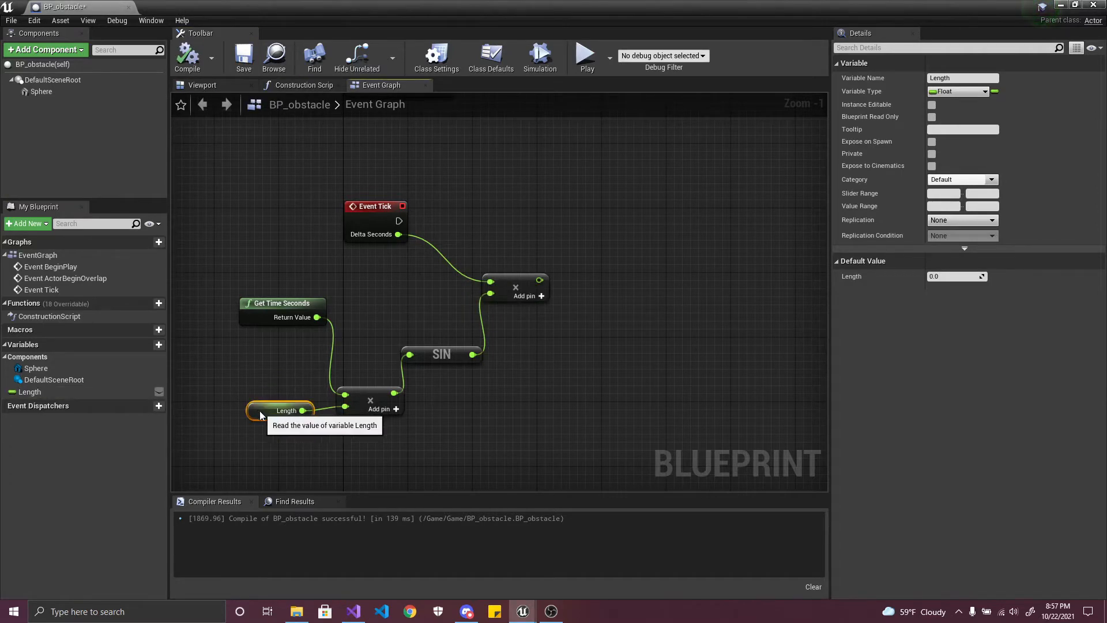
click(529, 420)
drag(303, 310, 311, 335)
click(495, 408)
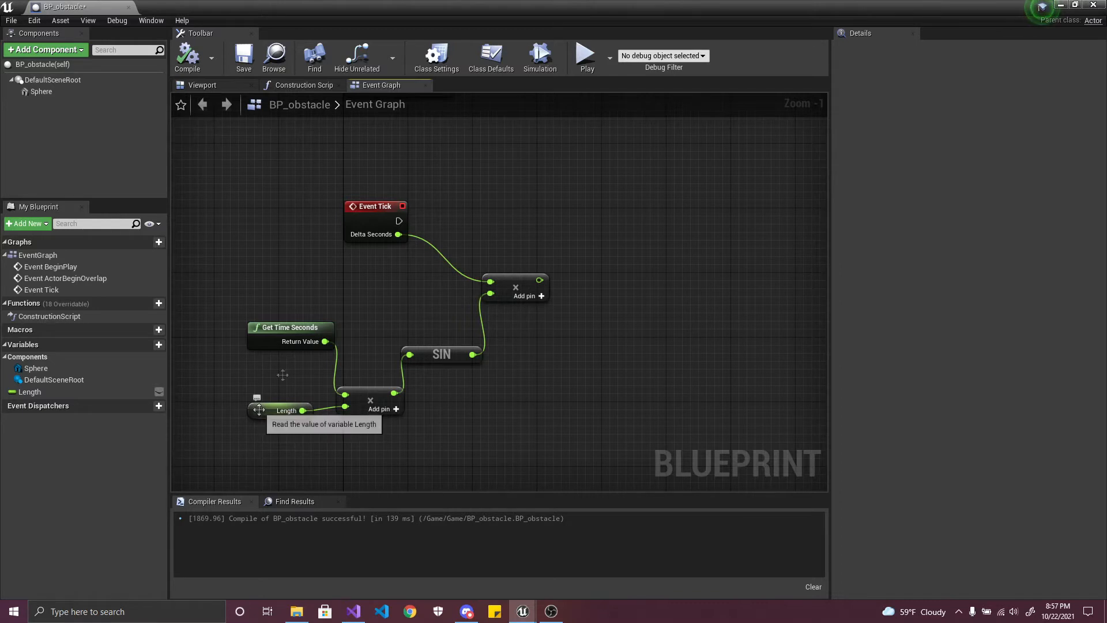
- Save BP_obstacle and dock its editor window alongside the Level1 and BP_Player tabs
click(244, 56)
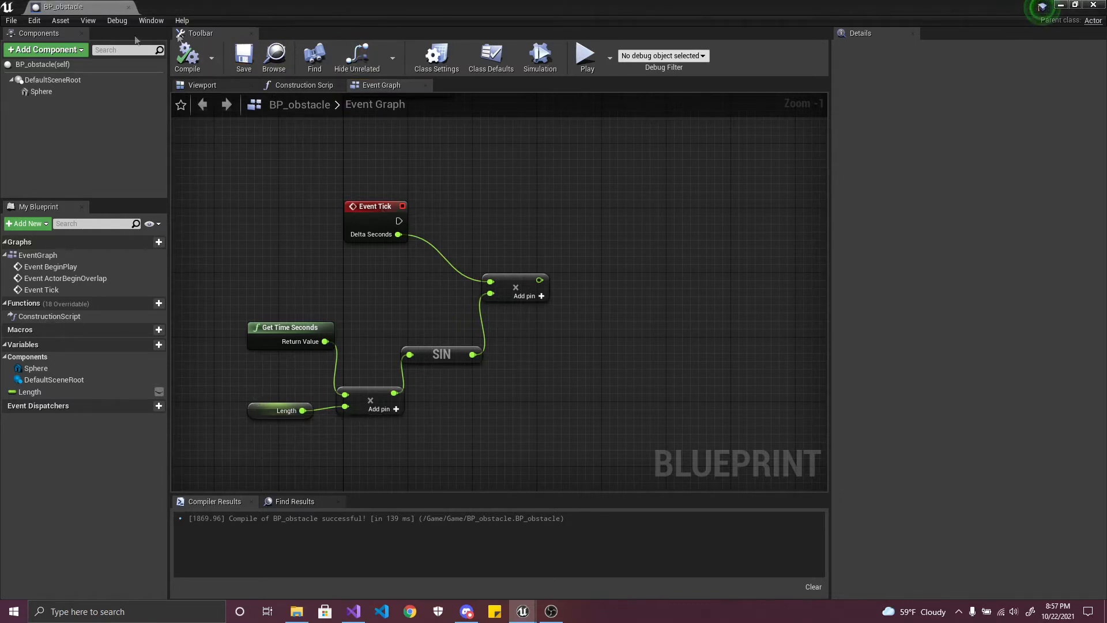
drag(61, 10, 276, 8)
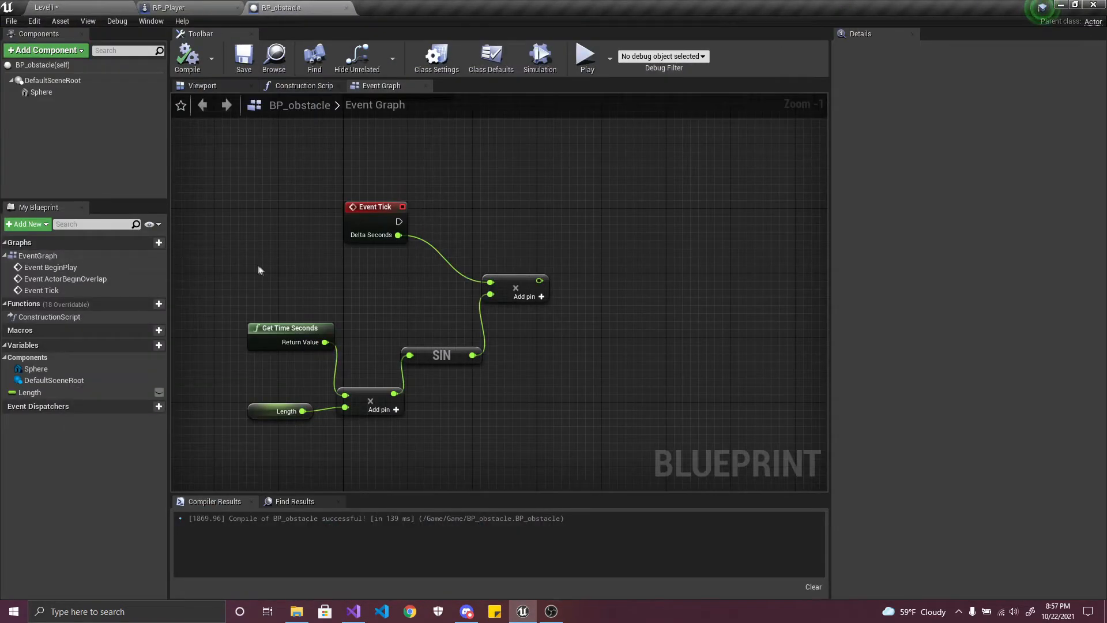
- Feed the upper multiply node's output into a new float * float node placed to its right
right_drag(495, 342, 469, 344)
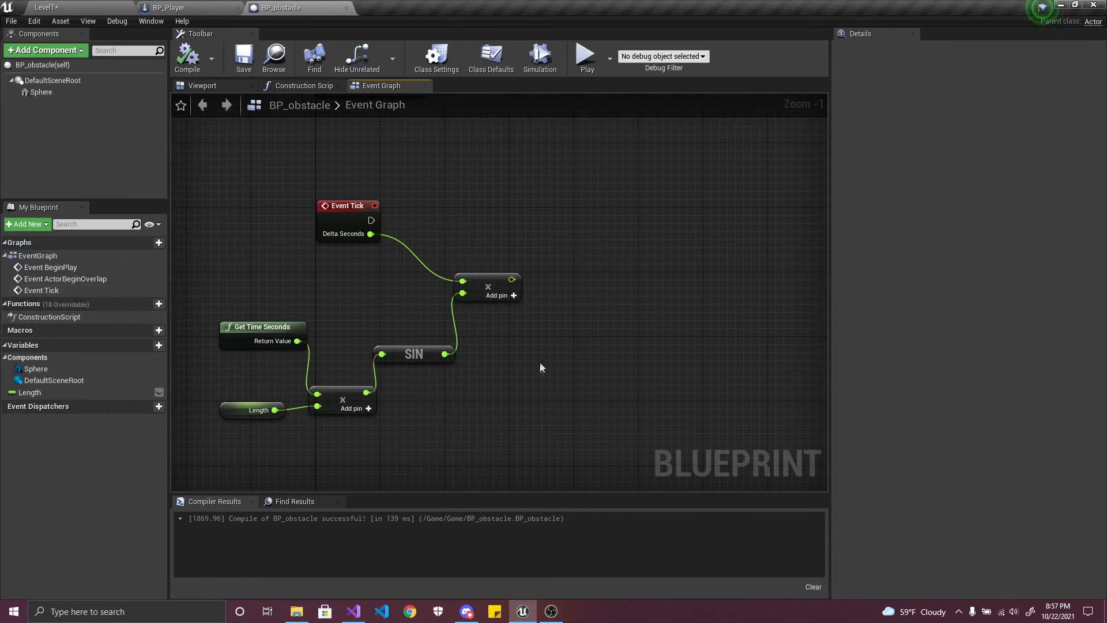
right_drag(539, 362, 341, 392)
drag(312, 314, 365, 311)
text(*)
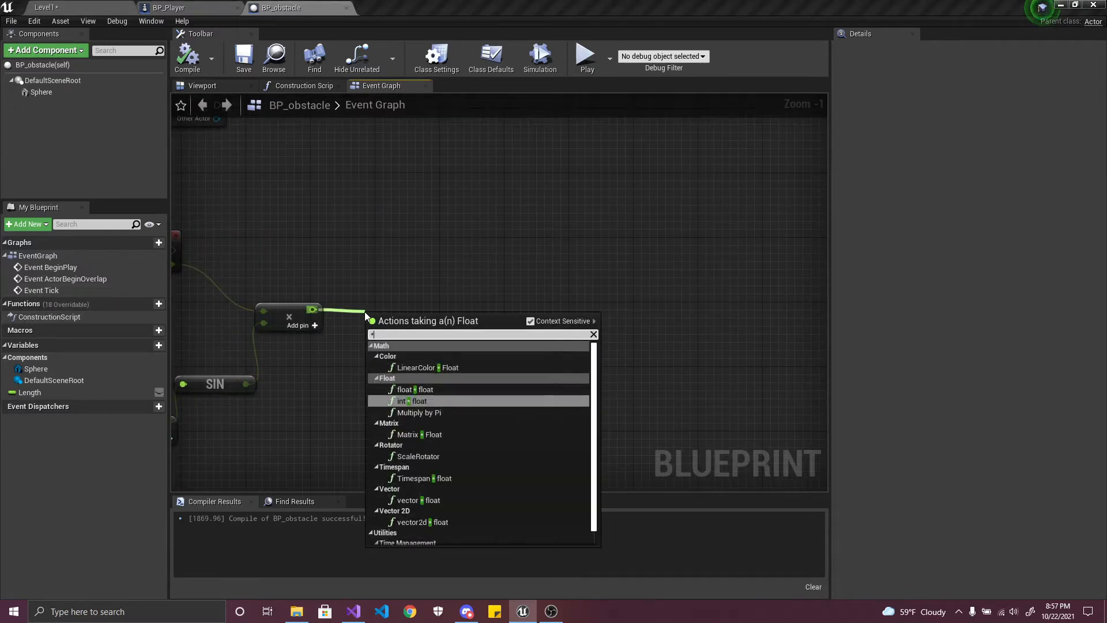
click(461, 391)
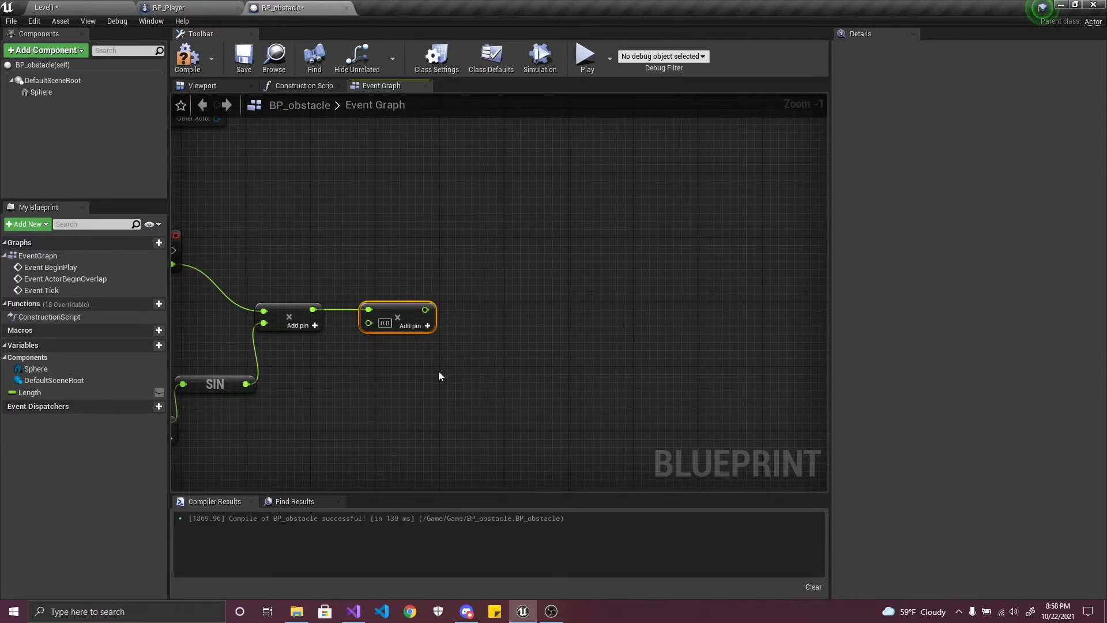
- Promote the new multiply node's second input to a float variable named Speed, and compile and save BP_obstacle
drag(375, 329, 358, 373)
click(406, 197)
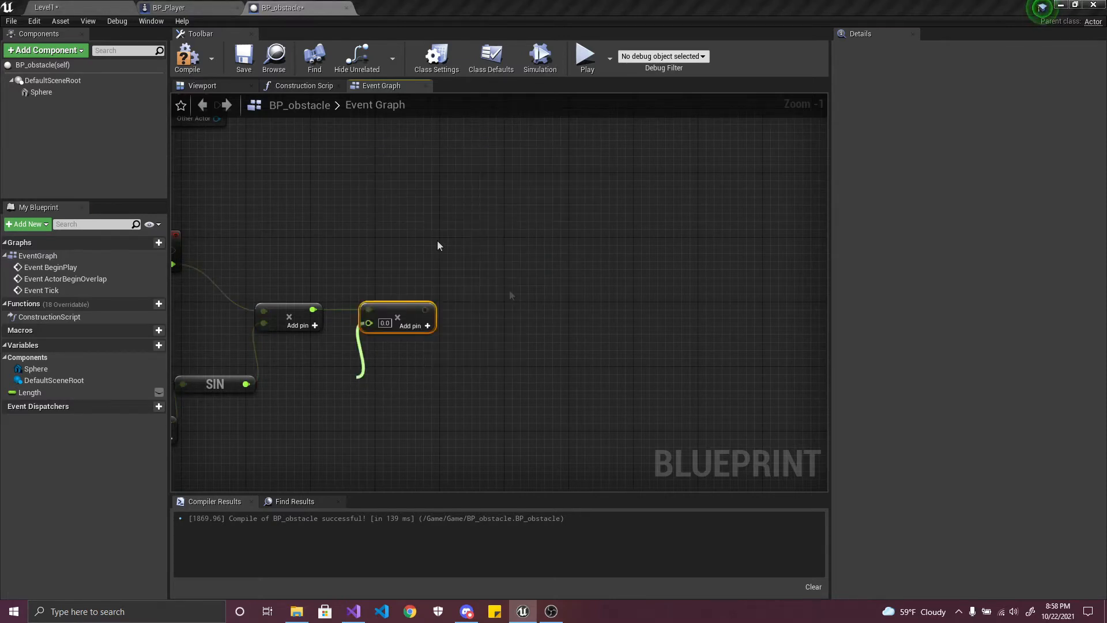
drag(318, 312, 358, 369)
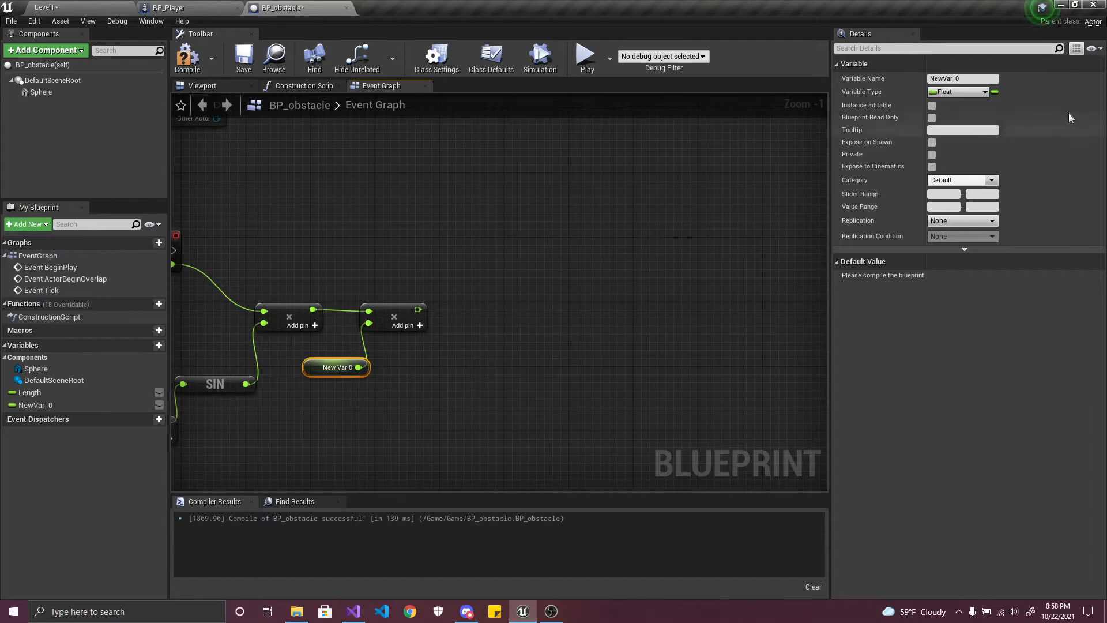
click(960, 78)
text(Spee)
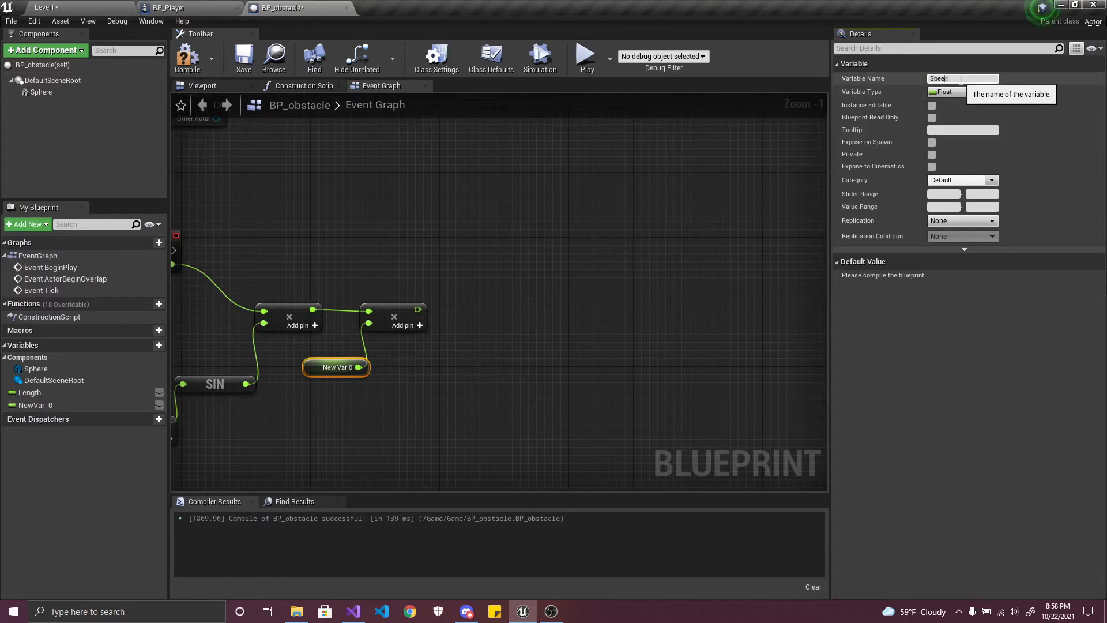
text(d)
key(Return)
click(188, 57)
click(241, 56)
- Add an AddActorLocalOffset node driven by Event Tick's execution output, right of the multiply nodes
right_drag(399, 257, 485, 259)
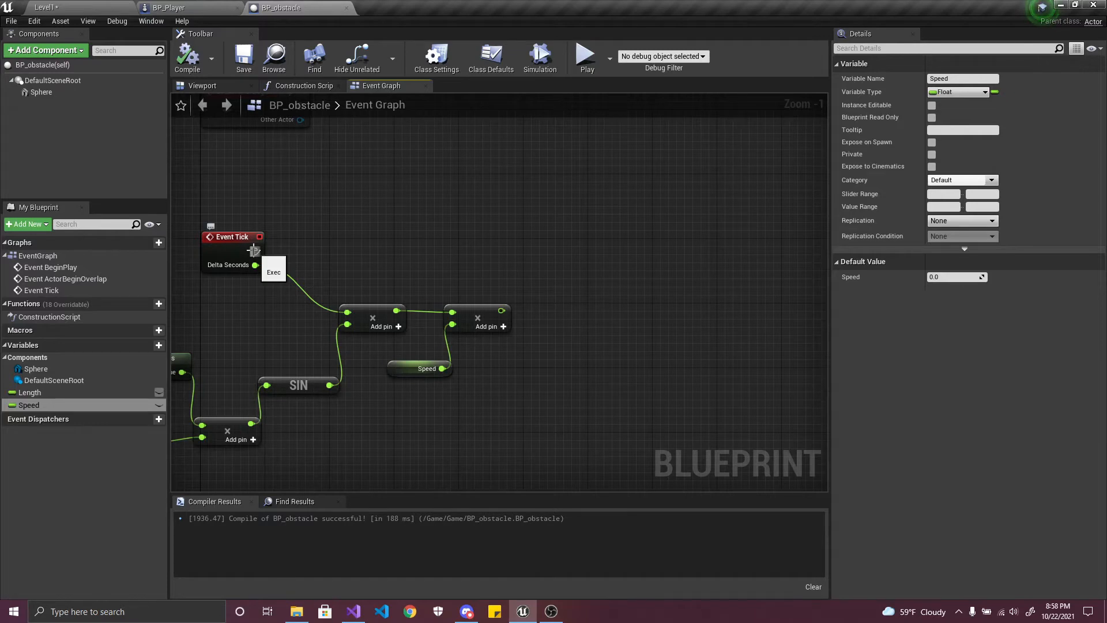
right_drag(477, 210, 556, 260)
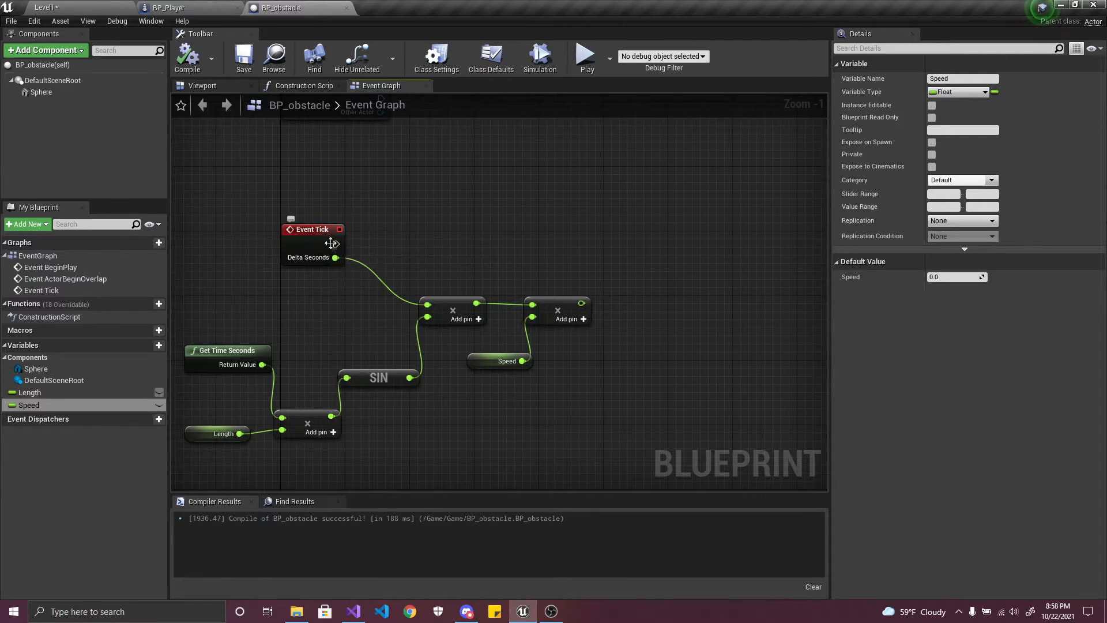
drag(335, 247, 468, 233)
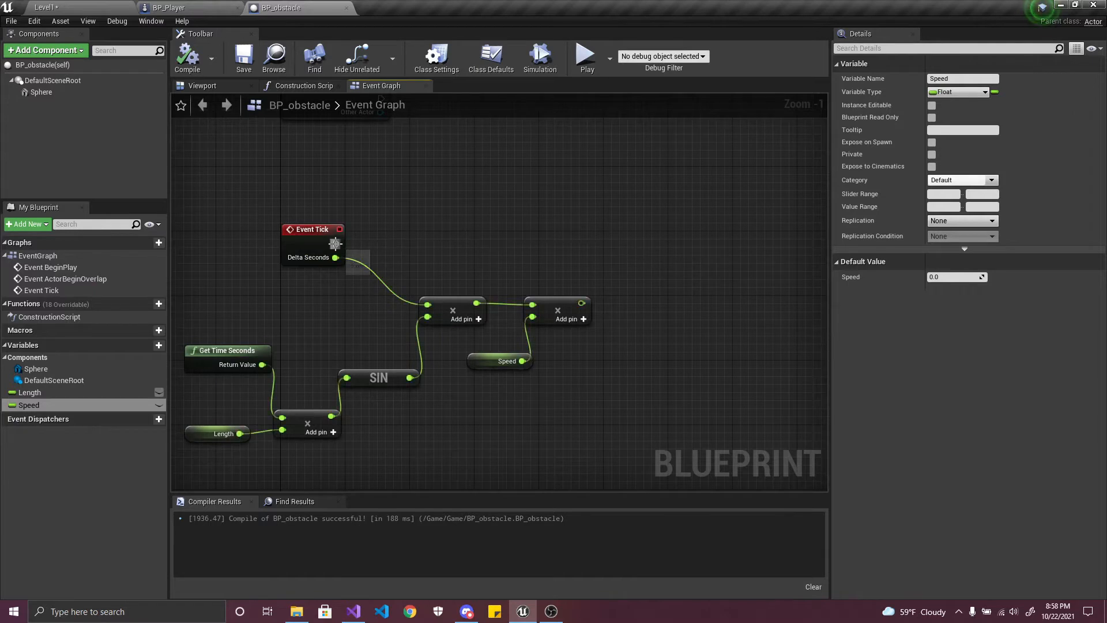
drag(336, 244, 595, 248)
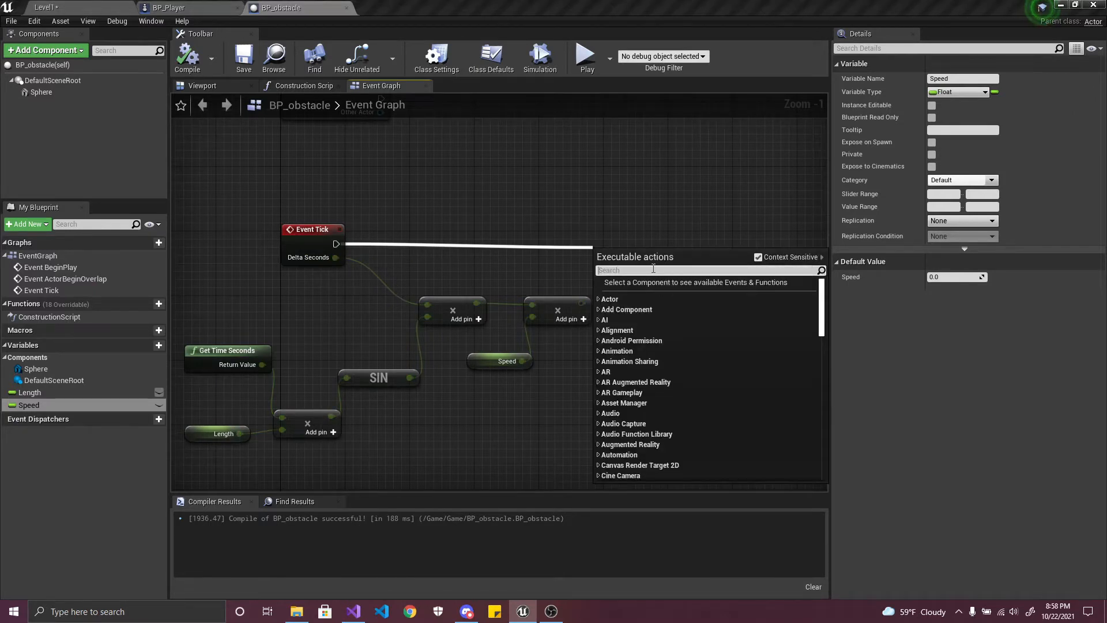
text(add actor)
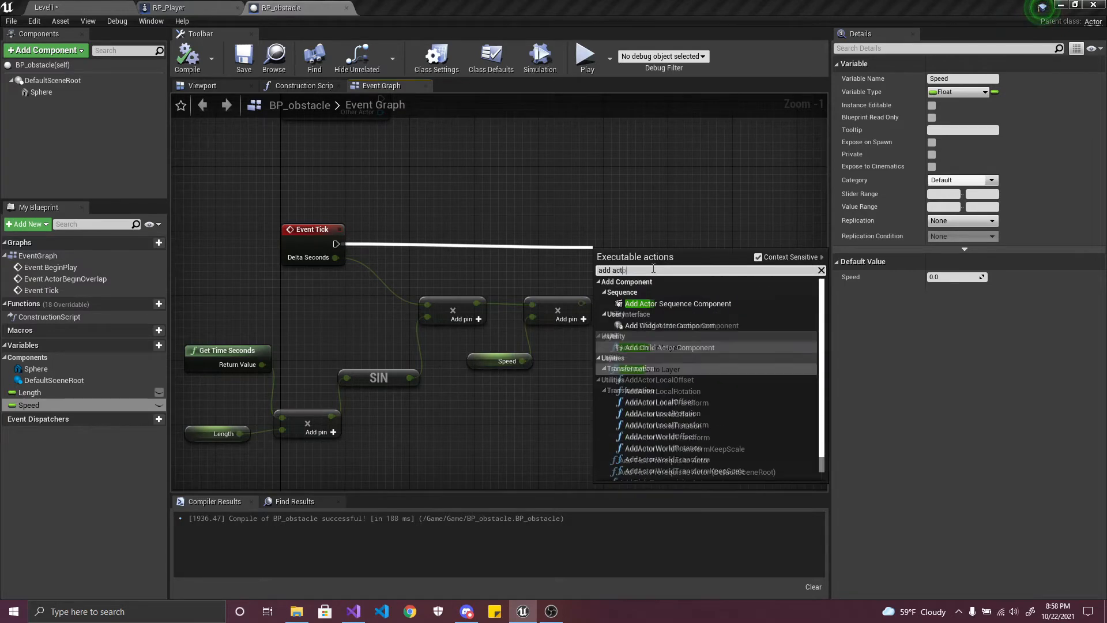
text( local)
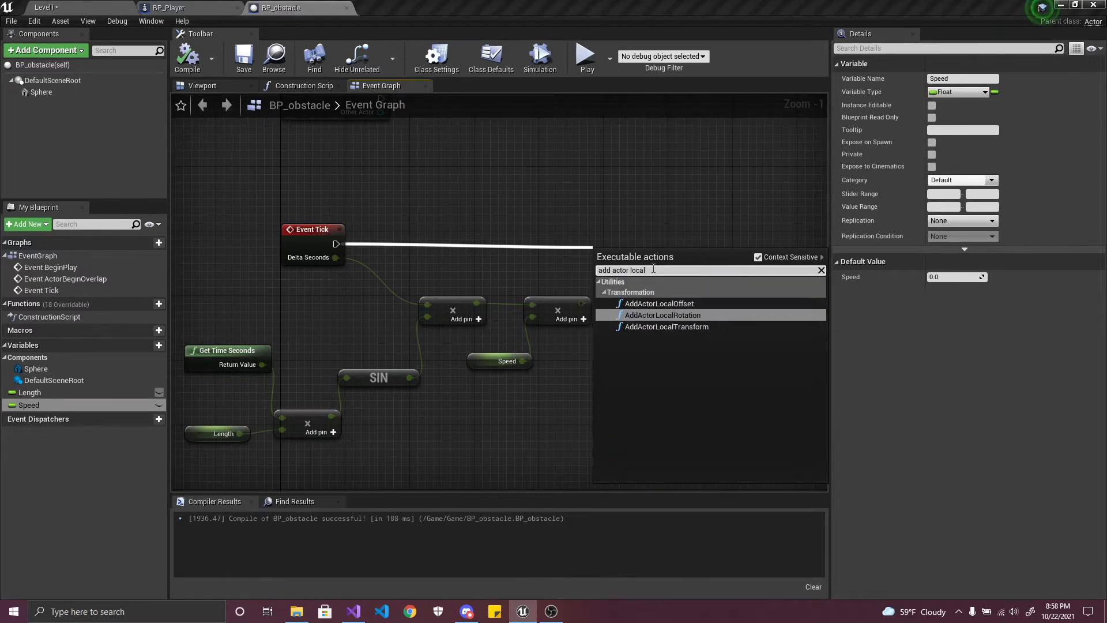
click(678, 302)
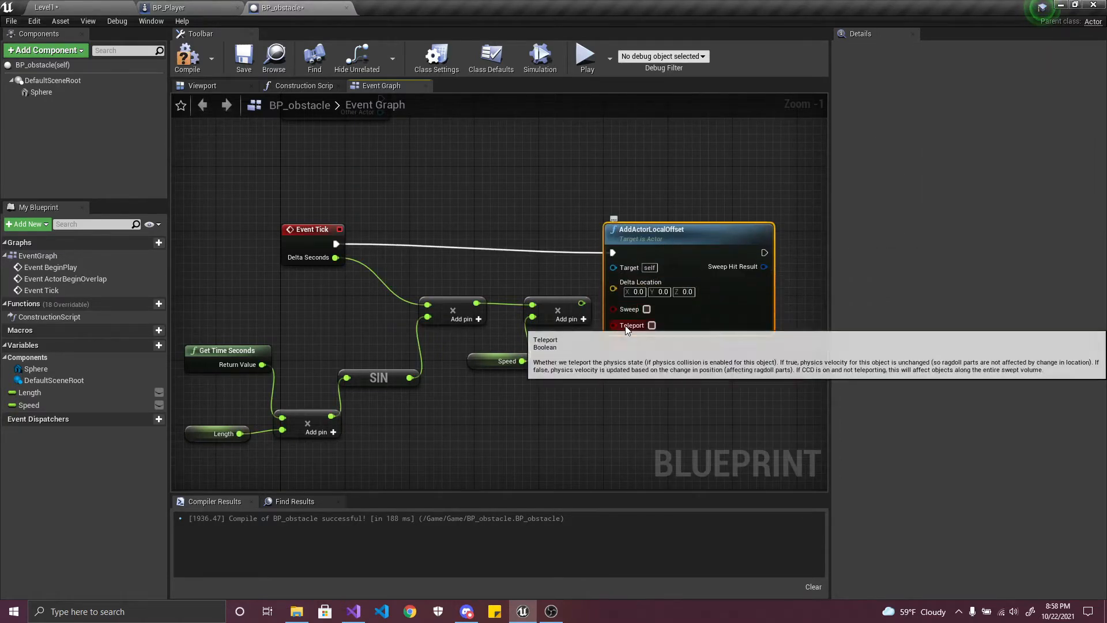
- Split the Delta Location input of AddActorLocalOffset into components and recombine it
right_click(624, 284)
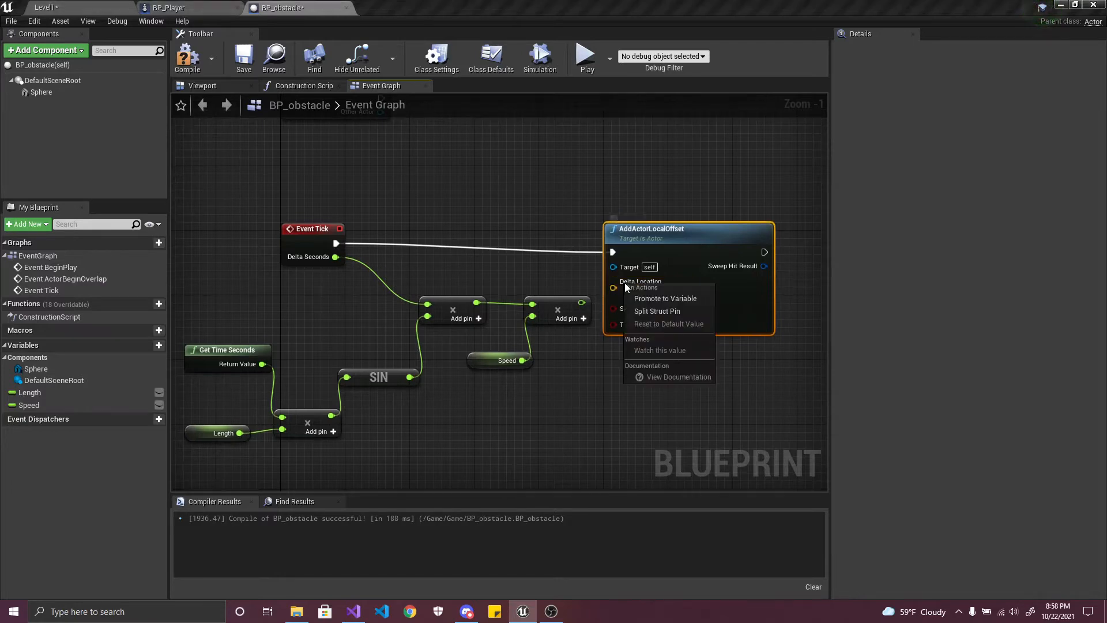
click(660, 312)
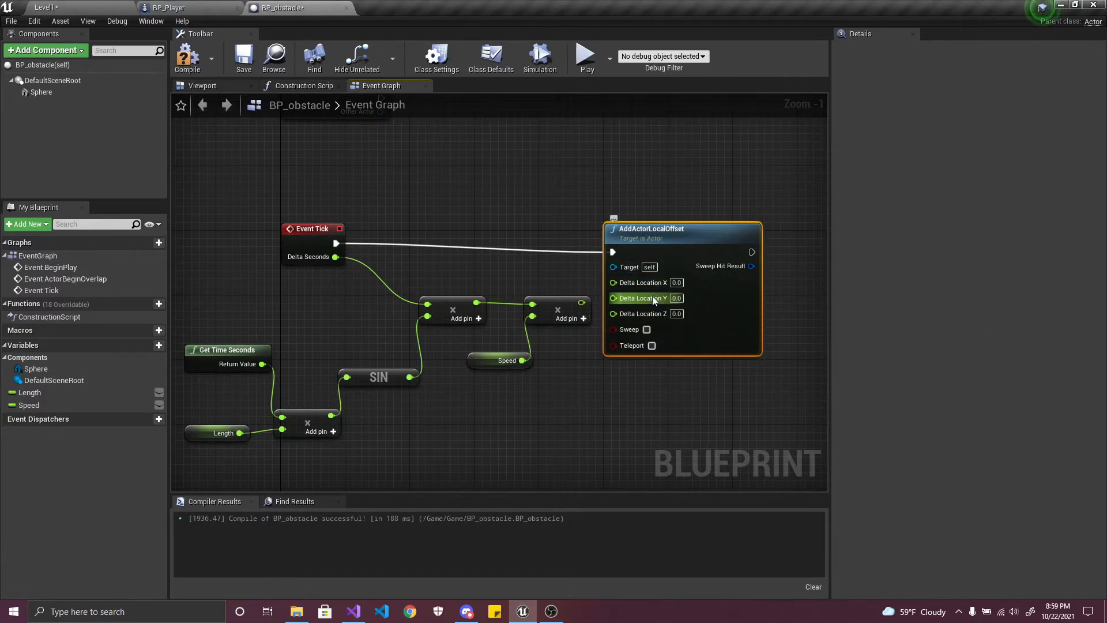
right_click(661, 284)
click(691, 311)
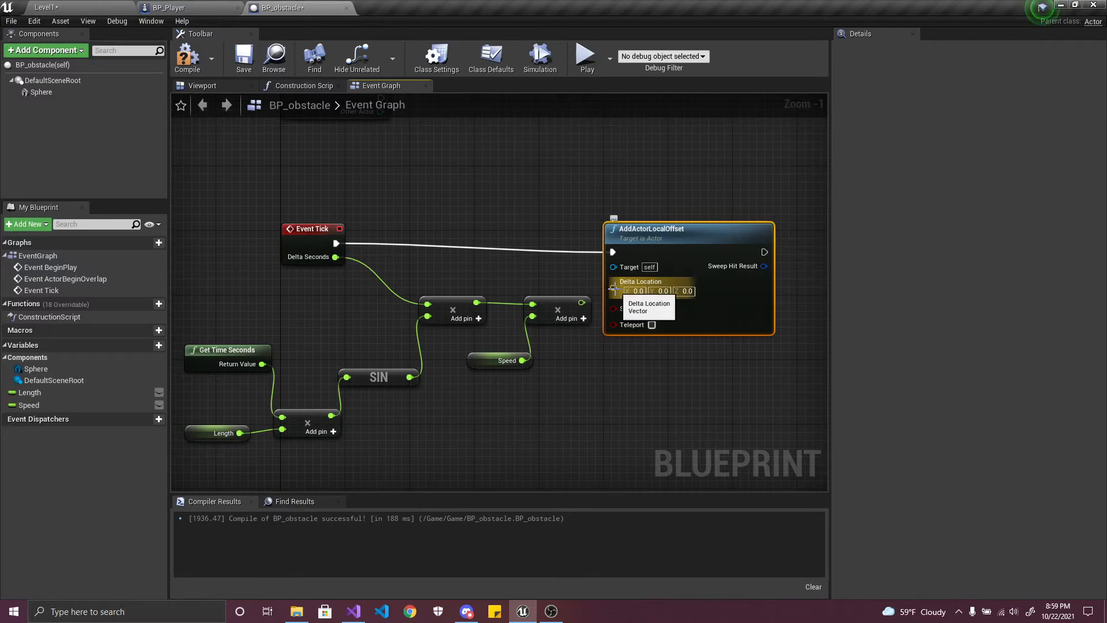
click(558, 321)
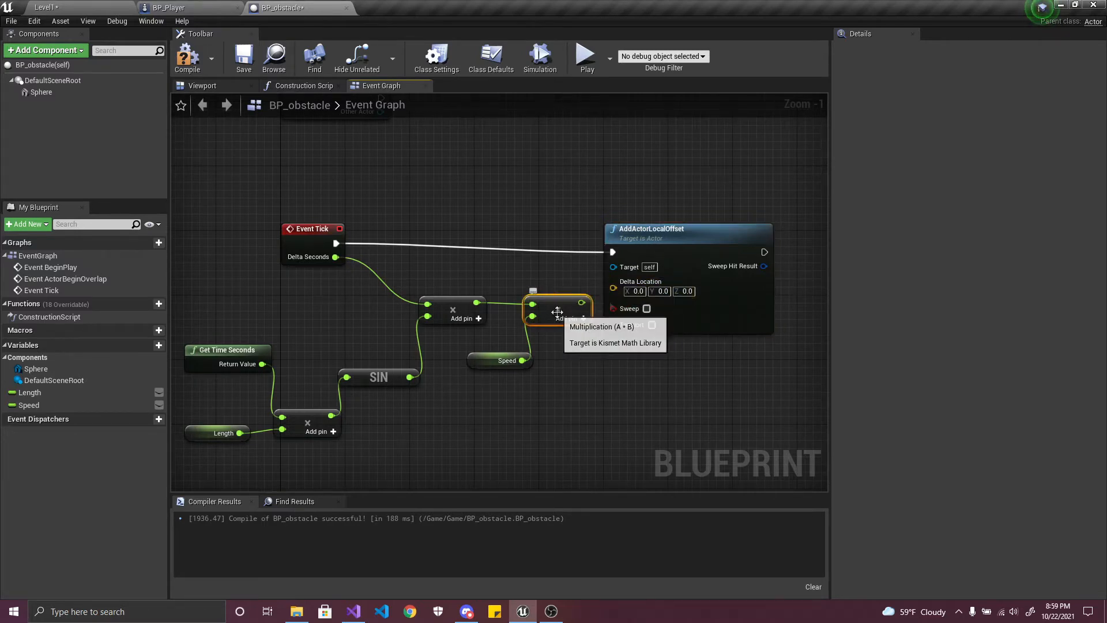
- Split AddActorLocalOffset's Delta Location into separate X, Y and Z inputs and shift the node slightly right
right_click(654, 288)
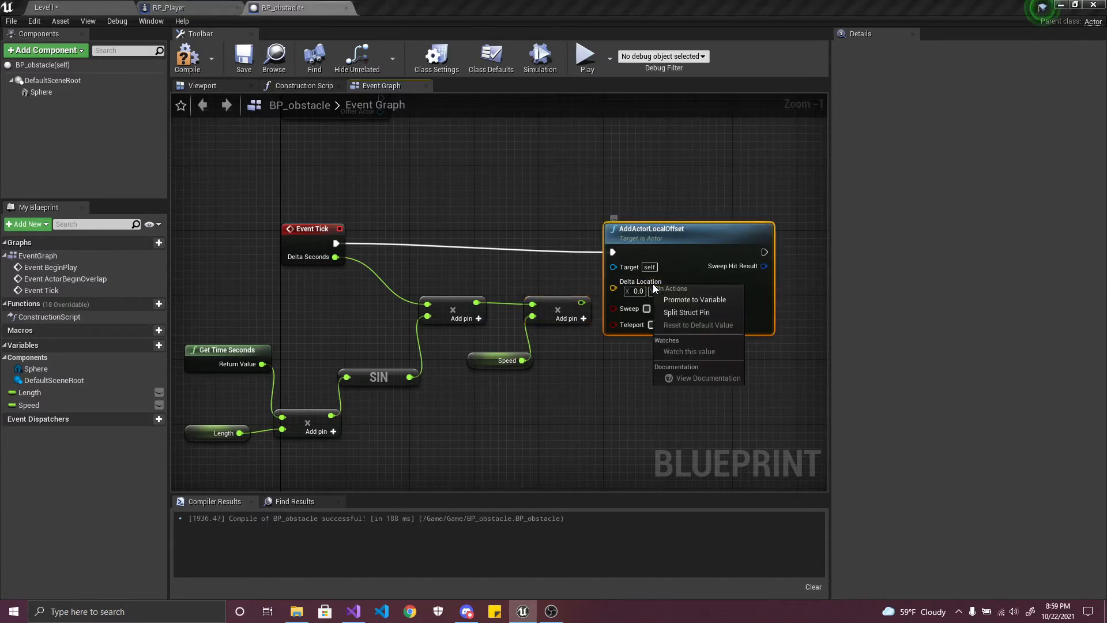
click(689, 349)
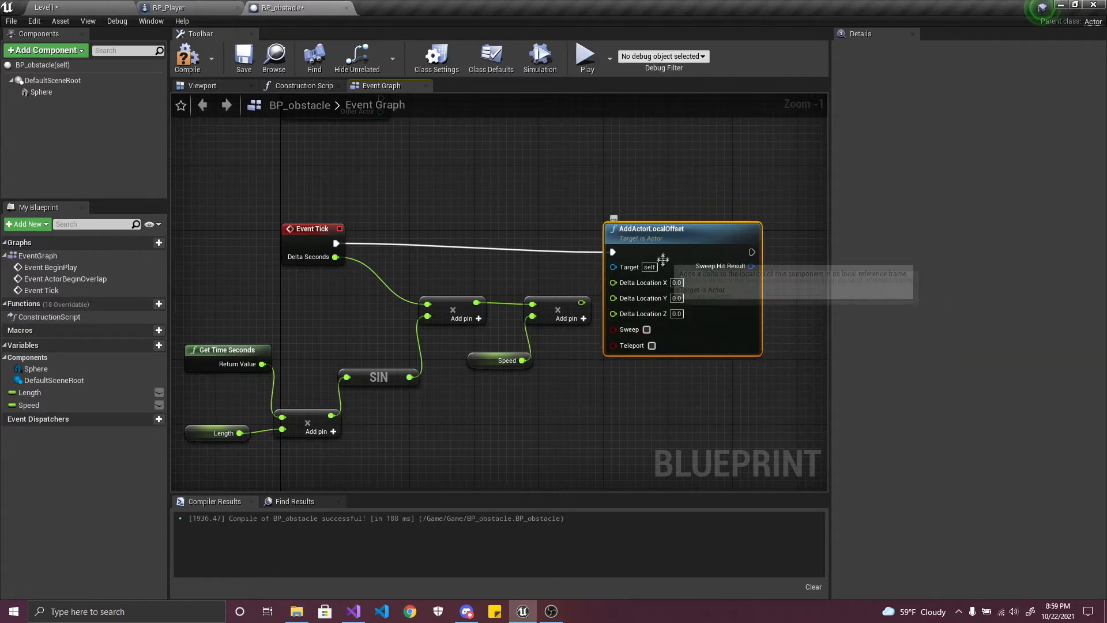
drag(668, 261, 676, 263)
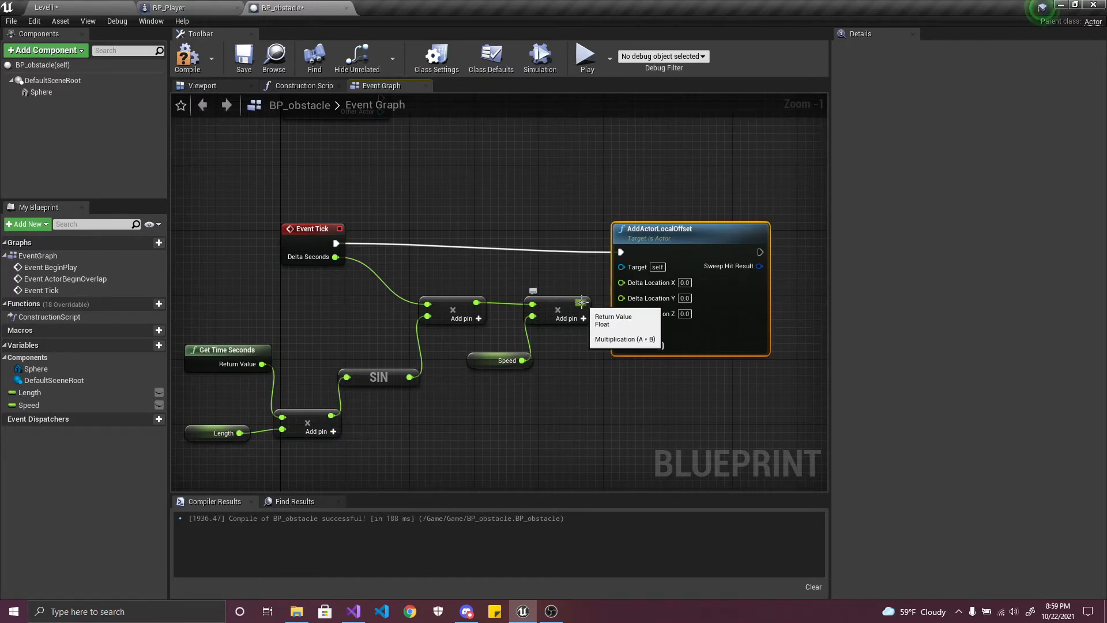
- Connect the Speed multiply node's output to Delta Location X, and compile and save BP_obstacle
drag(582, 301, 647, 283)
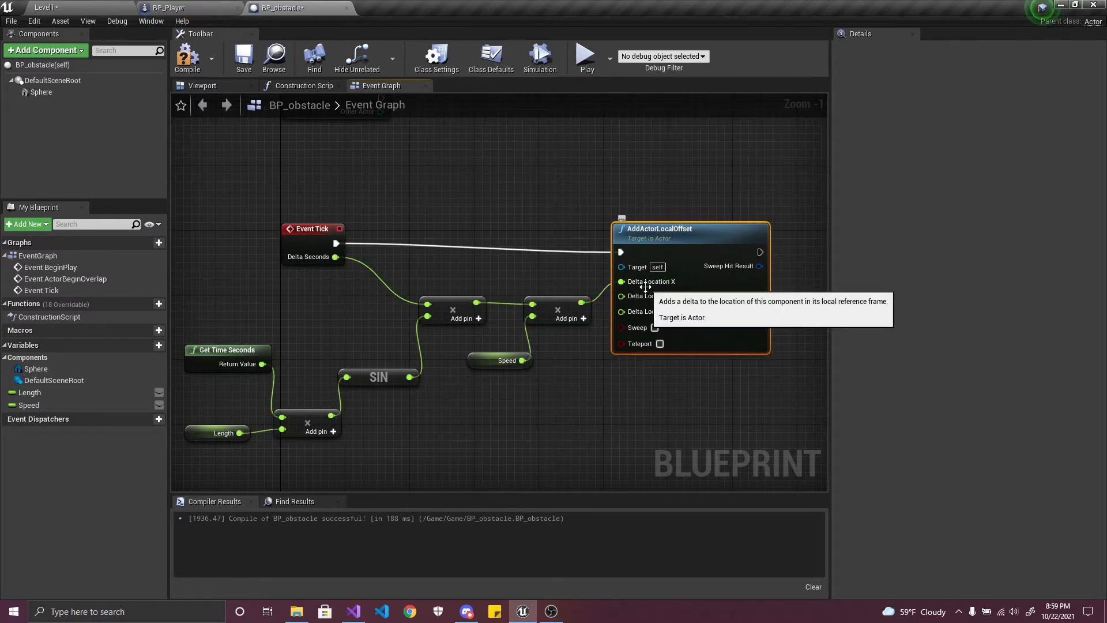
click(188, 56)
click(244, 60)
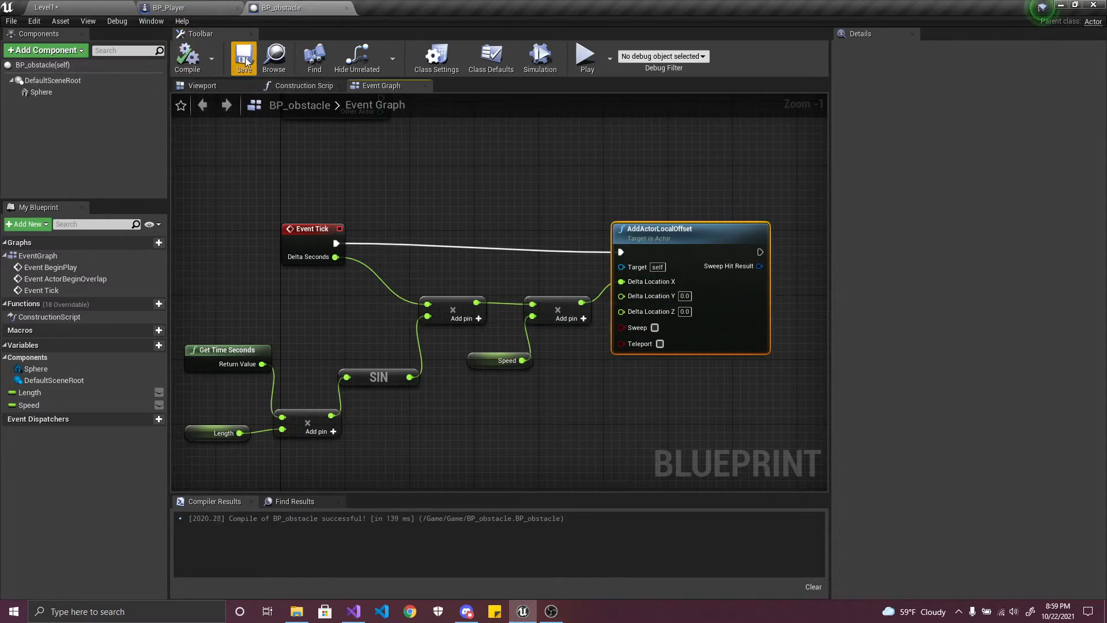
- Return to the Level1 editor and save the modified level
click(103, 8)
click(104, 465)
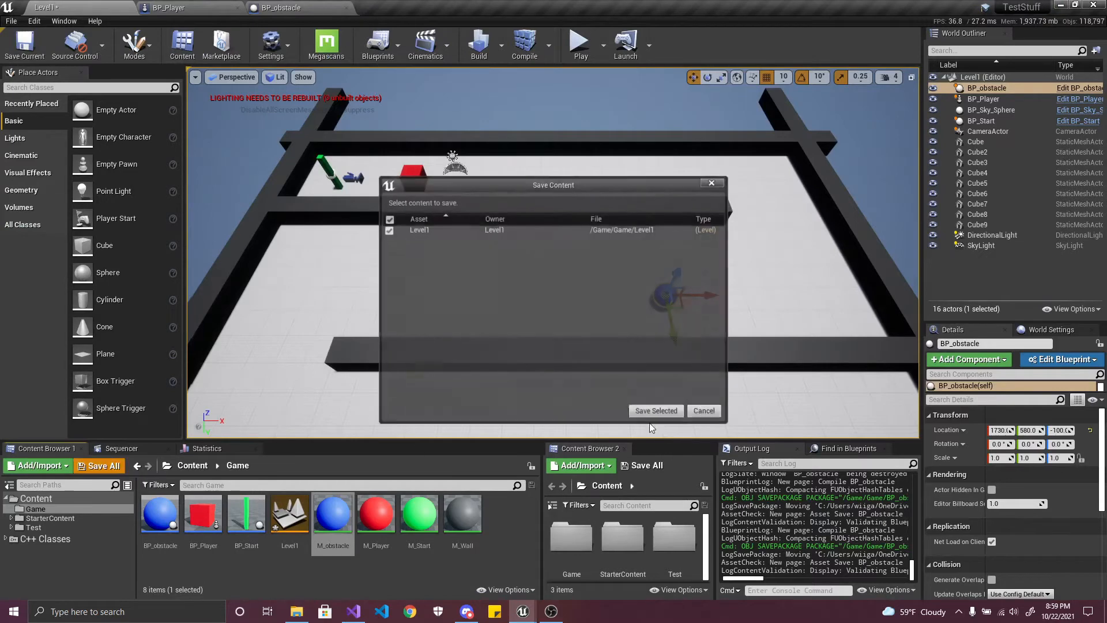
click(662, 411)
middle_drag(698, 305, 743, 311)
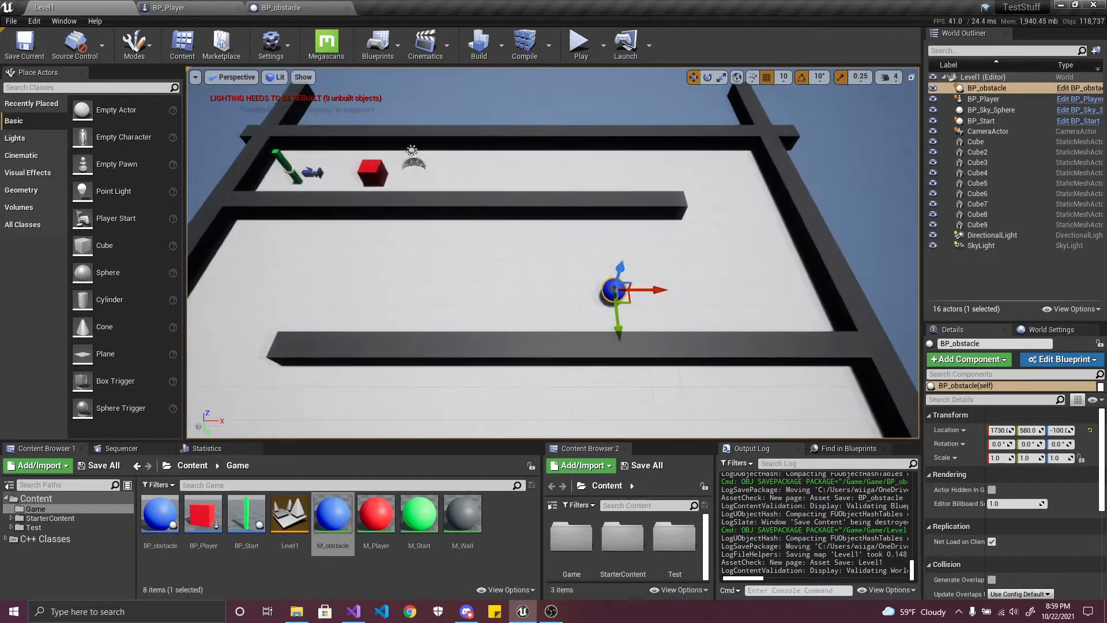
key(a)
right_drag(698, 305, 696, 305)
key(s)
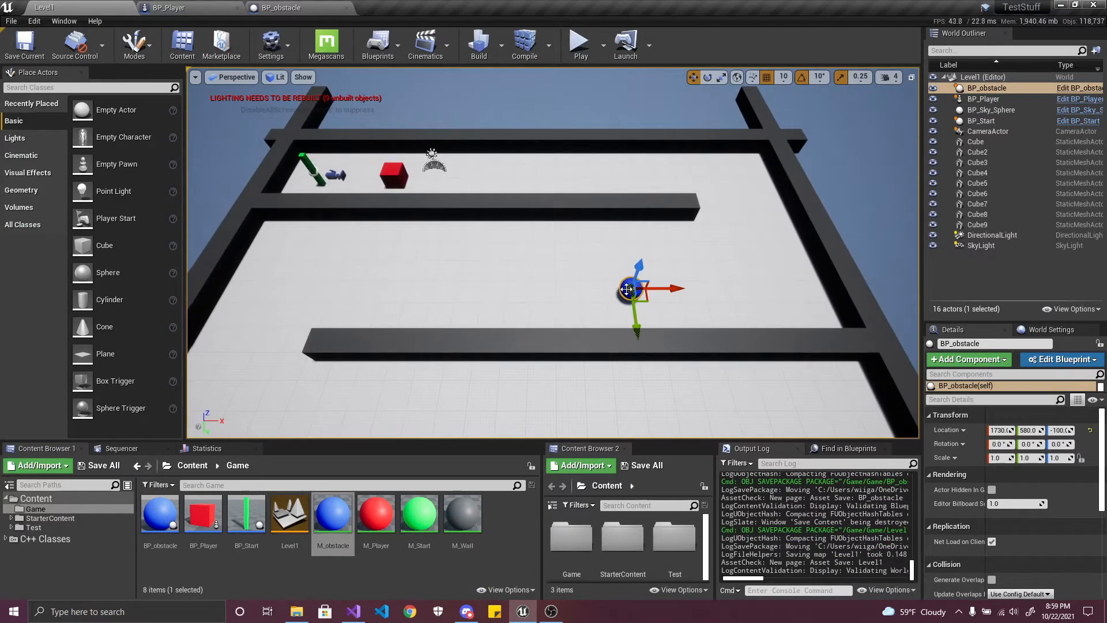
- Move the multiply connection from Delta Location X to Delta Location Y in BP_obstacle, and compile and save
click(290, 8)
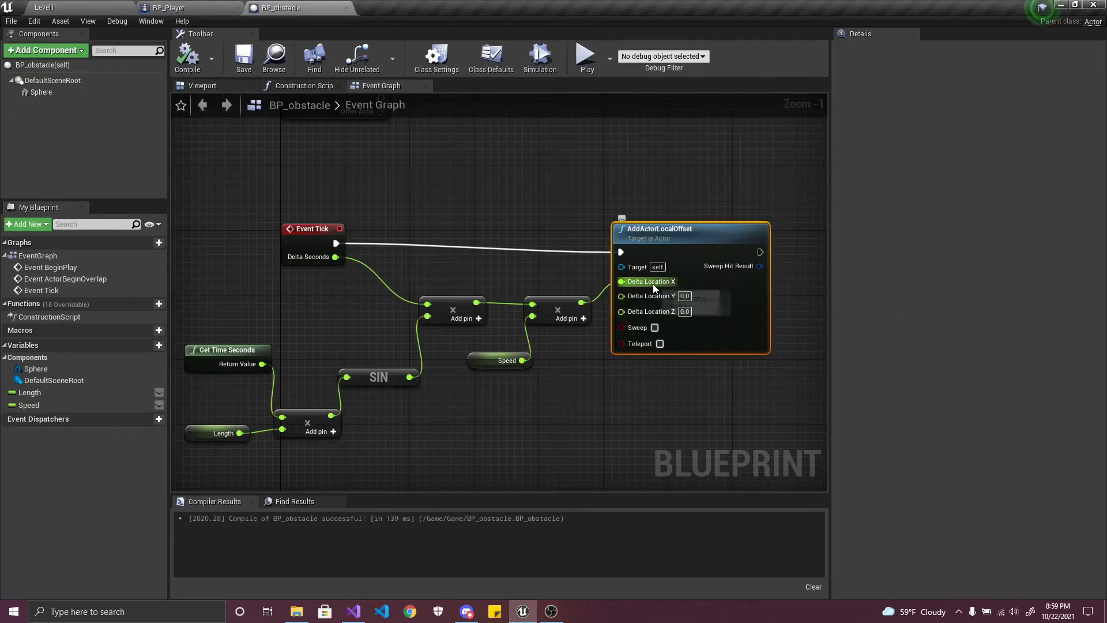
ctrl+drag(653, 285, 644, 305)
click(187, 59)
click(244, 58)
- Save all content from the Level1 editor and move the BP_obstacle actor along the Y axis to 520
click(103, 8)
click(98, 466)
click(657, 407)
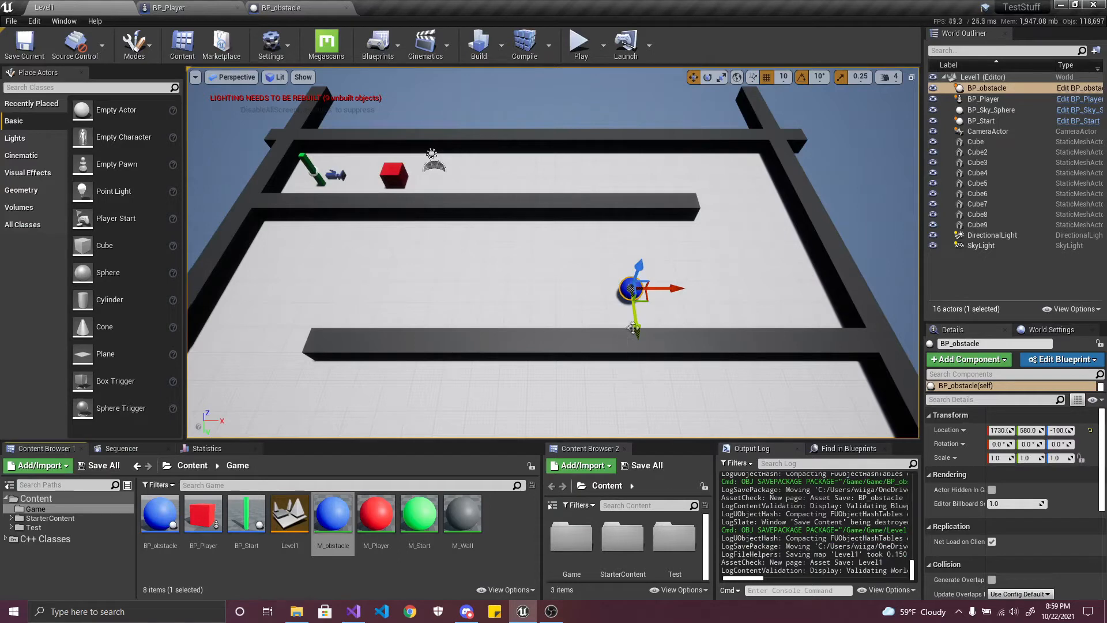
mouse_move(636, 333)
mouse_down()
mouse_move(639, 267)
mouse_move(636, 369)
mouse_move(635, 323)
mouse_up()
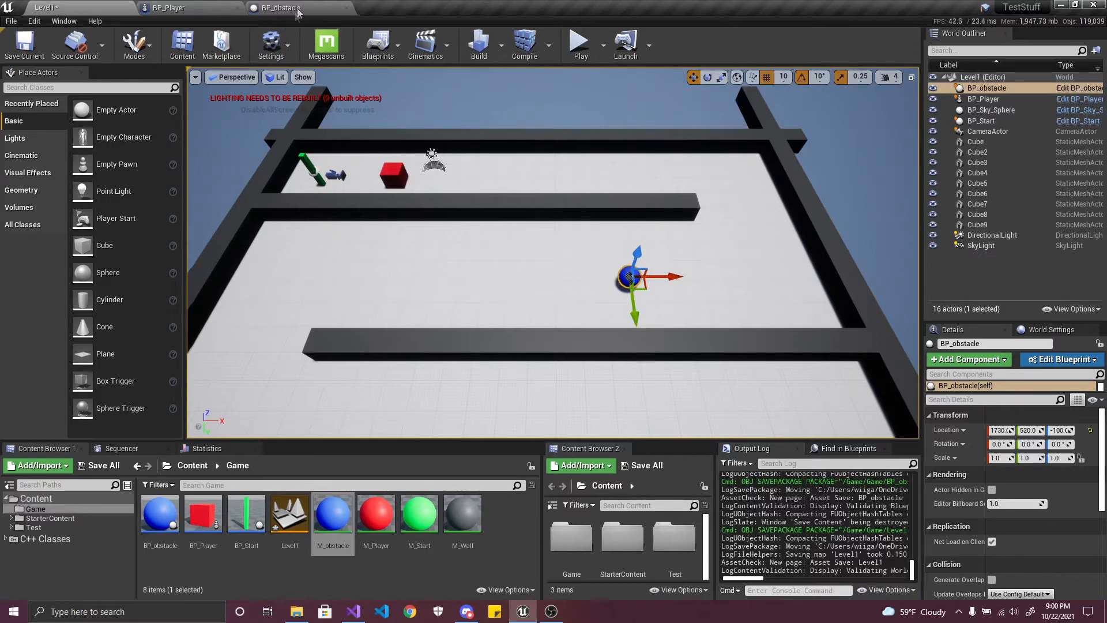
- Review the sine-based movement nodes and the Speed and Length default values in BP_obstacle's event graph
click(288, 8)
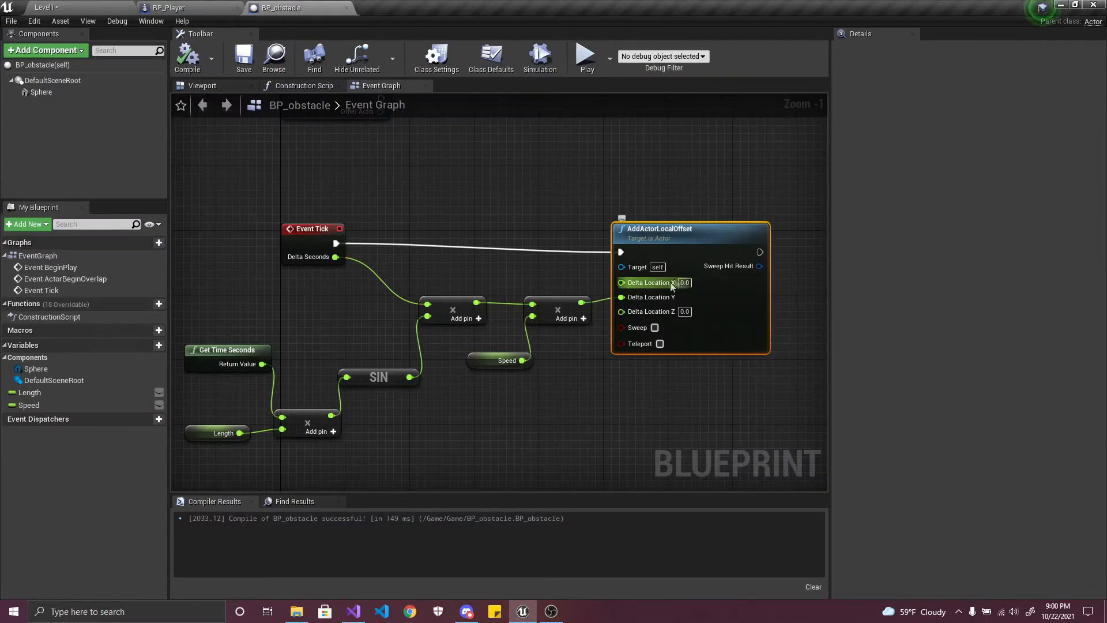
right_drag(562, 420, 595, 395)
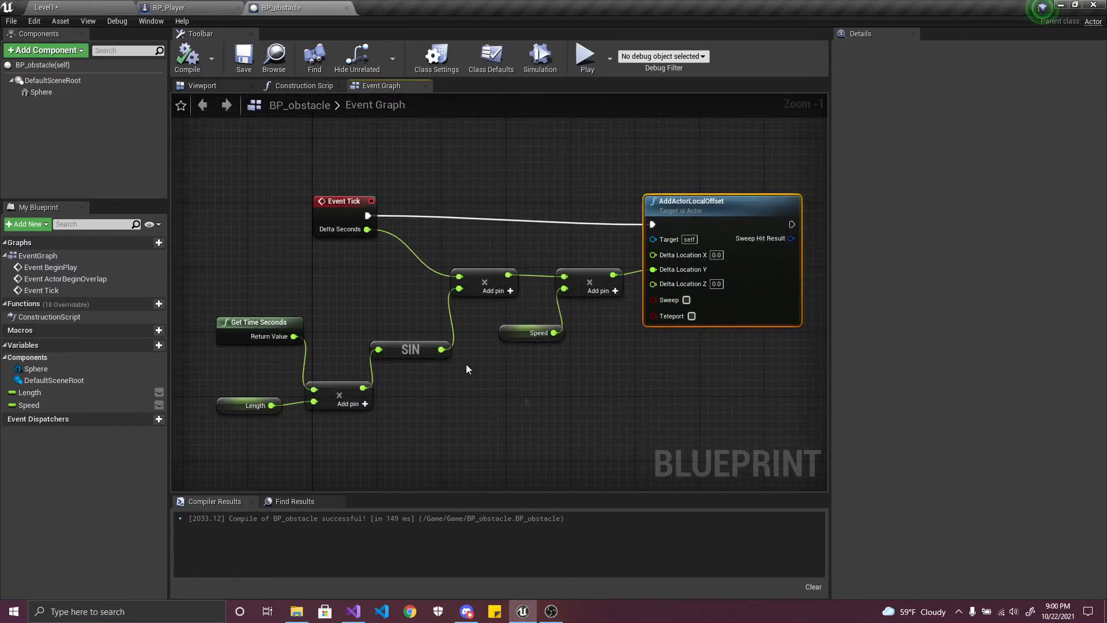
drag(209, 266, 604, 452)
drag(490, 395, 386, 316)
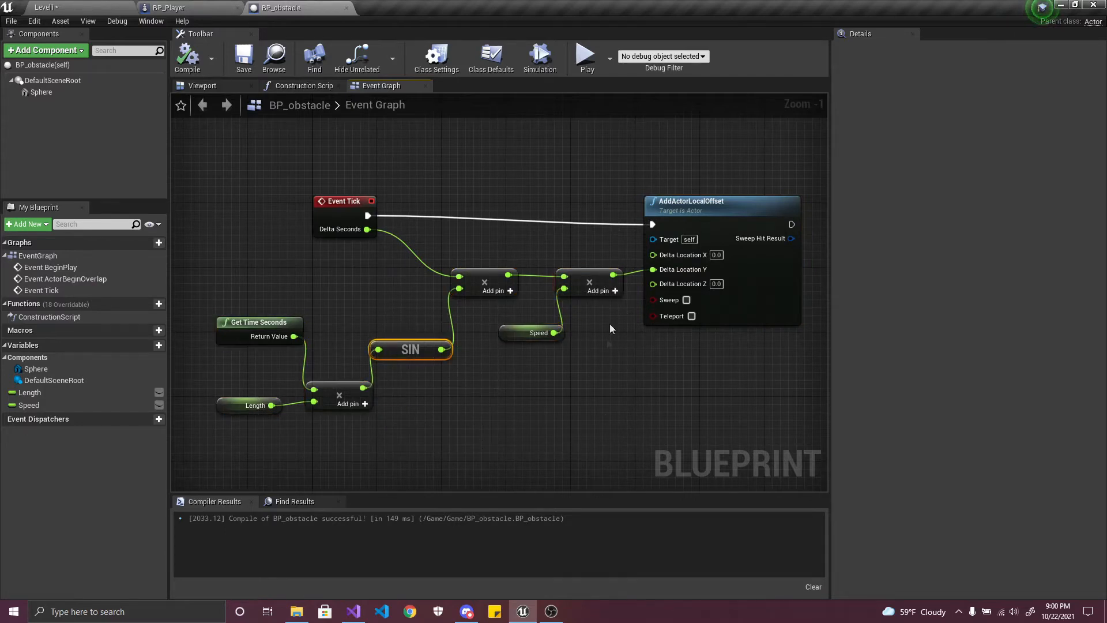
click(570, 423)
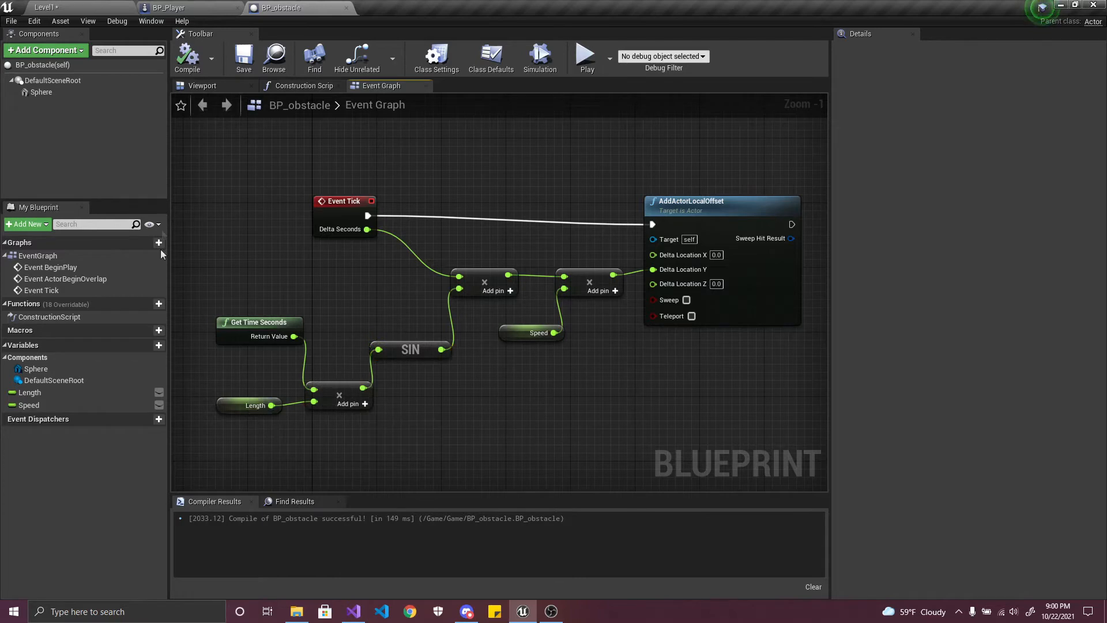
click(534, 333)
click(956, 277)
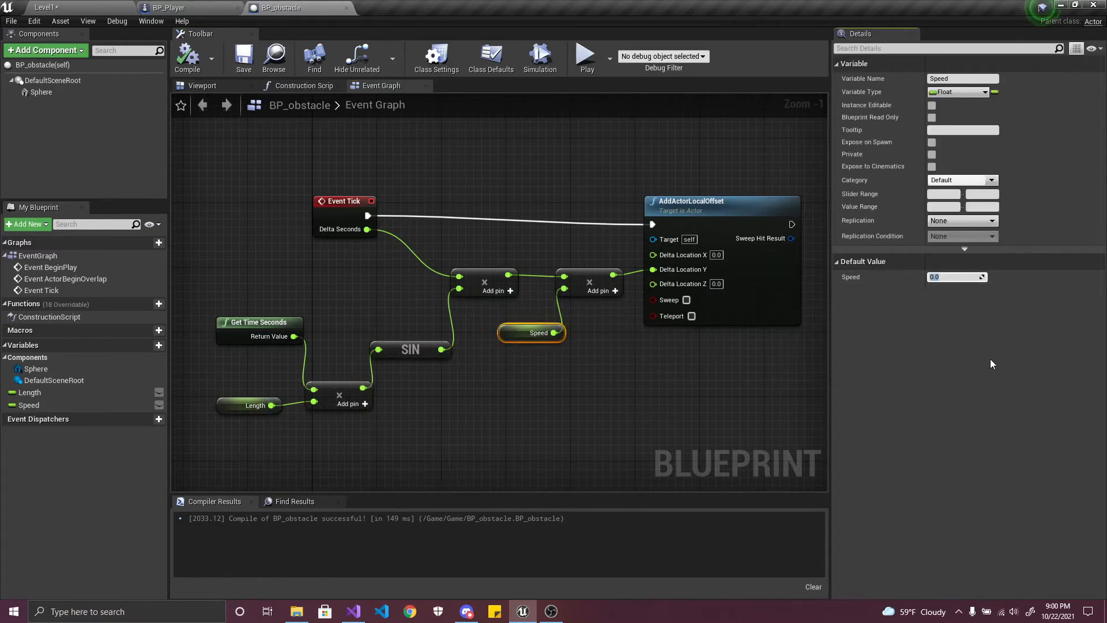
click(605, 422)
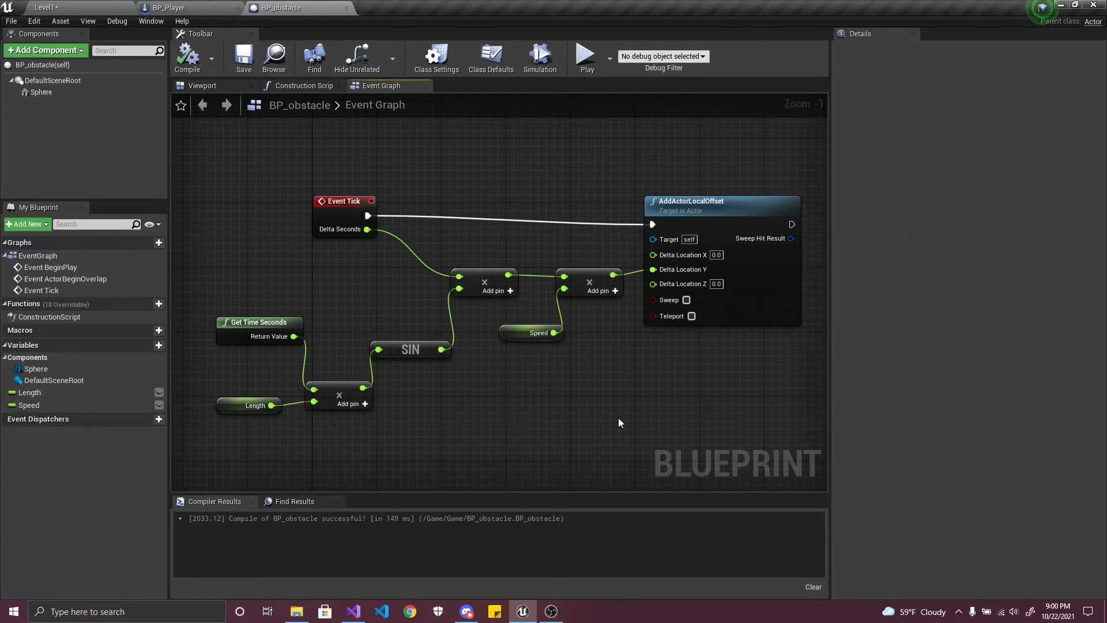
click(235, 406)
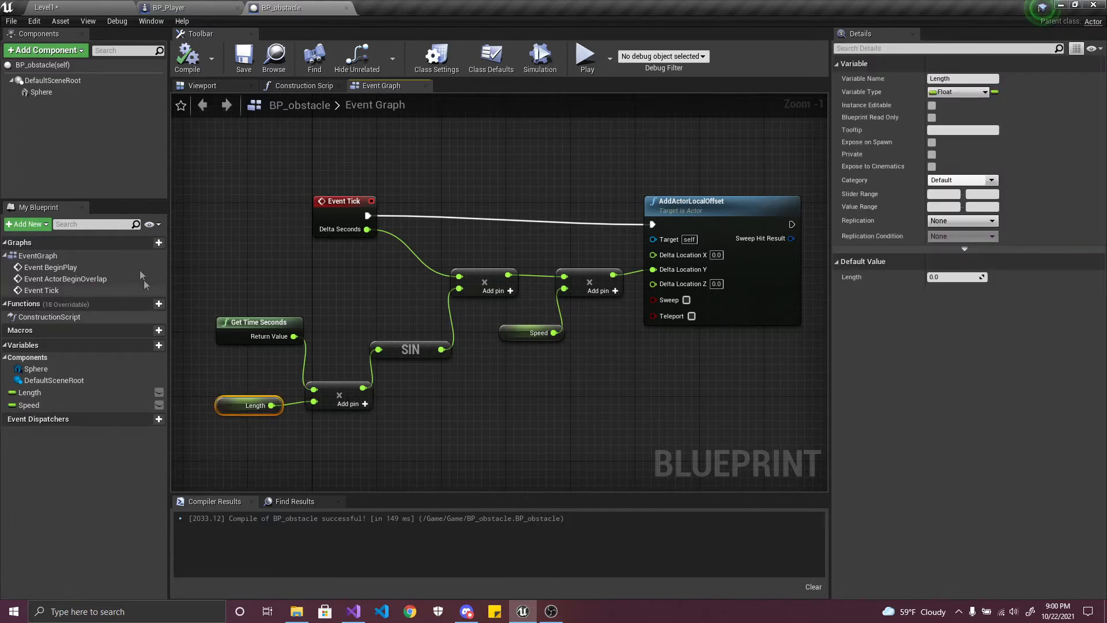
drag(196, 259, 617, 447)
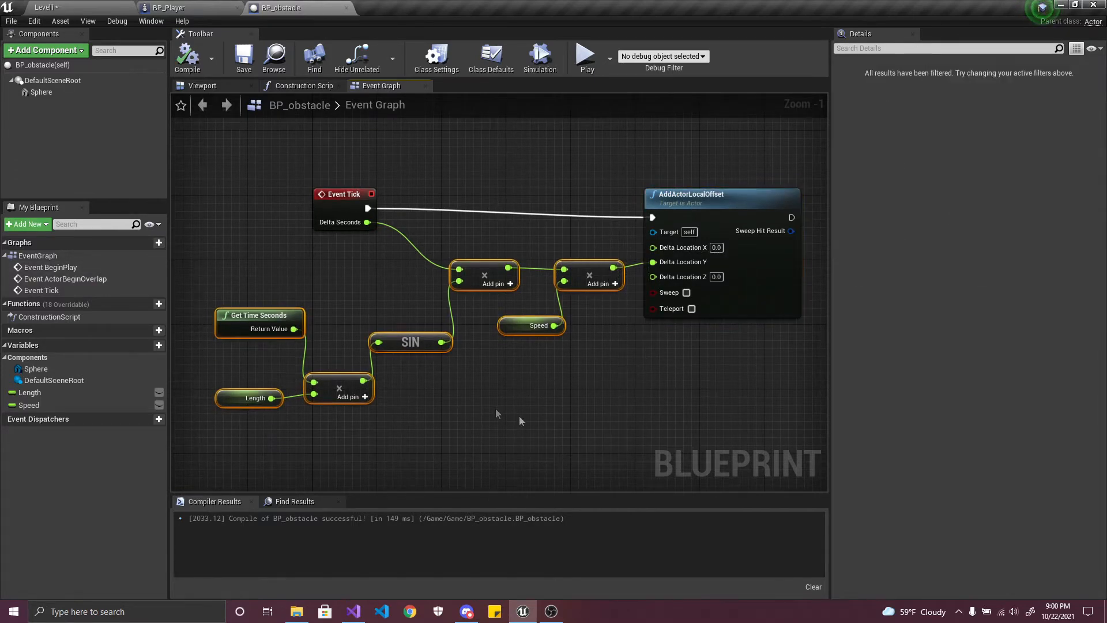
click(617, 364)
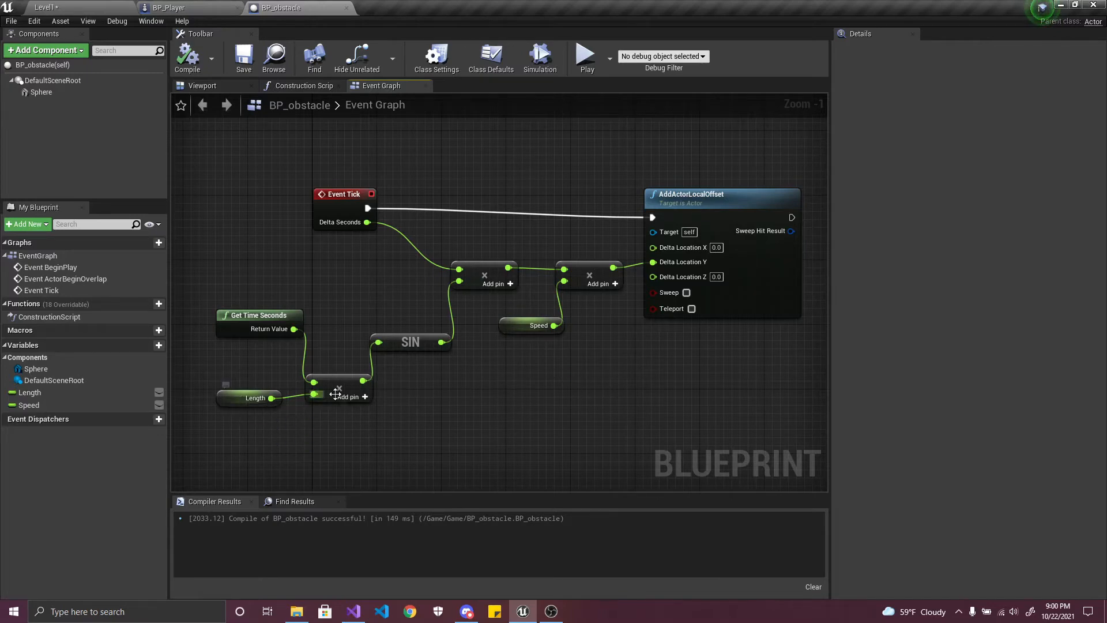
- Set the default value of the Length variable to 5 and of the Speed variable to 3
click(231, 399)
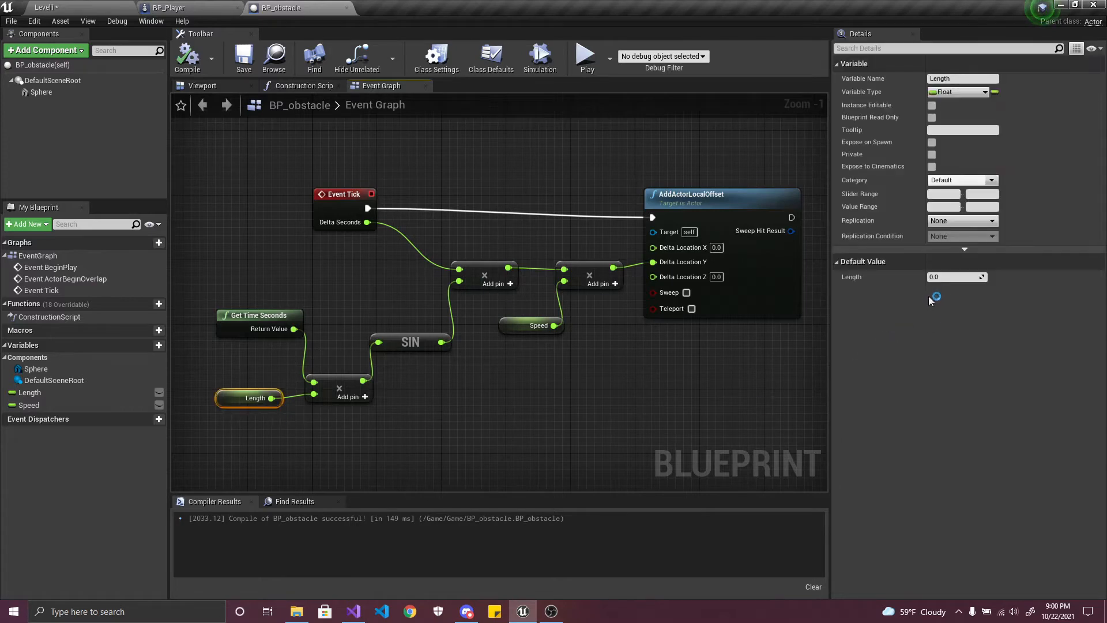
click(951, 276)
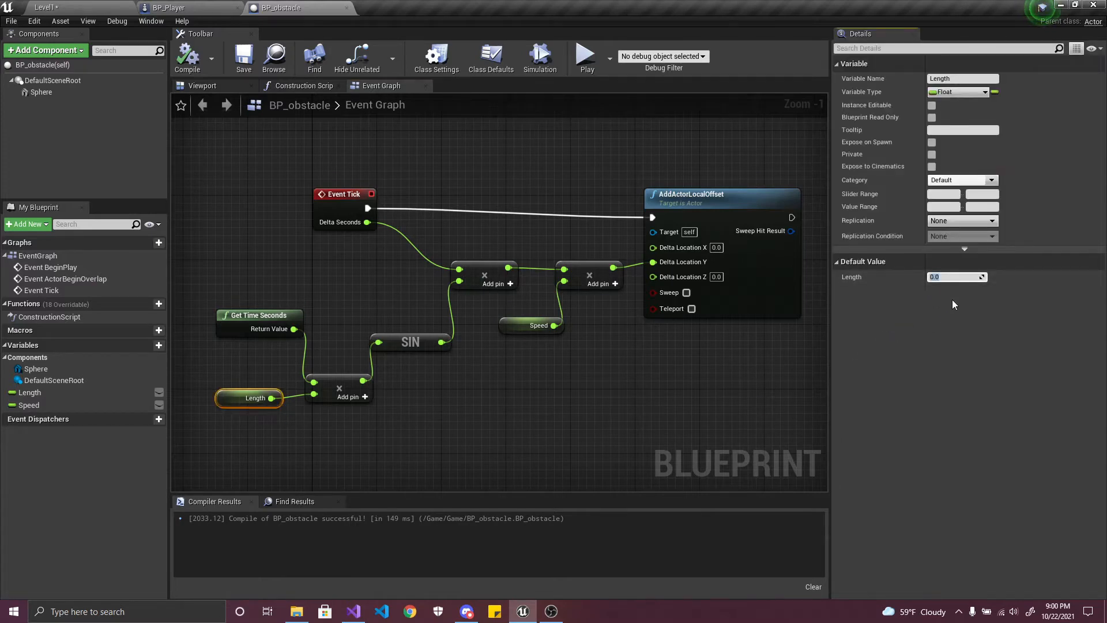
click(590, 428)
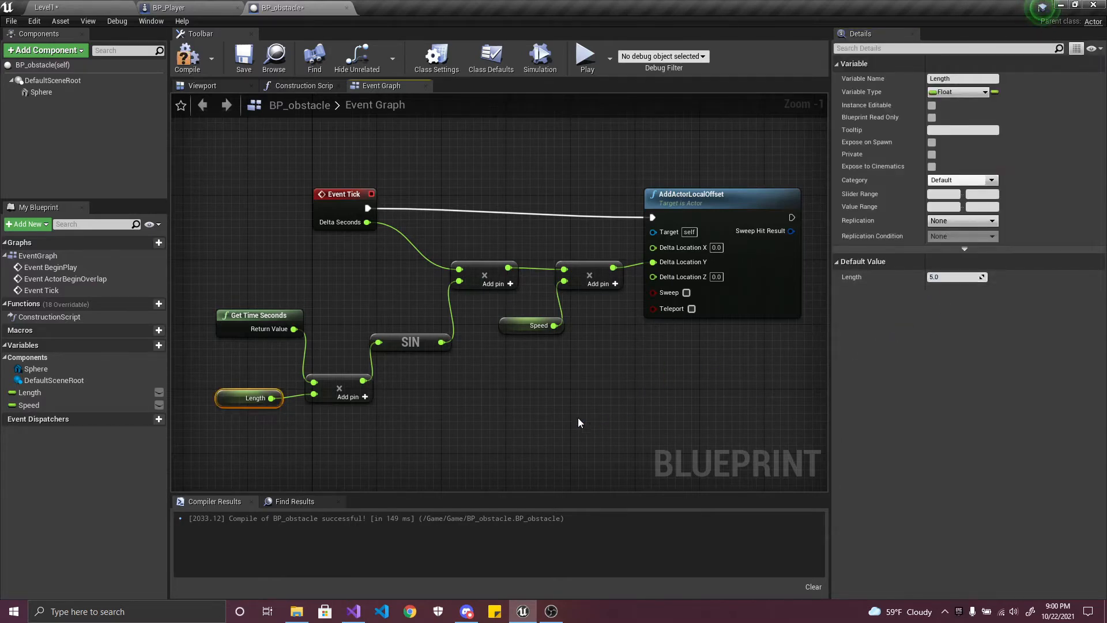
click(512, 326)
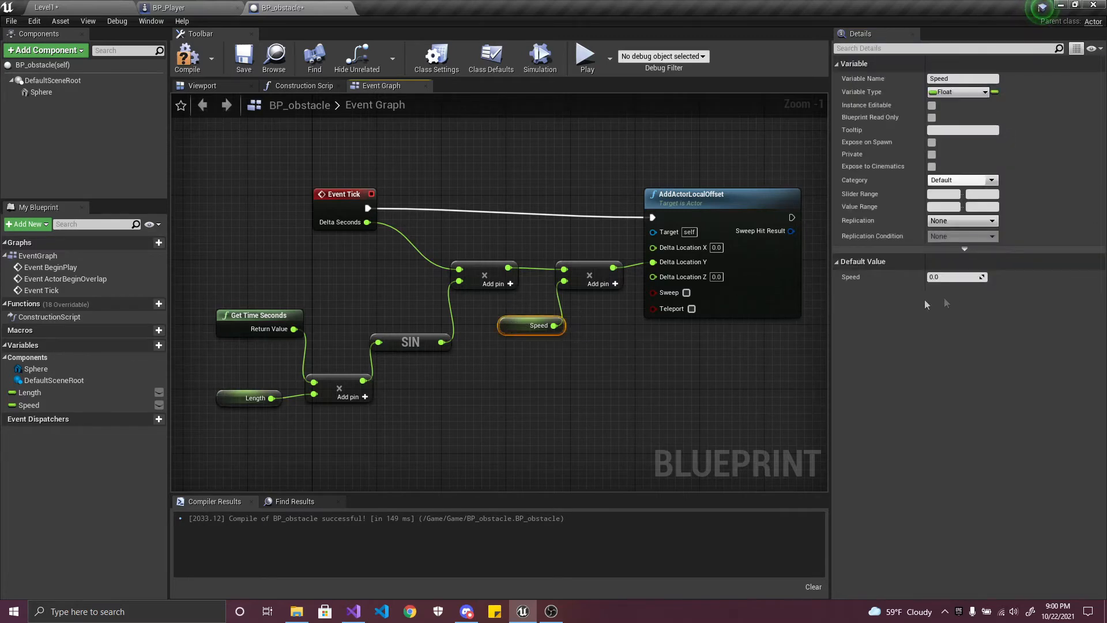
click(953, 277)
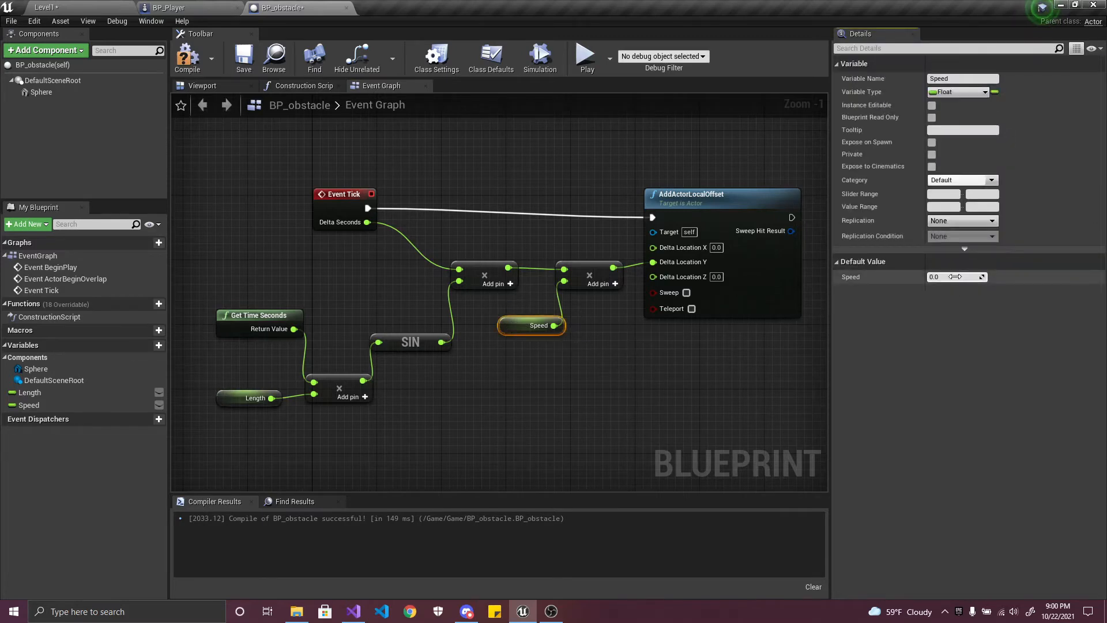
click(695, 404)
- Compile and save BP_obstacle, and save all modified content from the Level1 editor
click(187, 58)
click(243, 58)
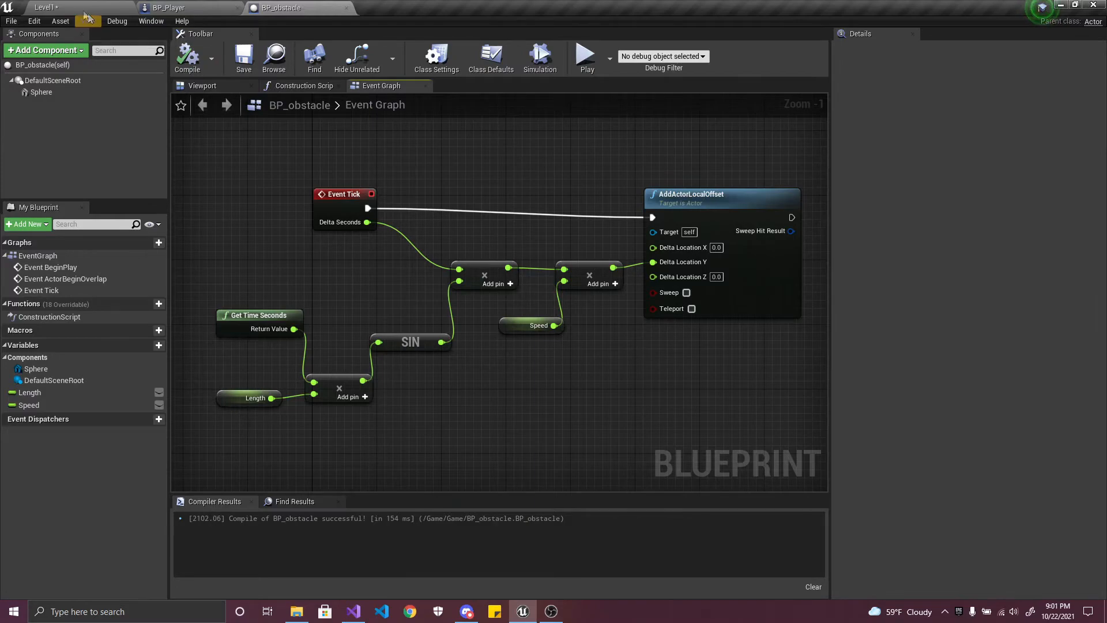
click(86, 8)
click(105, 465)
click(656, 411)
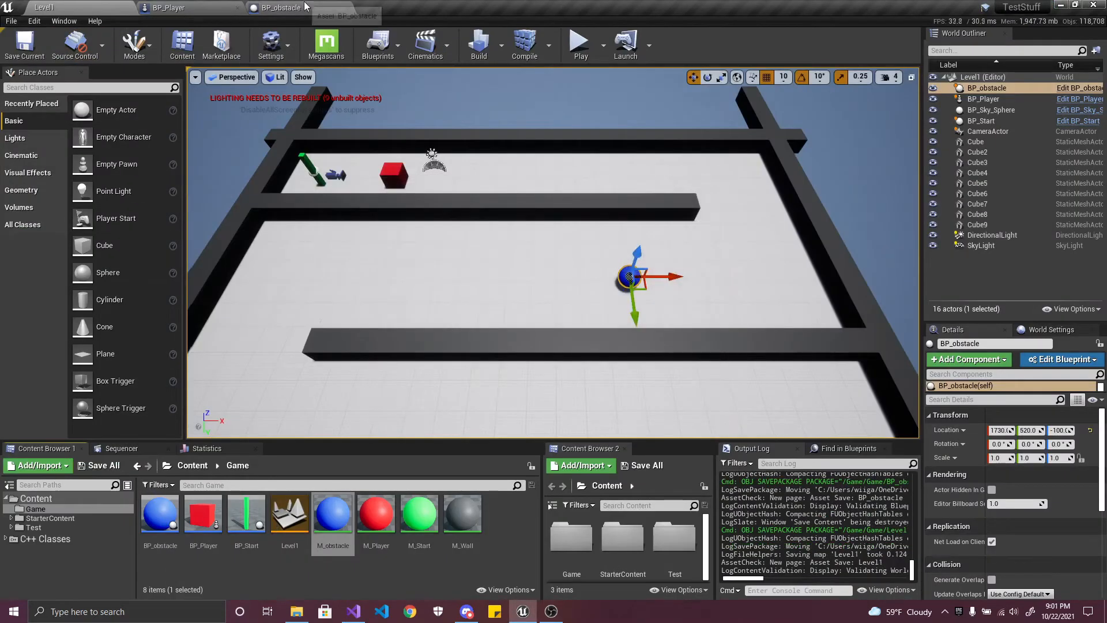
- Examine the AddActorLocalOffset node's description and the connections feeding it in BP_obstacle's event graph
click(306, 7)
right_drag(695, 353, 540, 367)
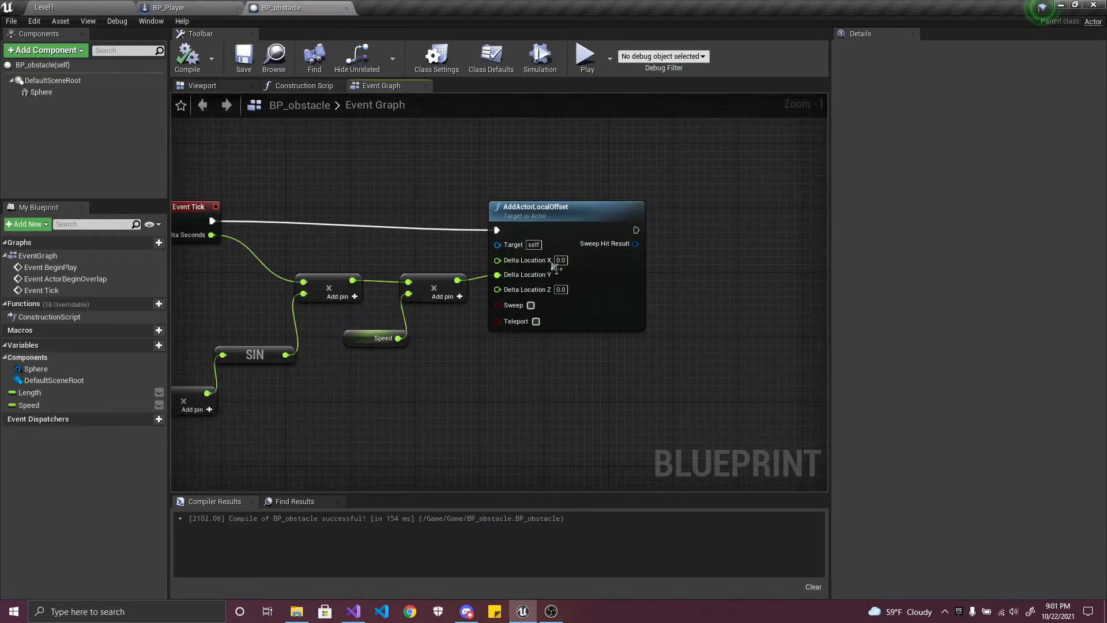
click(517, 212)
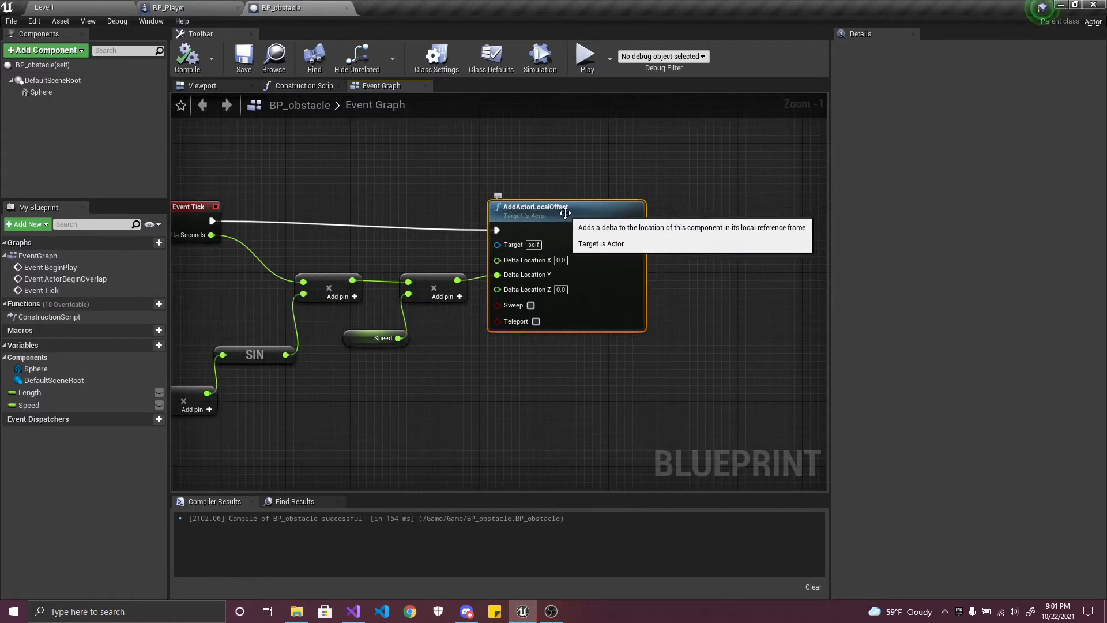
right_drag(448, 207, 501, 216)
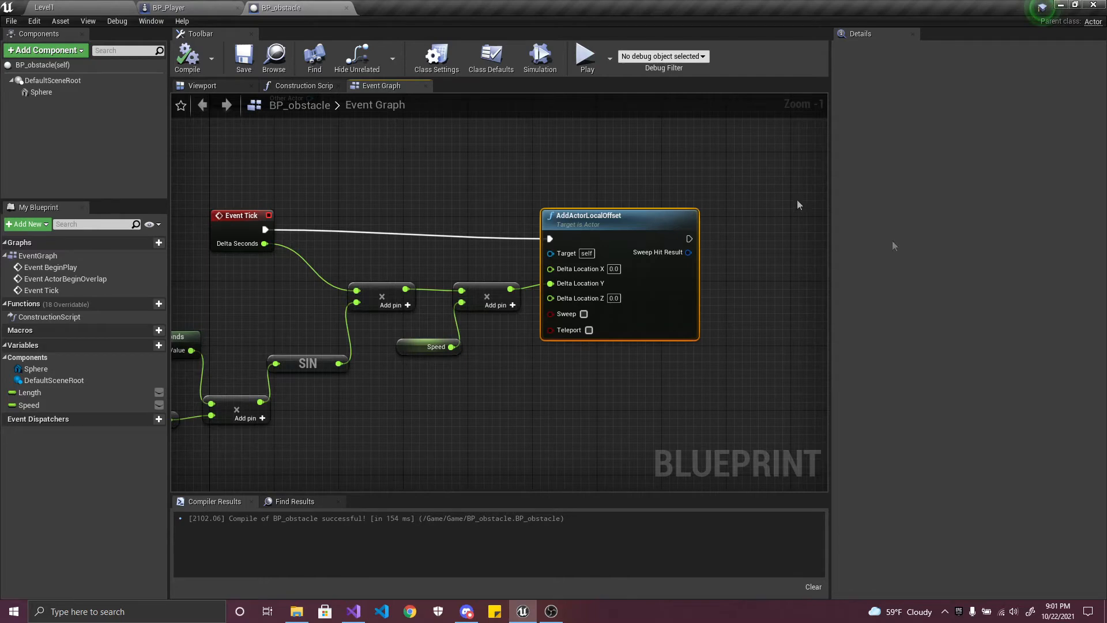
right_drag(530, 404, 589, 376)
scroll(589, 376, down, 1)
scroll(589, 375, up, 1)
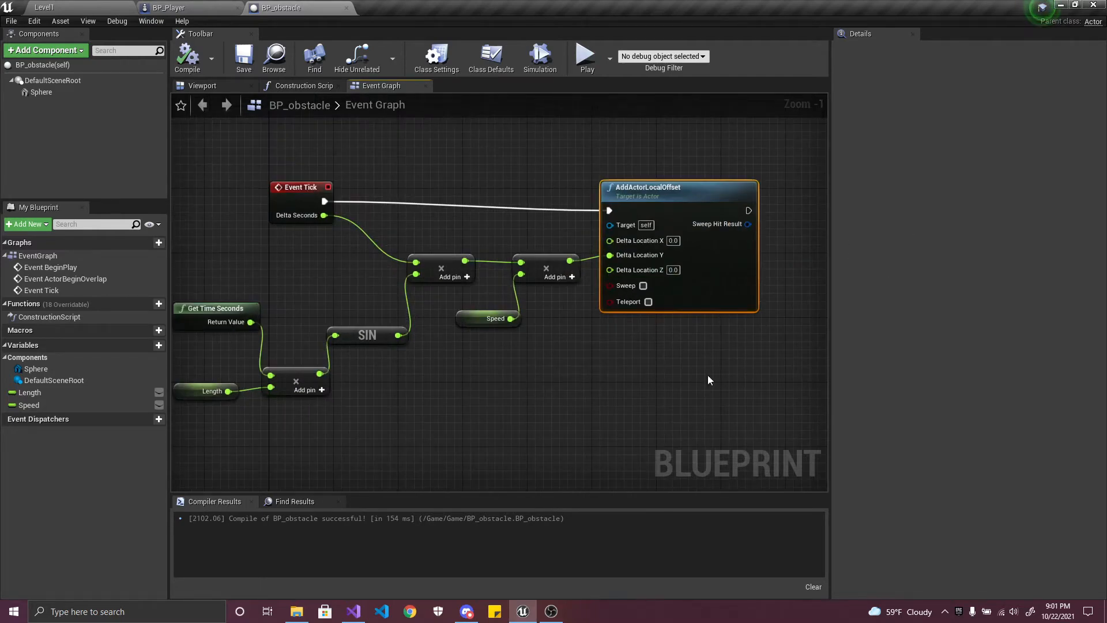
- Play-test Level1 to check the obstacle's movement, and stop the session
click(104, 13)
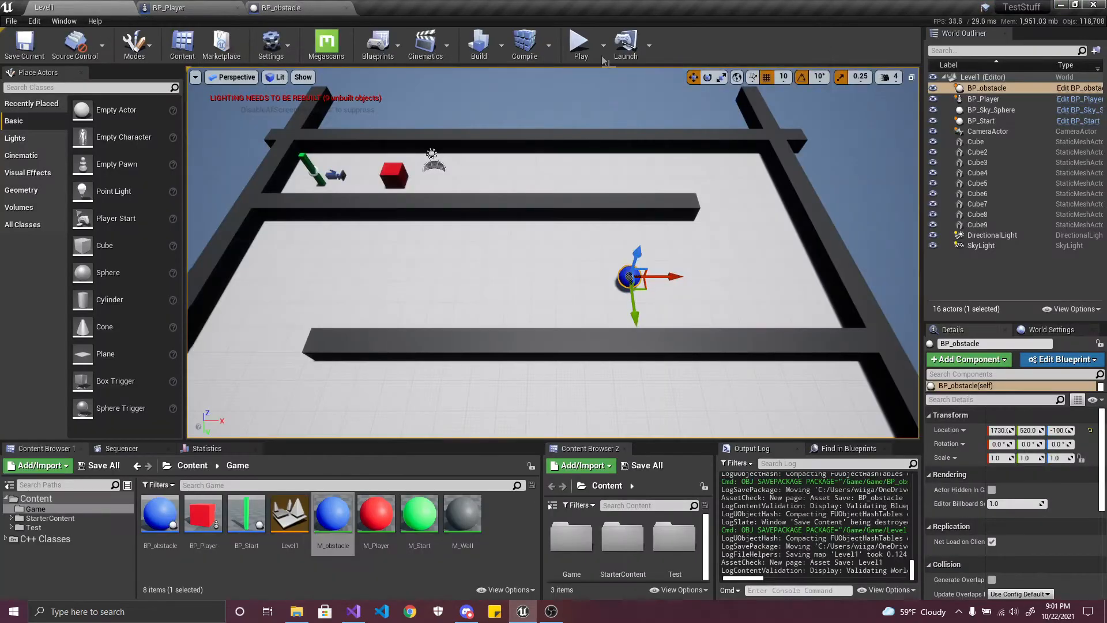
click(580, 43)
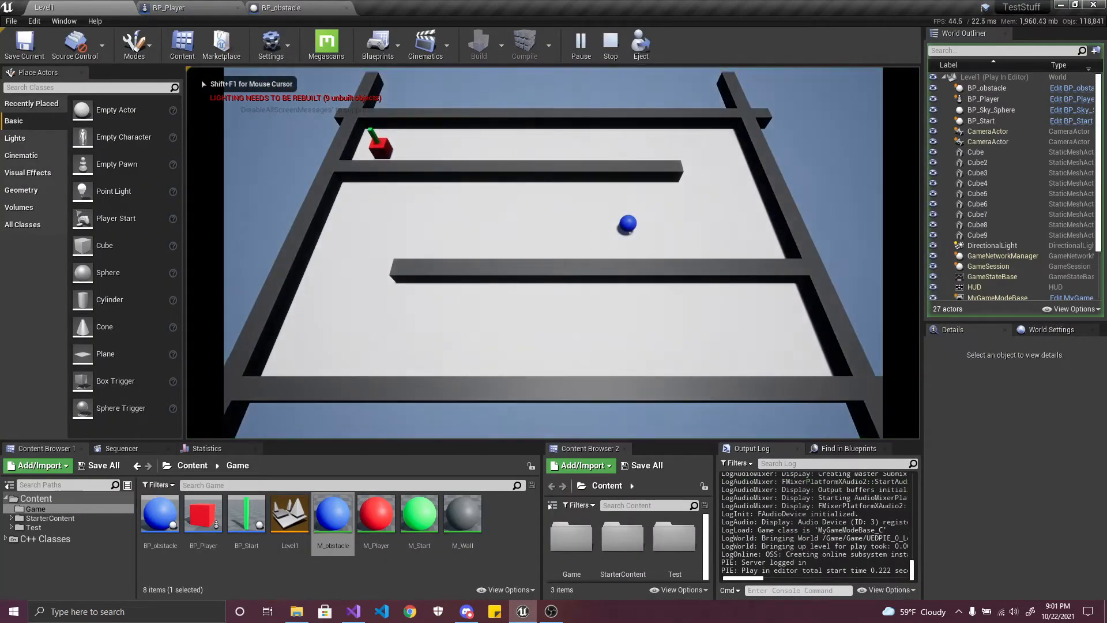
key(Escape)
- In BP_obstacle, set the default value of Speed to 10 and of Length to 100
click(316, 12)
right_drag(489, 224, 493, 309)
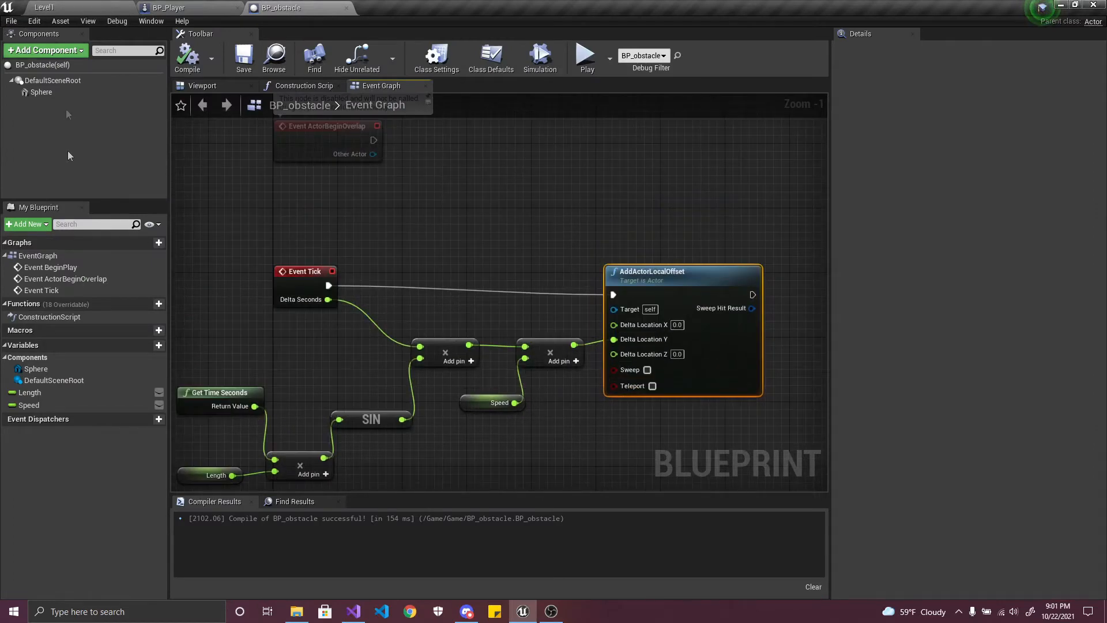
click(86, 92)
click(705, 288)
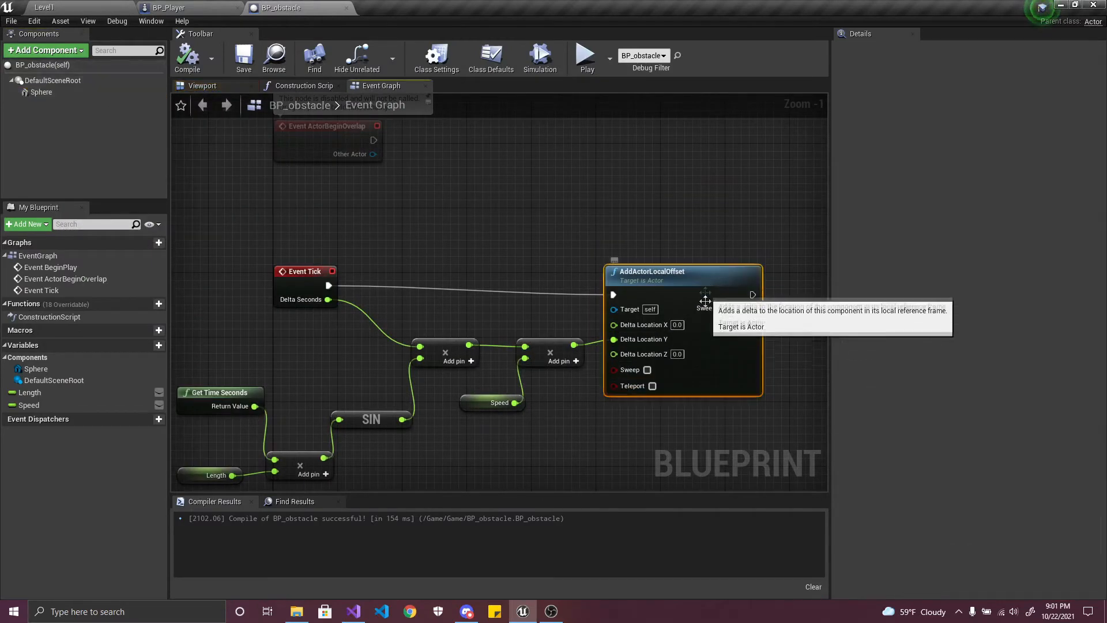
click(490, 402)
click(955, 277)
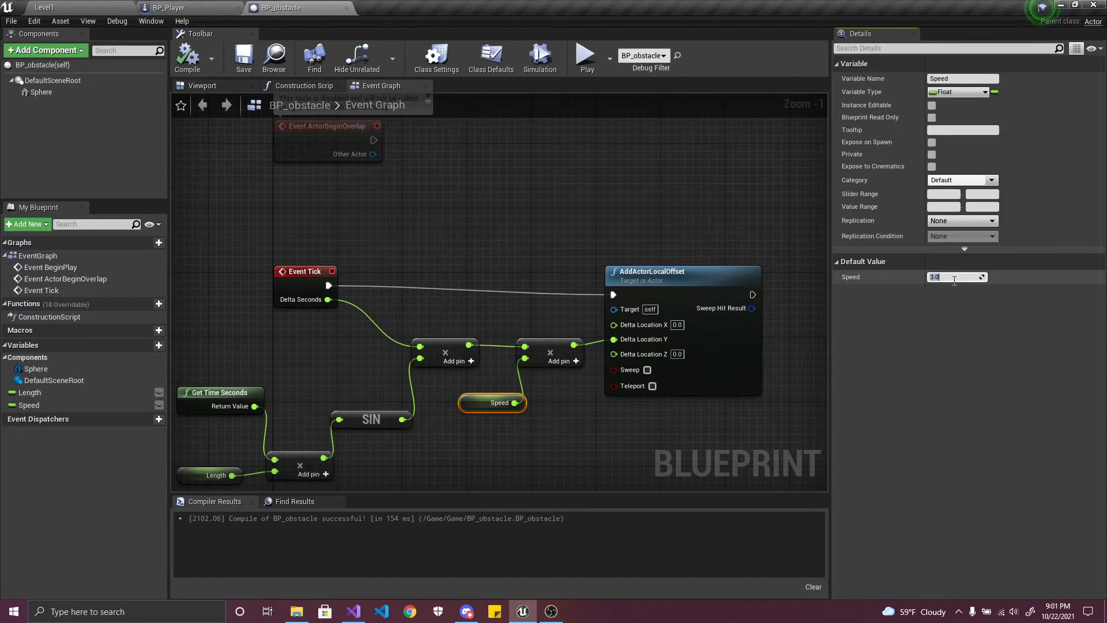
click(193, 475)
click(946, 278)
text(100)
key(Return)
- Compile and save BP_obstacle with its new variable defaults, and save Level1
click(244, 58)
click(80, 8)
click(107, 465)
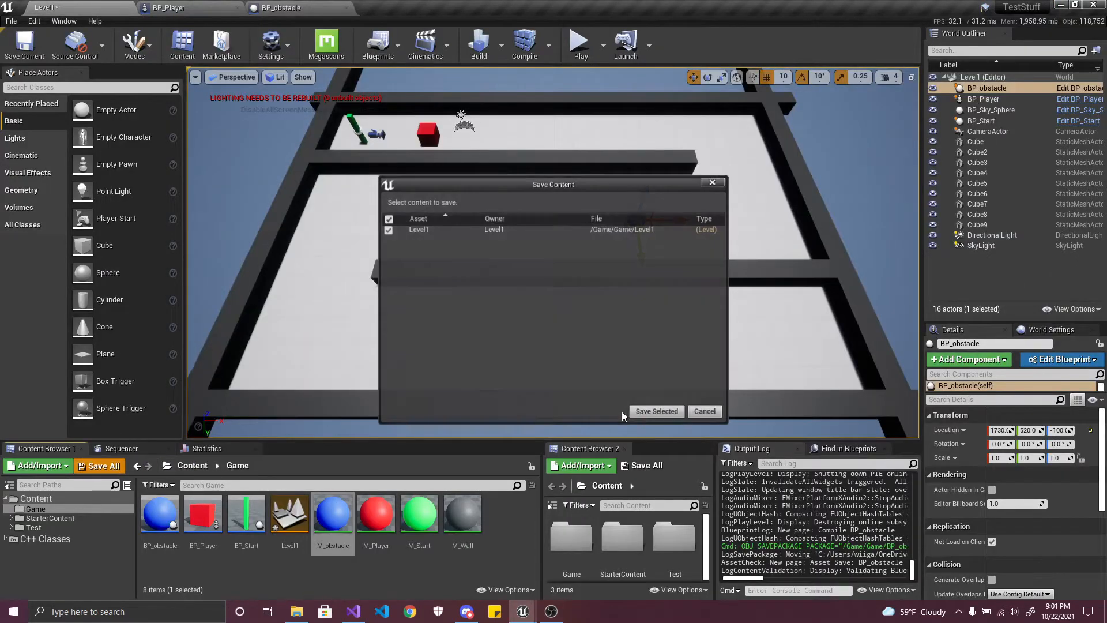
click(655, 415)
- Play-test Level1 with the updated Speed and Length defaults, stop the session and return to BP_obstacle
click(581, 43)
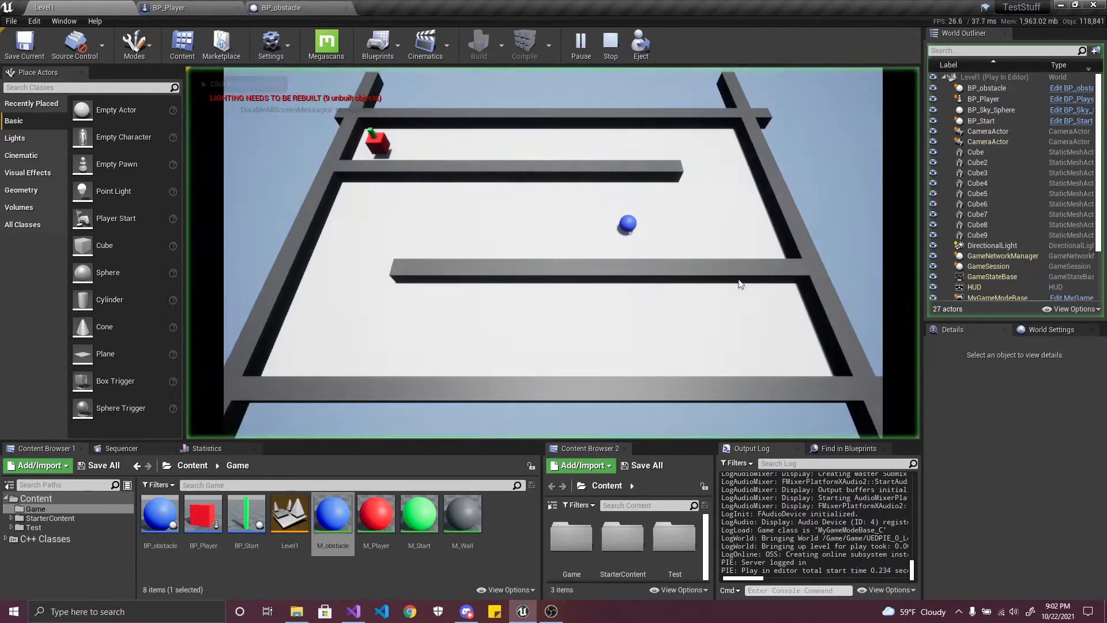
key(Escape)
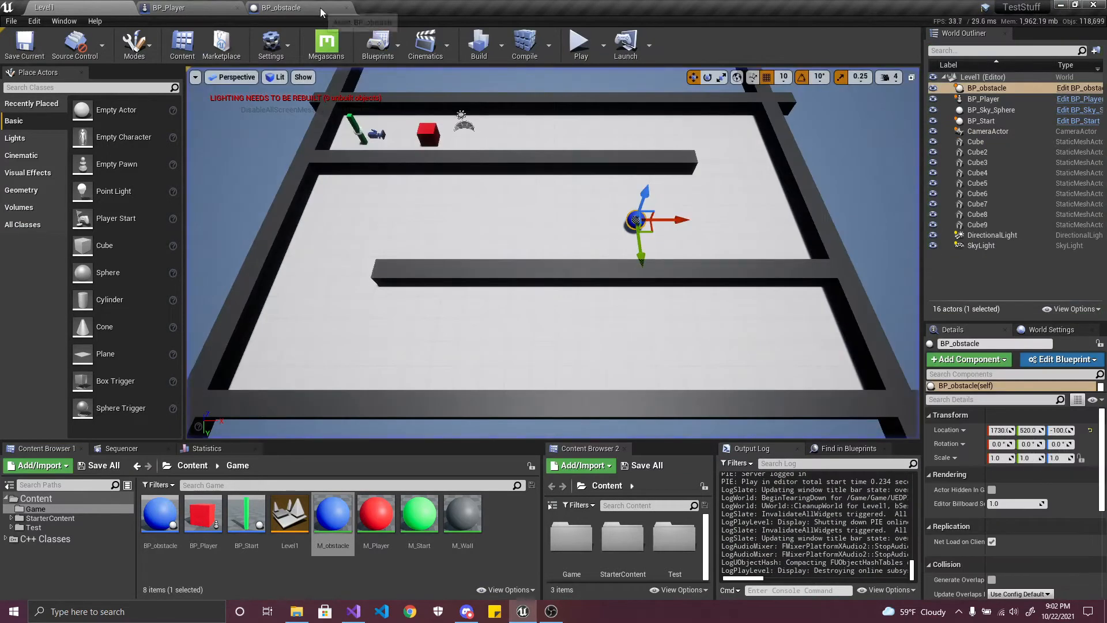
click(321, 8)
- Align the AddActorLocalOffset node with Event Tick so their execution wire runs straight, and save BP_obstacle
right_drag(623, 333, 634, 278)
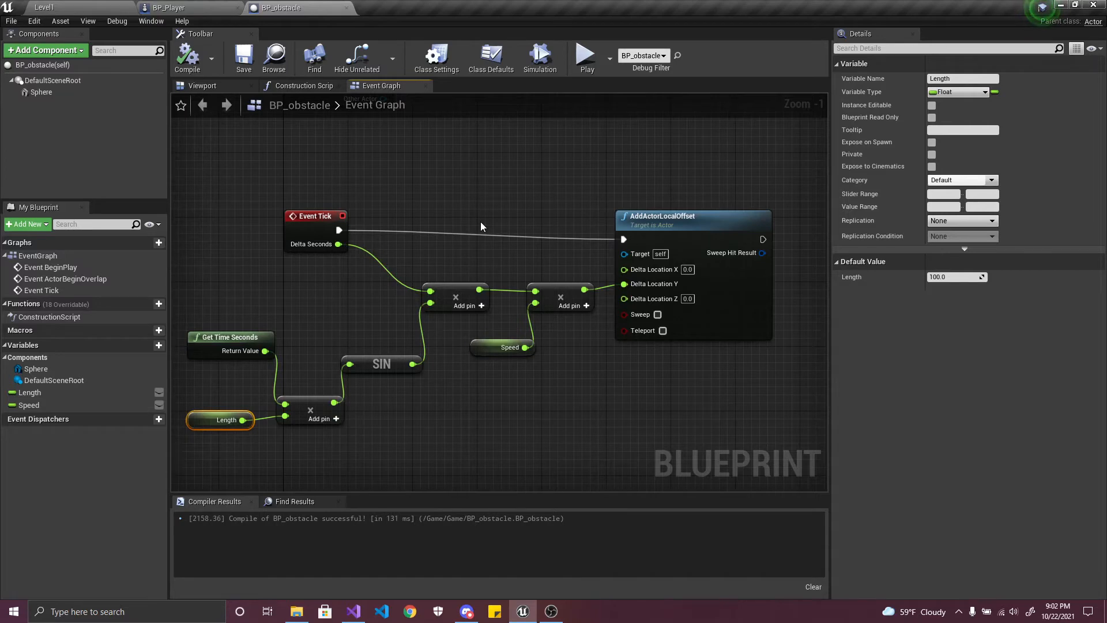
drag(673, 230, 665, 223)
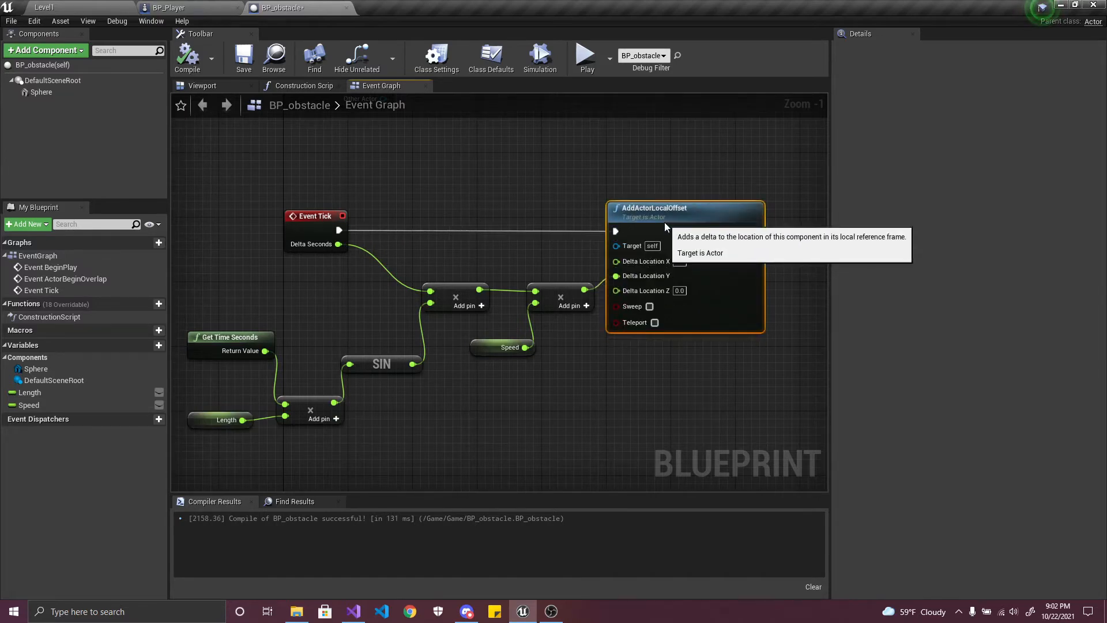
click(243, 58)
- Set the default value of the Speed variable to 1000
right_drag(376, 186, 425, 186)
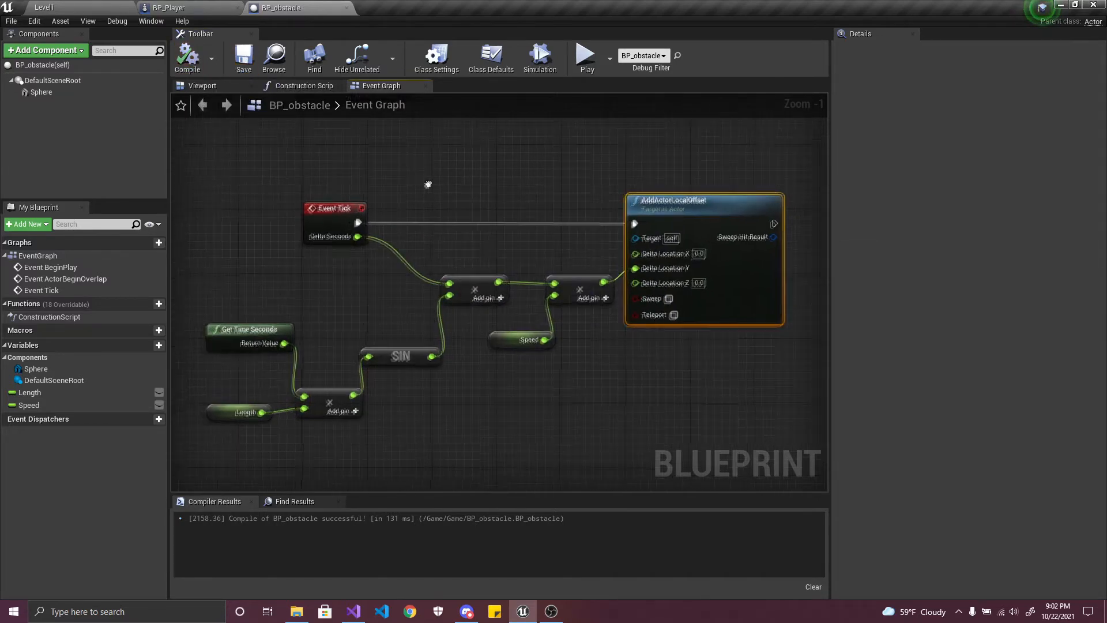
scroll(427, 185, down, 1)
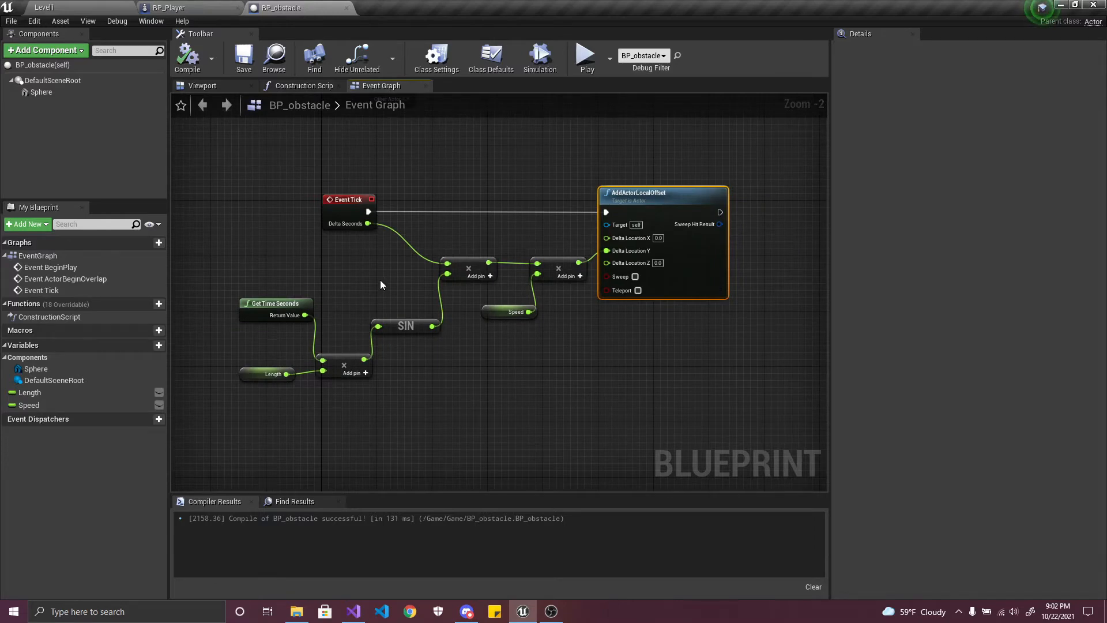
click(509, 313)
click(949, 277)
text(1)
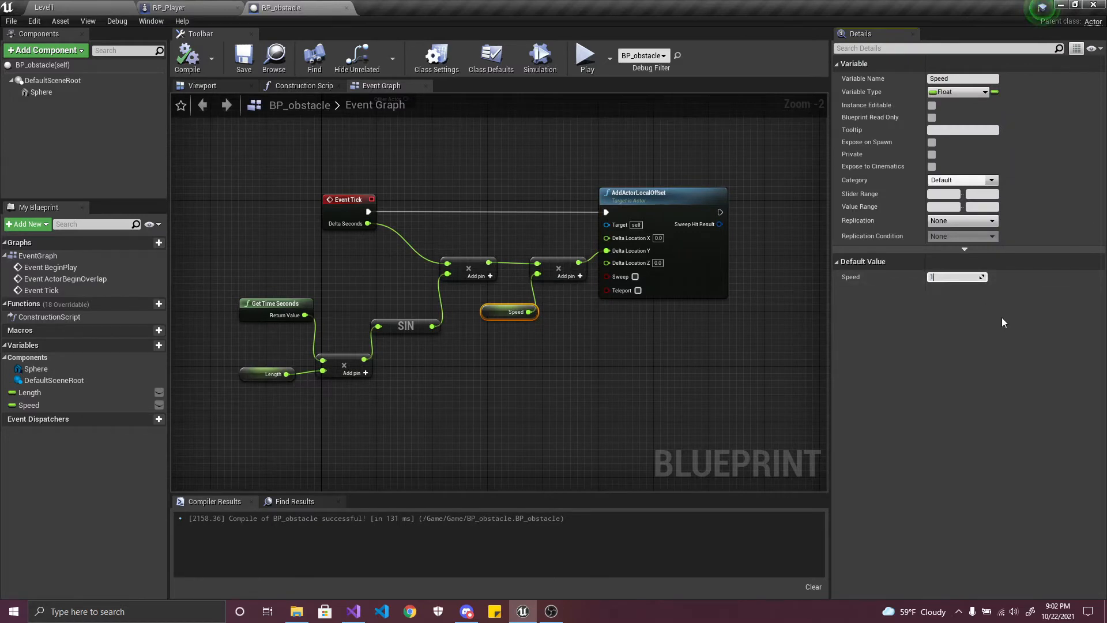
text(000)
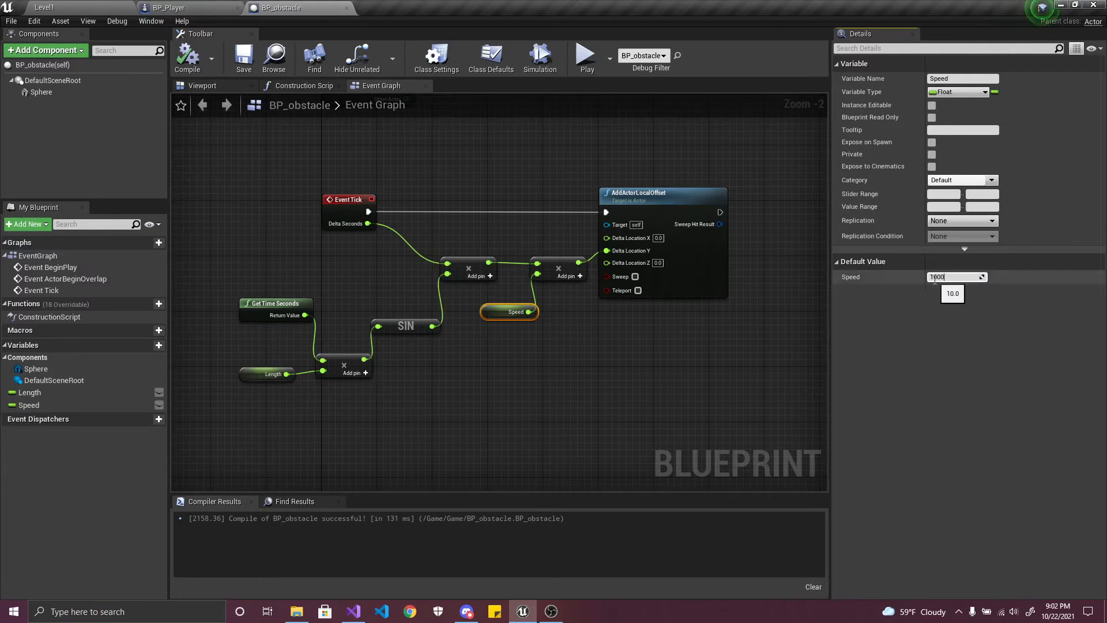
key(Return)
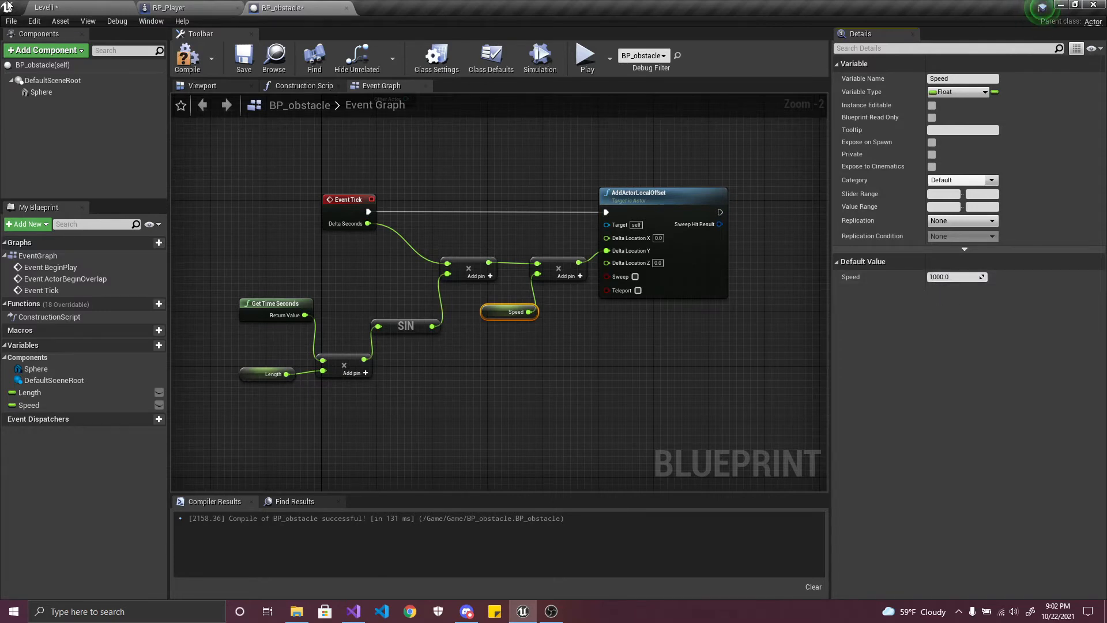
- Compile and save BP_obstacle, play-test Level1 with the raised Speed default, stop the session and return to BP_obstacle
click(188, 57)
click(244, 57)
click(105, 4)
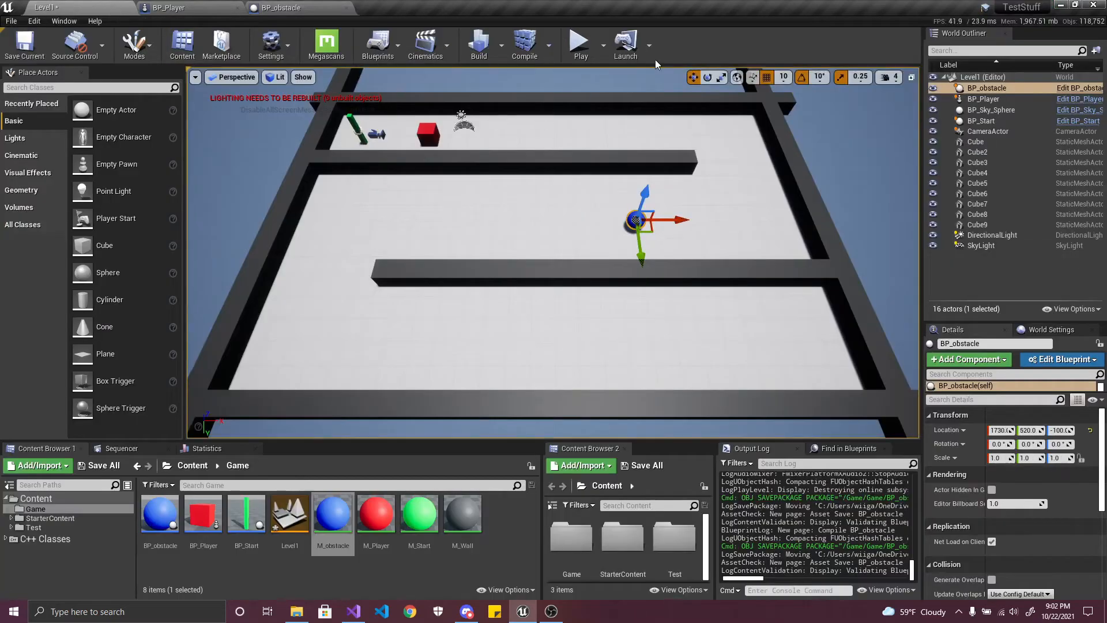
click(581, 43)
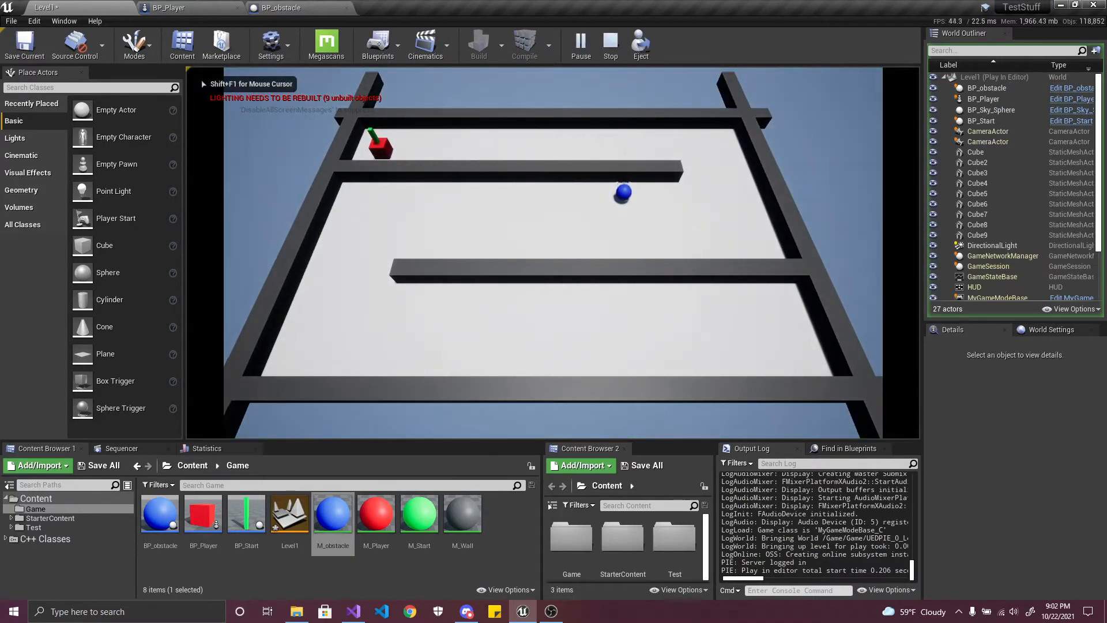
key(Escape)
click(281, 8)
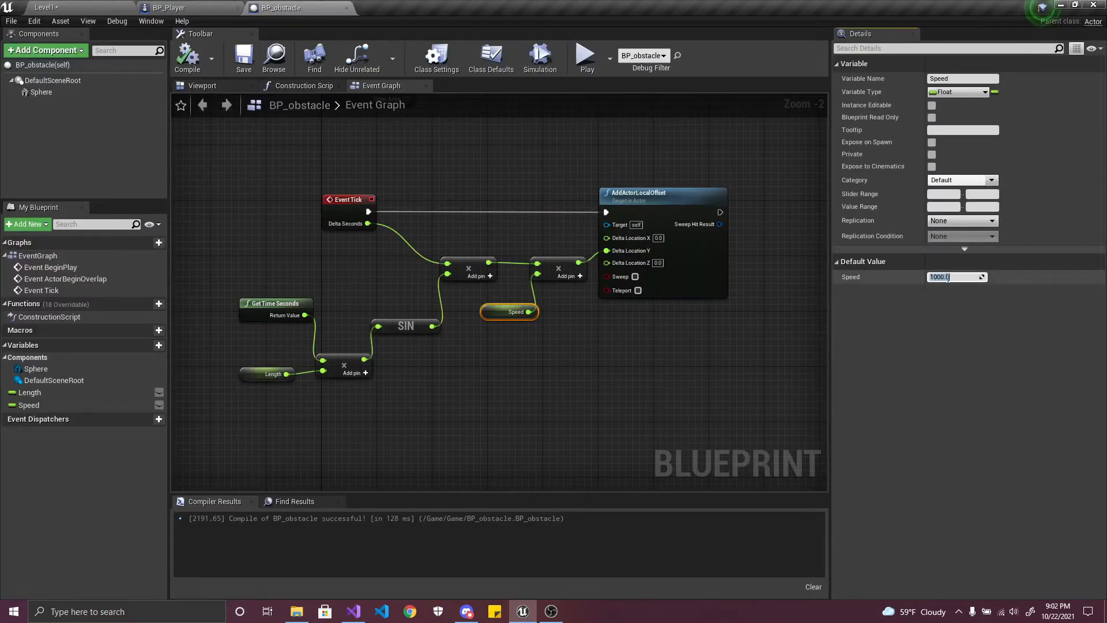
- Set the default value of the Speed variable to 400 and that of the Length variable to 500
double_click(939, 282)
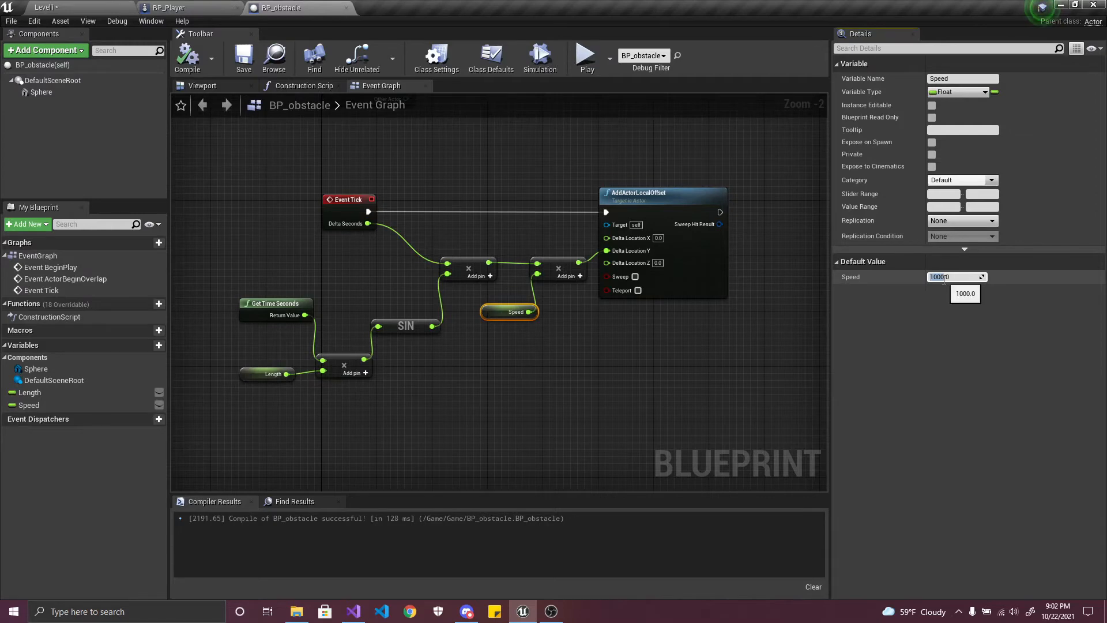
text(400)
key(Return)
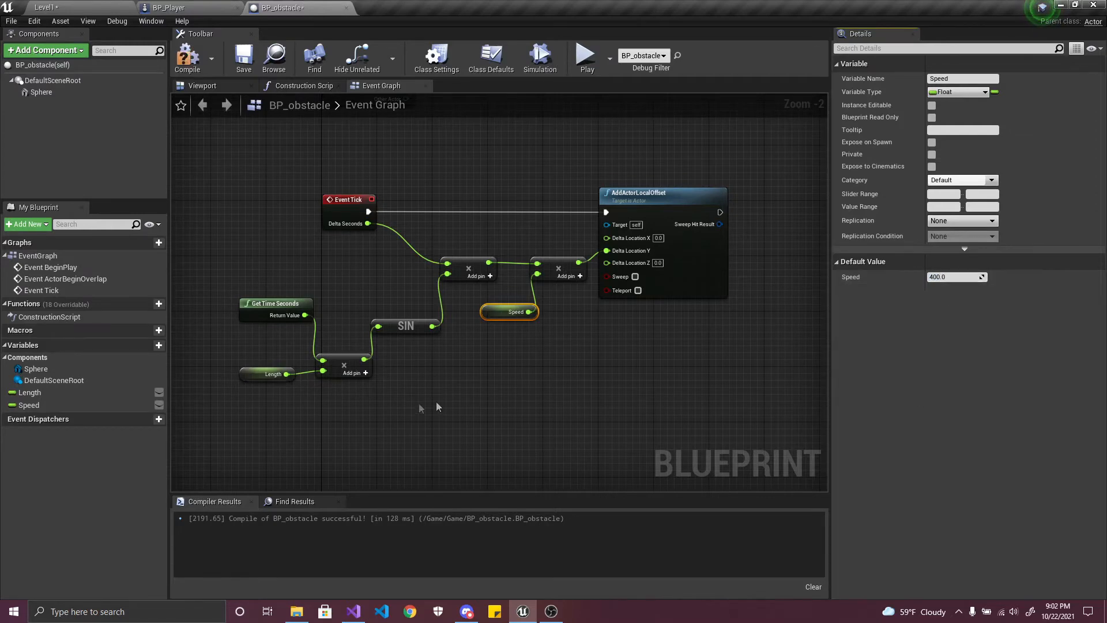
click(271, 374)
click(951, 277)
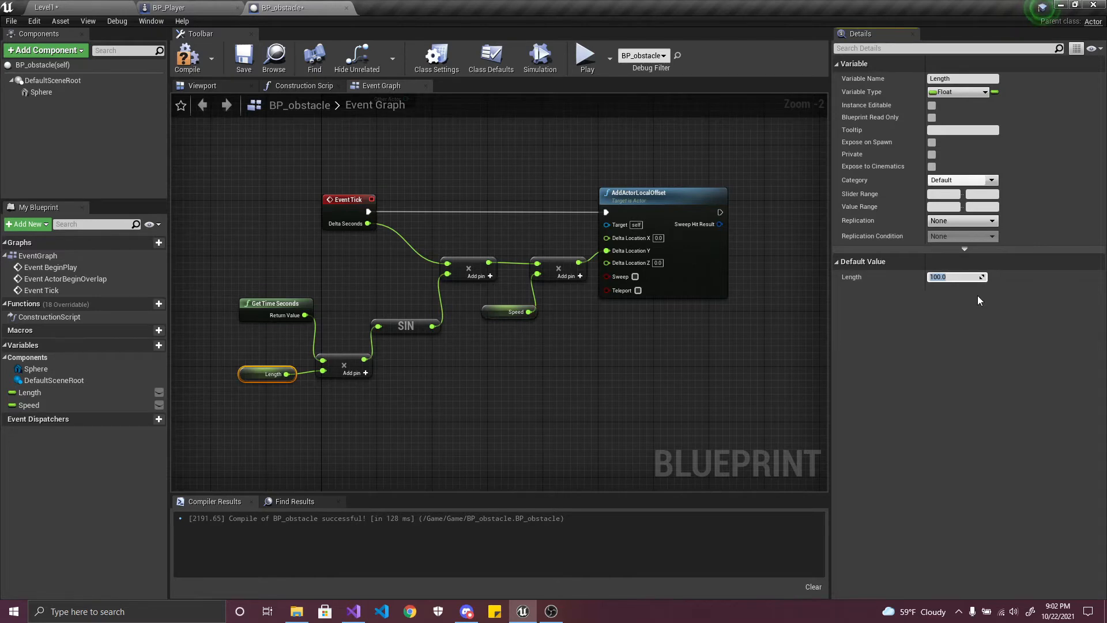
text(500)
key(Return)
- Compile and save BP_obstacle with the changed defaults, switch to Level1 and return to the obstacle's Event Graph
click(193, 60)
click(242, 60)
click(86, 9)
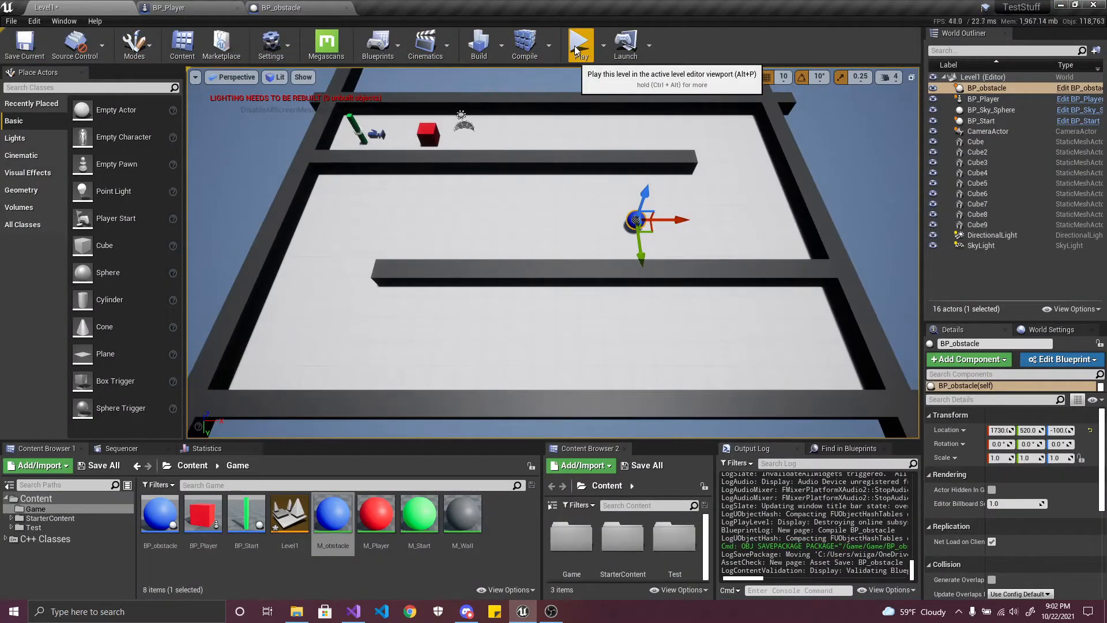
click(323, 8)
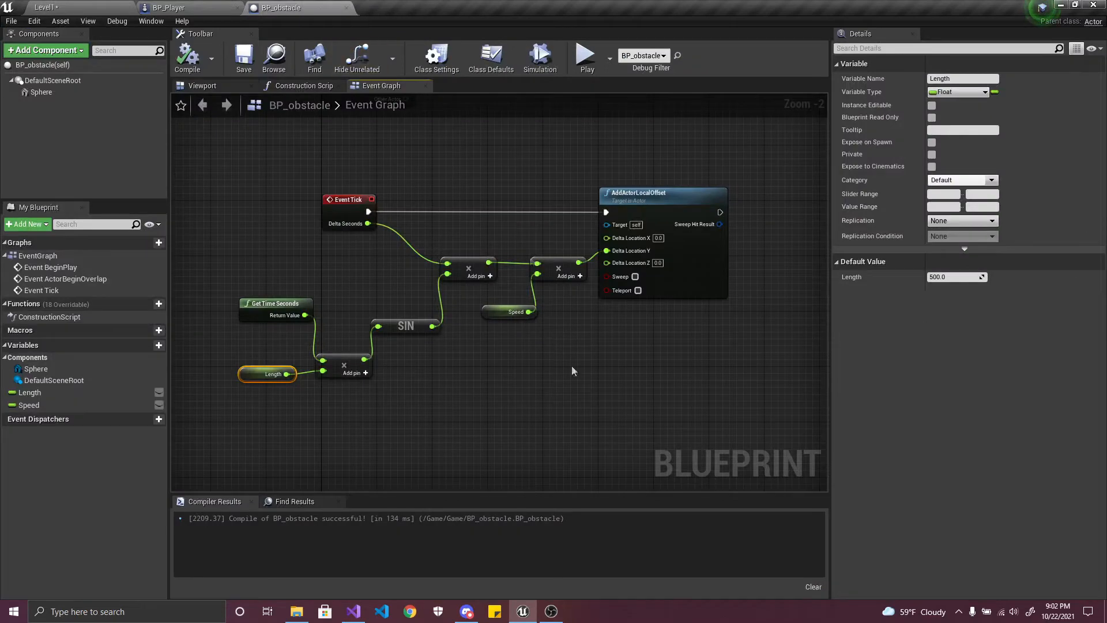
- Examine how the Get Time Seconds and Length nodes feed the sine movement, including Length's default value
click(576, 406)
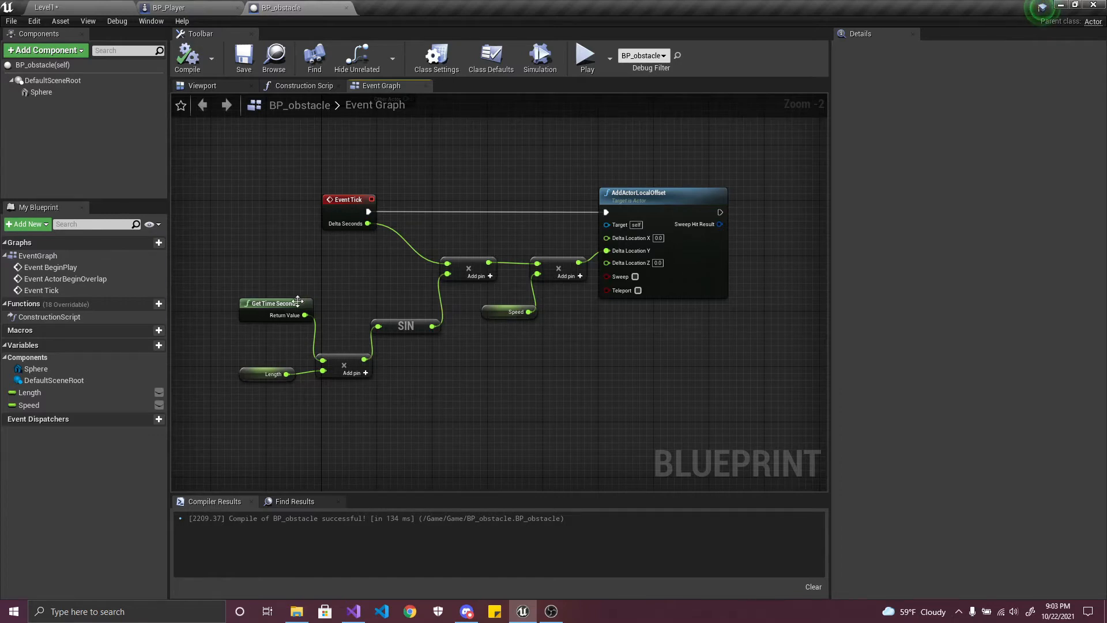
click(261, 375)
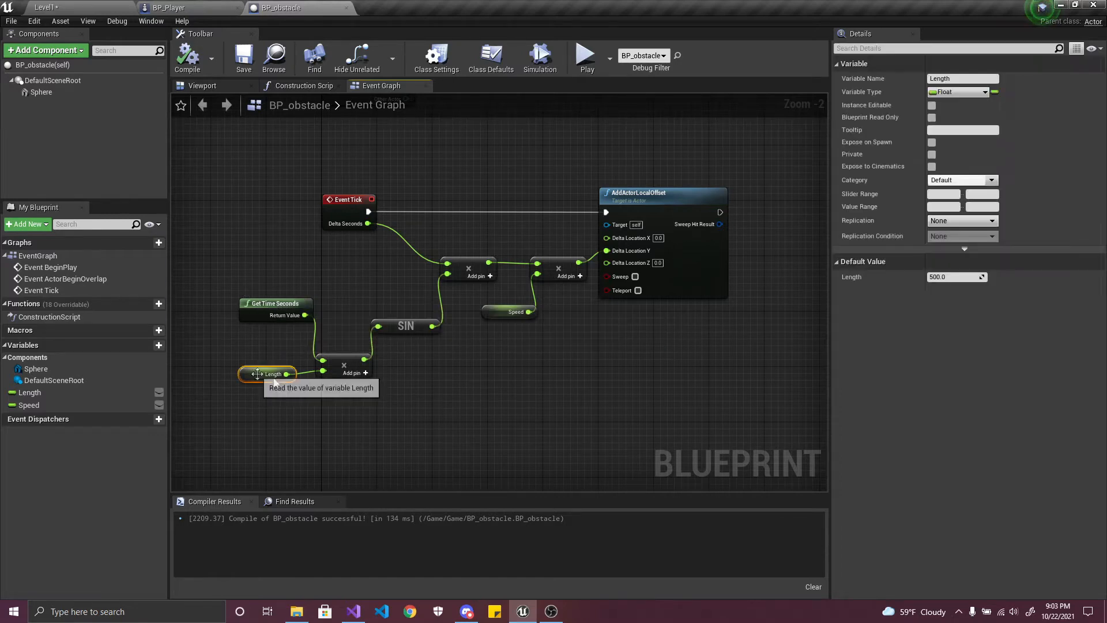
click(288, 305)
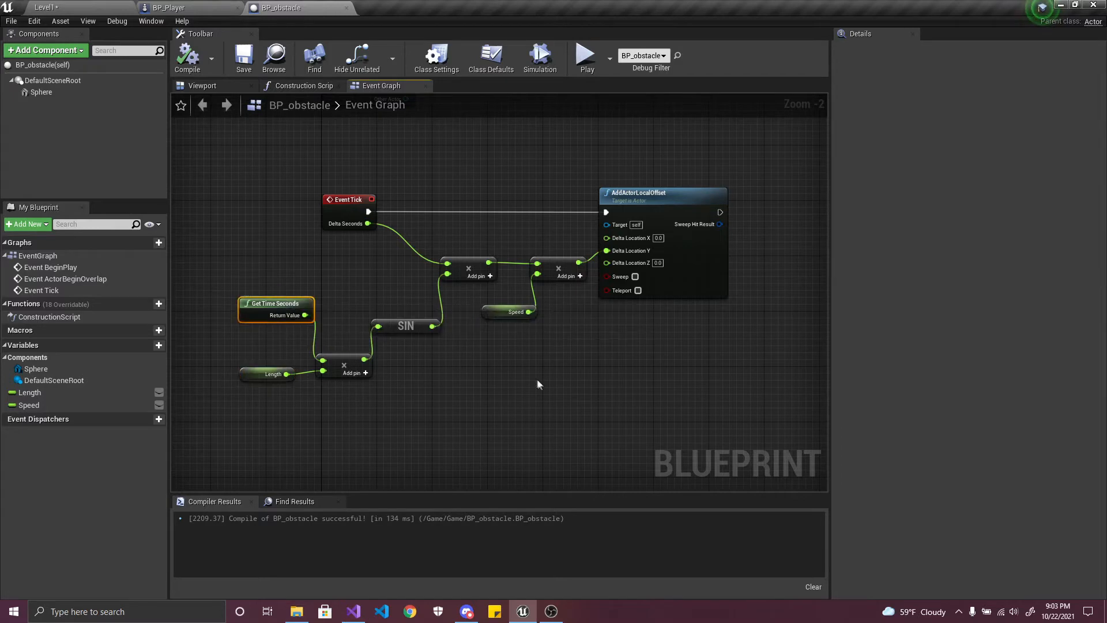
click(474, 389)
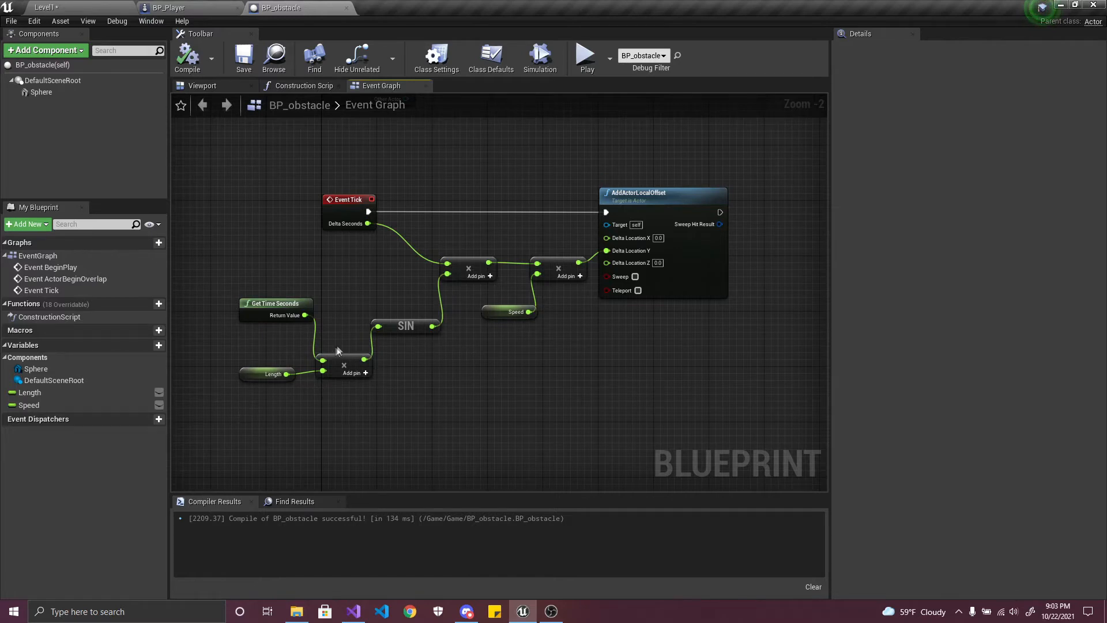
click(259, 304)
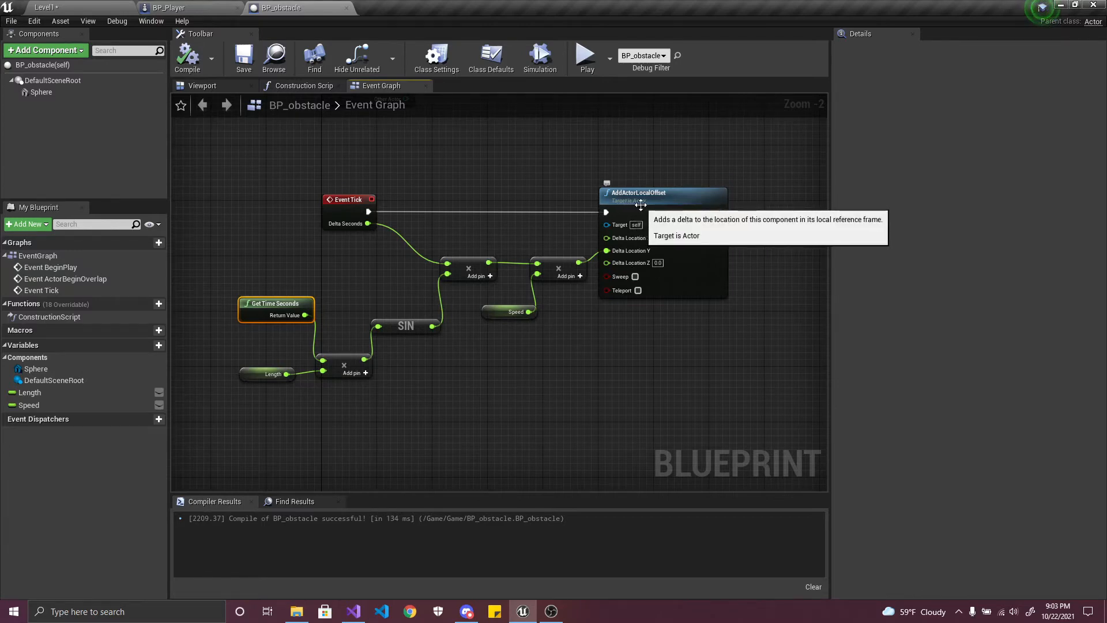
click(256, 375)
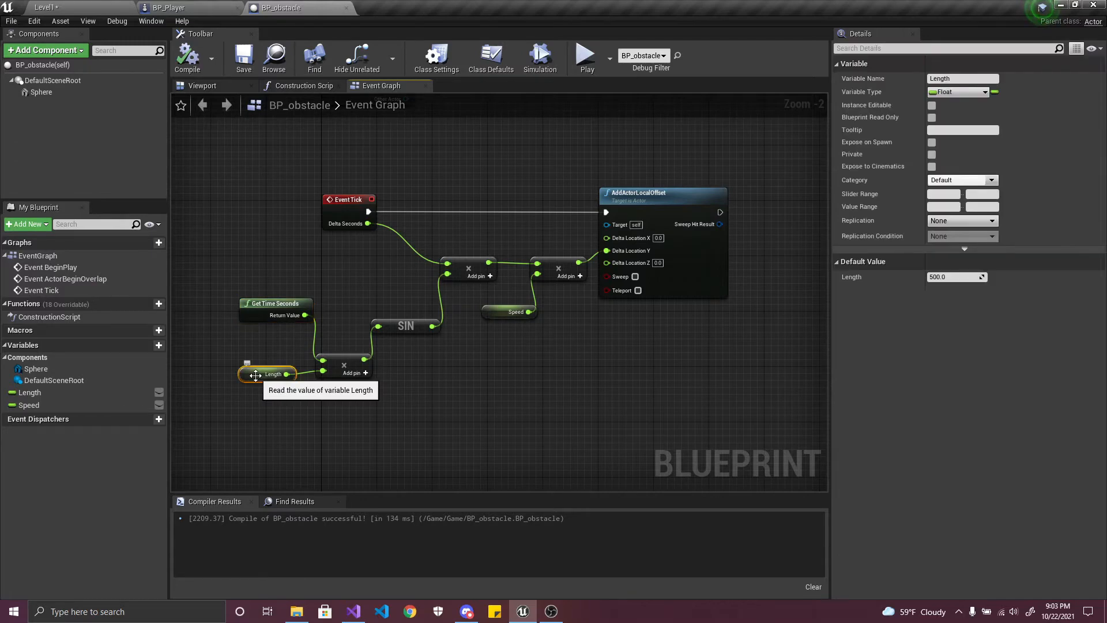
click(975, 277)
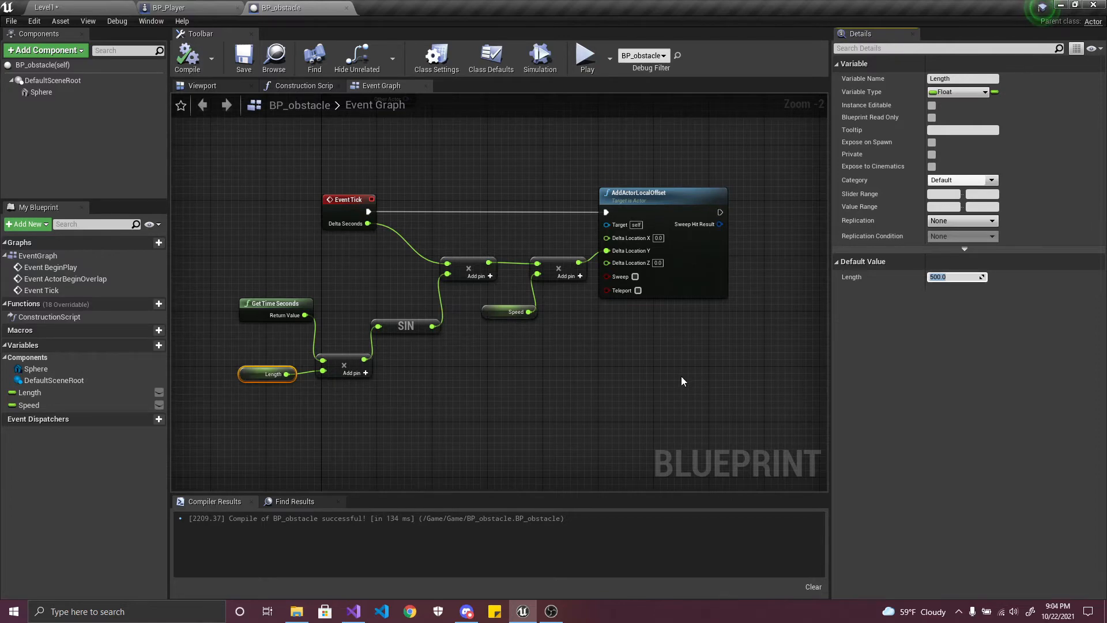
- Space out the Get Time Seconds, Length, multiply and SIN nodes farther from the Delta Seconds multiplication, and save BP_obstacle
drag(197, 266, 355, 430)
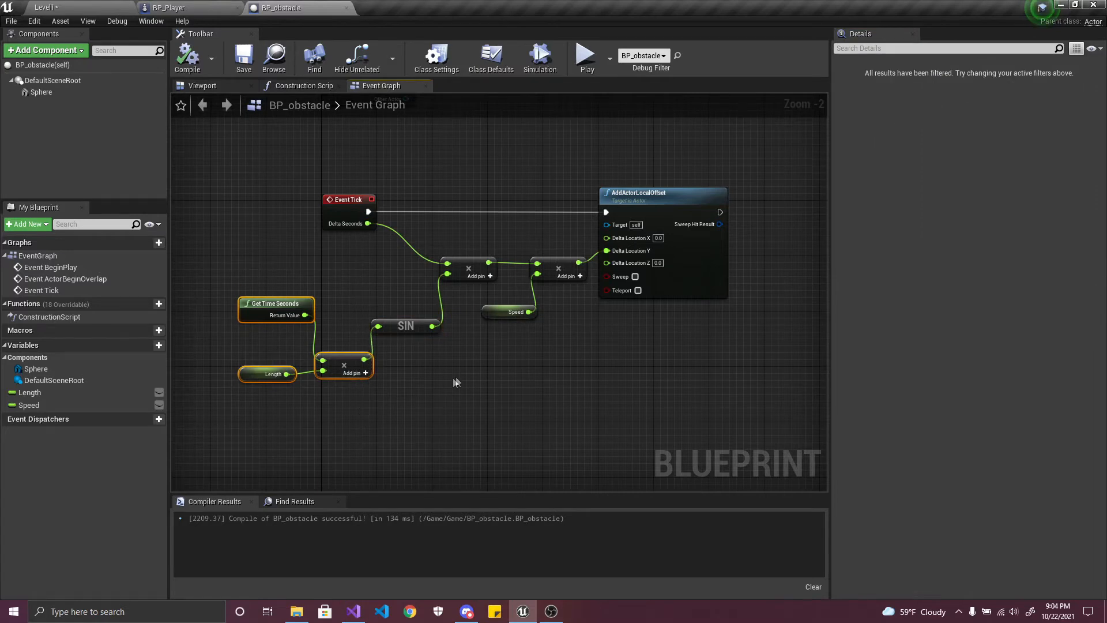
right_drag(458, 380, 571, 380)
drag(321, 259, 465, 444)
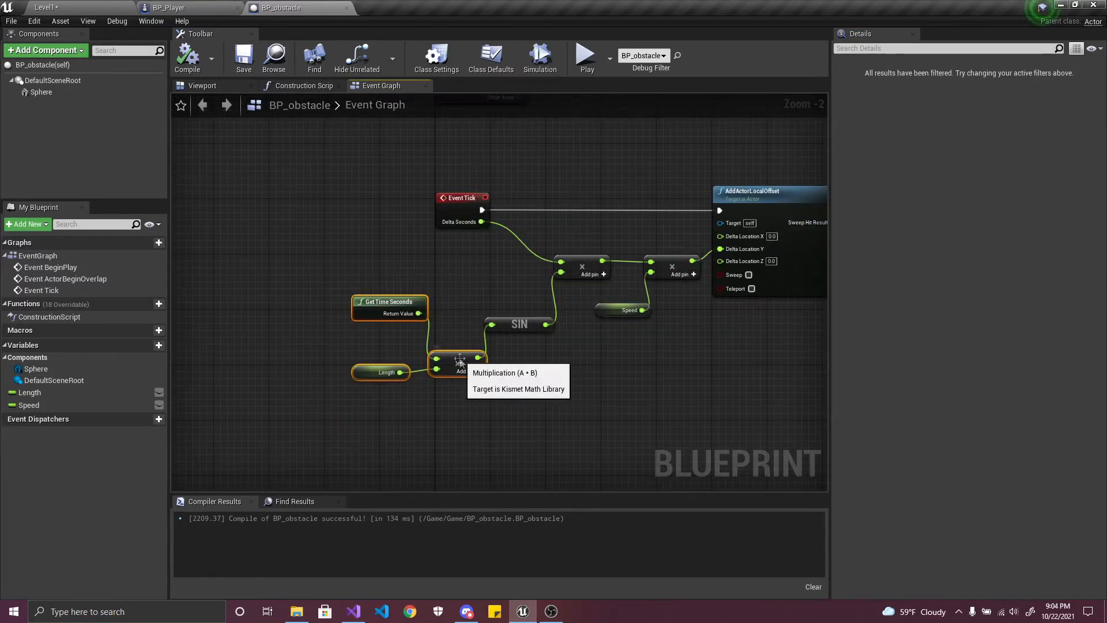
drag(460, 358, 411, 358)
click(325, 301)
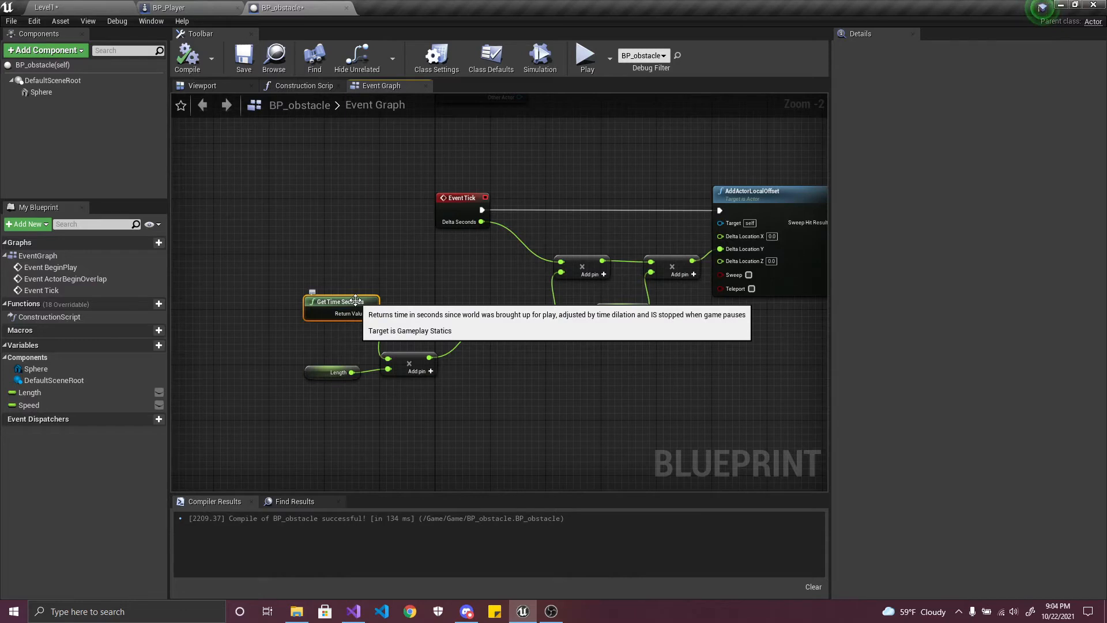
click(320, 371)
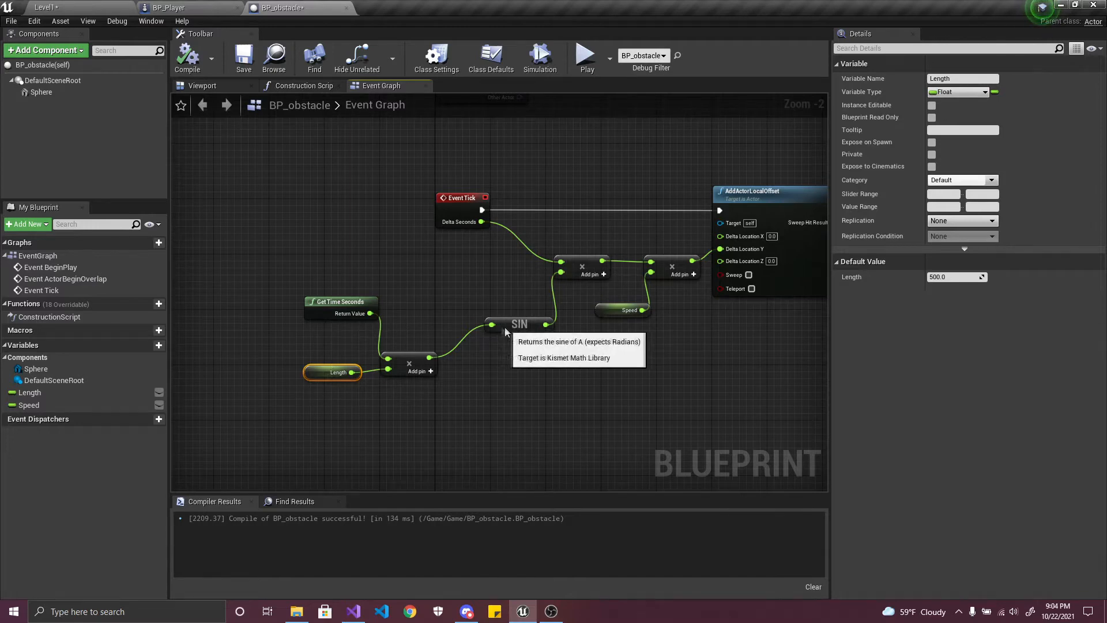
drag(504, 327, 483, 327)
click(243, 57)
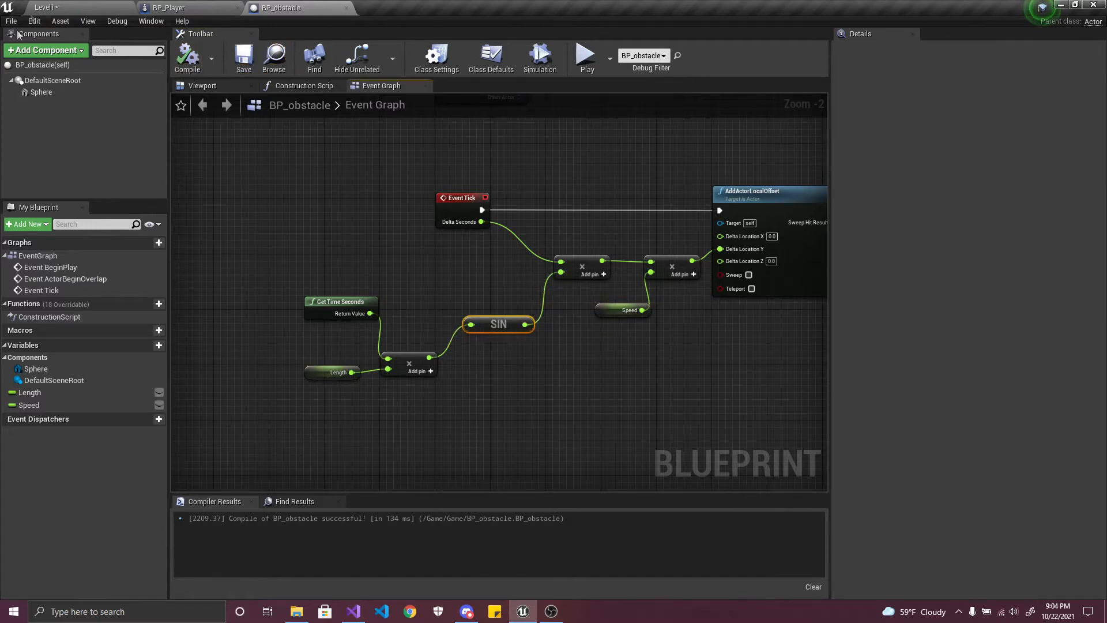
- Open BP_obstacle_001 from the Test folder, inspect its Length and Speed default values, and close it
click(87, 7)
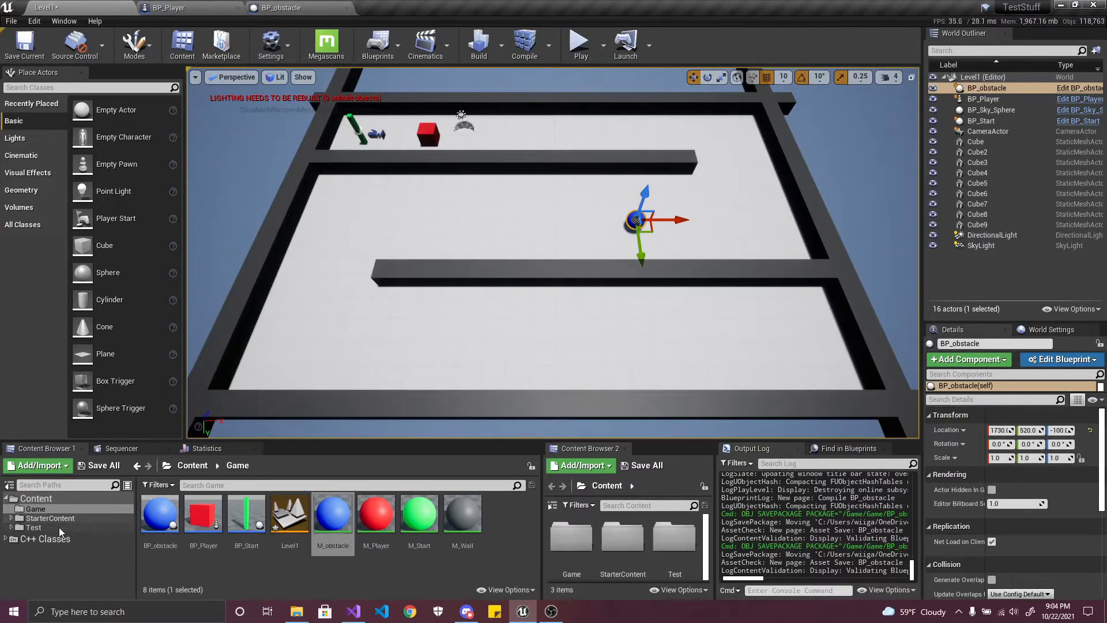
click(34, 527)
click(283, 518)
double_click(284, 517)
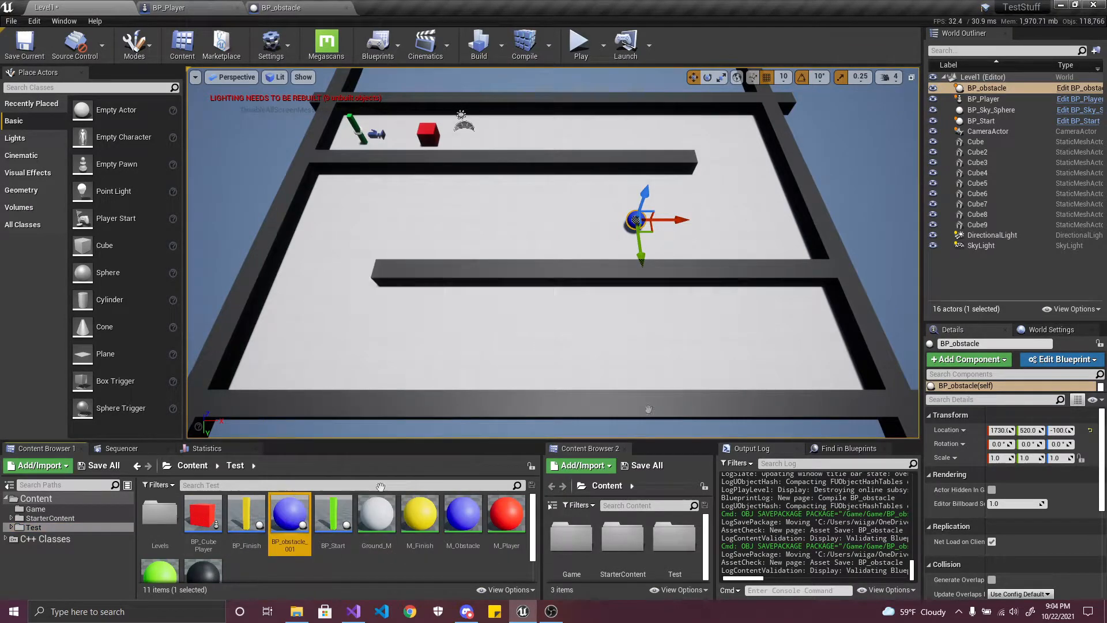
click(356, 302)
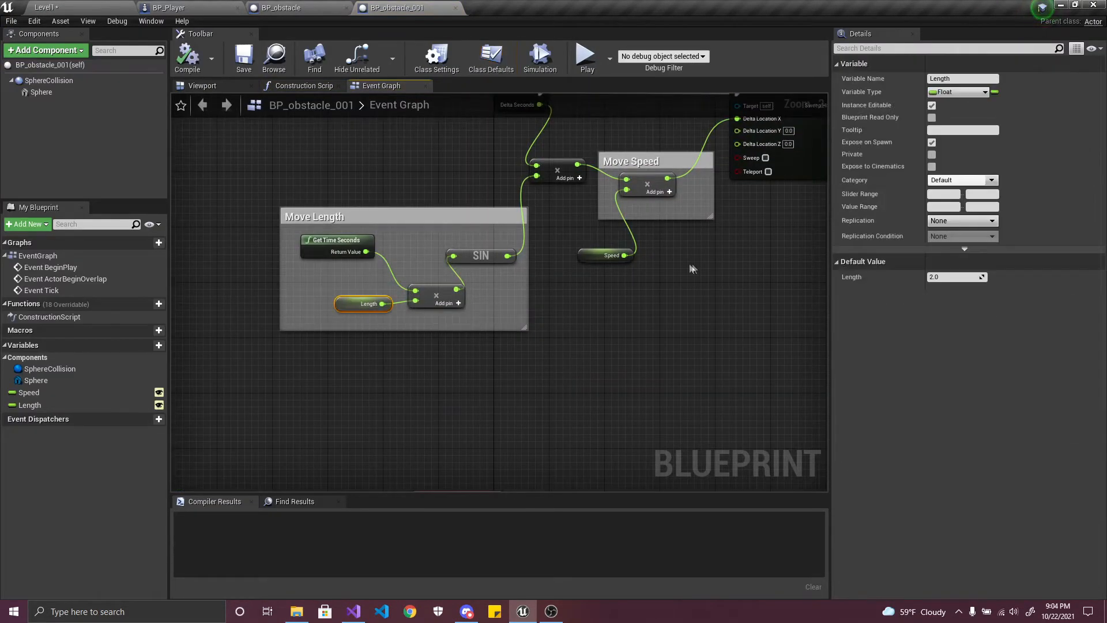
click(597, 252)
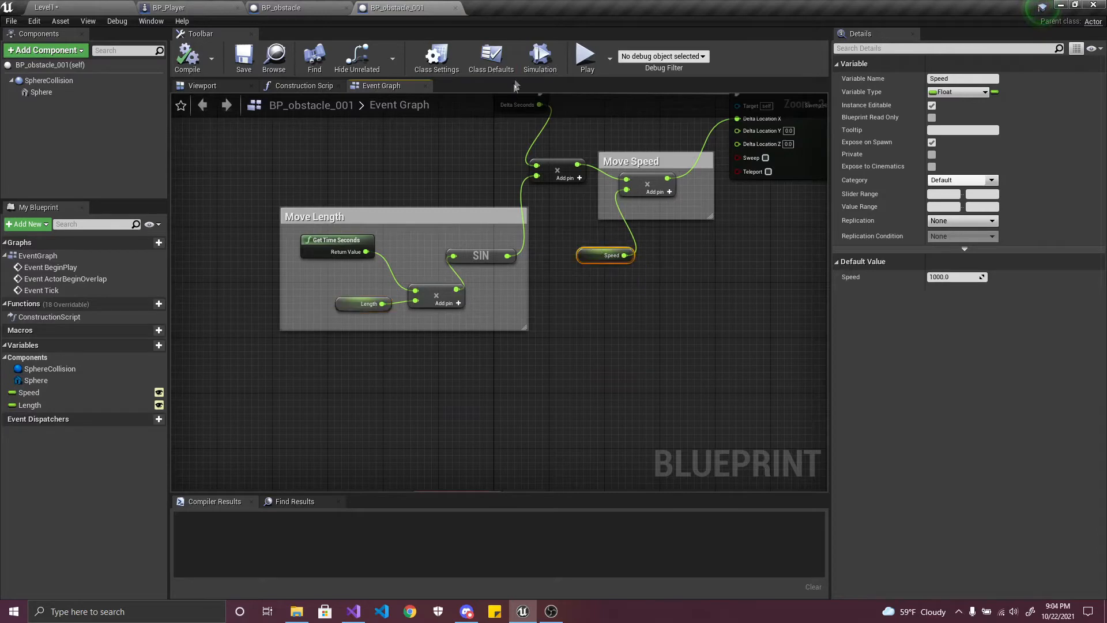
click(455, 7)
- Set BP_obstacle's Speed default to 1000 and its Length default to 2, matching BP_obstacle_001
click(620, 311)
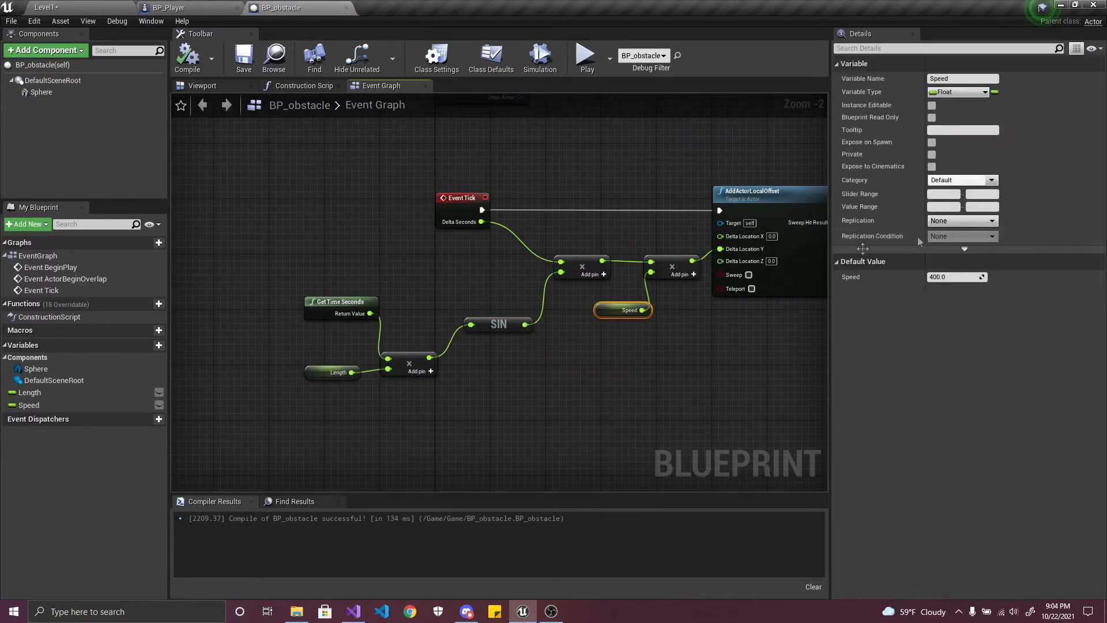
text(100)
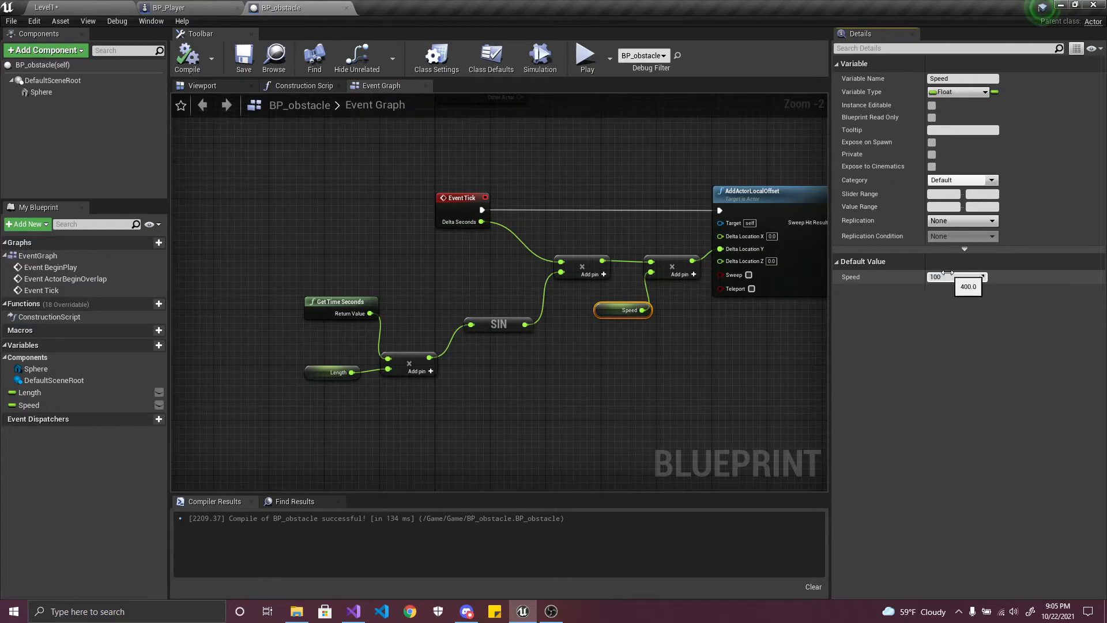
click(332, 372)
click(952, 277)
text(2)
- Compile and save BP_obstacle, play-test Level1 with the defaults matched to BP_obstacle_001, stop and return to BP_obstacle
click(187, 58)
click(243, 57)
click(79, 8)
click(580, 43)
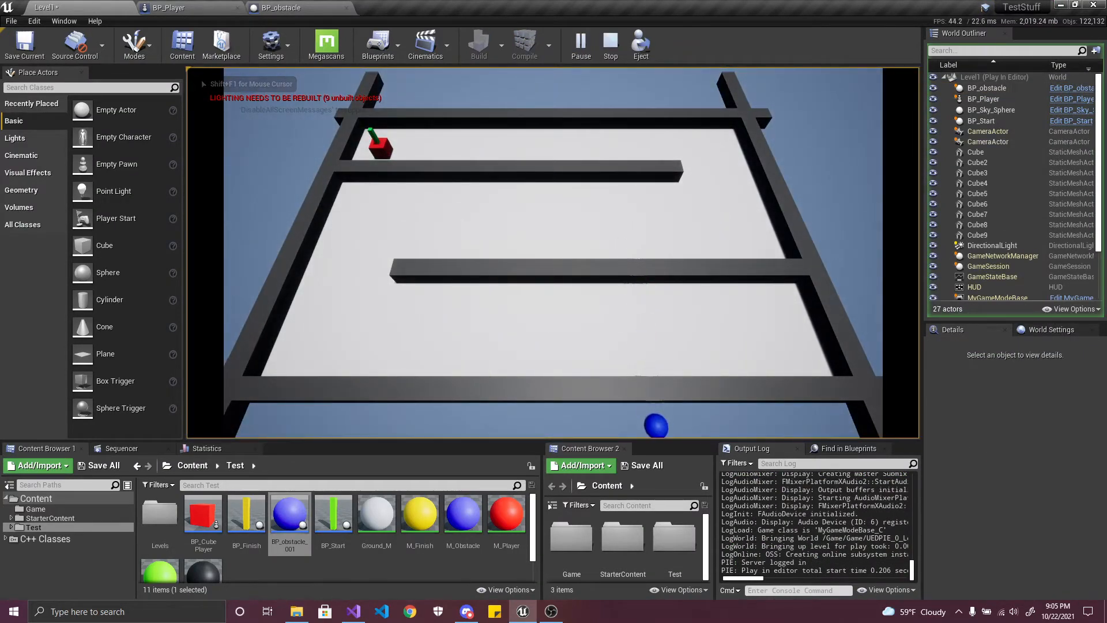
key(Escape)
click(289, 12)
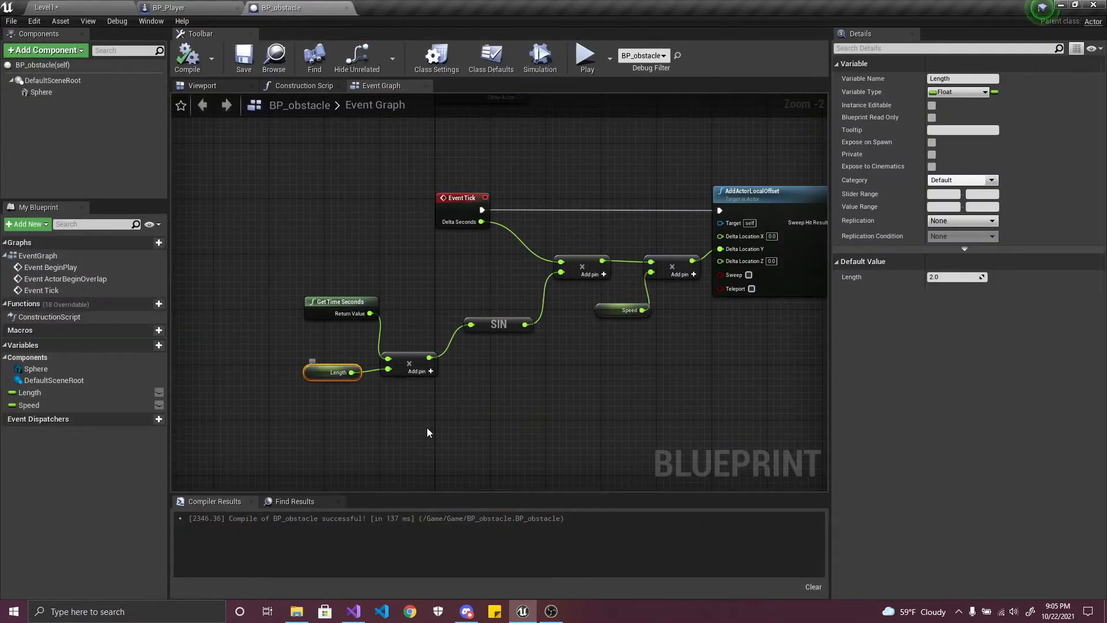
- Set the default value of the Length variable to 5, and compile and save BP_obstacle
click(970, 279)
text(5)
key(Return)
click(187, 57)
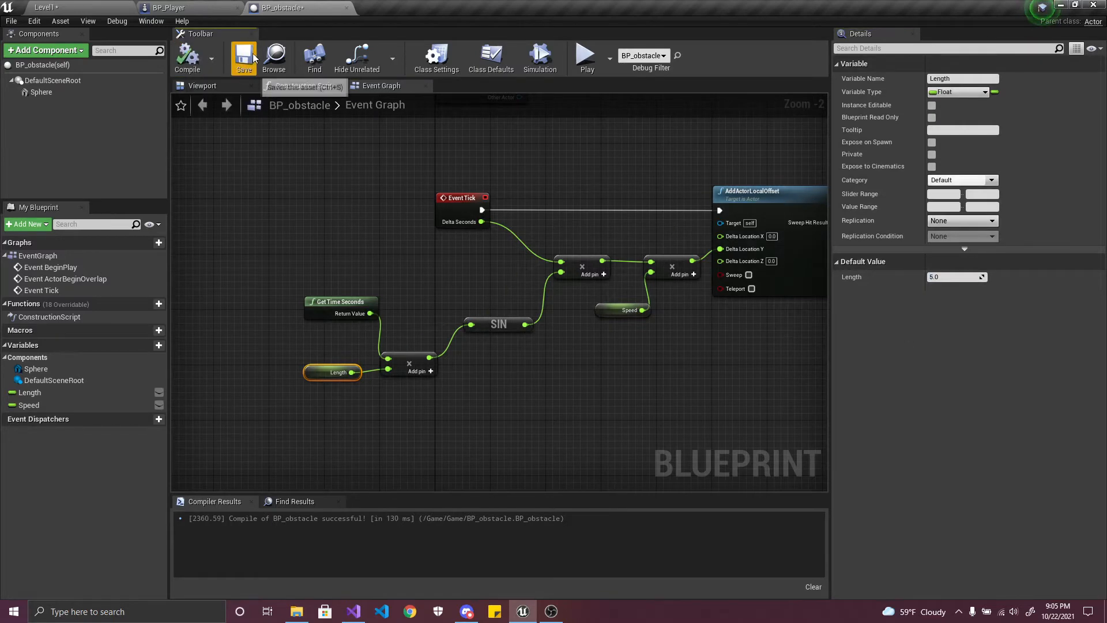
- Play-test Level1 to check the obstacle's travel range with the new Length default, and stop the session
click(80, 8)
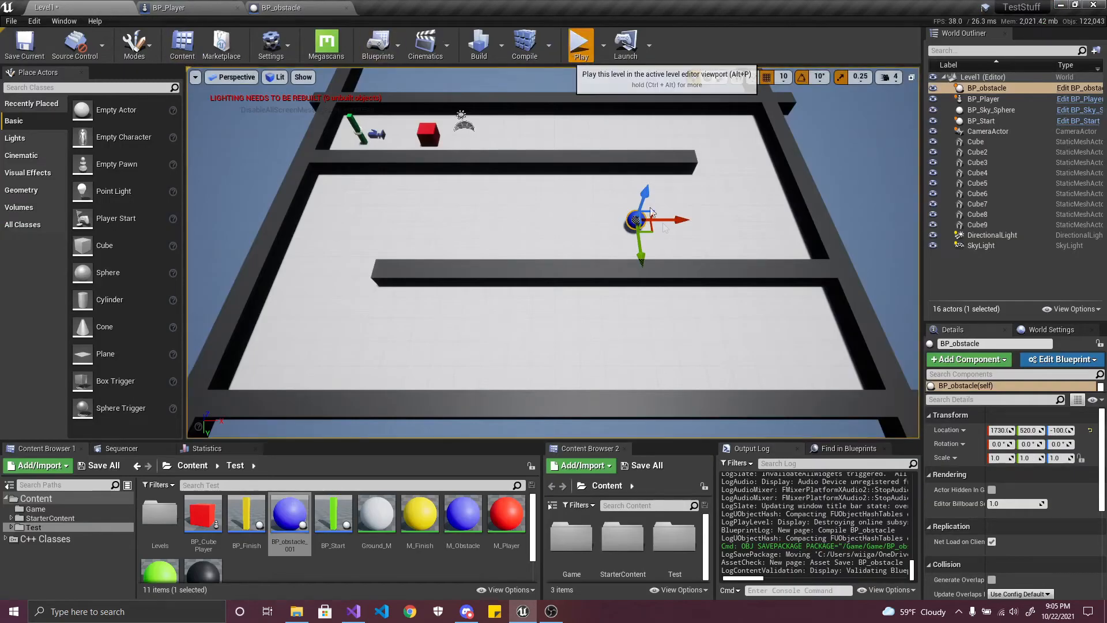
click(583, 43)
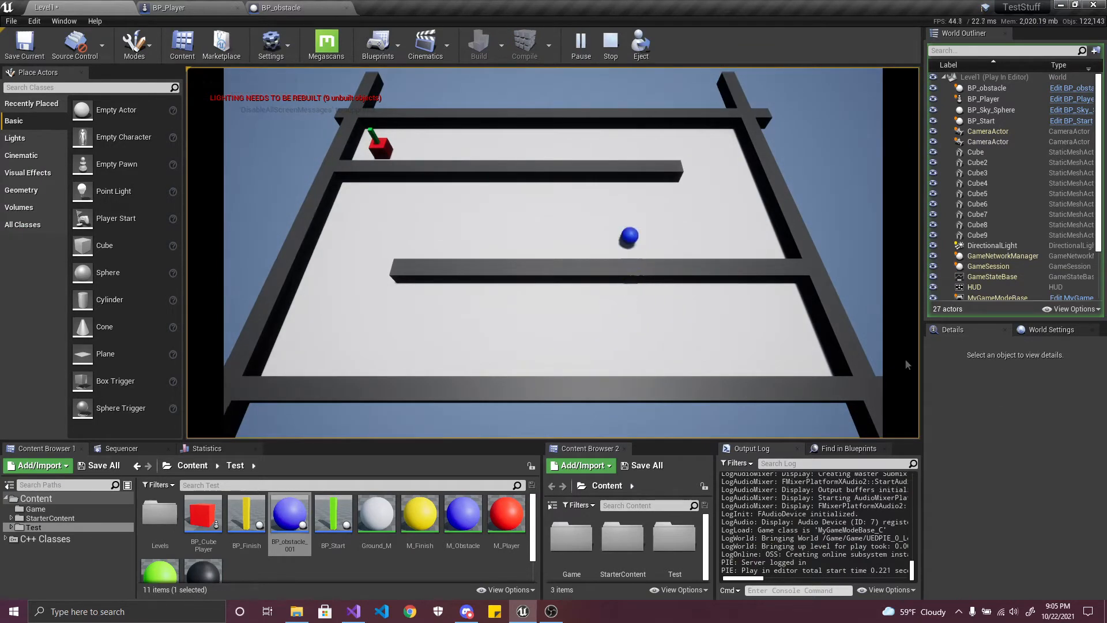
key(Escape)
- Move the BP_obstacle actor along Y to about 290, closer to the upper inner wall, and save all content including Level1
drag(639, 254, 635, 220)
click(99, 466)
click(634, 410)
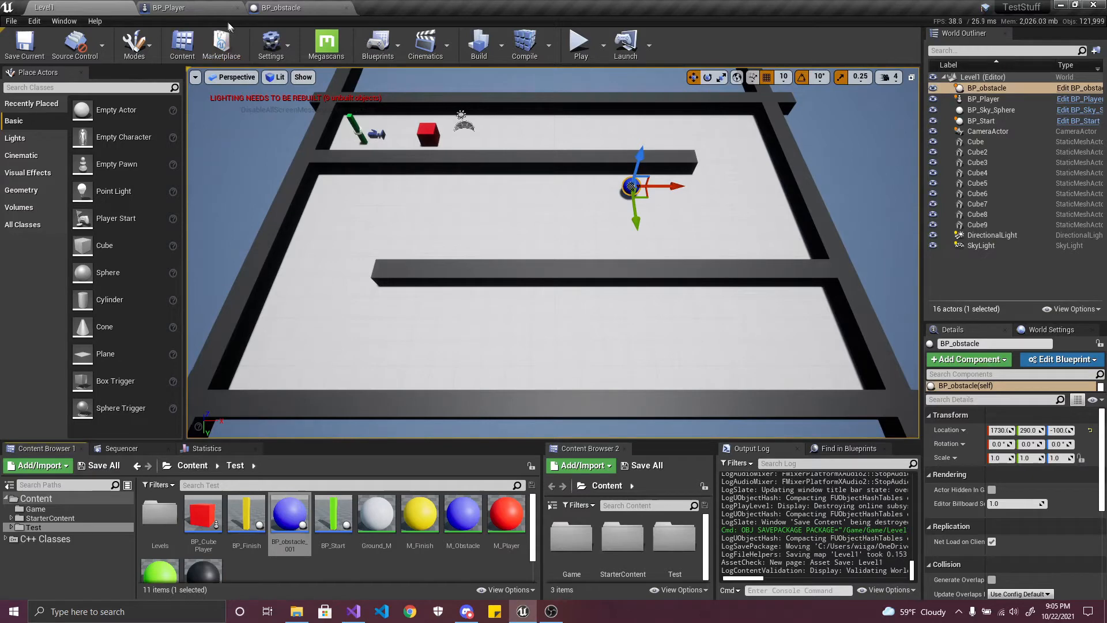
- Return to BP_obstacle and examine the sine movement nodes in its Event Graph
click(201, 10)
click(280, 8)
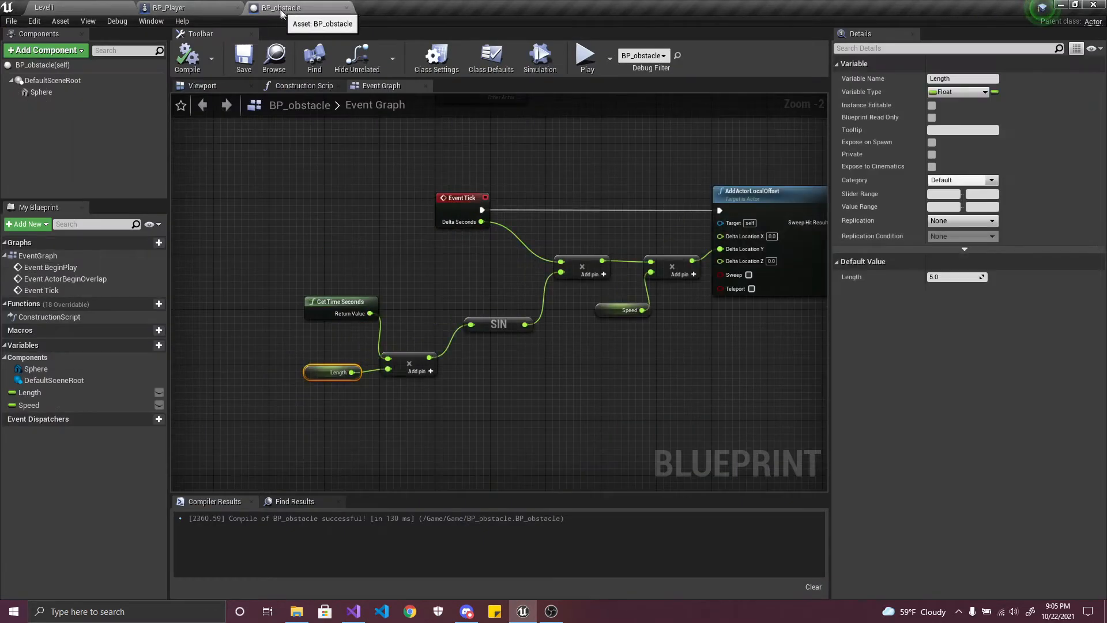
right_drag(540, 358, 481, 359)
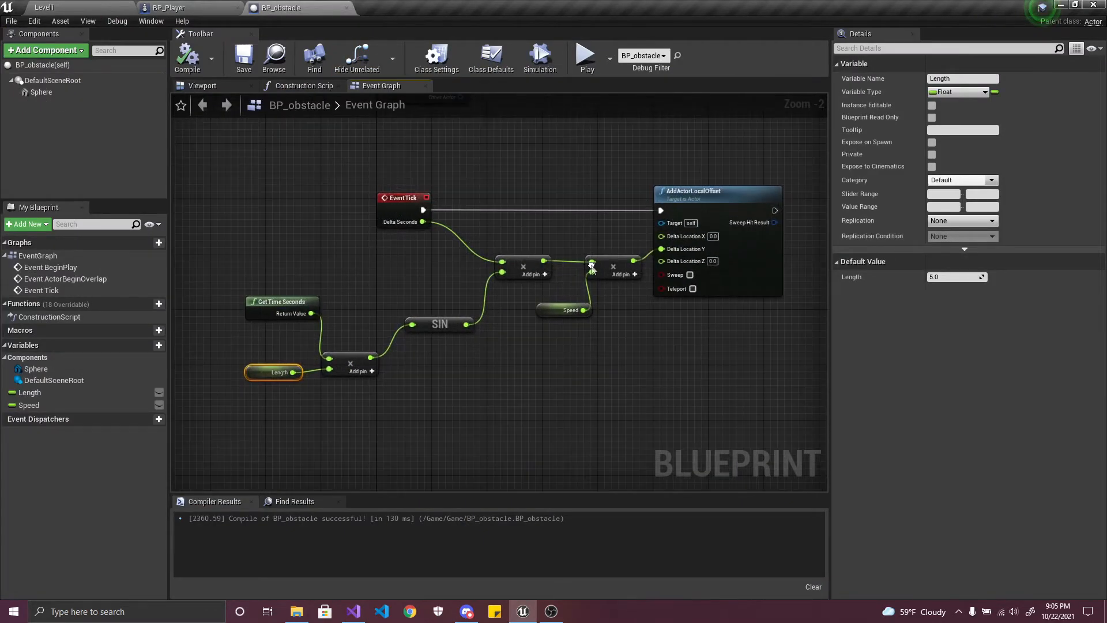
scroll(519, 359, up, 1)
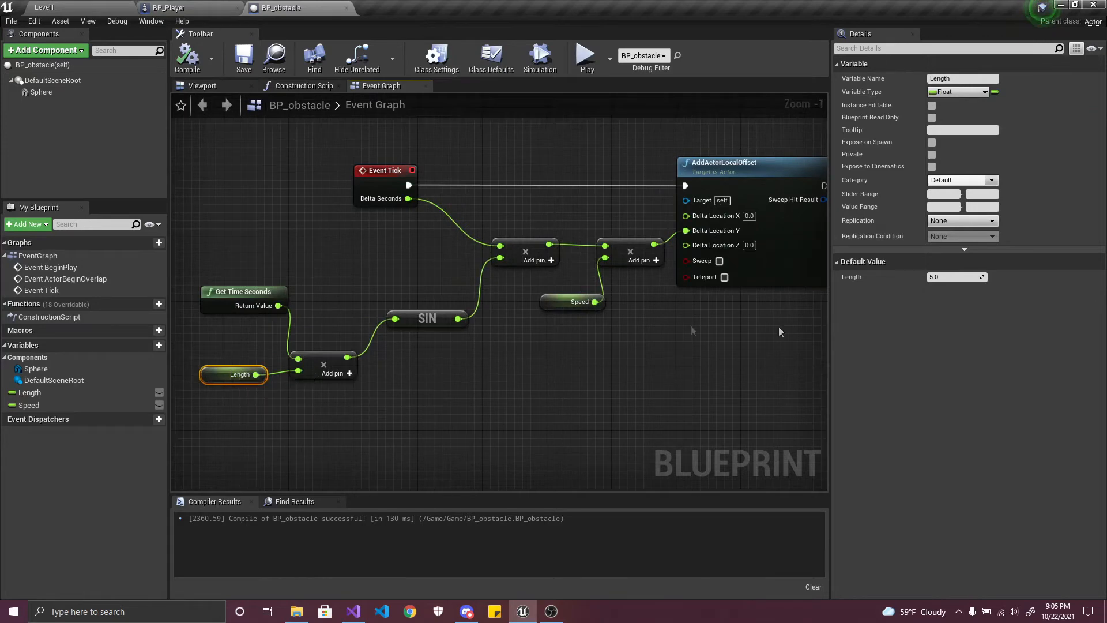
- Play-test Level1 to check the obstacle's motion from its new position, and stop the session
click(87, 7)
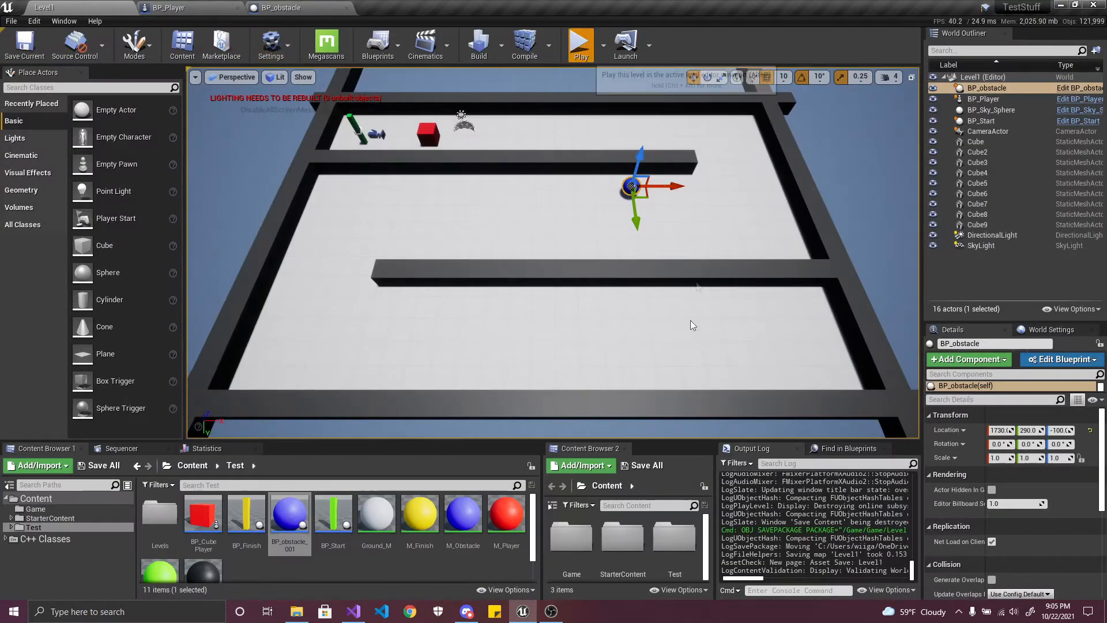
click(582, 45)
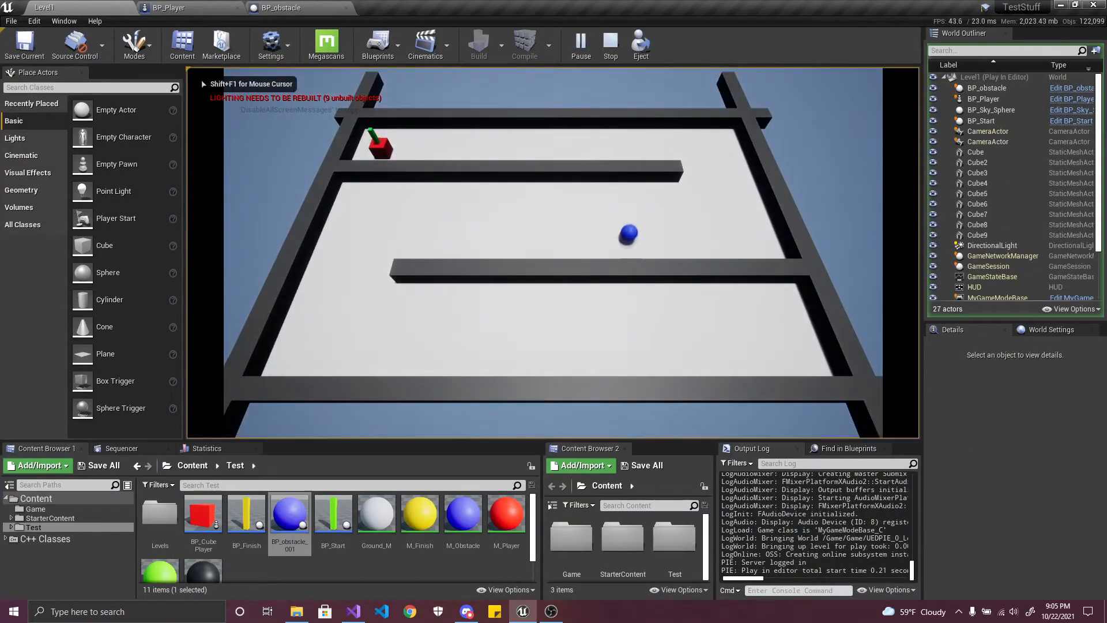
key(Escape)
- Set the default value of the Speed variable to 2000, and compile and save BP_obstacle
click(346, 8)
click(570, 302)
click(938, 276)
click(935, 278)
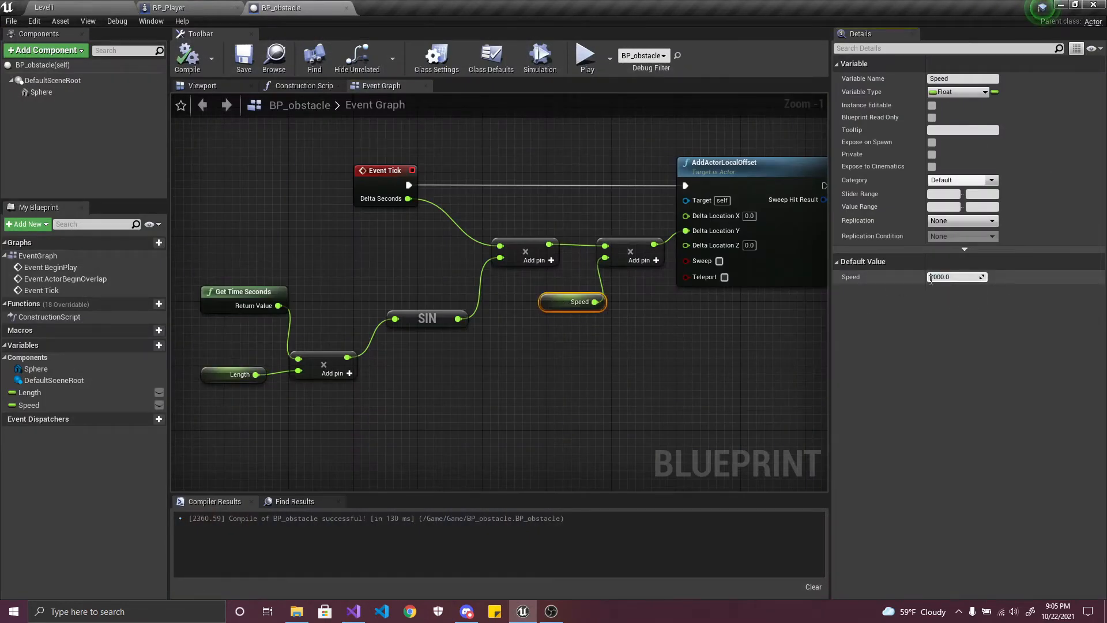
key(BackSpace)
text(2)
key(Return)
click(187, 56)
click(244, 56)
- Play-test Level1 to check the obstacle's movement with the higher Speed, and stop the session
click(105, 5)
click(579, 43)
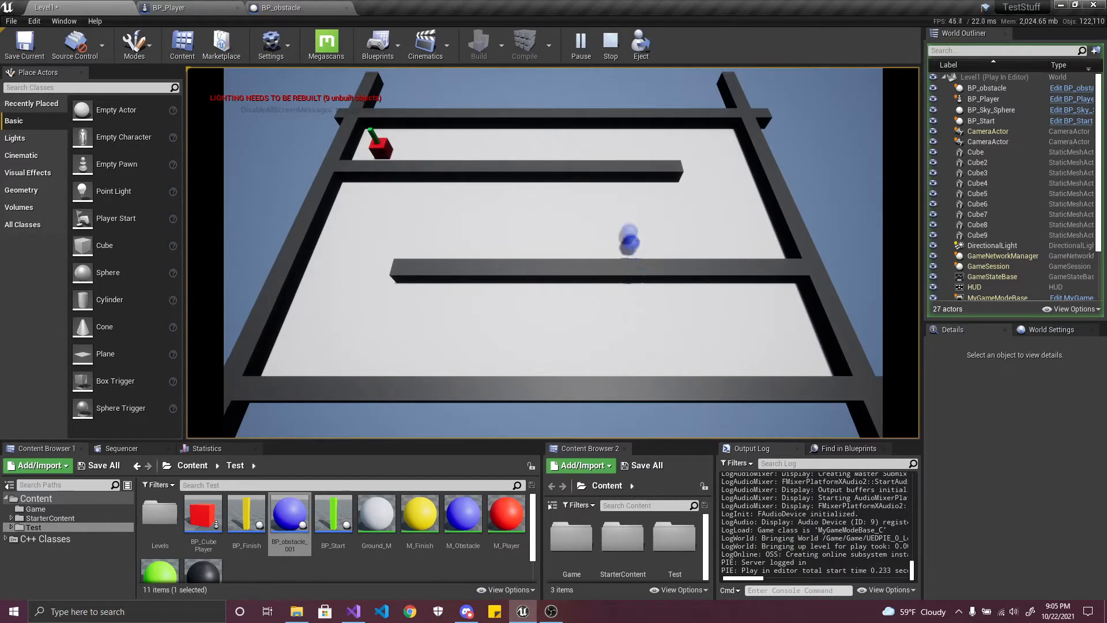
key(Escape)
- Set the default value of the Speed variable in BP_obstacle back to 1000
click(281, 8)
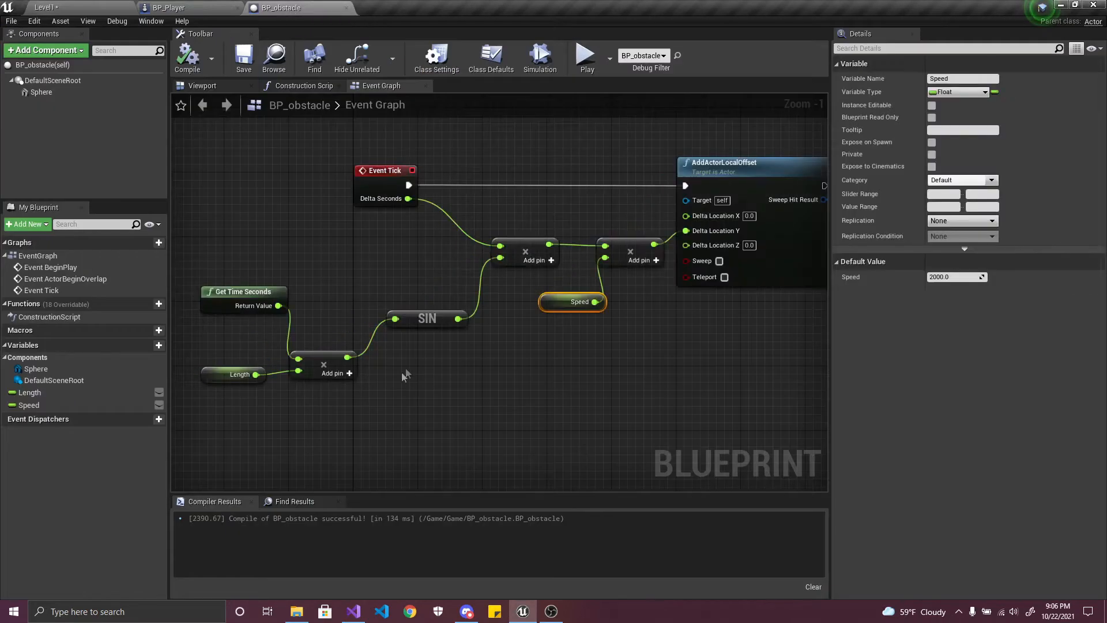
click(946, 277)
text(1000)
key(Return)
- Examine the Get Time Seconds, Length and multiply nodes that feed the SIN node
drag(198, 275, 380, 415)
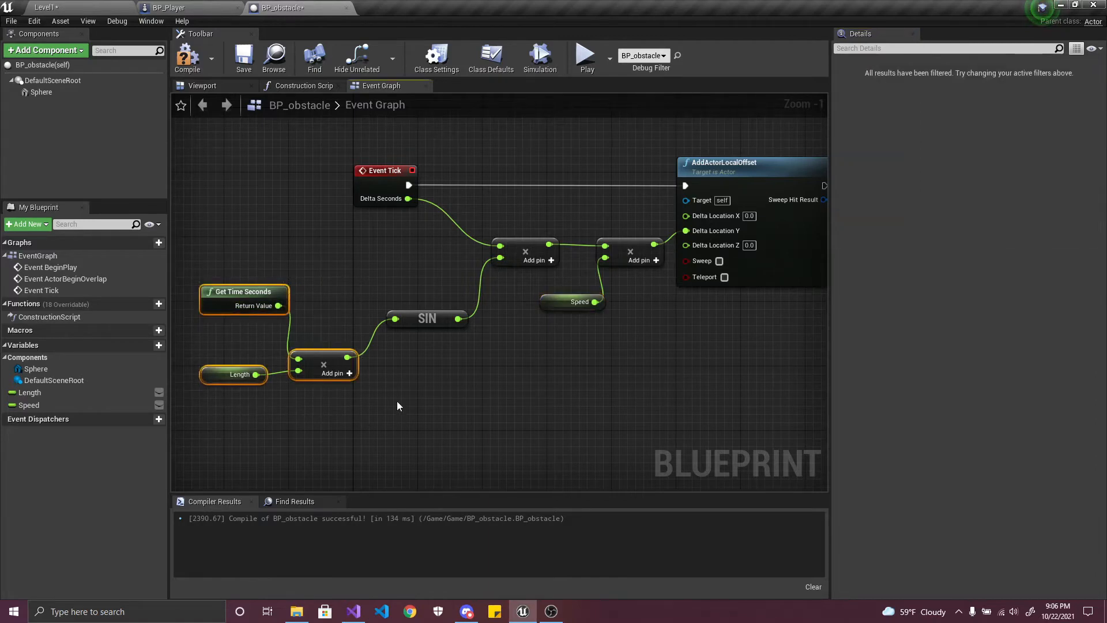
click(217, 376)
right_drag(403, 394, 432, 395)
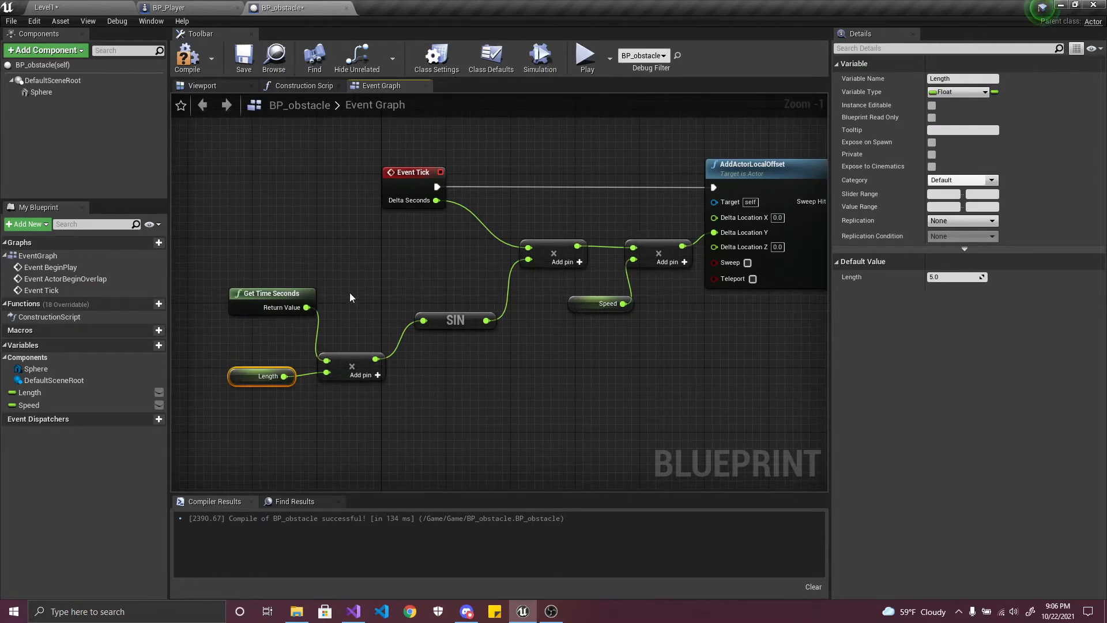
click(266, 294)
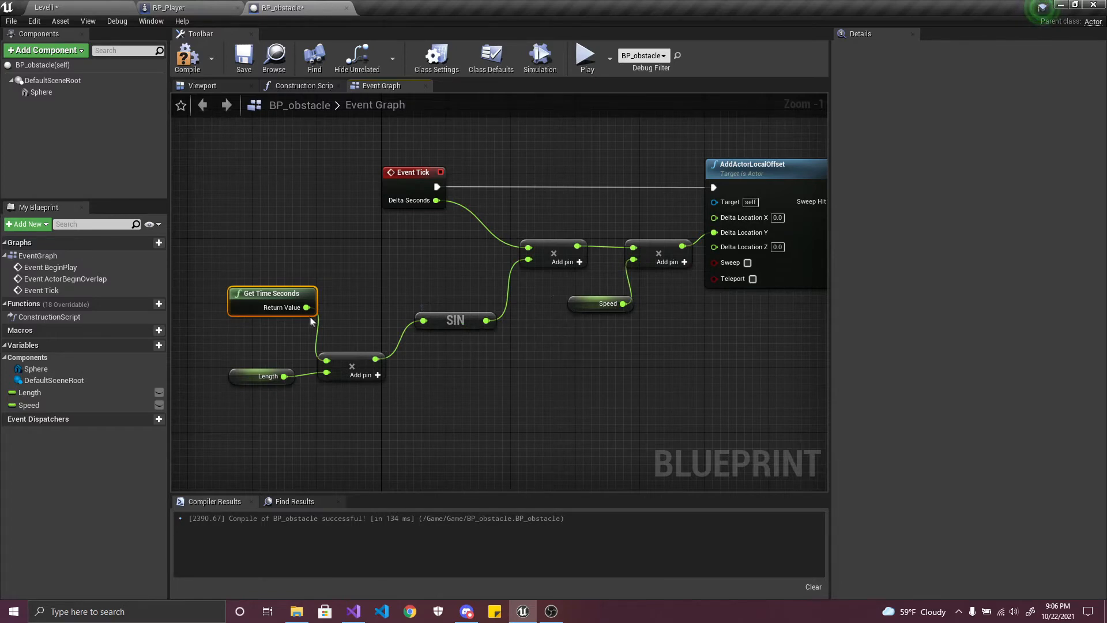
- Try wiring Get Time Seconds directly into the SIN node, undo the connection, and compile and save BP_obstacle
mouse_move(309, 307)
mouse_down()
mouse_move(434, 324)
mouse_move(291, 316)
mouse_move(310, 307)
mouse_up()
click(424, 323)
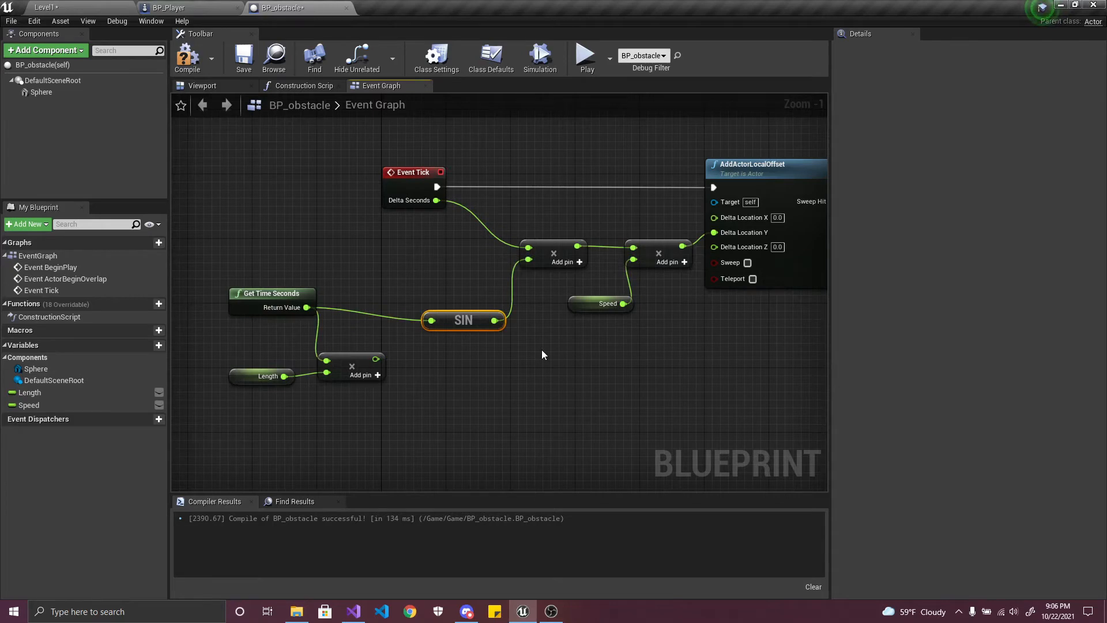
key(ctrl+z)
click(183, 65)
click(243, 60)
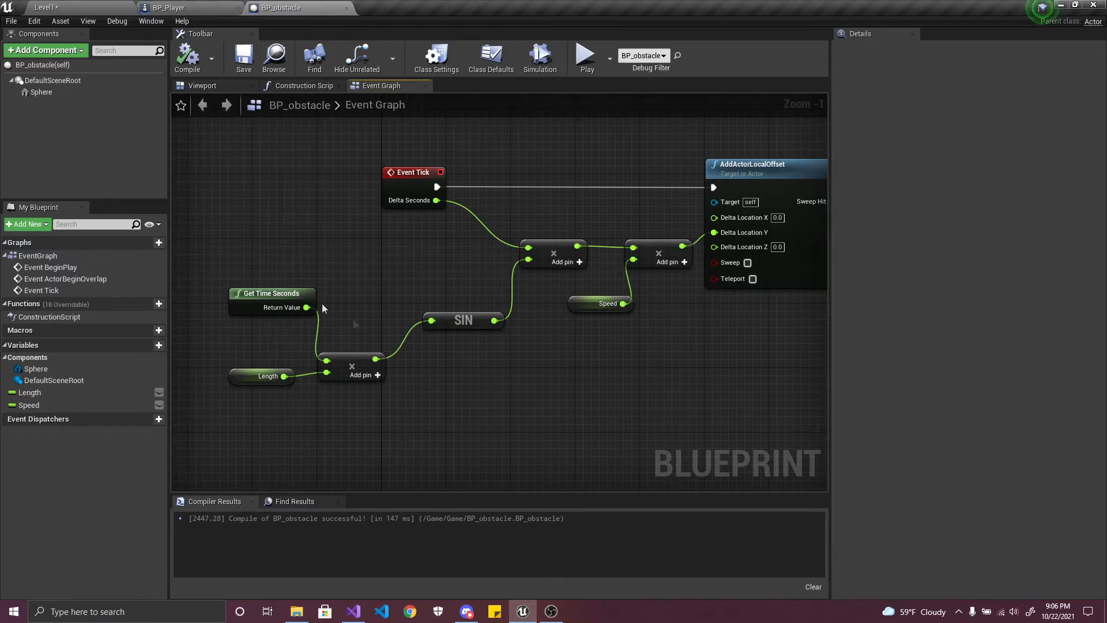
- Examine how Get Time Seconds is multiplied by Length to form the input of the SIN node
click(255, 376)
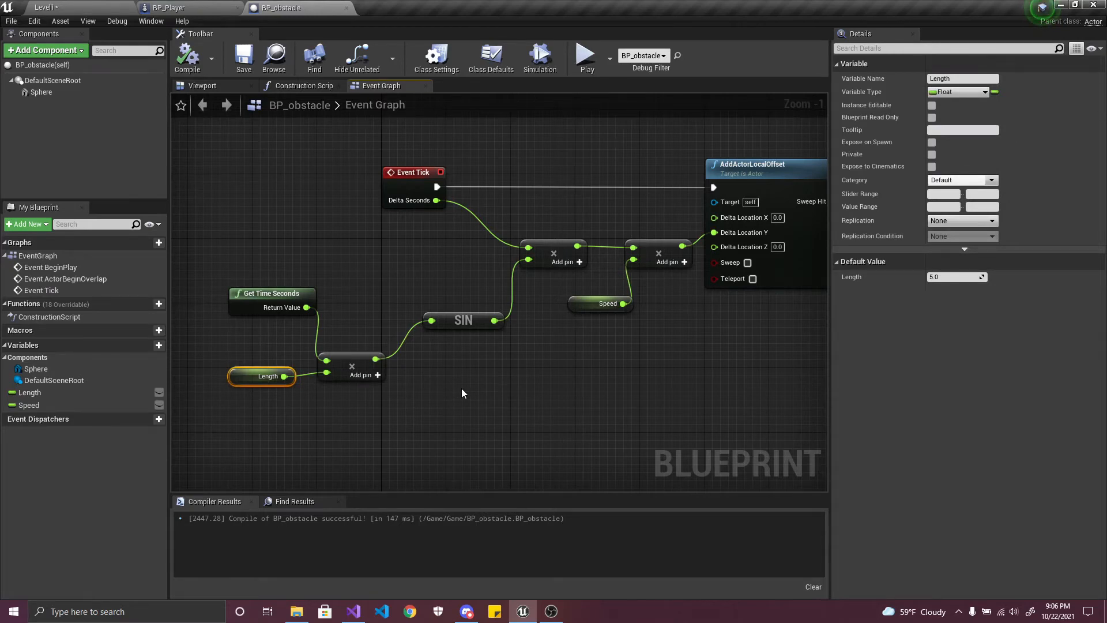
click(343, 372)
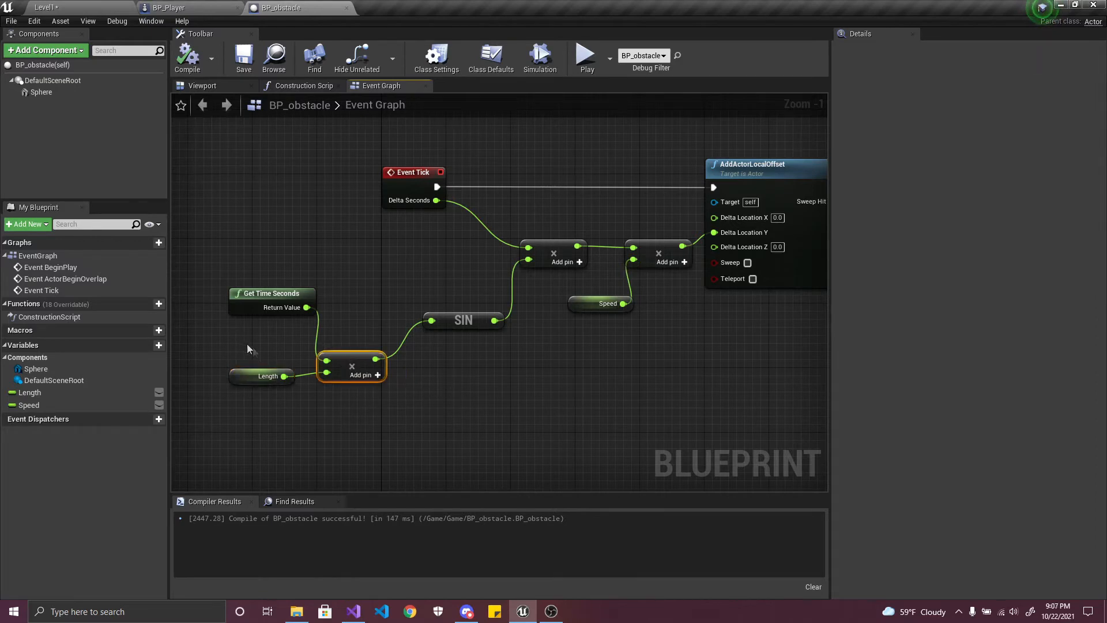
drag(230, 251, 411, 400)
click(411, 400)
drag(211, 255, 396, 428)
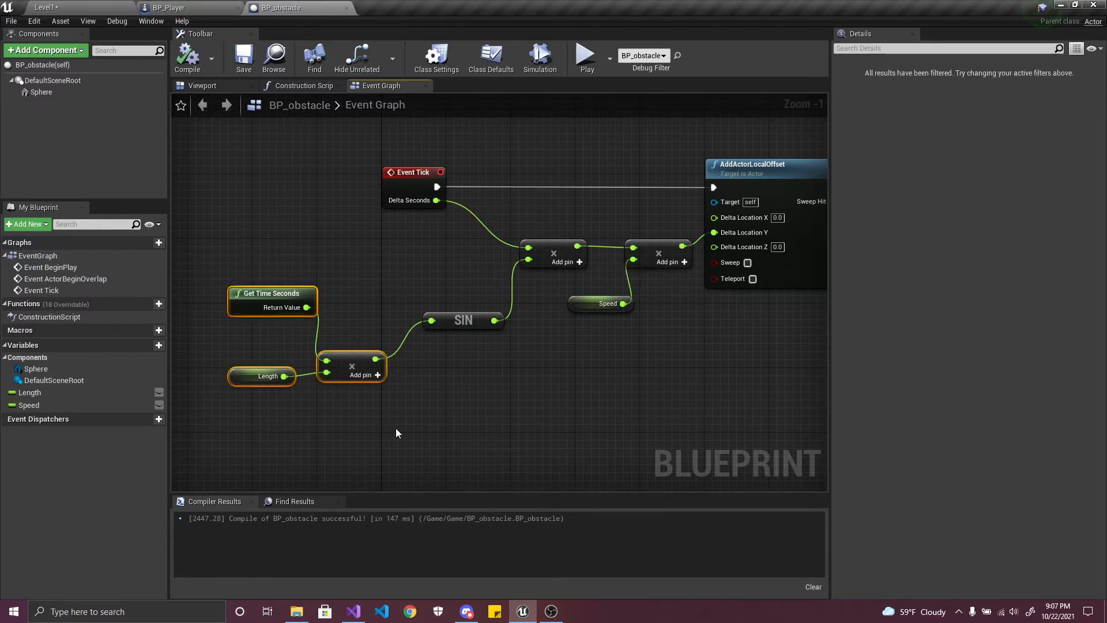
click(431, 403)
drag(230, 251, 394, 413)
- Move the SIN node closer to the time multiplication node, review the Speed and Length variables, and save BP_obstacle
drag(442, 324, 428, 321)
click(497, 338)
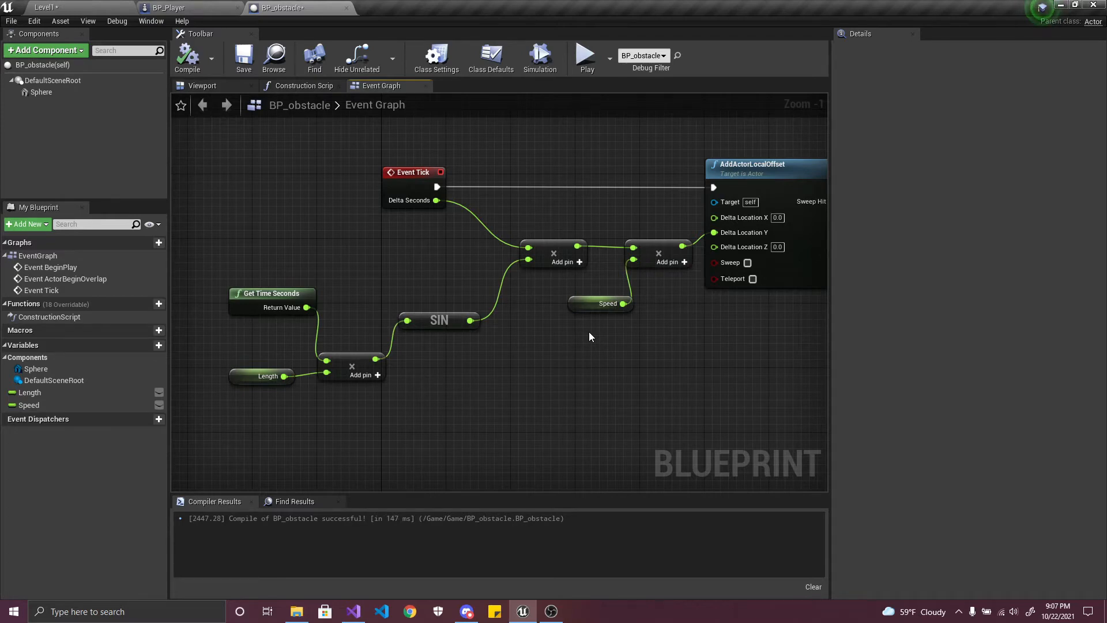
click(602, 304)
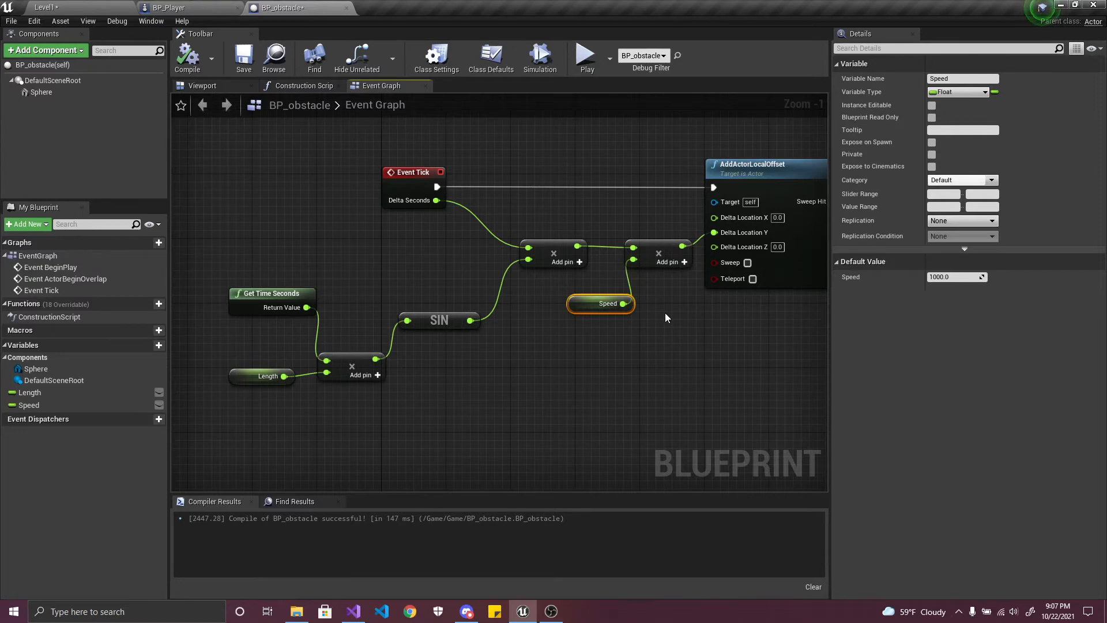
click(238, 374)
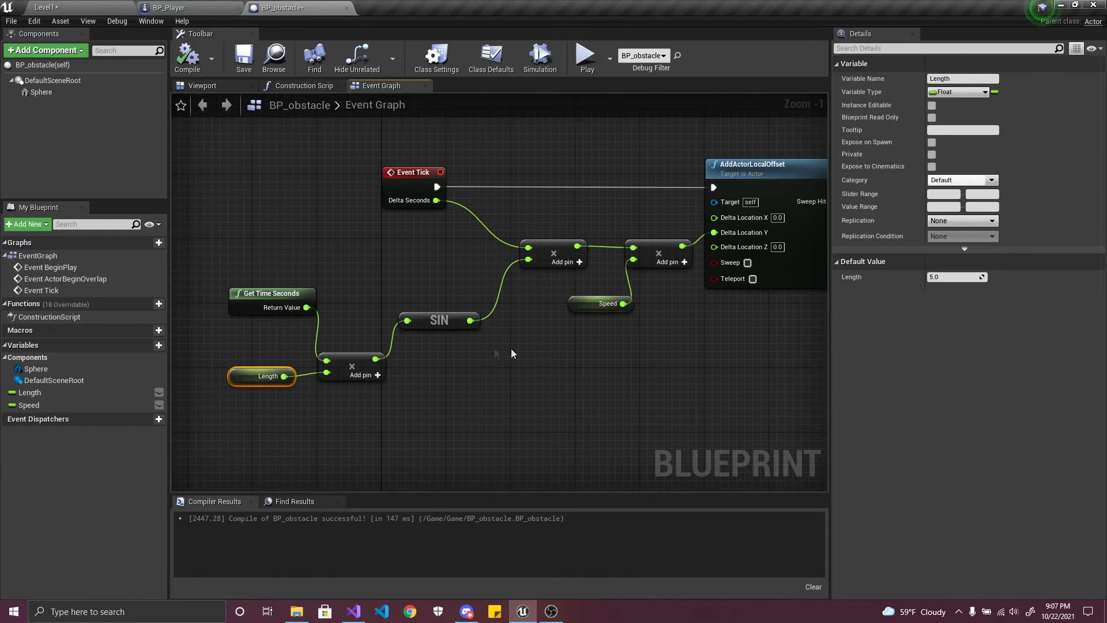
click(587, 305)
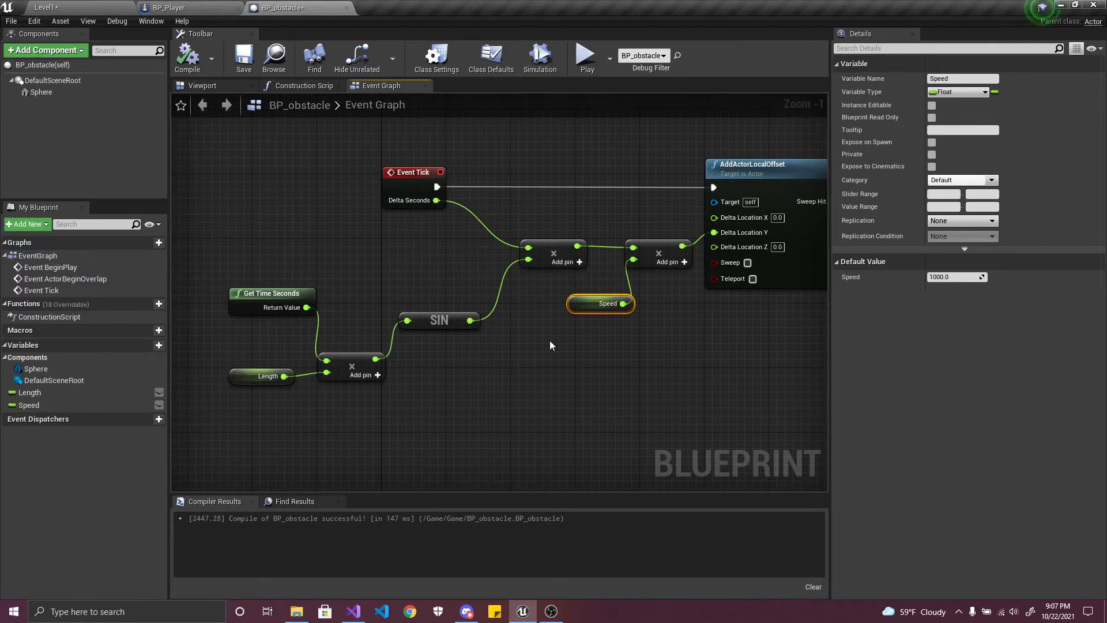
click(244, 56)
- Set the default value of the Length variable to 10, and compile and save BP_obstacle
click(269, 311)
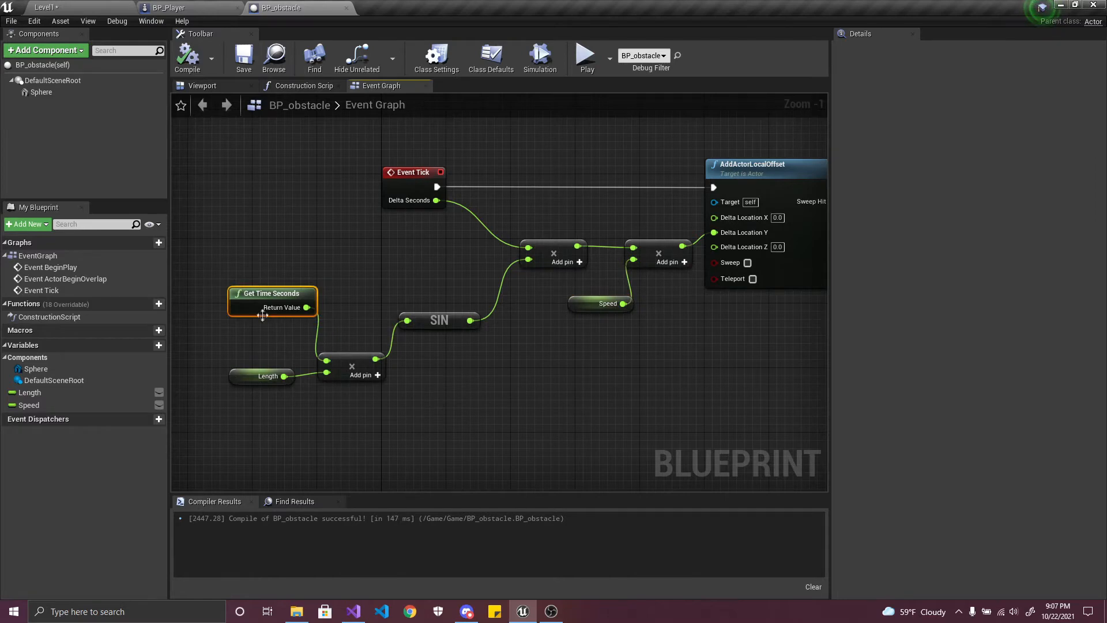
click(260, 376)
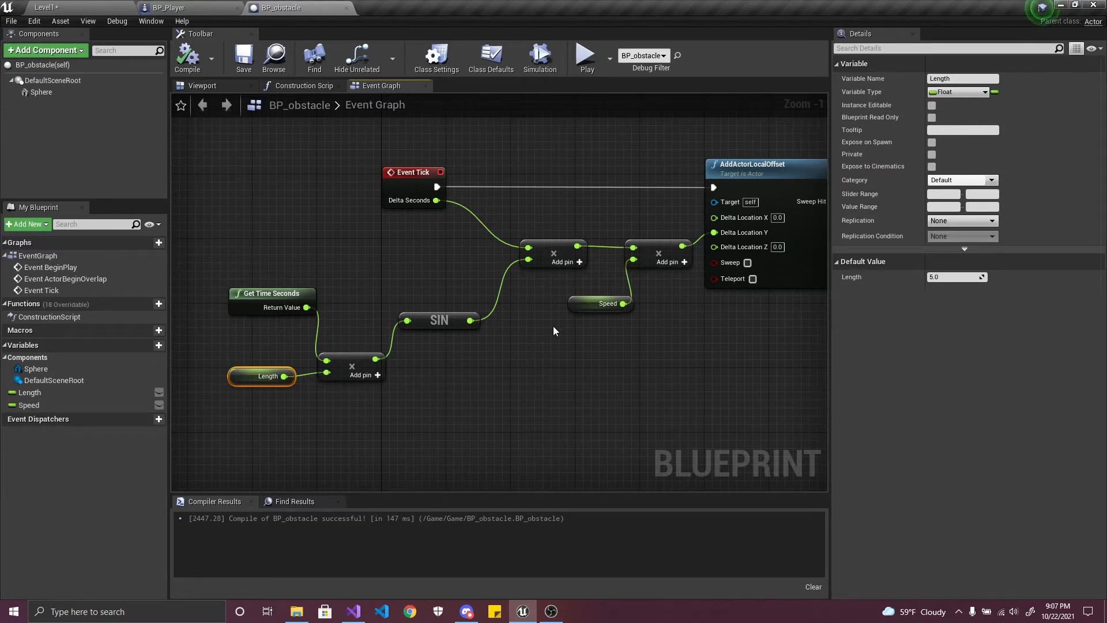
click(604, 305)
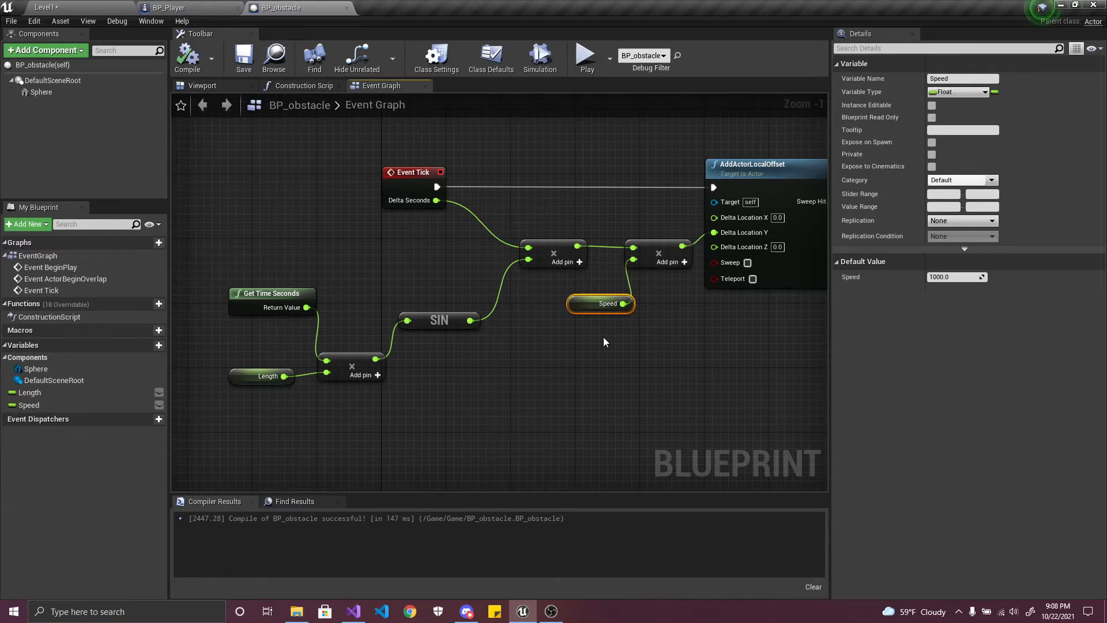
click(250, 376)
click(971, 276)
text(10)
click(185, 62)
click(243, 60)
- Play-test Level1 to check the obstacle's oscillation with the new Length value, and stop the session
click(109, 8)
click(587, 53)
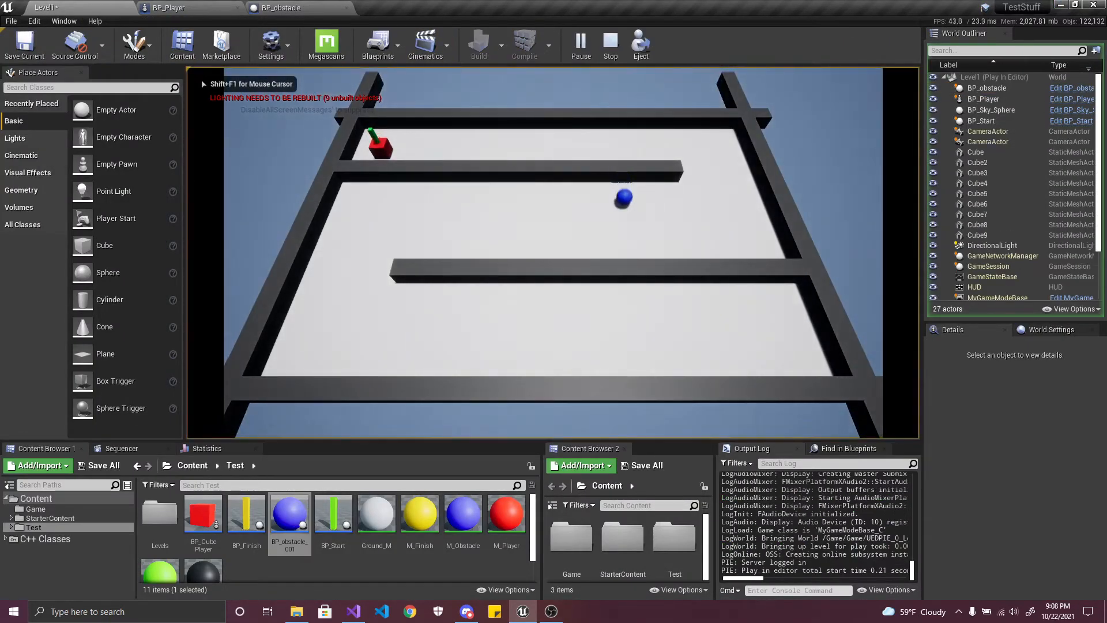
key(Escape)
- Set the default value of the Speed variable to 2000, and compile and save BP_obstacle
click(281, 7)
click(584, 304)
click(931, 277)
drag(921, 277, 916, 277)
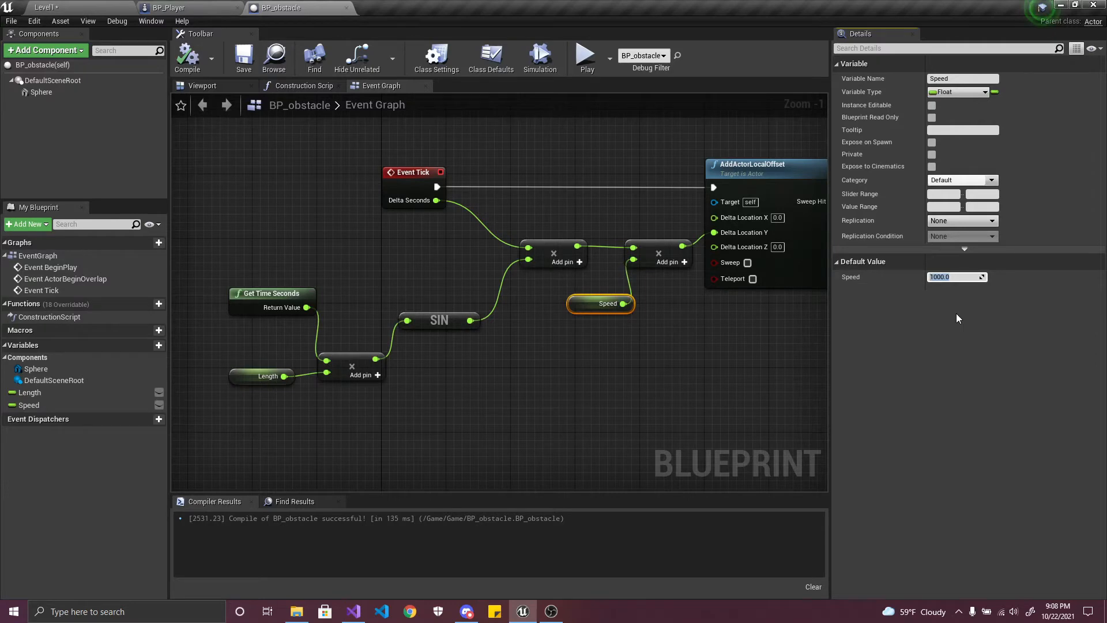
text(2000)
key(Return)
click(189, 63)
click(243, 58)
- Play-test Level1 to check the obstacle's travel with the changed Speed default, and stop the session
click(64, 8)
click(582, 49)
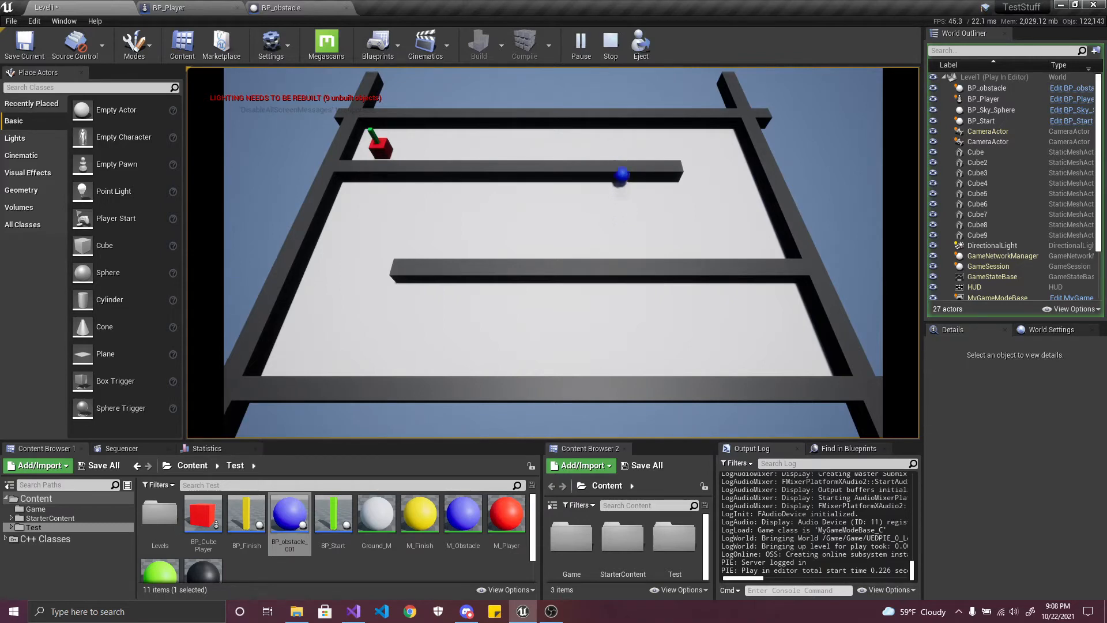
key(Escape)
- Rename the Speed variable in BP_obstacle as Amplitude
click(323, 8)
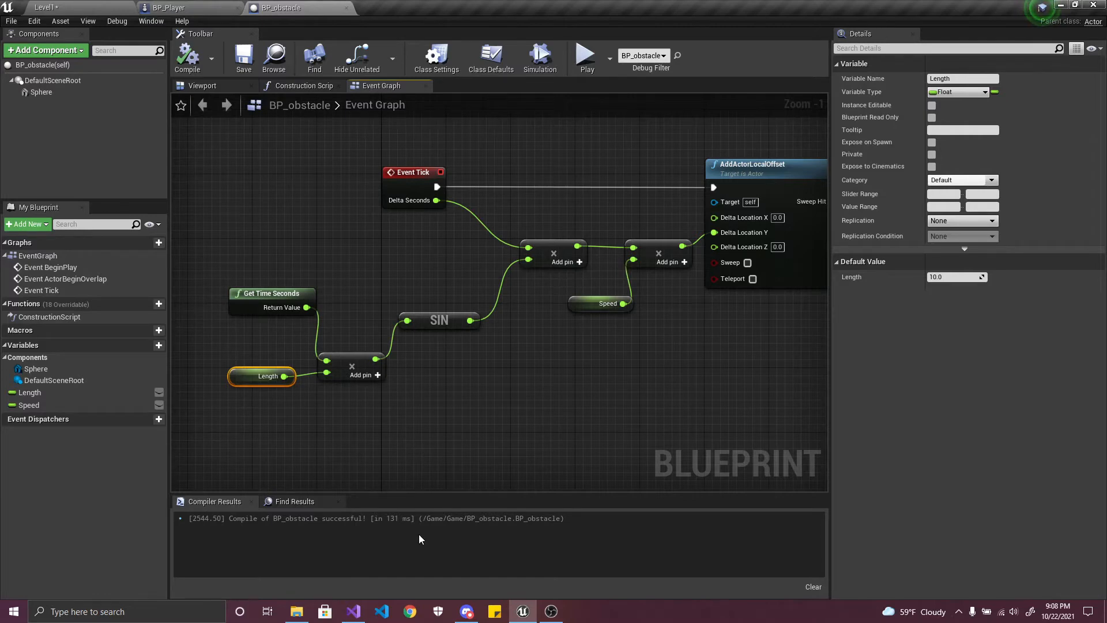
click(962, 79)
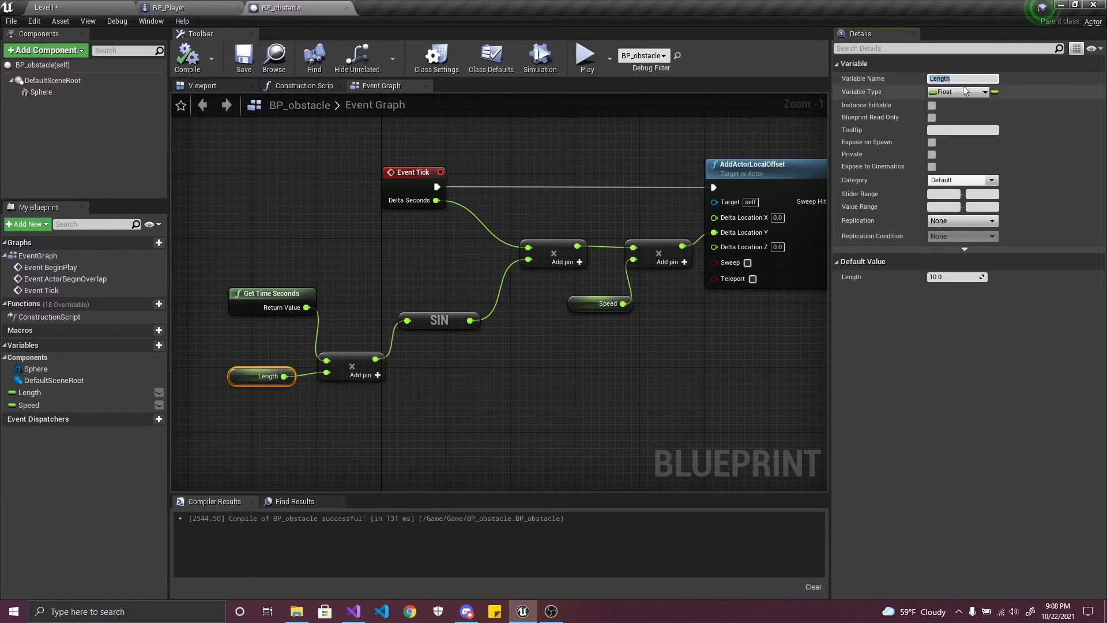
click(580, 303)
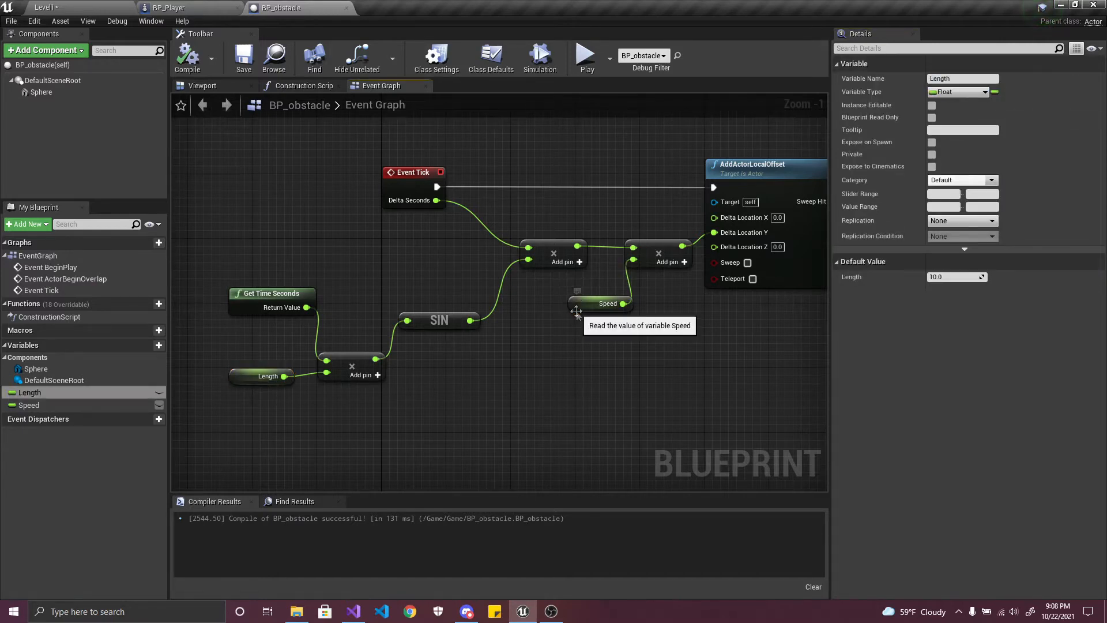
double_click(955, 78)
click(955, 79)
double_click(954, 78)
text(Am)
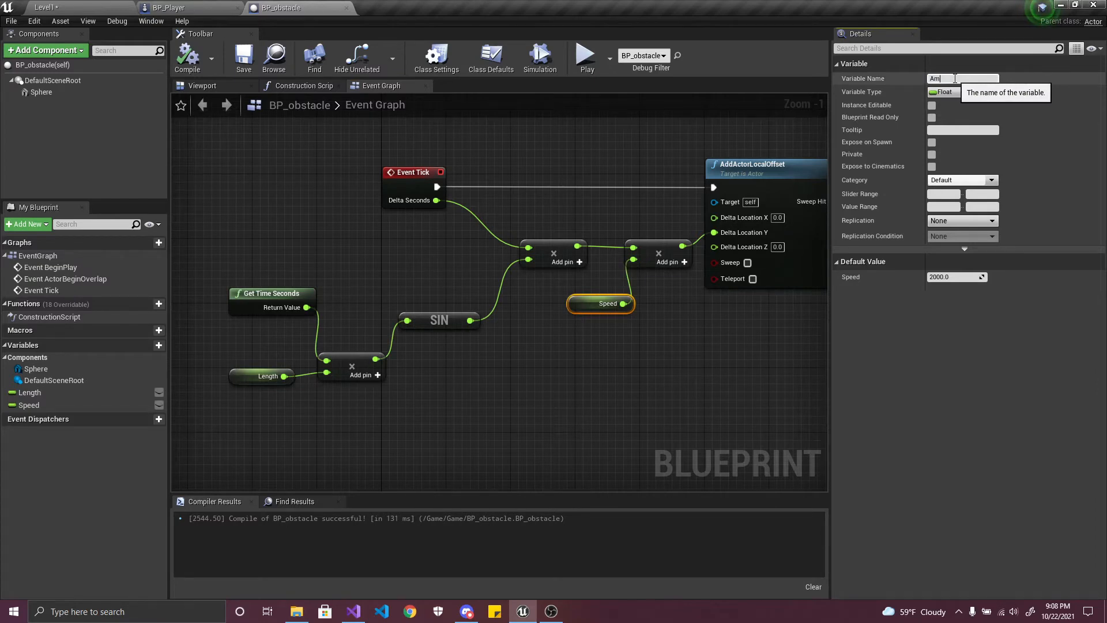
text(plitude)
key(Return)
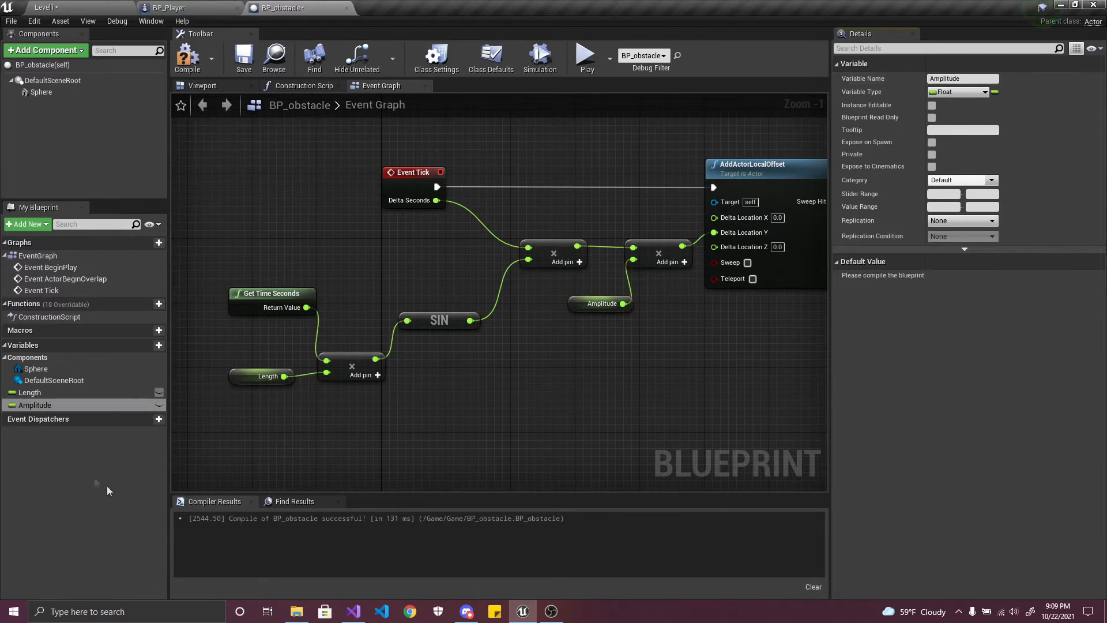
- Rename the Length variable as AngularFreq, and compile and save BP_obstacle
click(262, 376)
click(961, 78)
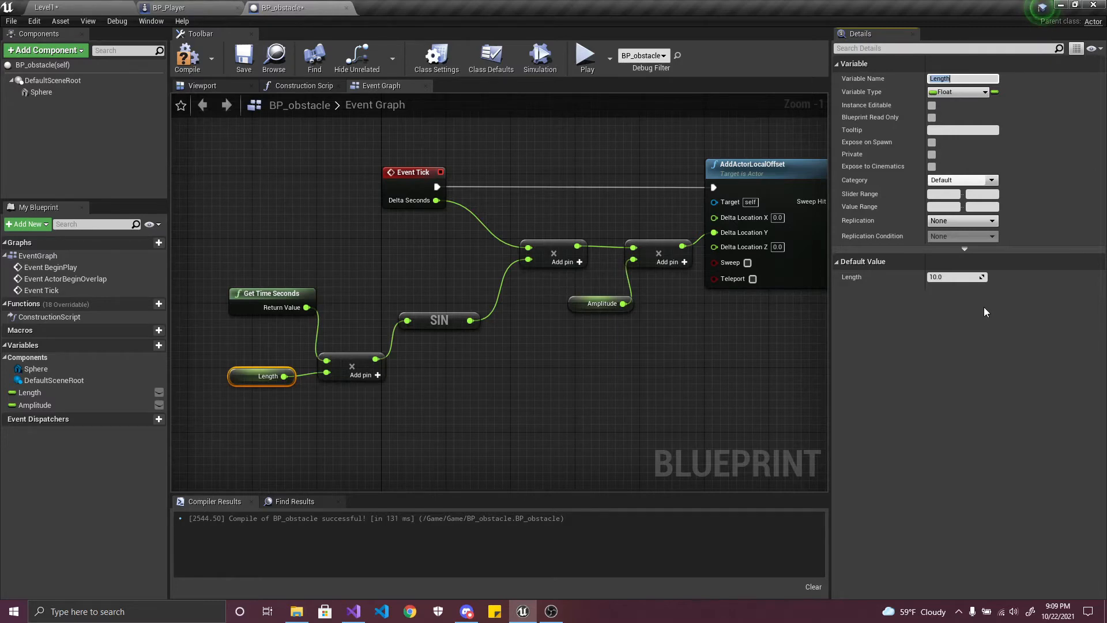
text(S)
key(BackSpace)
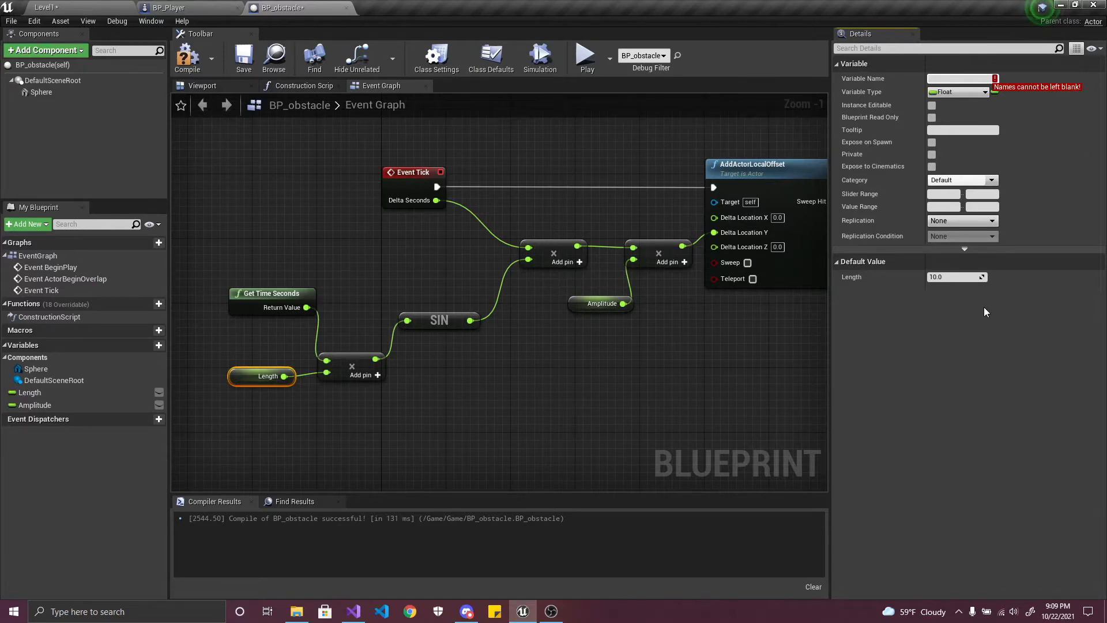
text(Angular )
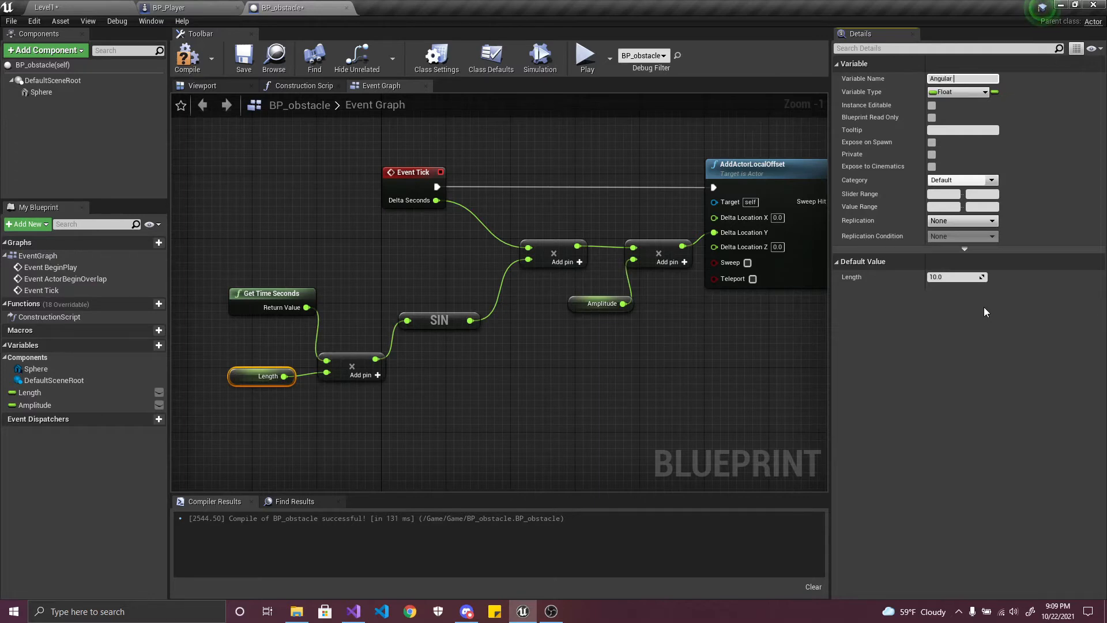
text(req)
key(Return)
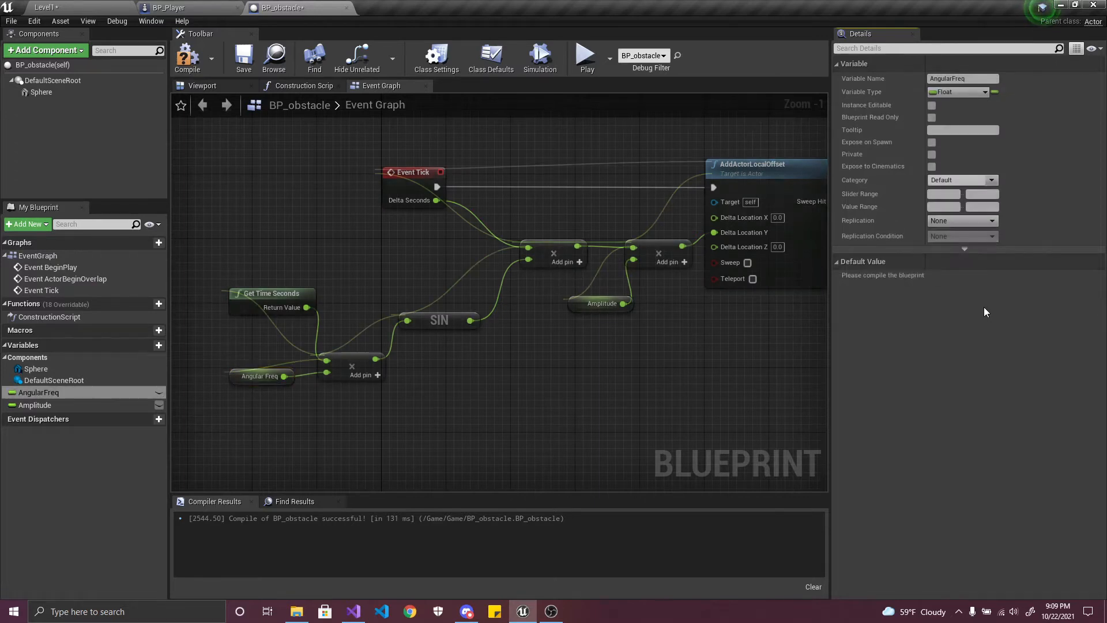
click(188, 58)
click(243, 57)
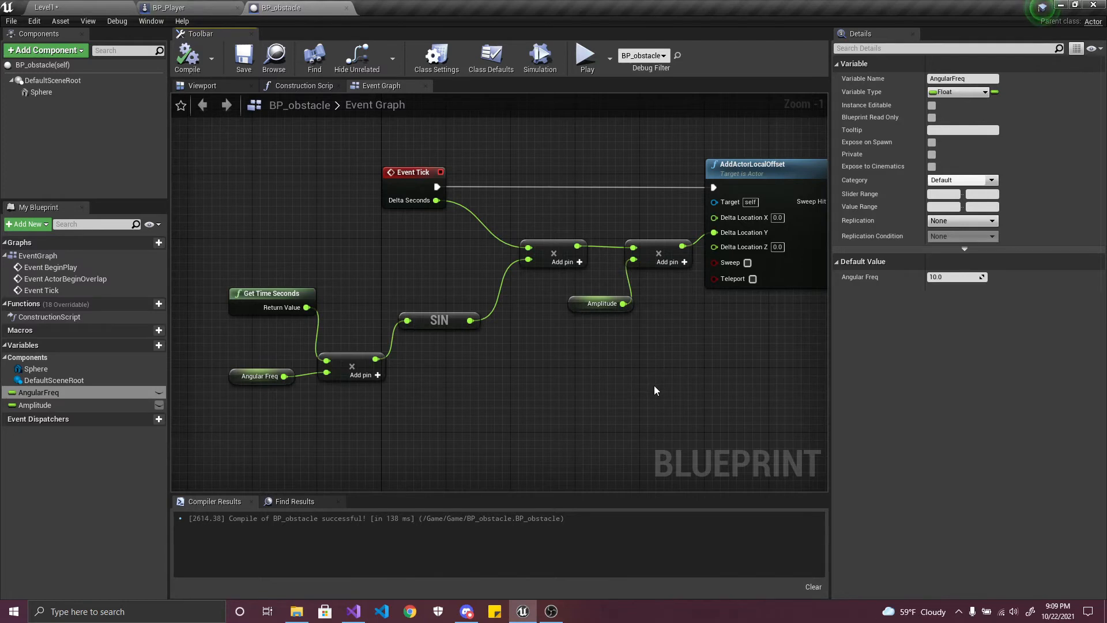
- Return to Level1 and save its pending changes
right_drag(671, 386, 620, 383)
click(46, 7)
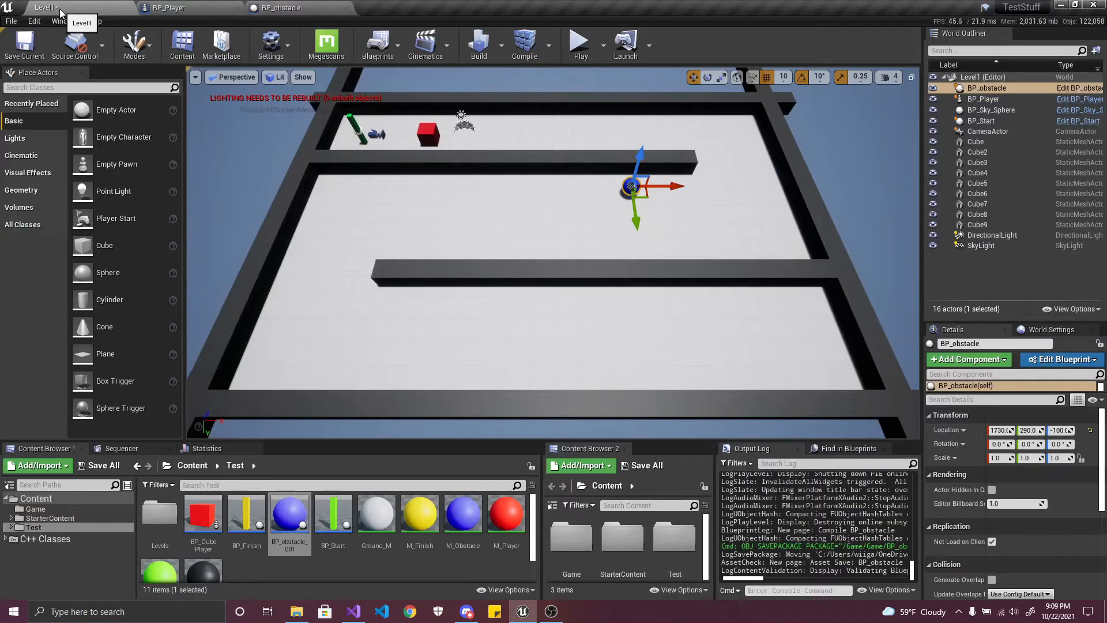
click(646, 412)
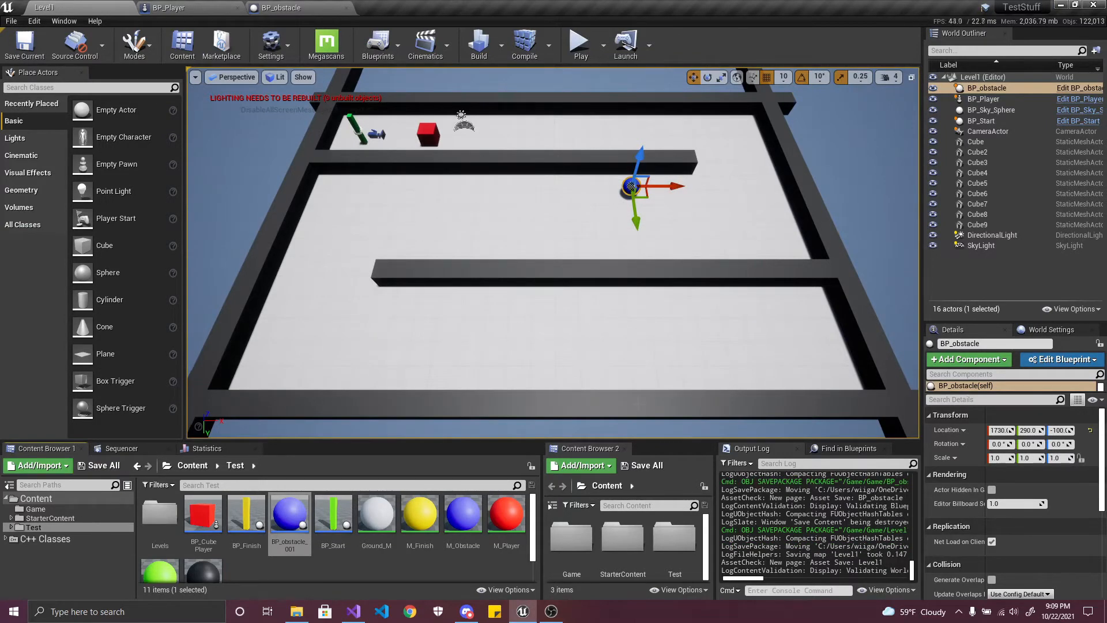
- Play-test Level1 to watch the obstacle's movement, stop the session, and return to the BP_obstacle event graph
click(582, 45)
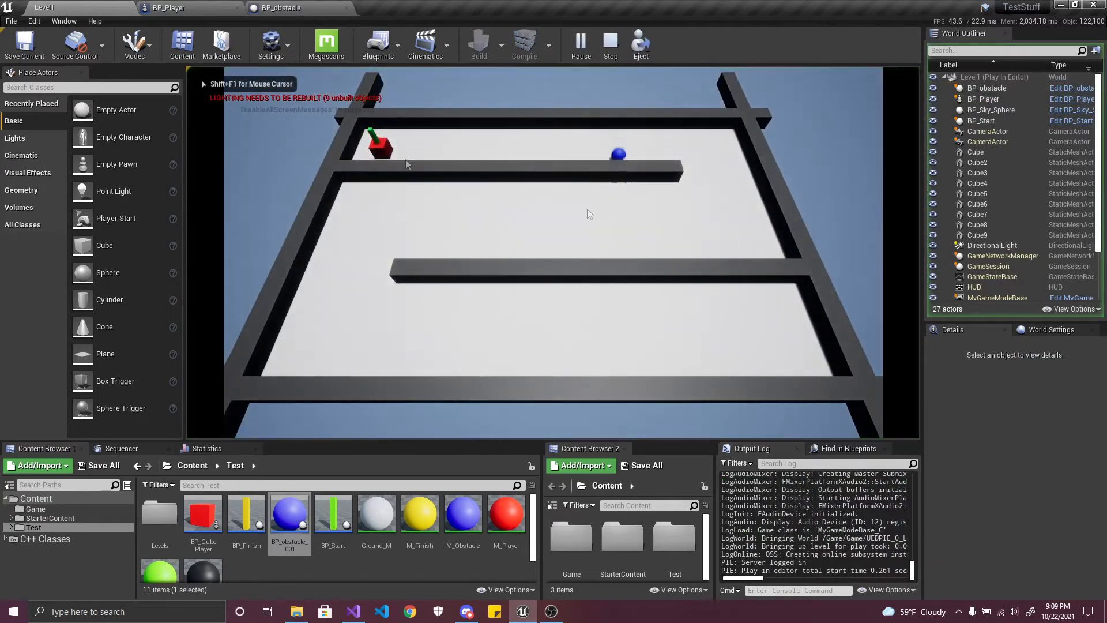
key(Escape)
click(317, 8)
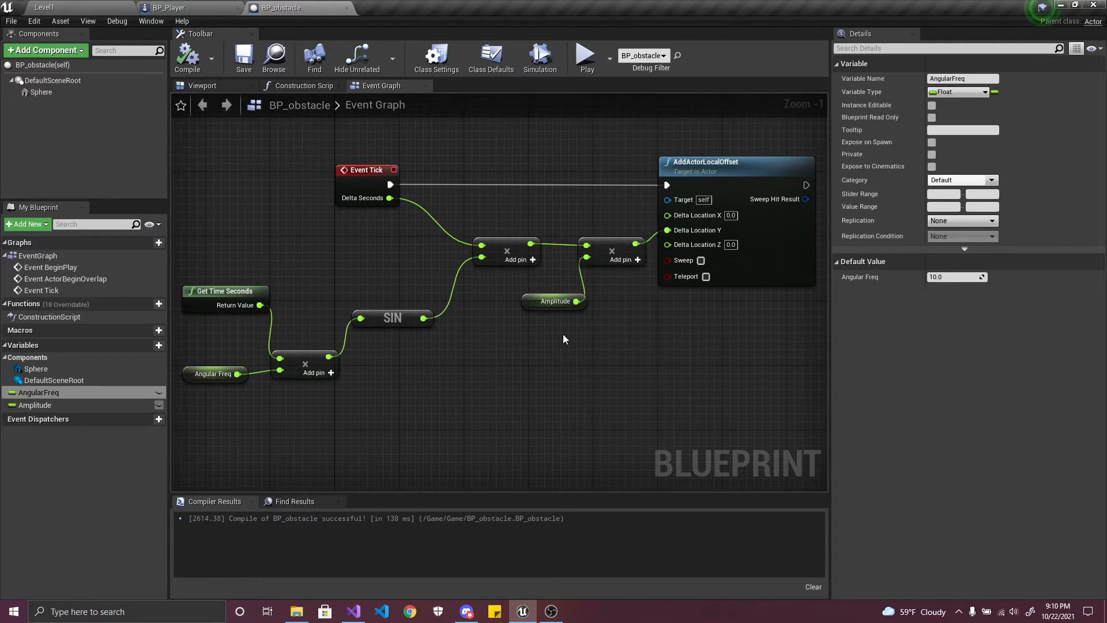
scroll(548, 406, down, 1)
scroll(547, 404, up, 1)
- Set the AngularFreq variable's default value to 2
click(943, 278)
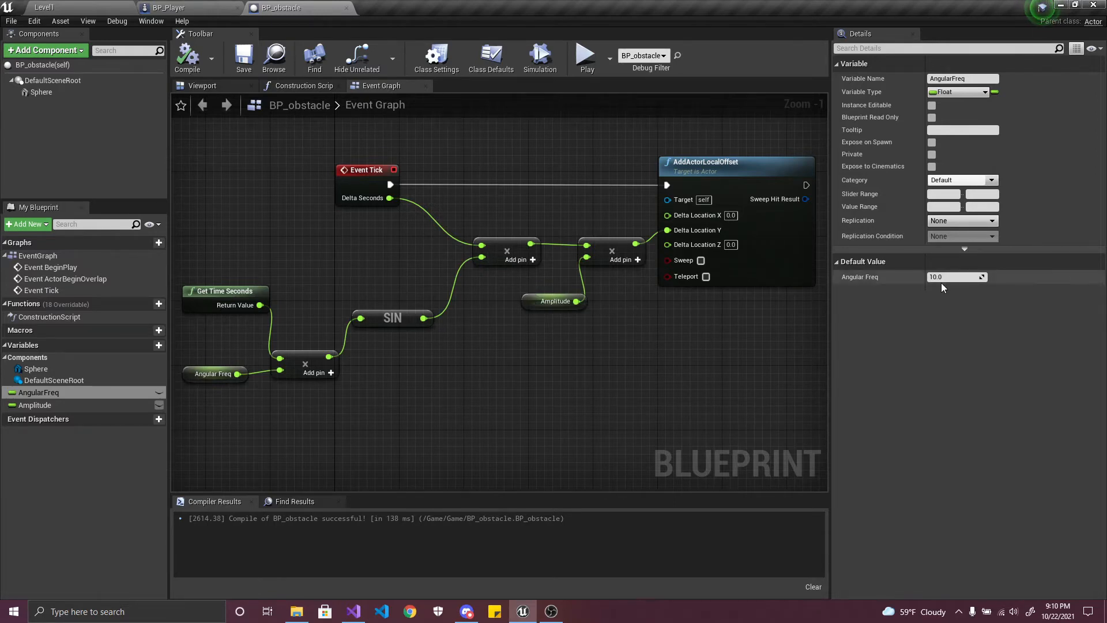
text(2)
key(Return)
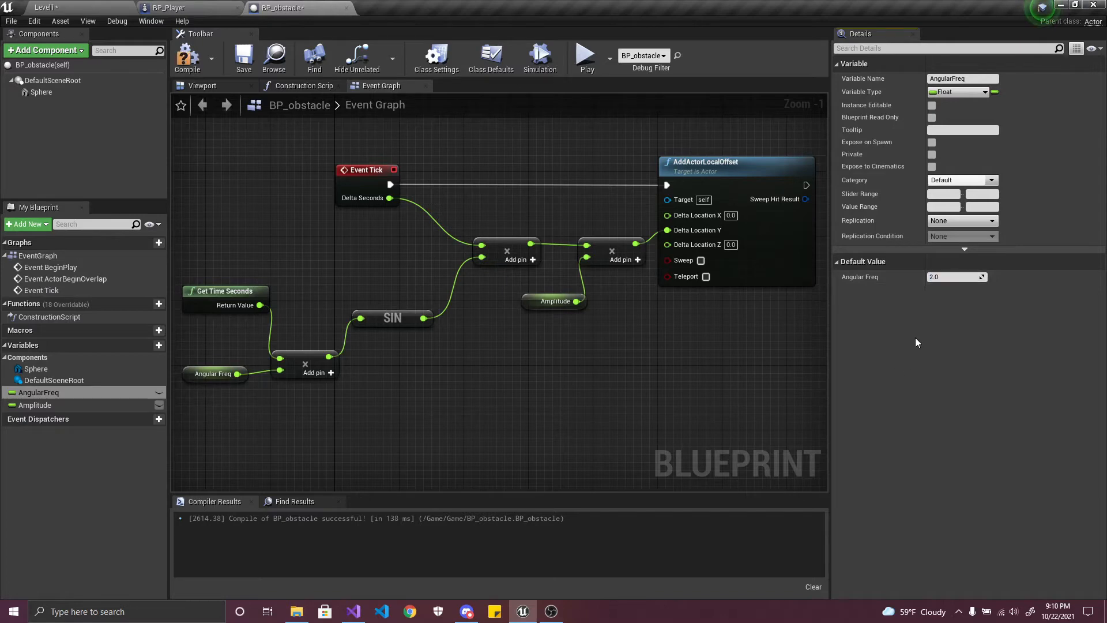
- Set the Amplitude variable's default value to 1000, and compile and save BP_obstacle
click(549, 301)
click(952, 278)
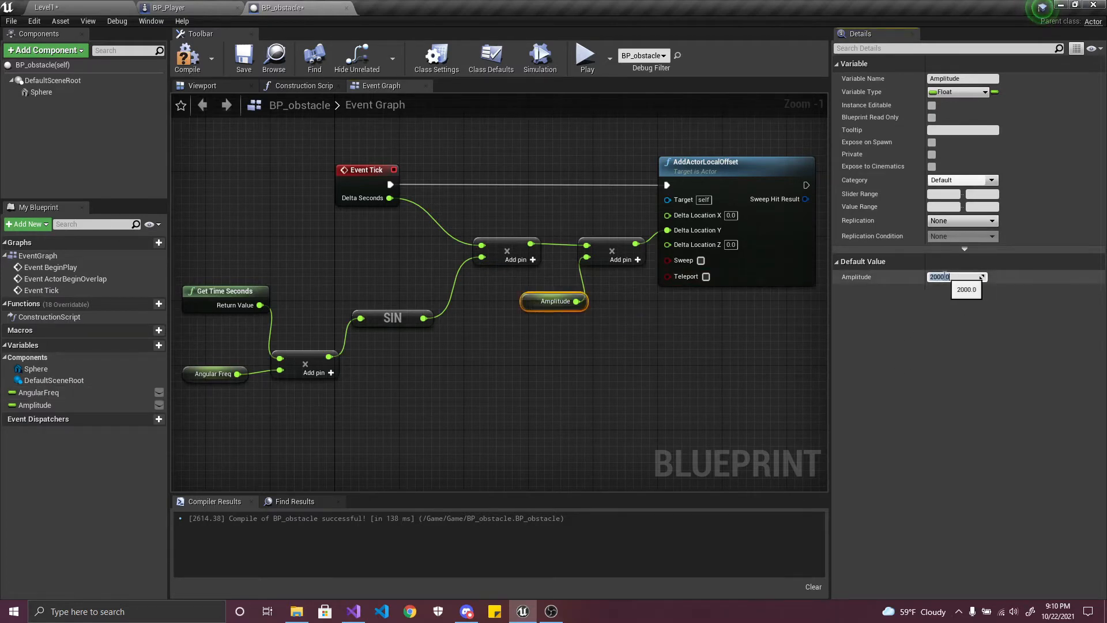
click(925, 276)
key(Delete)
text(1)
key(Return)
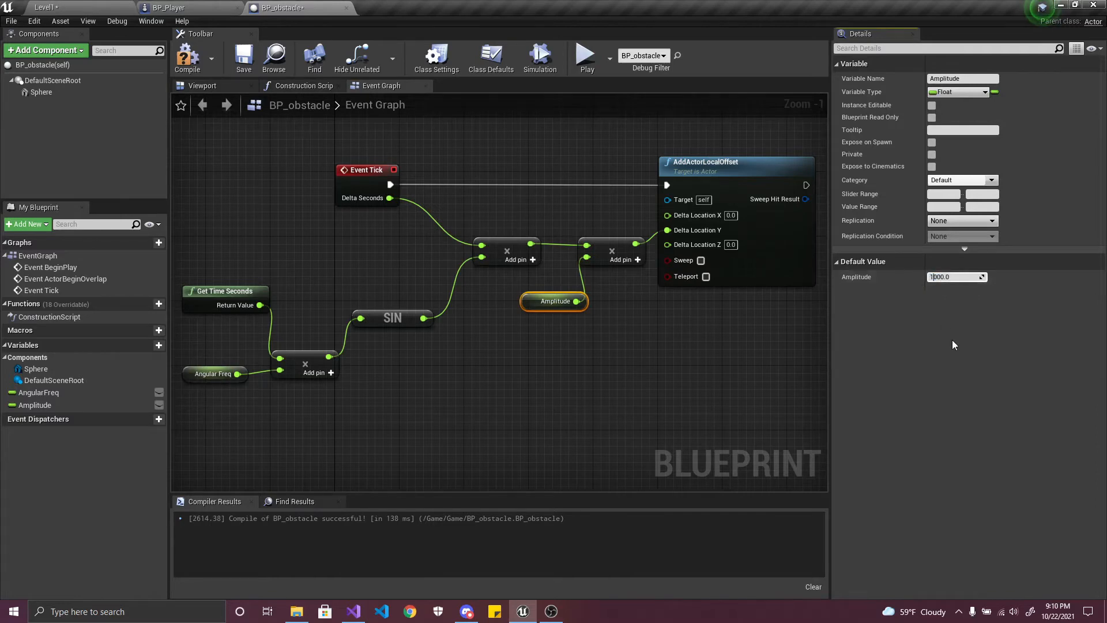
click(244, 58)
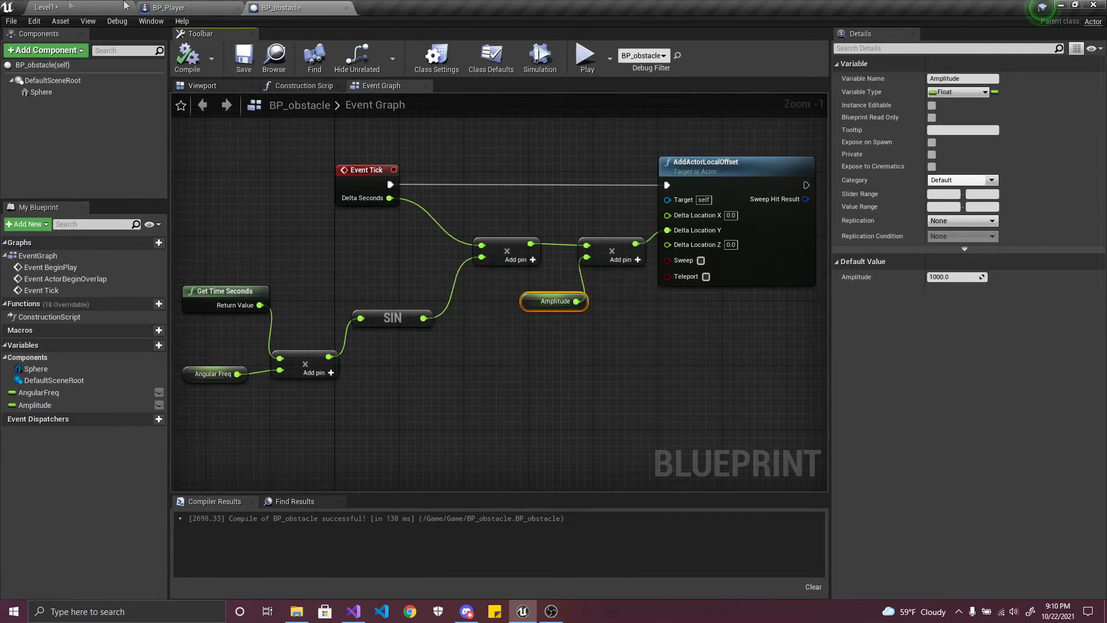
- Save the pending changes to Level1, play-test the obstacle's movement, and stop the session
click(47, 7)
click(102, 465)
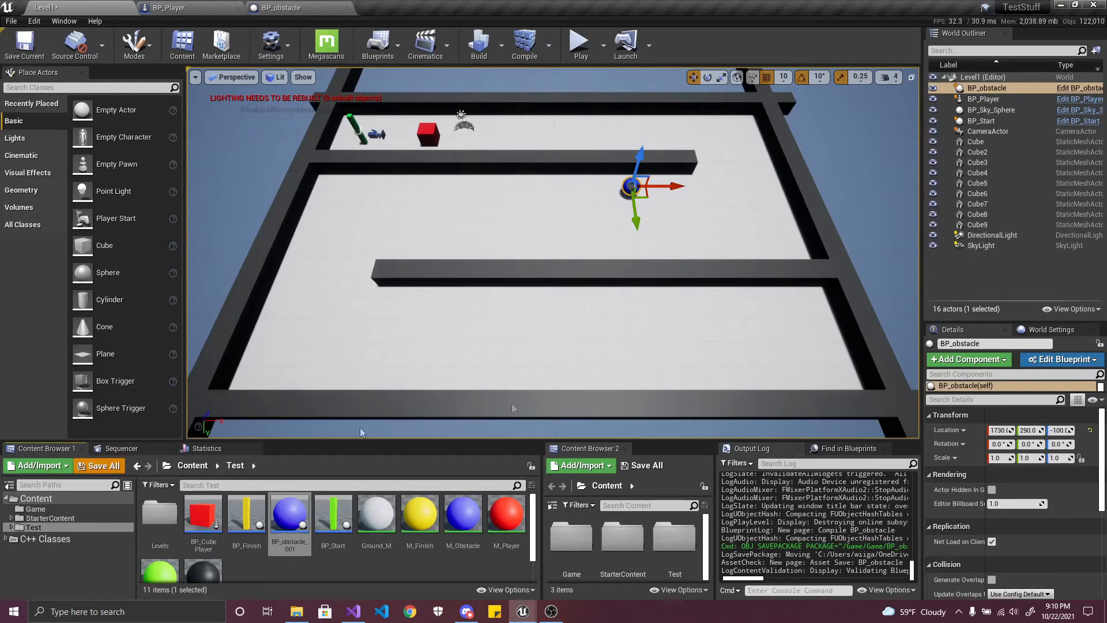
click(658, 411)
click(581, 47)
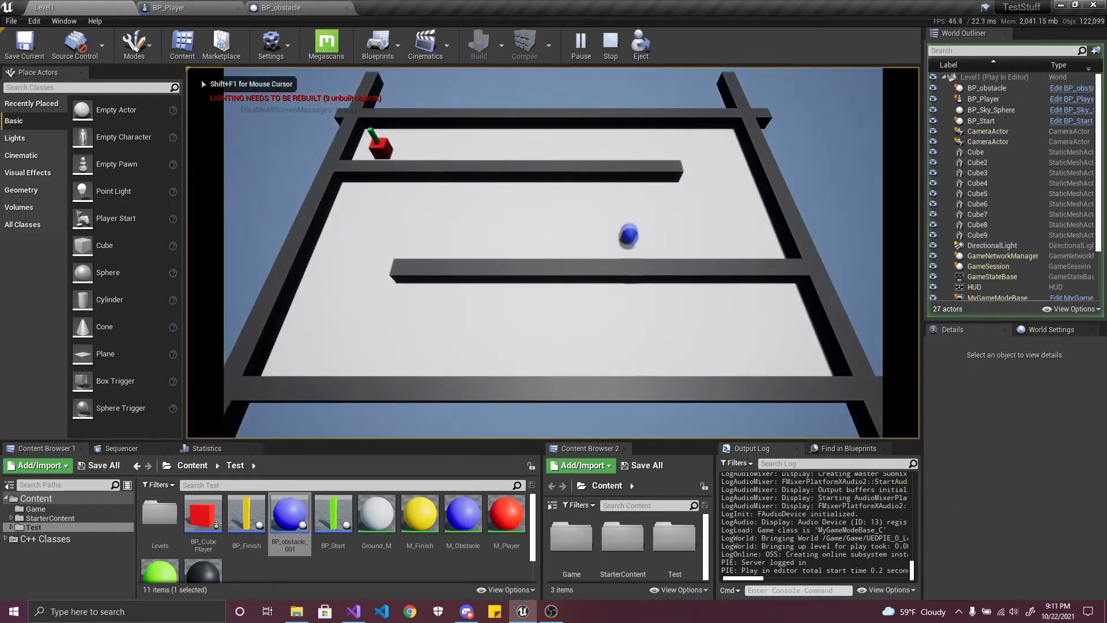
key(Escape)
- Set the default value of AngularFreq in BP_obstacle to 4, and compile and save the blueprint
click(300, 7)
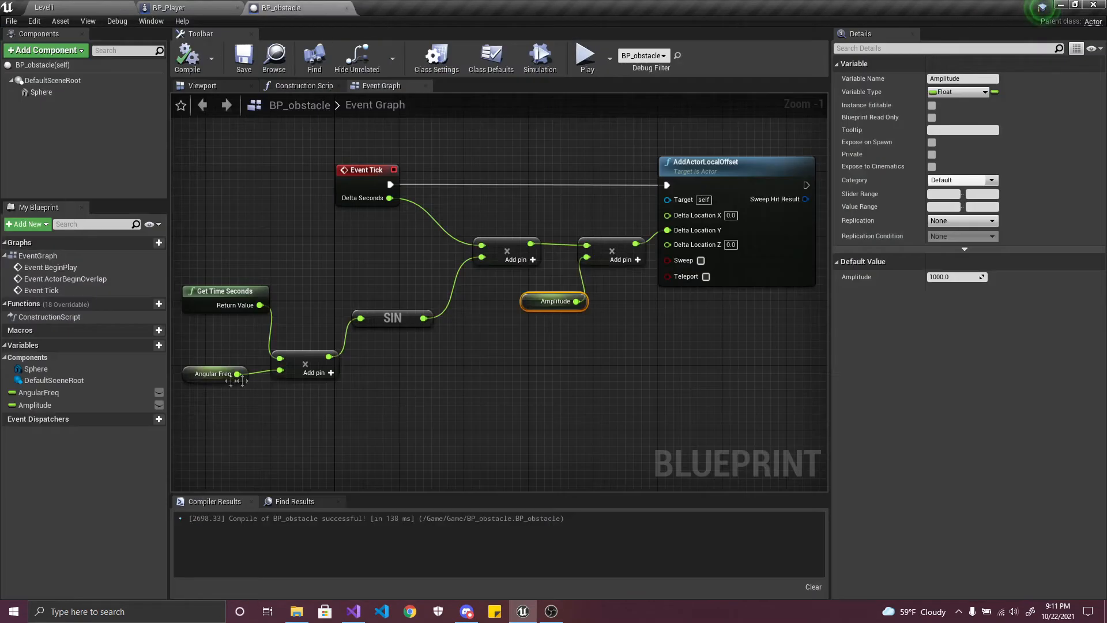
click(213, 374)
click(952, 277)
text(4)
click(187, 58)
click(243, 58)
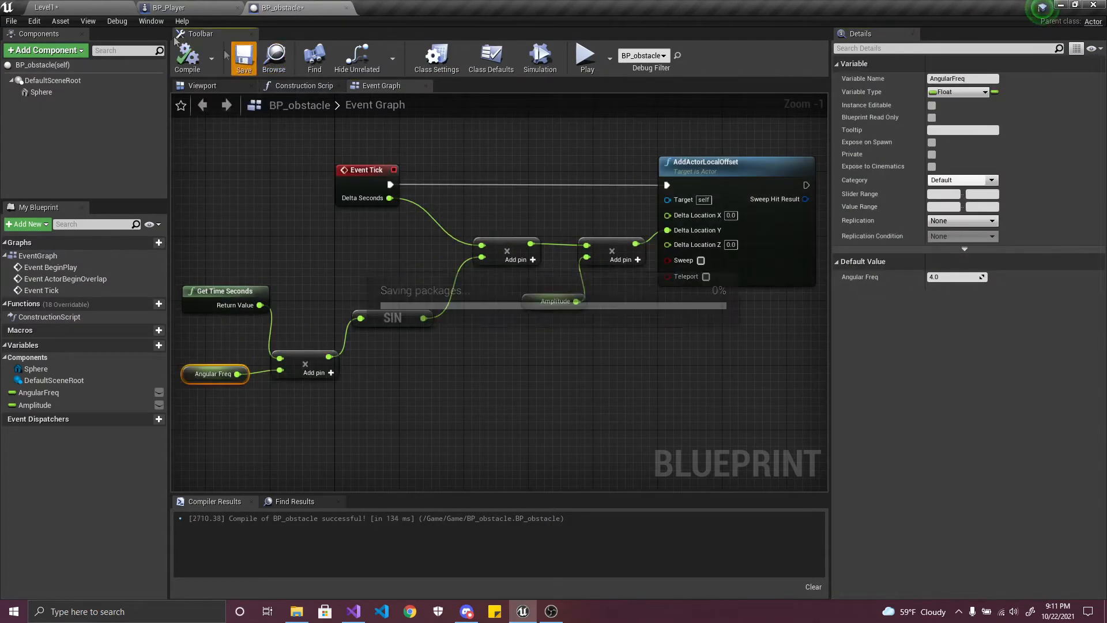
- Play-test Level1 with the changed AngularFreq default, and stop the session
click(75, 7)
click(581, 45)
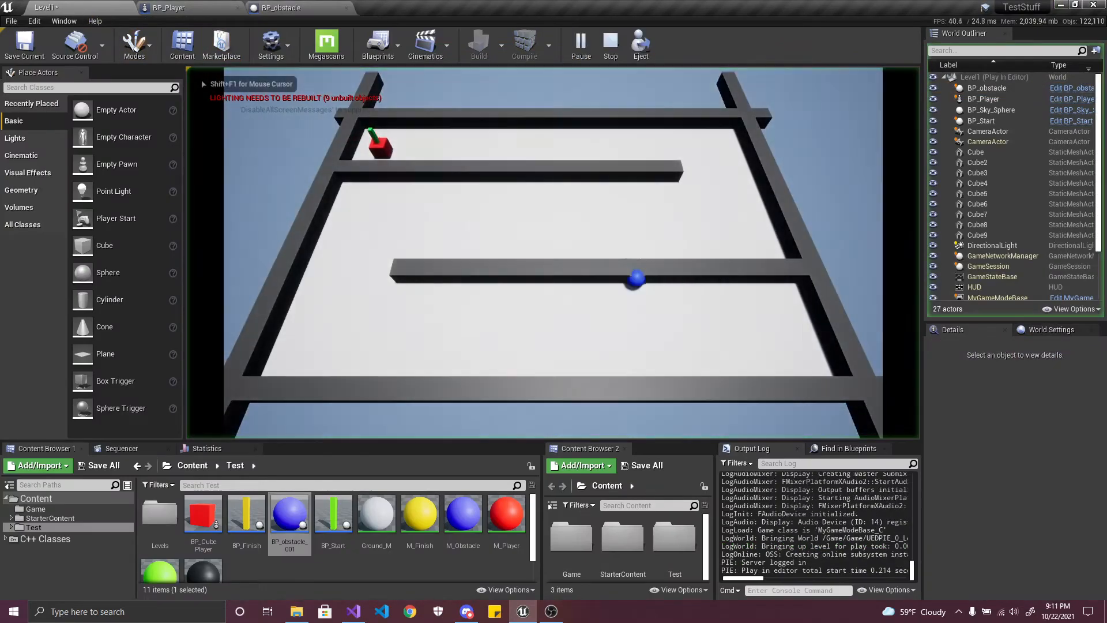
key(Escape)
- Move the obstacle along Y to 230 in Level1 and save the level
drag(640, 220, 629, 209)
click(101, 466)
click(724, 410)
click(305, 8)
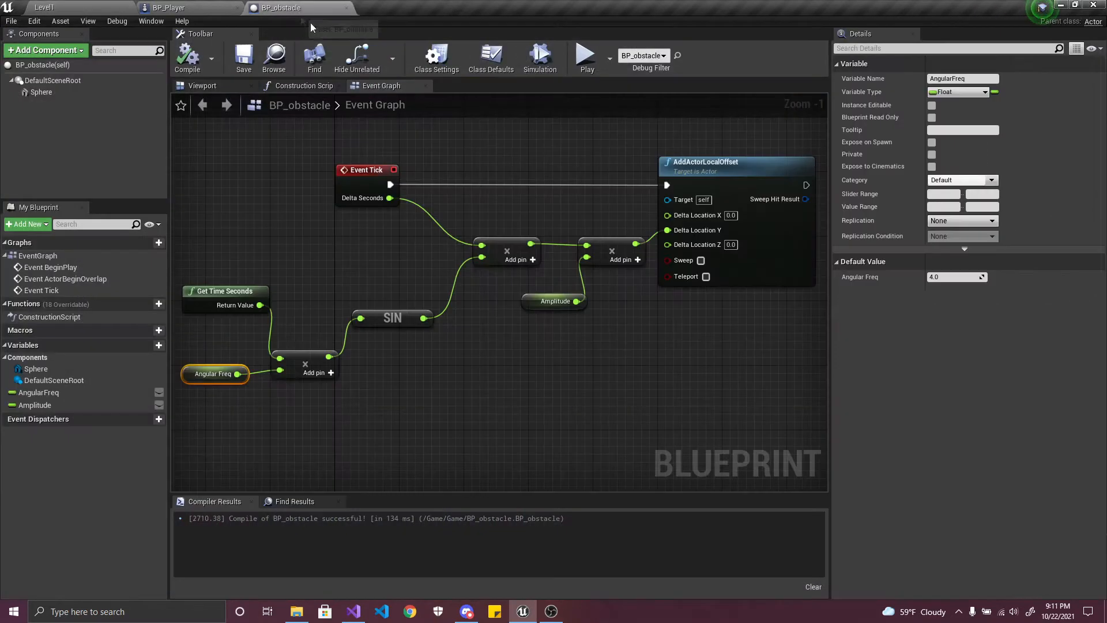
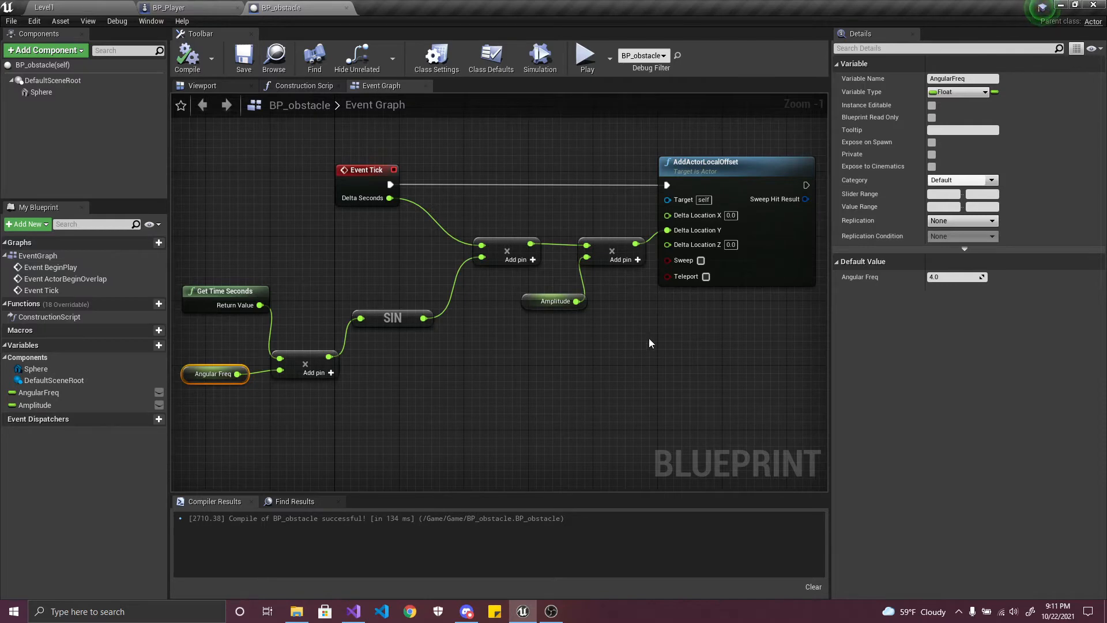
right_drag(720, 327, 548, 346)
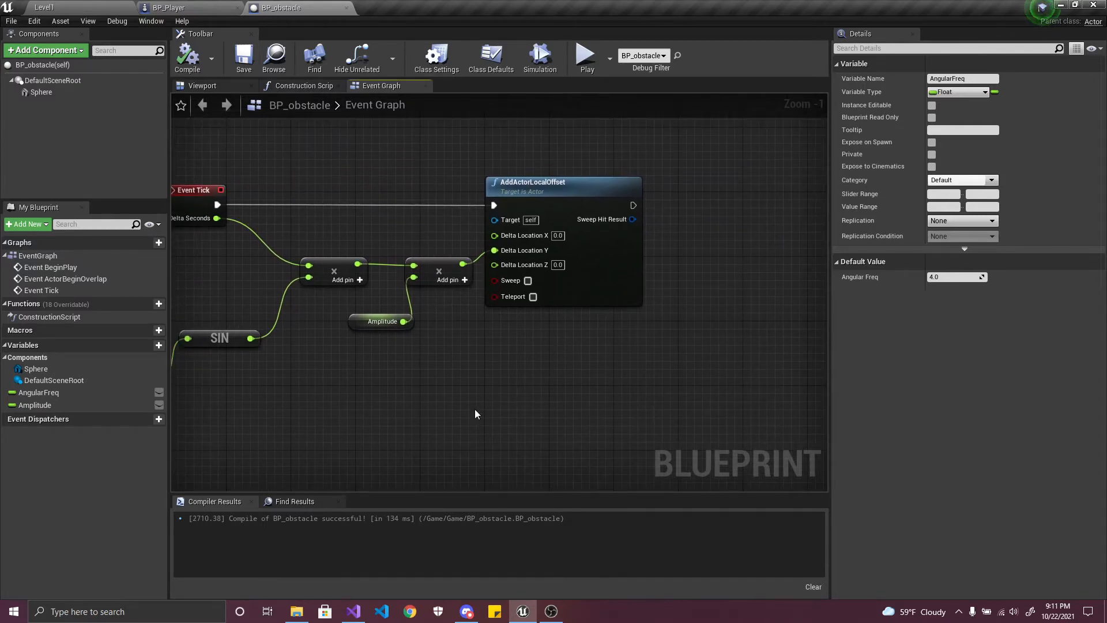
right_drag(659, 343, 822, 330)
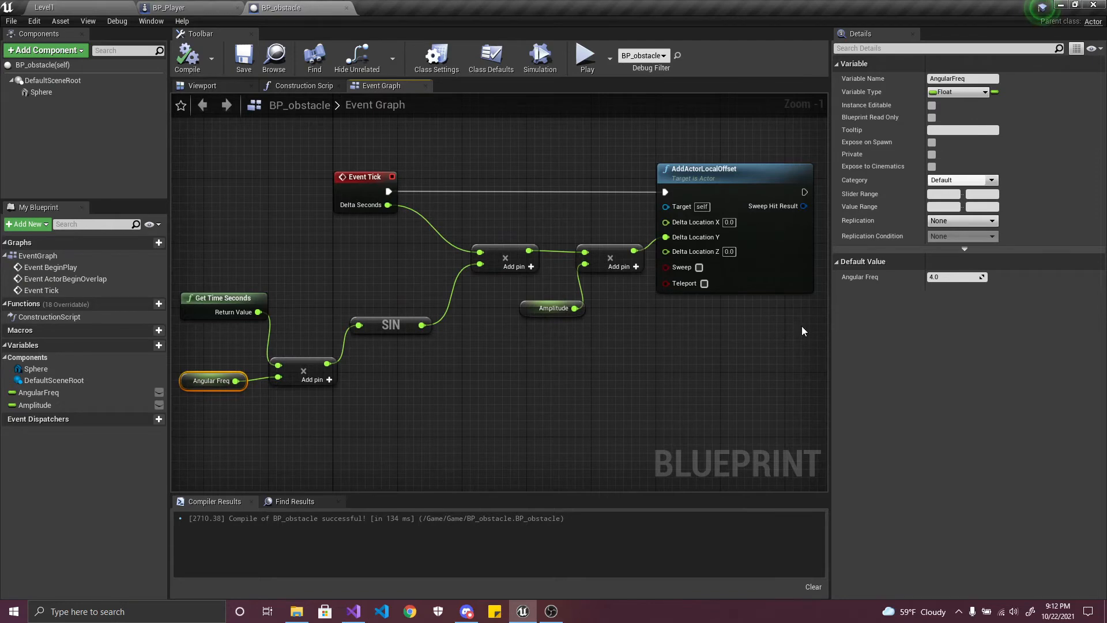
- Open the BP_Player event graph at the empty area below the movement nodes
click(70, 8)
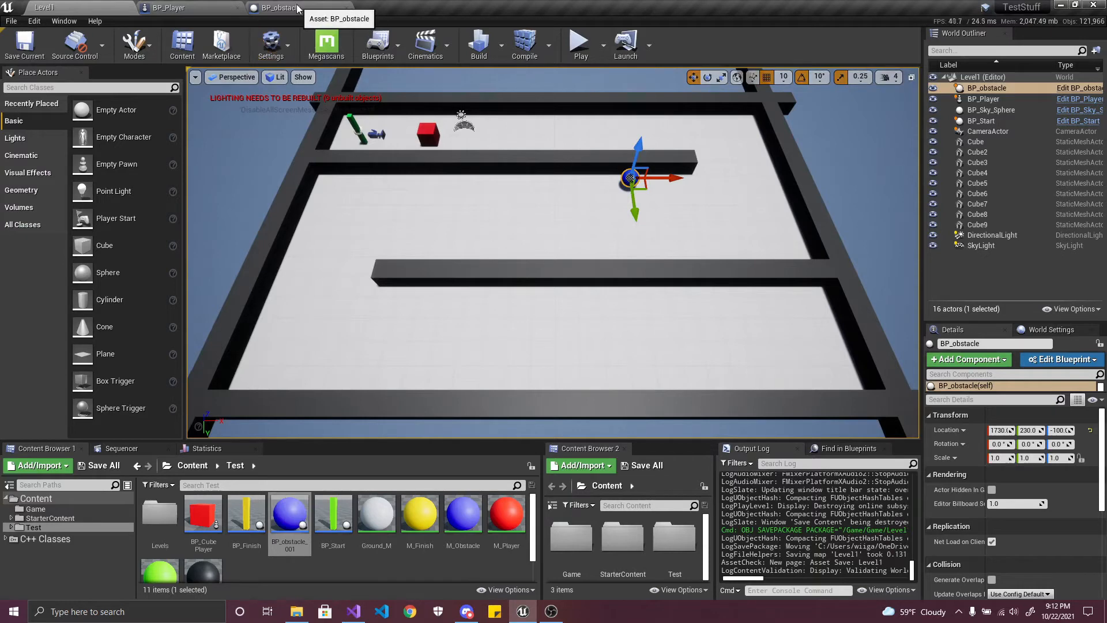
click(173, 8)
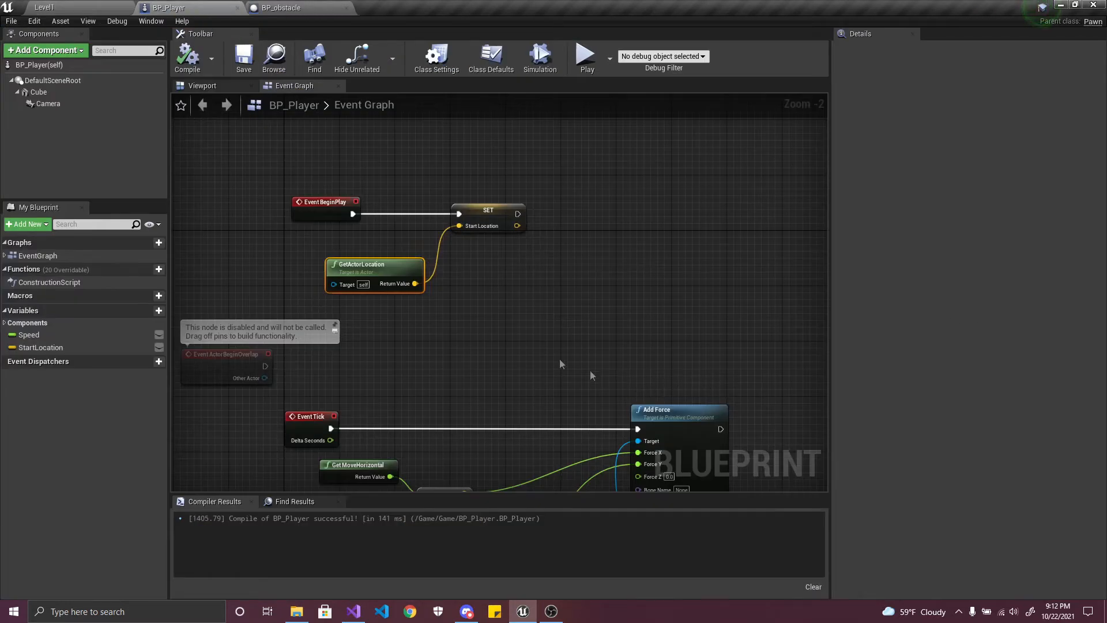
right_drag(544, 370, 504, 176)
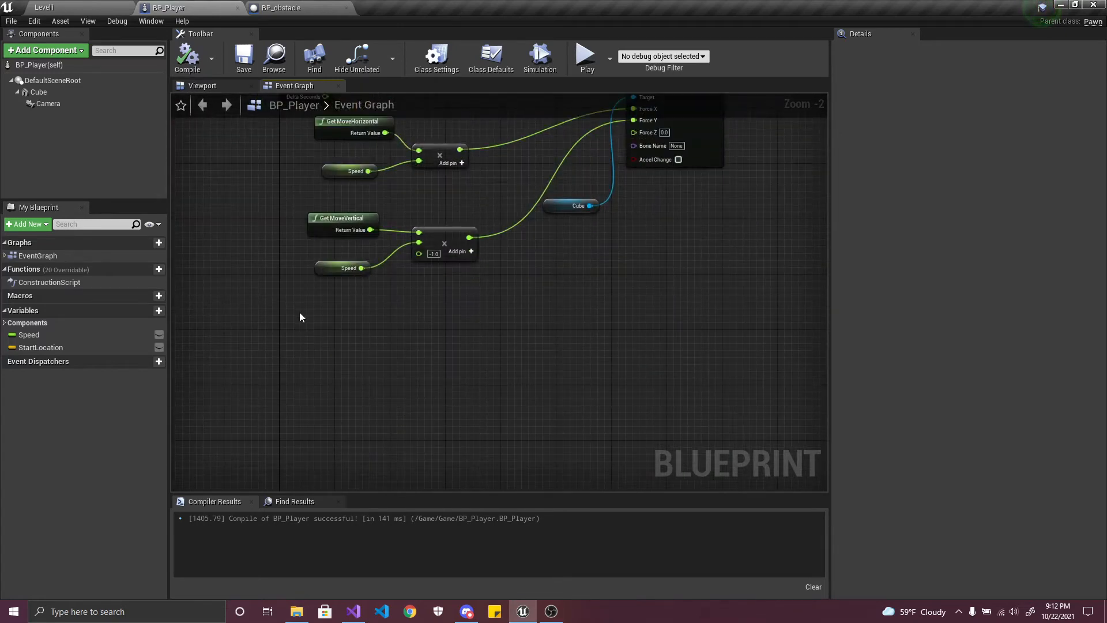
right_click(287, 338)
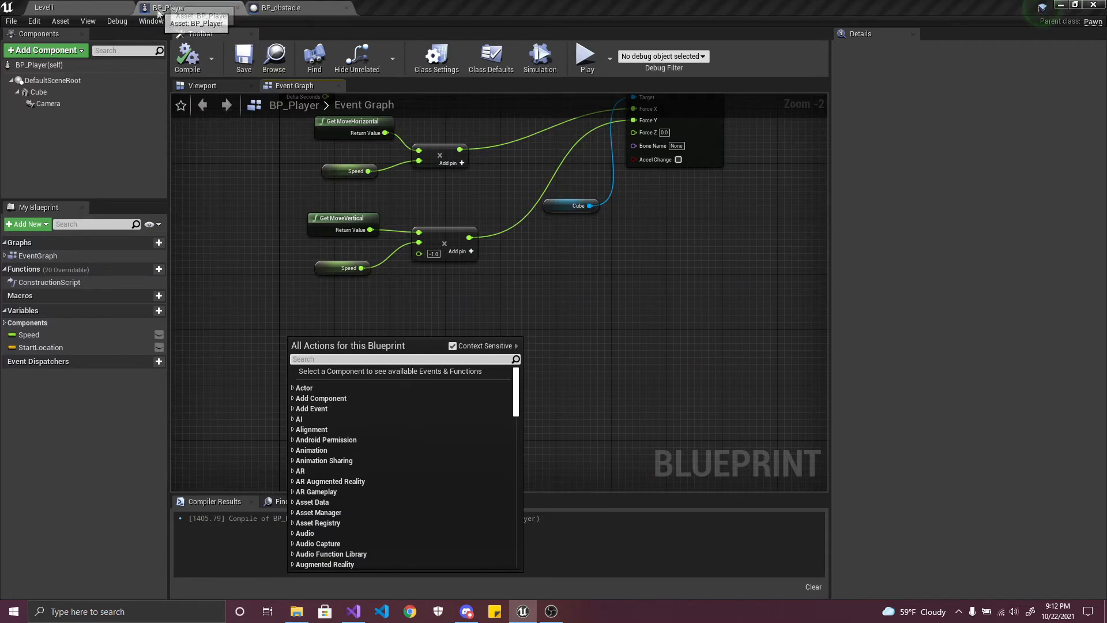
click(175, 9)
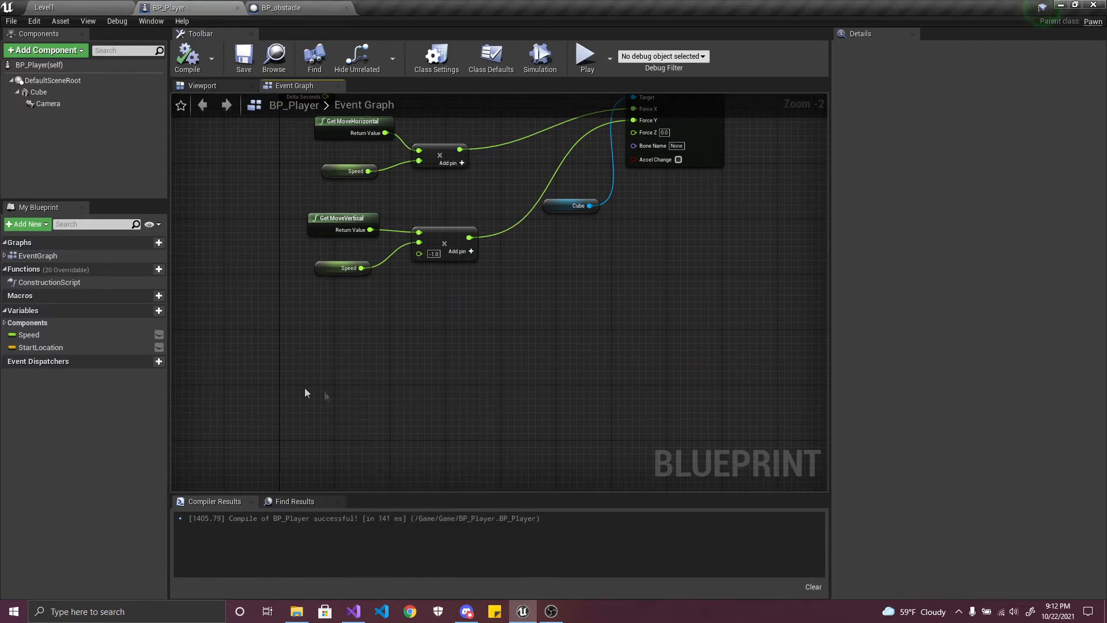
right_click(298, 343)
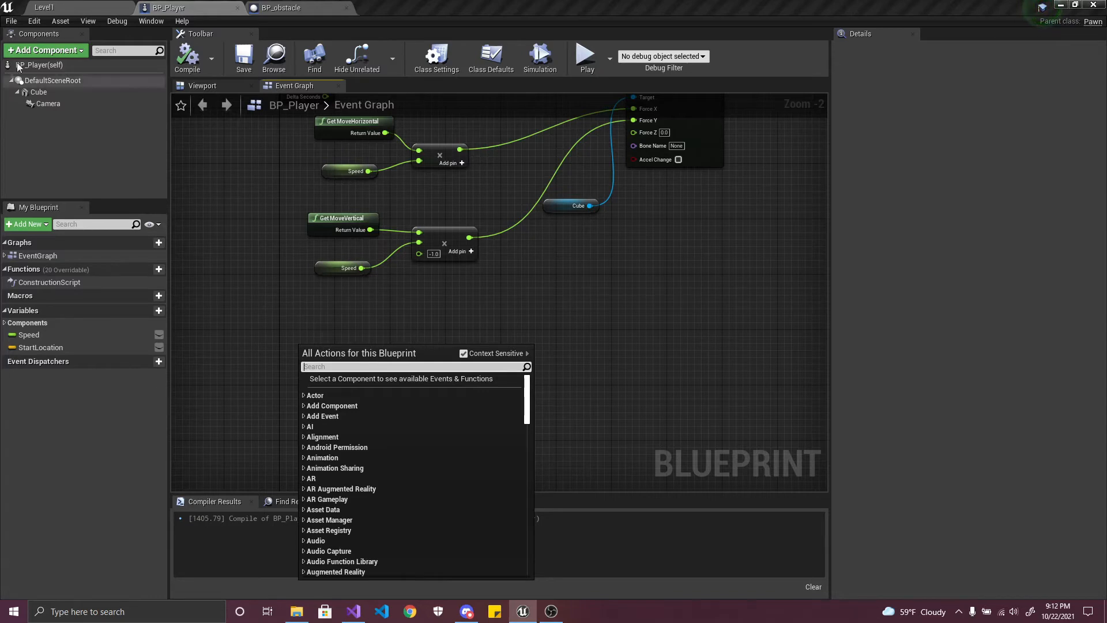
click(194, 300)
- Add an On Component Begin Overlap event for BP_Player's Cube component, and compile the blueprint
click(37, 92)
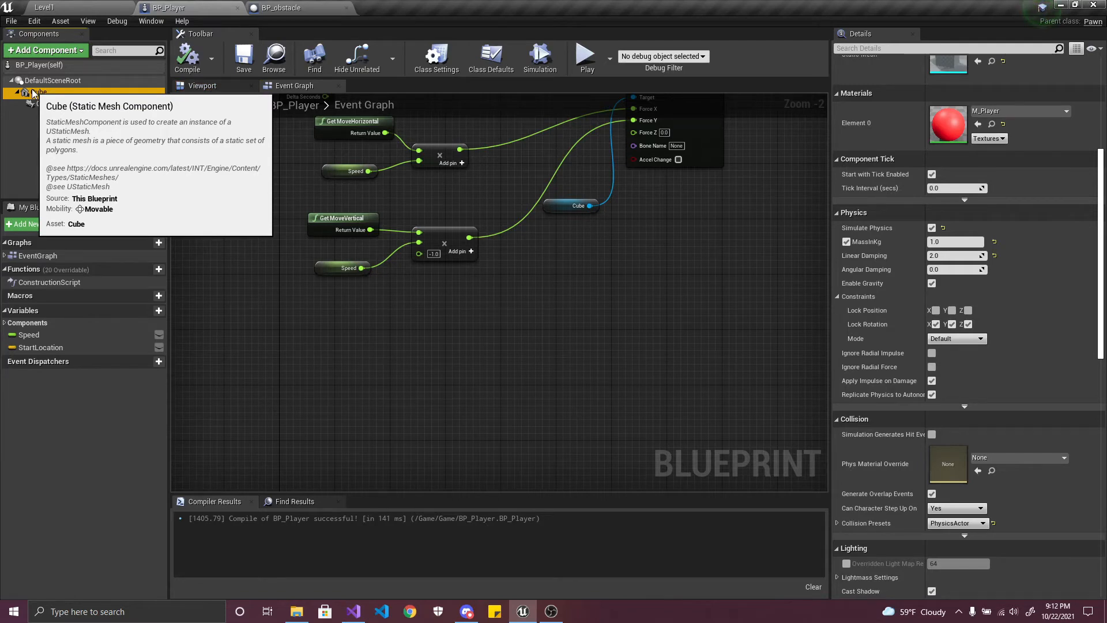
drag(1102, 275, 1102, 479)
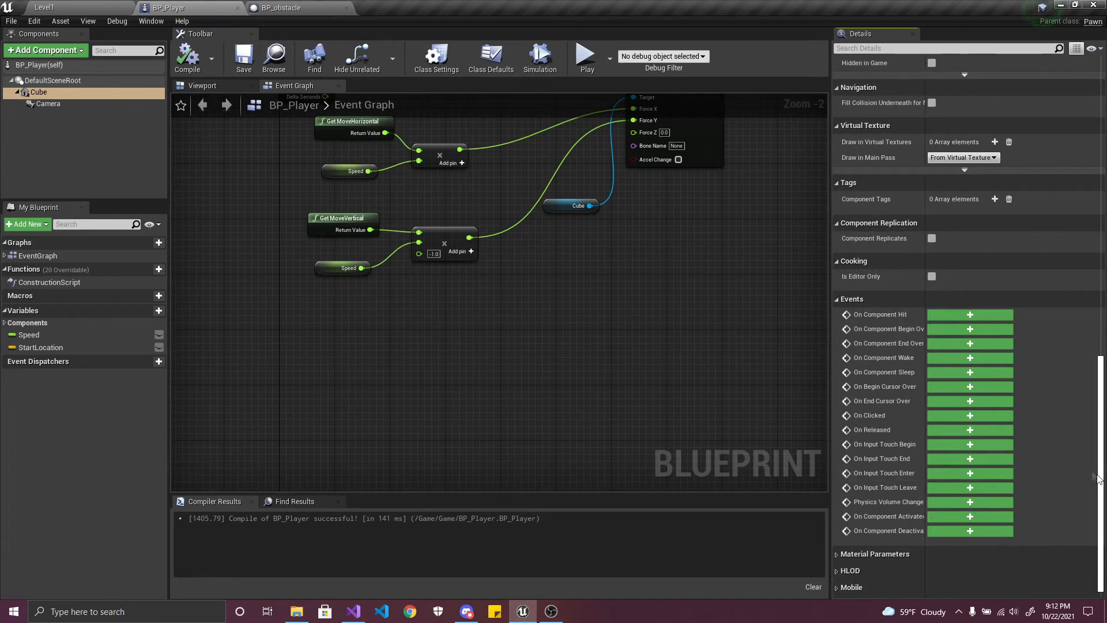
click(949, 330)
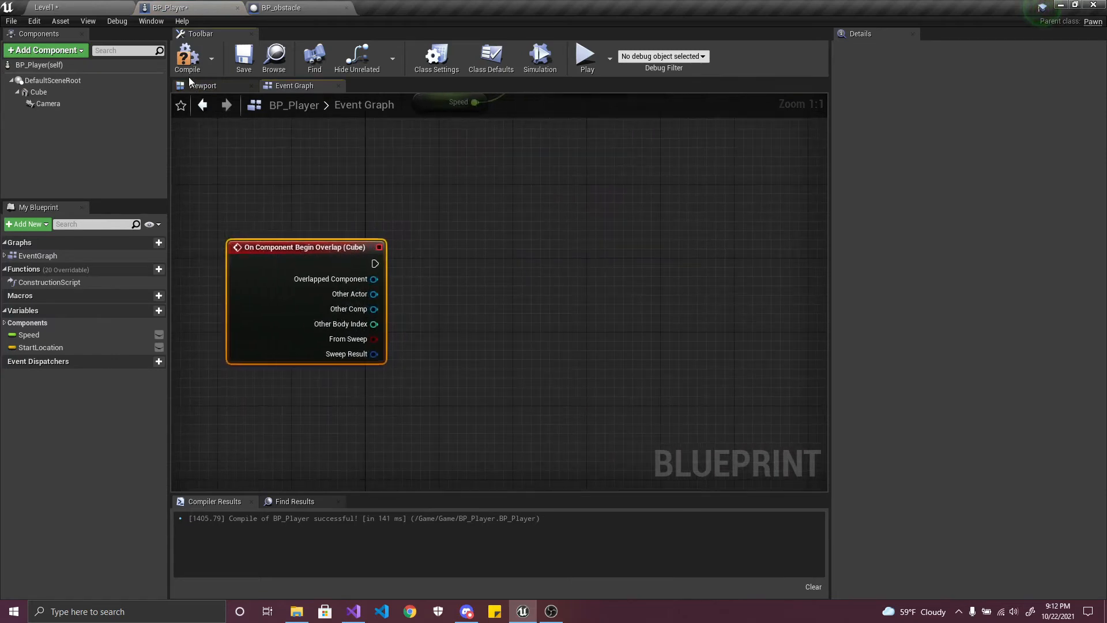
click(190, 58)
- Add a GetClass node fed by the overlap event's Other Actor output
scroll(504, 222, down, 1)
right_drag(504, 223, 459, 254)
drag(347, 288, 441, 311)
text(get c)
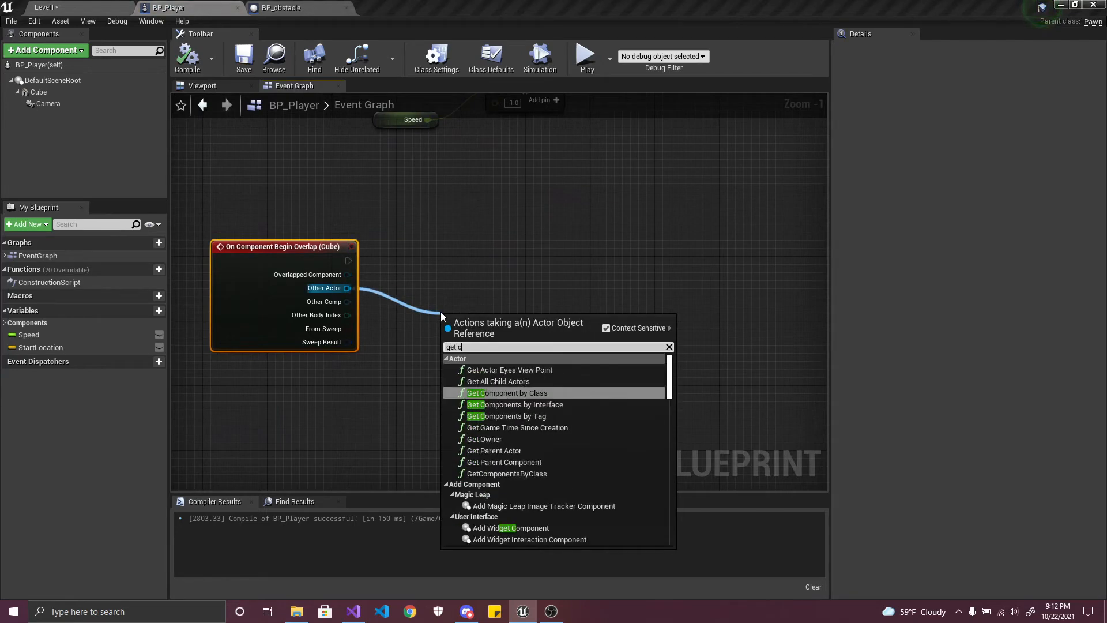
text(las)
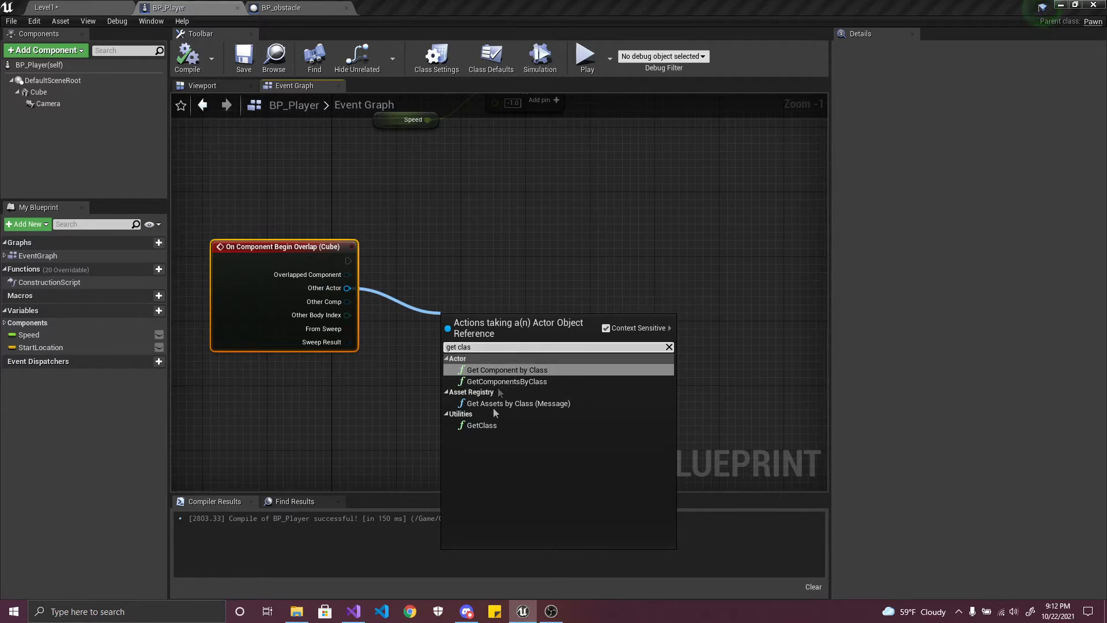
click(482, 425)
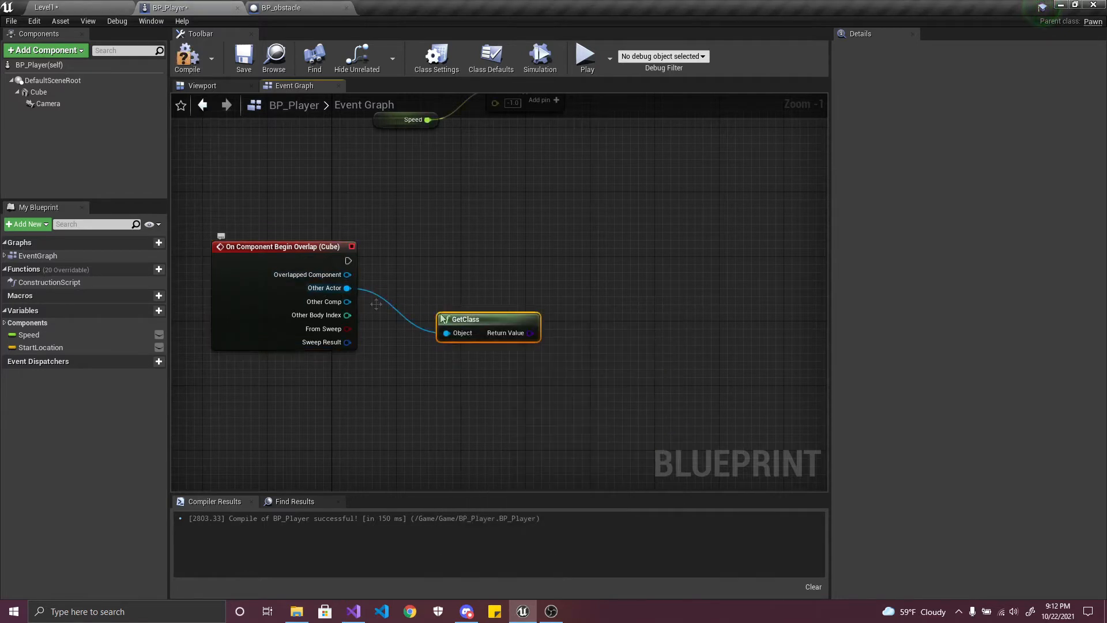
- Add an Equal (Class) node on GetClass's return value, place it just below GetClass, and compile and save BP_Player
drag(514, 332, 573, 336)
text(==)
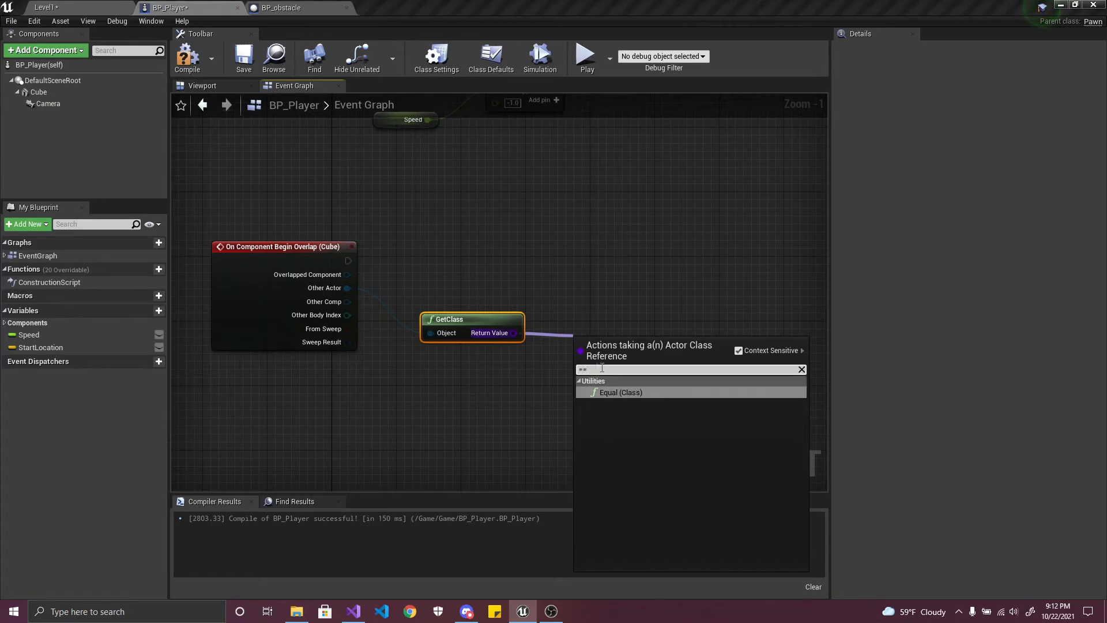
click(625, 392)
drag(629, 346, 564, 384)
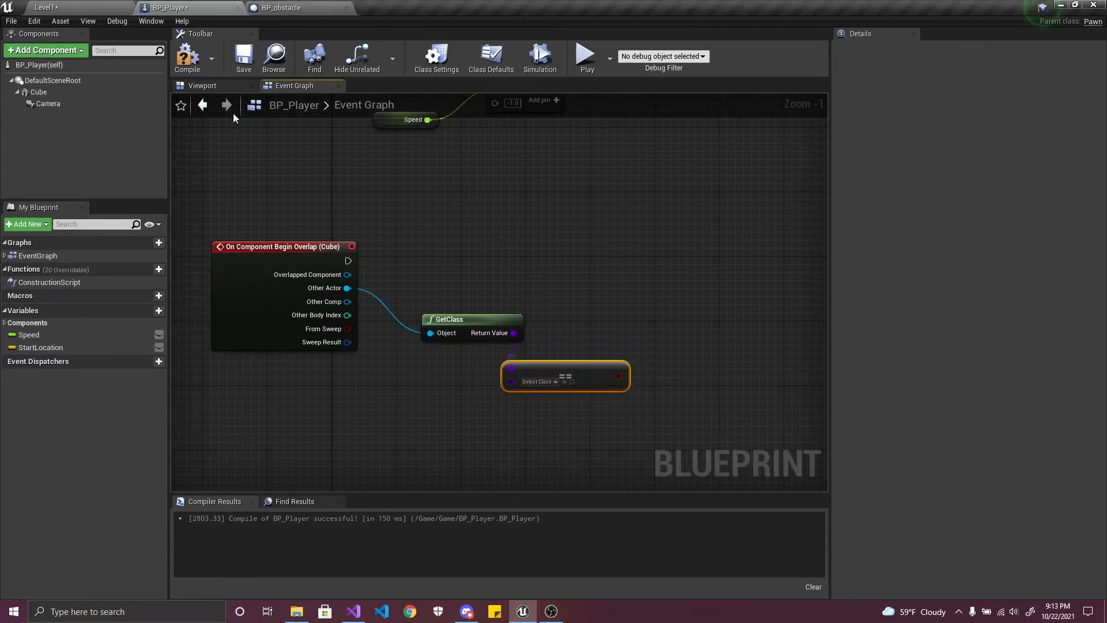
click(192, 68)
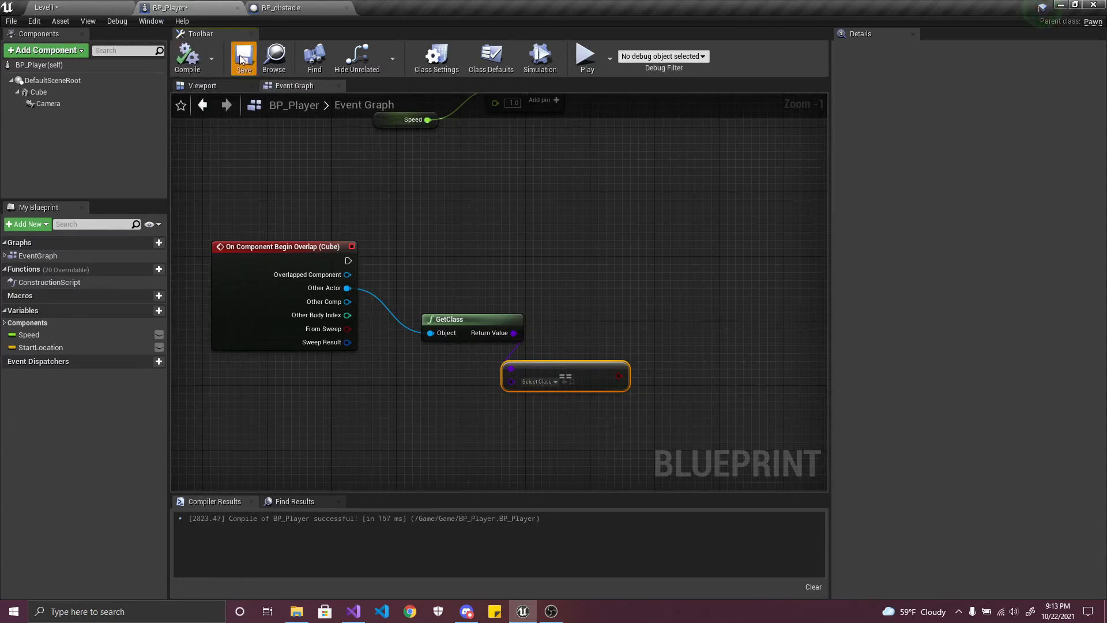
- Set the Equal node's comparison class to BP_obstacle, and compile and save BP_Player
click(544, 383)
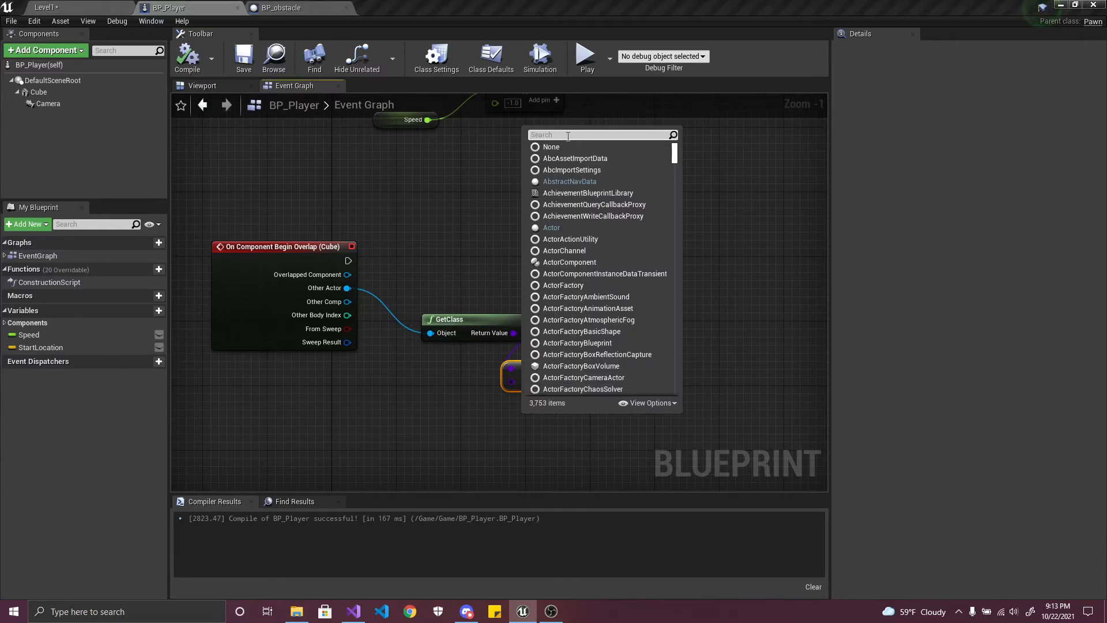
text(BP_)
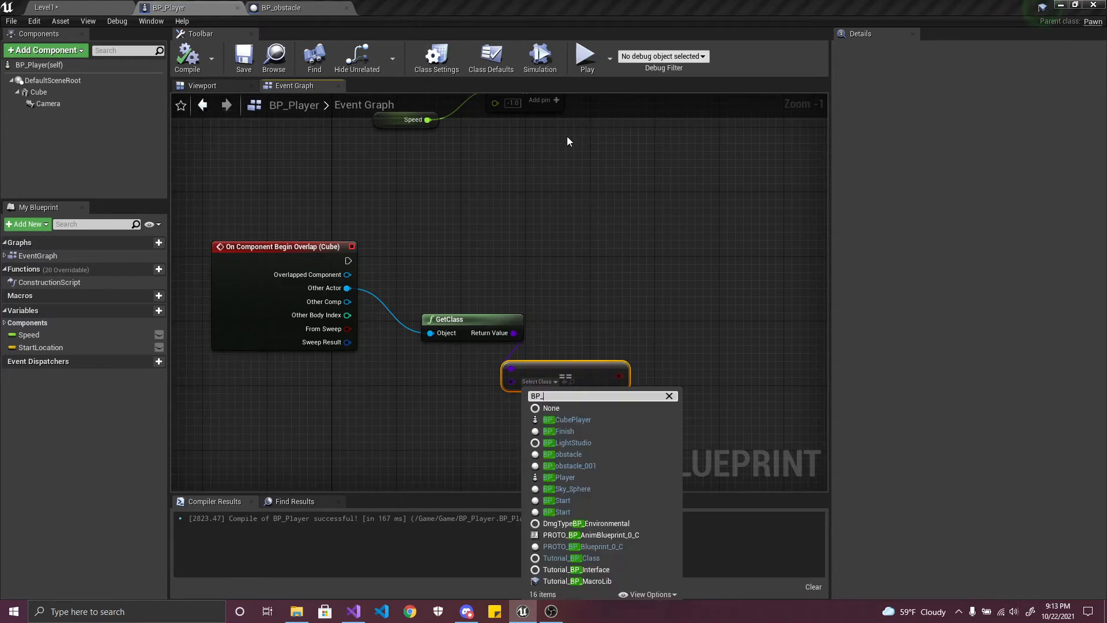
text(ob)
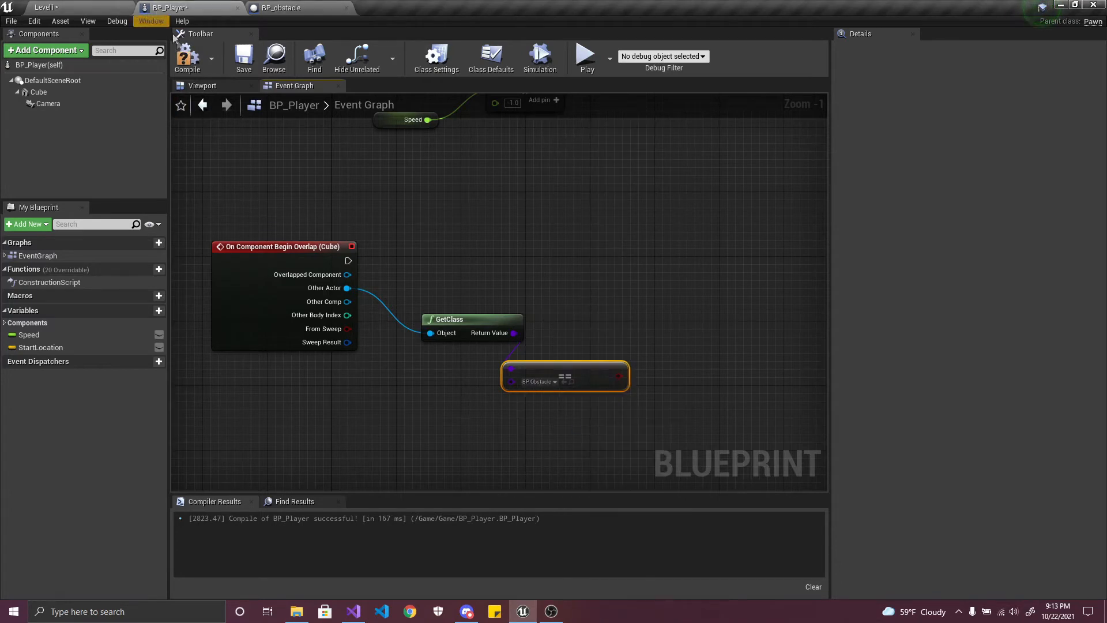
click(187, 57)
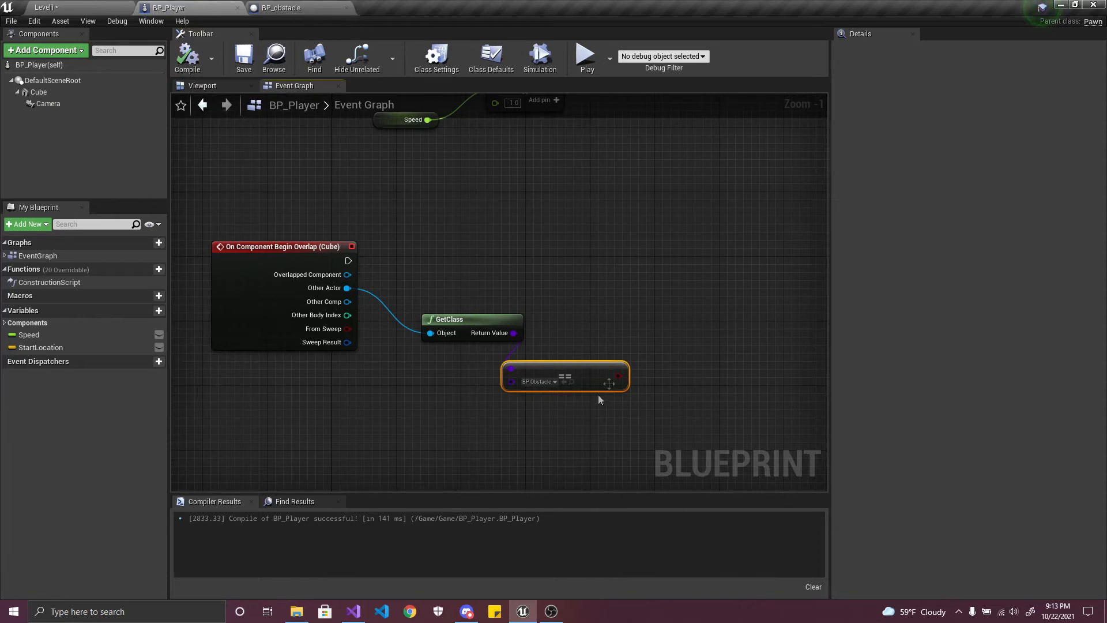
- Add a Branch node driven by the Equal result, wire the overlap event into it, align the two nodes, and compile BP_Player
mouse_move(619, 376)
mouse_down()
mouse_move(552, 252)
mouse_move(582, 274)
mouse_move(619, 369)
mouse_up()
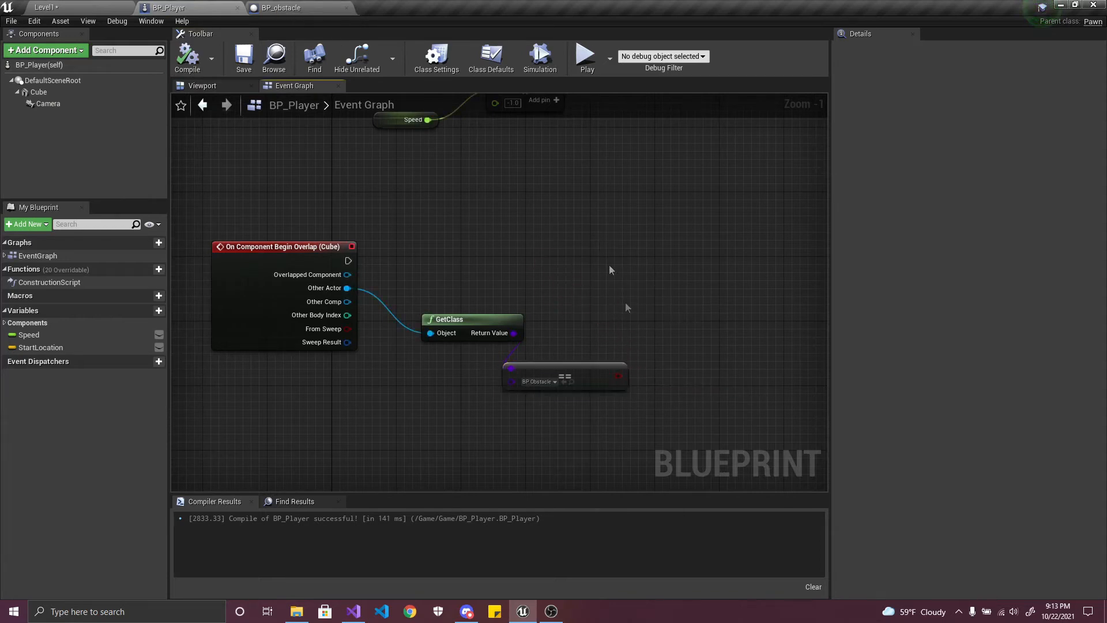
drag(618, 378, 544, 261)
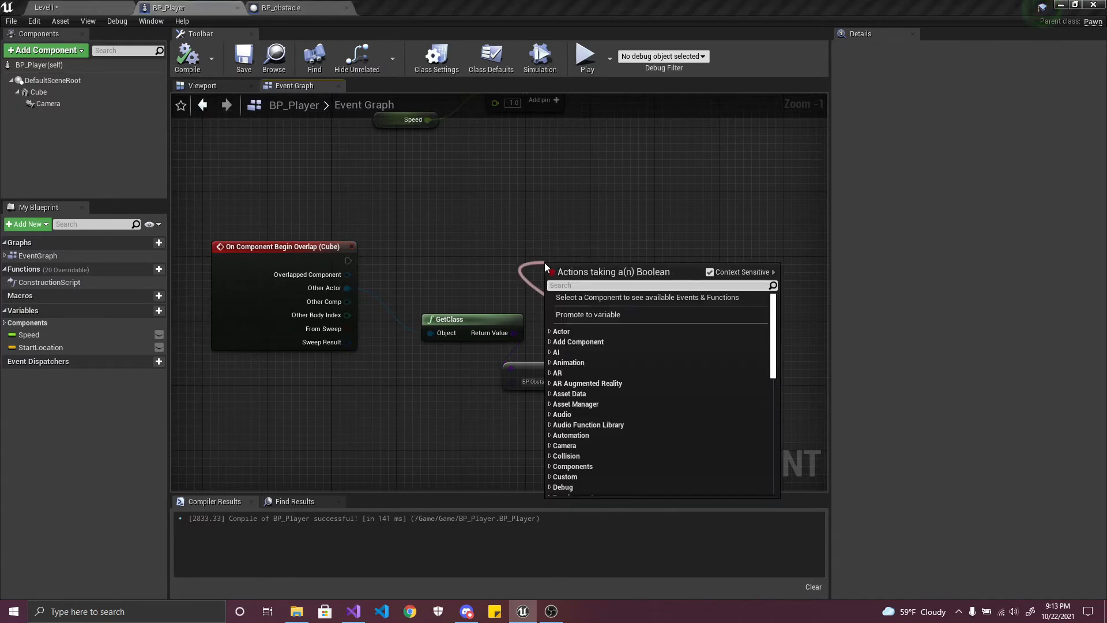
text(branch)
key(Return)
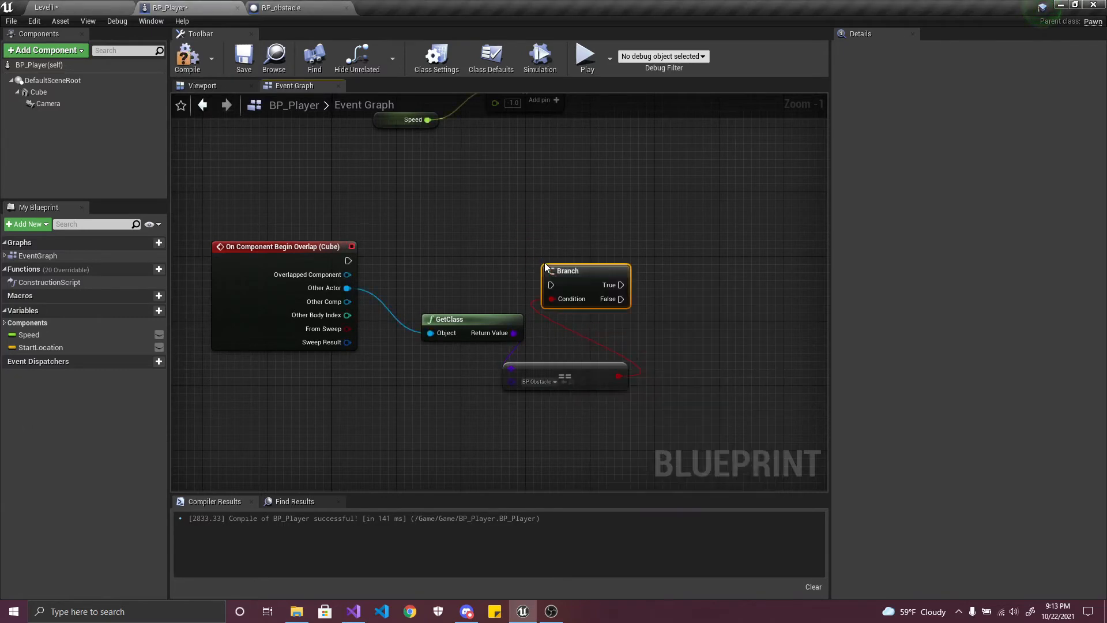
drag(571, 270, 571, 254)
drag(552, 268, 347, 260)
drag(282, 247, 282, 255)
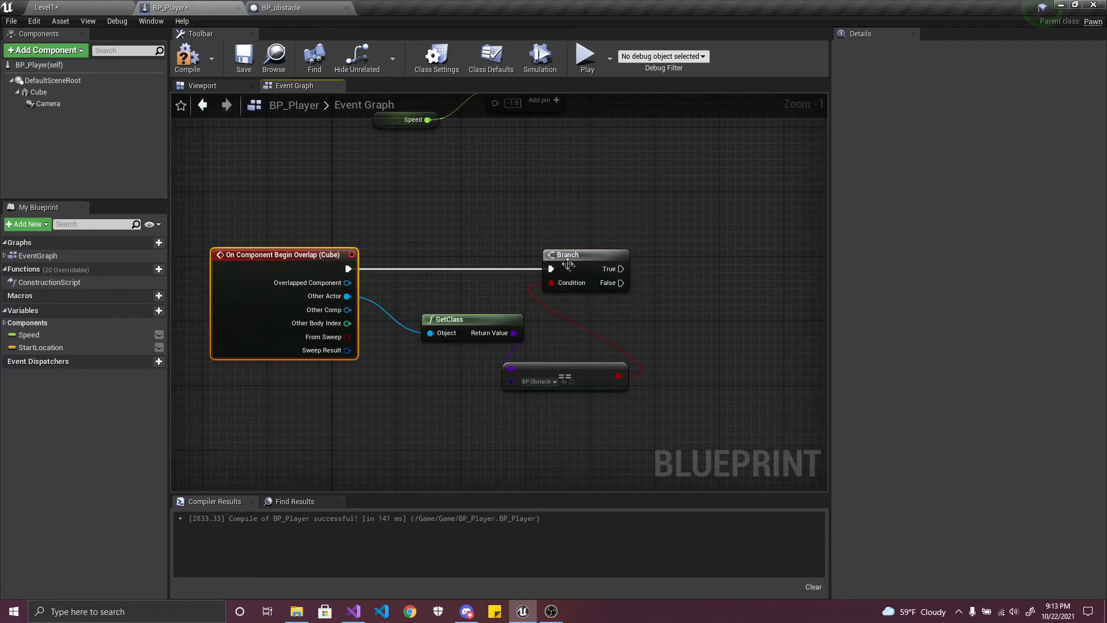
right_drag(763, 285, 632, 285)
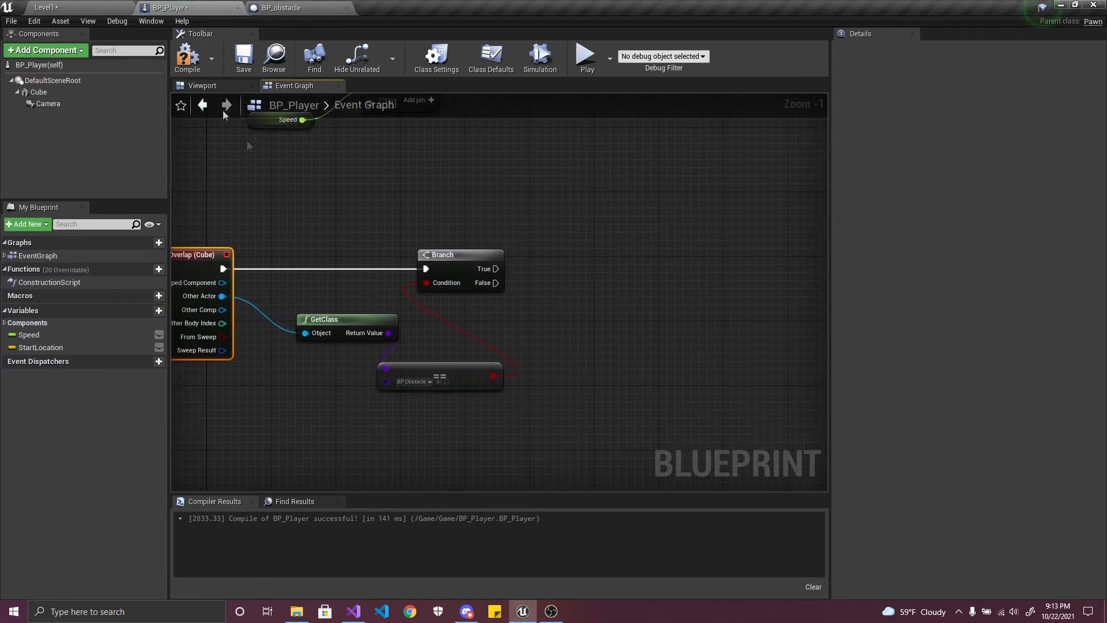
click(192, 56)
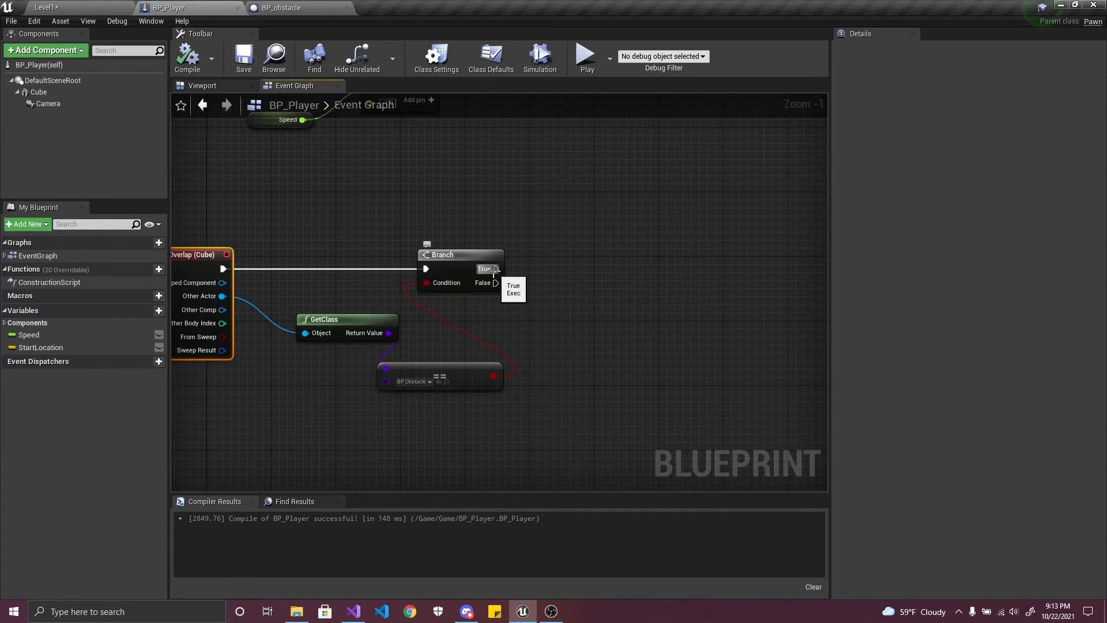
- Add a SetActorLocation node on the Branch's True output and move it farther to the right of the Branch
drag(492, 269, 563, 269)
click(521, 186)
right_drag(265, 289, 382, 307)
right_drag(573, 202, 539, 403)
right_drag(494, 221, 356, 46)
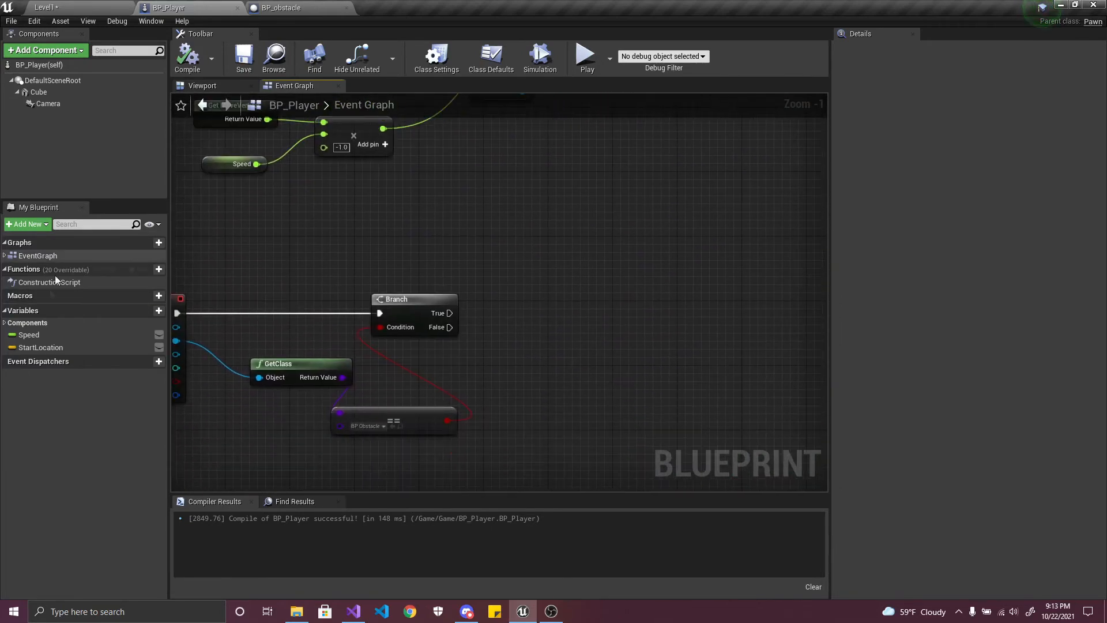
drag(449, 313, 498, 312)
text(set actor loc)
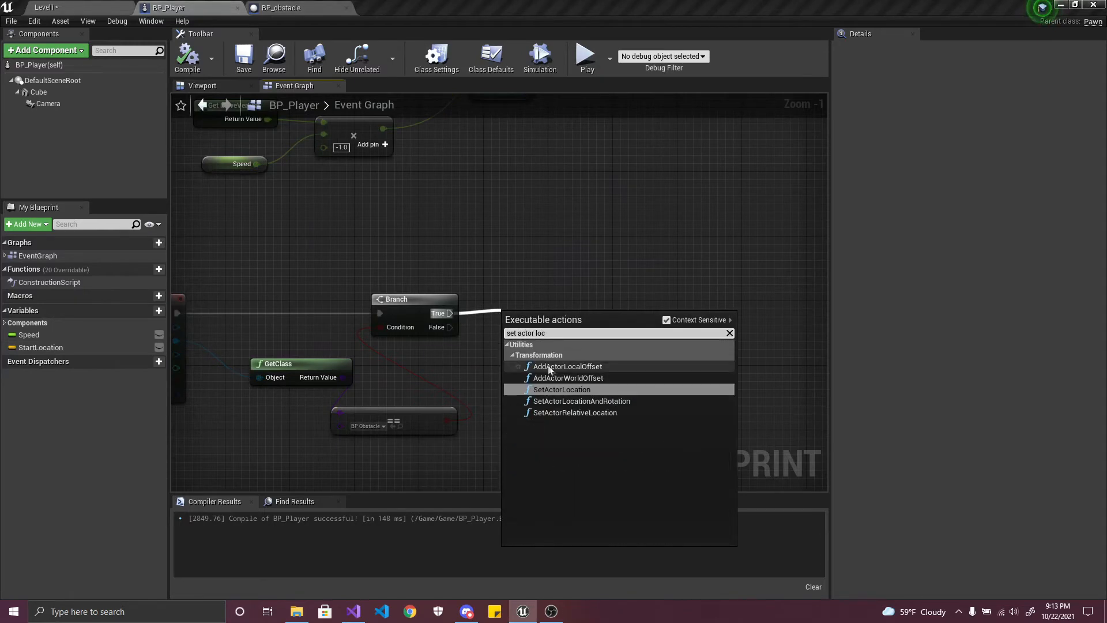
click(572, 388)
drag(594, 334, 695, 313)
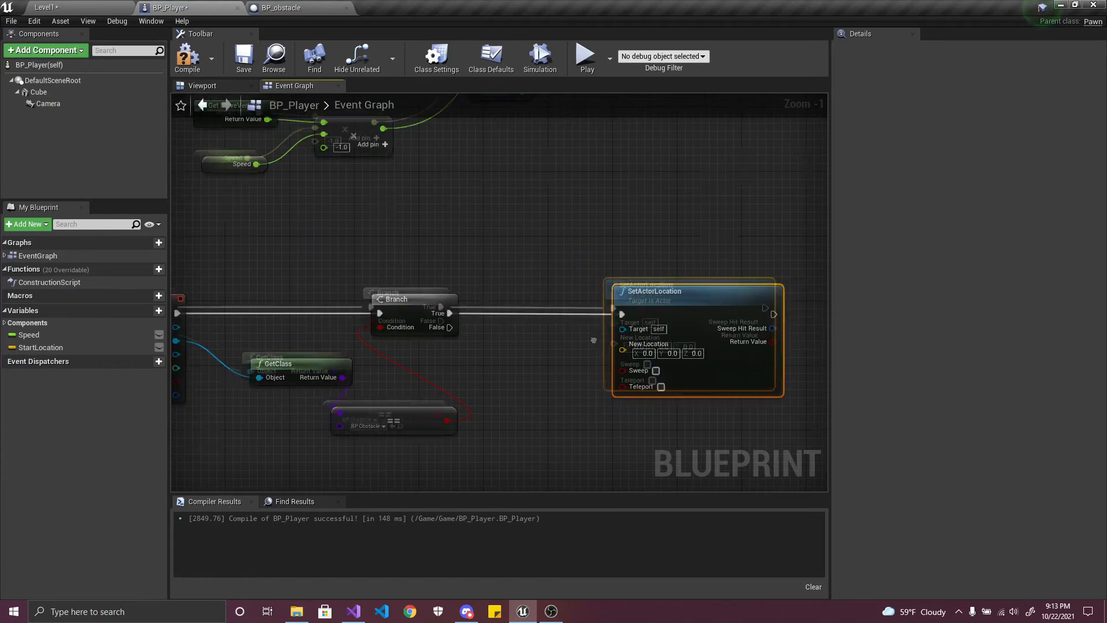
- Feed the StartLocation variable into SetActorLocation's New Location input and save BP_Player
right_drag(602, 349, 503, 286)
ctrl+drag(40, 347, 523, 287)
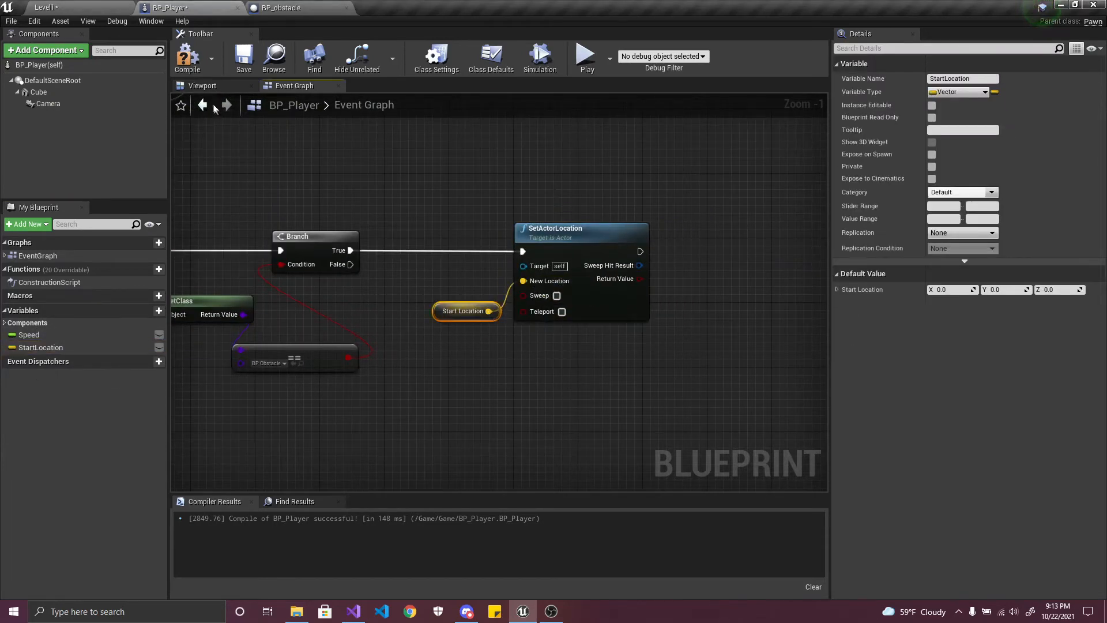
click(242, 58)
- Return to Level1 and save all modified content
click(104, 10)
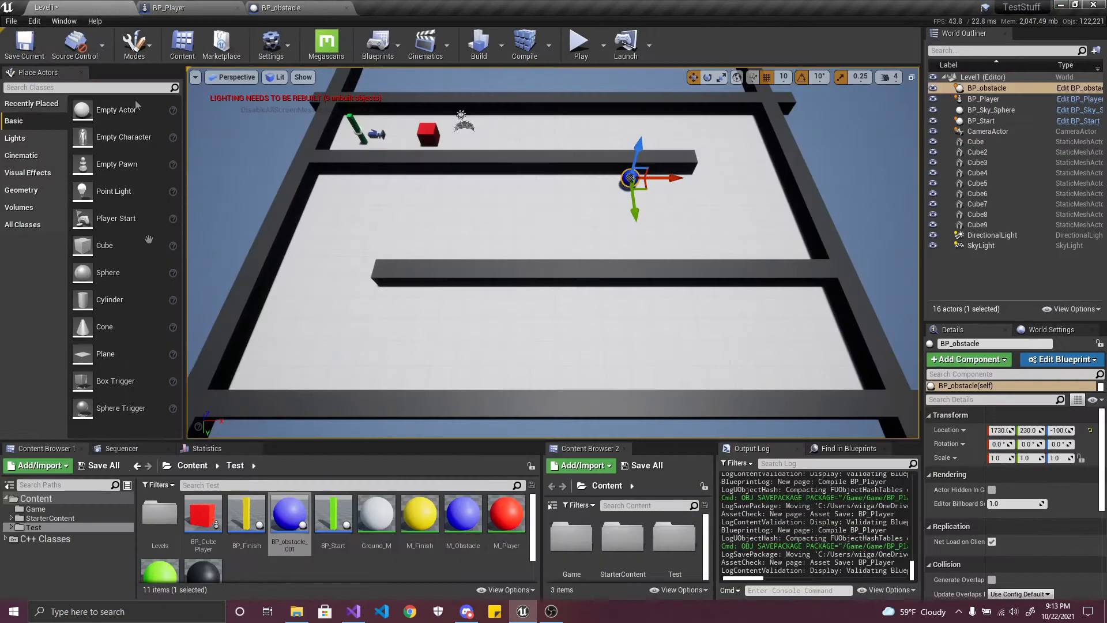
click(101, 466)
key(Return)
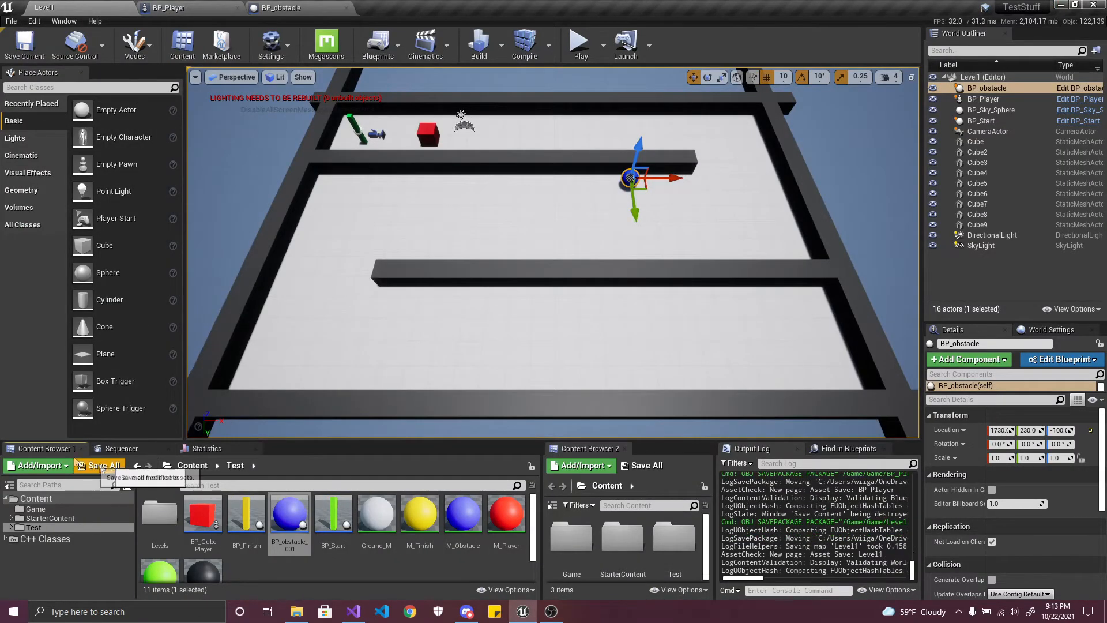
- Set the collision preset of BP_obstacle's Sphere component to OverlapAll, and compile the blueprint
click(292, 12)
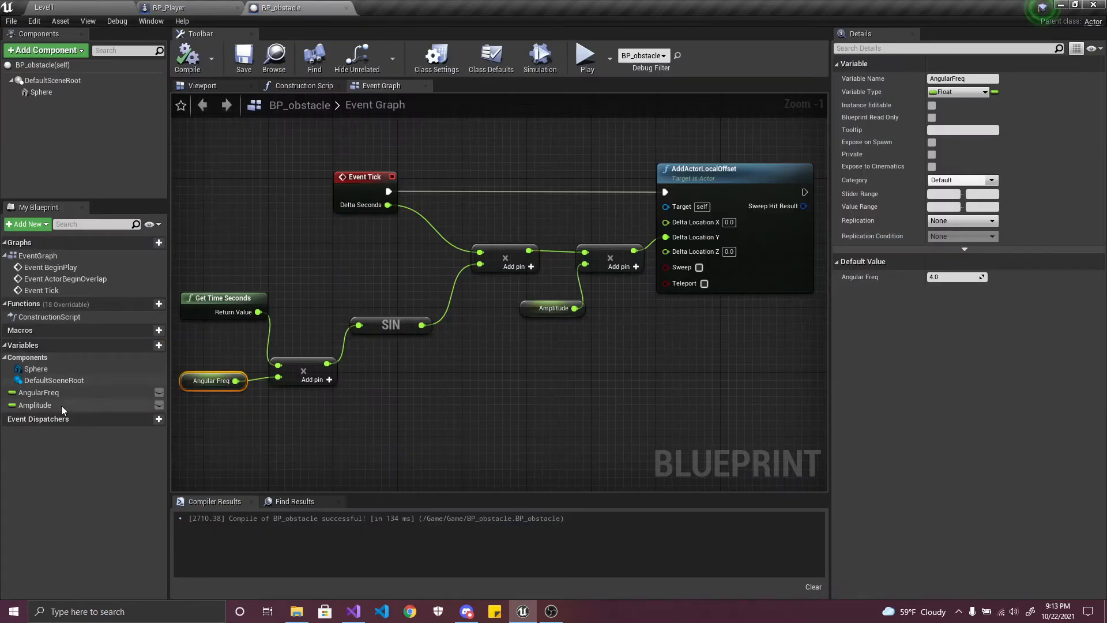
click(48, 95)
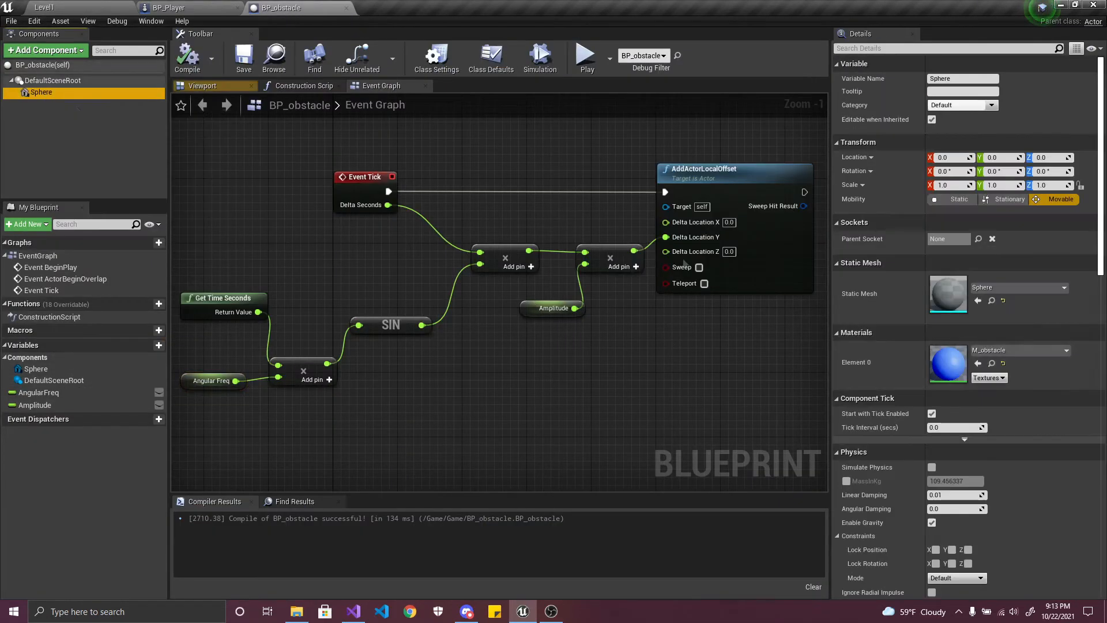
scroll(893, 302, down, 8)
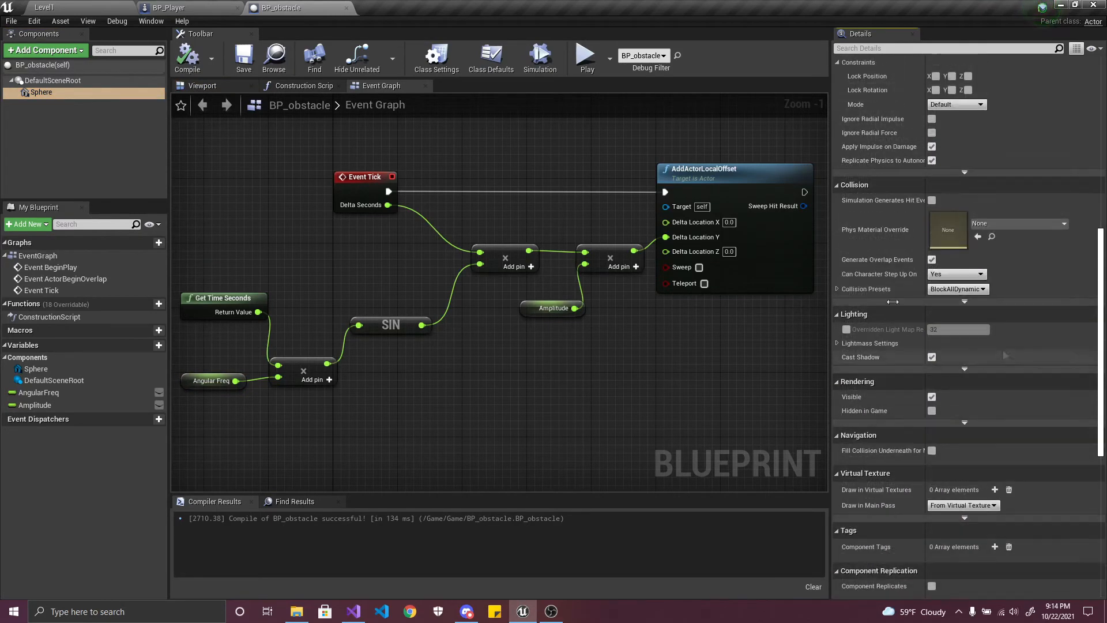
click(925, 303)
click(837, 290)
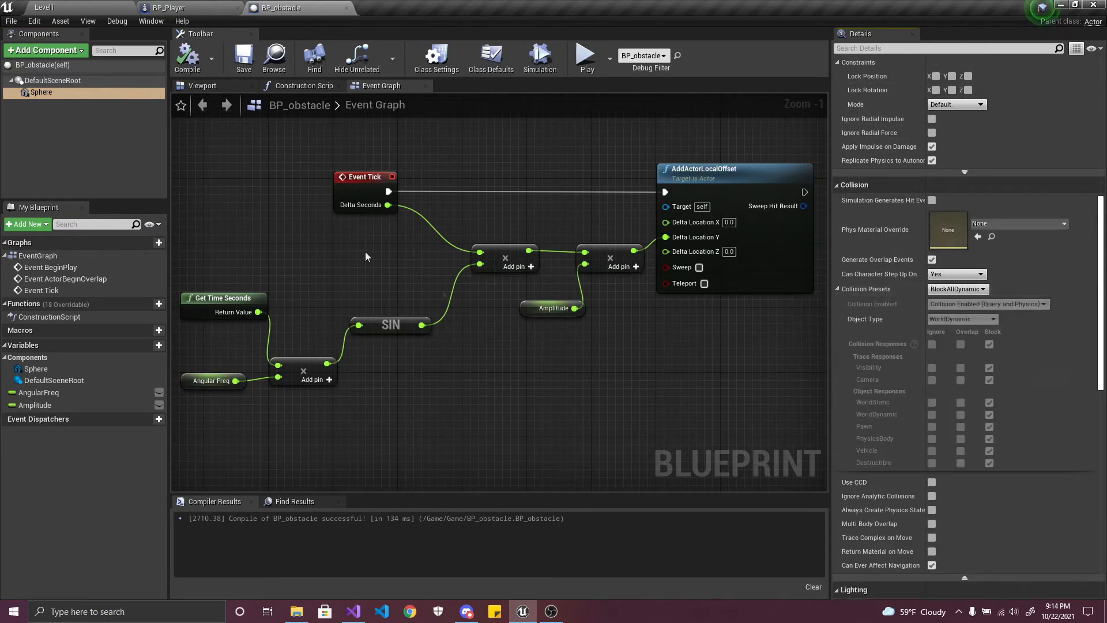
mouse_move(1103, 287)
mouse_down()
mouse_move(1103, 214)
mouse_move(1105, 274)
mouse_up()
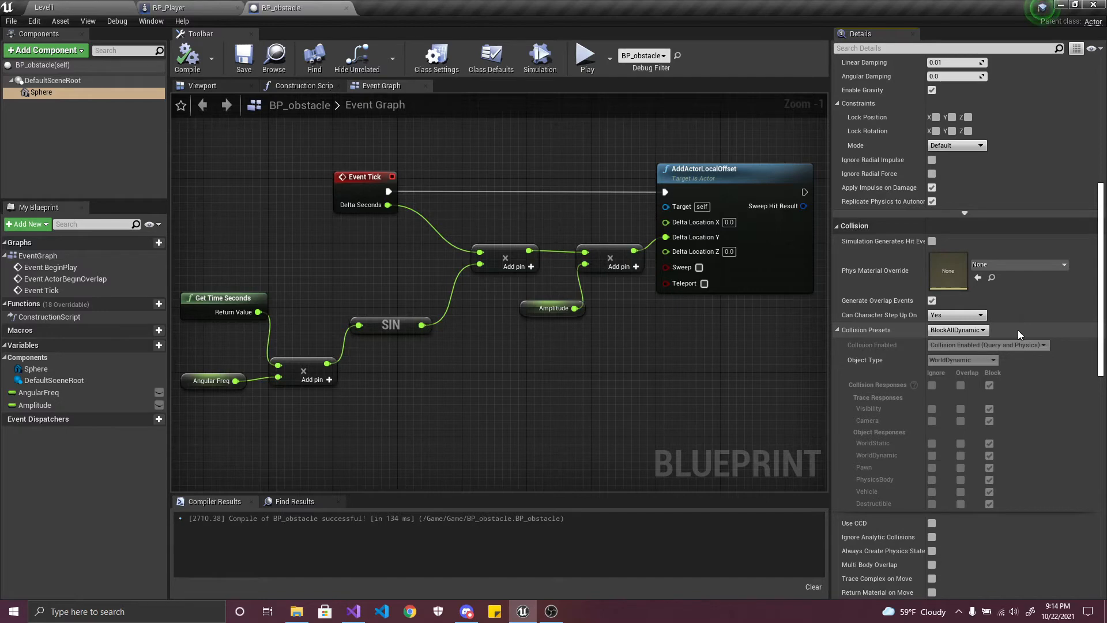
click(975, 330)
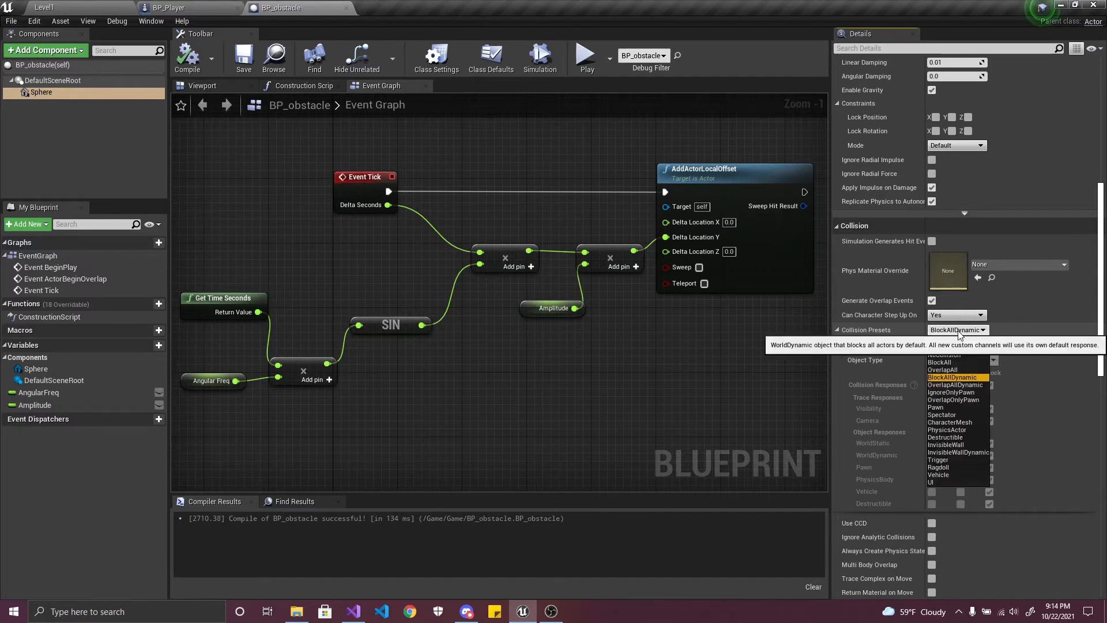
click(942, 369)
click(188, 57)
- Switch back to the Level1 editor and save all changed assets, including the level
click(86, 8)
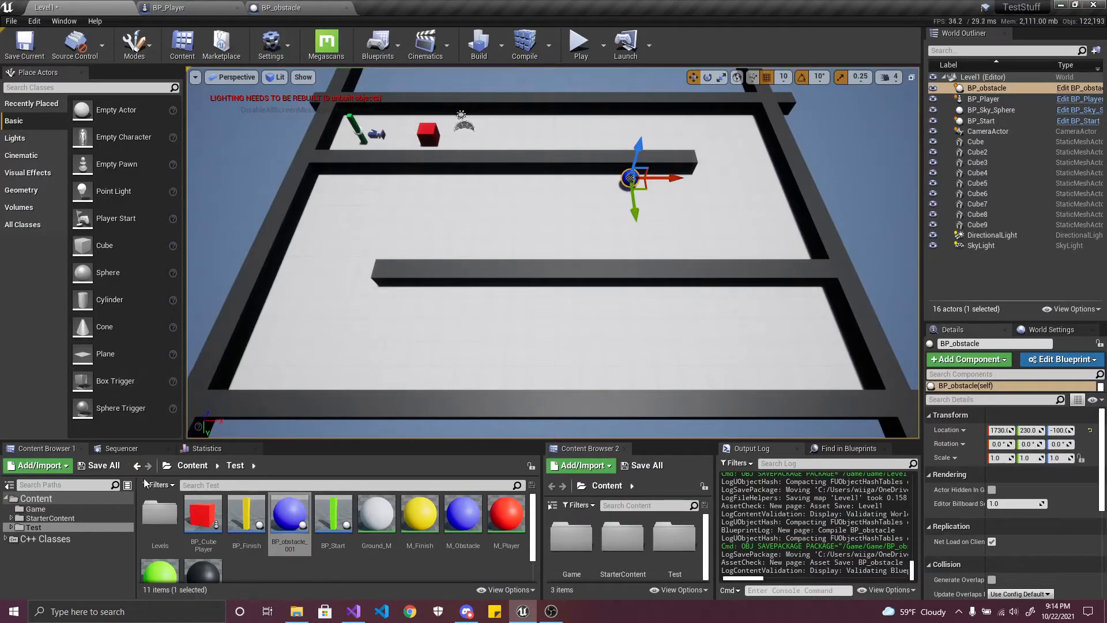
key(ctrl+shift+s)
click(654, 410)
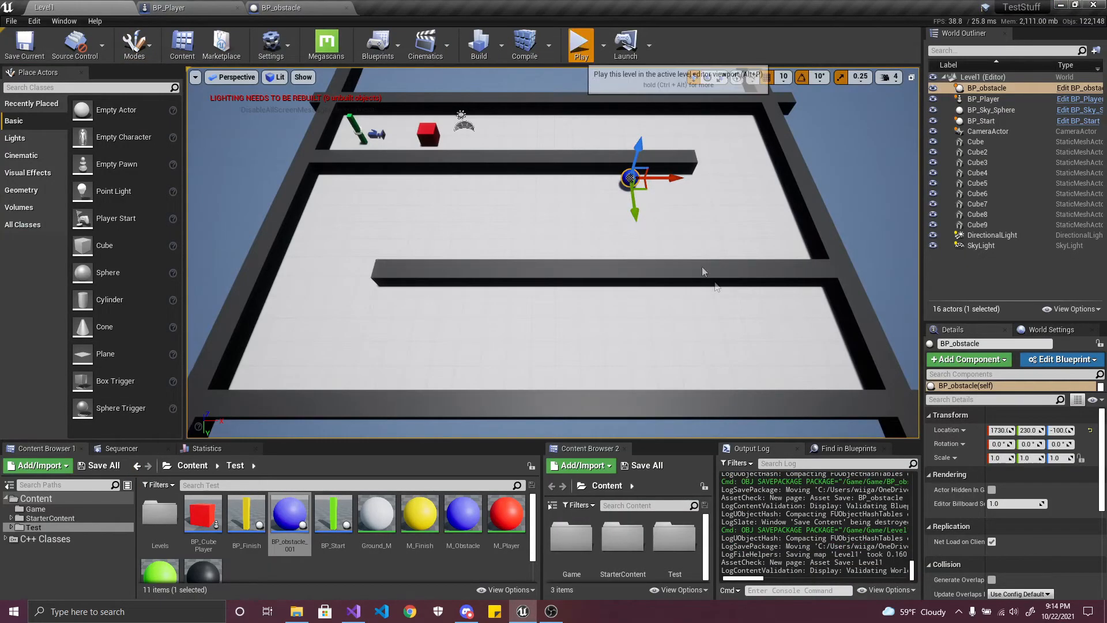
- Play Level1 and steer the player cube around the first wall into the blue obstacle to test the overlap reset
click(579, 44)
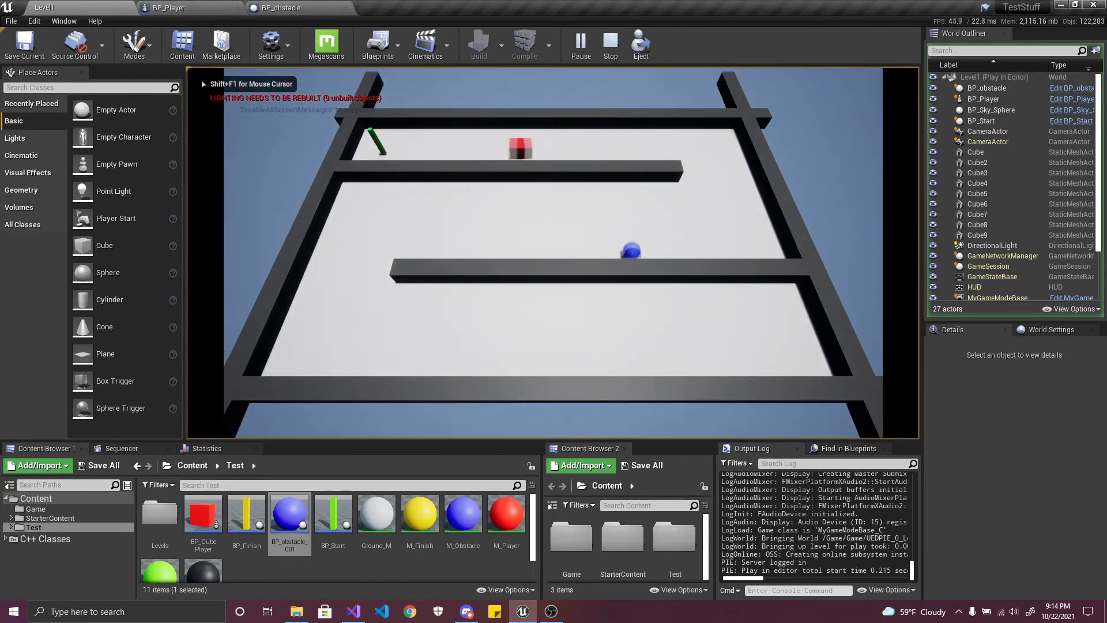
key(s)
key(a)
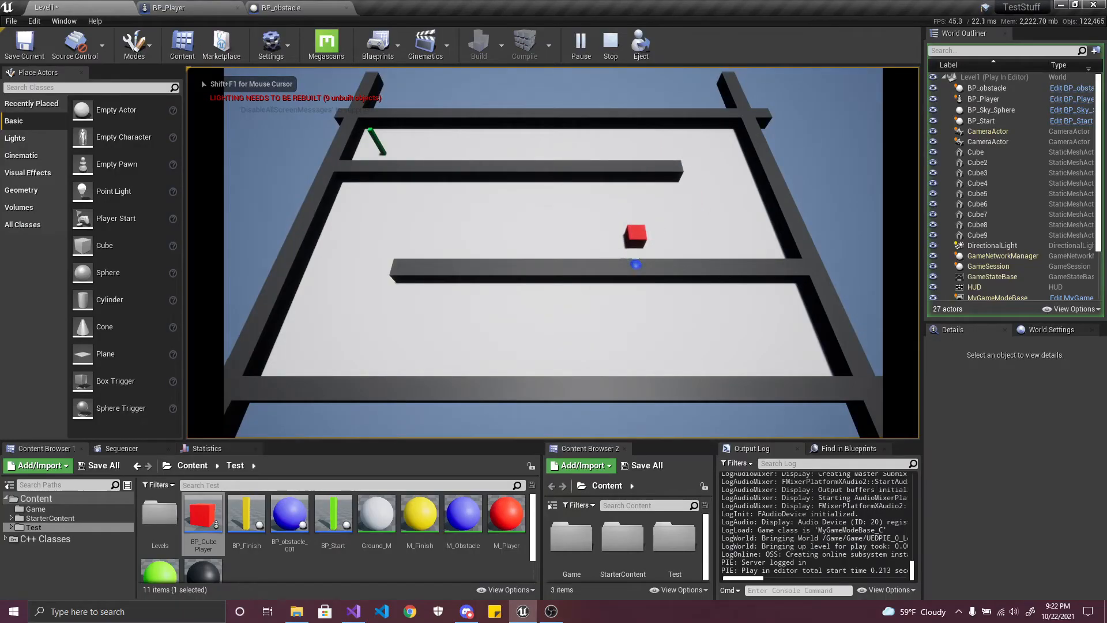
key(Escape)
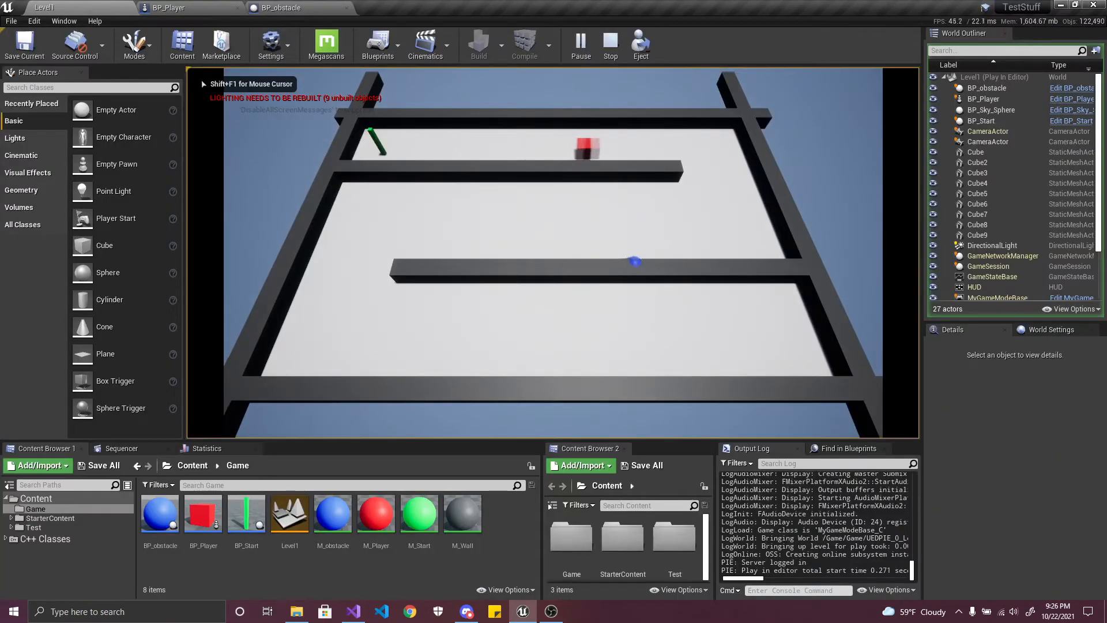
key(s)
key(a)
key(s)
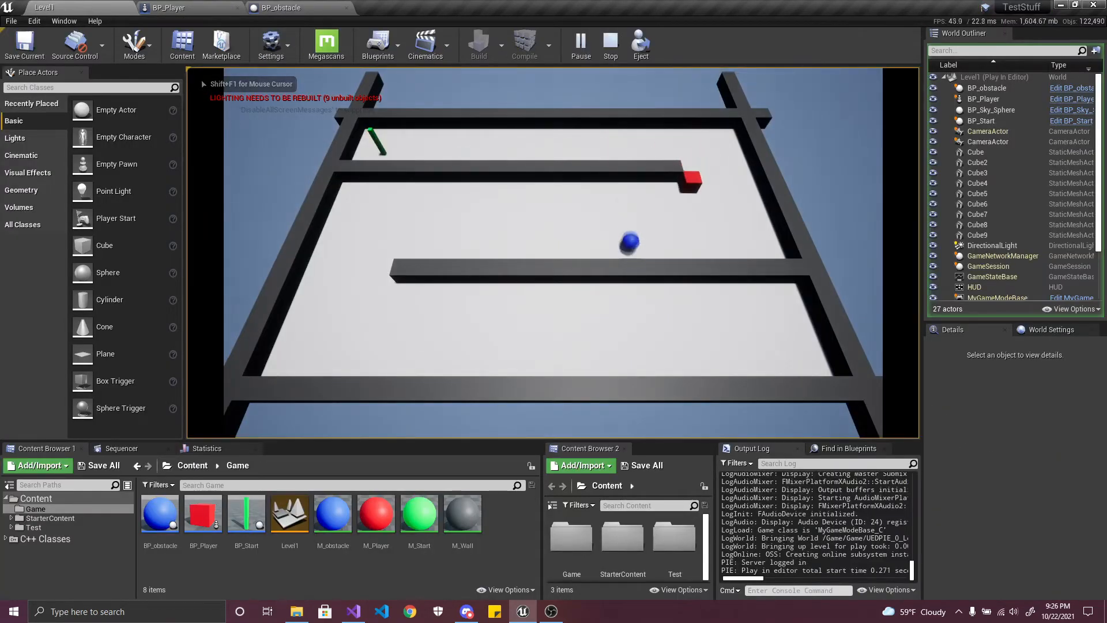
key(a)
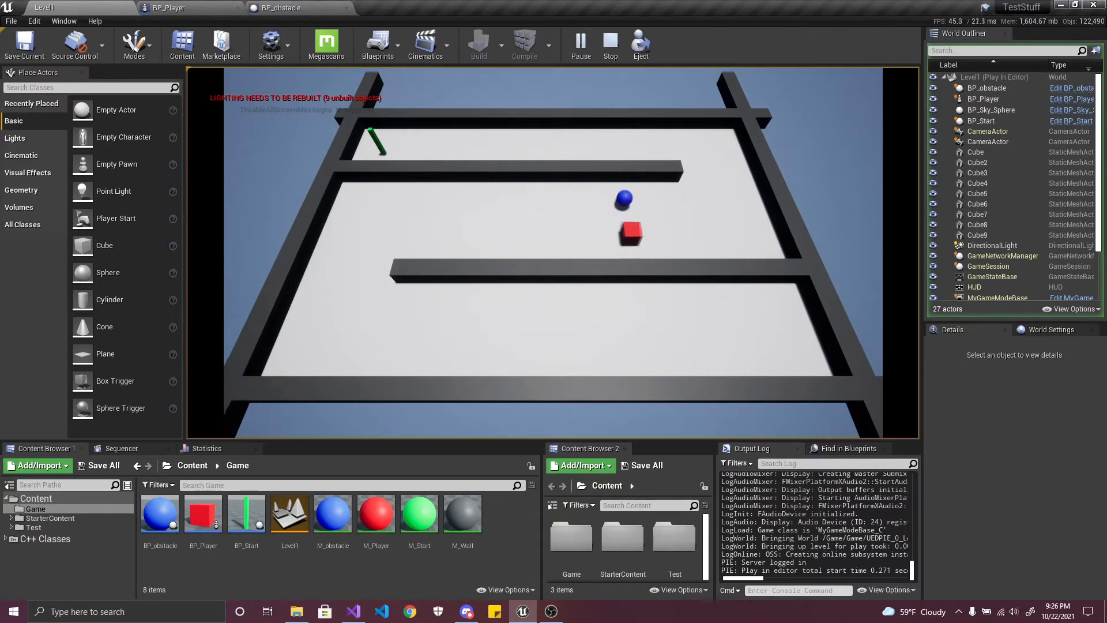
key(Escape)
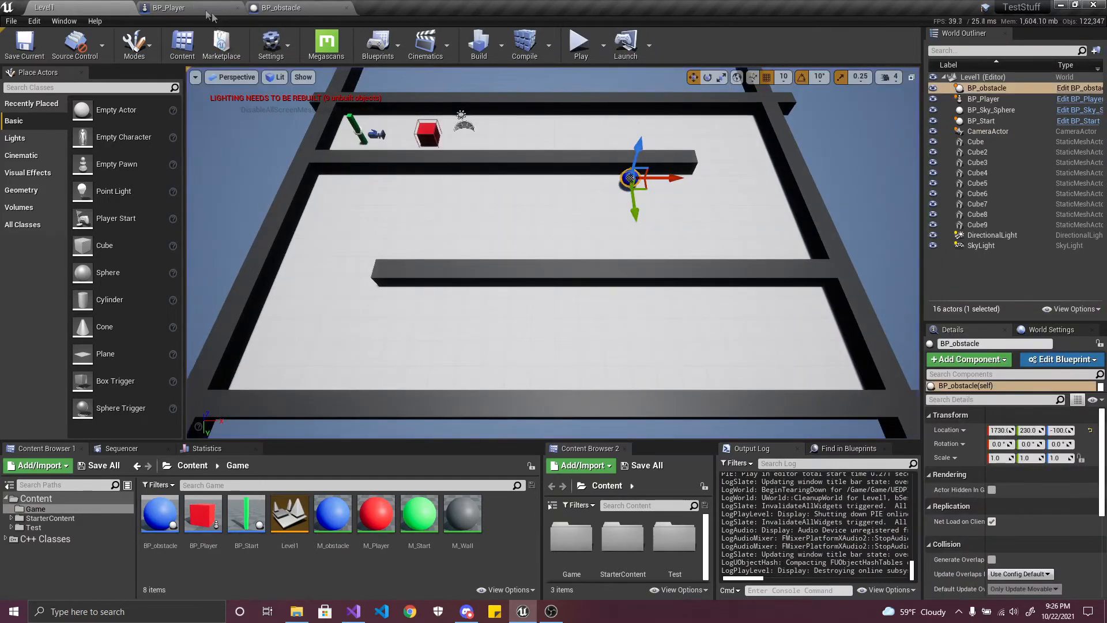
- Open BP_Player's Event Graph to review the overlap logic
click(212, 13)
click(314, 85)
scroll(484, 236, up, 3)
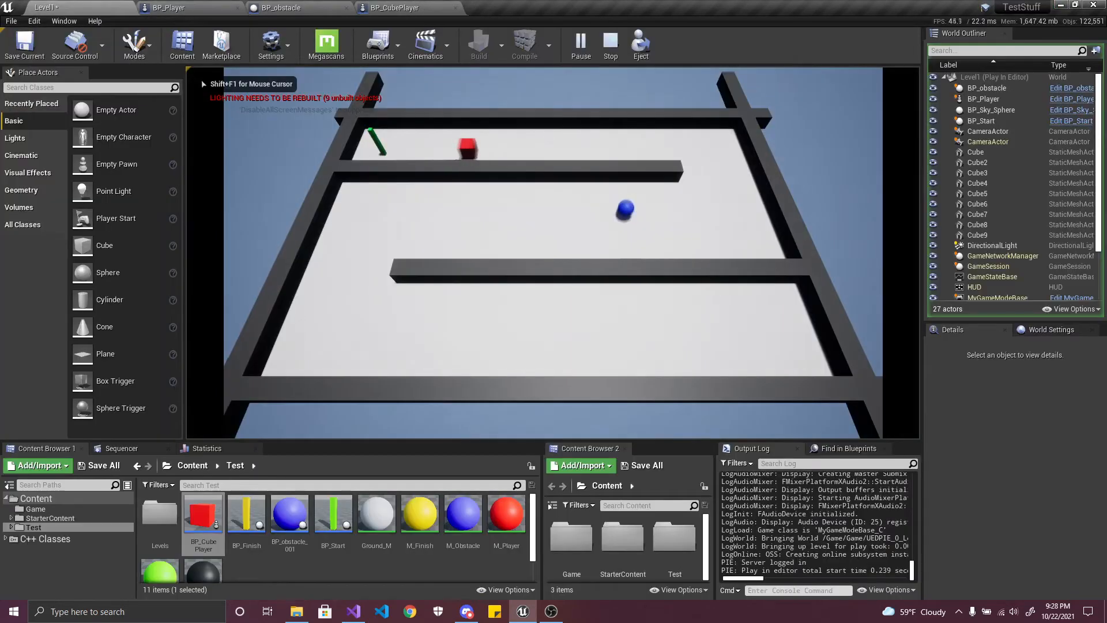
- Steer the player cube to the obstacle in a play session of Level1, stop it, and open BP_CubePlayer
key(d)
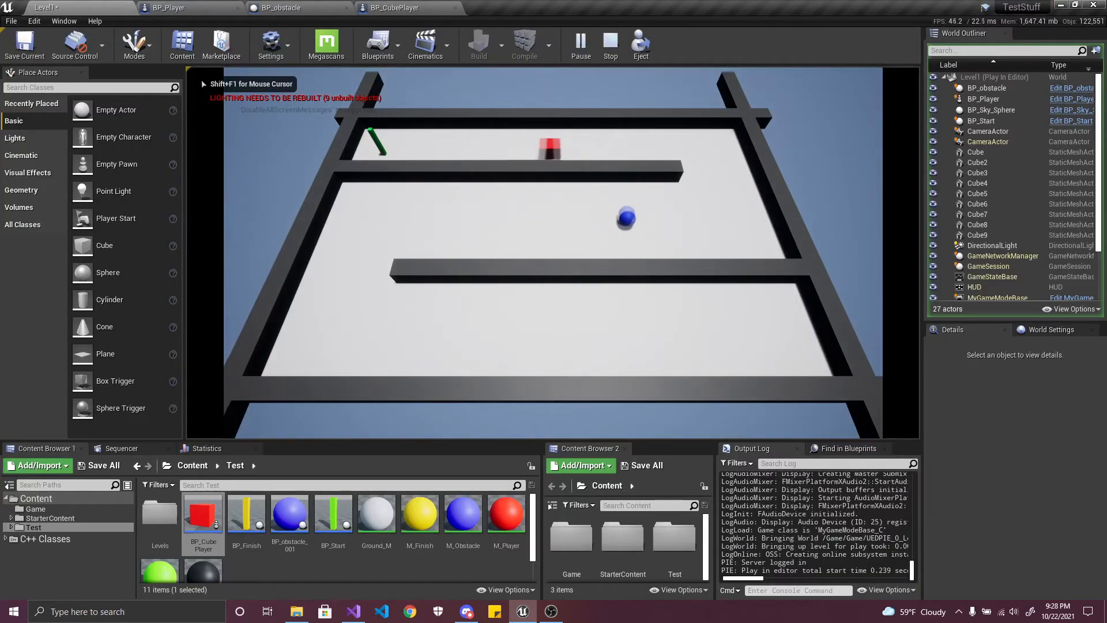
key(d)
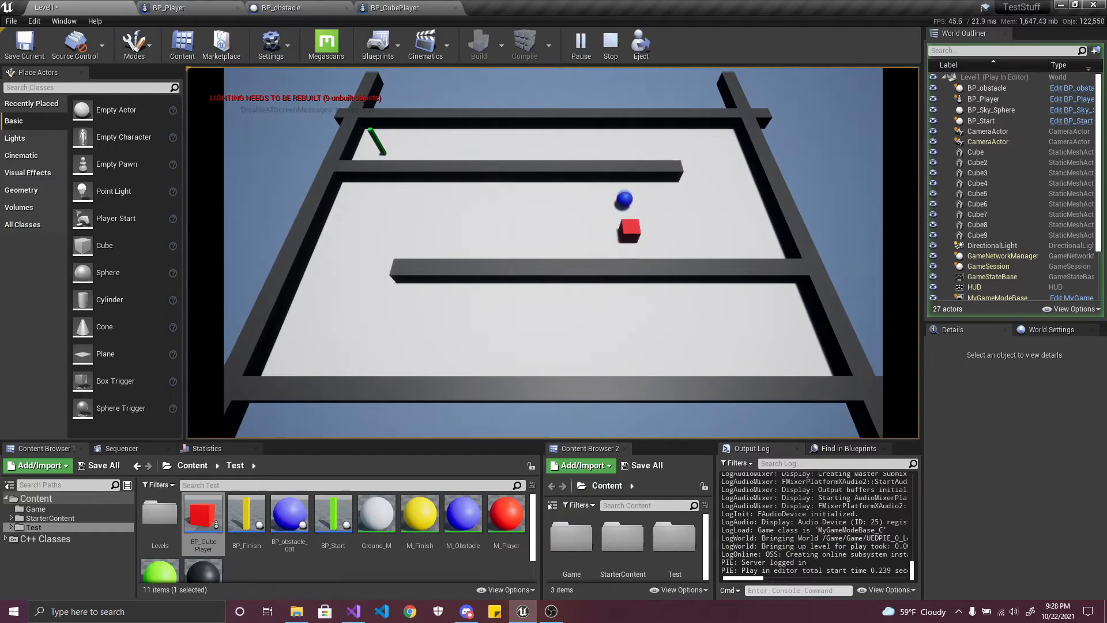
key(Escape)
click(394, 8)
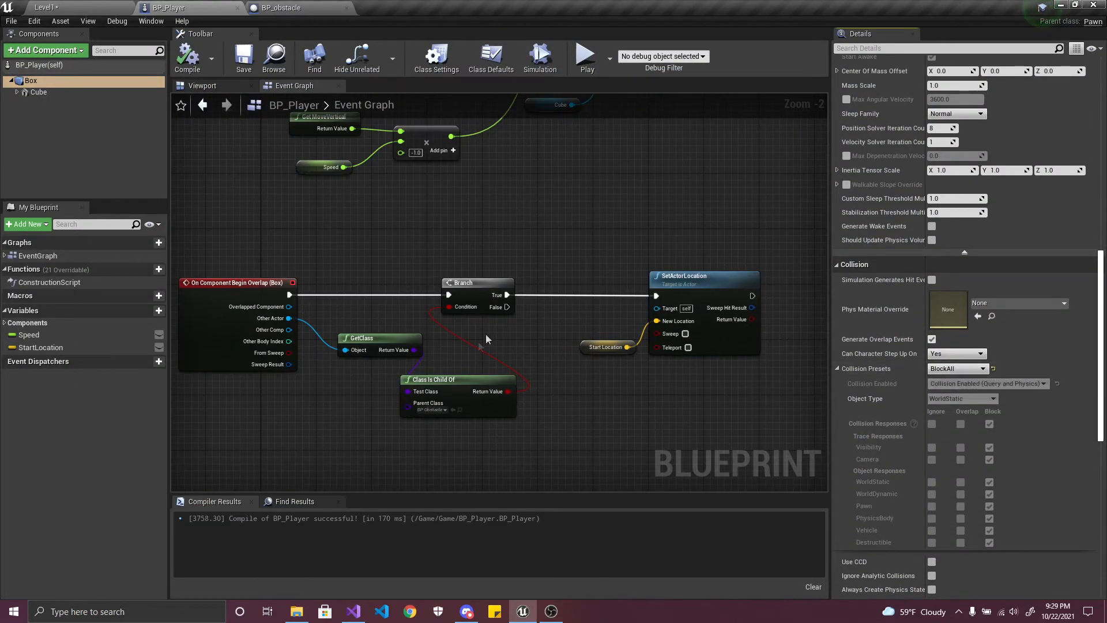
- Insert a Print String of Other Actor's display name between the Box overlap event and the Branch, and test it in play
drag(288, 295, 323, 288)
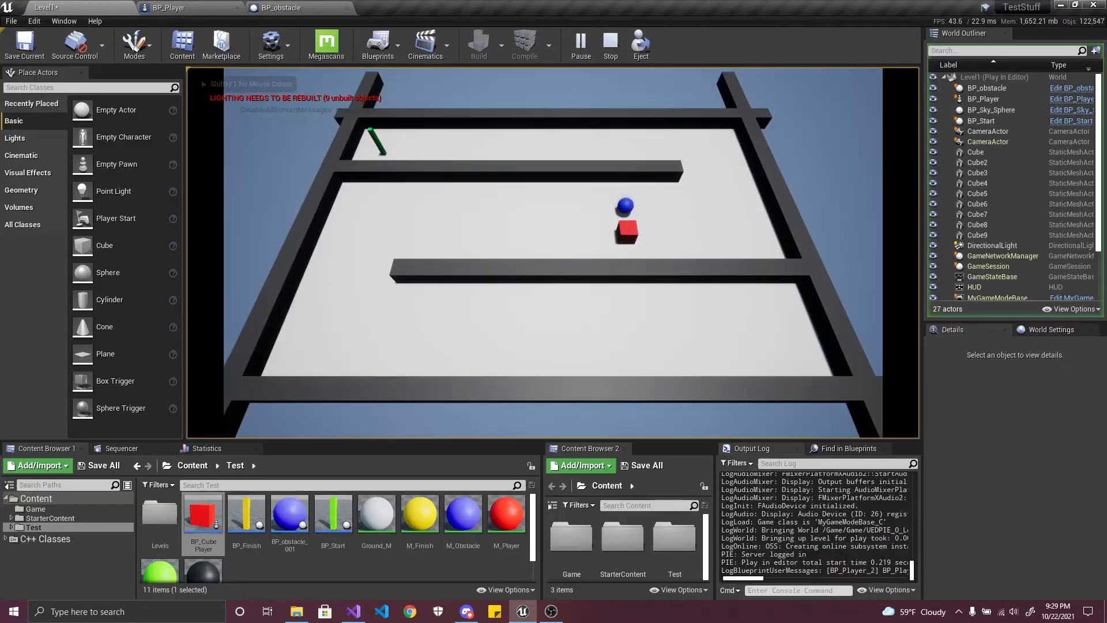
key(Escape)
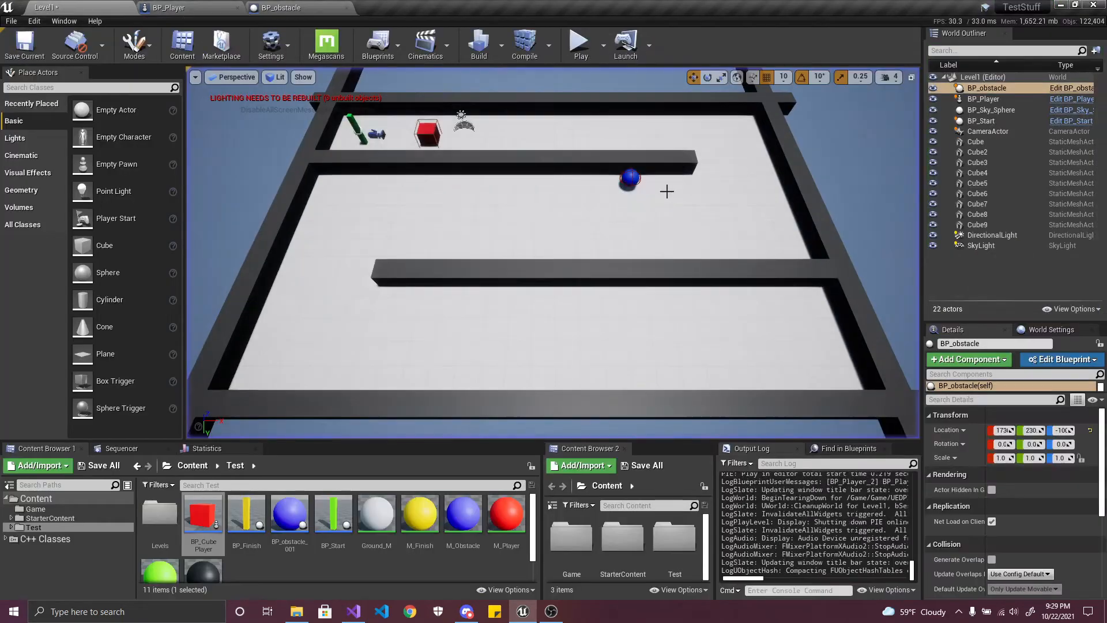
- Remove the Print String and Get Display Name nodes from BP_Player's overlap logic, and compile the blueprint
click(184, 7)
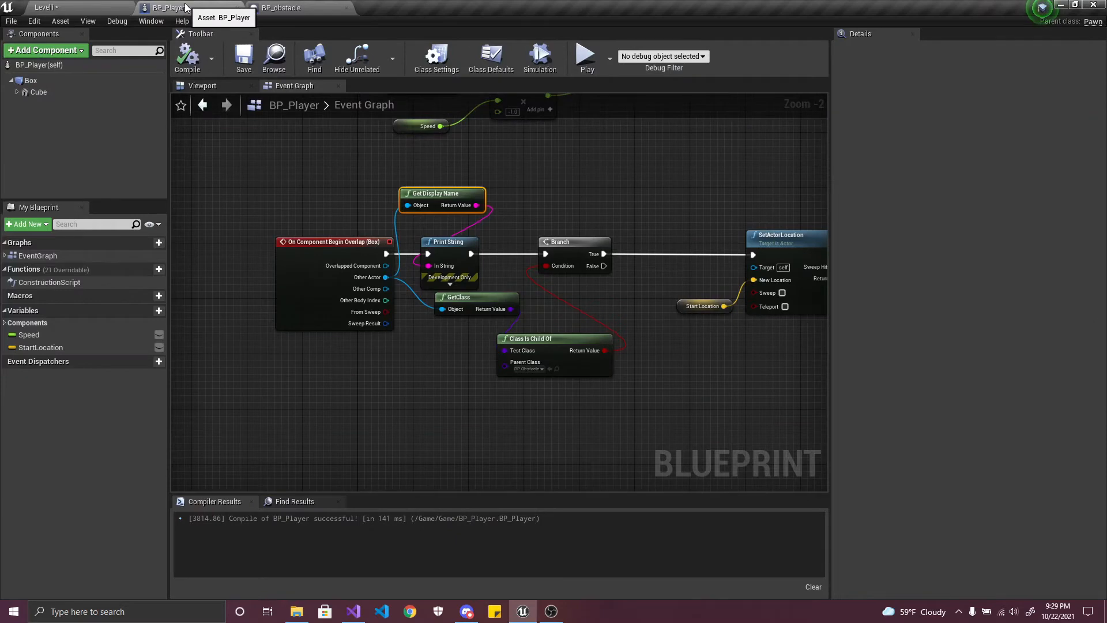
click(455, 245)
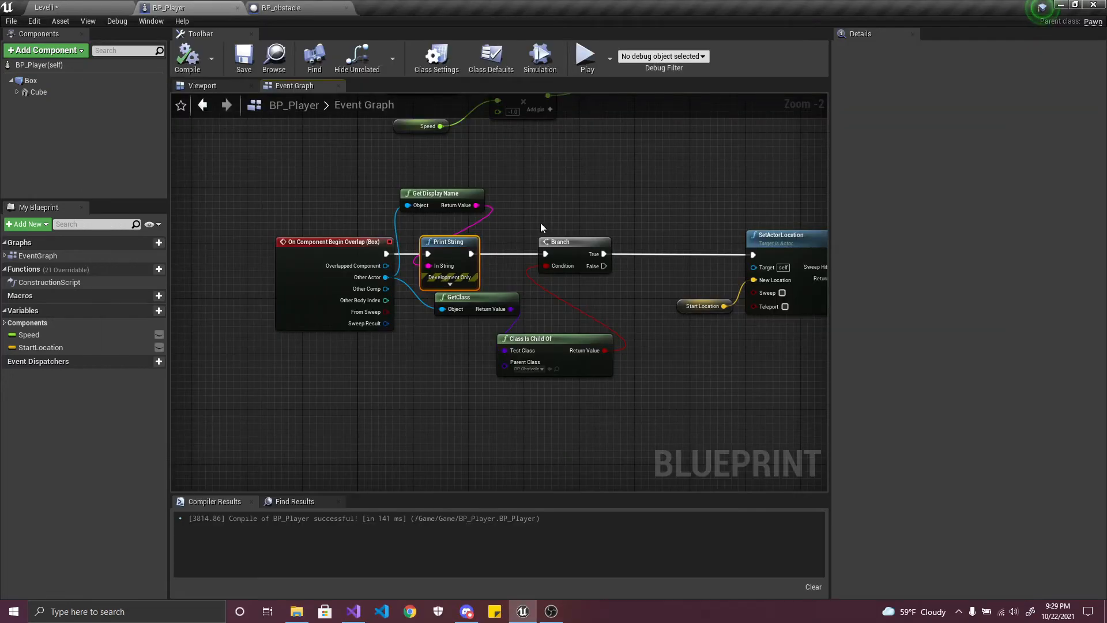
click(188, 56)
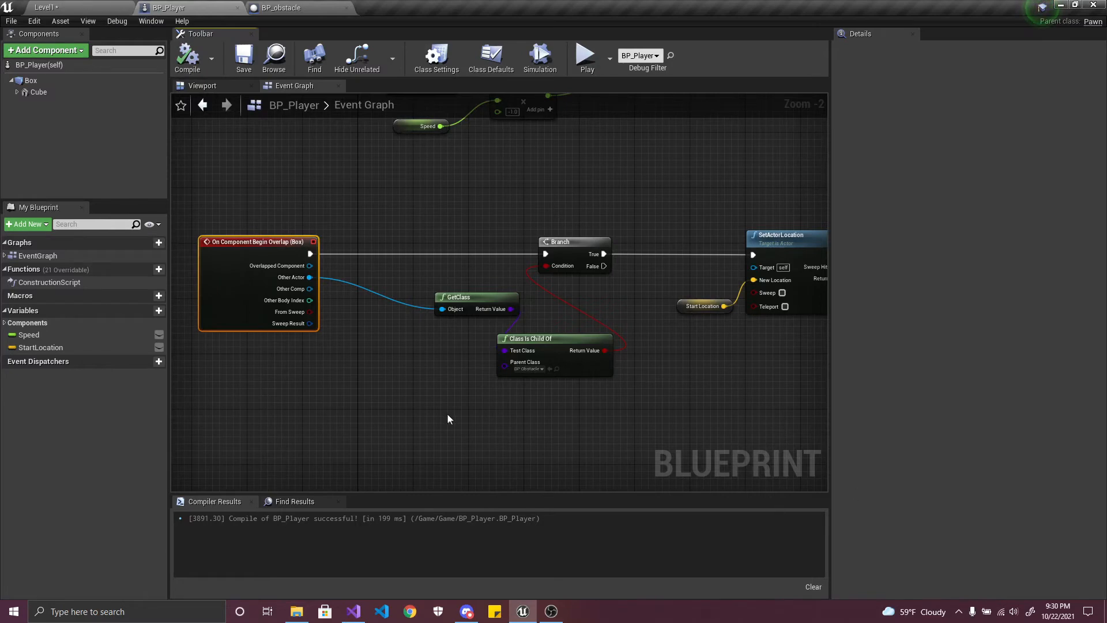
- Move the GetClass and Class Is Child Of nodes together closer to the overlap event
drag(421, 274, 581, 420)
drag(574, 361, 540, 351)
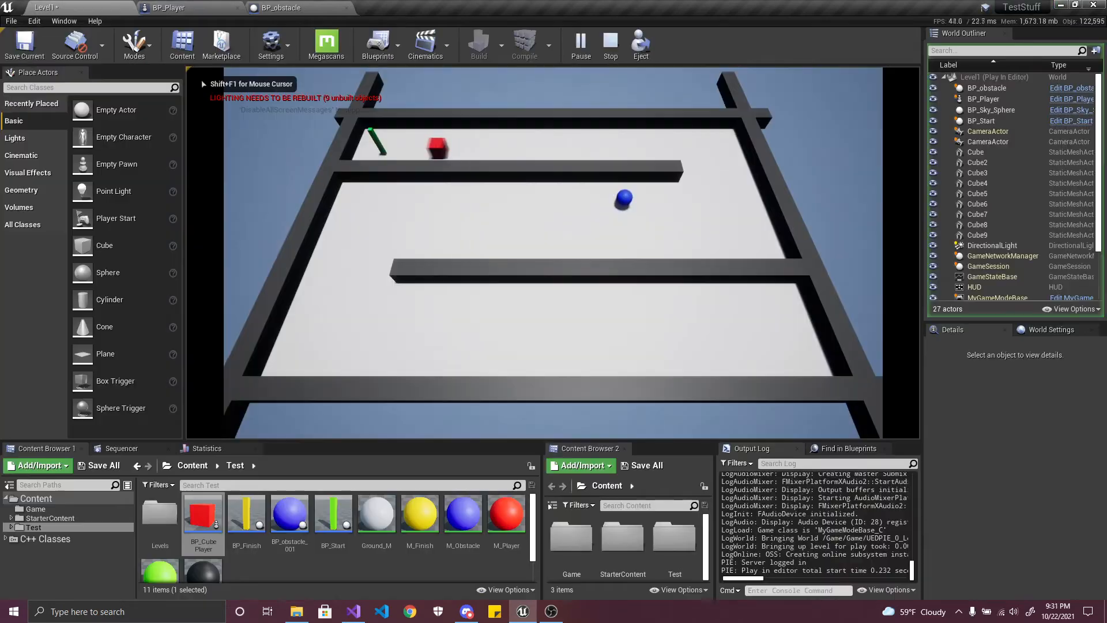
- Test the overlap in two play sessions by steering the cube into the obstacle, and return to BP_Player's graph
key(d)
key(s)
key(a)
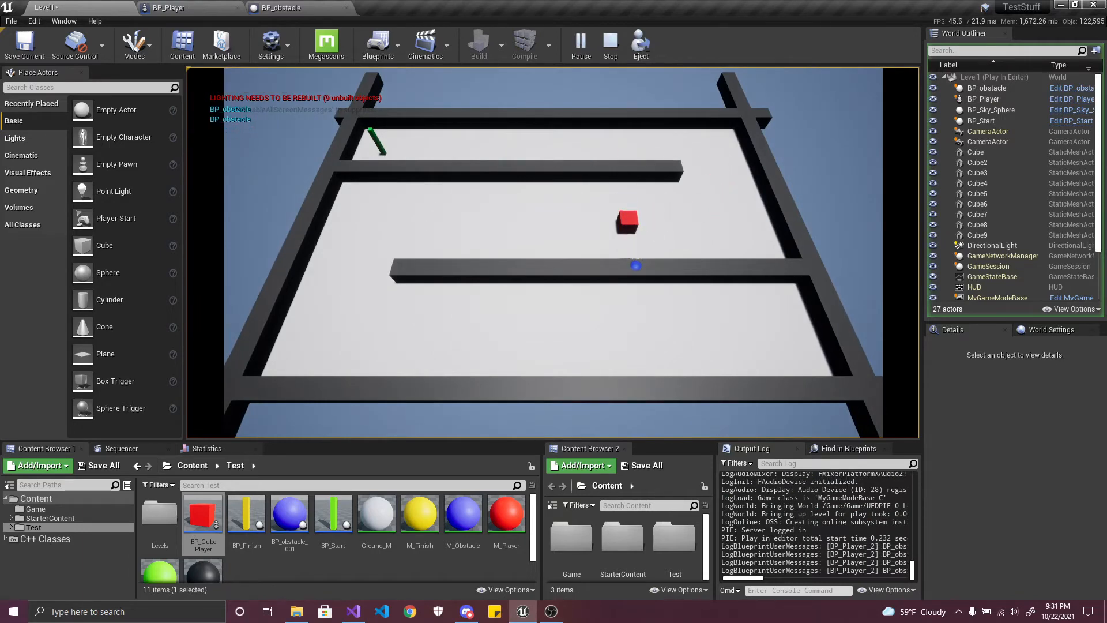
key(Escape)
key(s)
key(a)
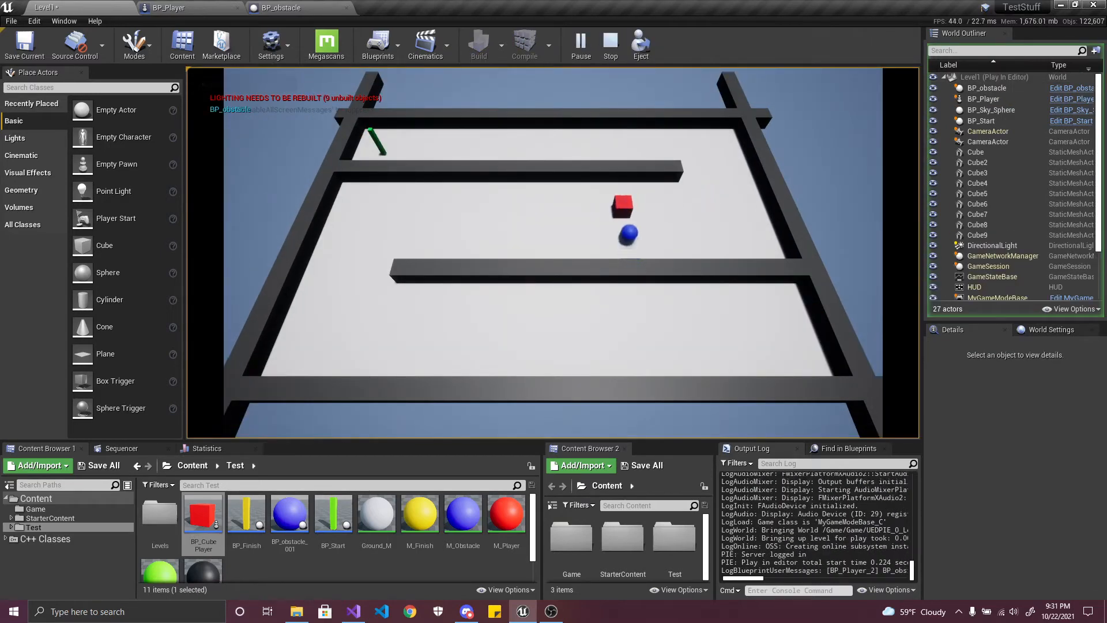
key(Escape)
click(196, 9)
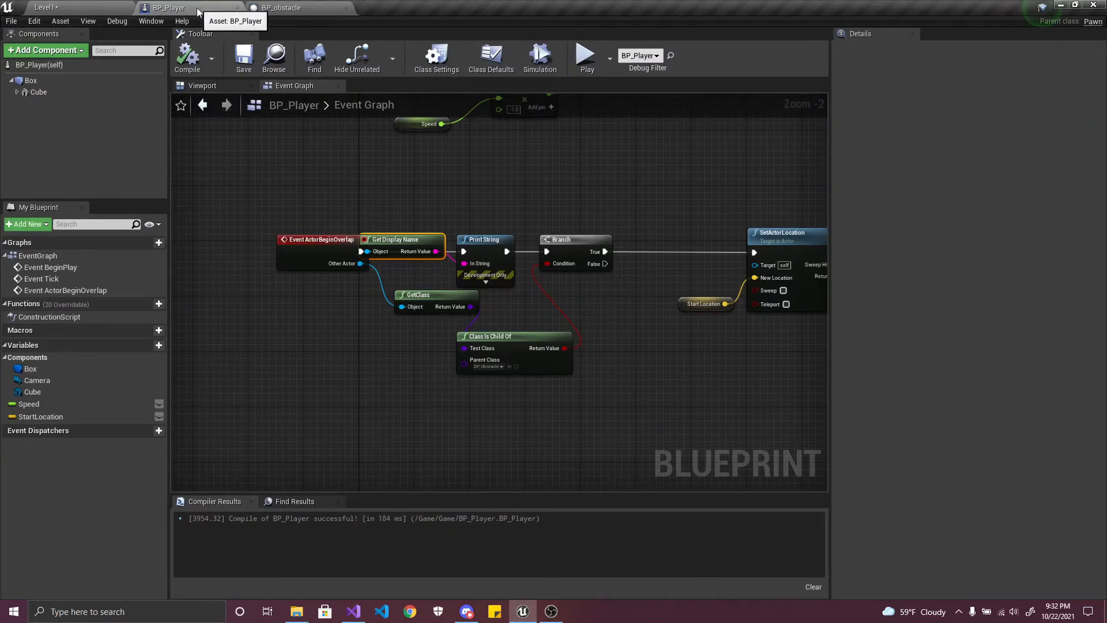
- Spread out the overlap logic by moving Event ActorBeginOverlap left and Get Display Name below GetClass, and save BP_Player
drag(292, 242, 233, 247)
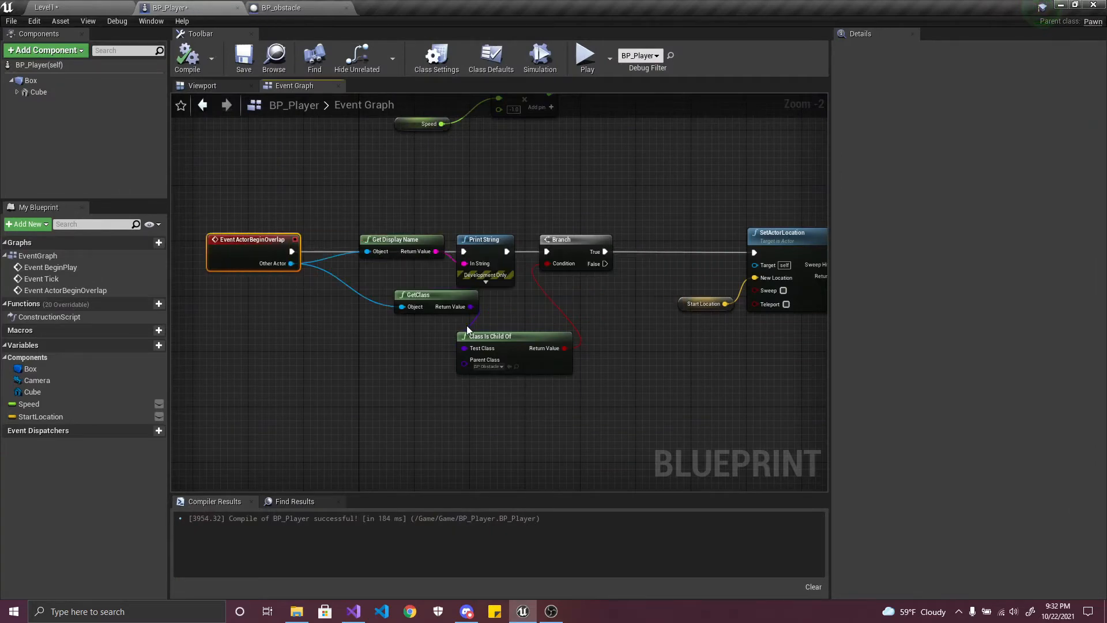
scroll(461, 321, up, 1)
drag(379, 226, 313, 338)
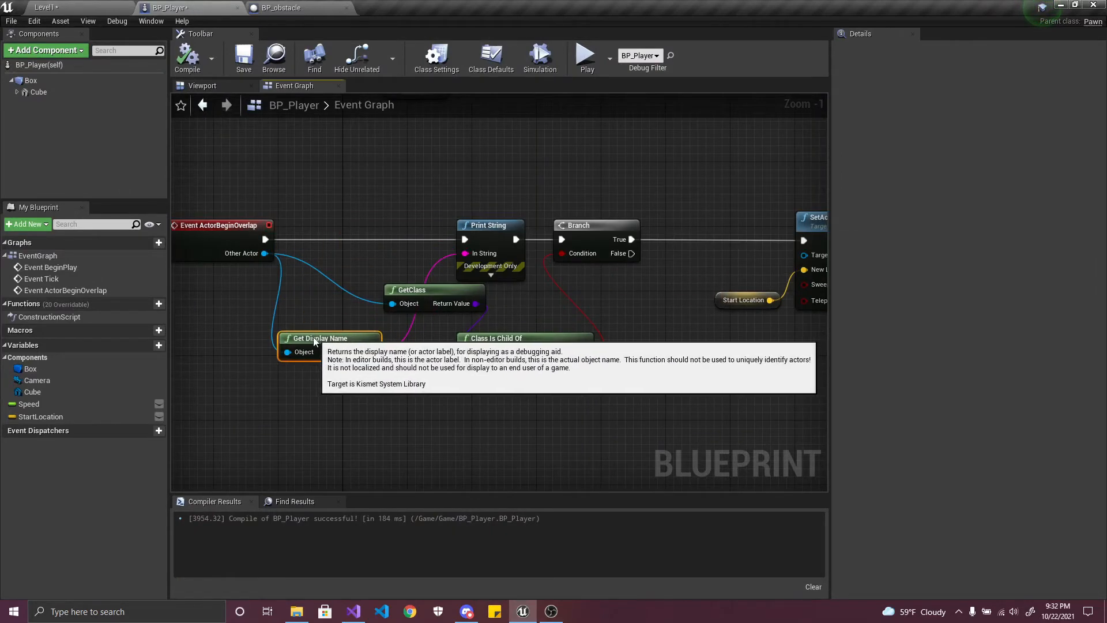
key(ctrl+s)
- Playtest the level to check which names the overlap event prints, and stop the session
key(alt+p)
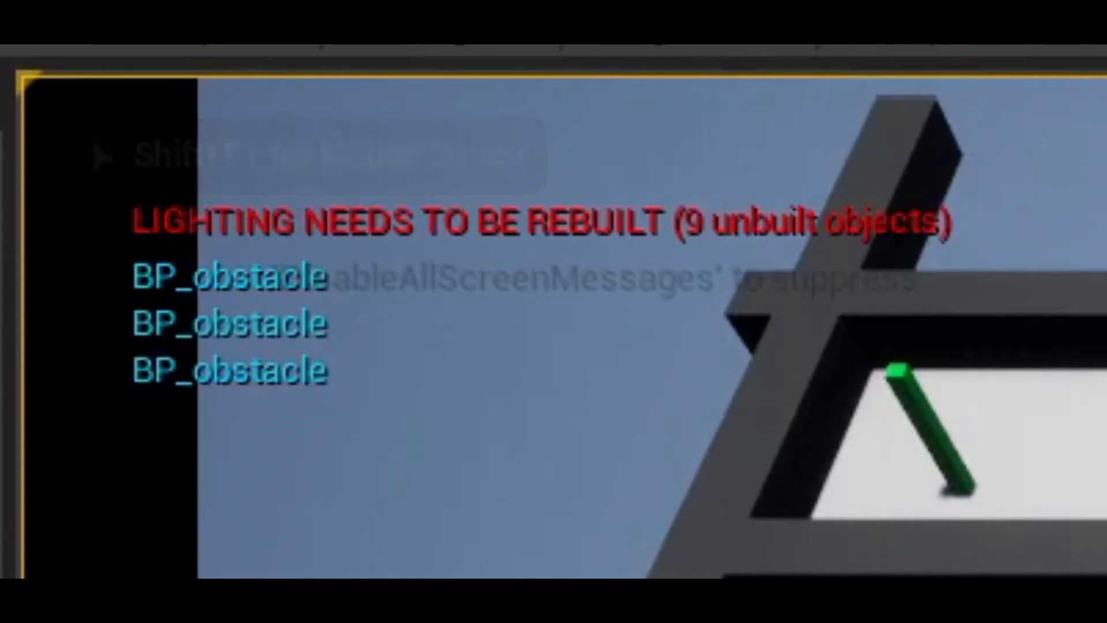
key(Escape)
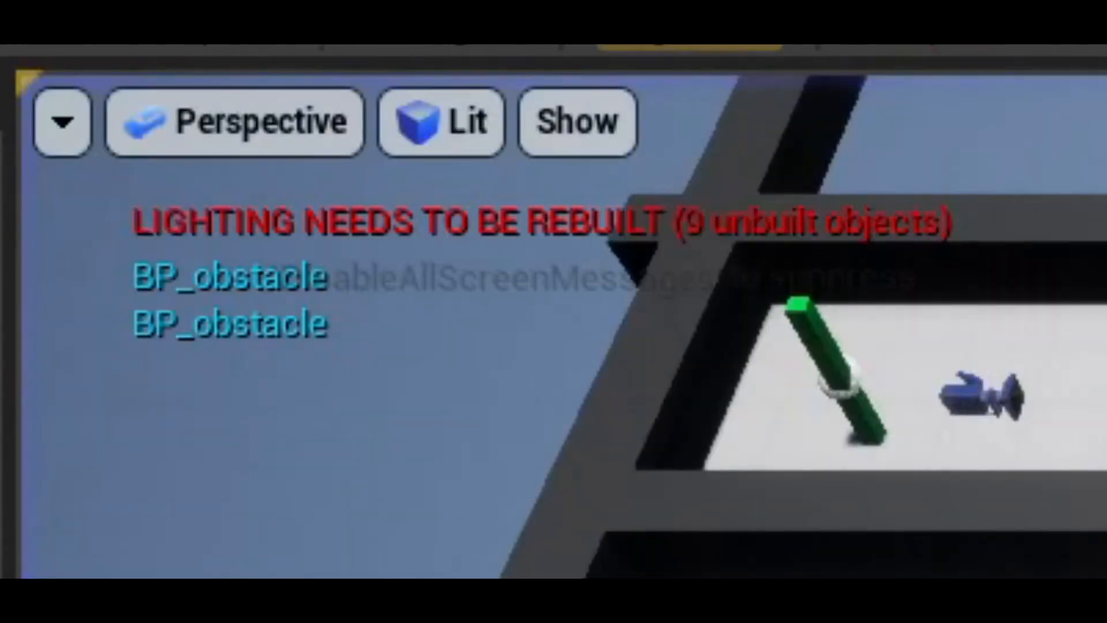
click(980, 397)
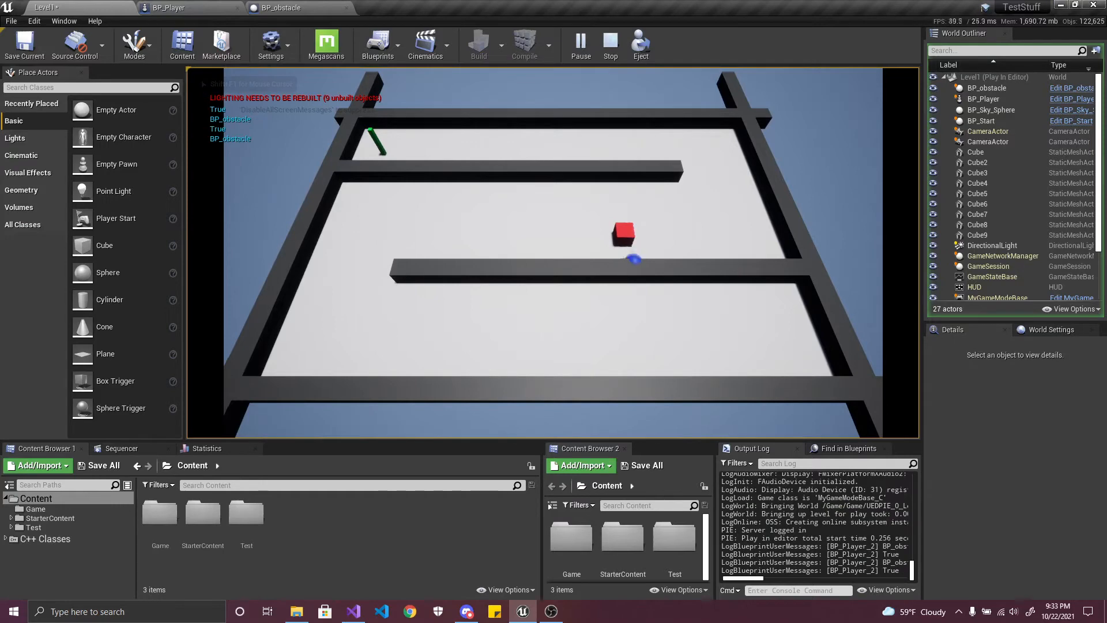
key(Escape)
- Review the Branch and SetActorLocation nodes in BP_Player, and playtest the overlap with the obstacle
click(190, 8)
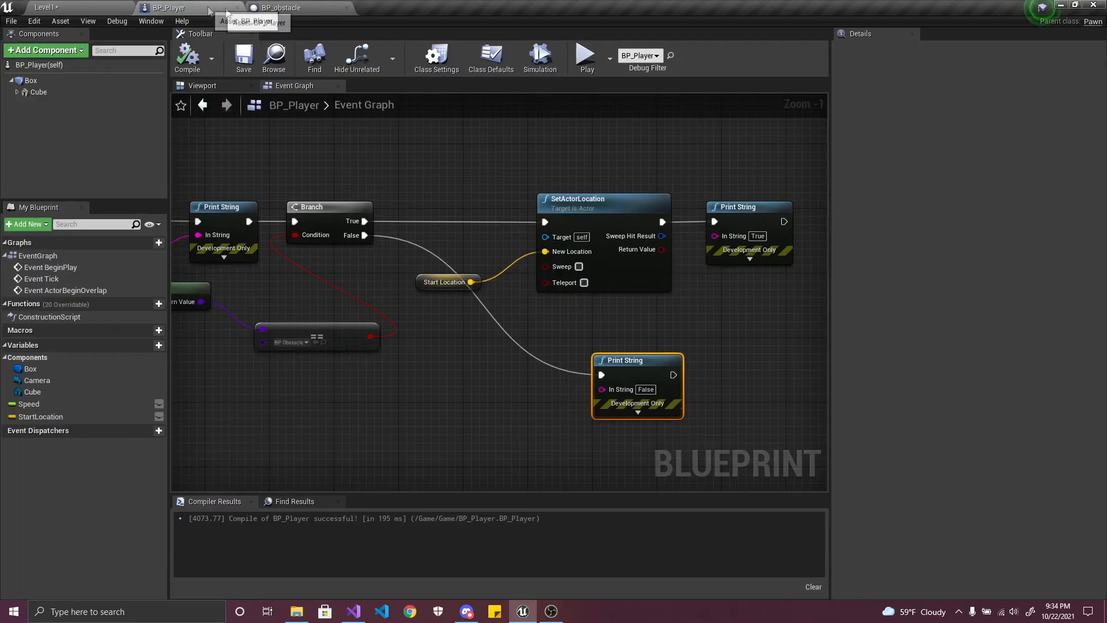
click(443, 285)
key(alt+p)
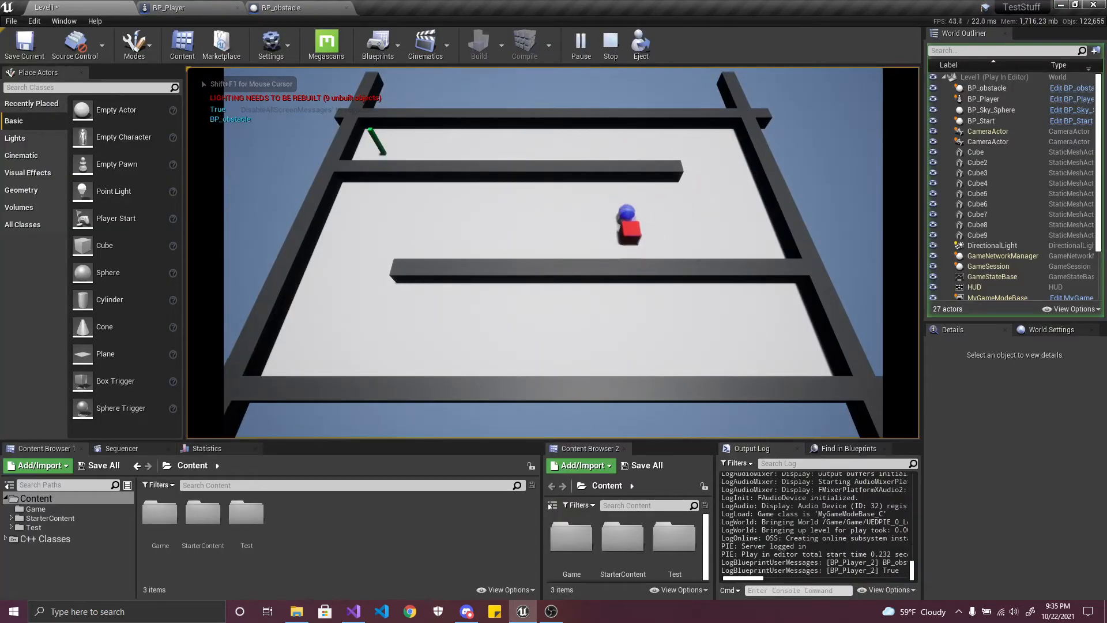
key(Escape)
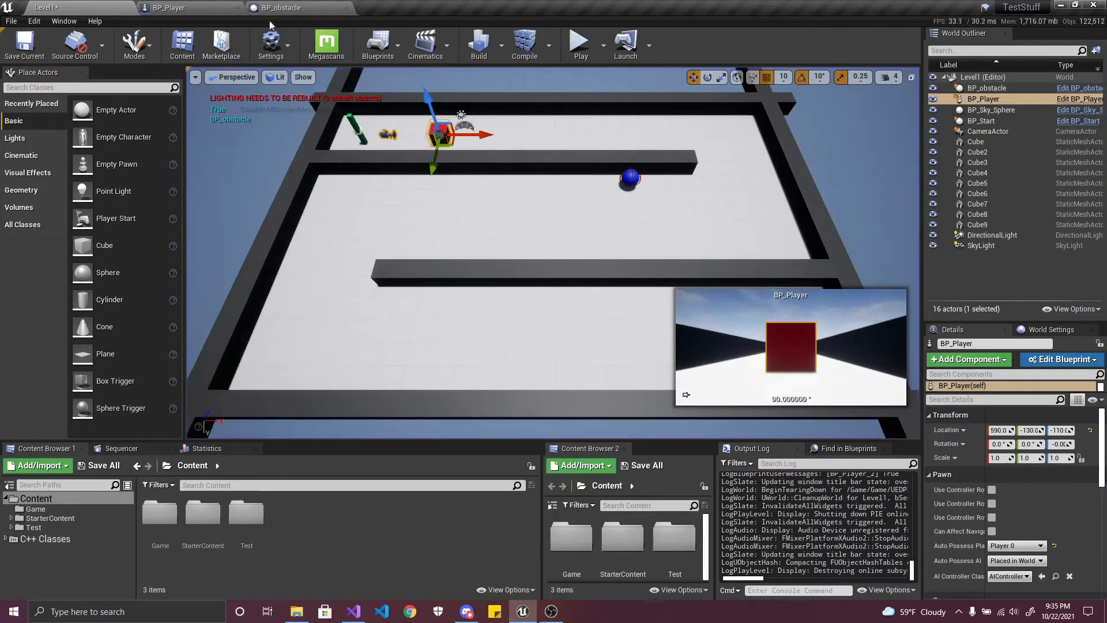
- Return to the BP_Player event graph and undo the last two graph edits
click(281, 10)
click(202, 11)
key(ctrl+z)
key(ctrl+z)
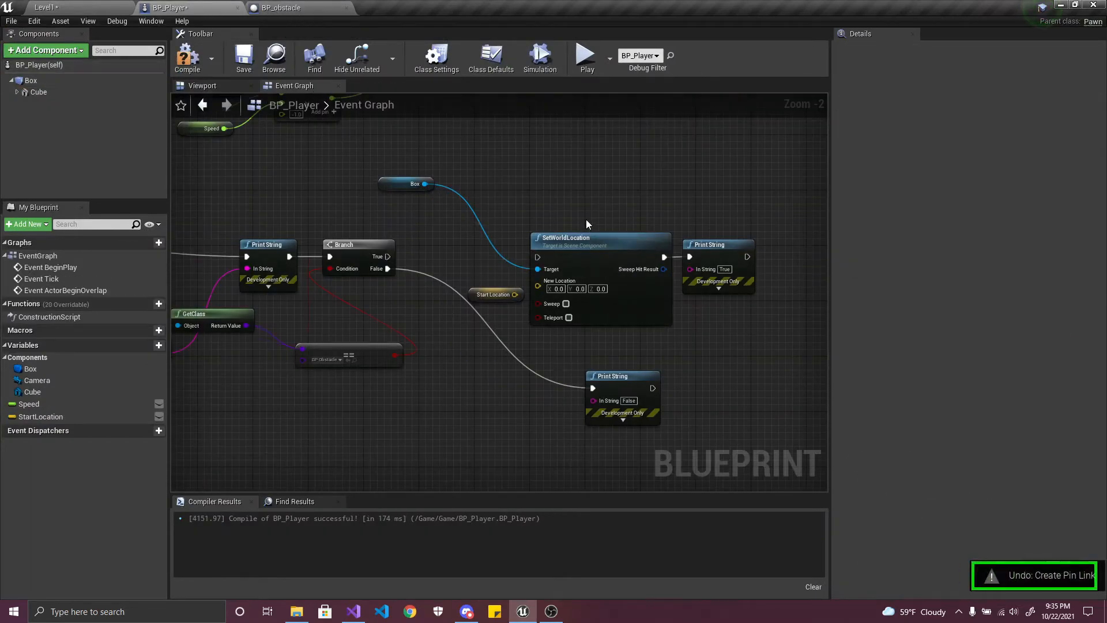
- Playtest the level by steering the red cube into the blue obstacle, dismiss the message log, and run the test once more
click(585, 55)
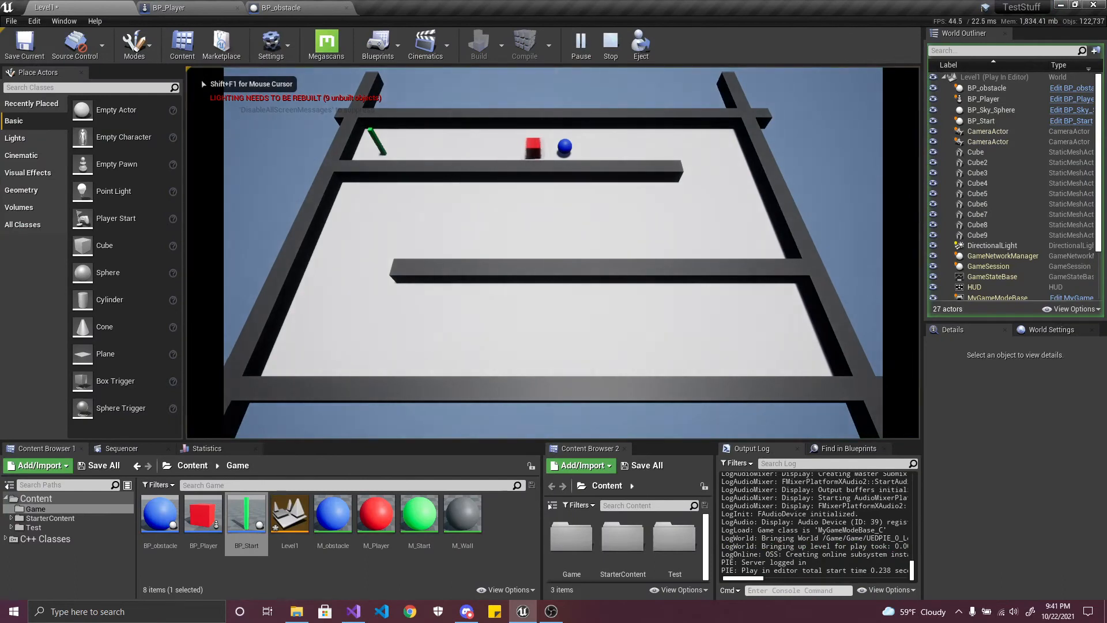
key(a)
key(d)
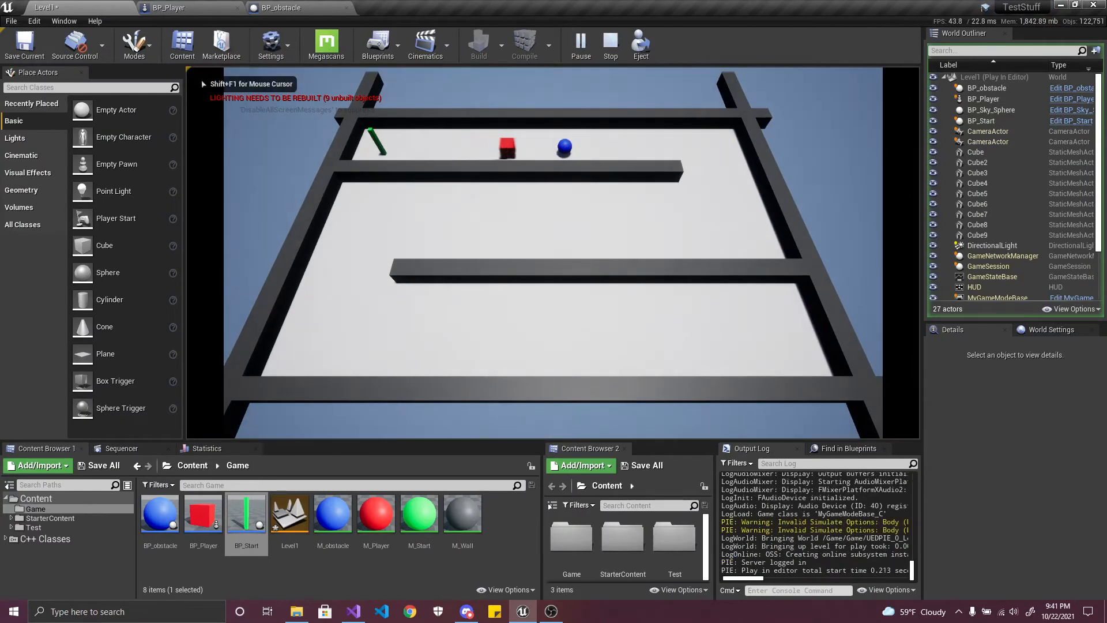
key(d)
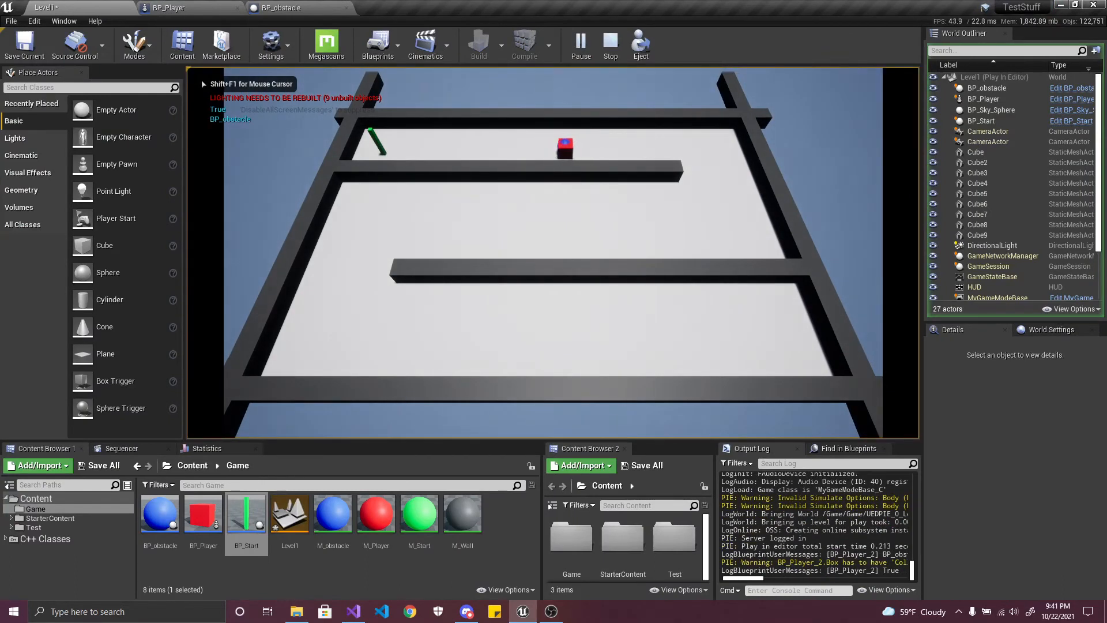
key(shift+F1)
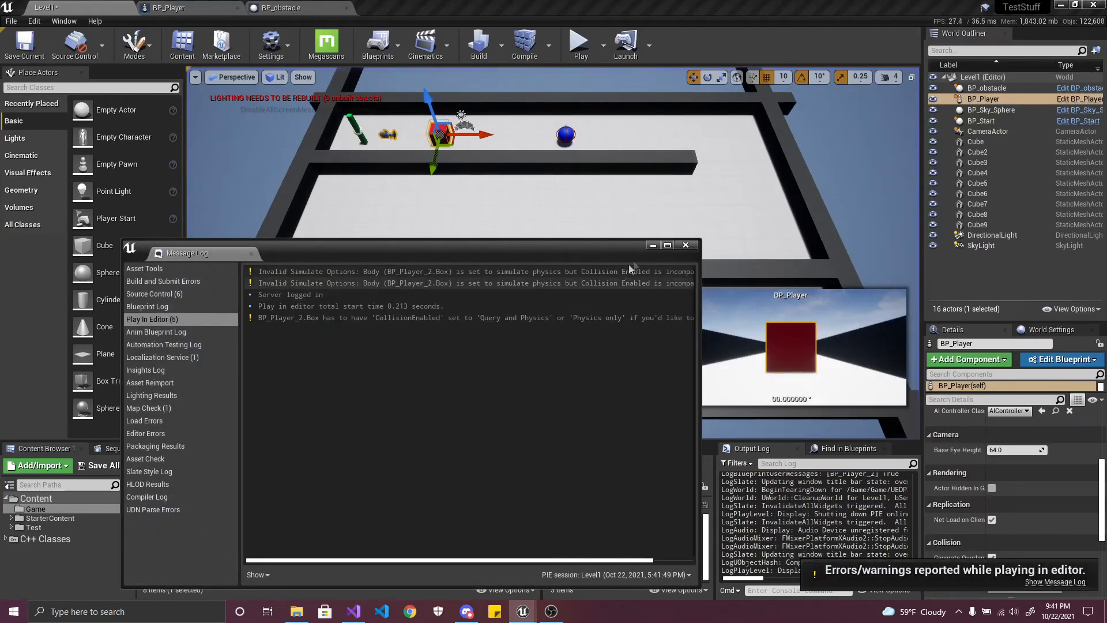
click(693, 247)
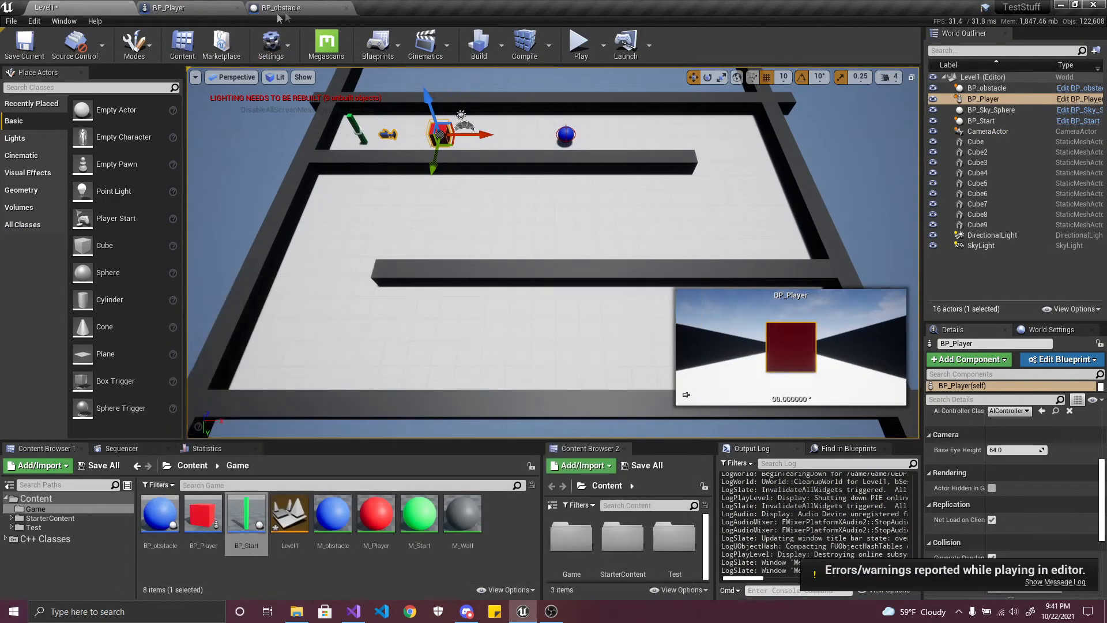
click(581, 43)
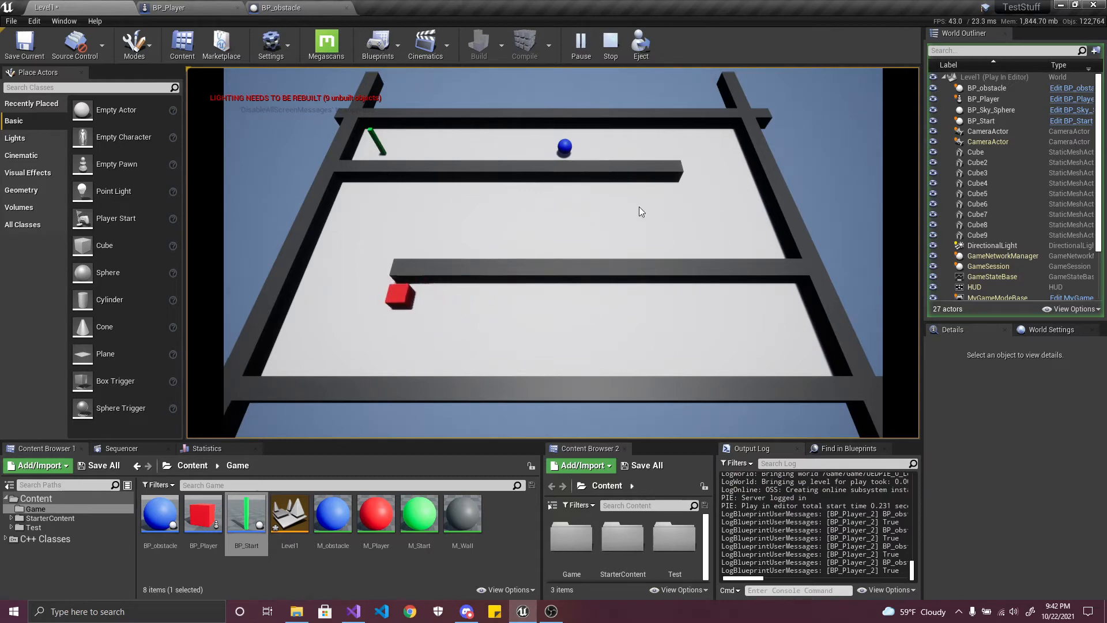
key(Escape)
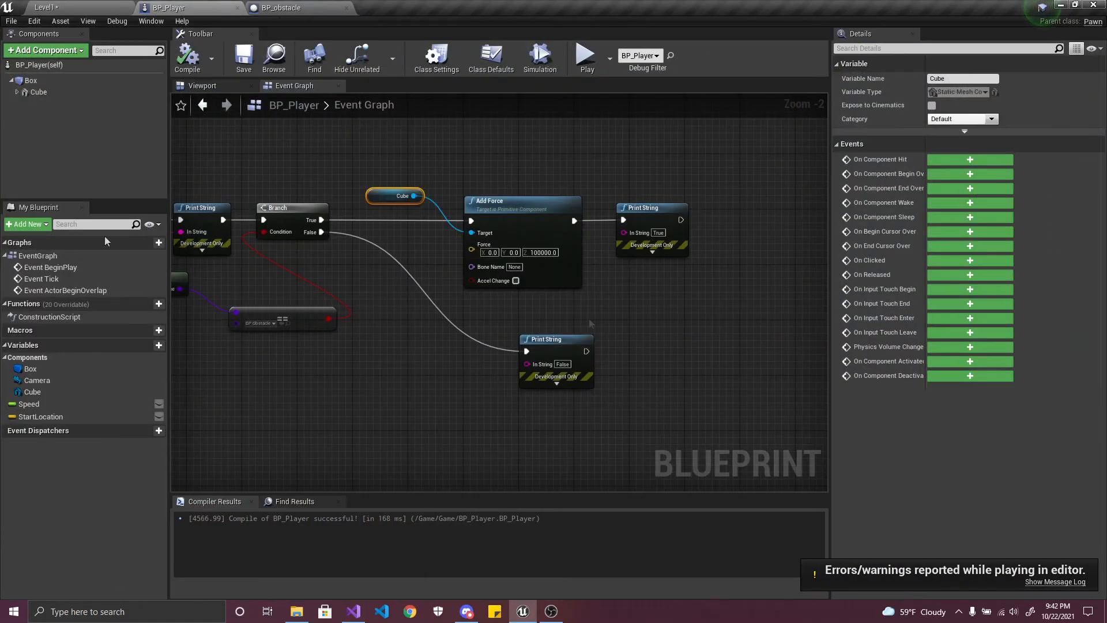
- Delete the Add Force node and its Cube reference from the Branch's True path
ctrl+click(488, 249)
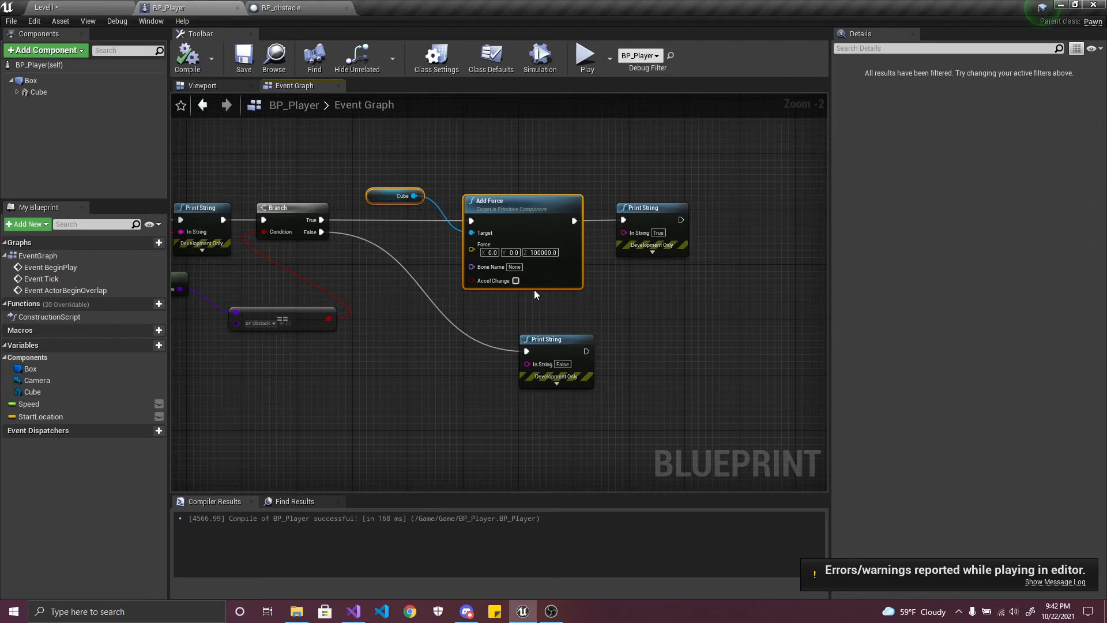
key(Delete)
right_drag(547, 200, 559, 197)
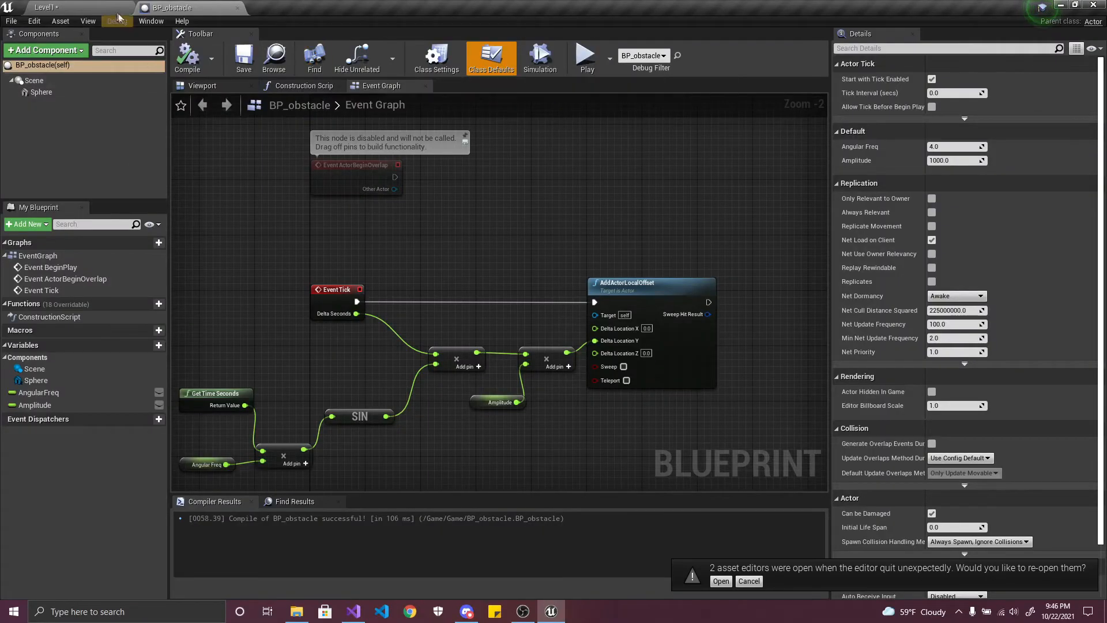
- Go back to Level1 and save all modified content
click(113, 8)
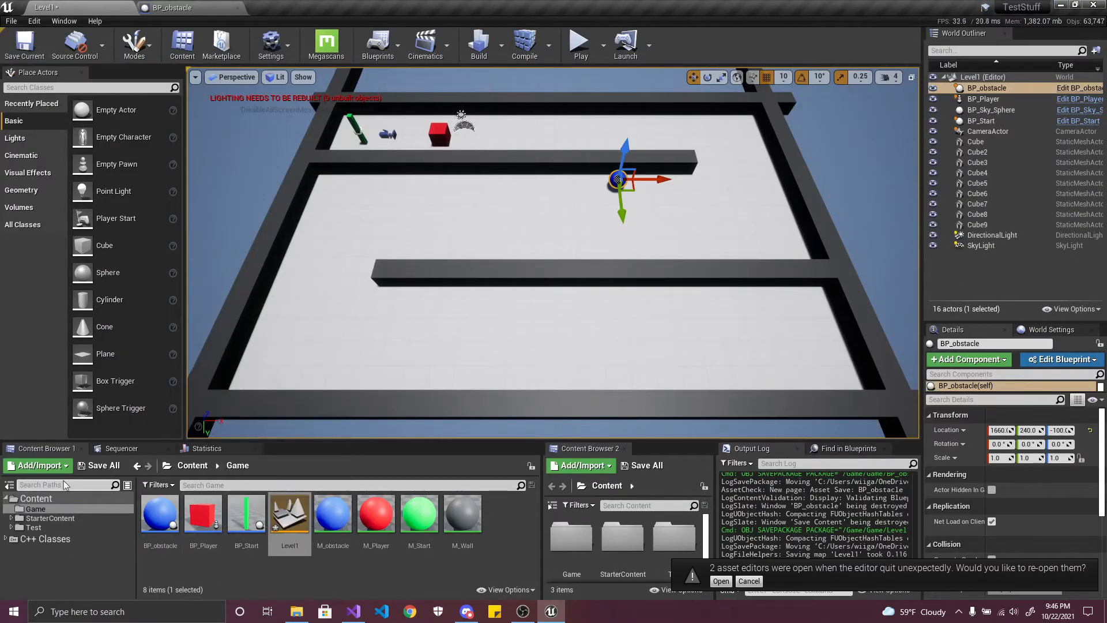
click(99, 466)
click(656, 411)
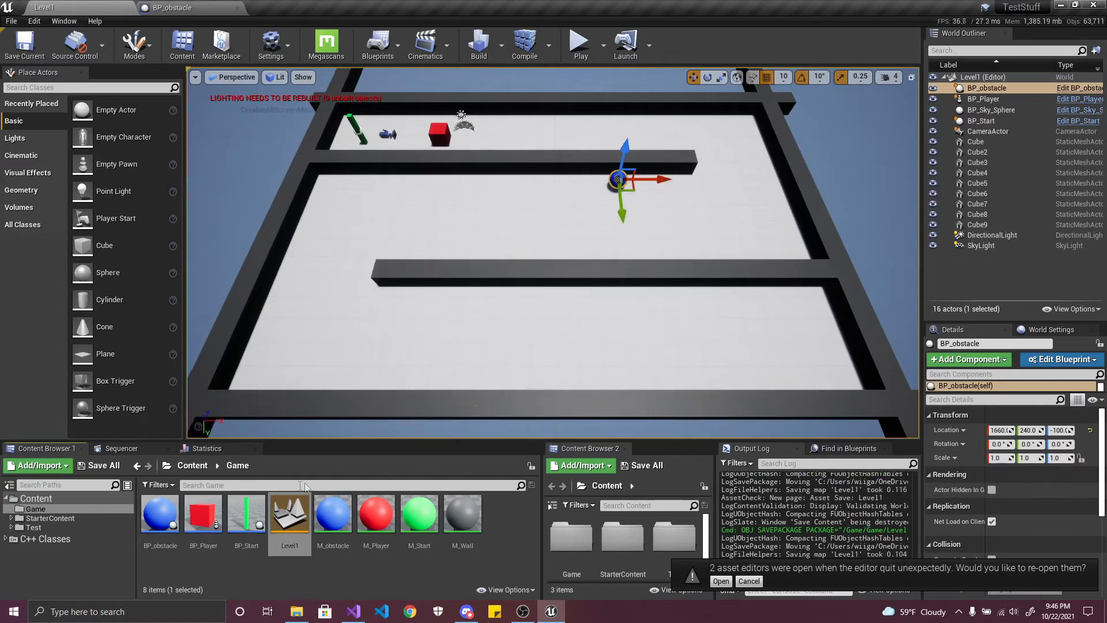
- Open the BP_Player blueprint and delete the Print String node between Event ActorBeginOverlap and Branch
double_click(208, 512)
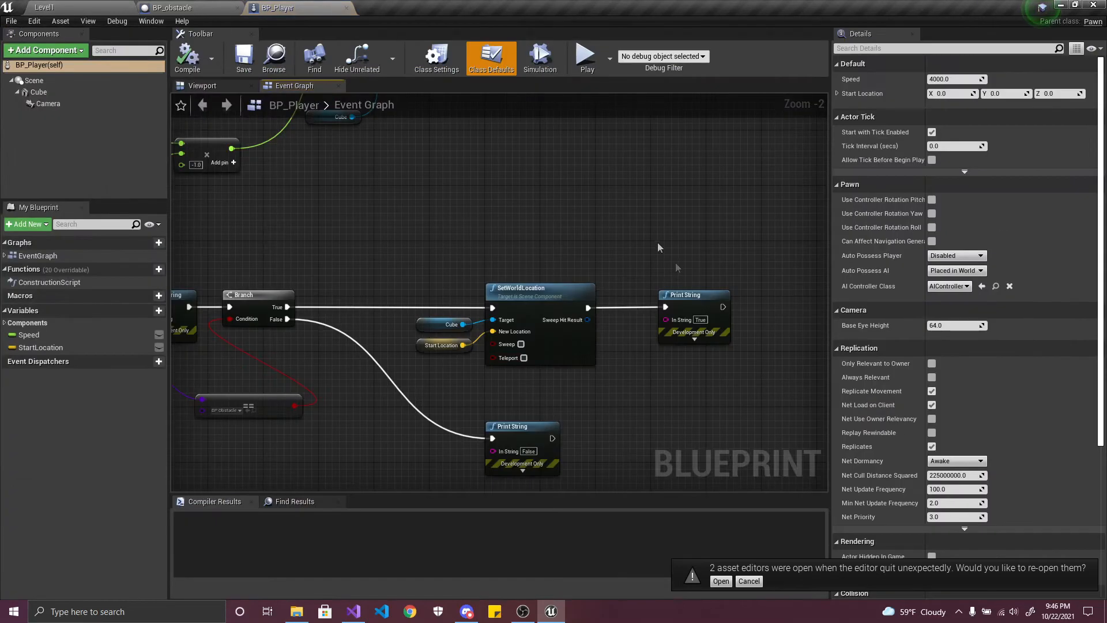
right_drag(340, 239, 671, 218)
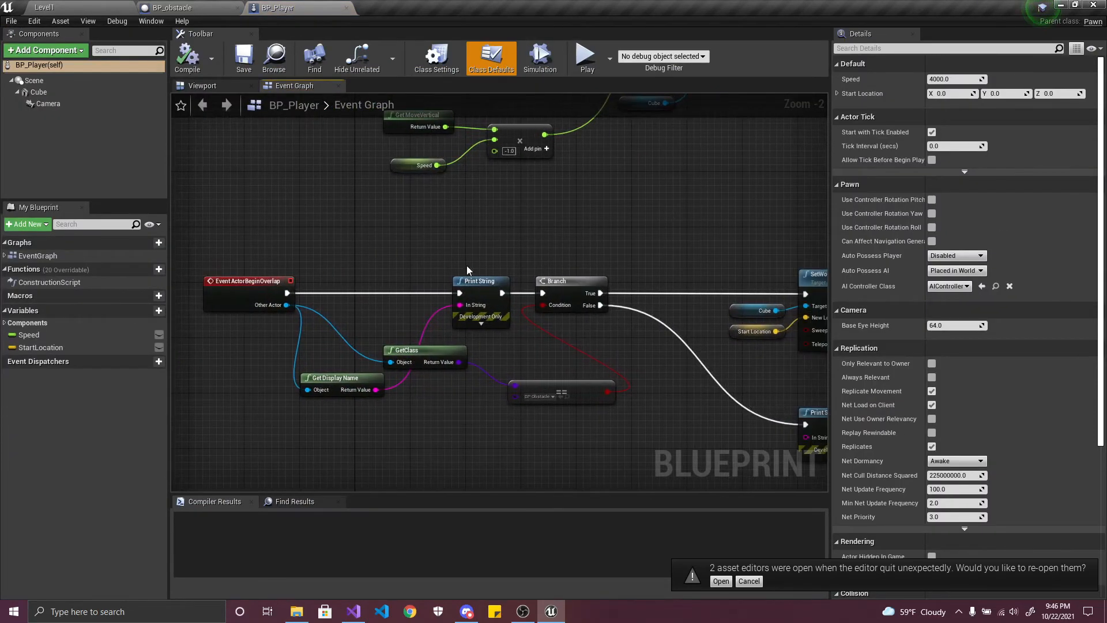
click(475, 294)
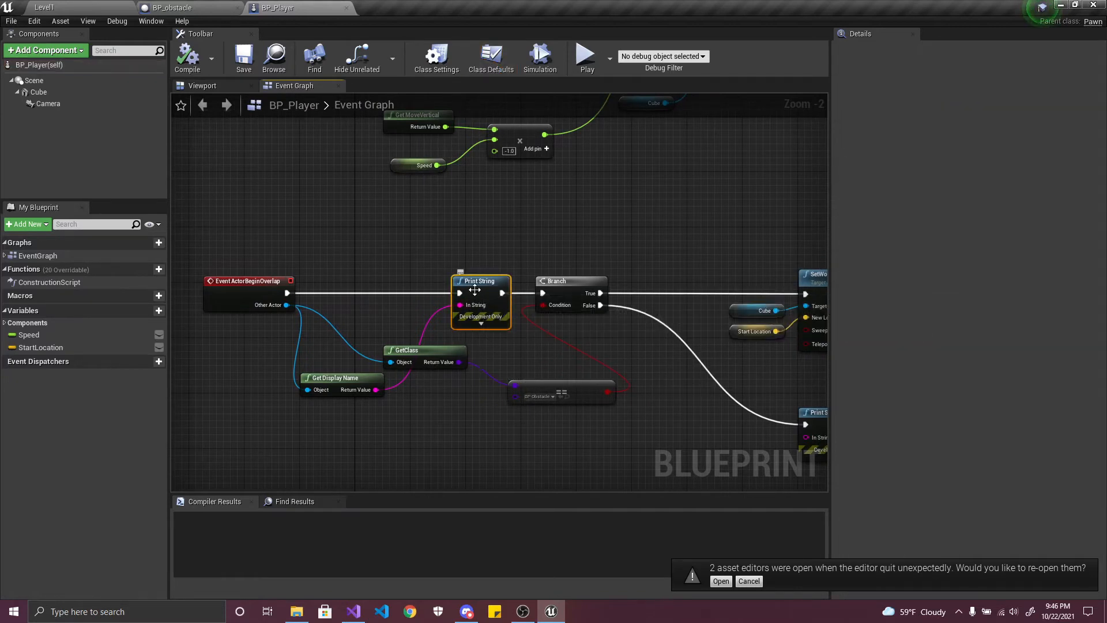
key(Delete)
- Delete the True Print String after SetWorldLocation and the False Print String on the Branch's False path
right_drag(624, 366, 391, 374)
right_drag(800, 277, 665, 301)
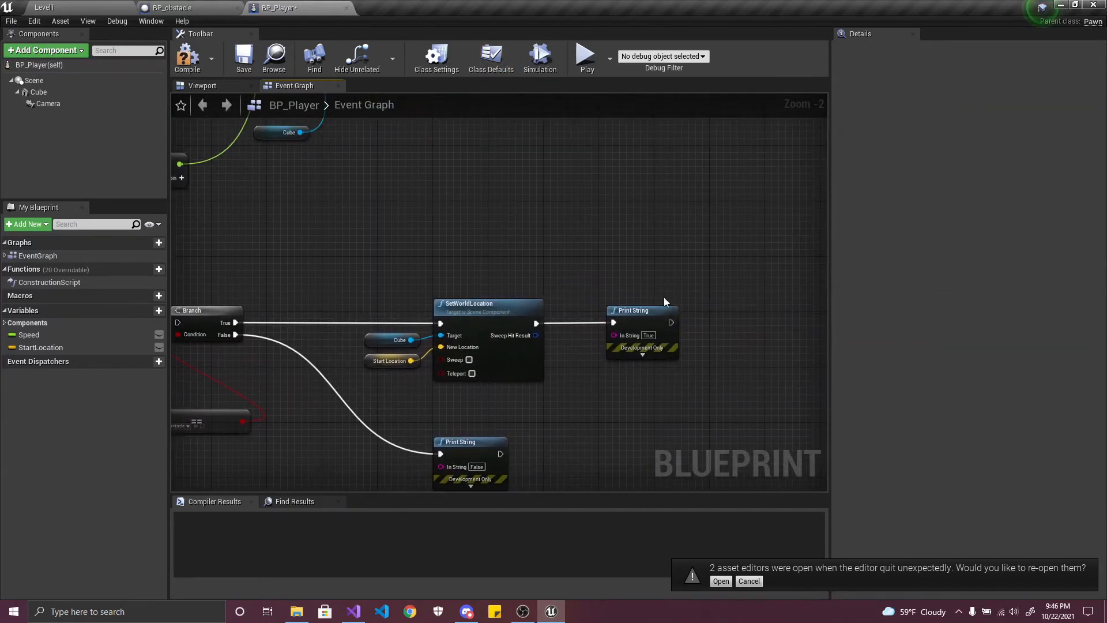
click(632, 322)
key(Delete)
right_drag(617, 381, 672, 294)
drag(624, 413, 501, 327)
key(Delete)
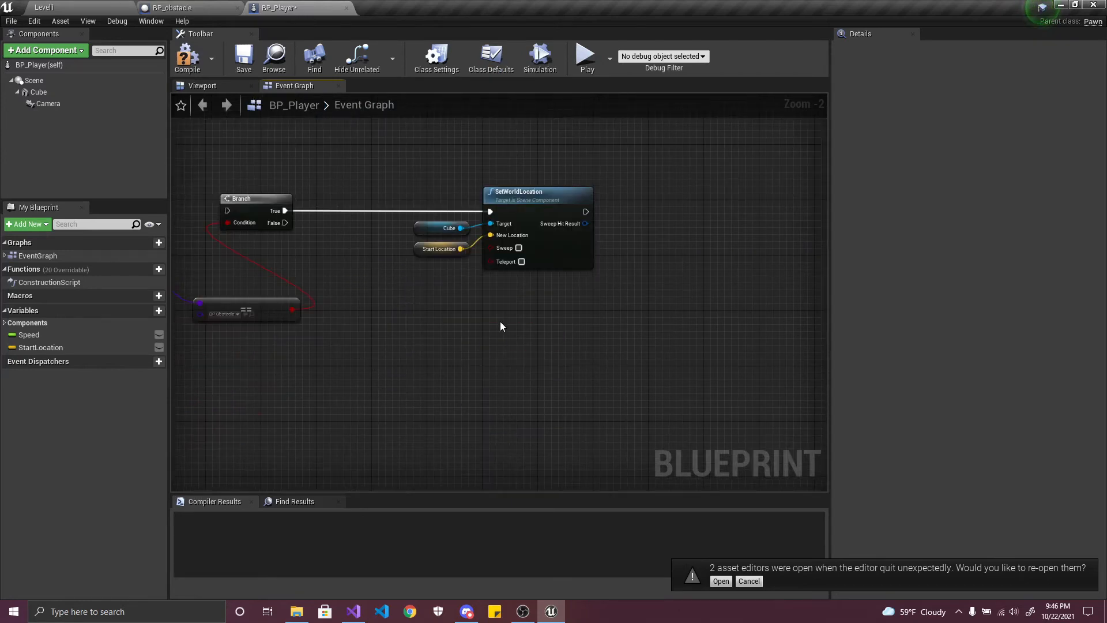
- Connect Event ActorBeginOverlap's execution output directly to the Branch node and save BP_Player
right_drag(218, 219, 461, 247)
drag(470, 238, 191, 244)
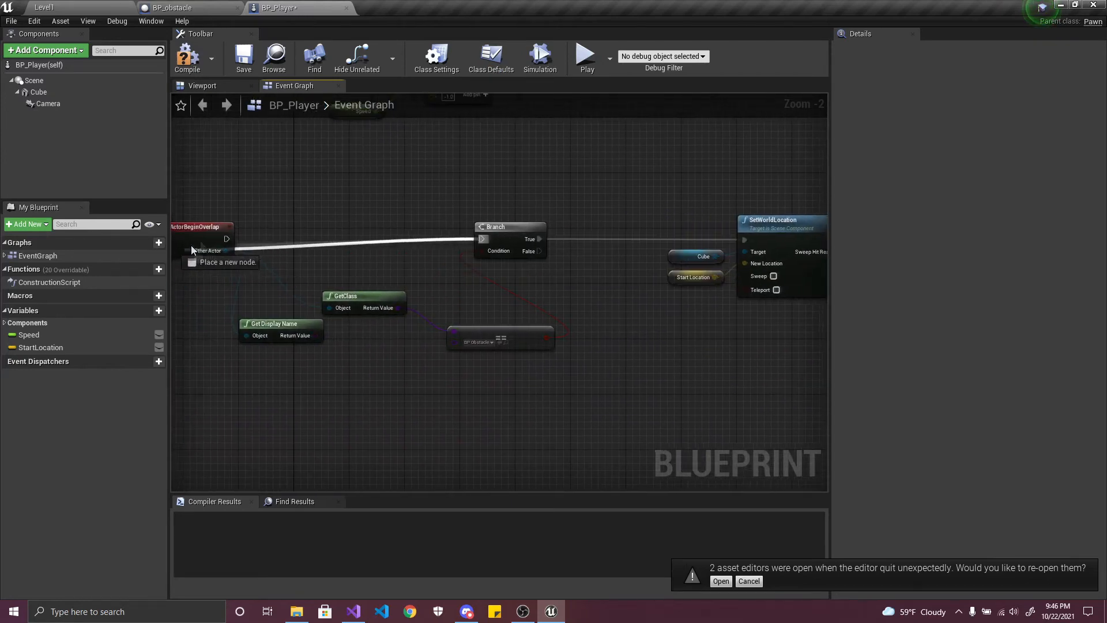
click(243, 58)
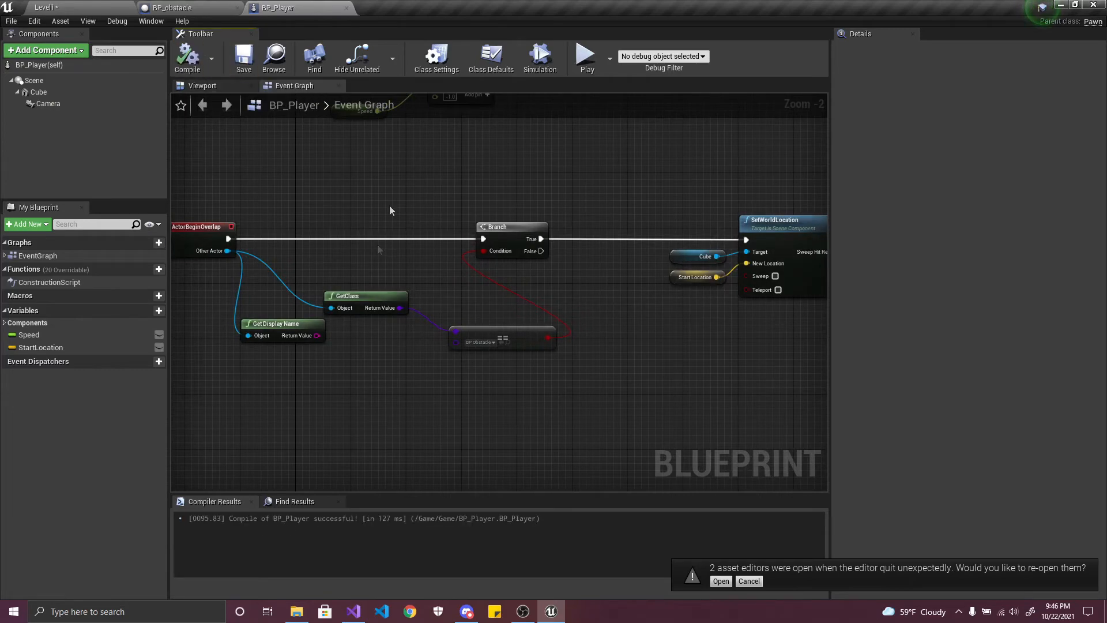
- Delete the unused Get Display Name node from the overlap logic
right_drag(497, 224, 515, 283)
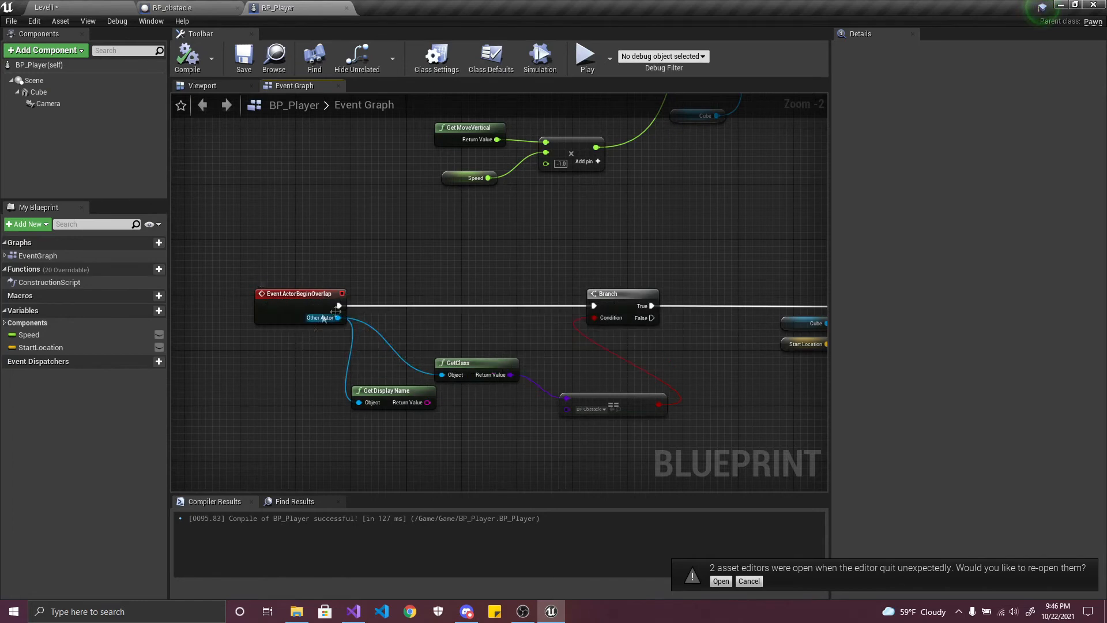
right_drag(705, 361, 578, 353)
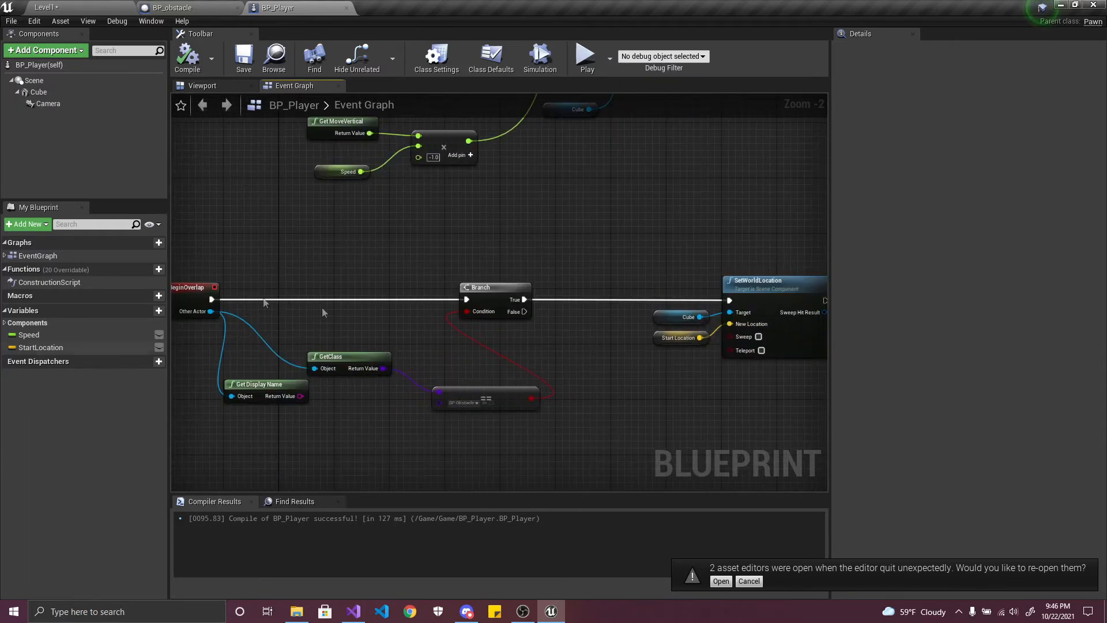
click(289, 388)
key(Delete)
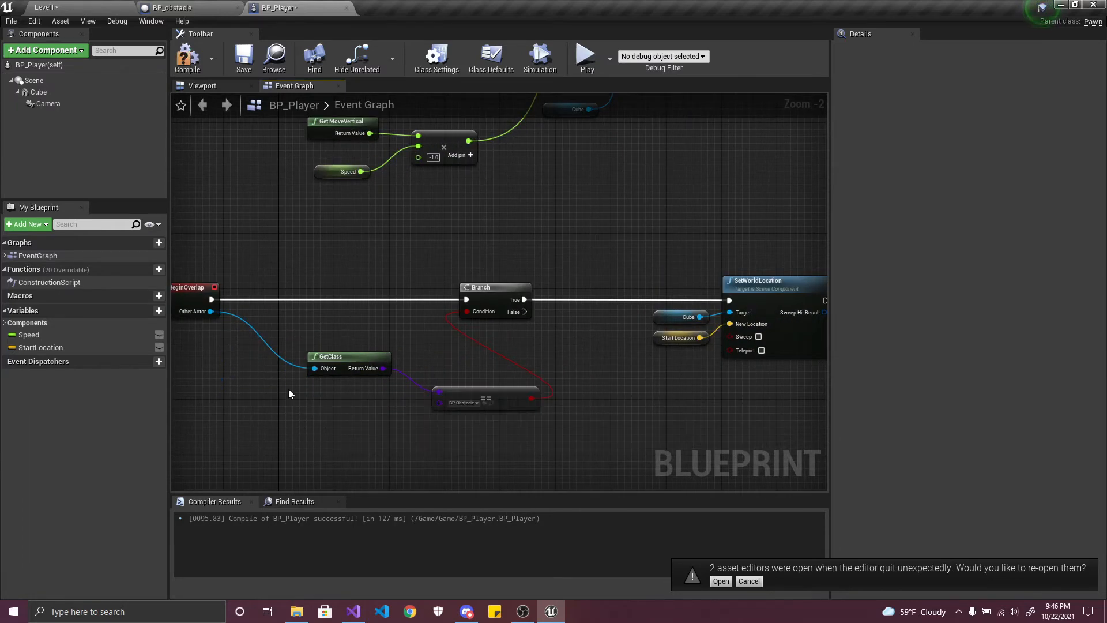
- Check the obstacle class comparison and SetWorldLocation nodes, select the Cube component, and compile BP_Player
drag(494, 398, 487, 397)
right_drag(632, 389, 430, 384)
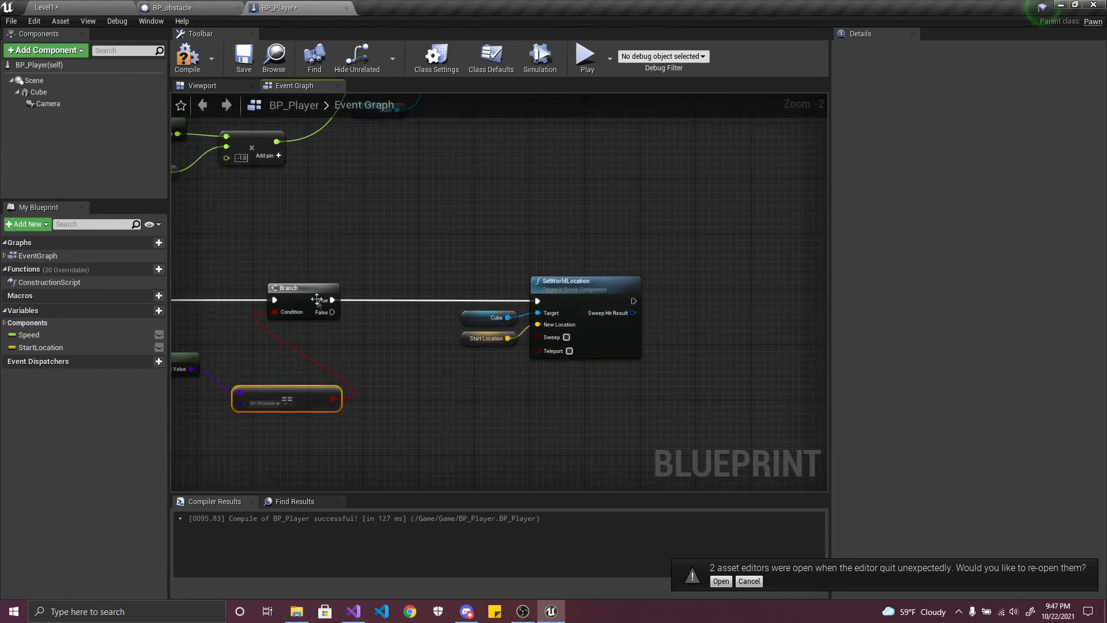
click(558, 313)
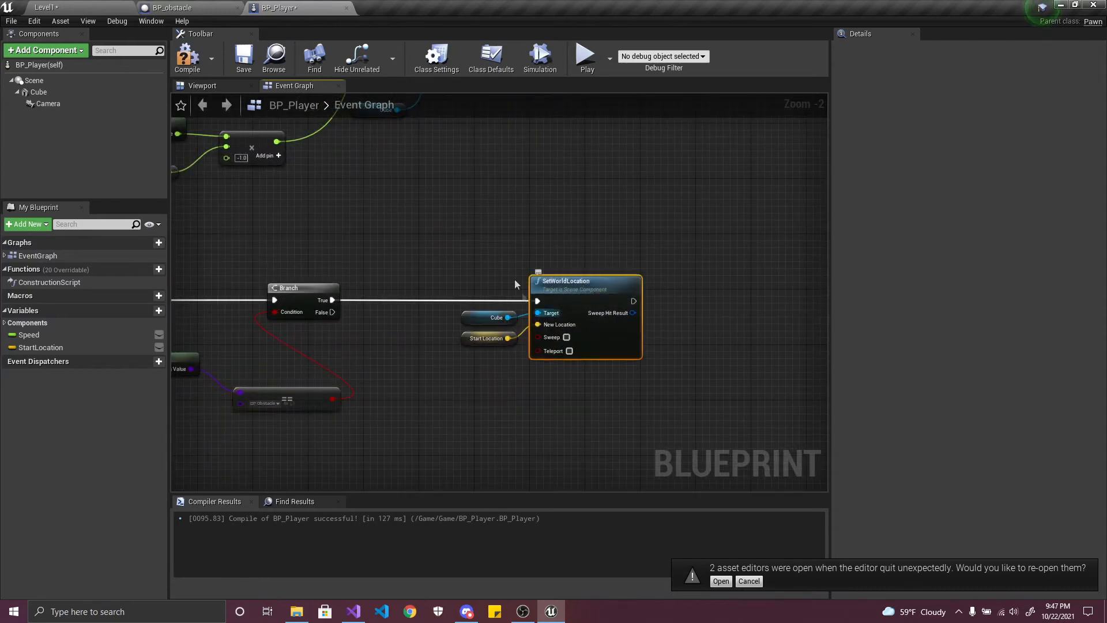
click(38, 92)
click(196, 62)
- Examine the Event Tick movement logic with Add Force and the details of the Cube and Scene components
right_drag(450, 205, 541, 395)
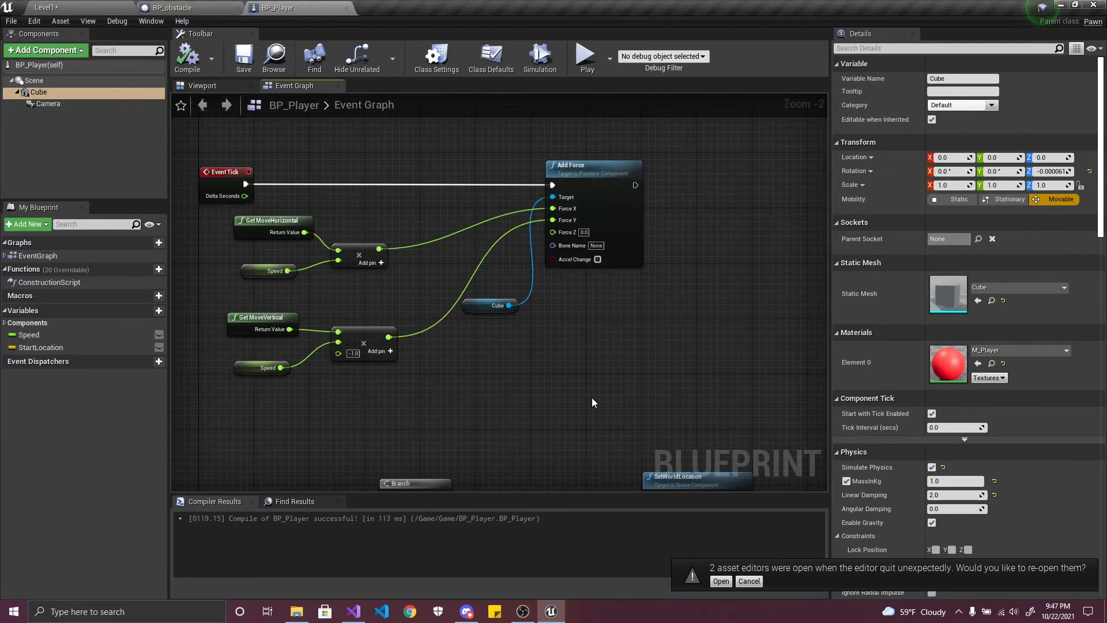
right_drag(591, 398, 571, 412)
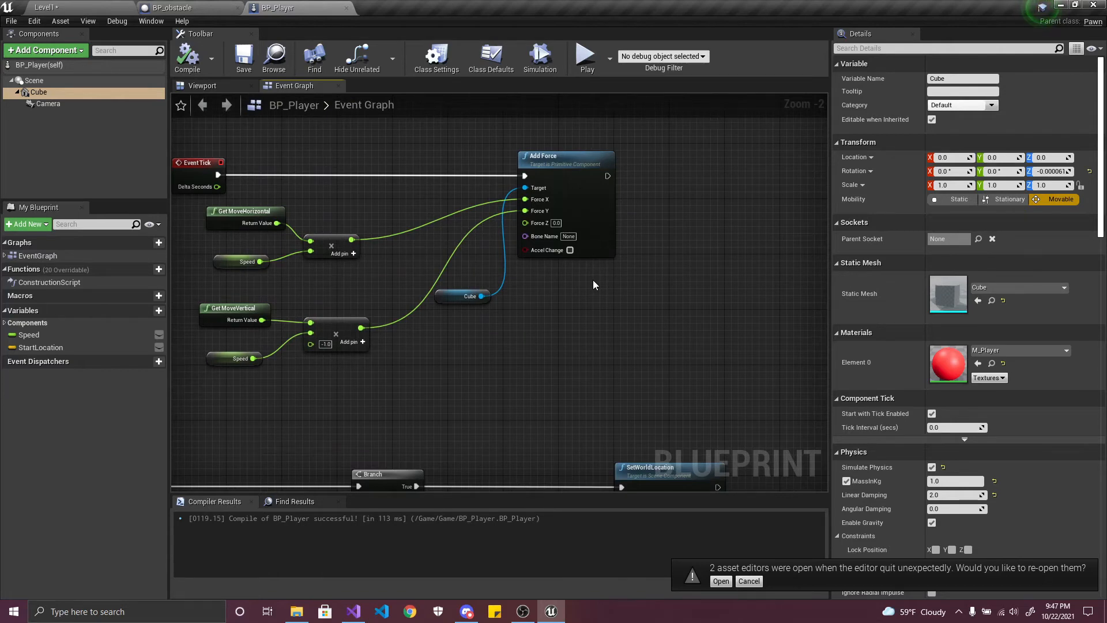
click(39, 93)
click(43, 82)
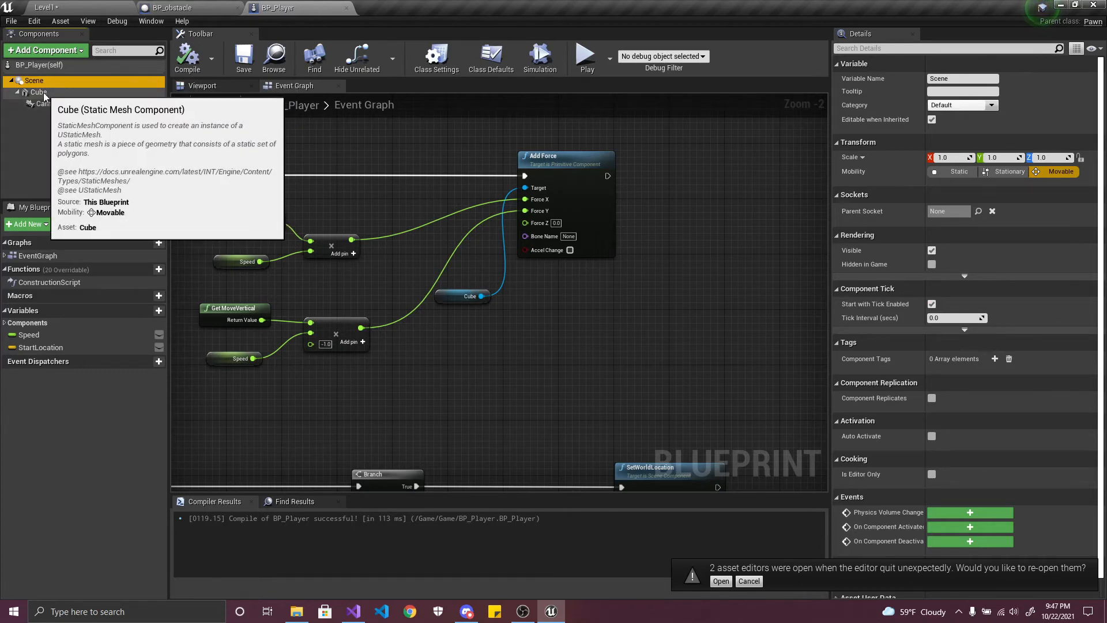
- Make the Cube the root component of BP_Player in place of Scene, delete Scene, and compile and save the blueprint
drag(44, 96, 40, 83)
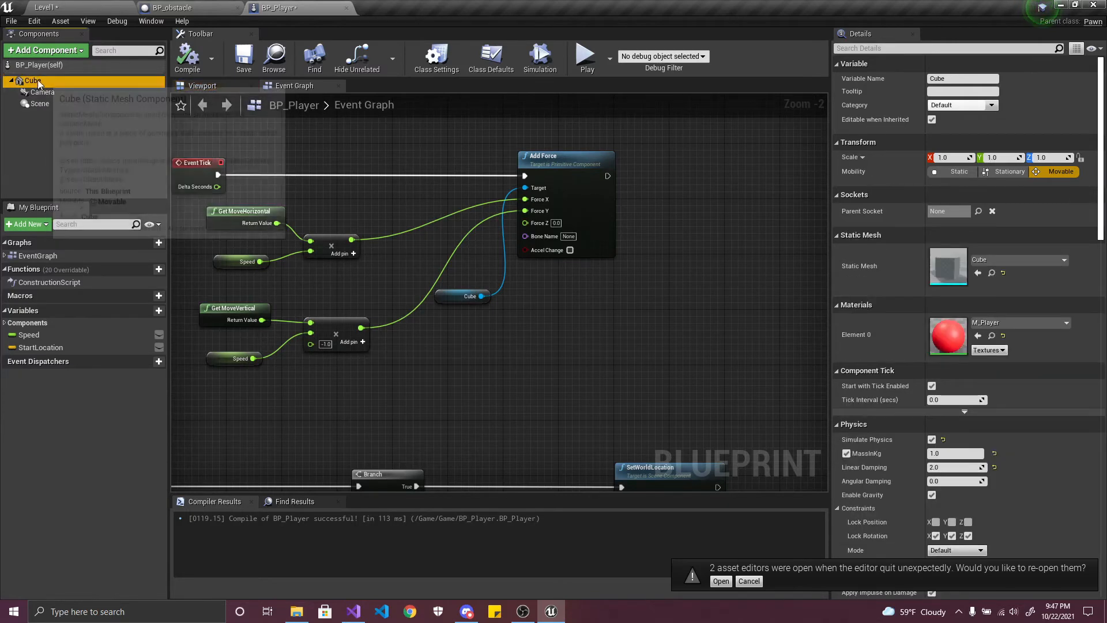
right_click(40, 103)
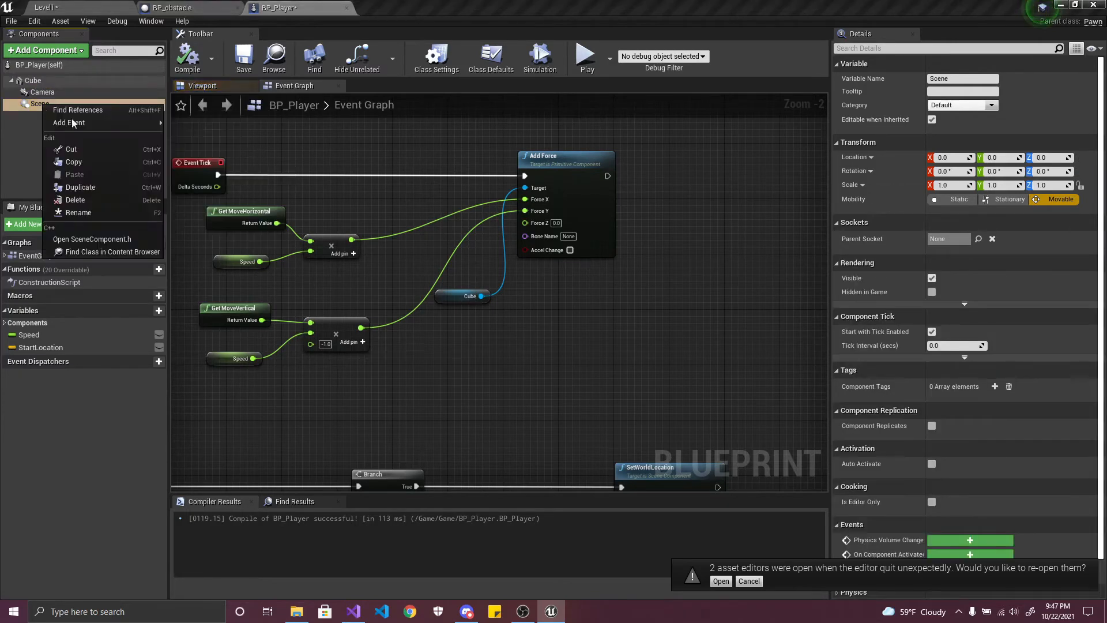
click(123, 202)
click(193, 59)
click(243, 59)
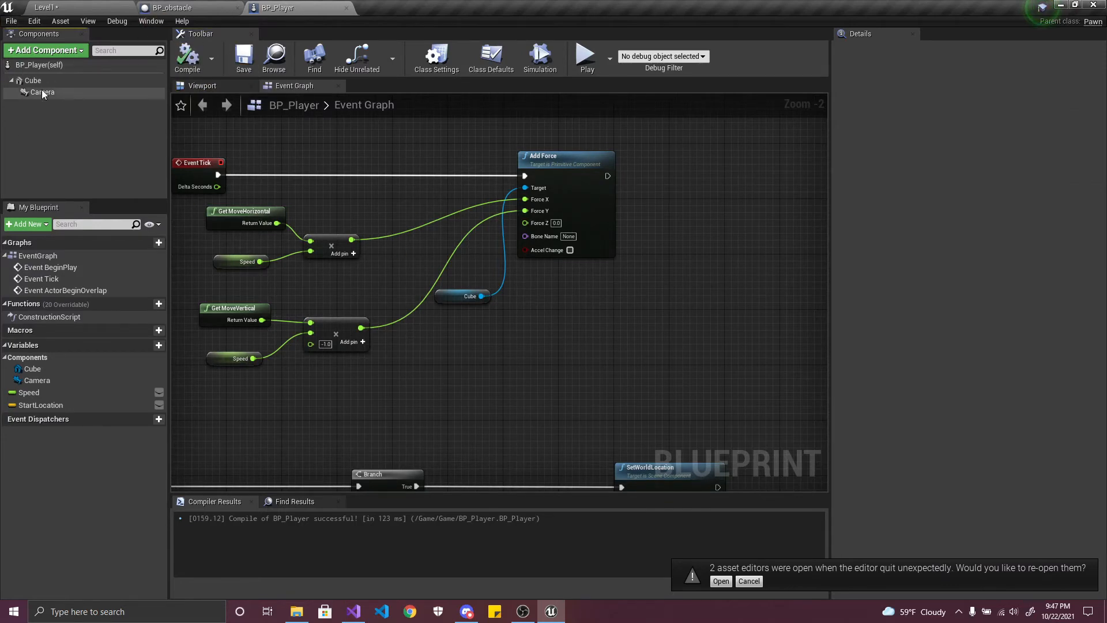
- Align the BP_obstacle class comparison node more closely with GetClass in the overlap logic and save BP_Player
right_drag(594, 402, 569, 261)
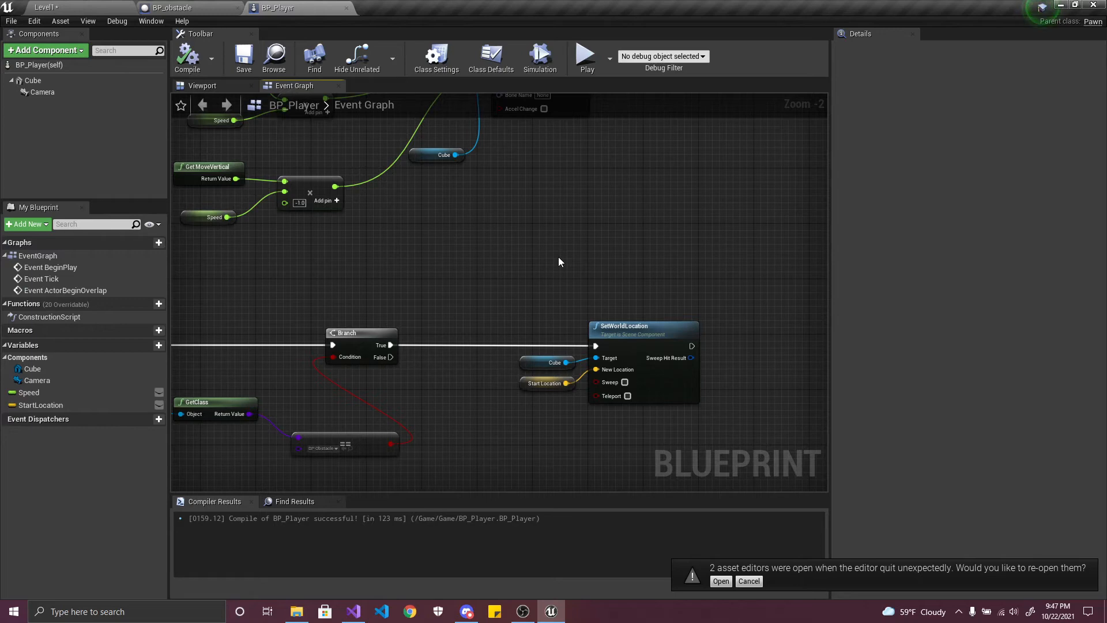
drag(369, 437, 355, 409)
click(431, 279)
right_drag(448, 290, 530, 201)
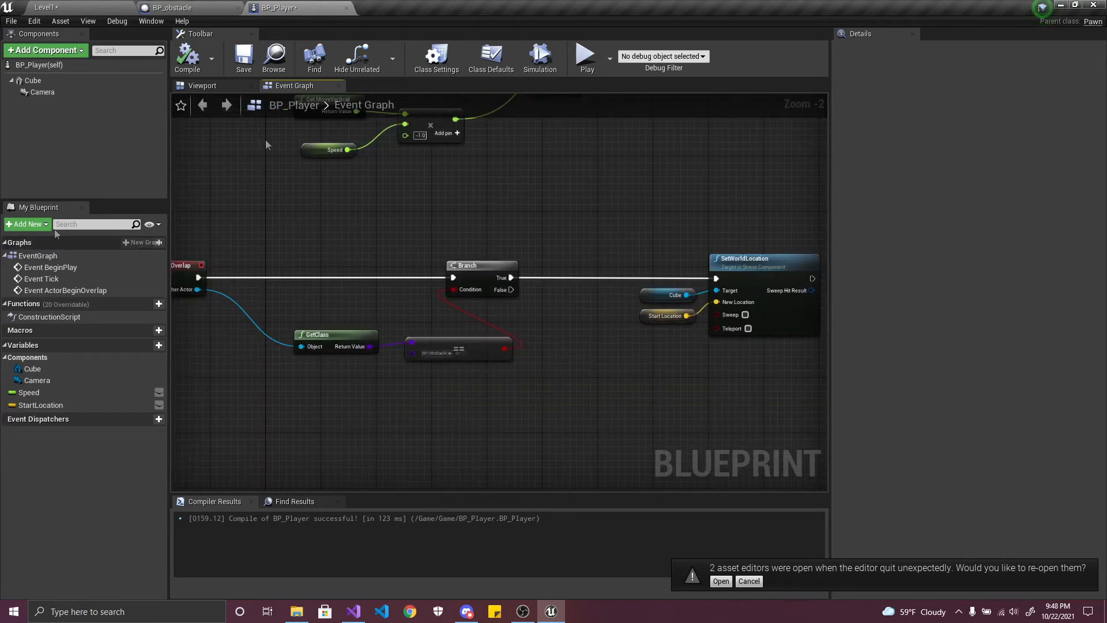
click(242, 55)
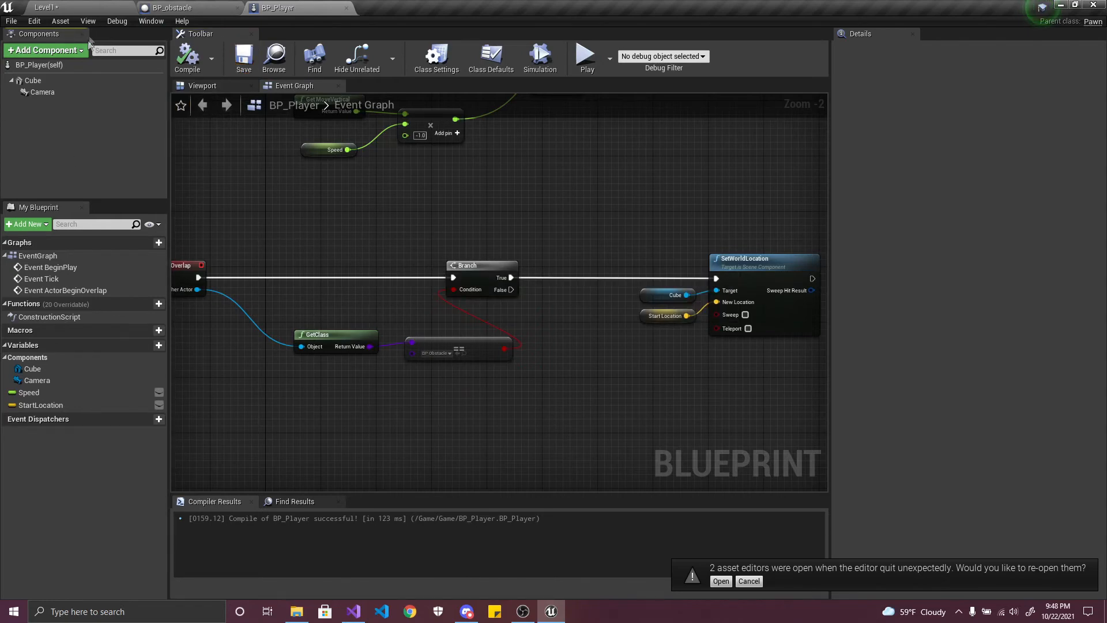
- Delete the SetWorldLocation node and its Cube reference from the overlap logic, keeping the Start Location node
click(33, 80)
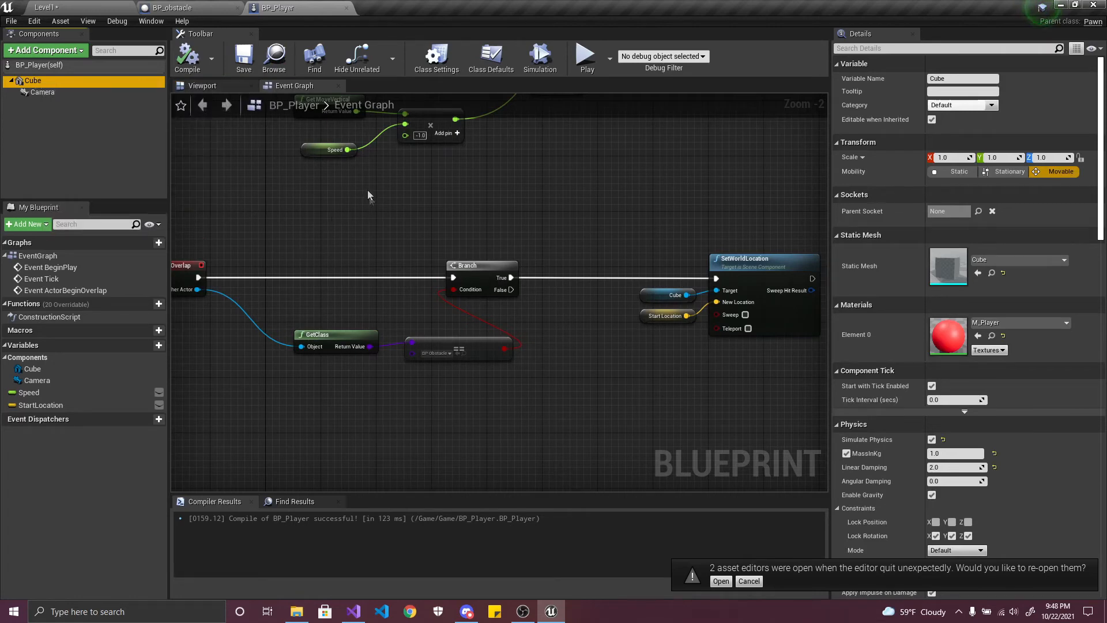
right_drag(645, 315, 485, 336)
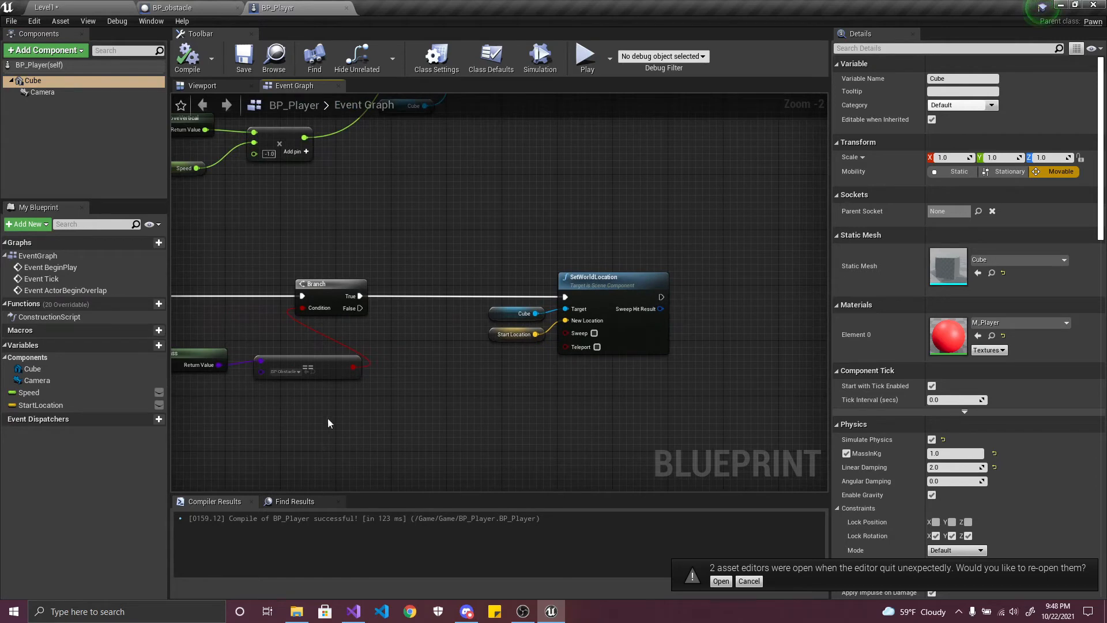
click(489, 422)
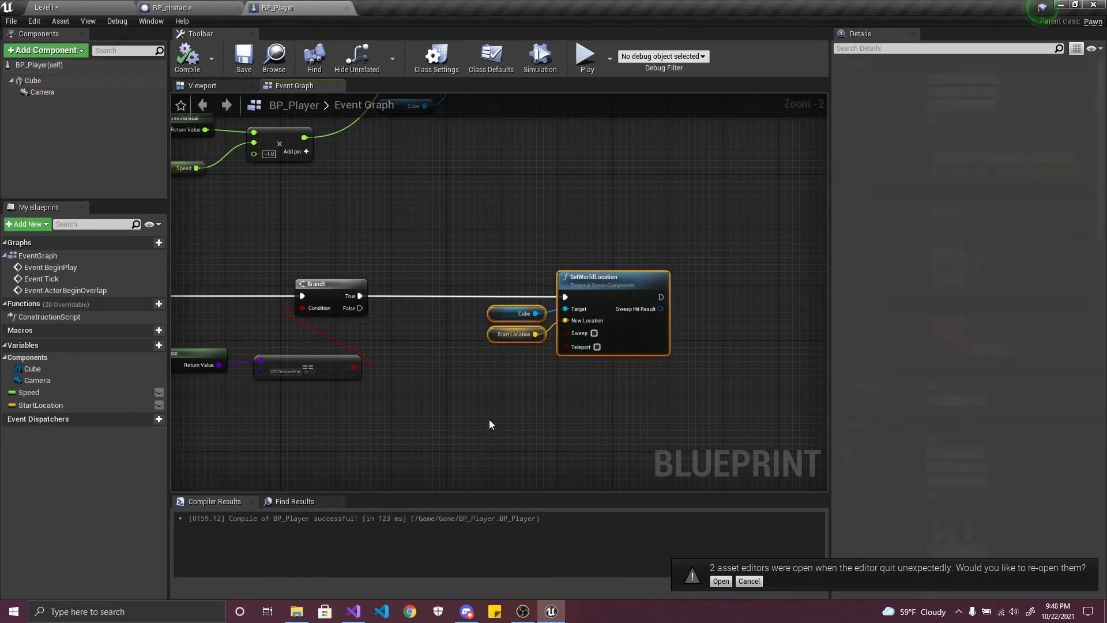
drag(487, 264, 631, 309)
key(Delete)
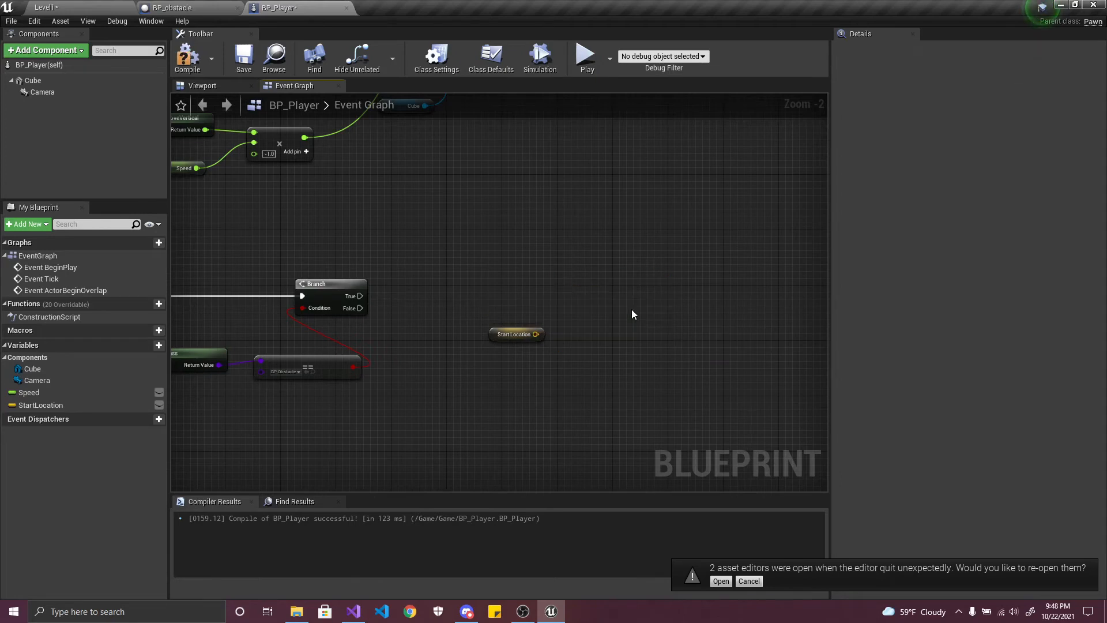
- Add a SetActorLocation node fed by Start Location, run it from the Branch's True output, and compile and save BP_Player
drag(535, 334, 523, 311)
text(set actor)
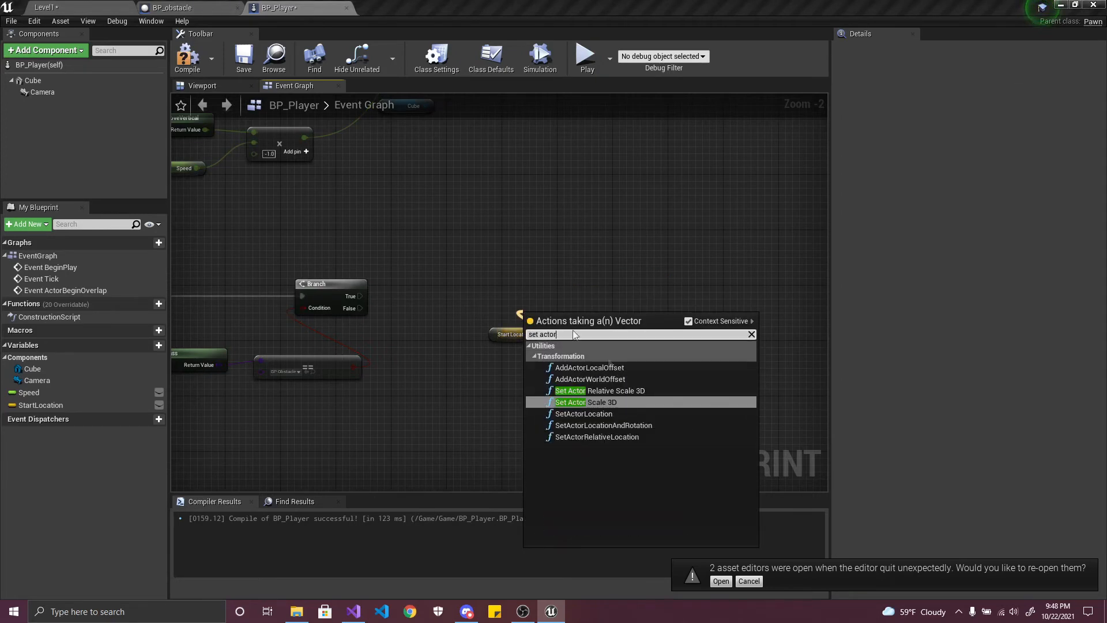
click(608, 413)
drag(563, 320, 360, 295)
click(187, 58)
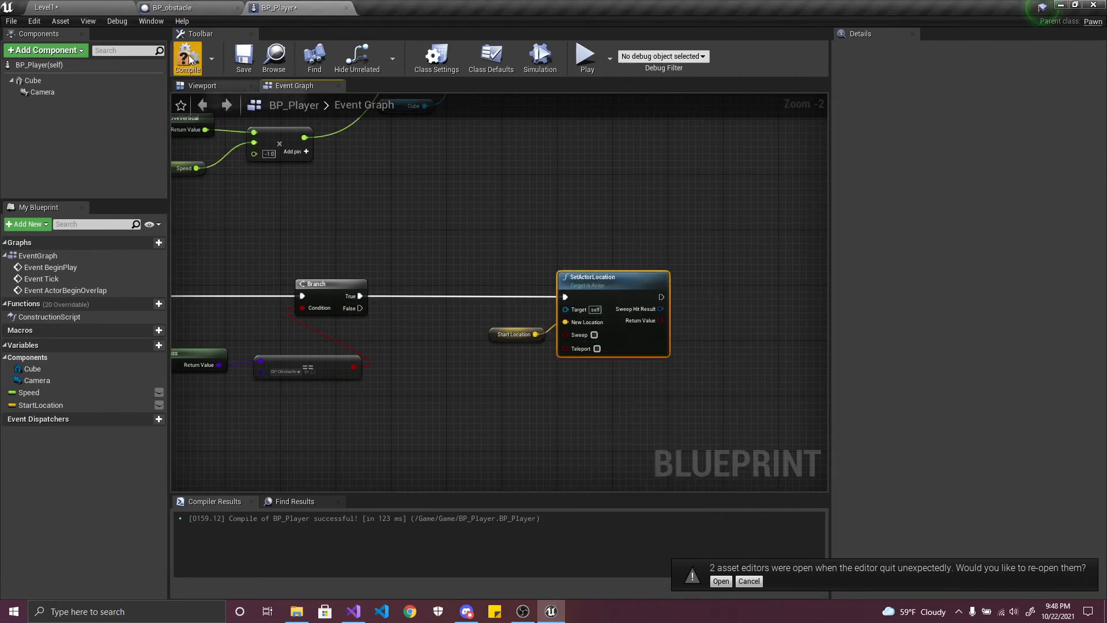
click(244, 57)
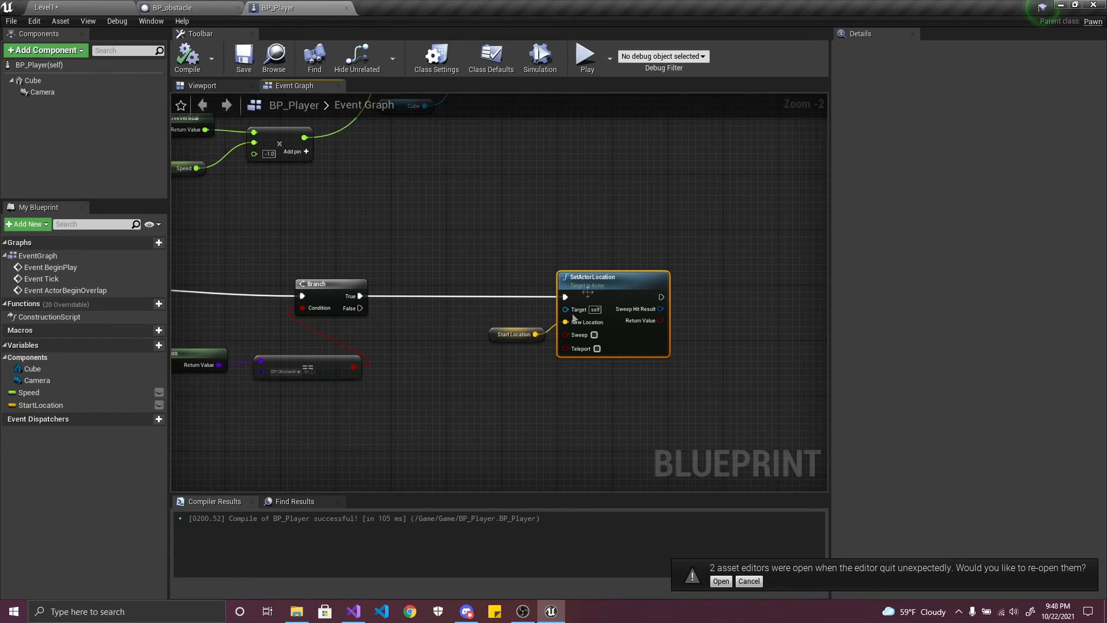
- In BP_obstacle, make the Sphere the root component, delete the Scene component, and compile and save the blueprint
right_drag(475, 231, 496, 314)
click(209, 10)
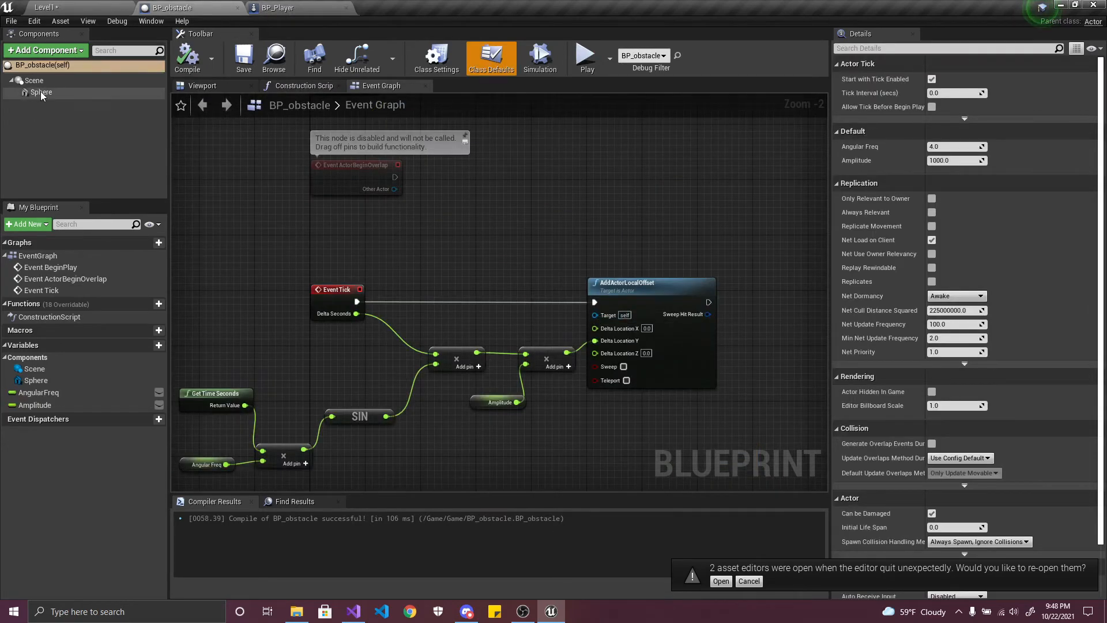
drag(40, 93, 35, 80)
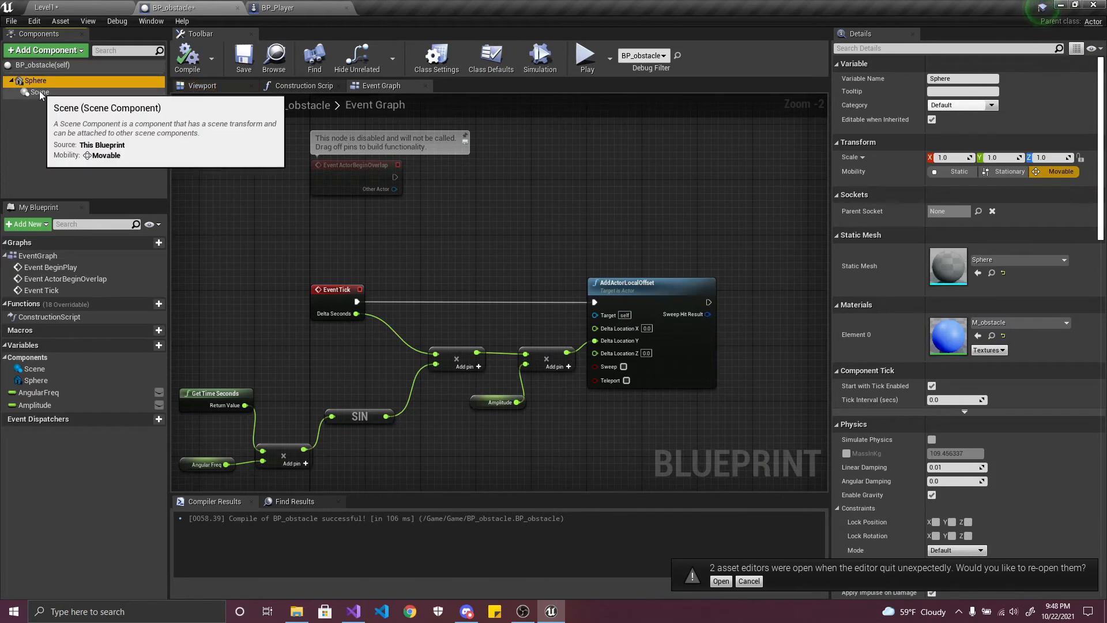
right_click(40, 96)
click(81, 191)
click(234, 53)
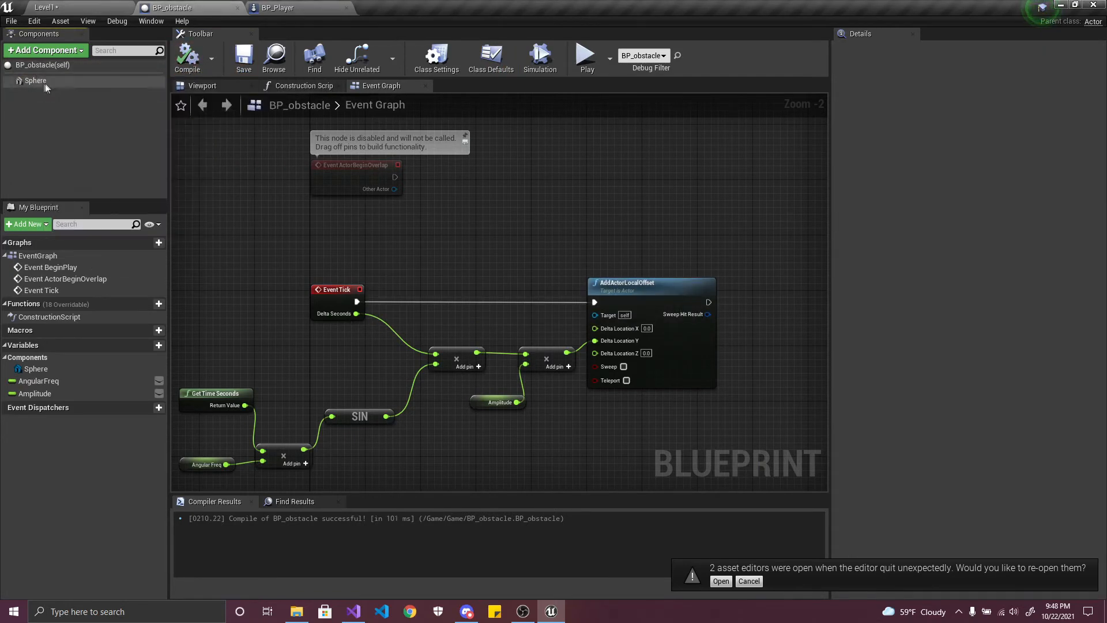
click(38, 82)
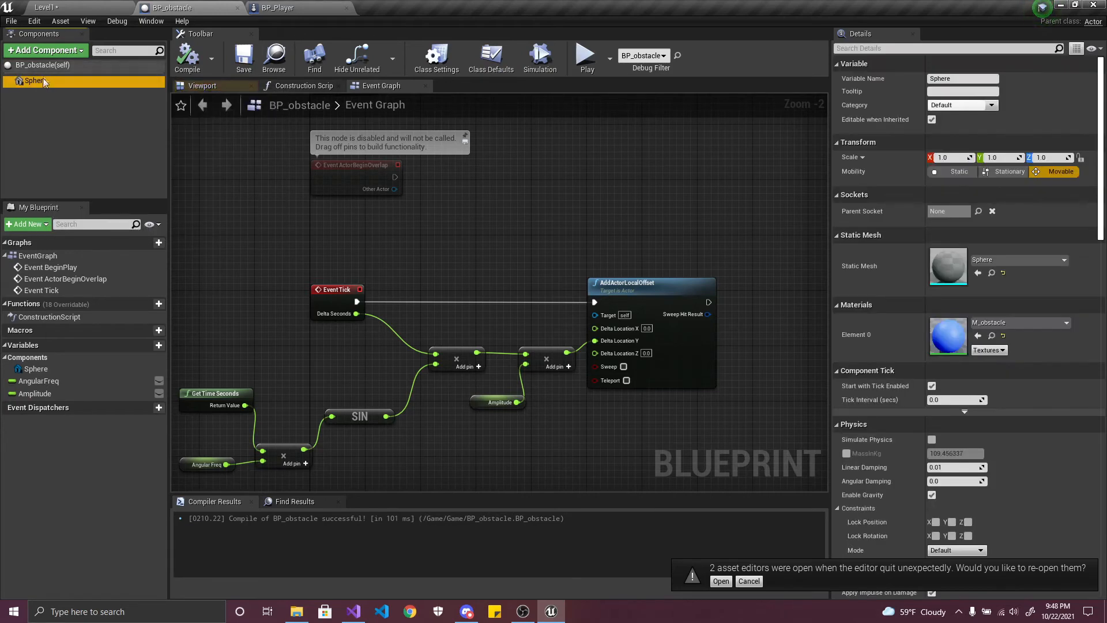
- Collapse the Cube root component's hierarchy in BP_Player and save the blueprint
click(266, 9)
click(40, 82)
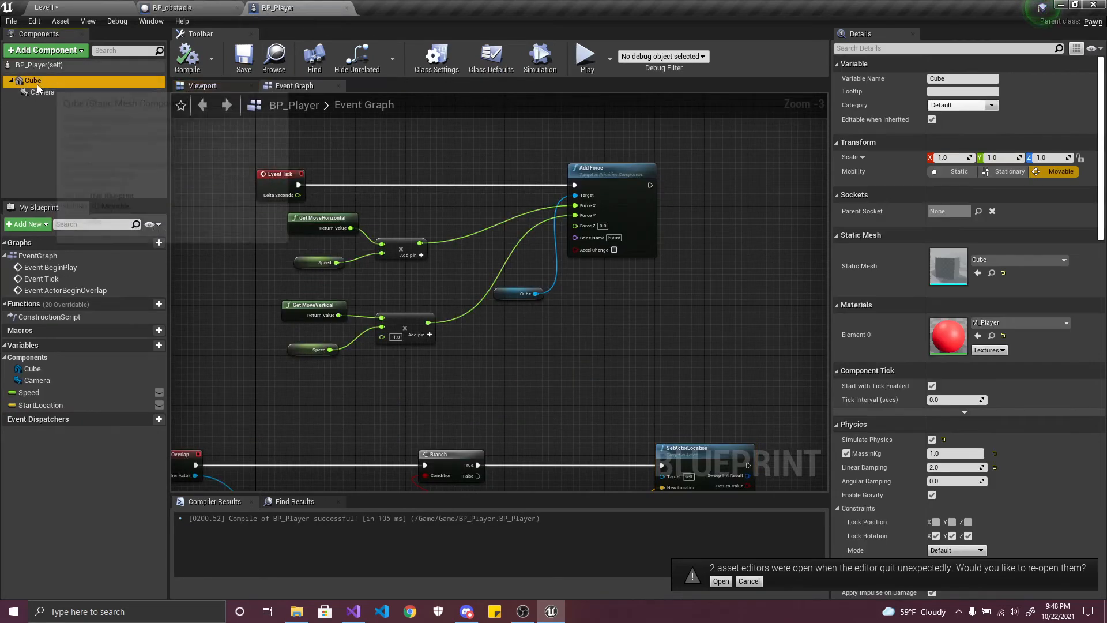
click(11, 81)
click(244, 58)
- Play Level1, steer the red cube into the moving blue obstacle repeatedly to test the reset, and stop the session
click(52, 7)
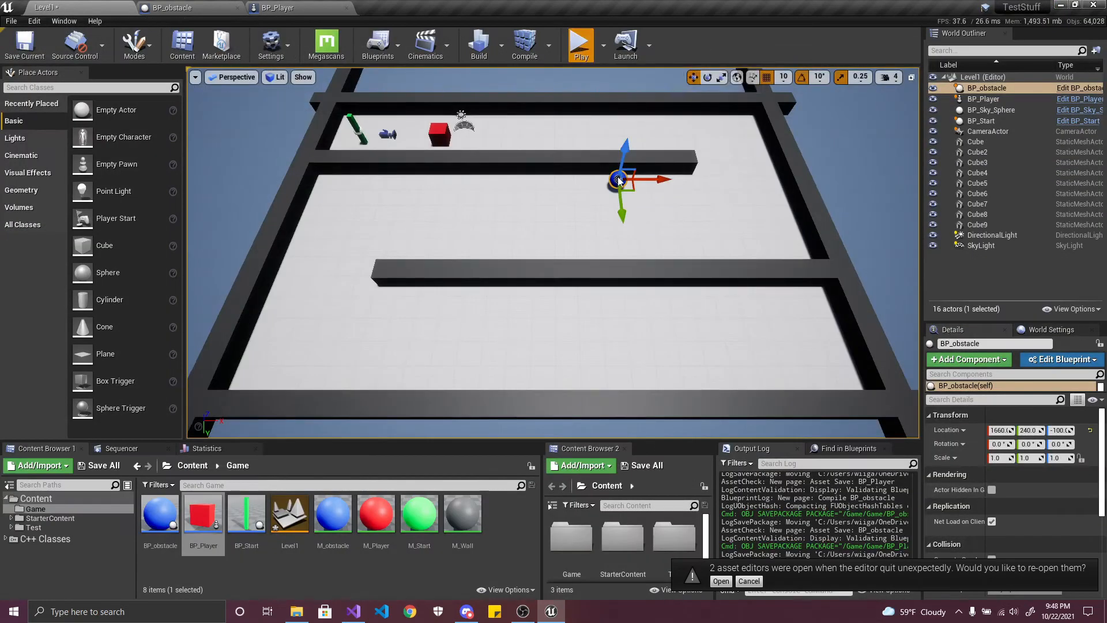
key(alt+p)
key(d)
key(s)
key(a)
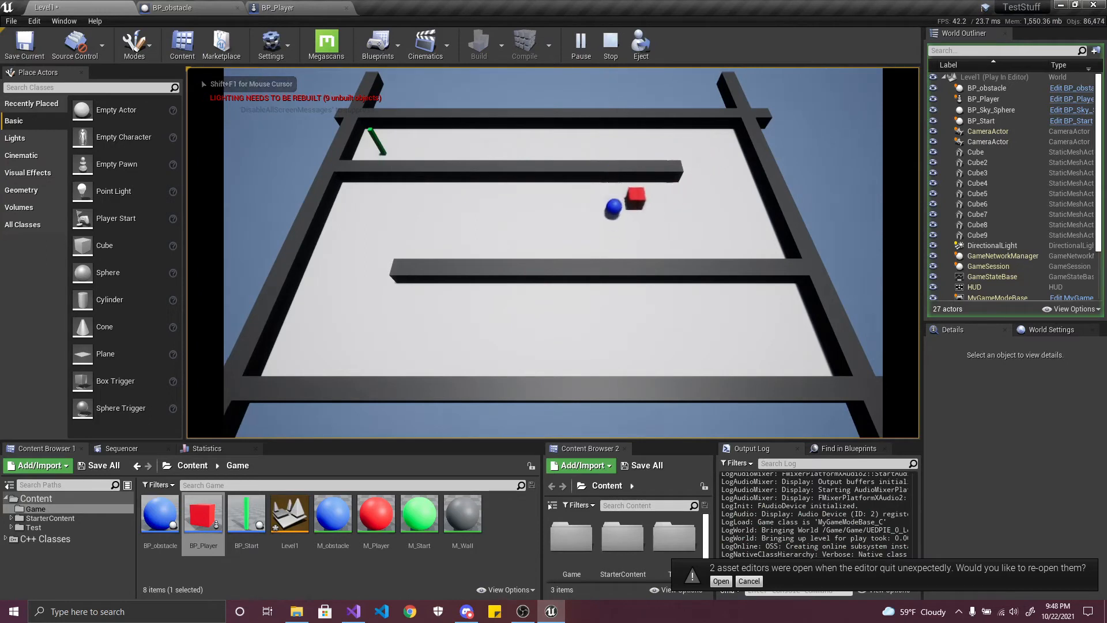
key(d)
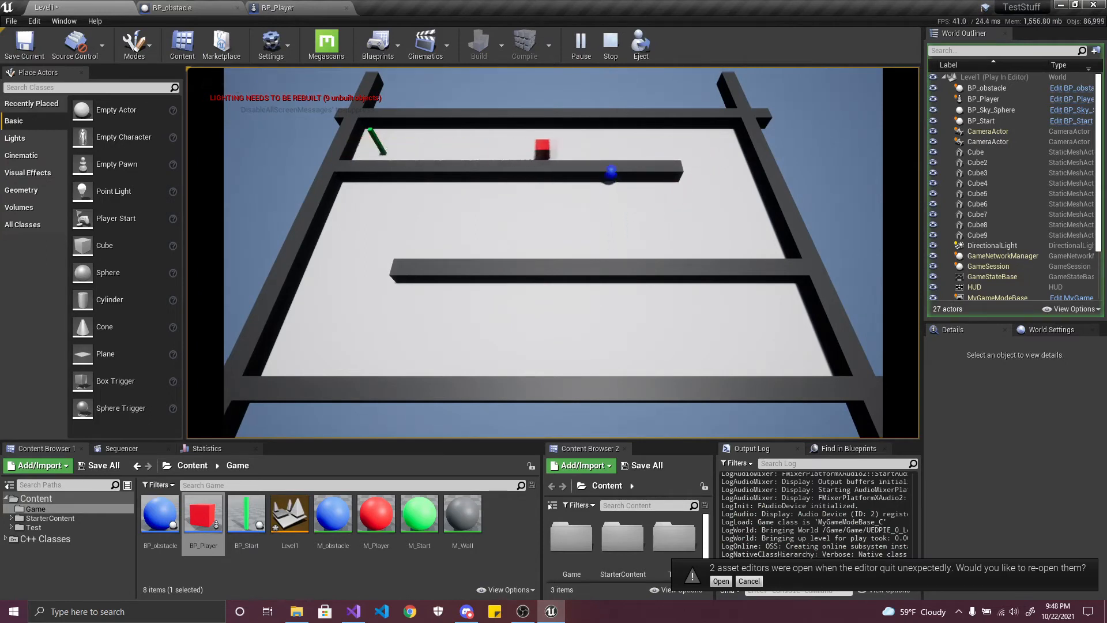
key(s)
key(a)
key(d)
key(Escape)
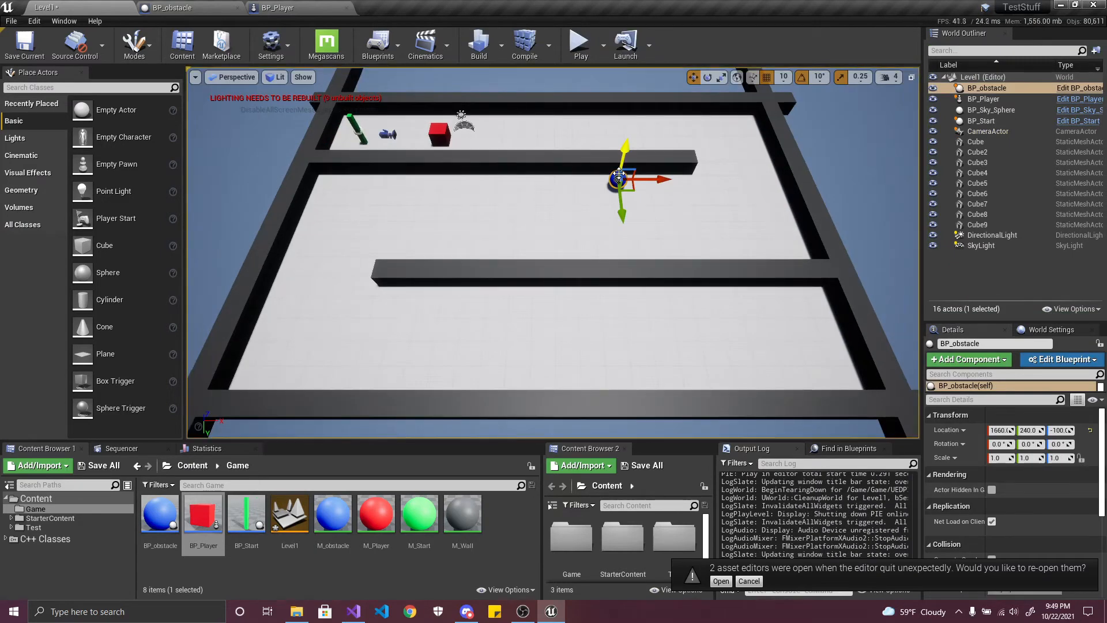
- Save all modified content including Level1 and dismiss the offer to re-open the asset editors
click(277, 7)
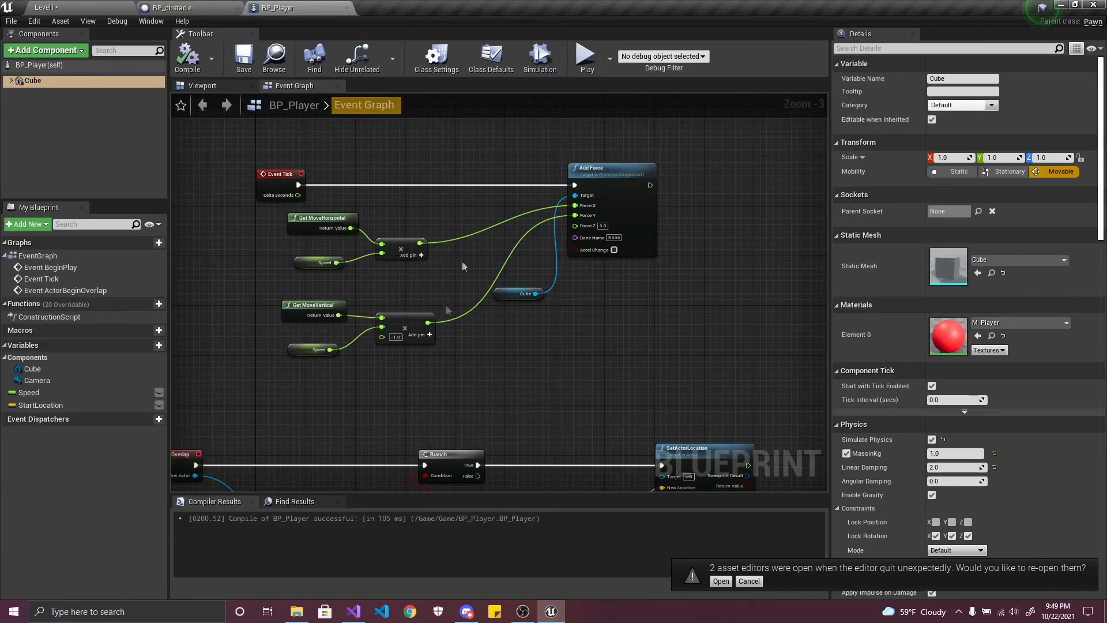
right_drag(472, 370, 608, 235)
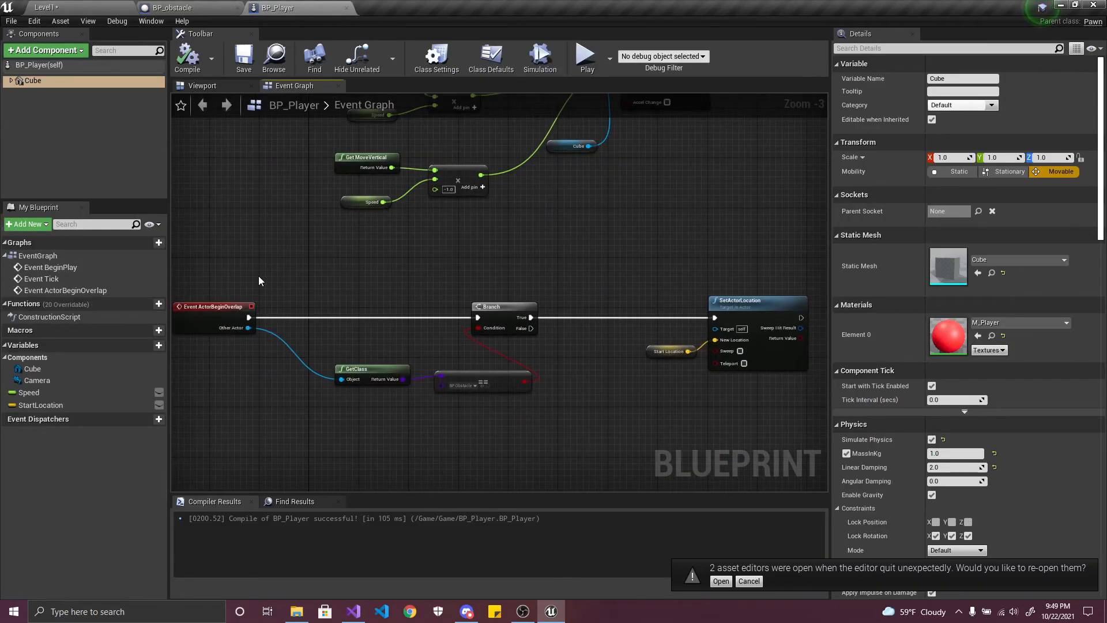
right_drag(535, 283, 501, 189)
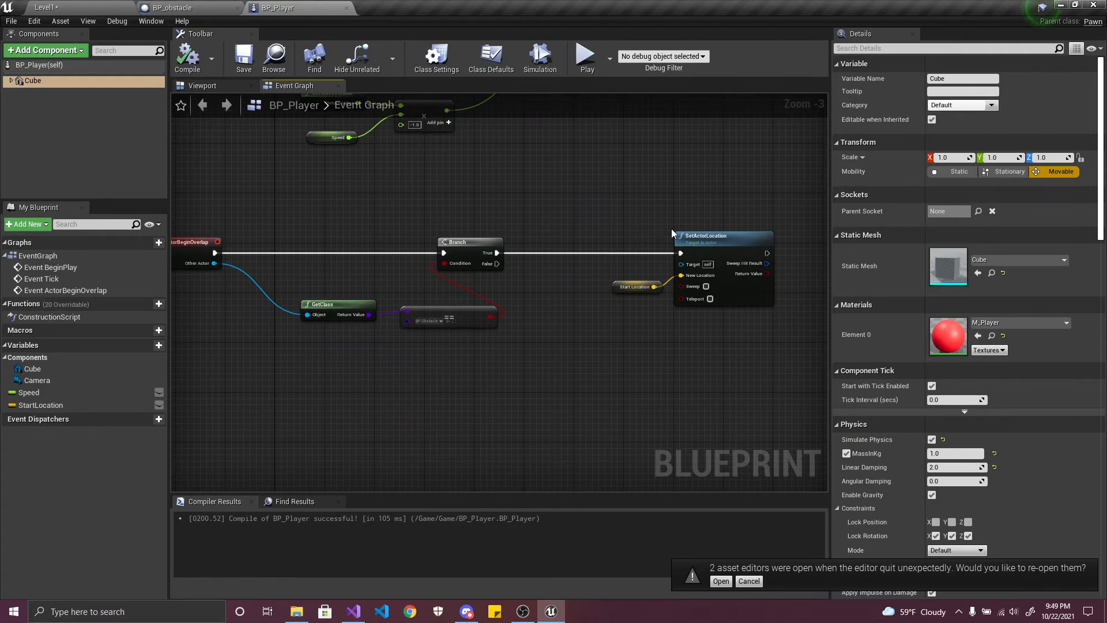
click(58, 7)
click(98, 466)
click(657, 411)
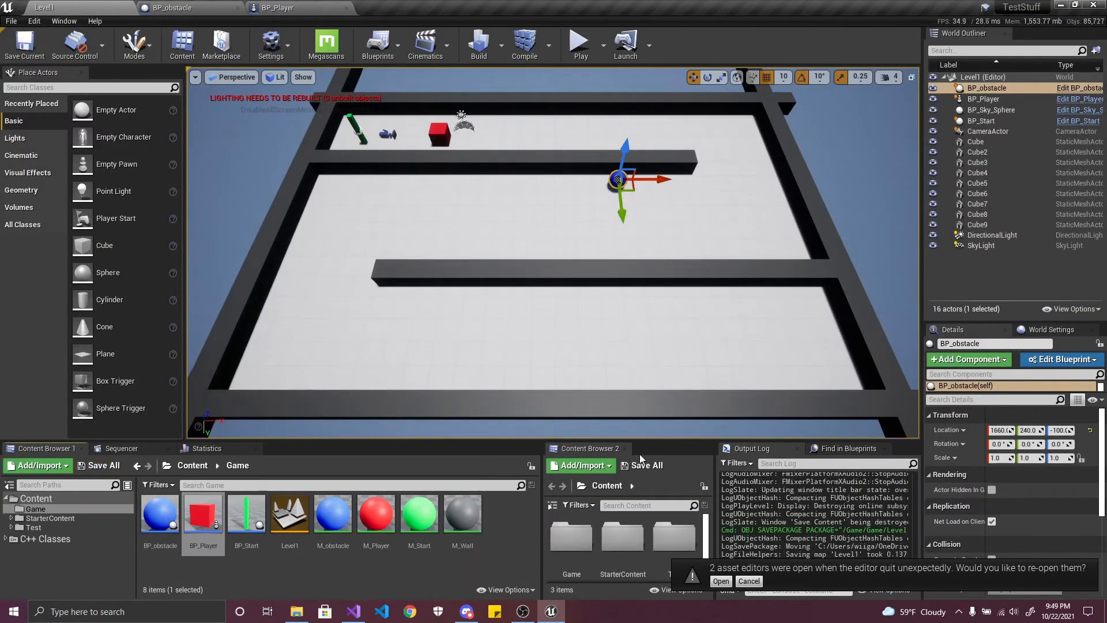
click(749, 581)
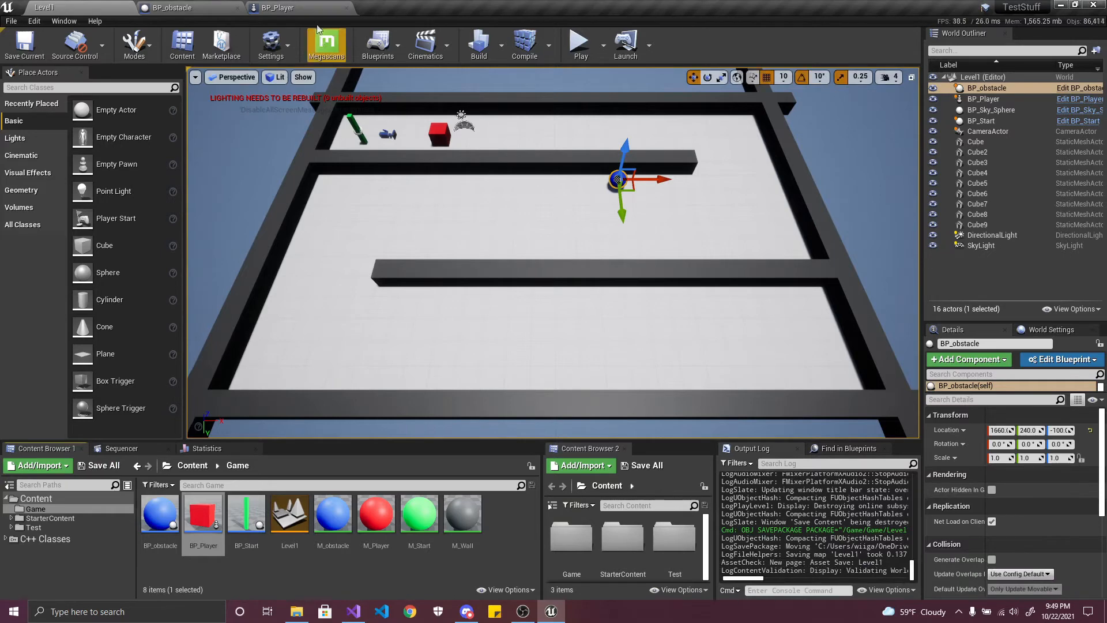
- Compare the root components of BP_Player and BP_obstacle and review the overlap logic with SetActorLocation
click(288, 8)
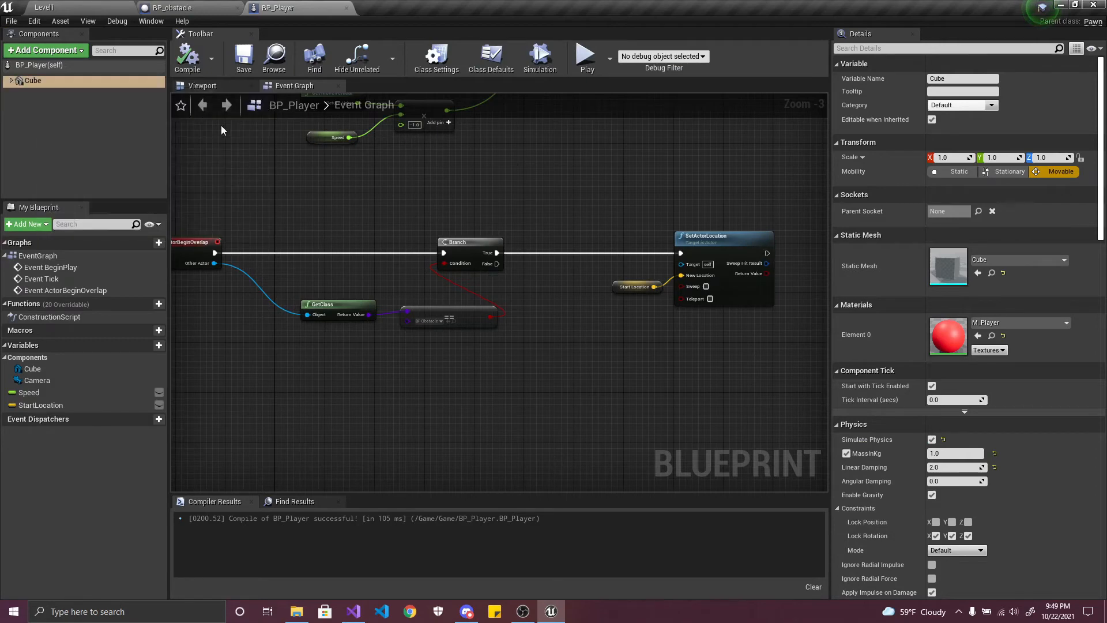
click(173, 8)
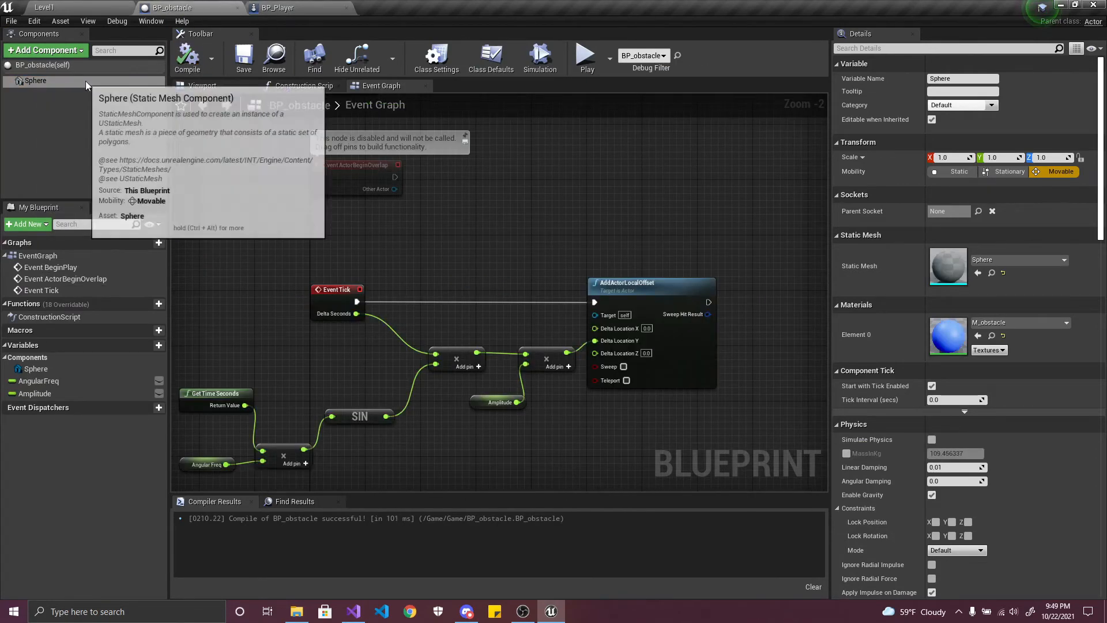
click(274, 8)
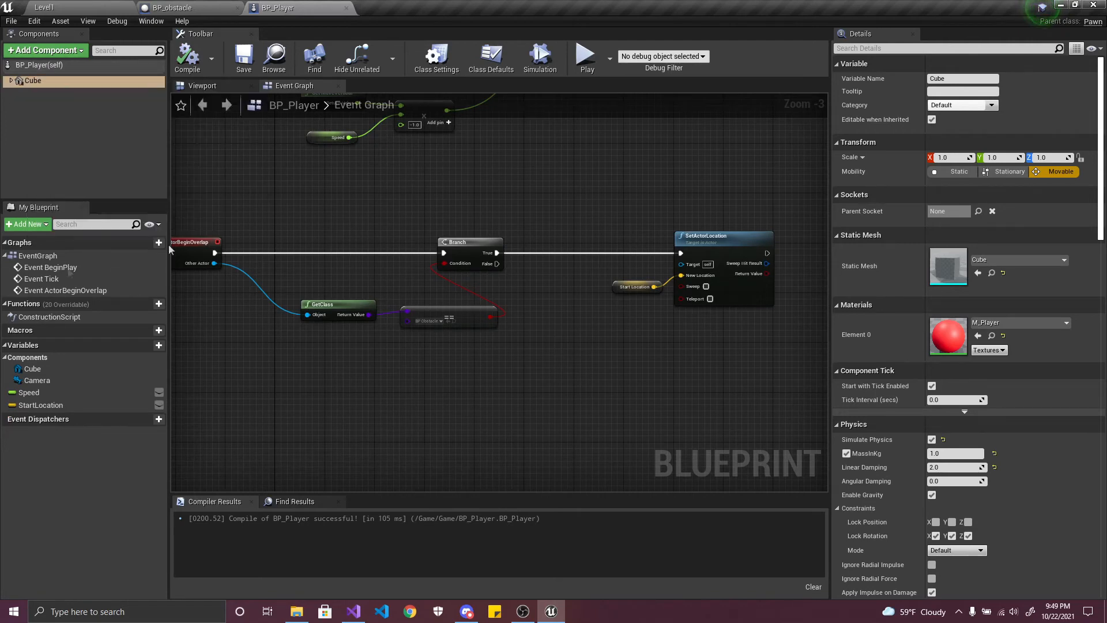
right_drag(617, 247, 575, 308)
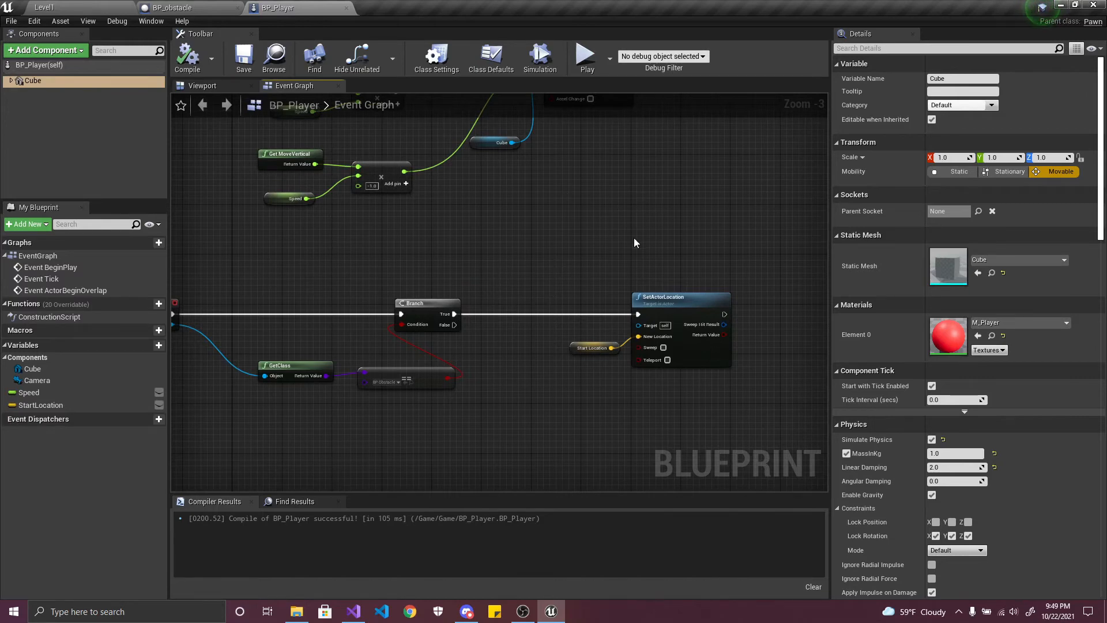
- Duplicate the BP_obstacle sphere in Level1 to form two rows of three beside the inner walls, and save the level
click(69, 7)
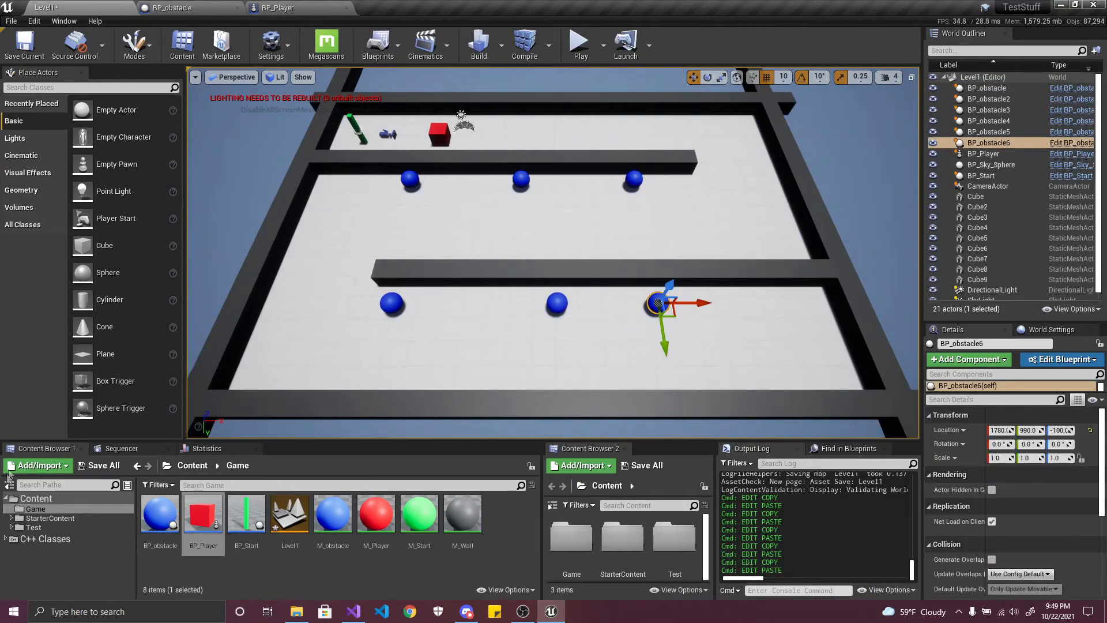
click(98, 465)
click(657, 411)
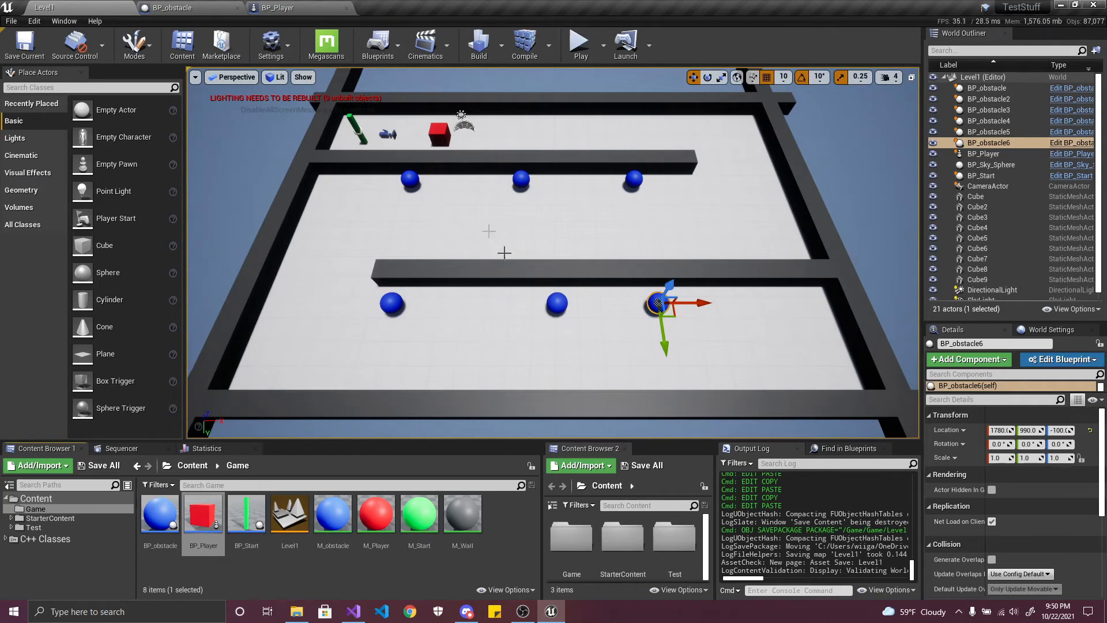
- In the BP_obstacle blueprint, make the Amplitude variable instance editable
ctrl+click(390, 306)
ctrl+click(553, 302)
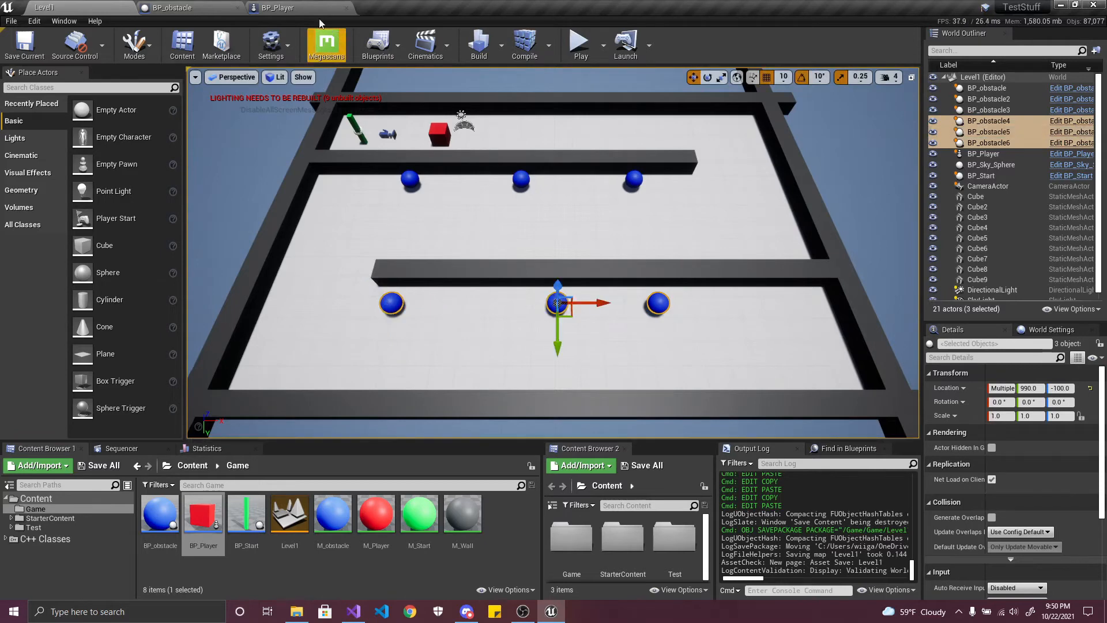
click(172, 8)
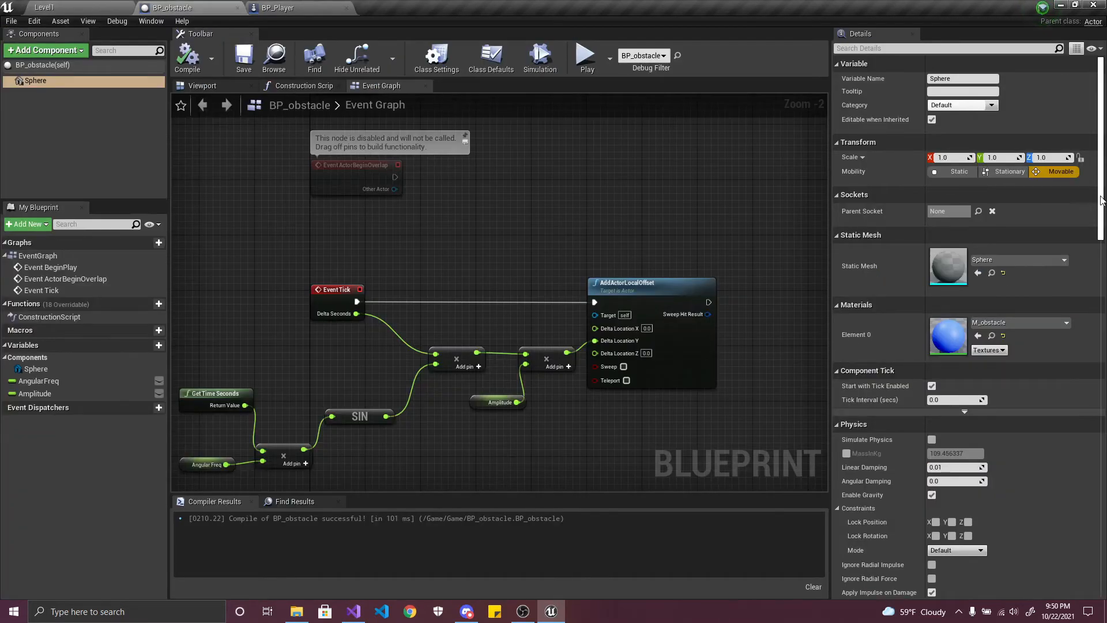
drag(1101, 200, 1104, 365)
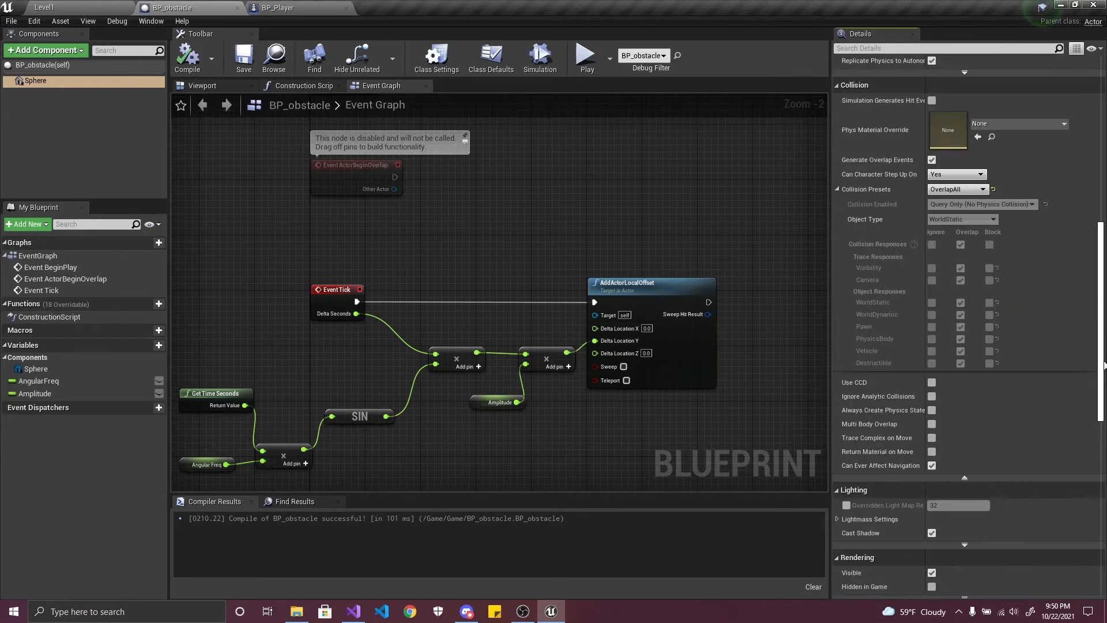
click(40, 381)
click(47, 395)
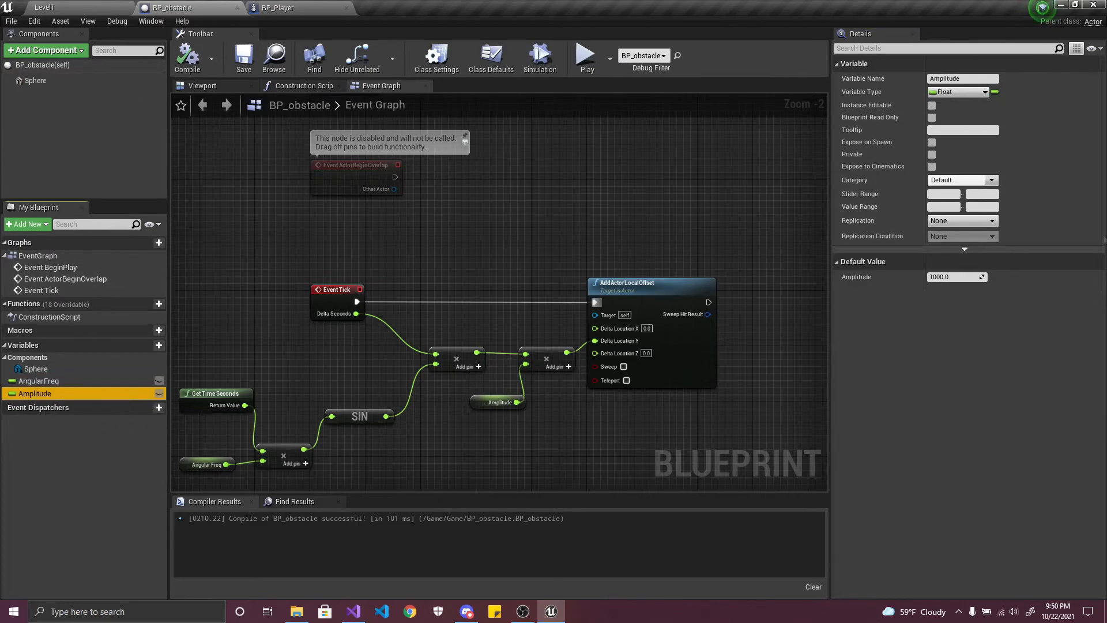
click(932, 105)
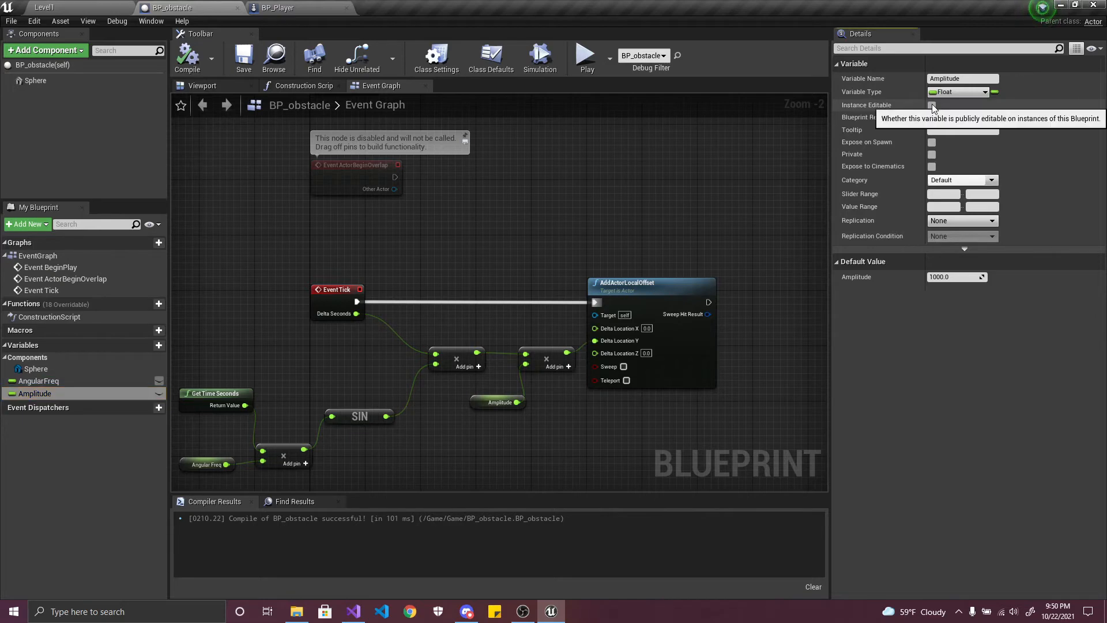
- Make the AngularFreq variable instance editable and exposed on spawn, and save BP_obstacle
click(40, 381)
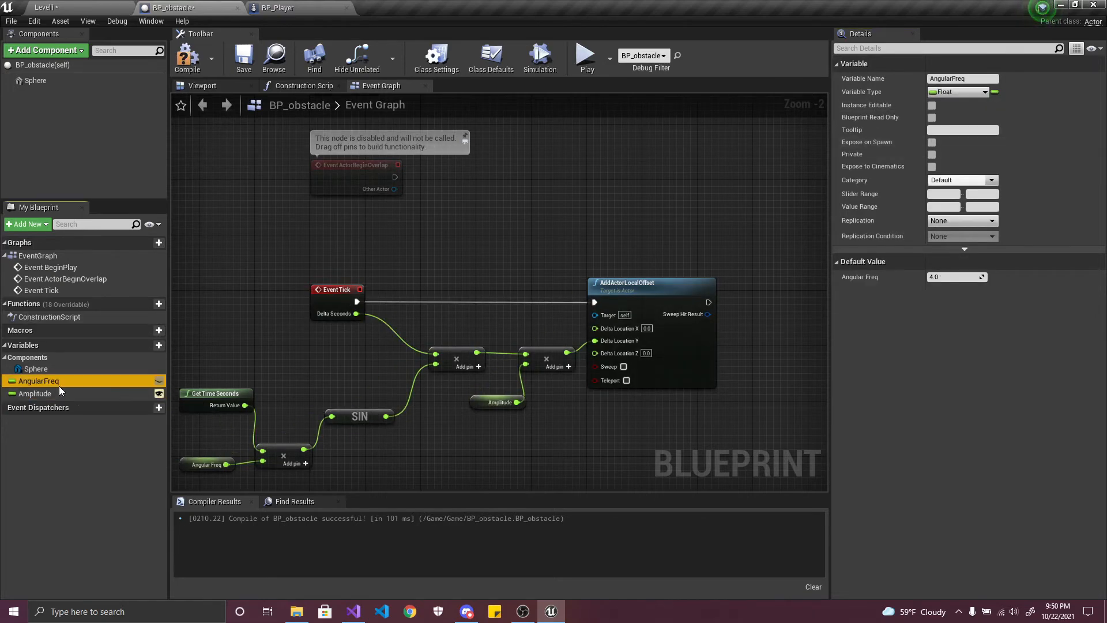
click(932, 106)
click(931, 142)
click(244, 58)
- In Level1, select the three obstacles of the lower row and set their Angular Freq to 2.0
click(55, 8)
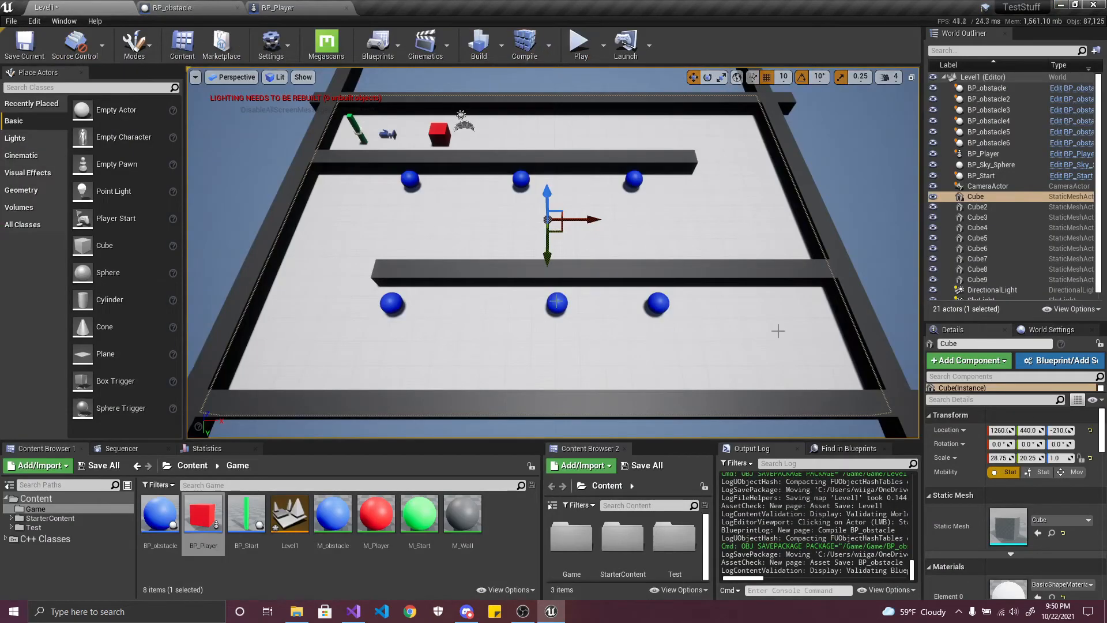
click(393, 301)
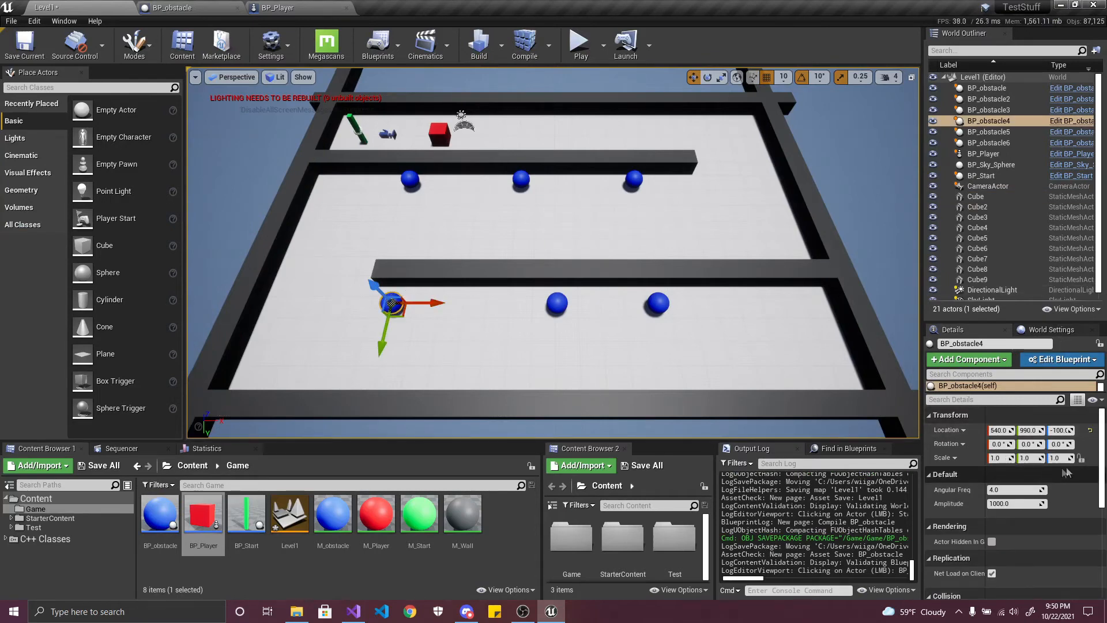
mouse_move(1102, 470)
mouse_down()
mouse_move(1101, 579)
mouse_move(1101, 472)
mouse_up()
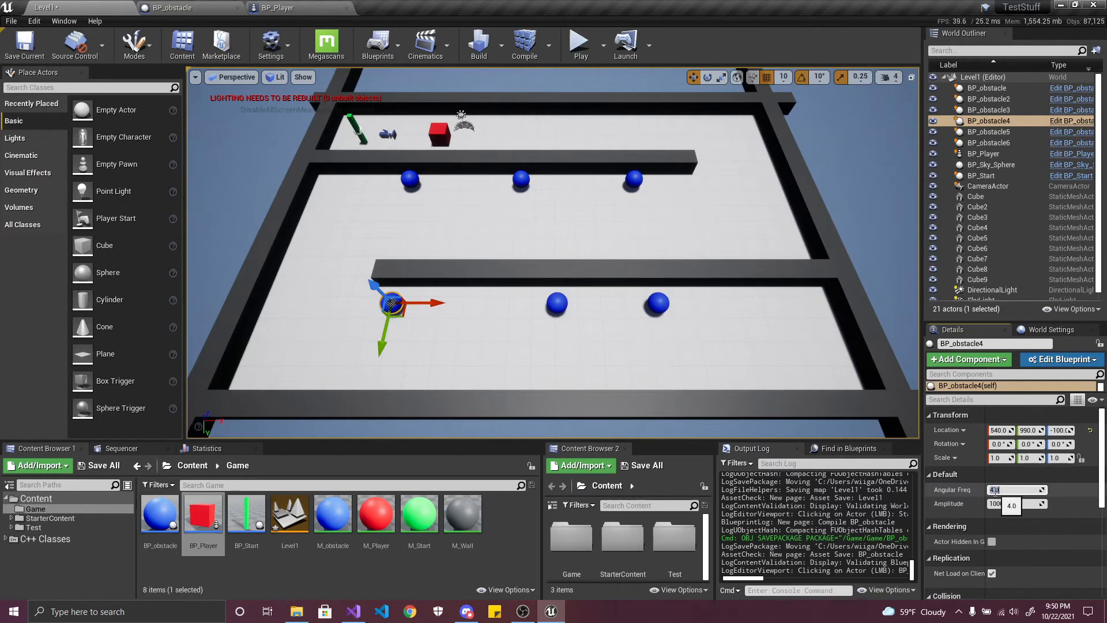
ctrl+click(555, 306)
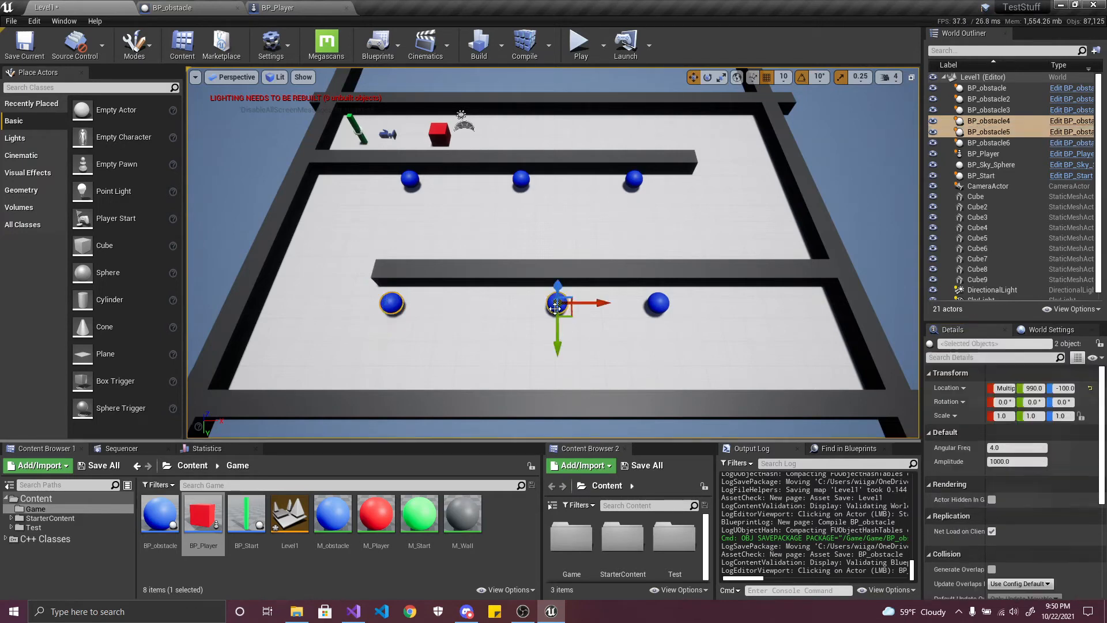
ctrl+click(660, 306)
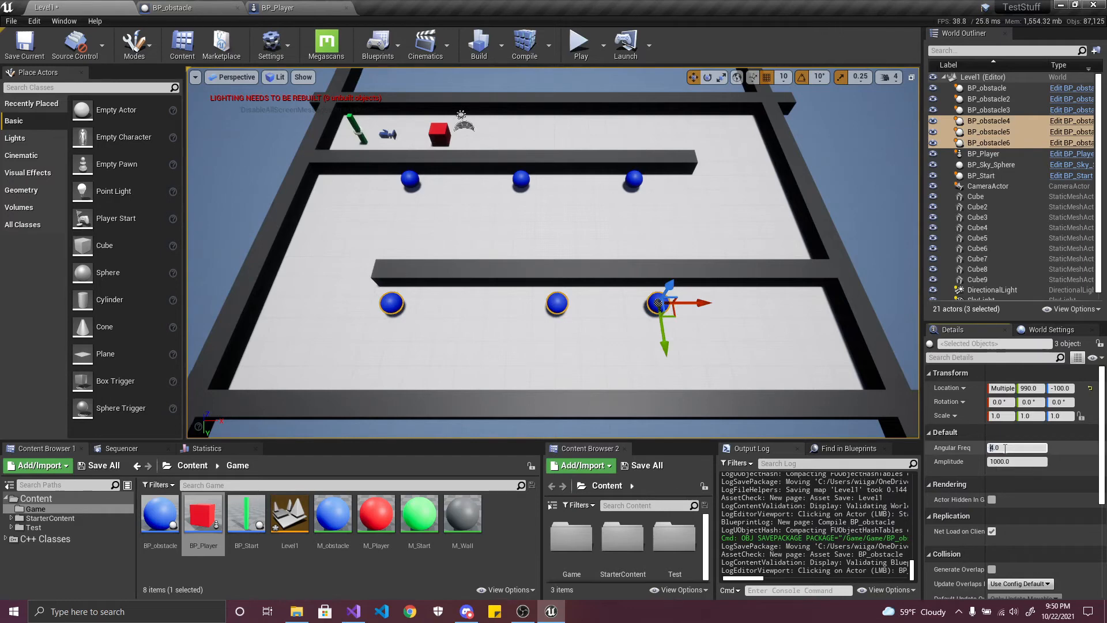
key(Return)
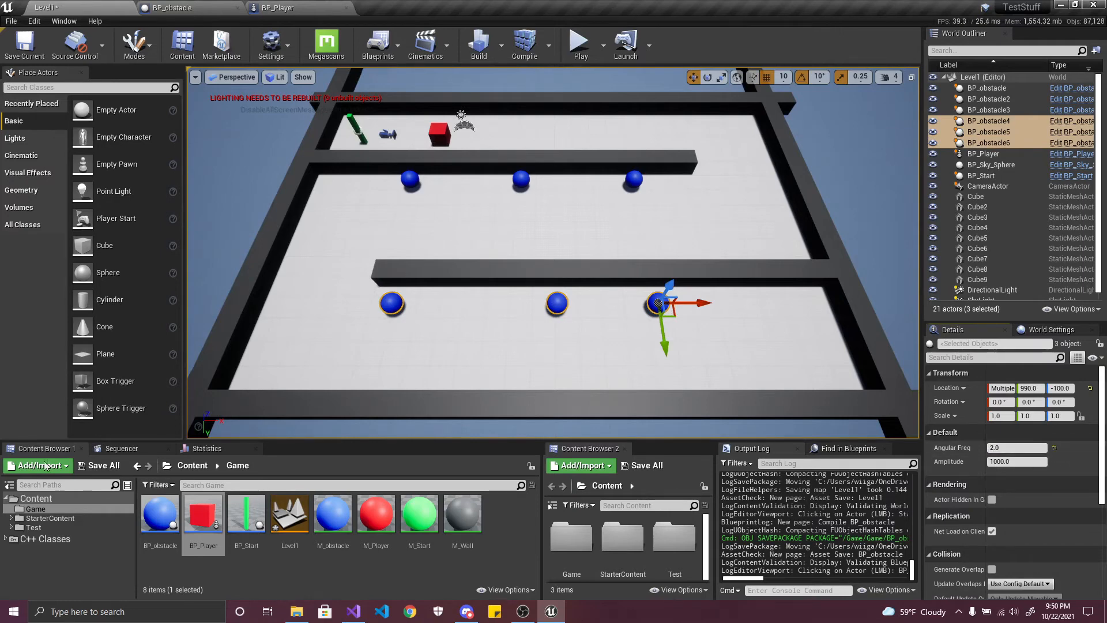
- Save Level1, play it briefly to check how the lower row of obstacles moves, and stop the session
click(111, 466)
click(659, 406)
click(581, 44)
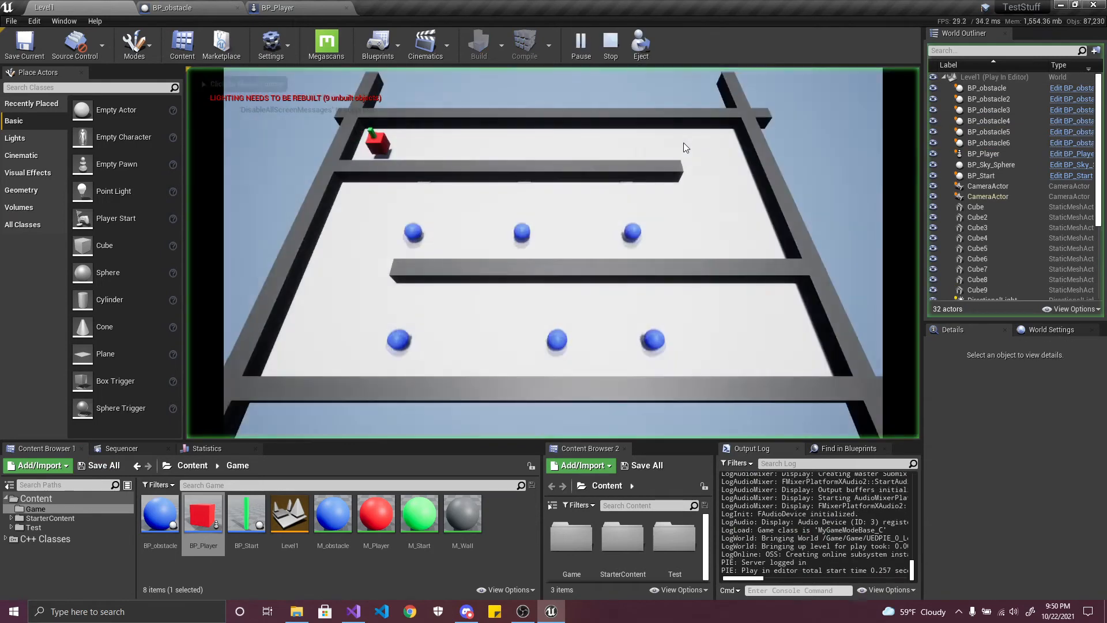
key(Escape)
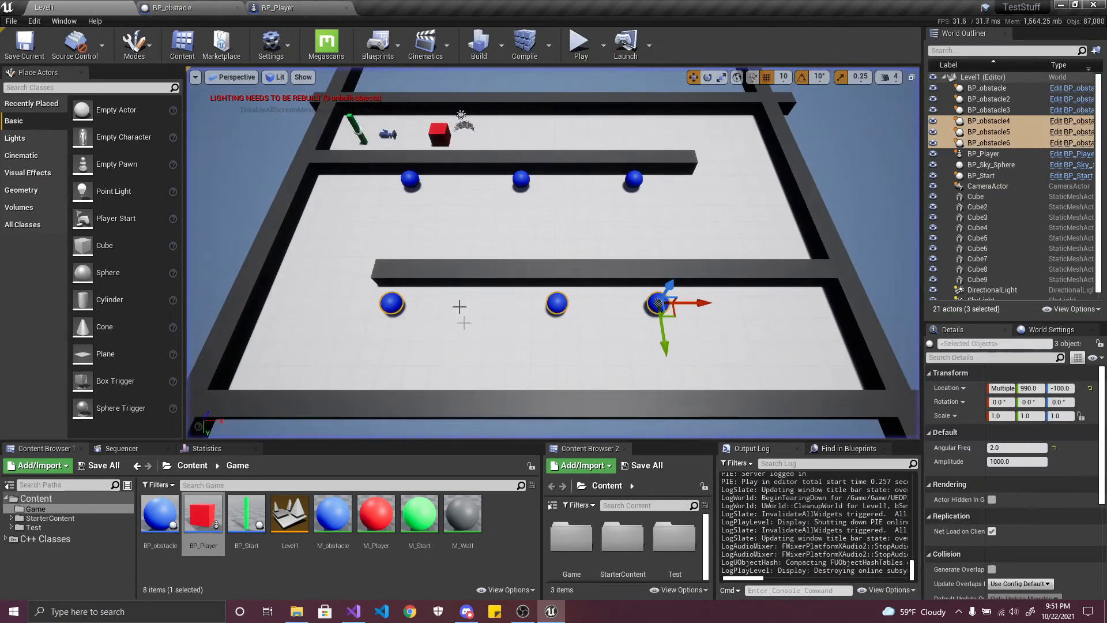
- Try an Angular Freq of 8.0 on the three lower obstacles, save Level1, and test it in a short play session
click(1014, 447)
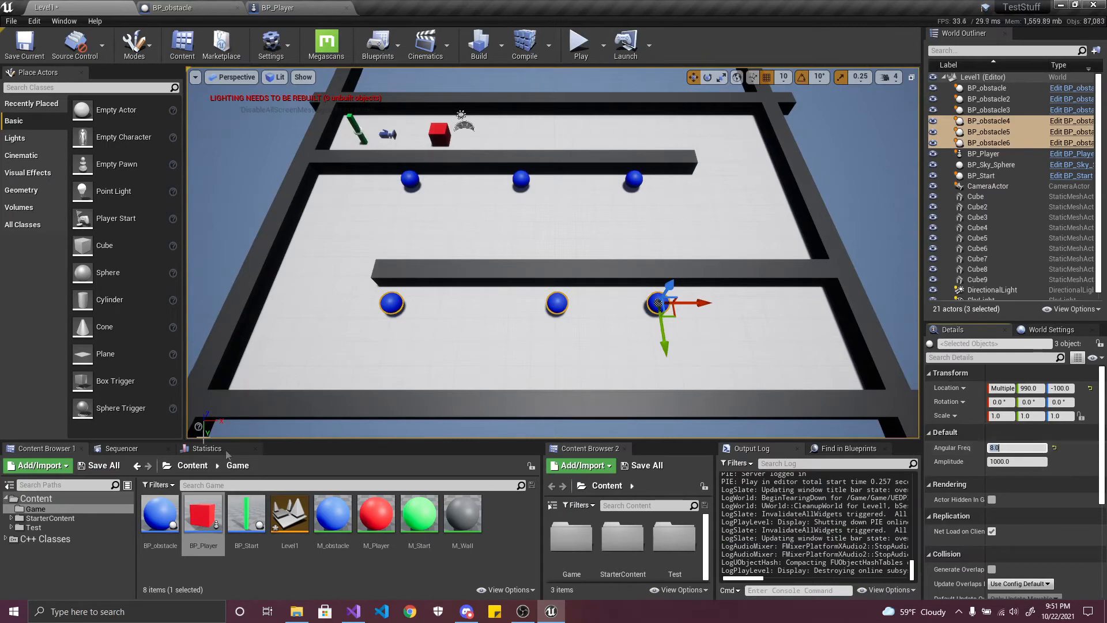
click(99, 465)
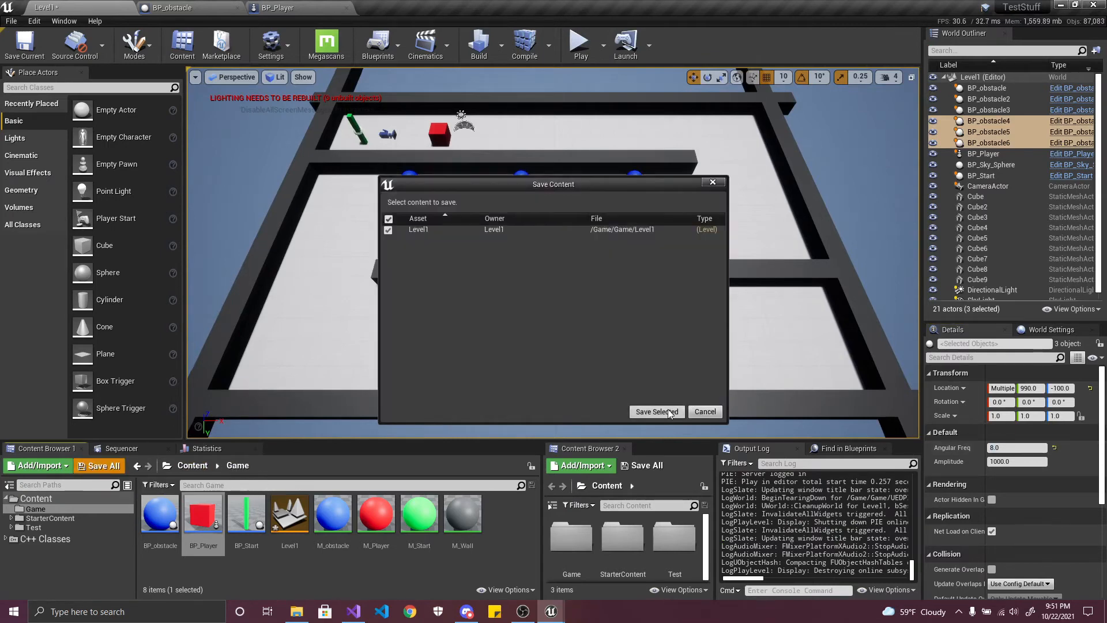
click(657, 411)
click(580, 42)
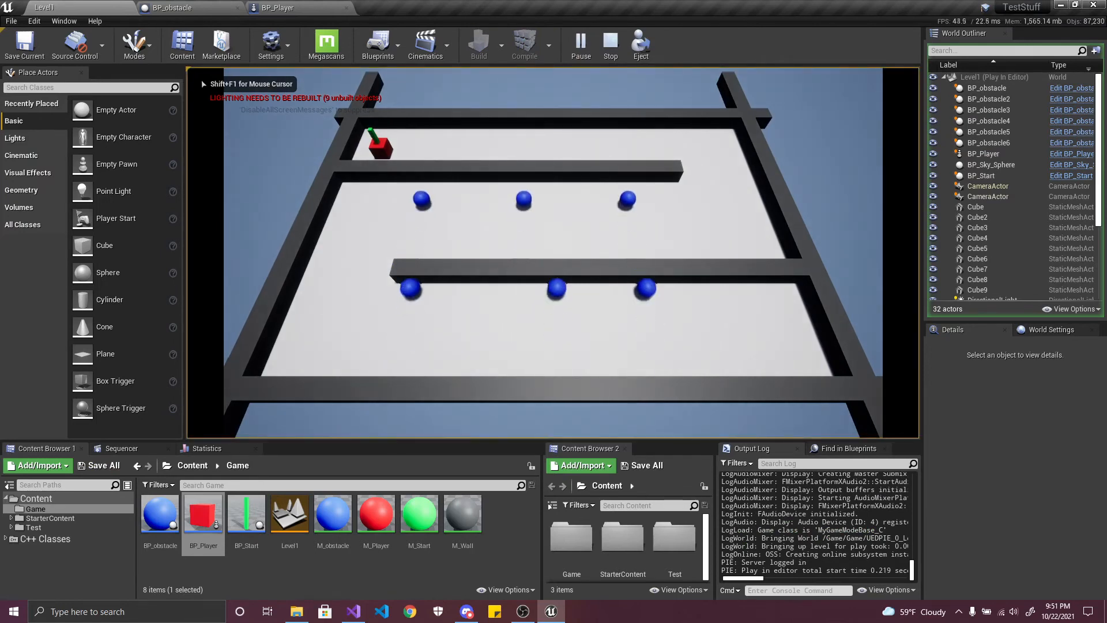
key(Escape)
- Try an Angular Freq of 7.0 on the three lower obstacles and test it in a short play session
click(1010, 447)
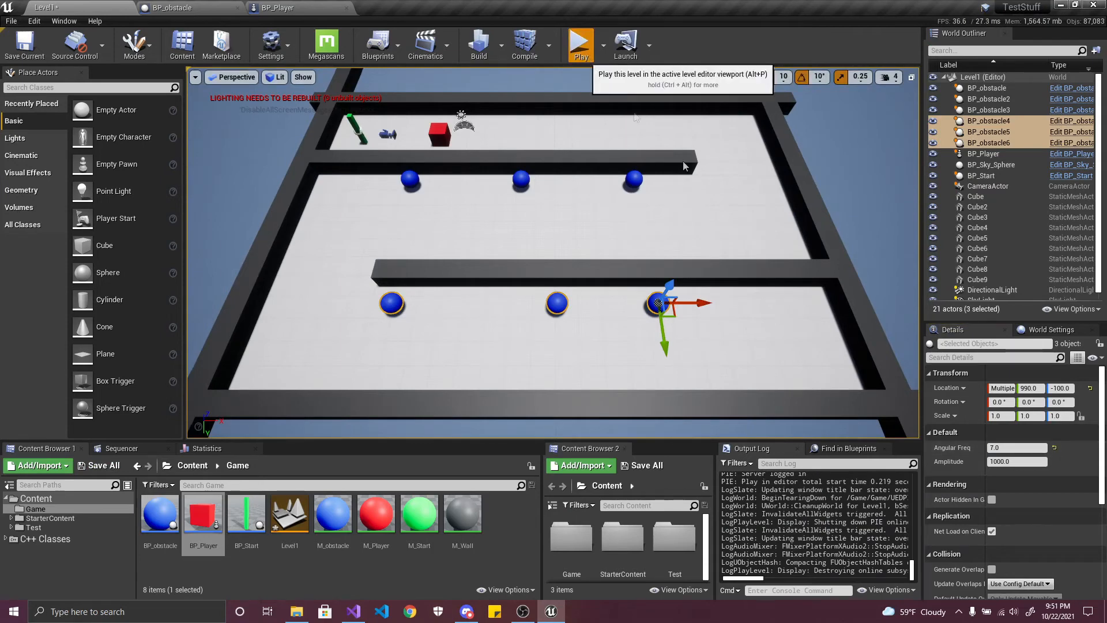
click(580, 43)
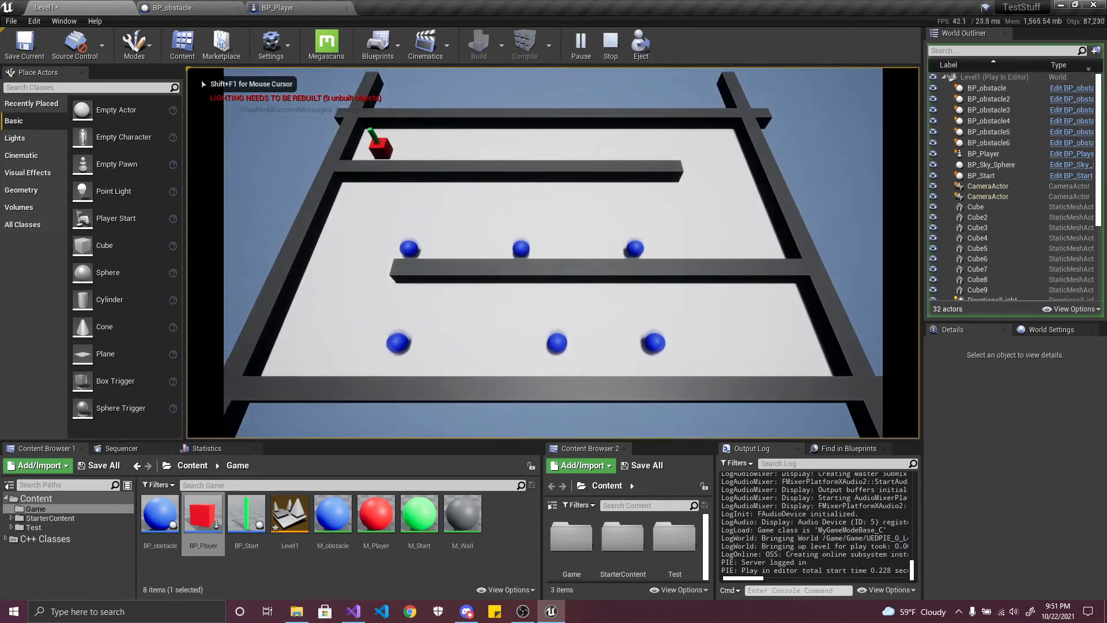
key(Escape)
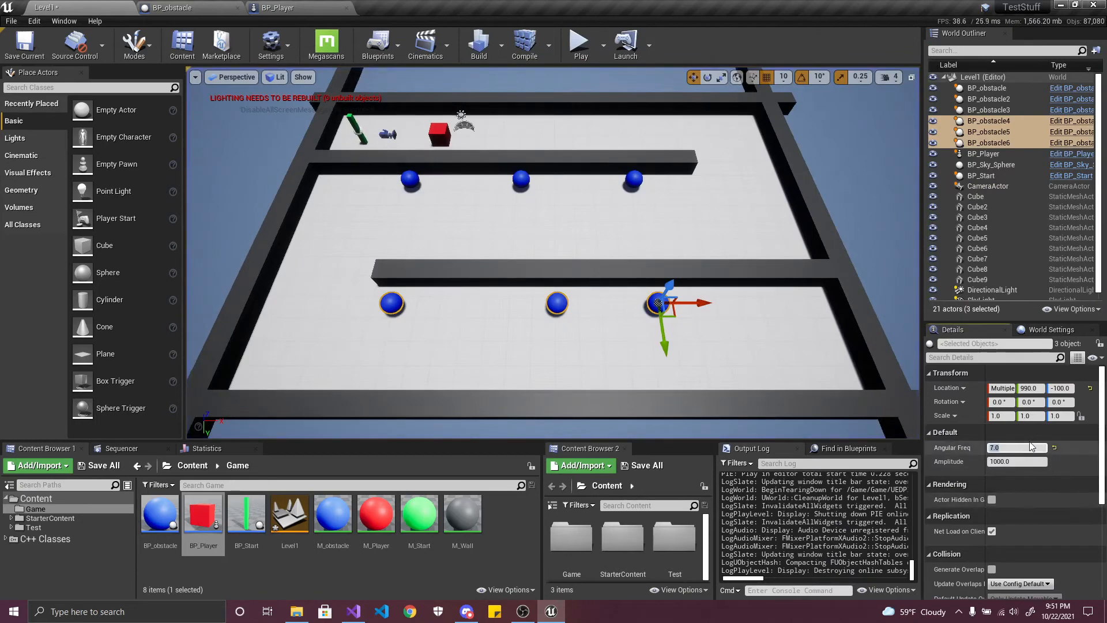
- Set the three lower obstacles' Angular Freq to 6.0, test their motion in a play session, and save Level1
click(580, 43)
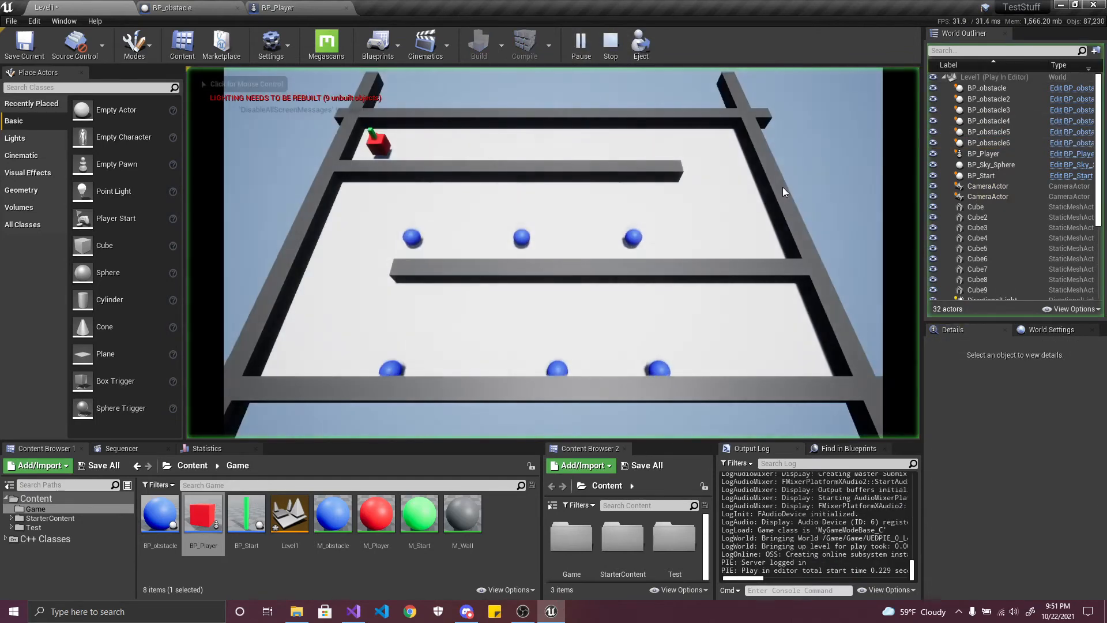
click(782, 188)
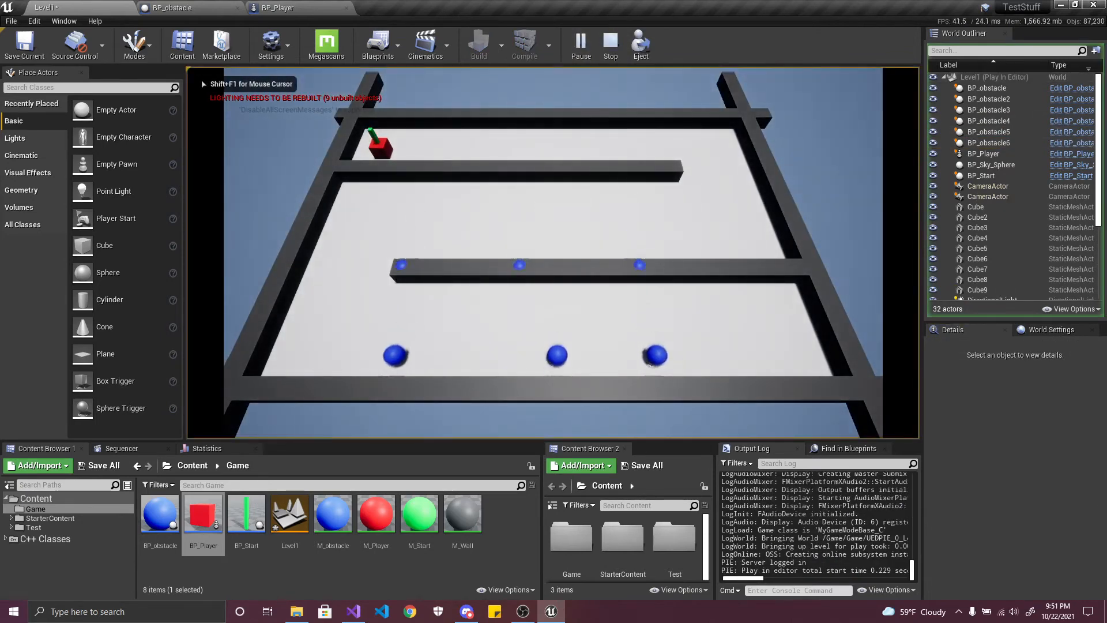
key(shift+F1)
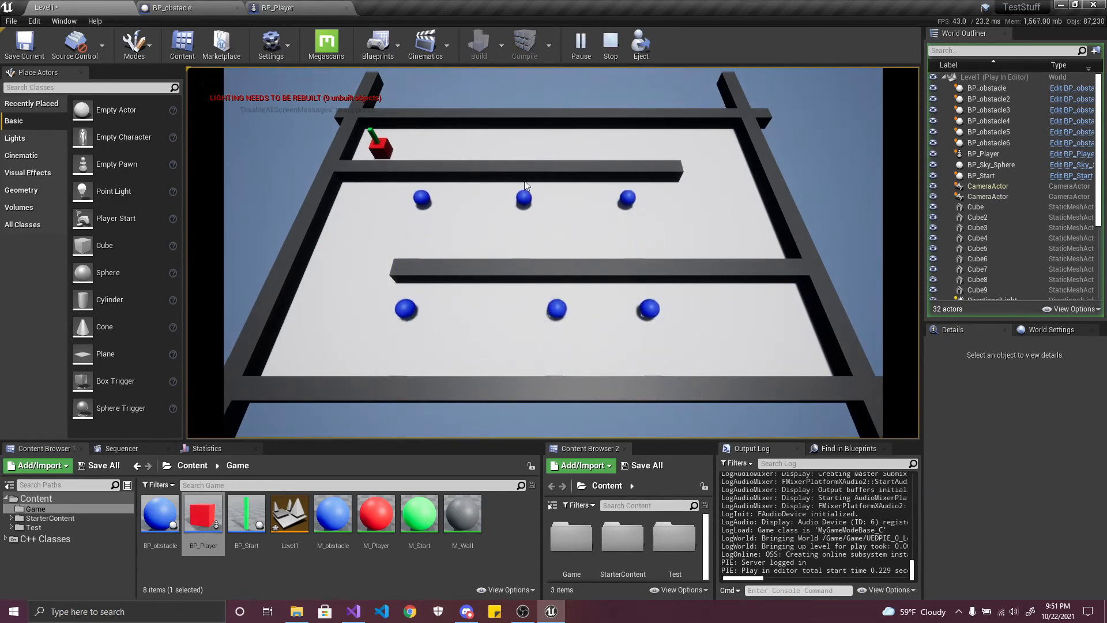
key(Escape)
click(109, 467)
click(663, 412)
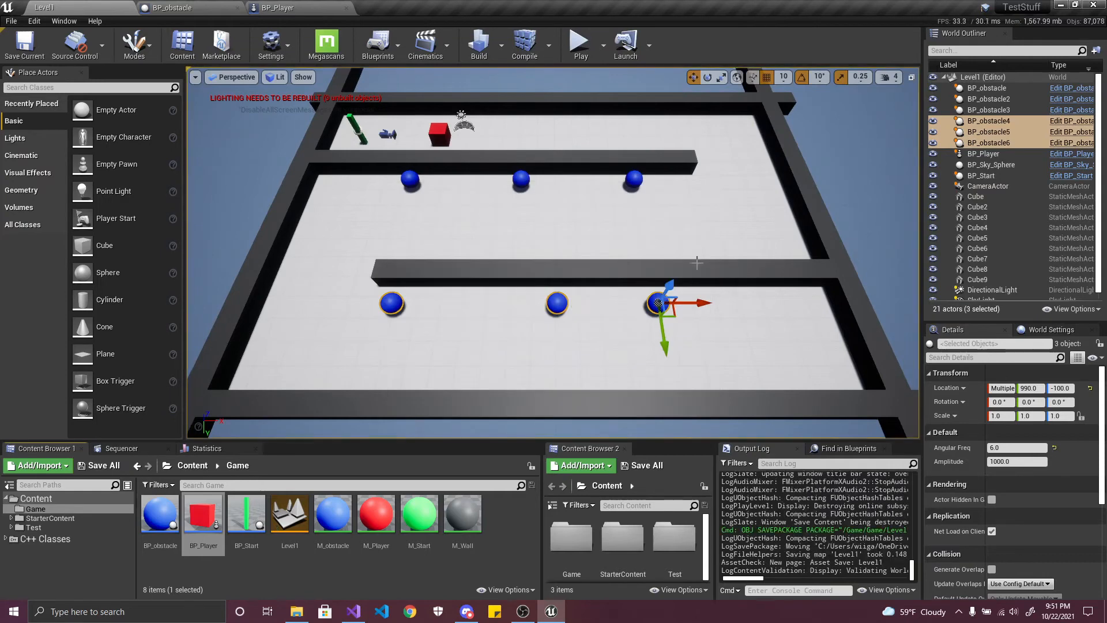
- Move the upper row's middle obstacle to Y 710, set its Amplitude to -1000, and save Level1
click(520, 181)
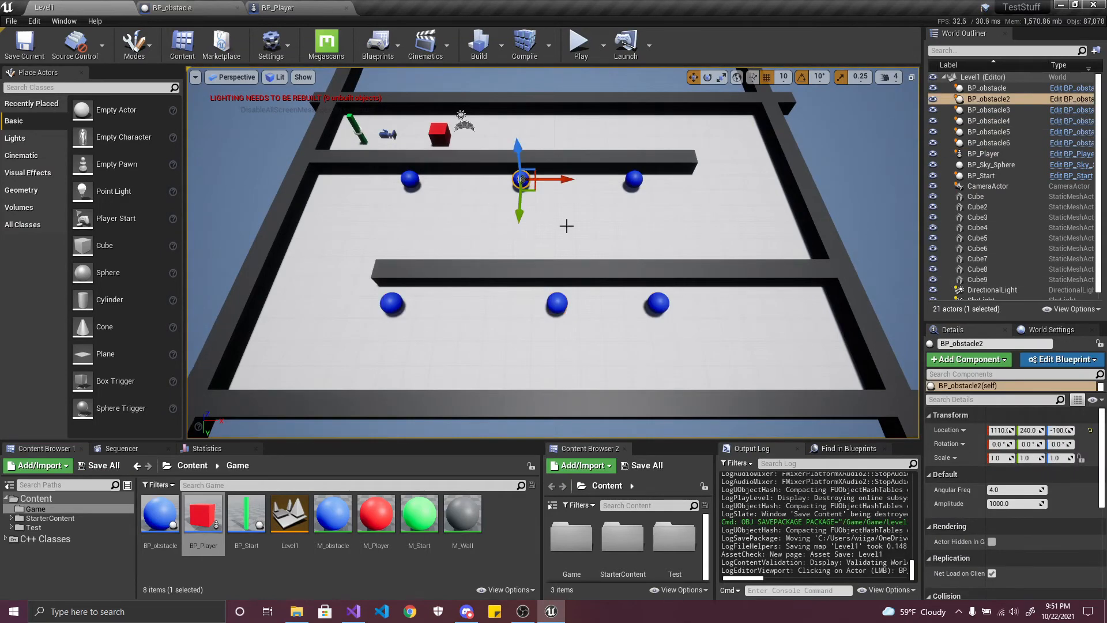
drag(519, 217, 527, 300)
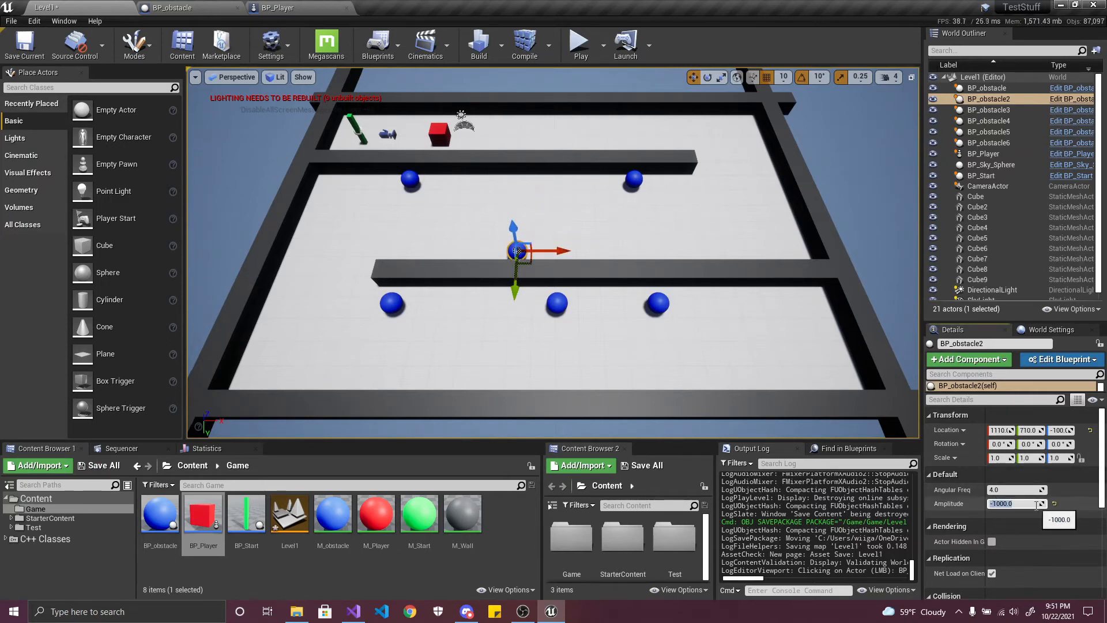
click(98, 465)
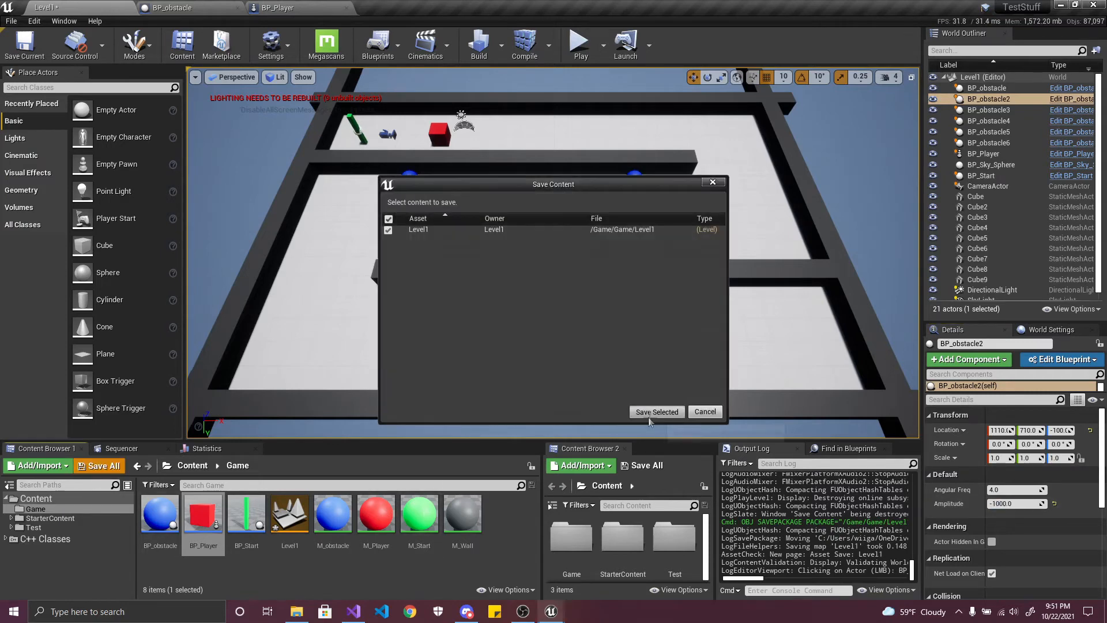
click(648, 415)
- Play Level1 to check the upper row's middle obstacle moving opposite to its neighbours, and stop the session
click(580, 44)
click(760, 260)
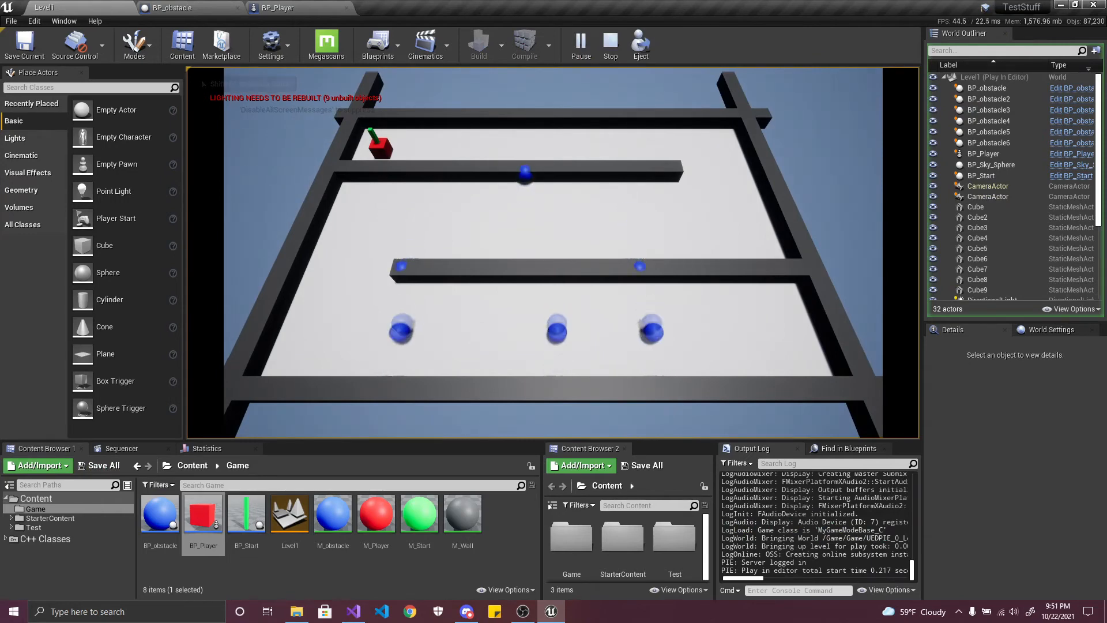
key(Escape)
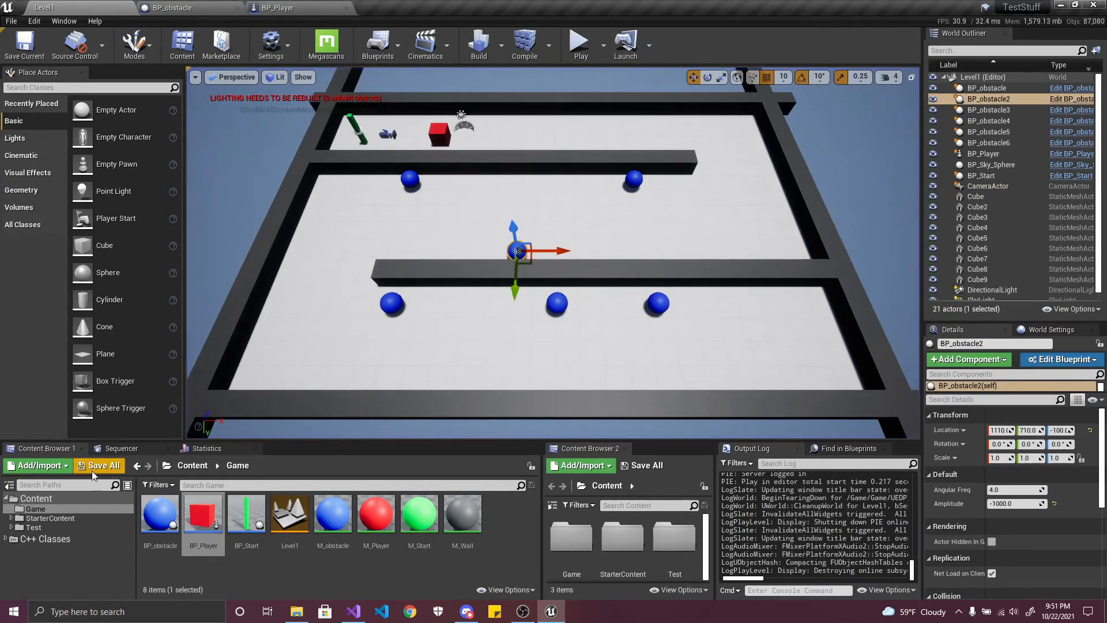
- Review the BP_Player overlap logic and the Event Tick movement logic in BP_obstacle
click(286, 12)
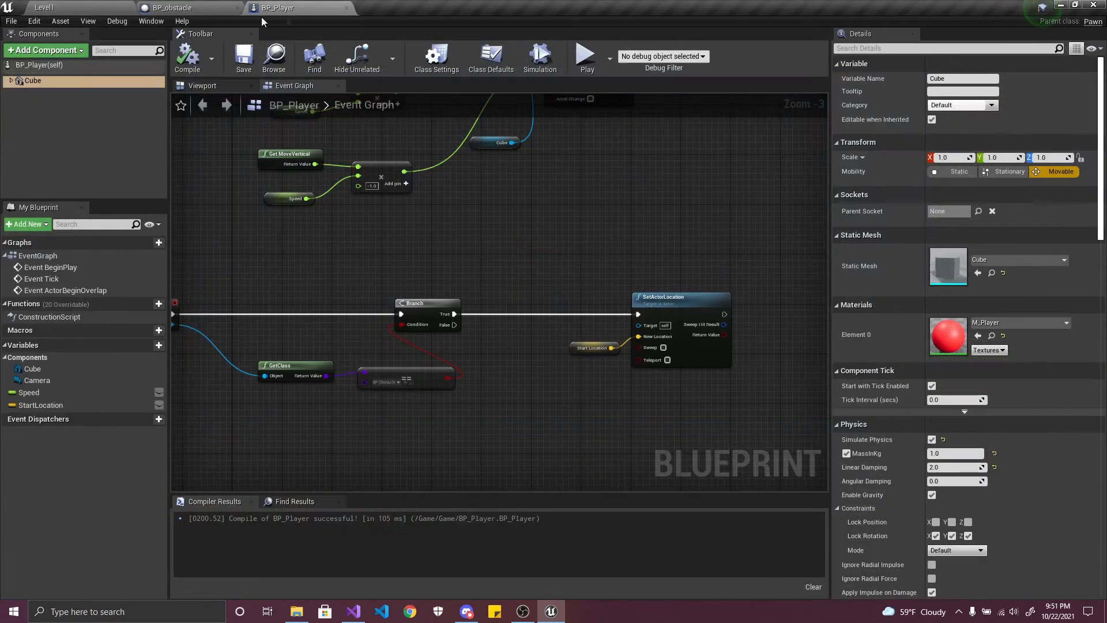
click(189, 14)
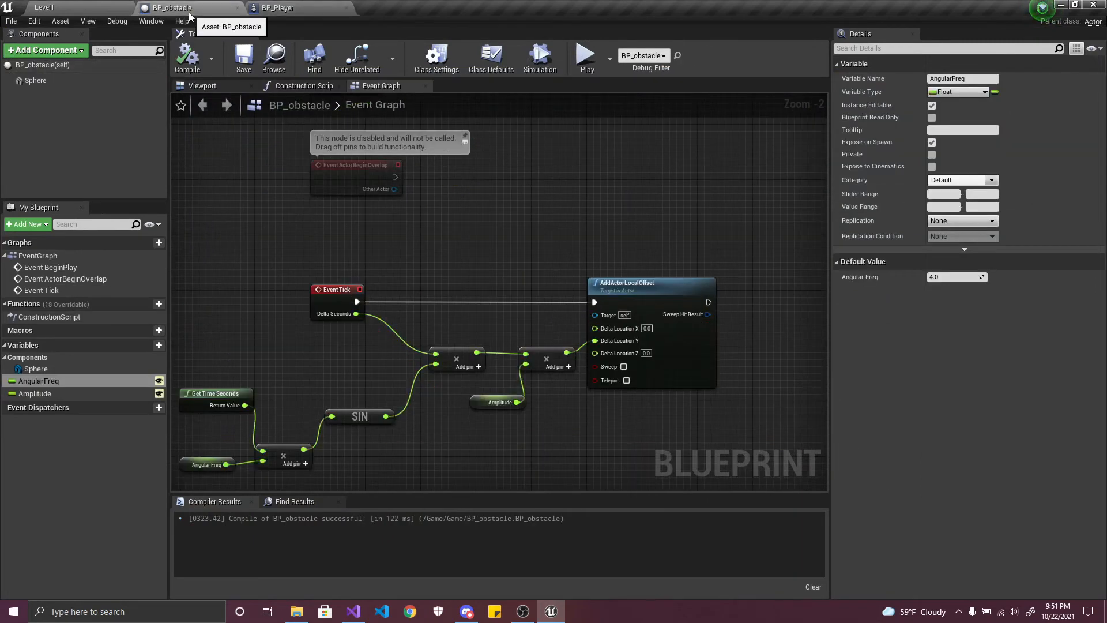
right_drag(727, 293, 467, 278)
right_drag(534, 286, 662, 276)
drag(575, 277, 683, 285)
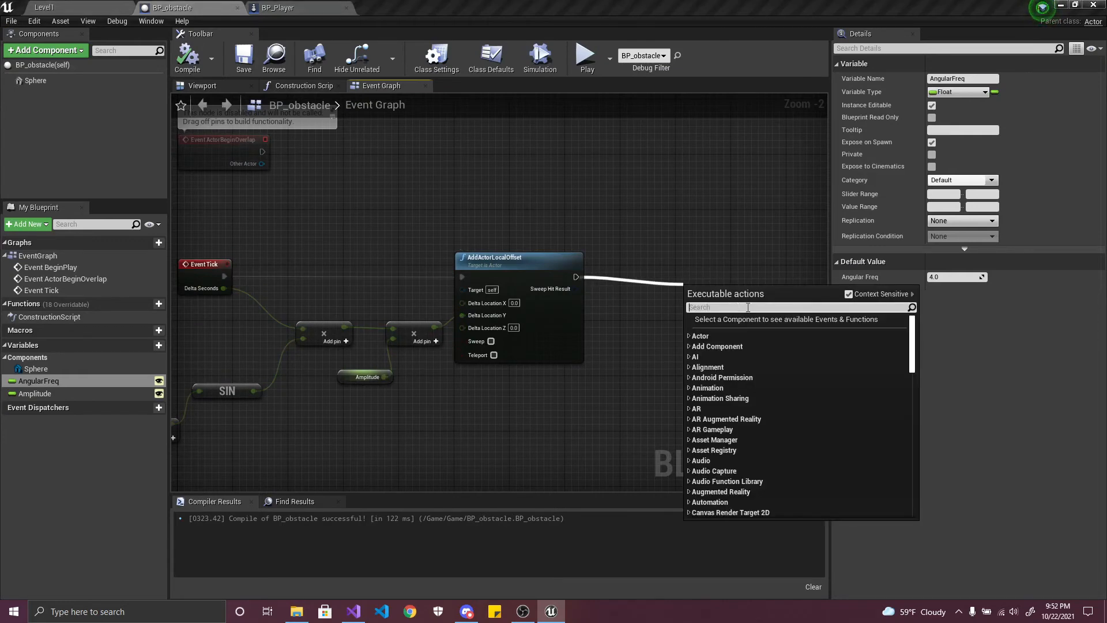
text(a)
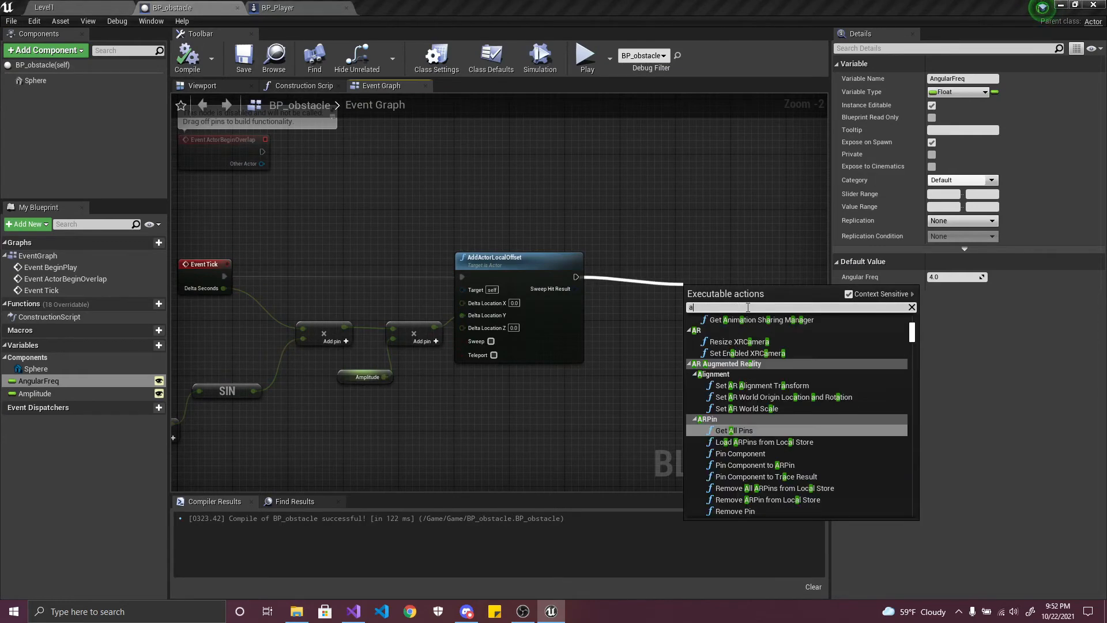
click(714, 272)
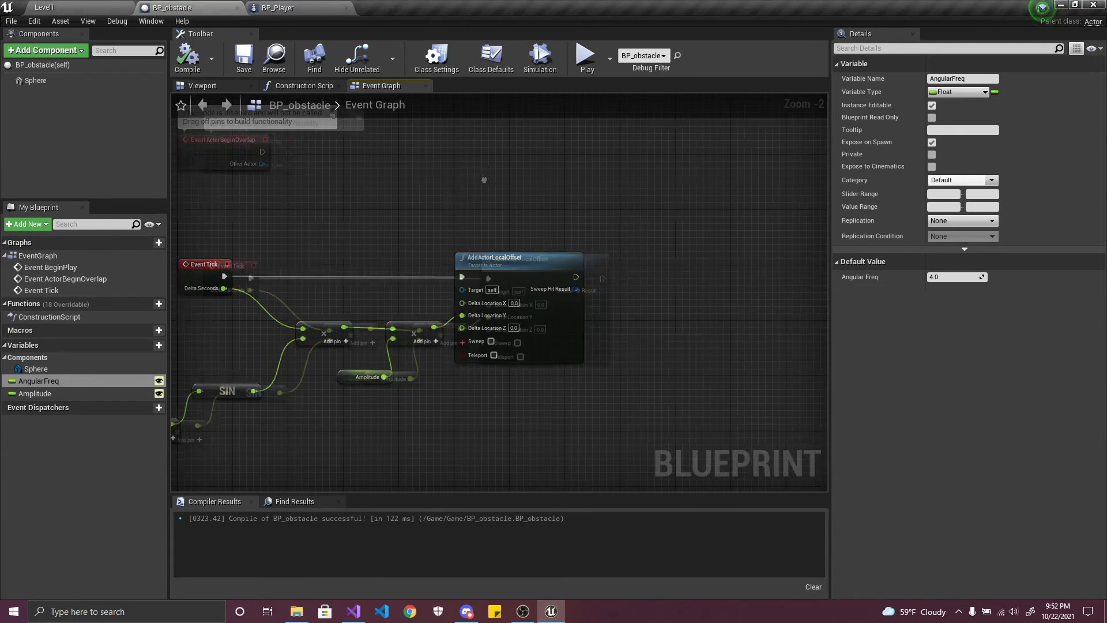
right_drag(483, 179, 660, 164)
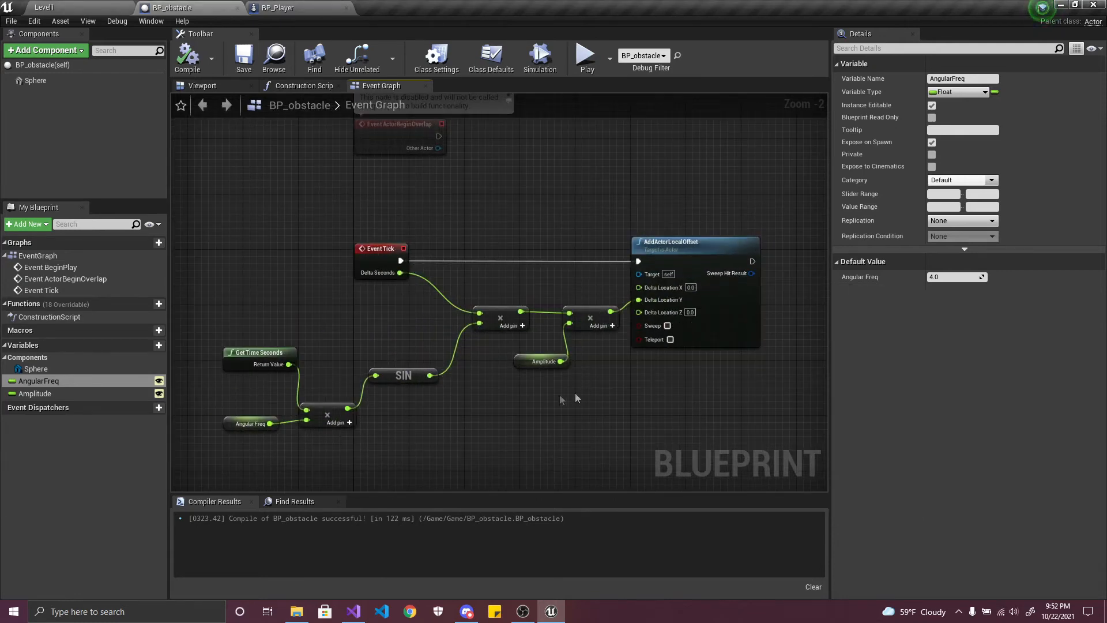
- Add an AddActorLocalRotation node after AddActorLocalOffset in BP_obstacle with Delta Rotation Z 5.0, and compile and save the blueprint
right_drag(483, 376, 245, 371)
drag(514, 257, 558, 259)
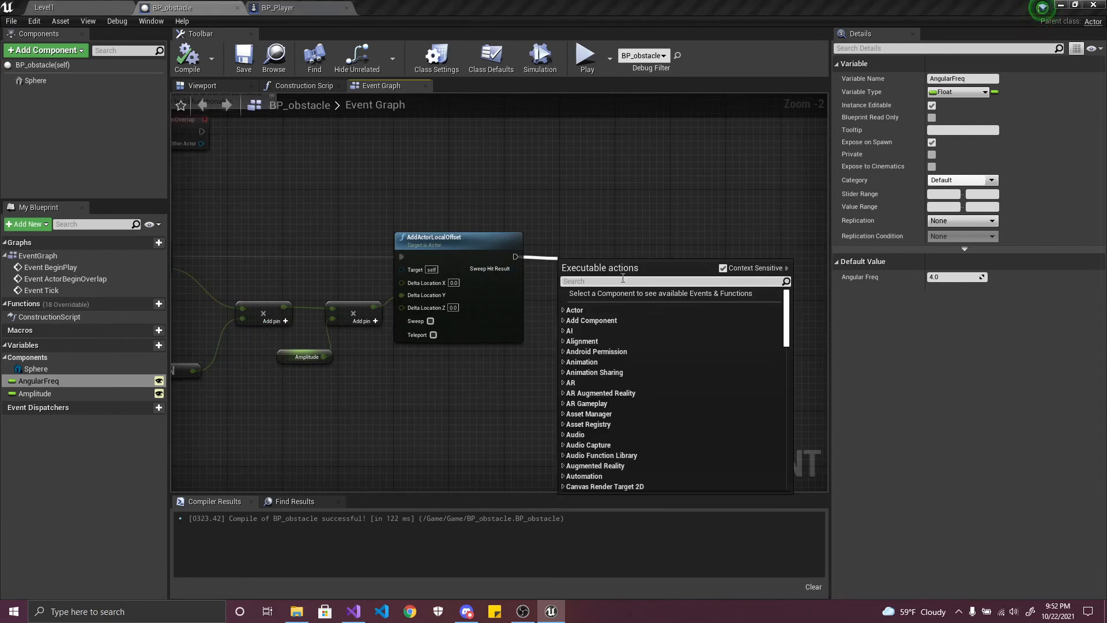
text(add rot)
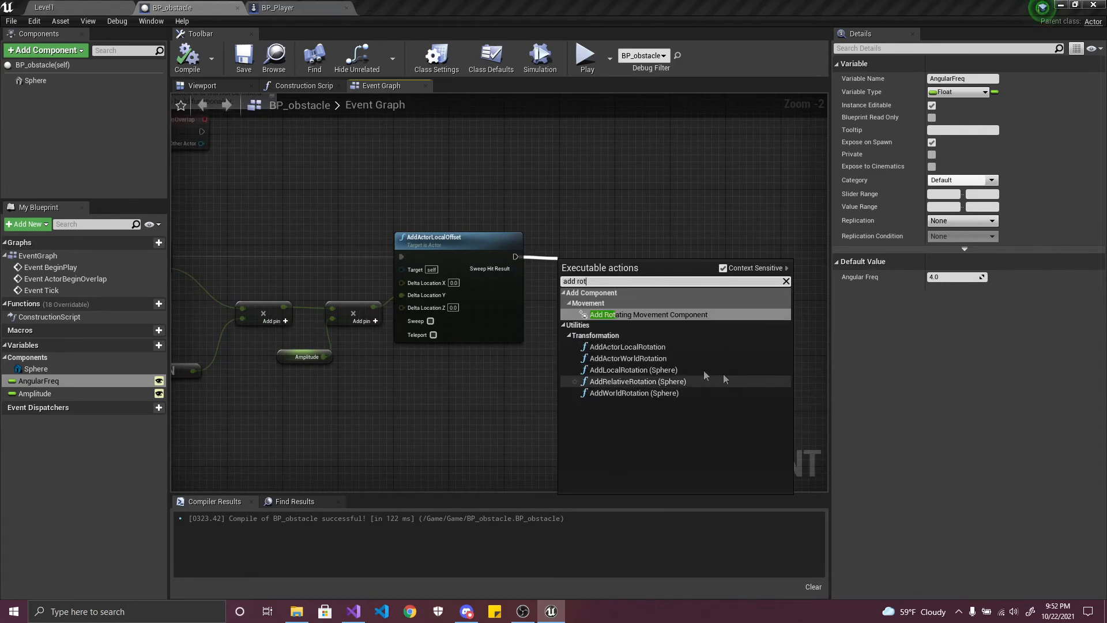
click(656, 347)
drag(619, 250, 671, 250)
click(678, 290)
text(5)
click(291, 141)
click(188, 58)
click(244, 57)
- Save Level1, play it to check how the obstacles move with the local rotation applied, and stop the session
click(44, 7)
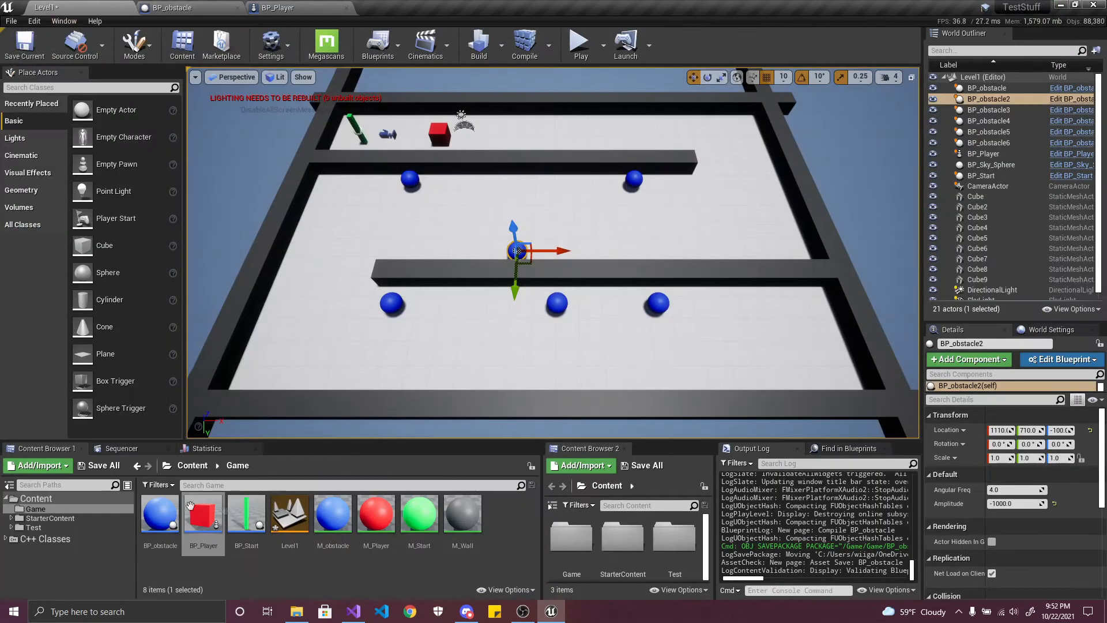
click(98, 465)
click(657, 415)
click(591, 41)
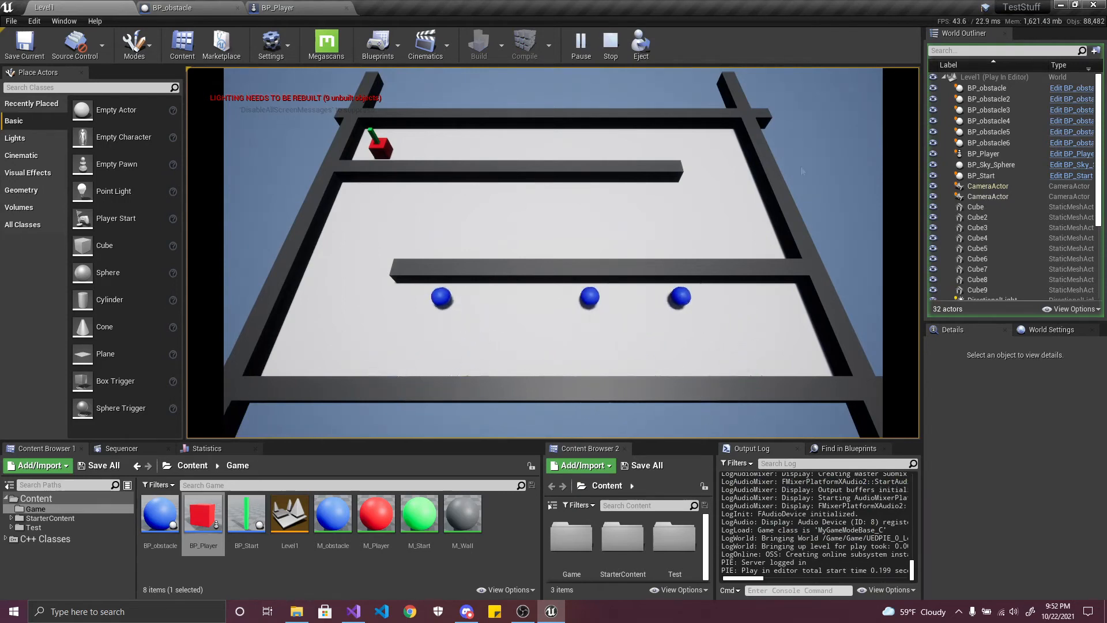
key(Escape)
- Delete the AddActorLocalRotation node from BP_obstacle's Event Graph
click(205, 8)
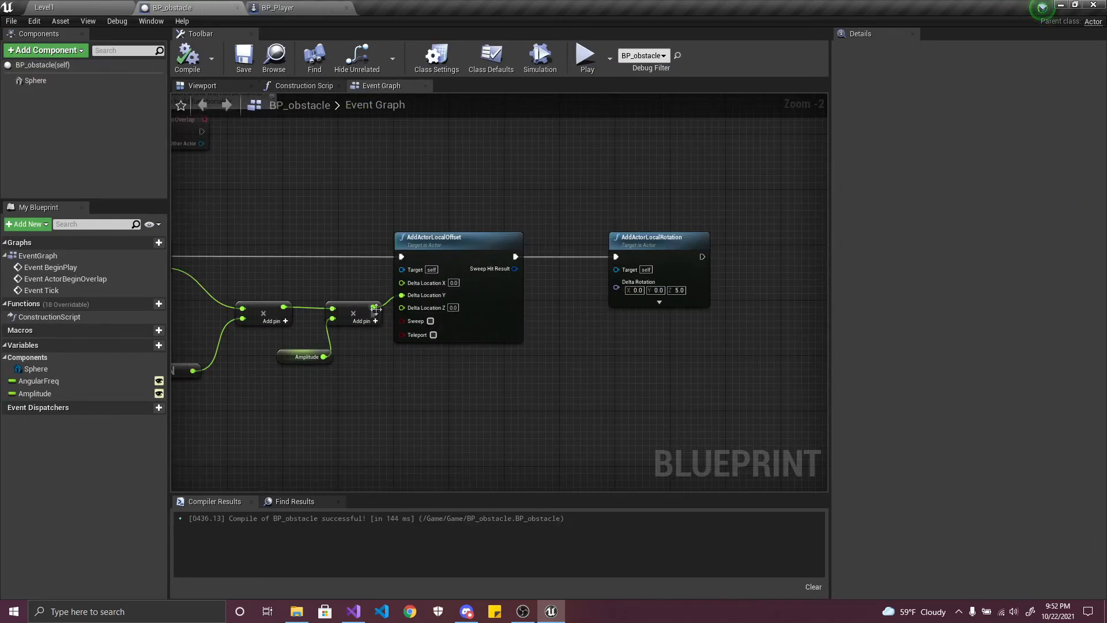
click(66, 4)
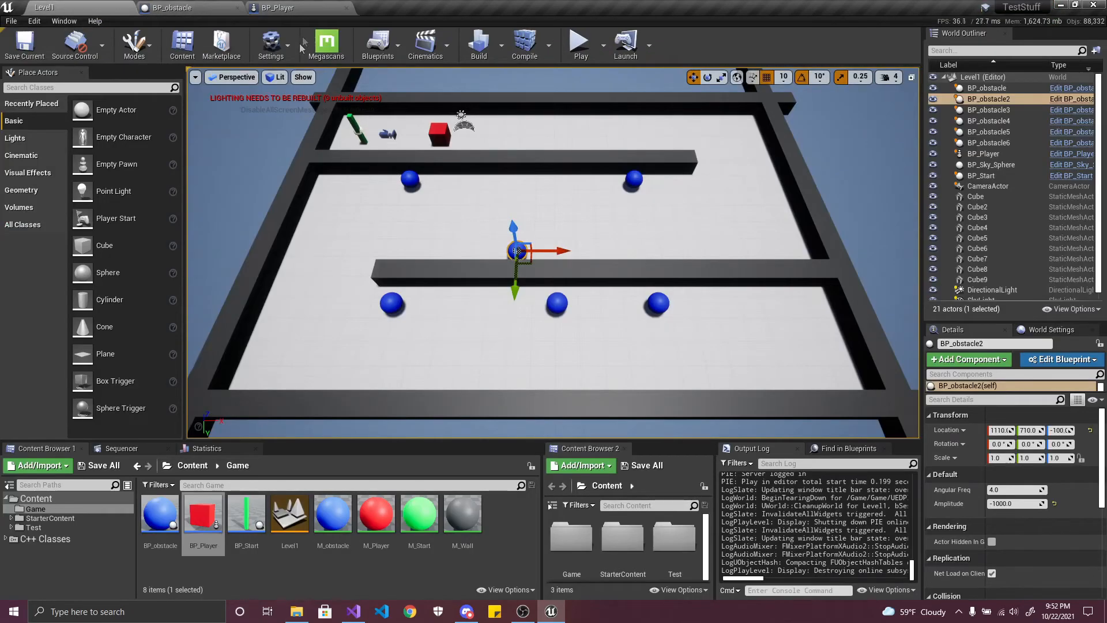
click(316, 8)
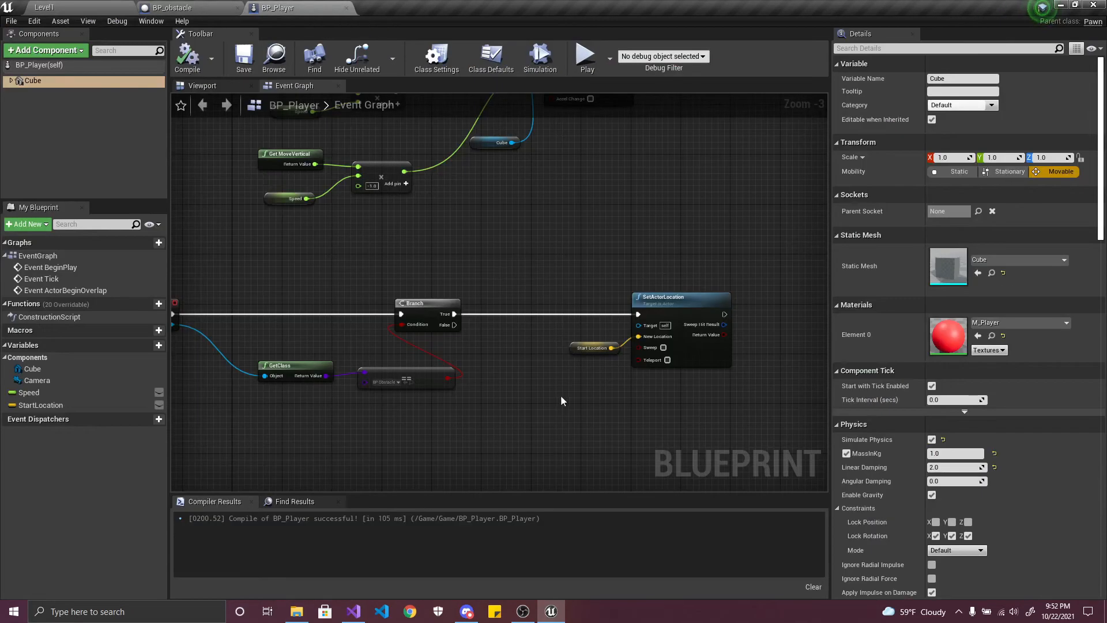
right_drag(560, 397, 633, 418)
click(171, 8)
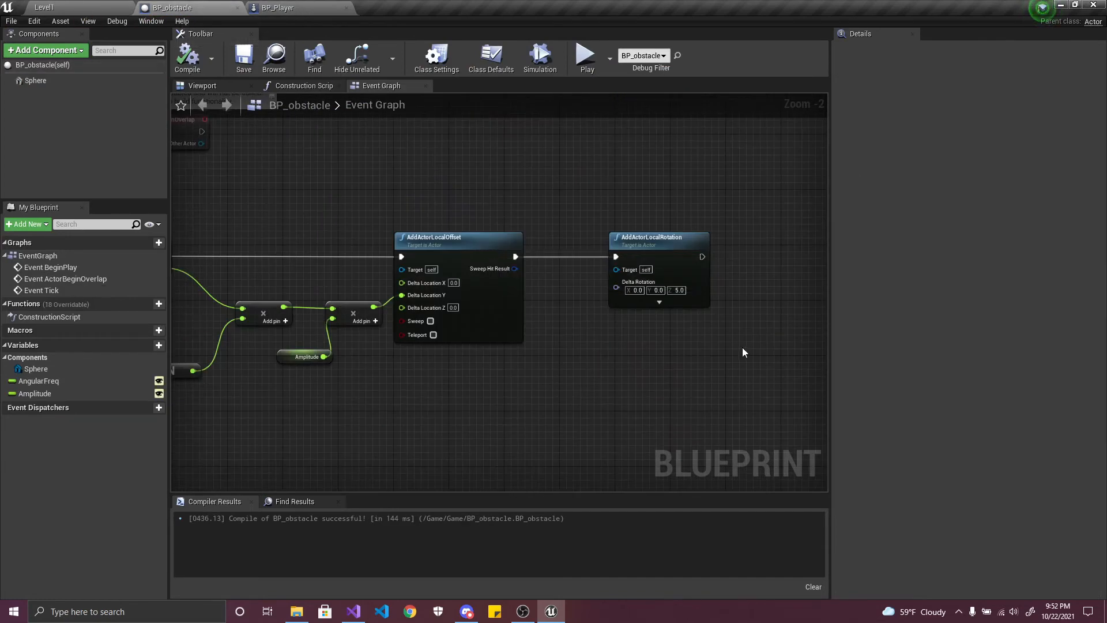
click(659, 303)
right_drag(677, 364, 572, 372)
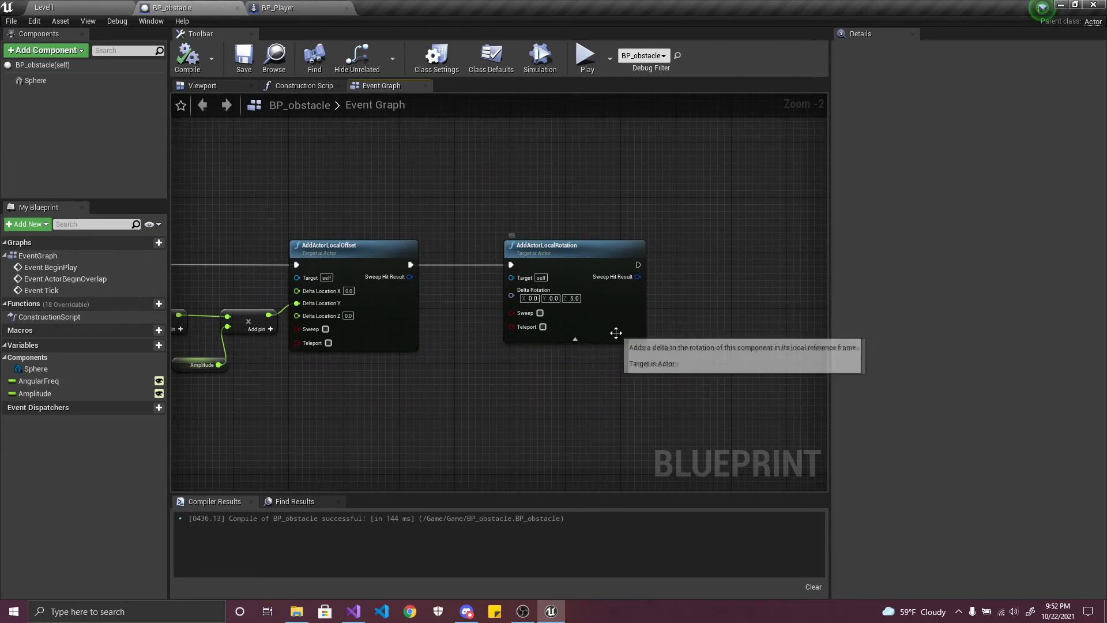
click(633, 328)
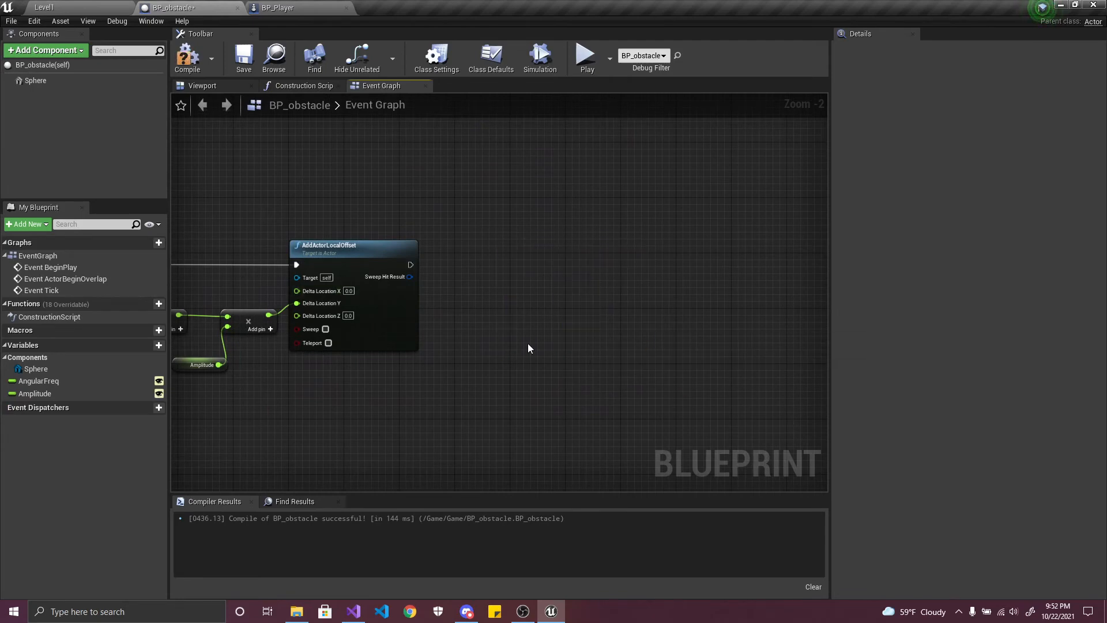
- Space the AddActorLocalOffset and Amplitude nodes farther along the chain and add an input pin to the Delta Seconds multiply node
right_drag(455, 348, 776, 307)
drag(666, 212, 693, 212)
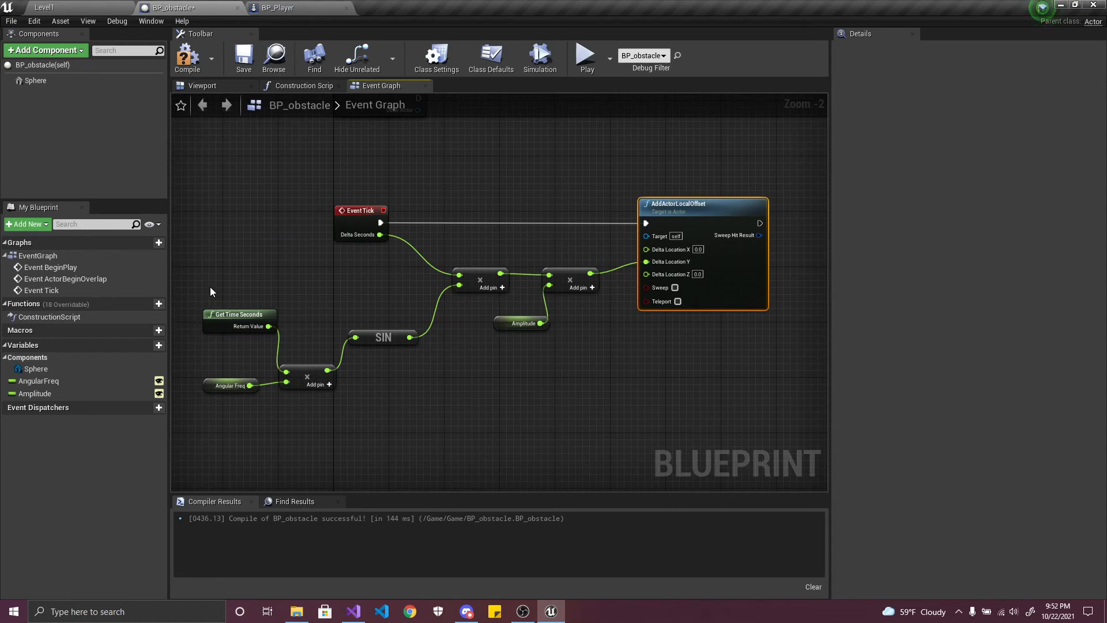
click(502, 287)
drag(522, 323, 563, 323)
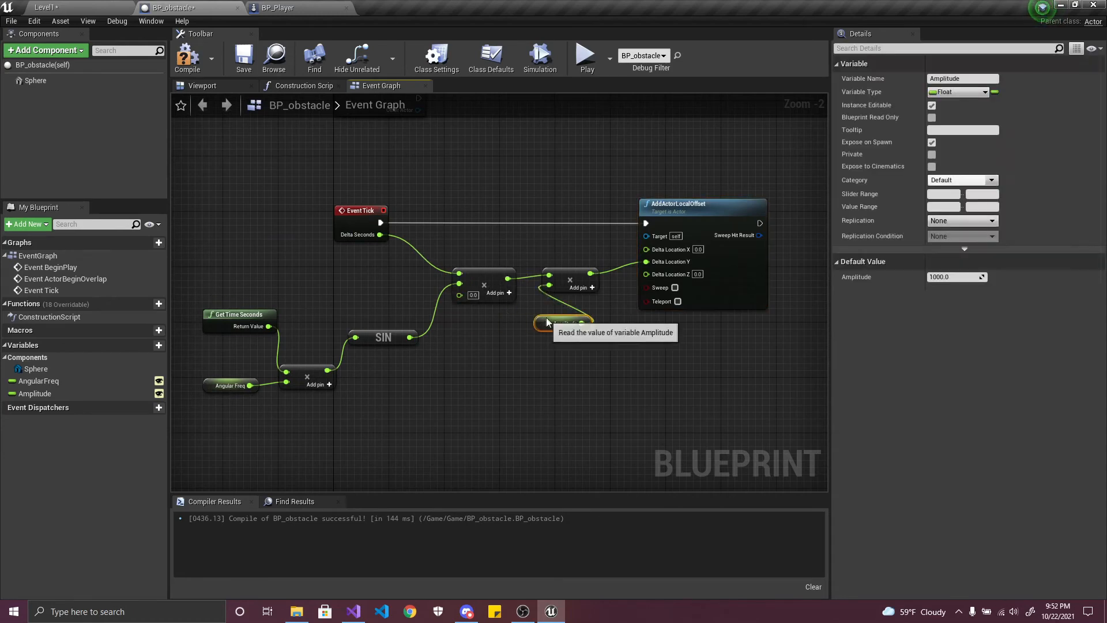
- Duplicate the Get Time Seconds times Angular Freq nodes below the sine chain and feed the copy into a Cos (Radians) node
drag(236, 312, 419, 431)
key(ctrl+c)
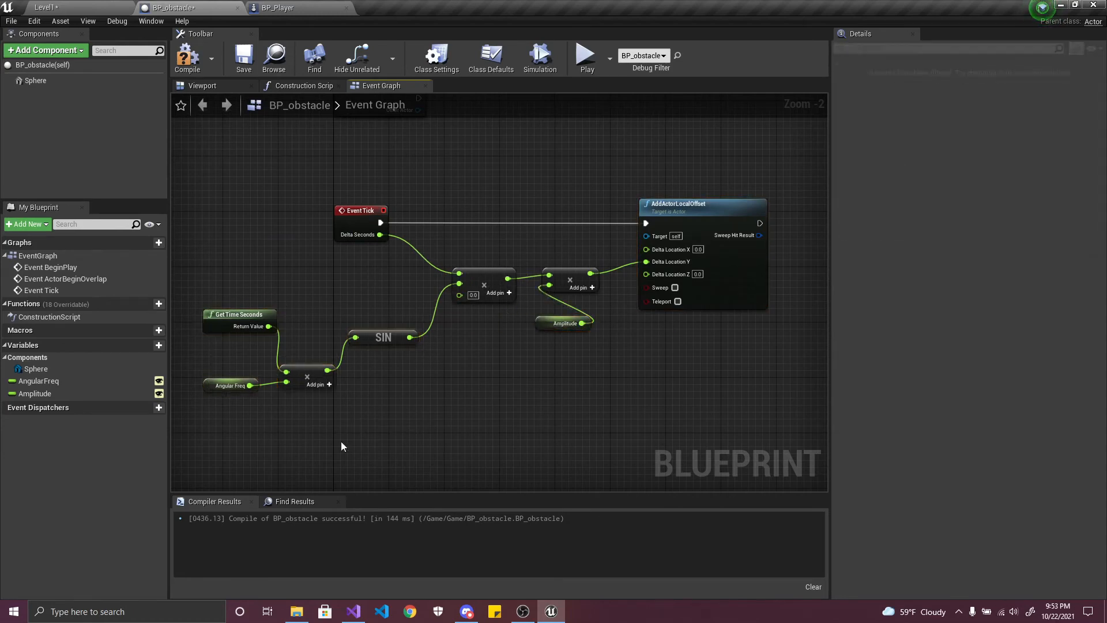
key(ctrl+v)
click(472, 434)
key(Delete)
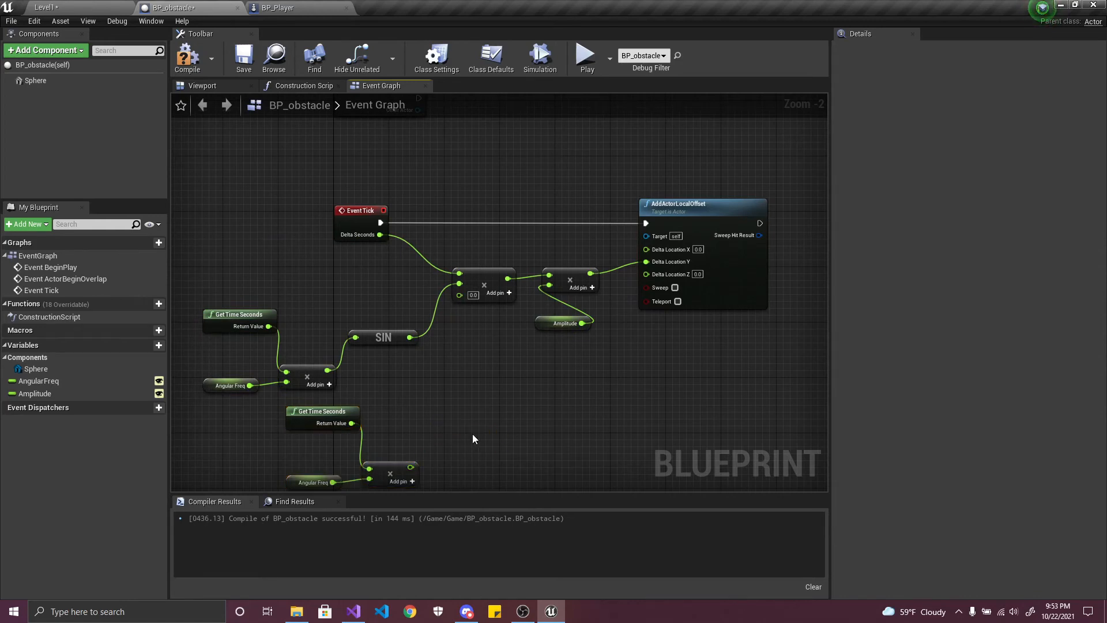
drag(410, 467, 457, 404)
text(cos)
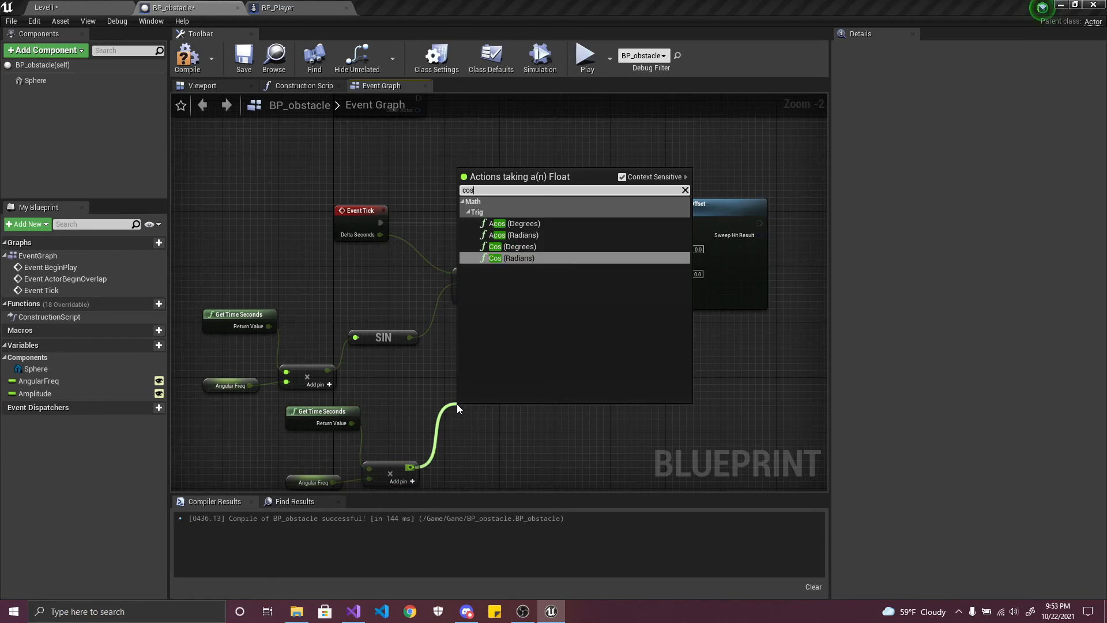
click(524, 258)
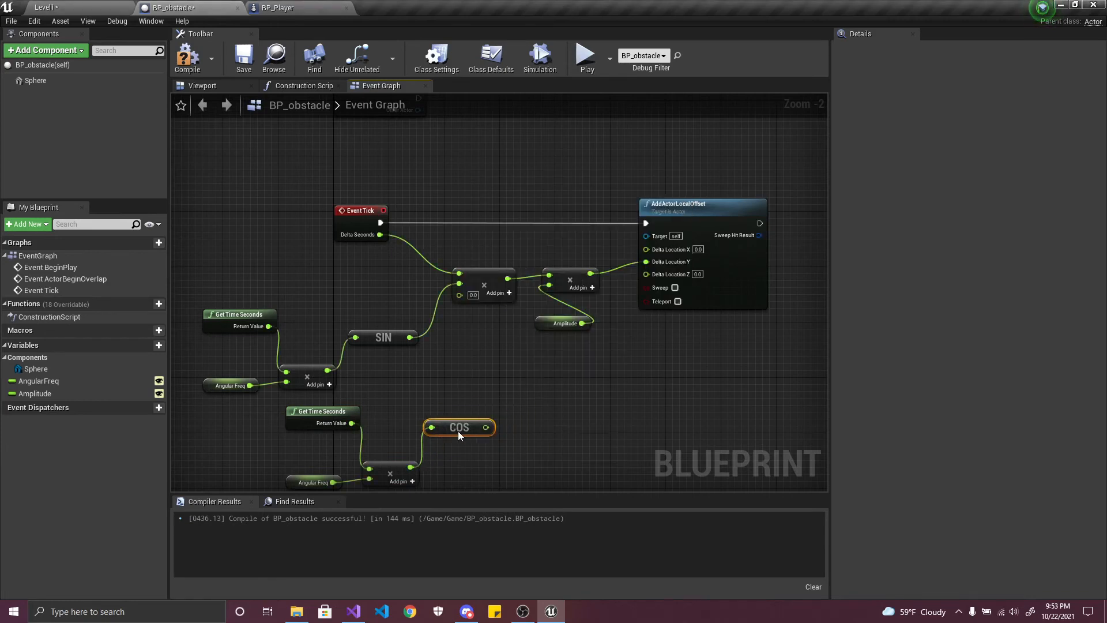
- Remove the unused third input pin from the multiply node that takes Delta Seconds and the sine result
right_click(459, 294)
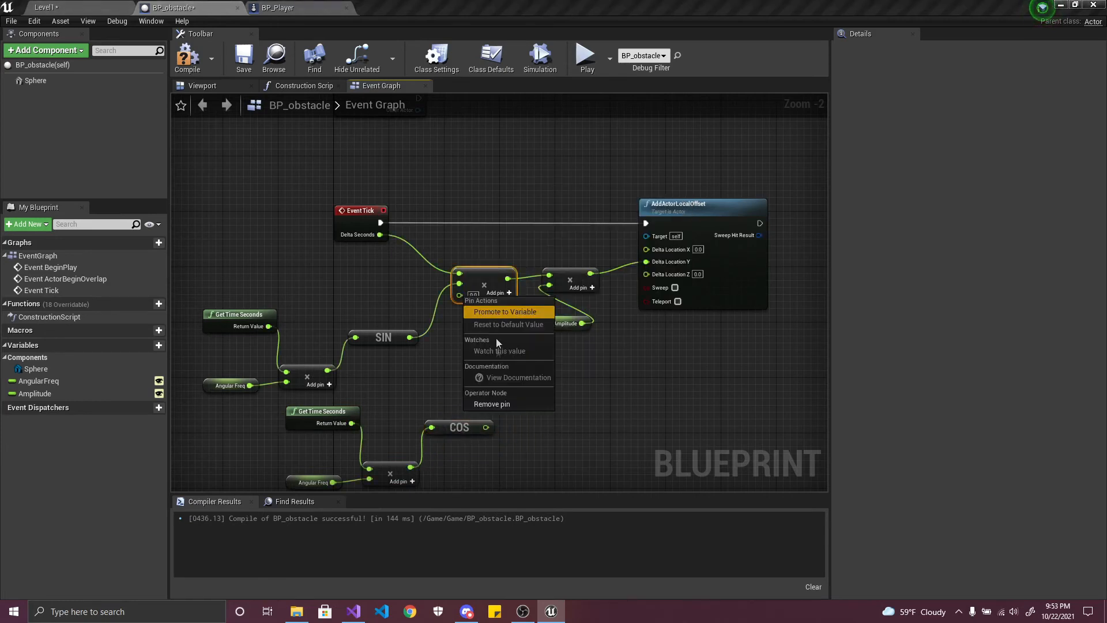
click(495, 403)
right_drag(637, 328, 606, 324)
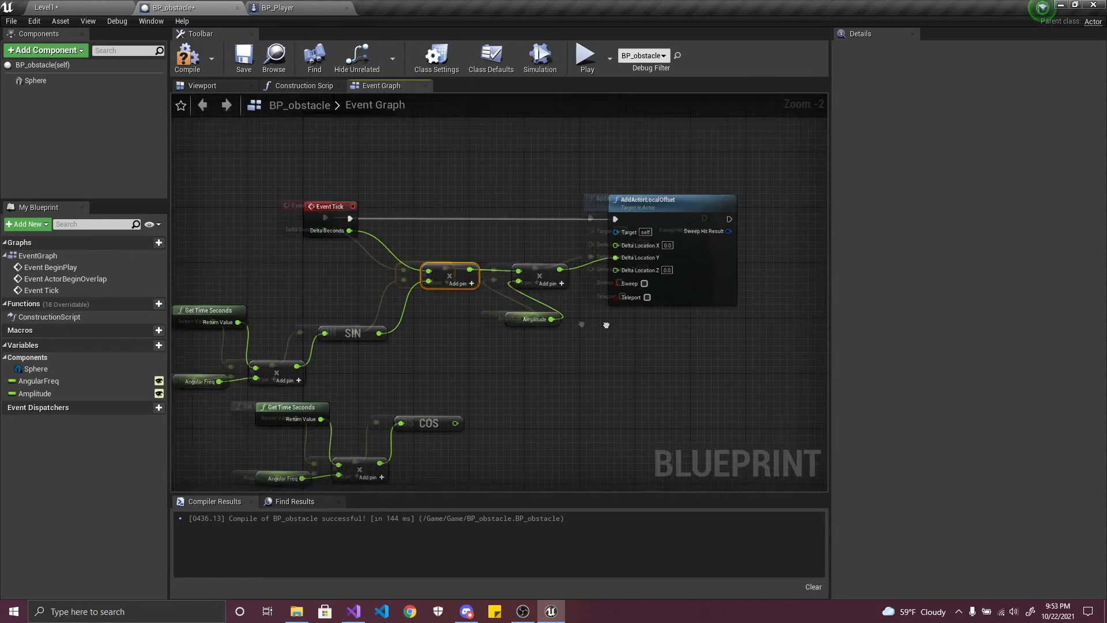
click(634, 297)
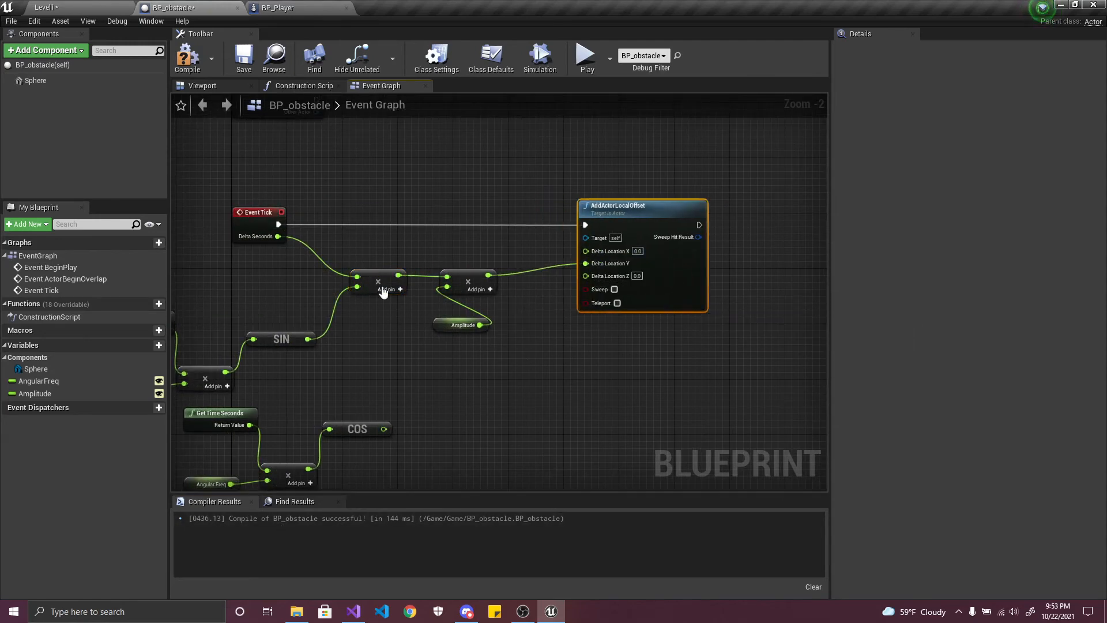
- Duplicate the two final multiply nodes with Amplitude and connect the COS output to the first copied multiply
drag(345, 261, 501, 365)
key(ctrl+c)
key(ctrl+v)
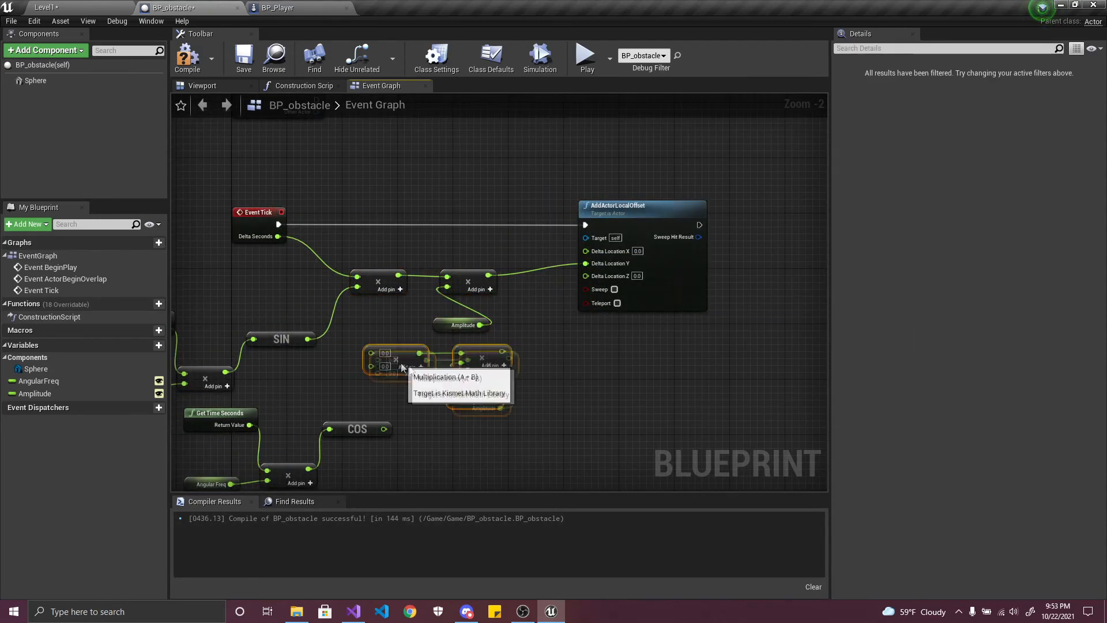
drag(399, 366, 440, 381)
drag(384, 429, 450, 450)
right_drag(445, 405, 513, 356)
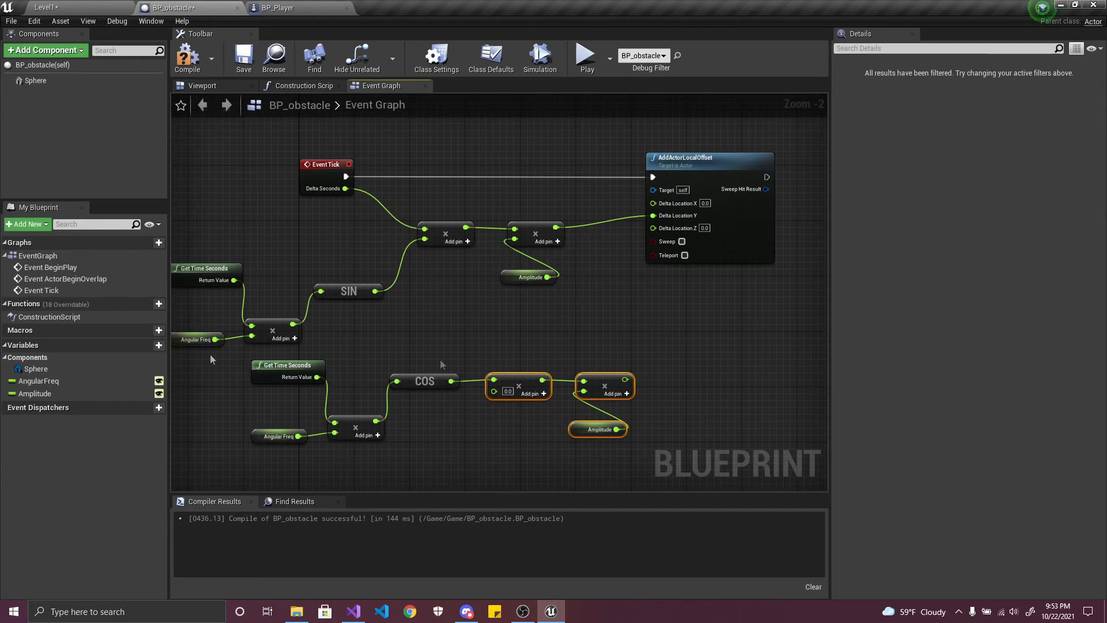
- Move the whole cosine node chain lower in the graph, clear of the sine chain
right_drag(534, 296, 580, 293)
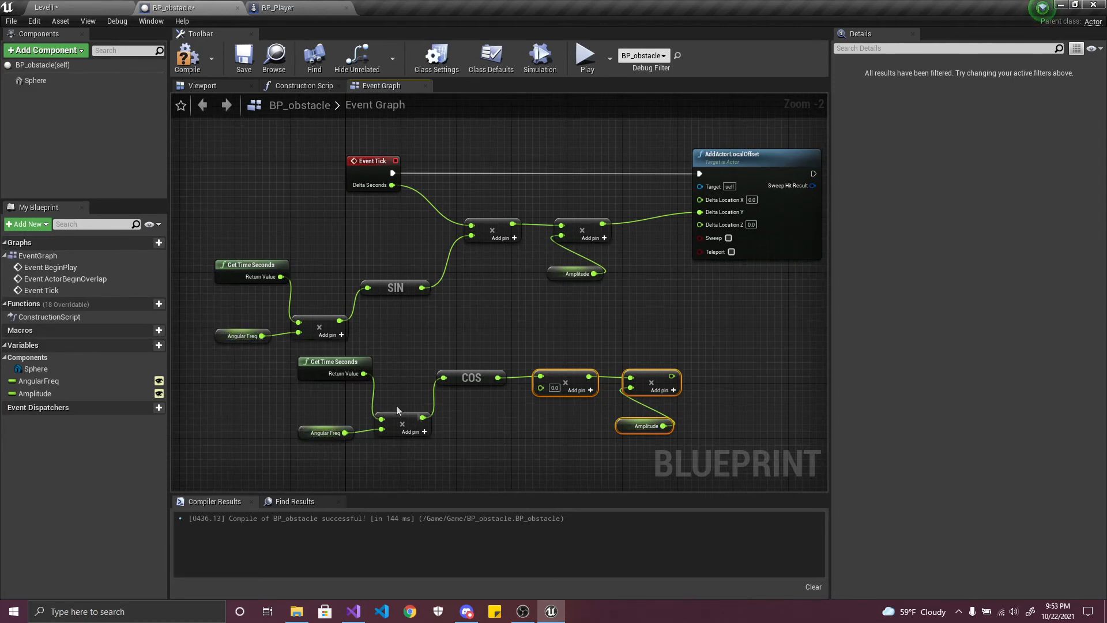
drag(288, 367, 750, 458)
drag(622, 424, 602, 465)
click(692, 384)
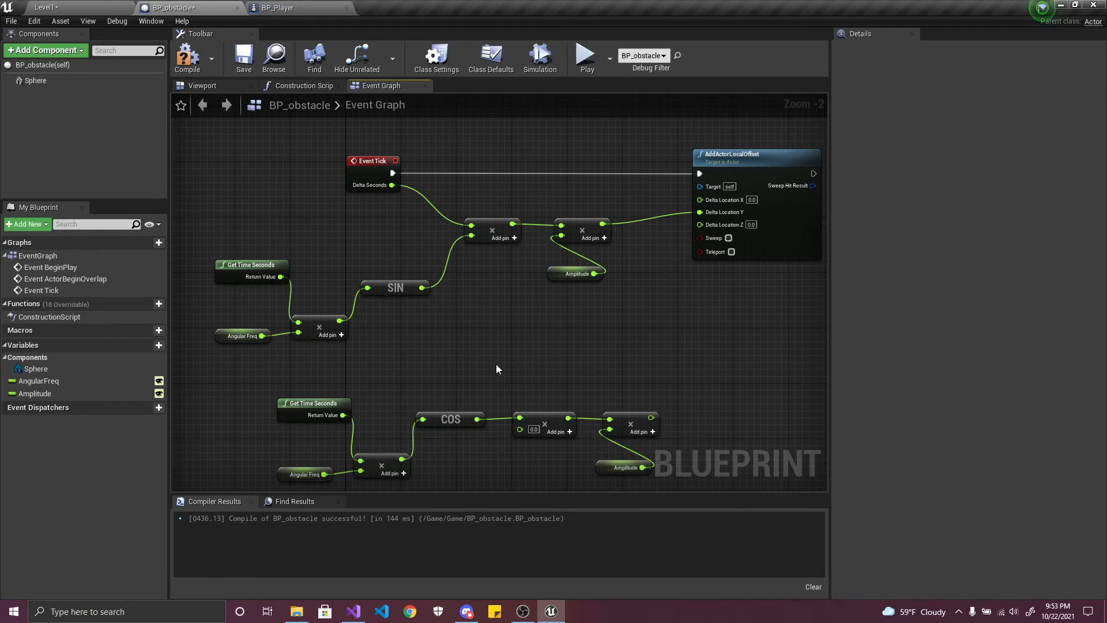
- Add a Get World Delta Seconds node as the second input of the multiply node after COS
right_drag(496, 366, 501, 309)
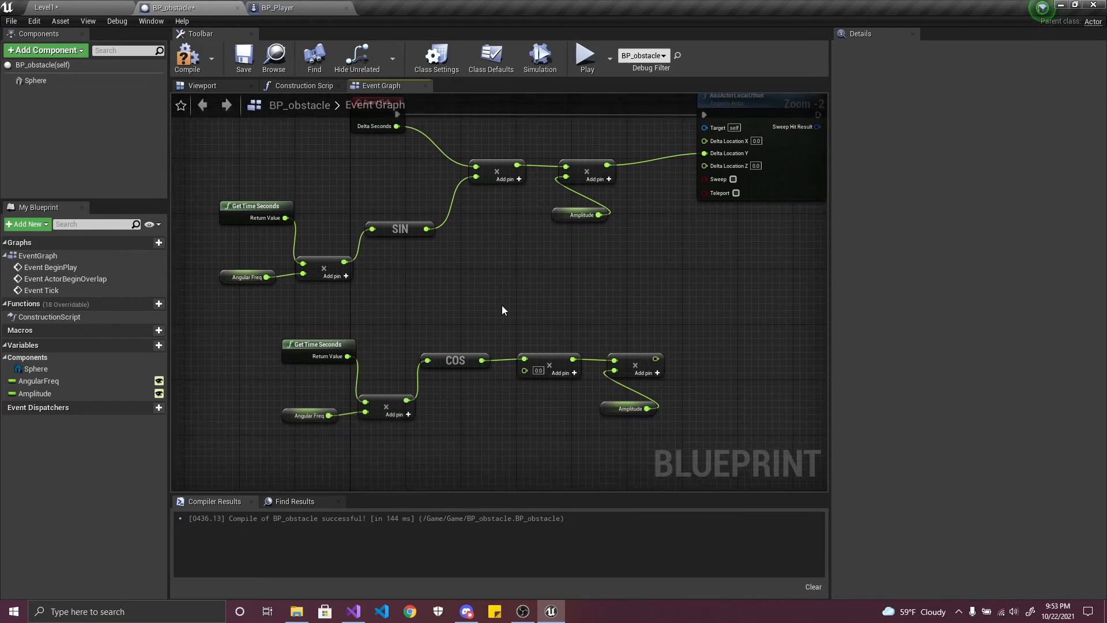
right_drag(501, 306, 468, 351)
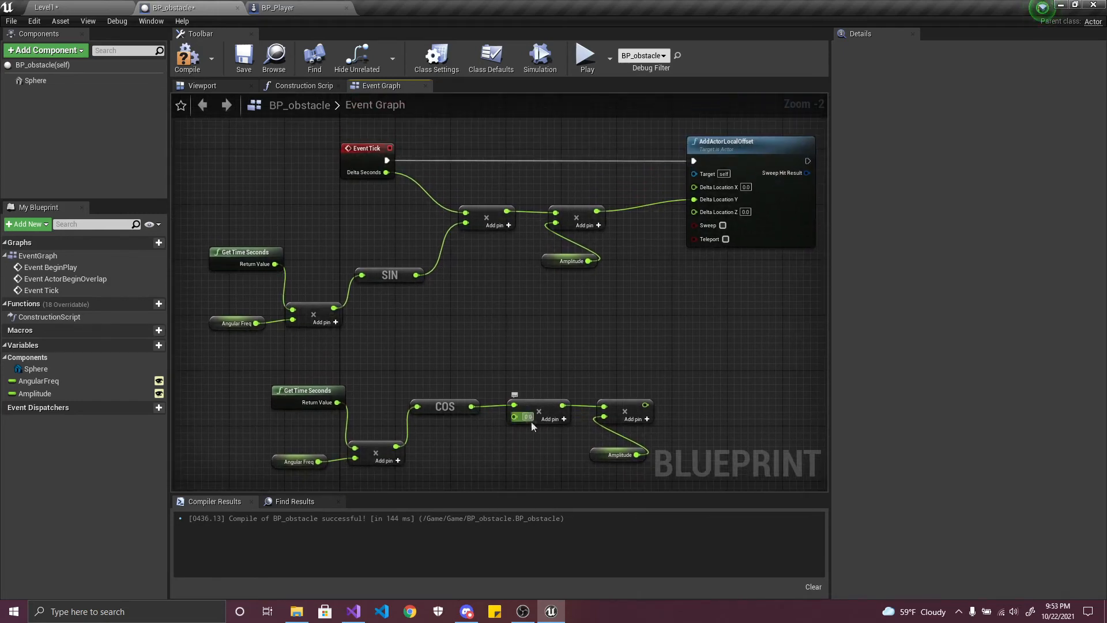
drag(515, 415, 479, 455)
text(world)
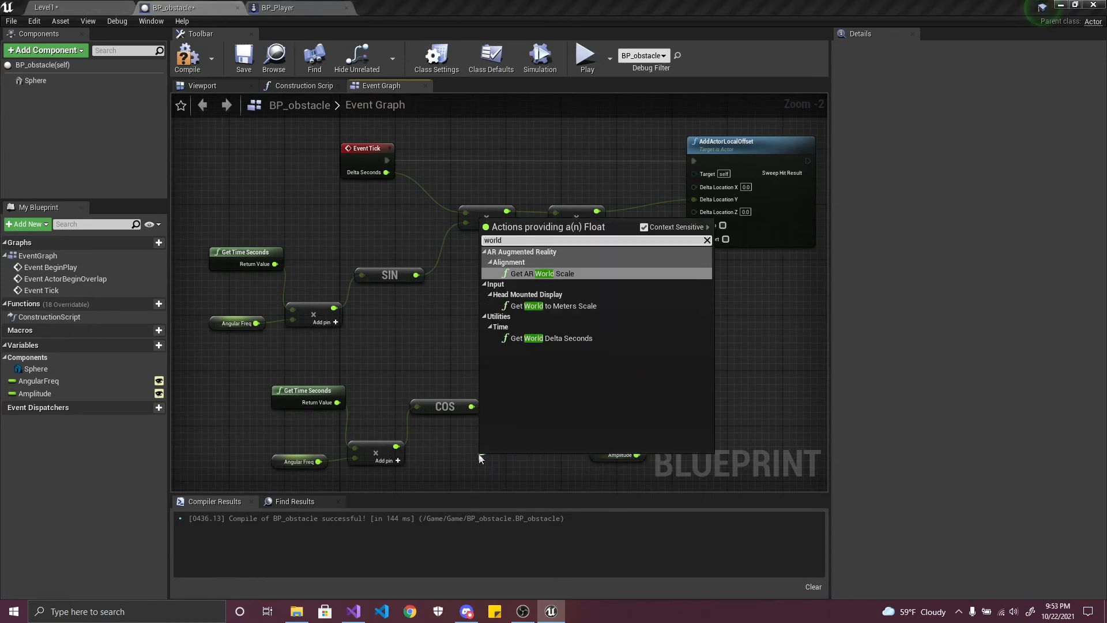
click(577, 339)
mouse_move(521, 459)
mouse_down()
mouse_move(500, 465)
mouse_move(505, 455)
mouse_up()
- Connect the cosine chain's final multiply to Delta Location X on AddActorLocalOffset, and compile and save BP_obstacle
drag(645, 405, 701, 198)
click(187, 56)
click(244, 56)
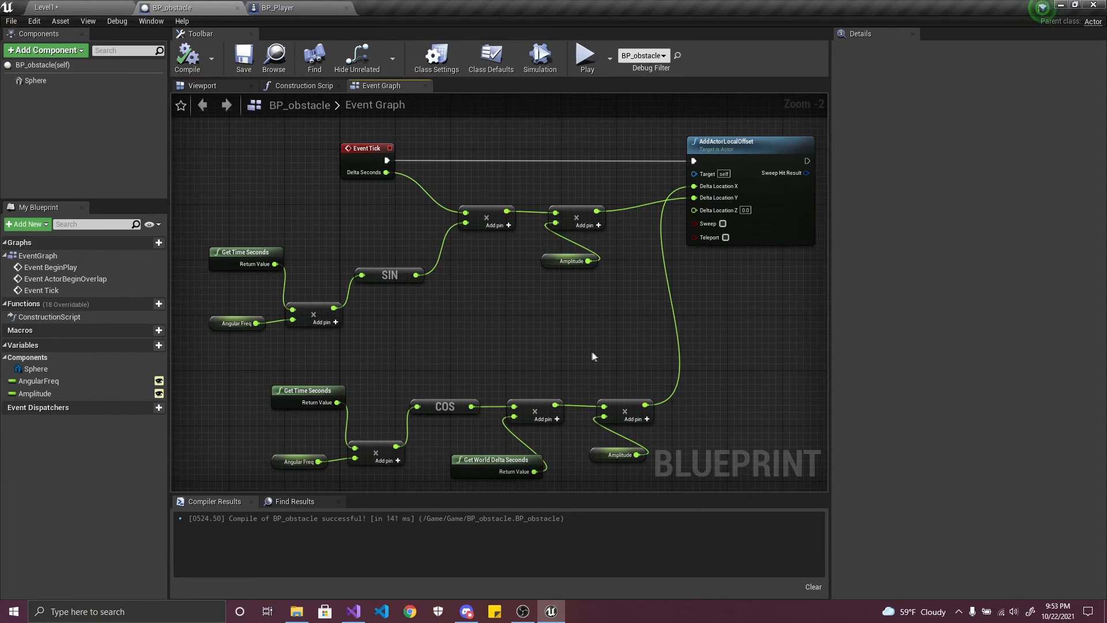
right_drag(594, 353, 563, 343)
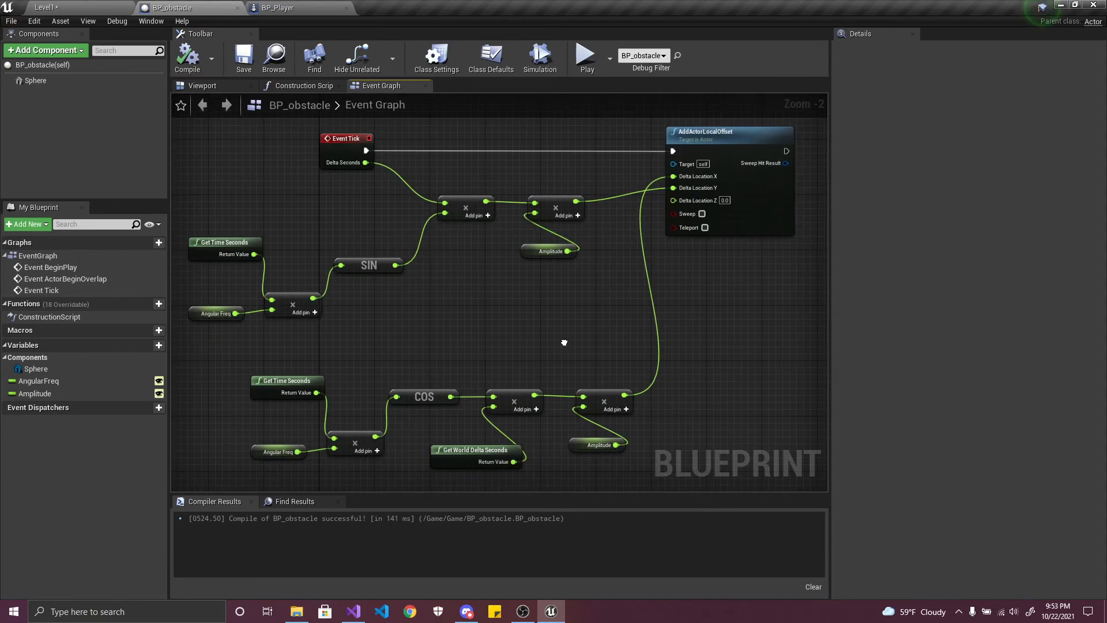
- Save Level1, play it to check the obstacles' combined sine and cosine movement, and stop the session
click(99, 12)
click(99, 465)
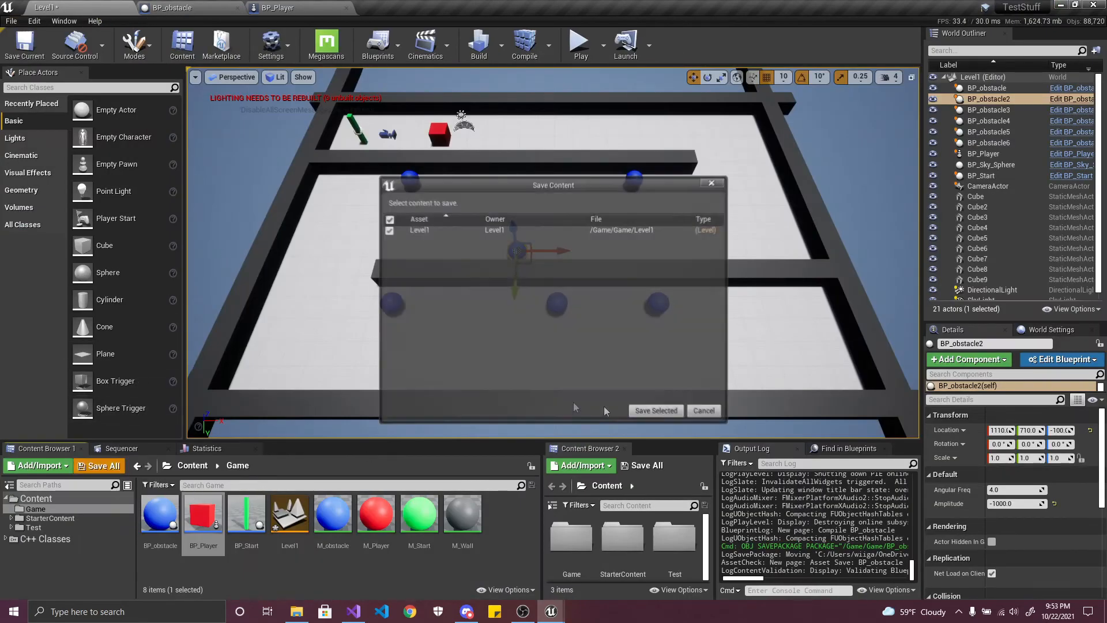
click(657, 412)
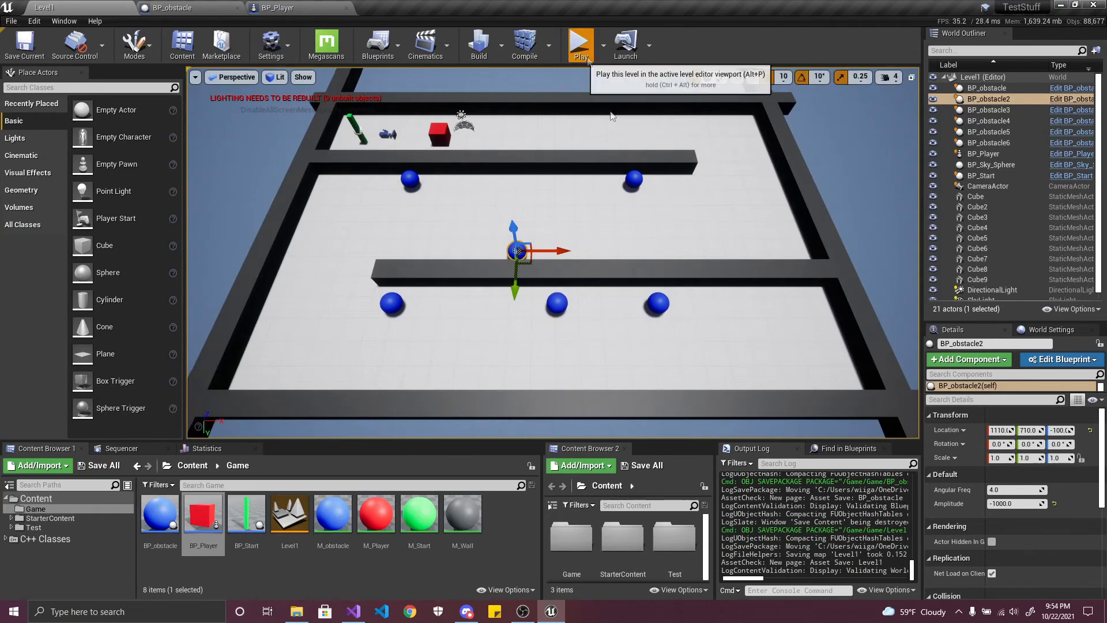
click(581, 43)
click(657, 230)
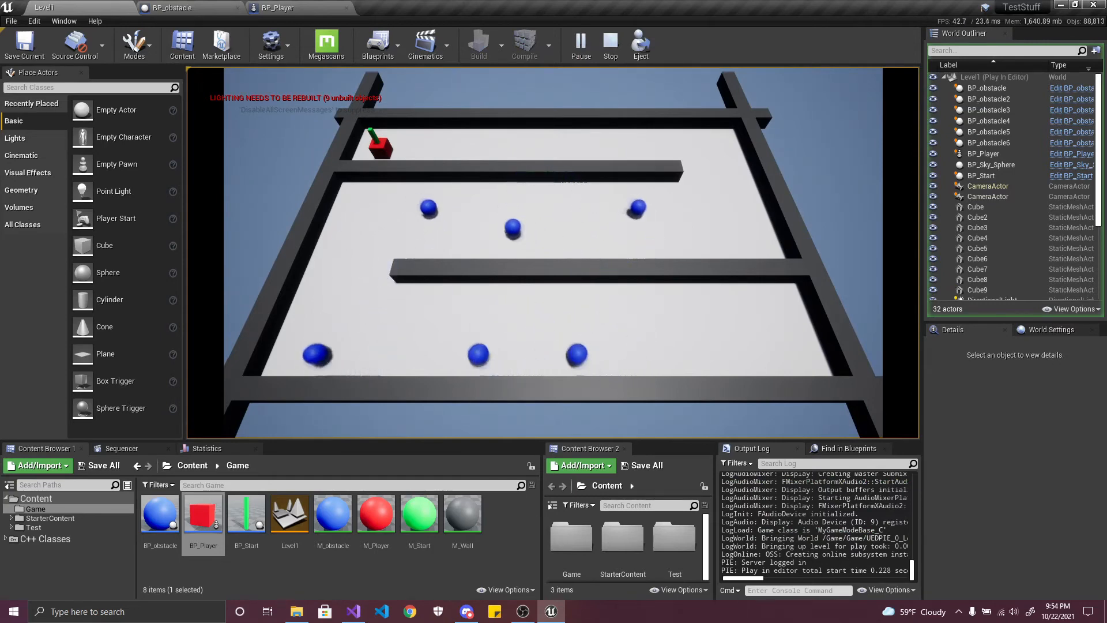
key(Escape)
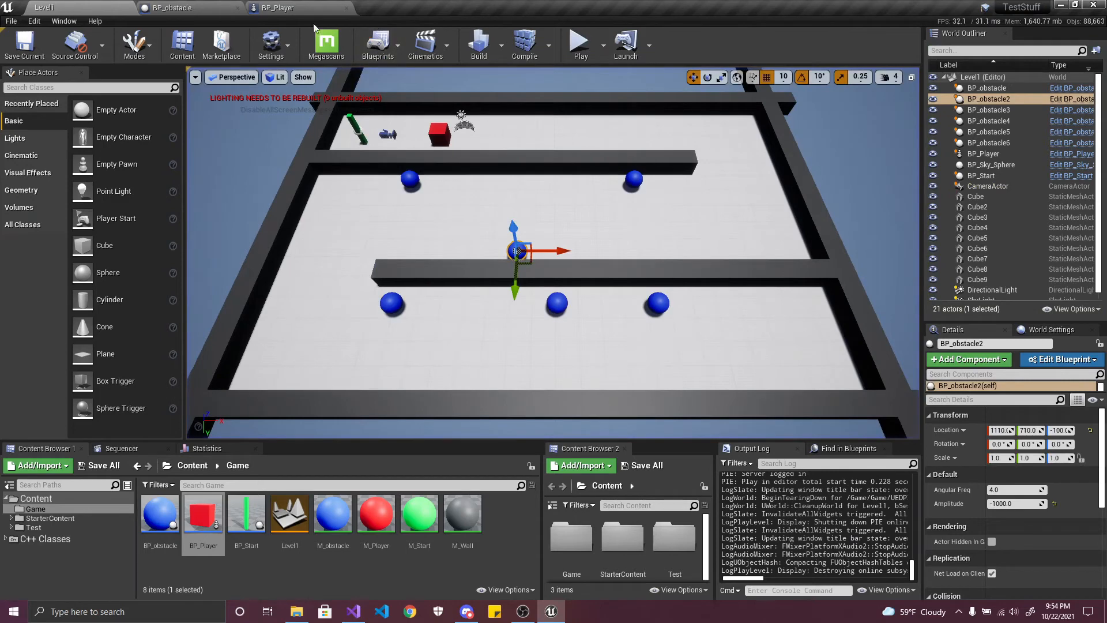
- Delete the entire cosine node chain feeding Delta Location X, and compile and save BP_obstacle
click(207, 8)
right_drag(468, 338, 489, 328)
key(ctrl+z)
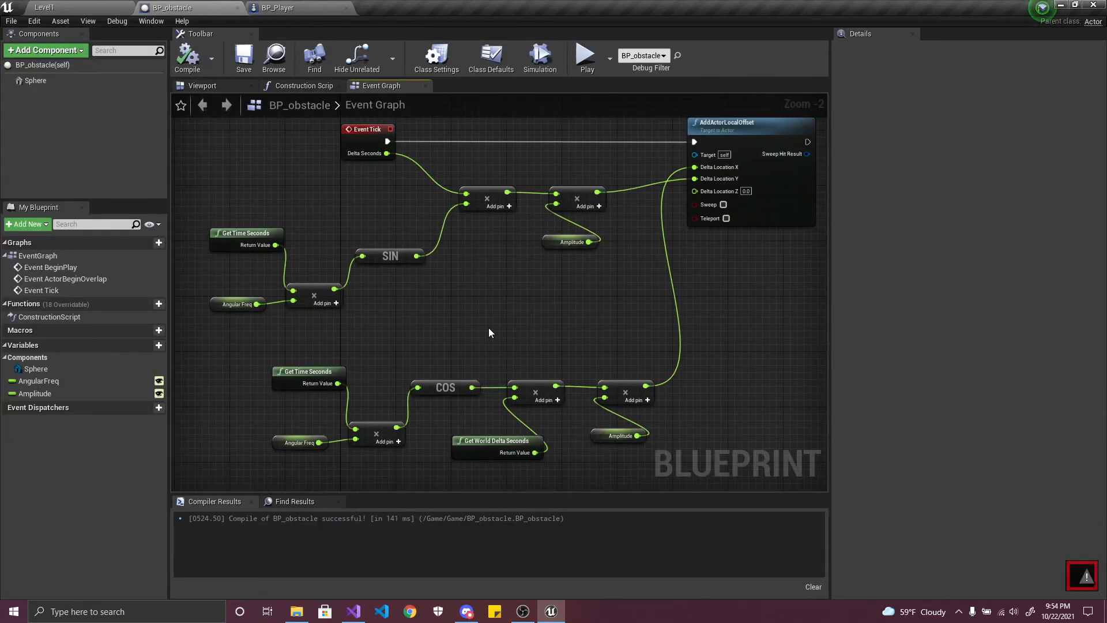
drag(265, 358, 694, 462)
right_drag(513, 199, 666, 437)
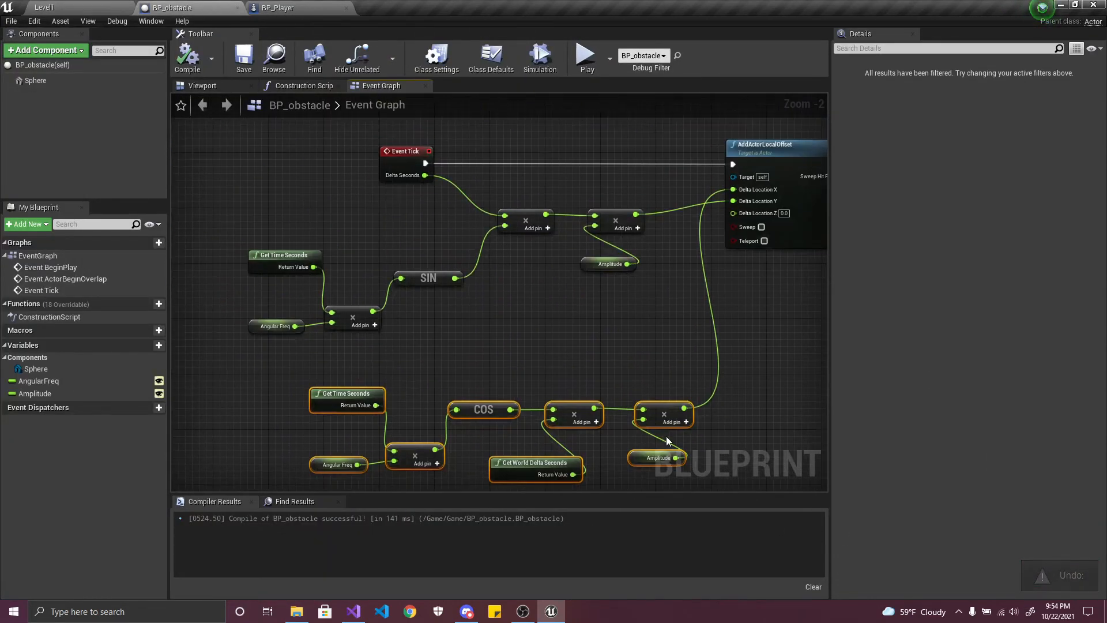
key(Delete)
right_drag(567, 334, 535, 353)
click(187, 56)
click(252, 53)
right_drag(631, 319, 578, 328)
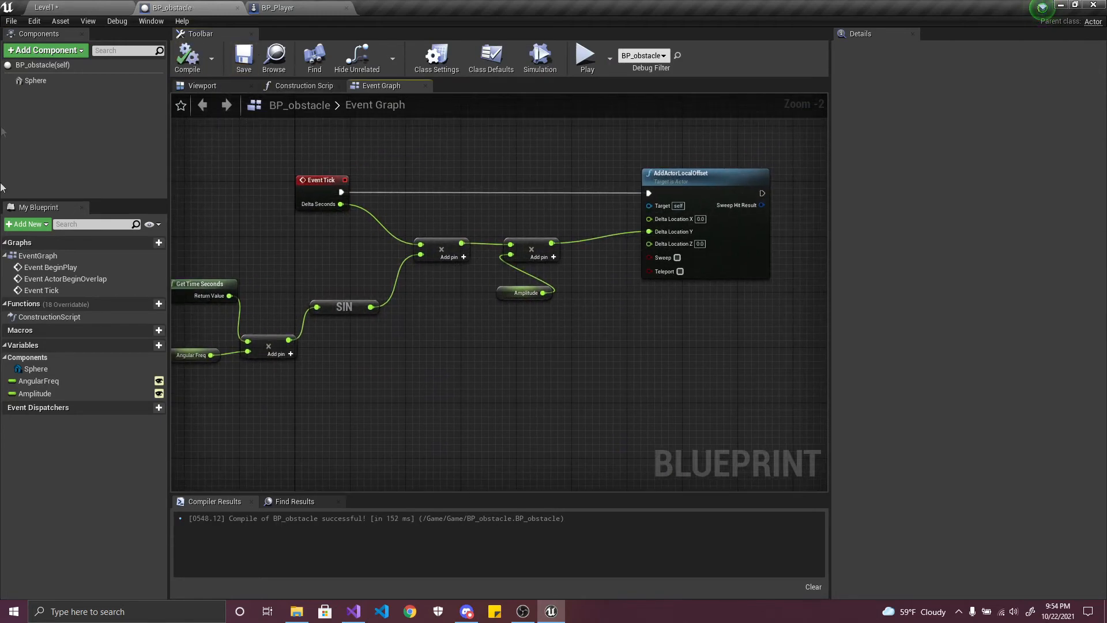
- Play Level1 to check the obstacles' sine-only movement, stop the session, and save the level
click(81, 5)
click(577, 42)
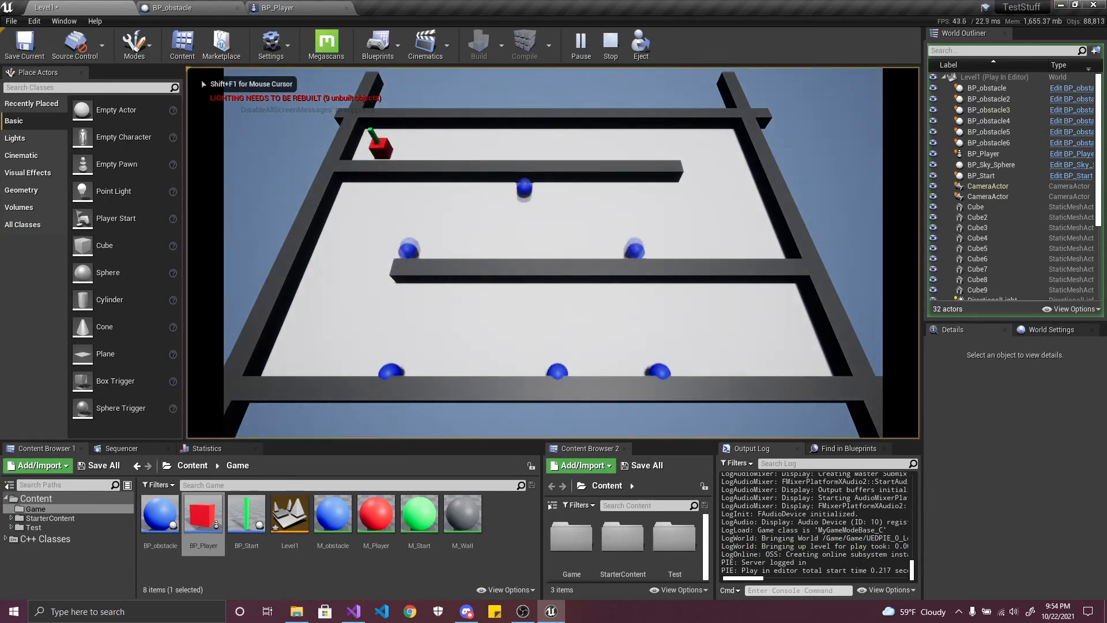
key(Escape)
click(104, 466)
click(656, 412)
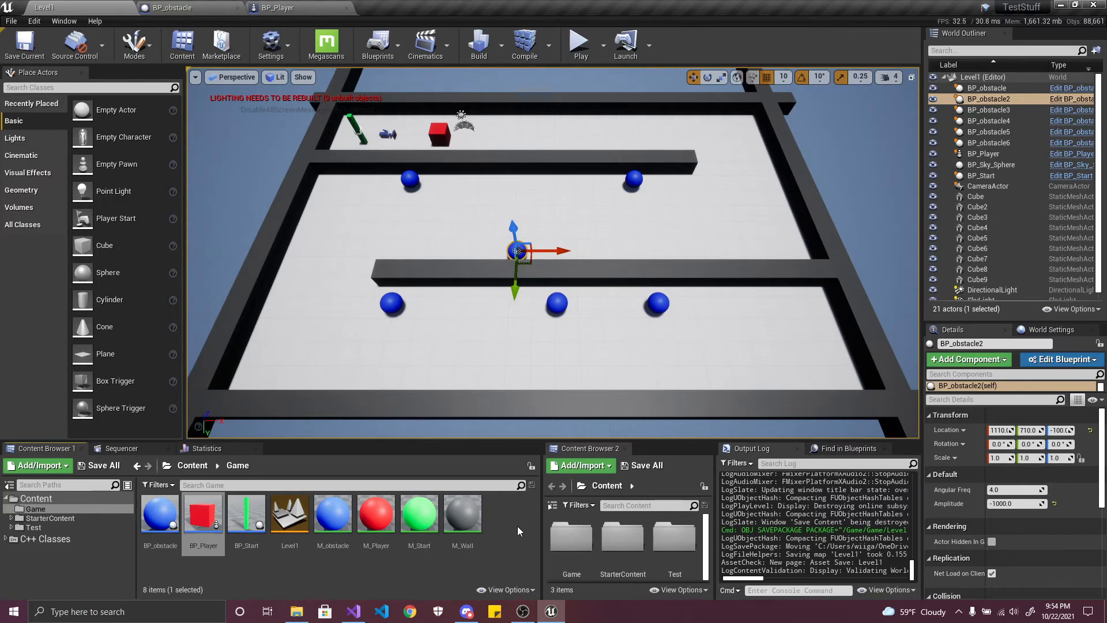
- Duplicate the Level1 asset as Level2, save the new level, and open it
right_click(277, 521)
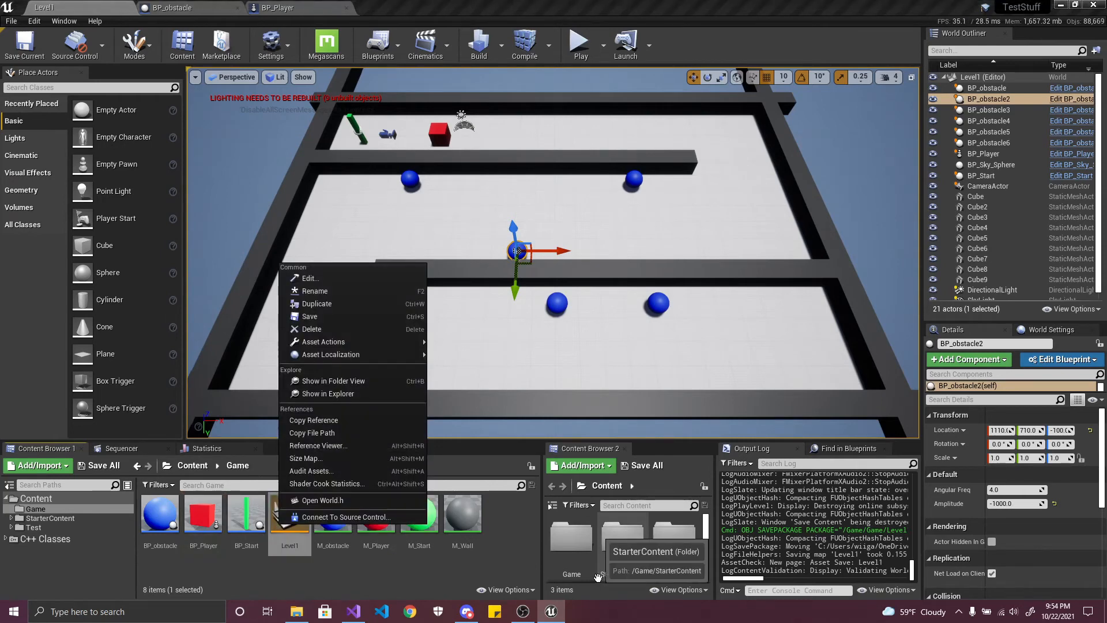
click(330, 303)
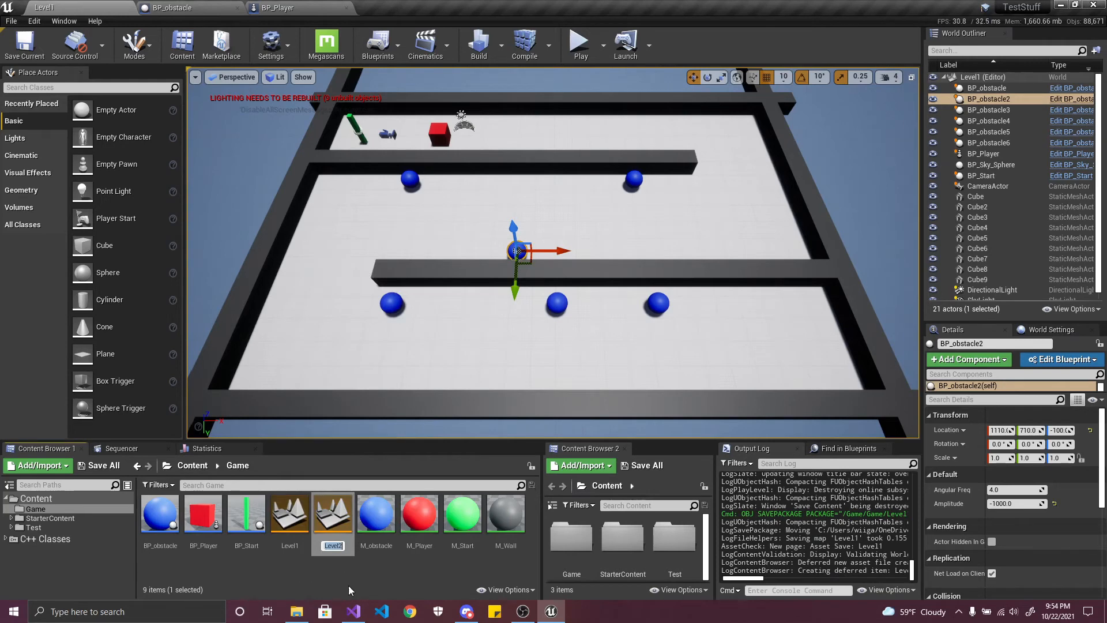
click(99, 465)
click(654, 409)
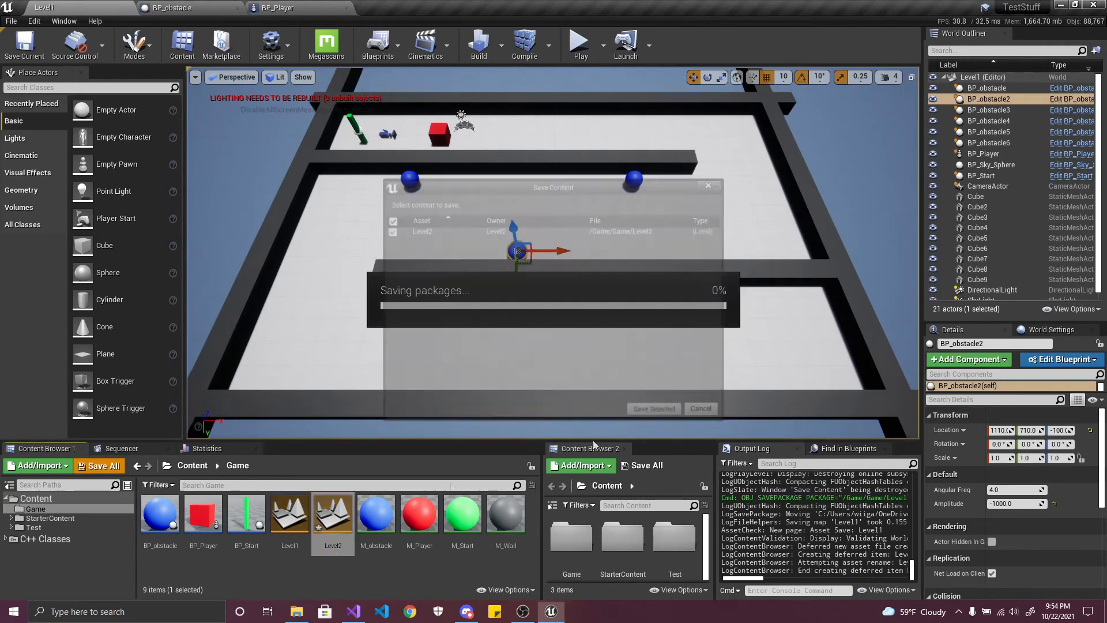
double_click(332, 519)
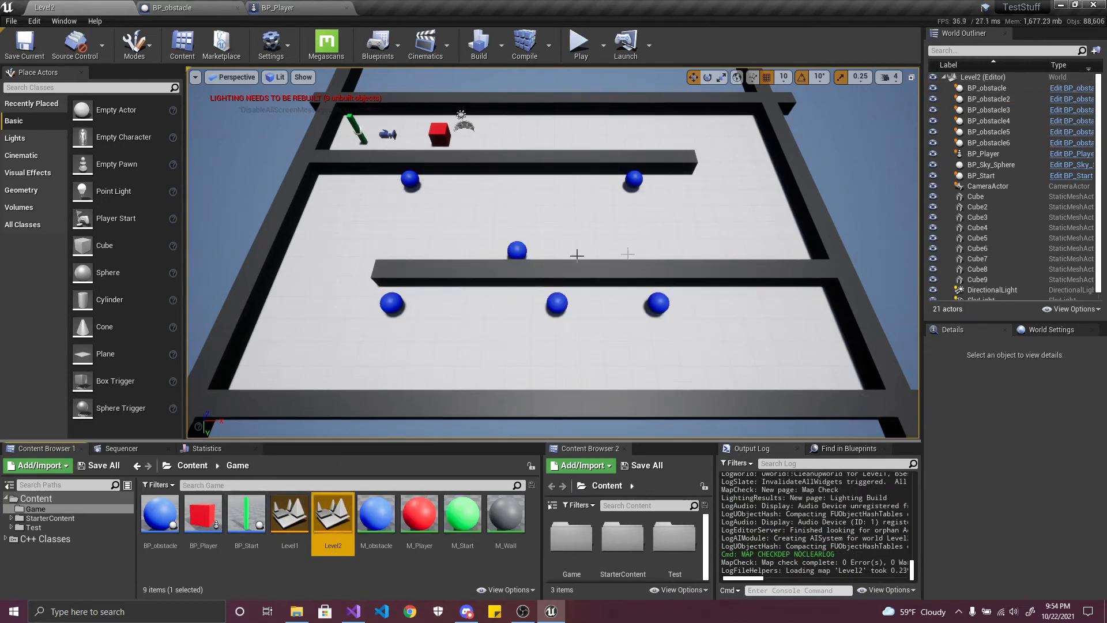
- Vary Level2 by adding a short perpendicular wall to each inner wall and removing the middle obstacle of the lowest row, and save it
click(479, 164)
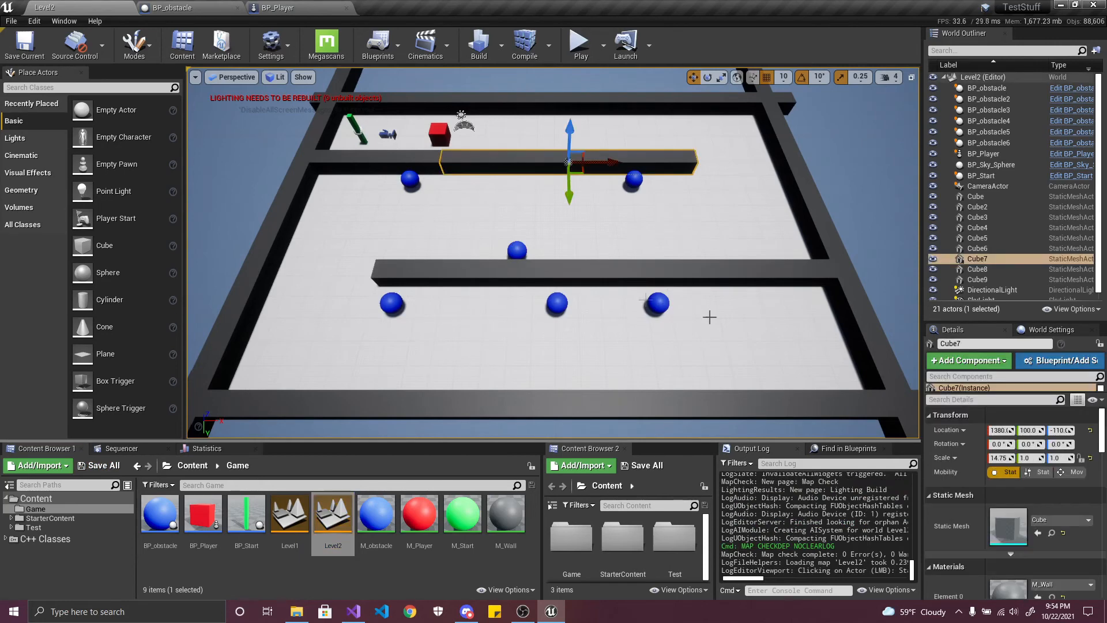
ctrl+click(400, 151)
drag(429, 192, 461, 220)
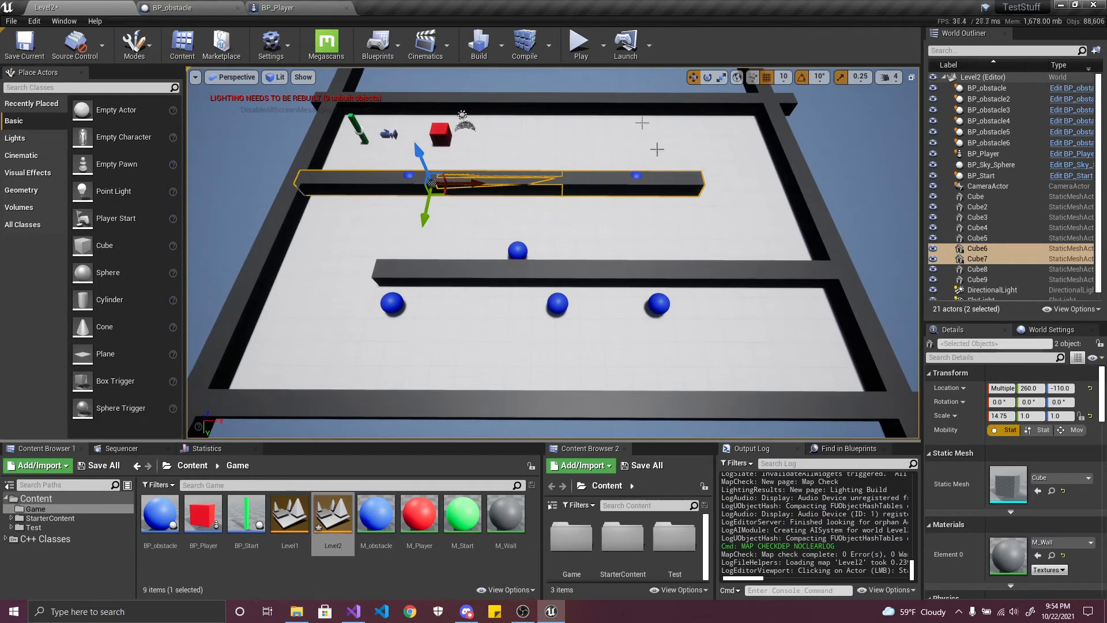
click(708, 77)
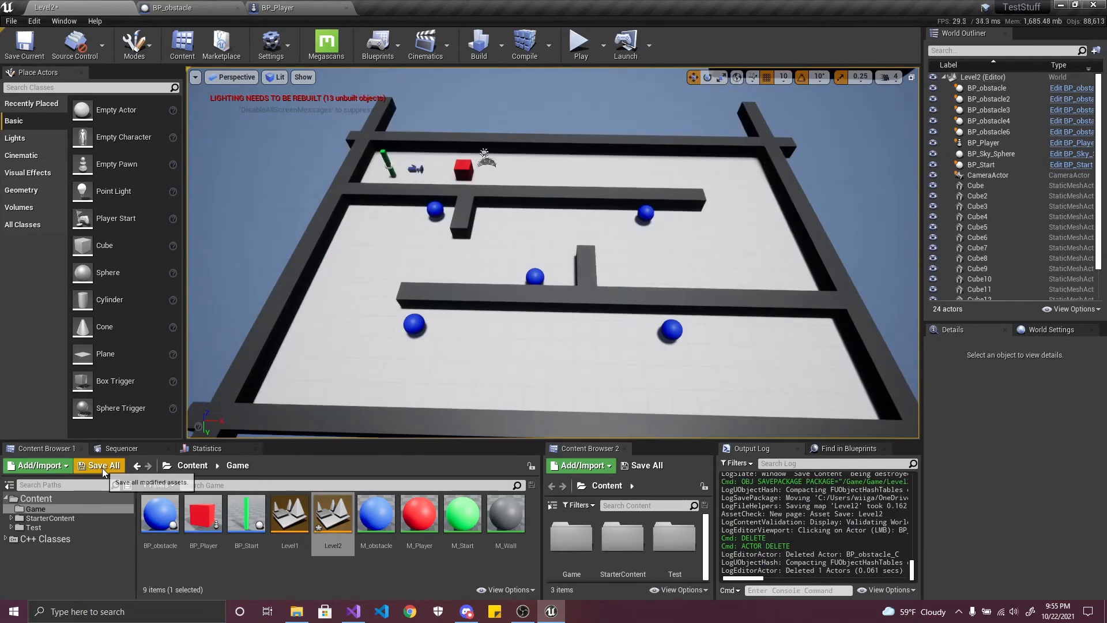
click(100, 466)
click(657, 411)
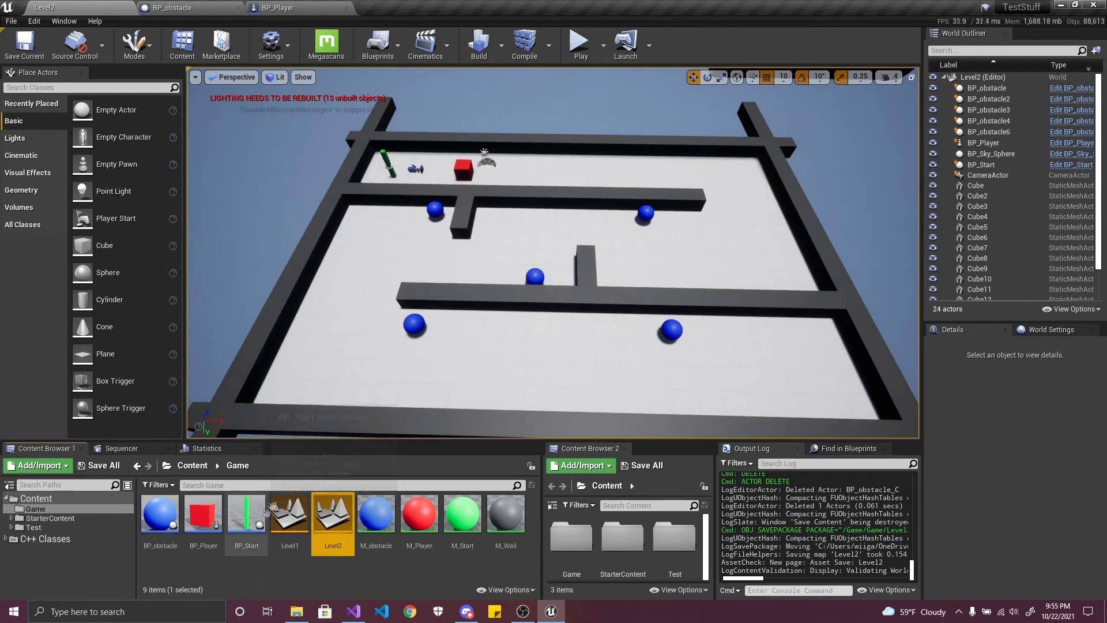
- Reopen Level1, create an Actor Blueprint class named BP_Finish in the Game folder, and save it
double_click(289, 513)
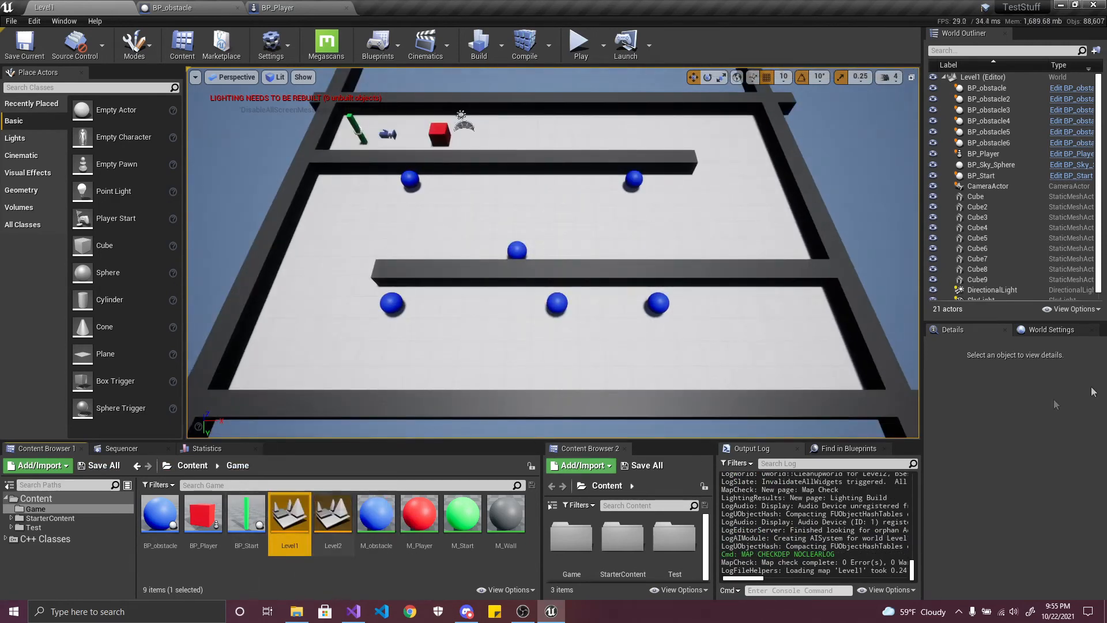
key(d)
right_drag(690, 338, 690, 336)
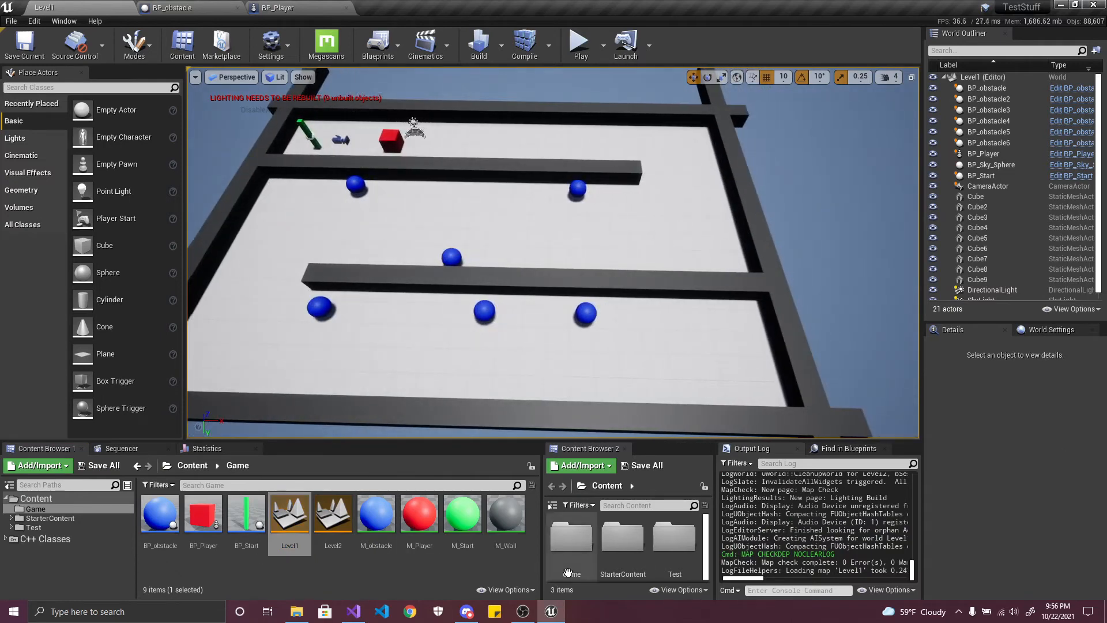
right_click(340, 566)
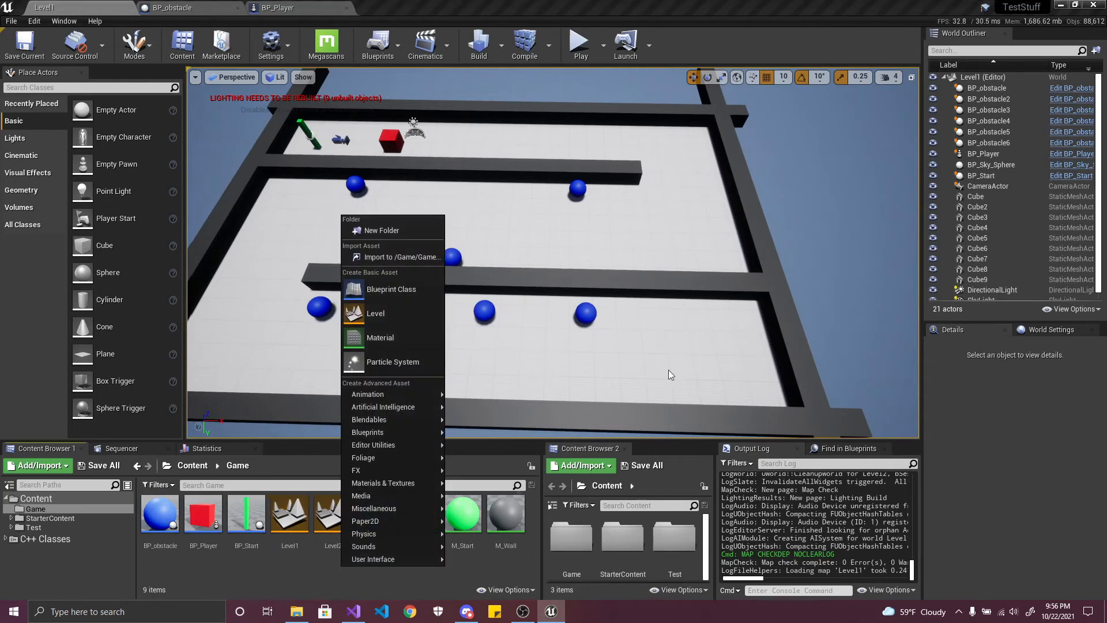
click(398, 289)
click(449, 193)
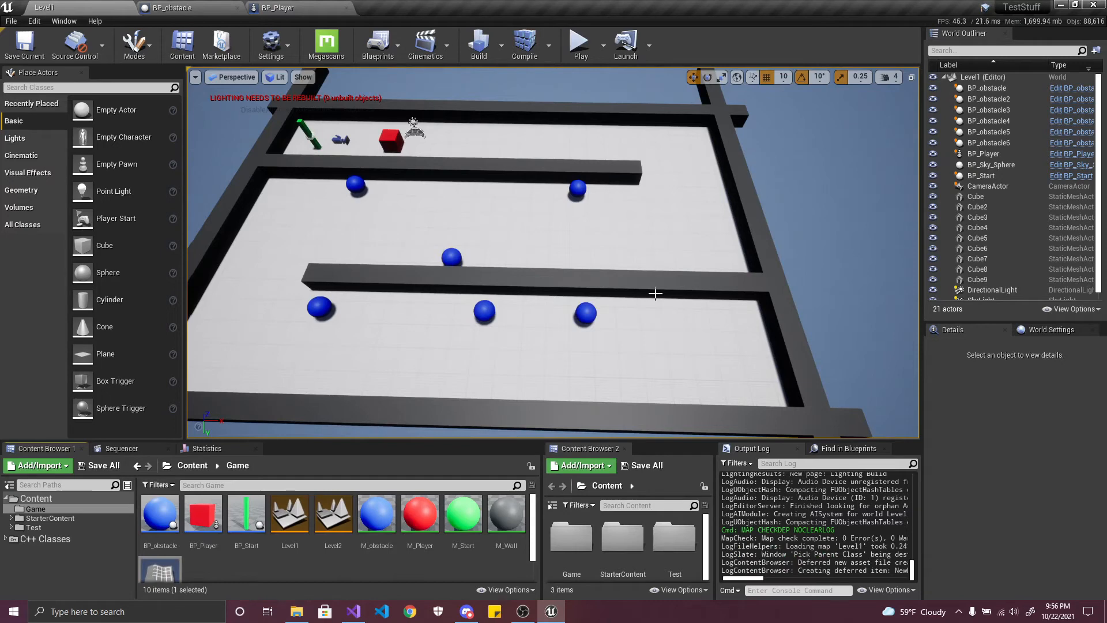
key(Return)
click(99, 465)
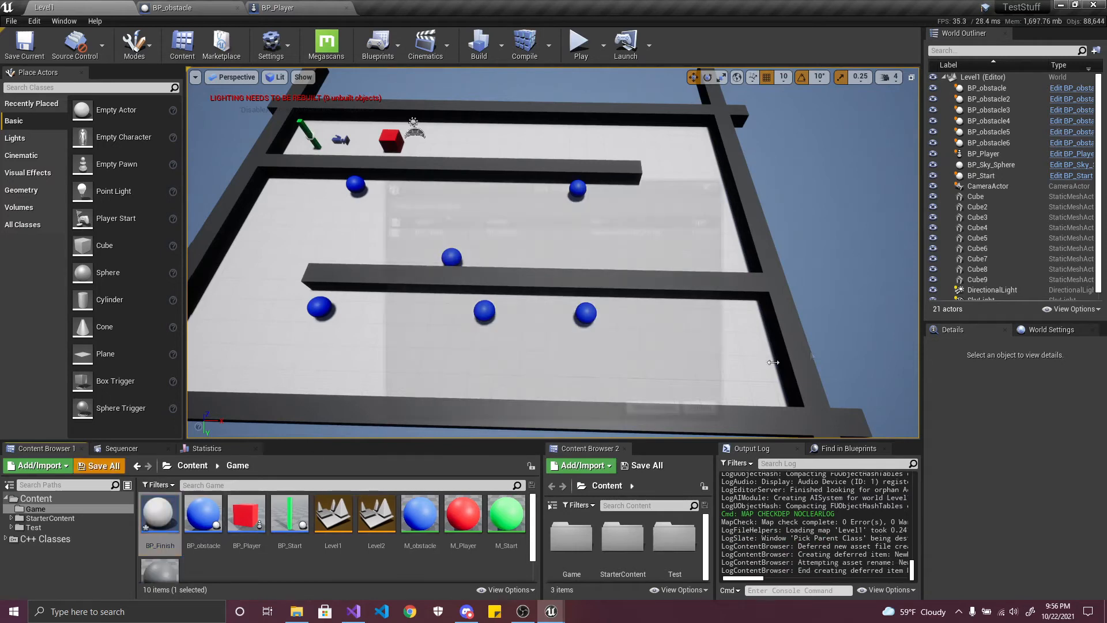
click(657, 412)
- Open BP_Finish and add a Cube component to it
double_click(145, 535)
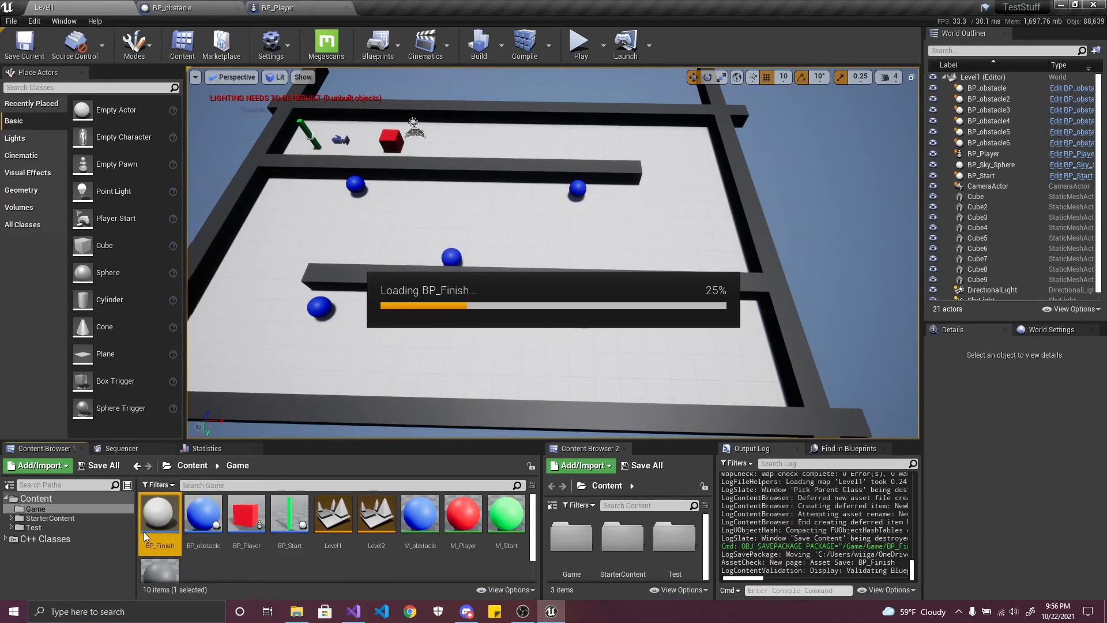
click(390, 86)
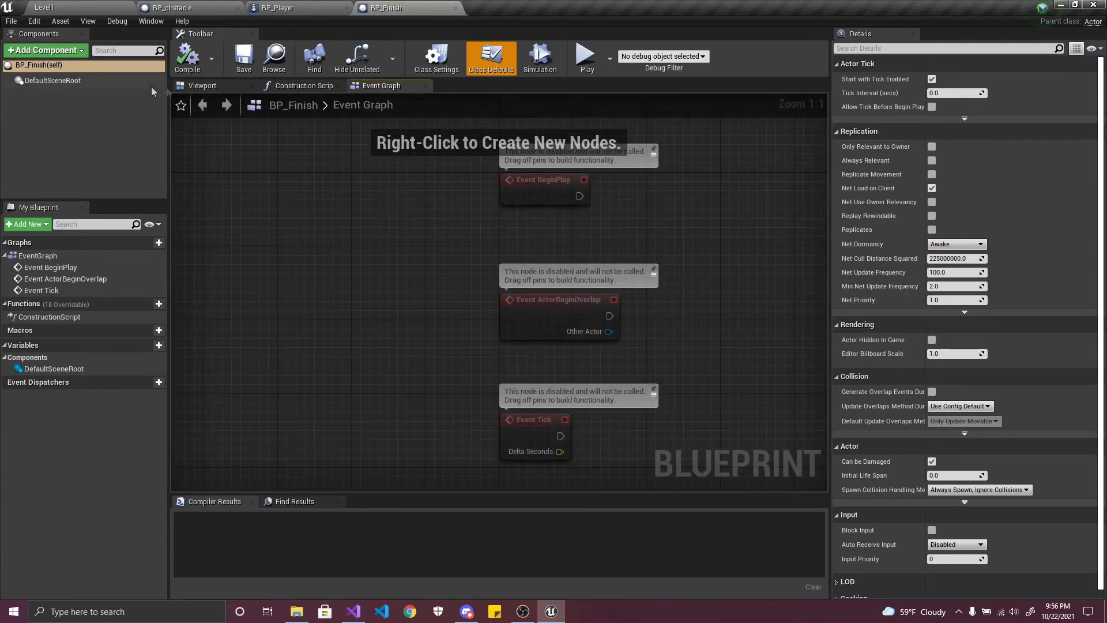
click(216, 87)
click(72, 50)
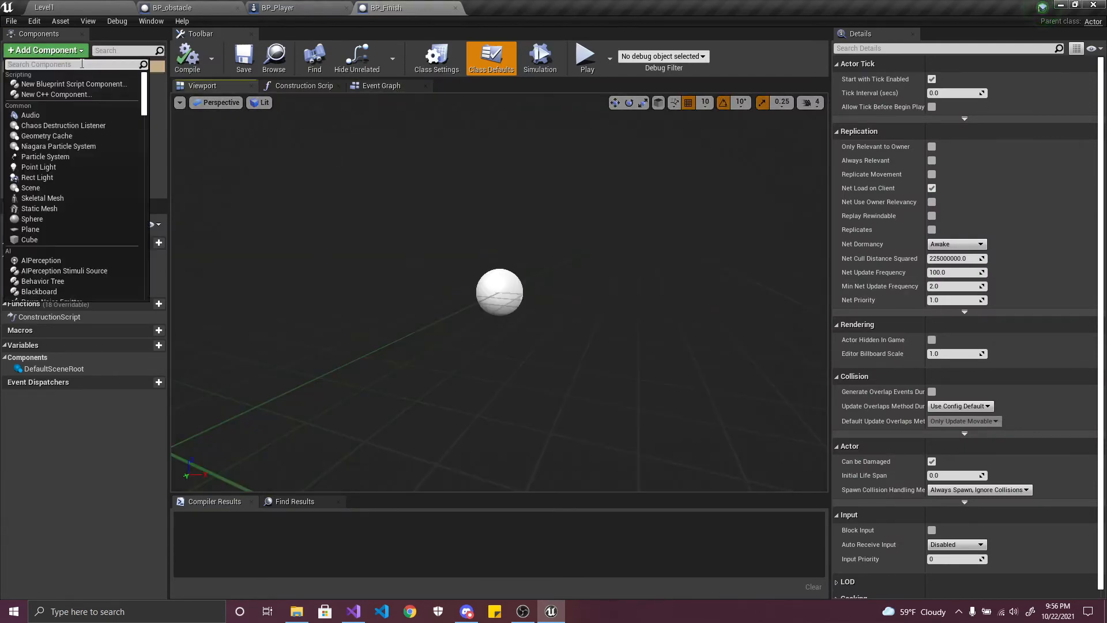
text(cub)
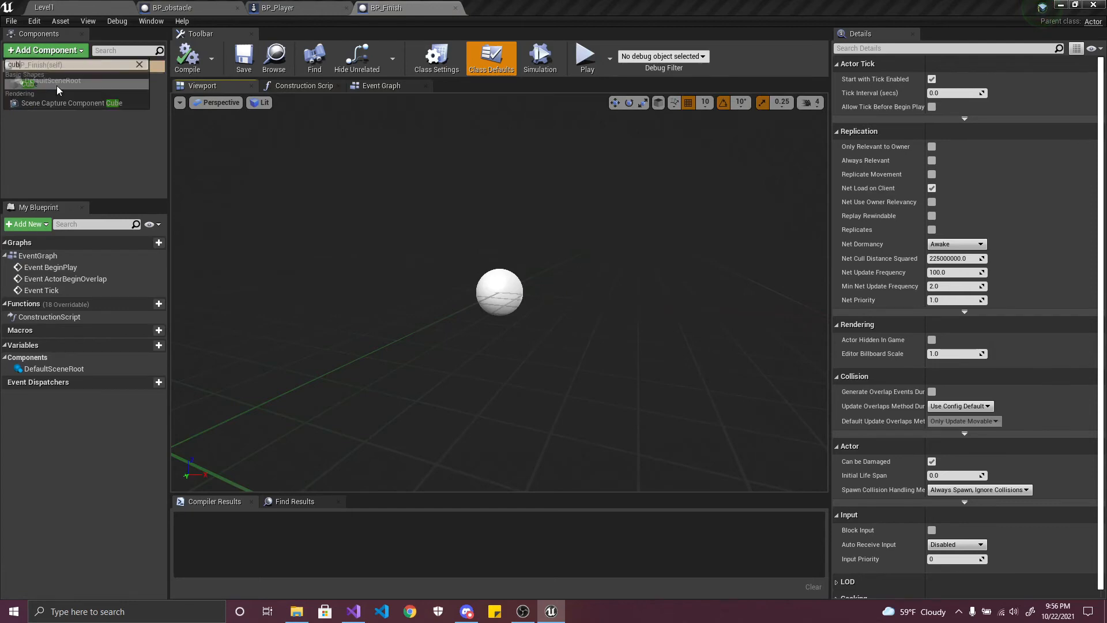
click(29, 83)
- Scale the cube to 0.5 in X and Y and 6.5 in Z, and compile and save BP_Finish
right_drag(635, 231, 635, 213)
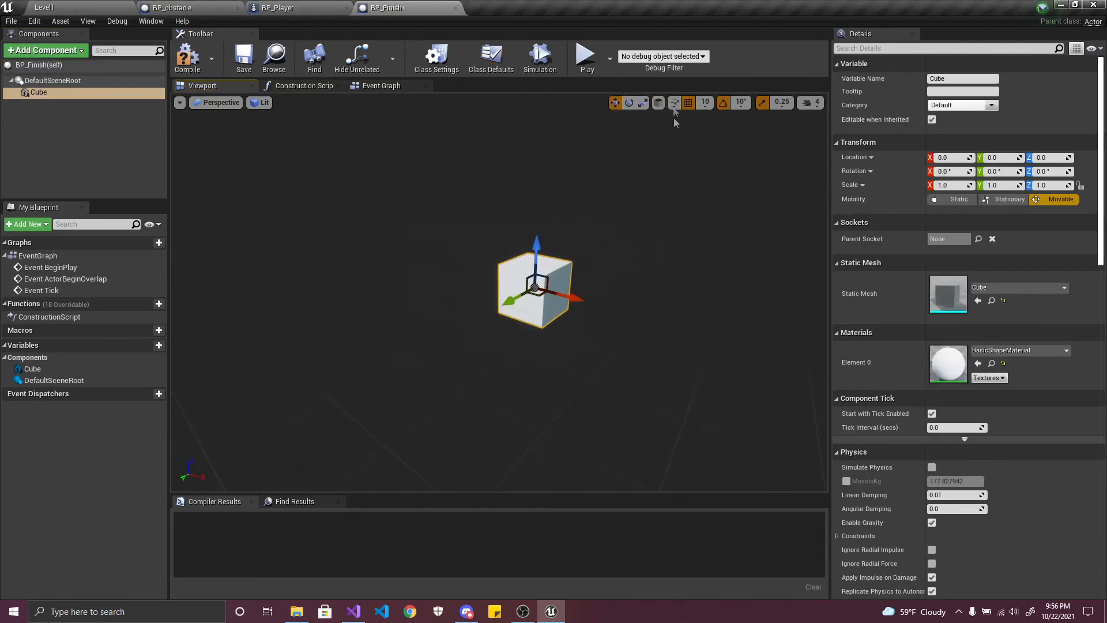
click(644, 103)
drag(539, 248, 539, 104)
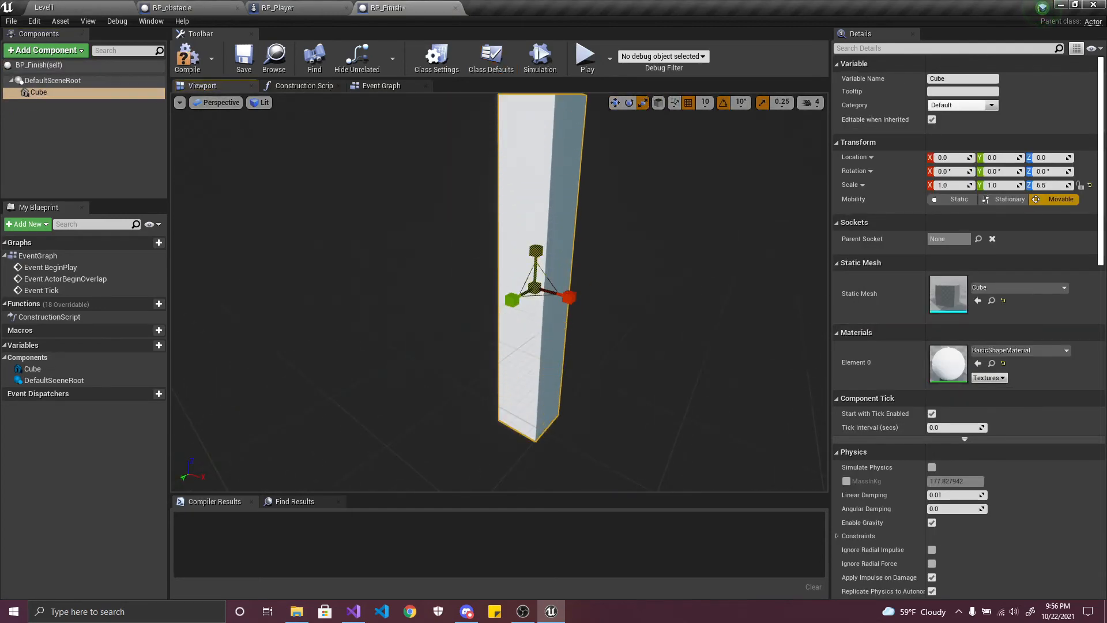
drag(536, 299, 528, 309)
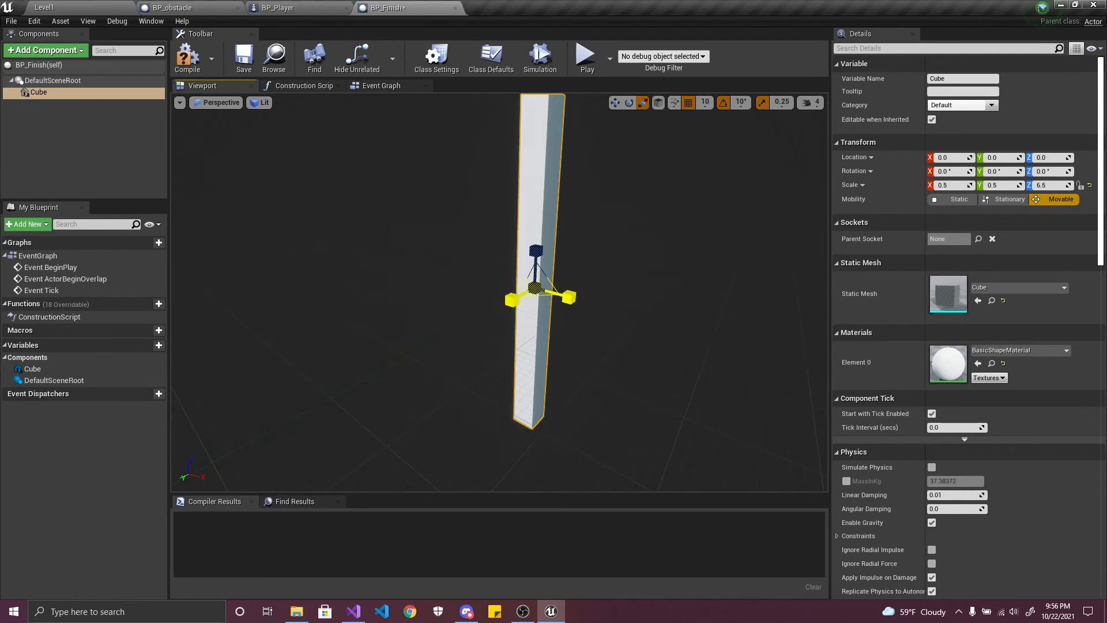
click(188, 58)
click(242, 58)
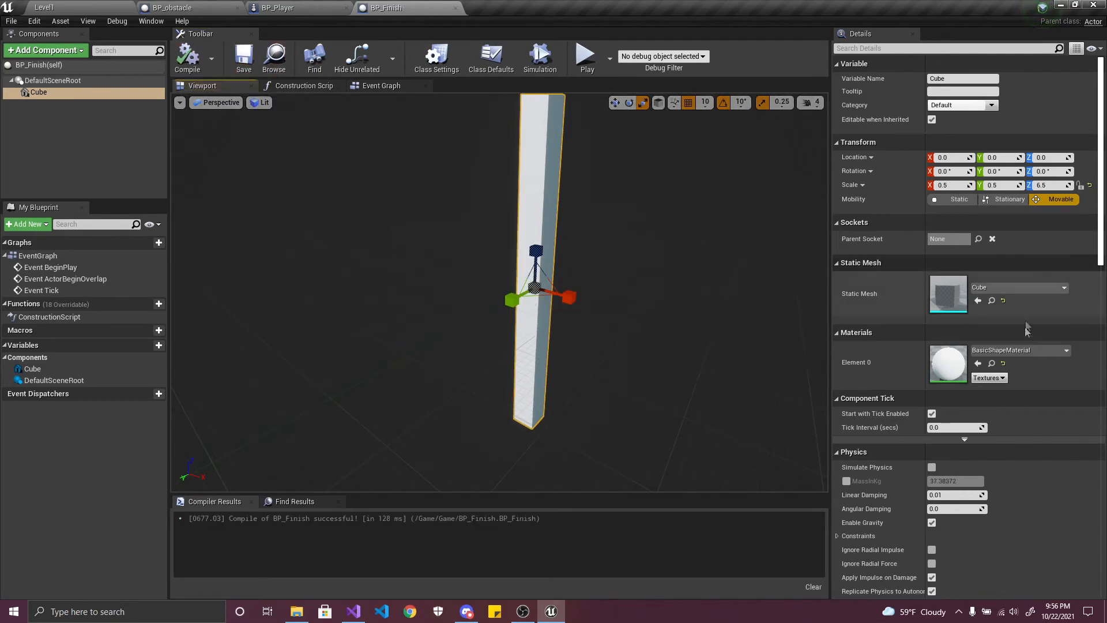
- Return to Level1 and create a new material named M_Finish in the Game folder
click(1030, 350)
click(784, 298)
click(38, 7)
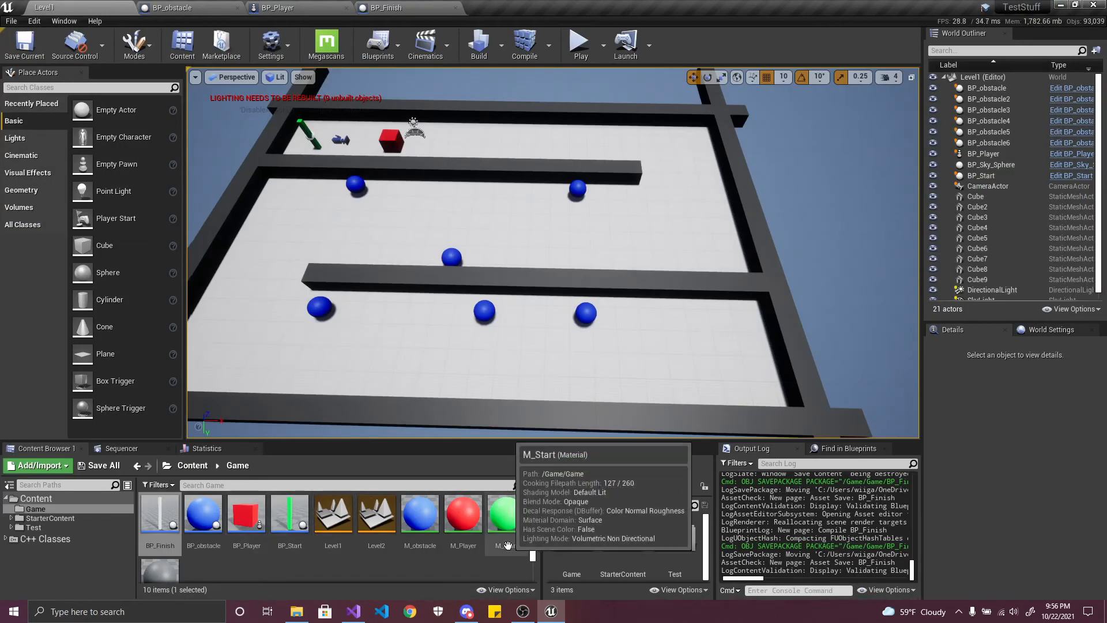
scroll(512, 561, down, 1)
right_click(512, 560)
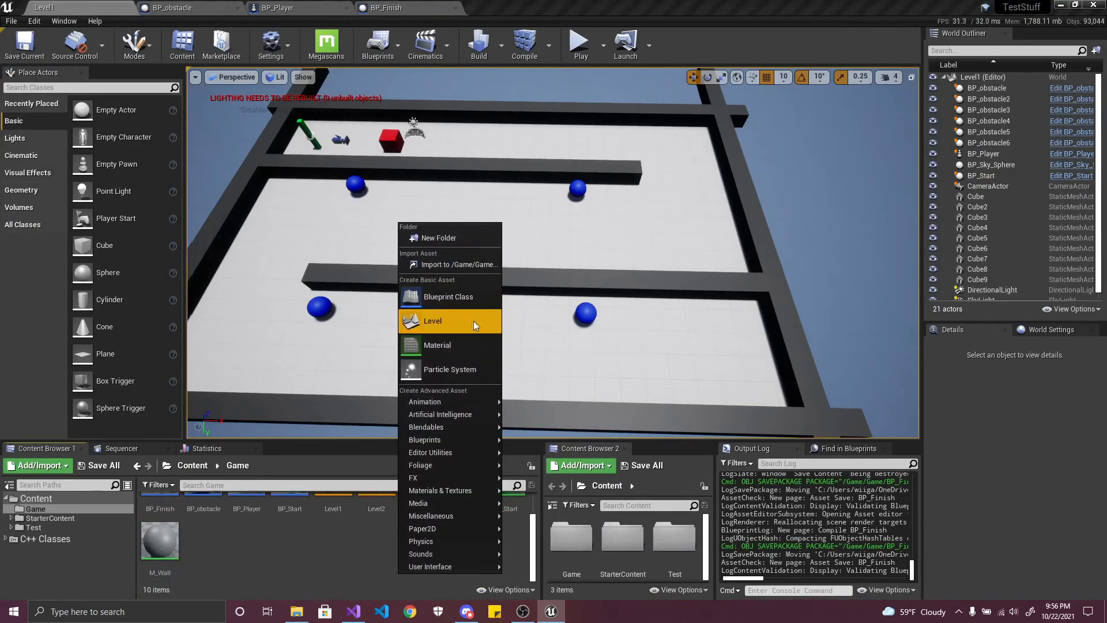
click(468, 347)
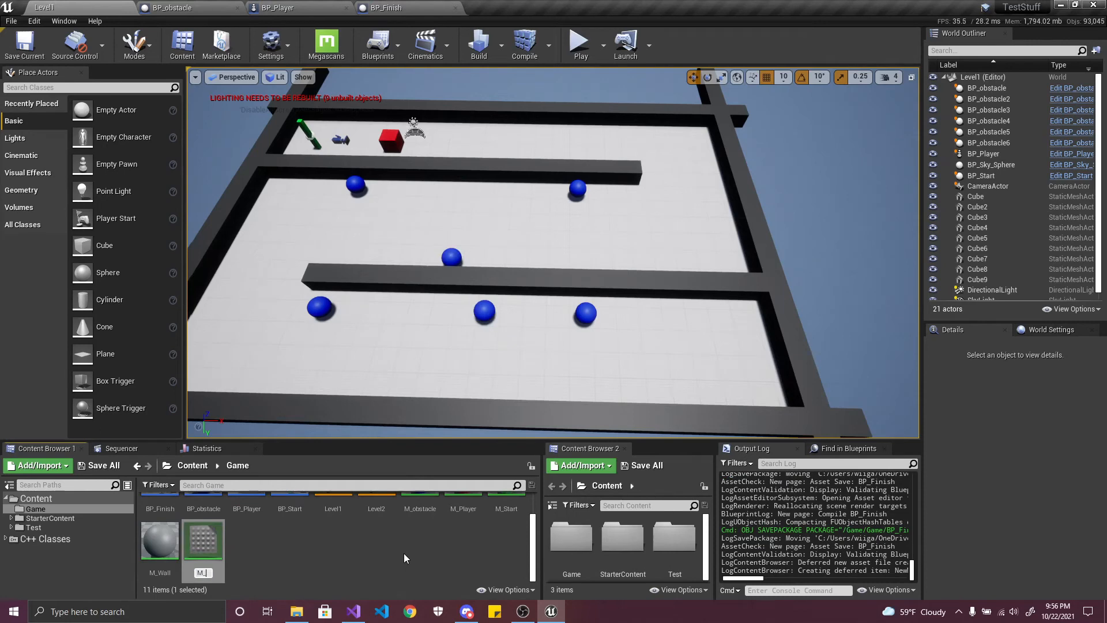
text(M_Finish)
key(Return)
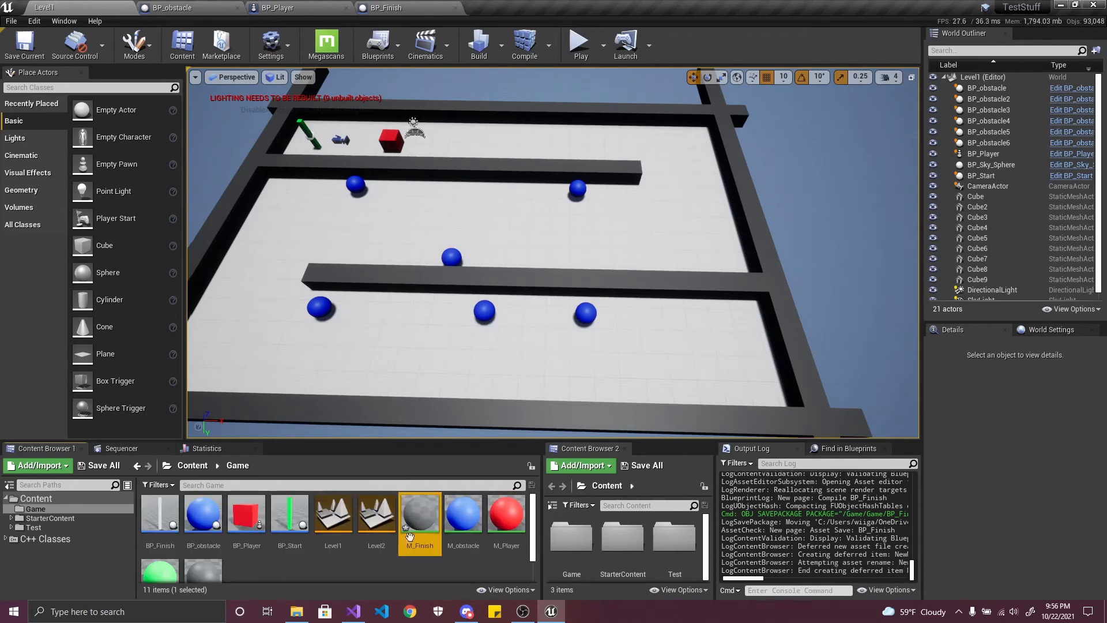
- Open M_Finish and add a vector parameter named Color with a green default value of 0, 1, 0.0366
double_click(413, 537)
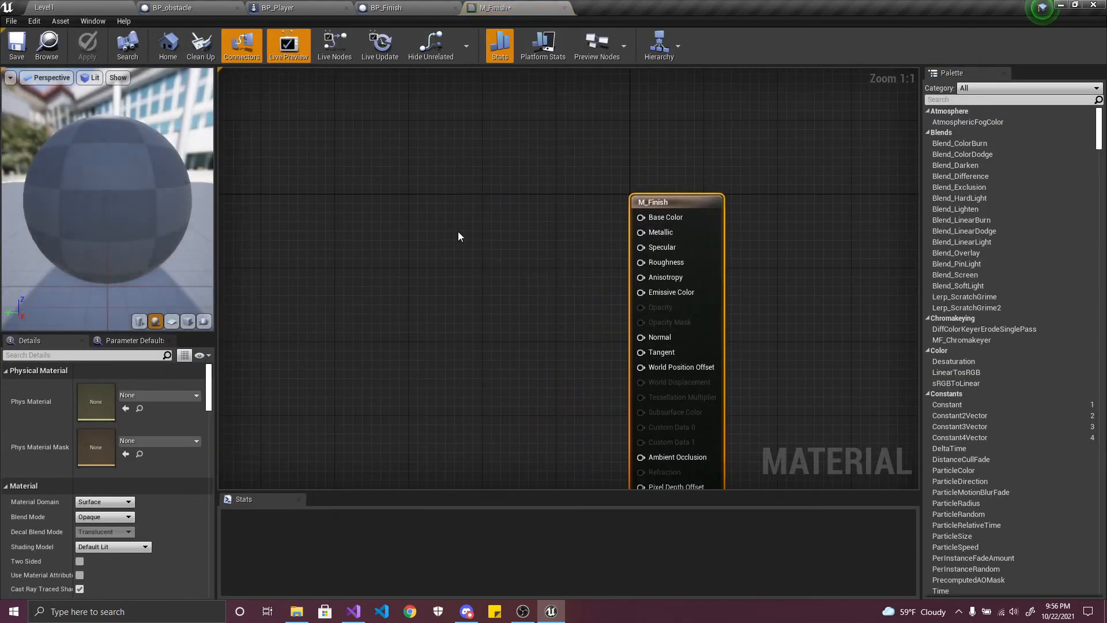
click(458, 233)
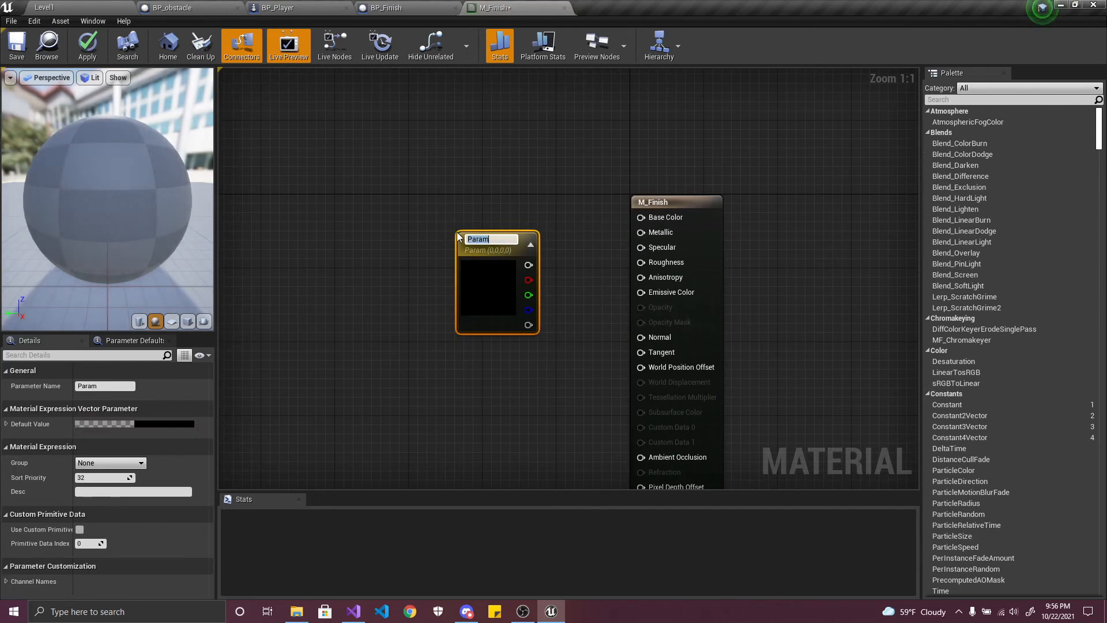
key(Return)
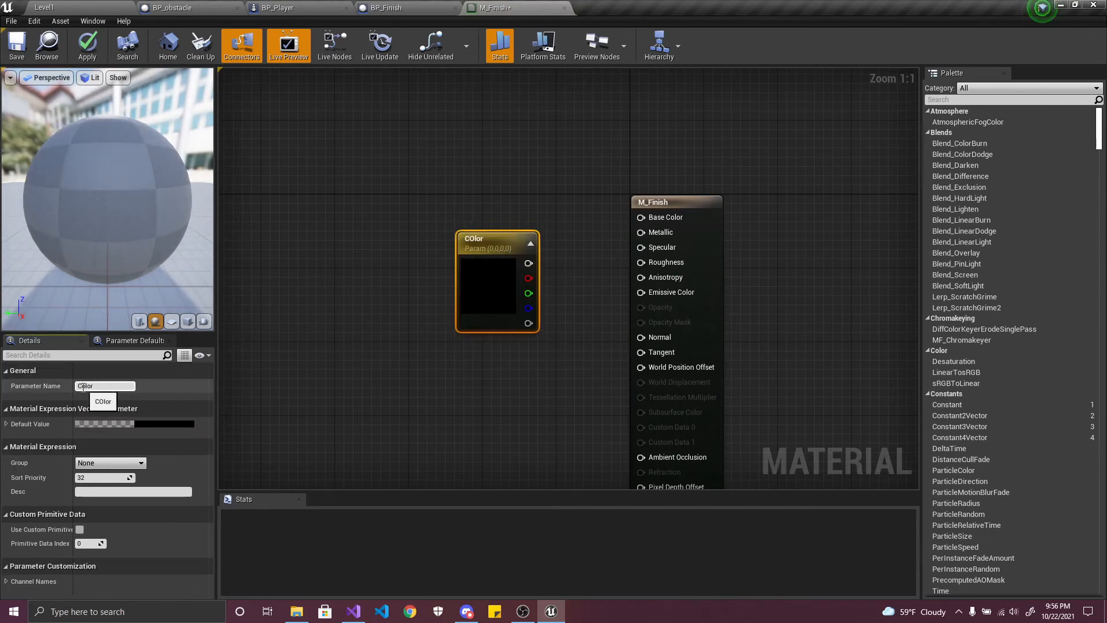
double_click(511, 269)
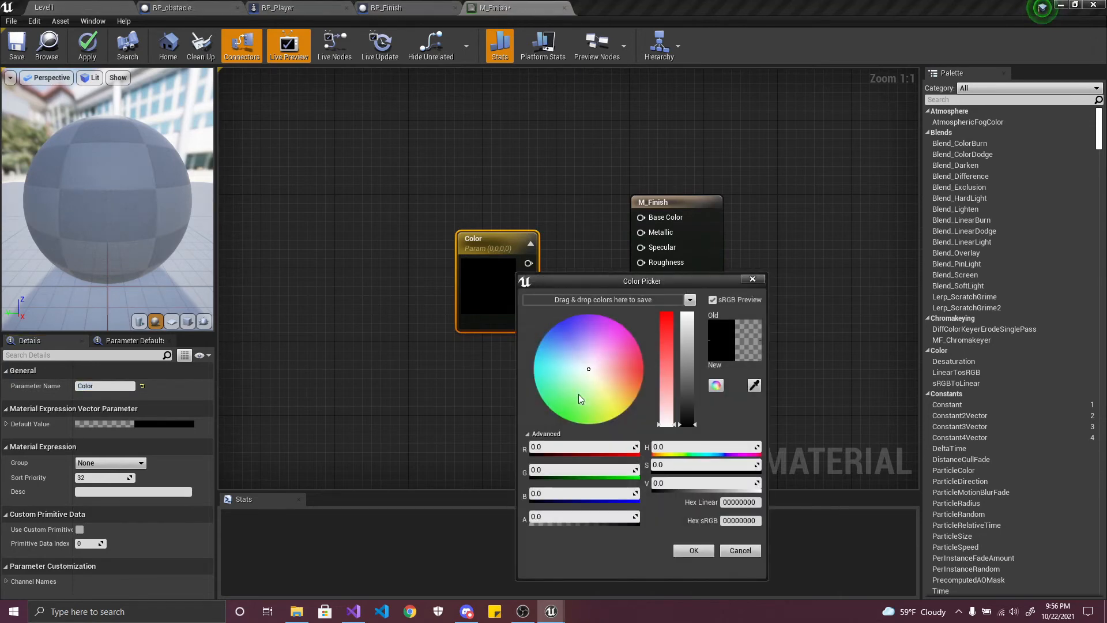
click(559, 415)
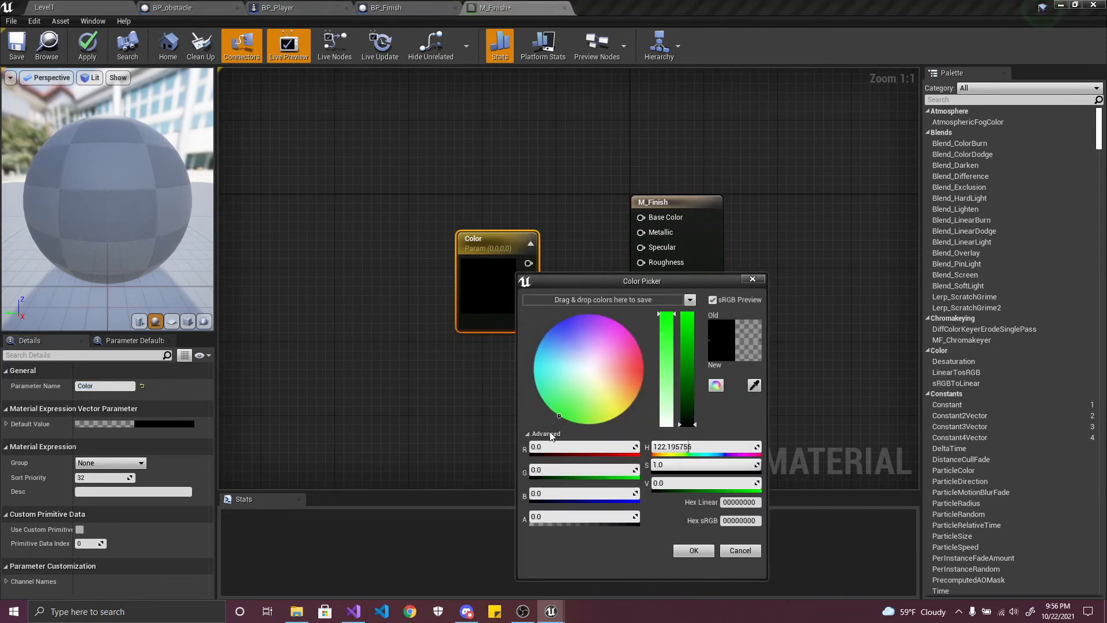
click(704, 557)
- Connect the Color parameter to Base Color, apply and save M_Finish, close it, and return to Level1
drag(539, 263, 646, 223)
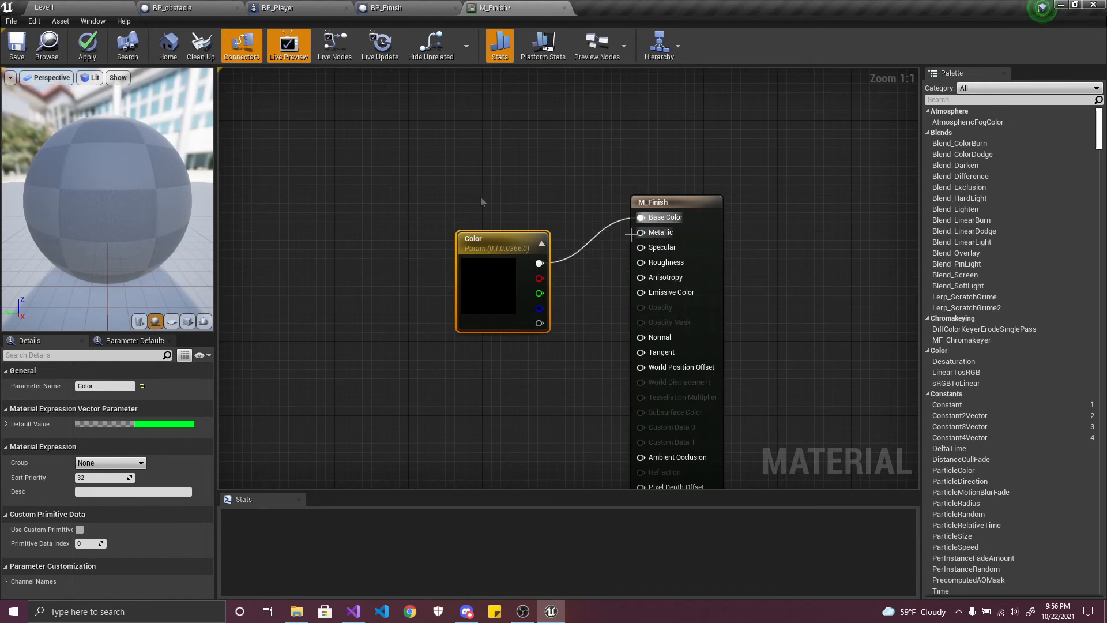
click(87, 46)
click(17, 46)
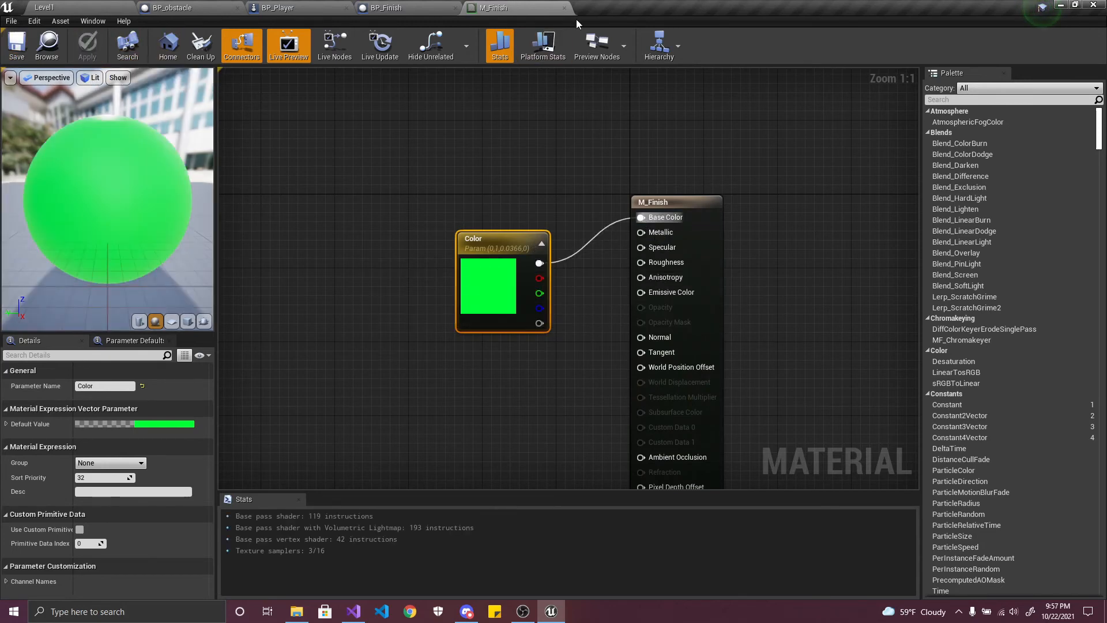
click(564, 8)
click(85, 8)
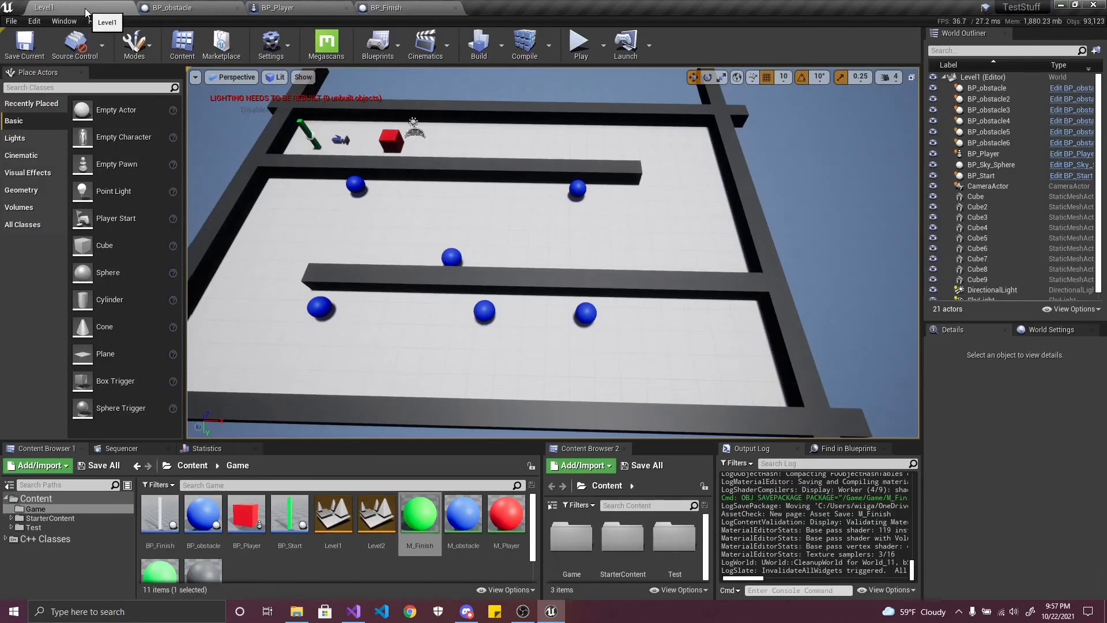
- Check the Color parameter of the M_Start material, close it, and return to Level1
scroll(163, 554, down, 2)
double_click(160, 542)
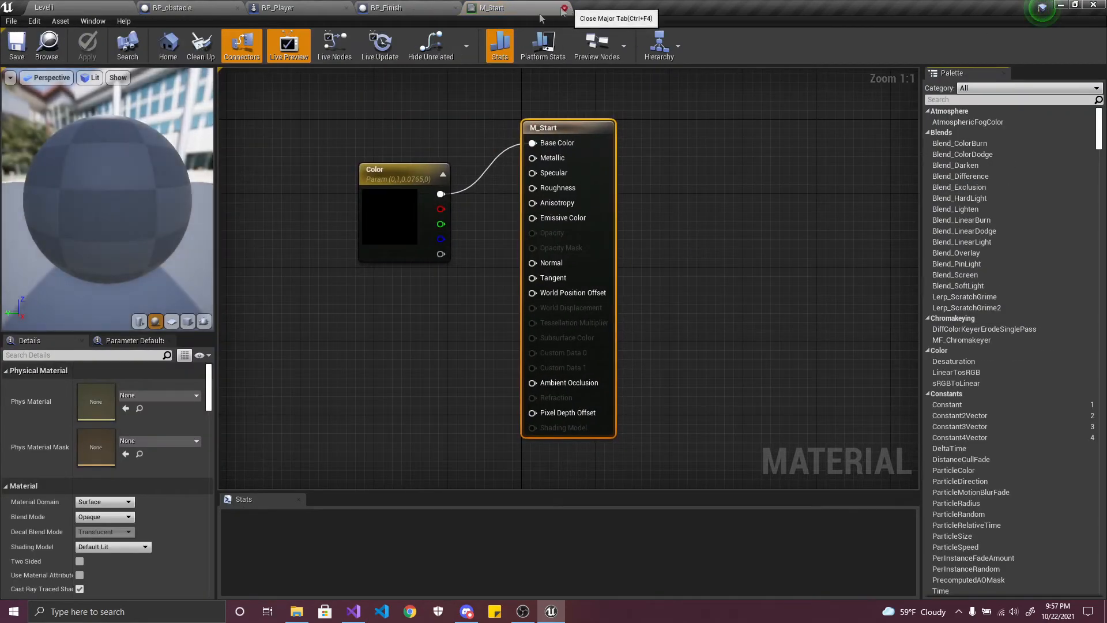
click(564, 7)
click(112, 8)
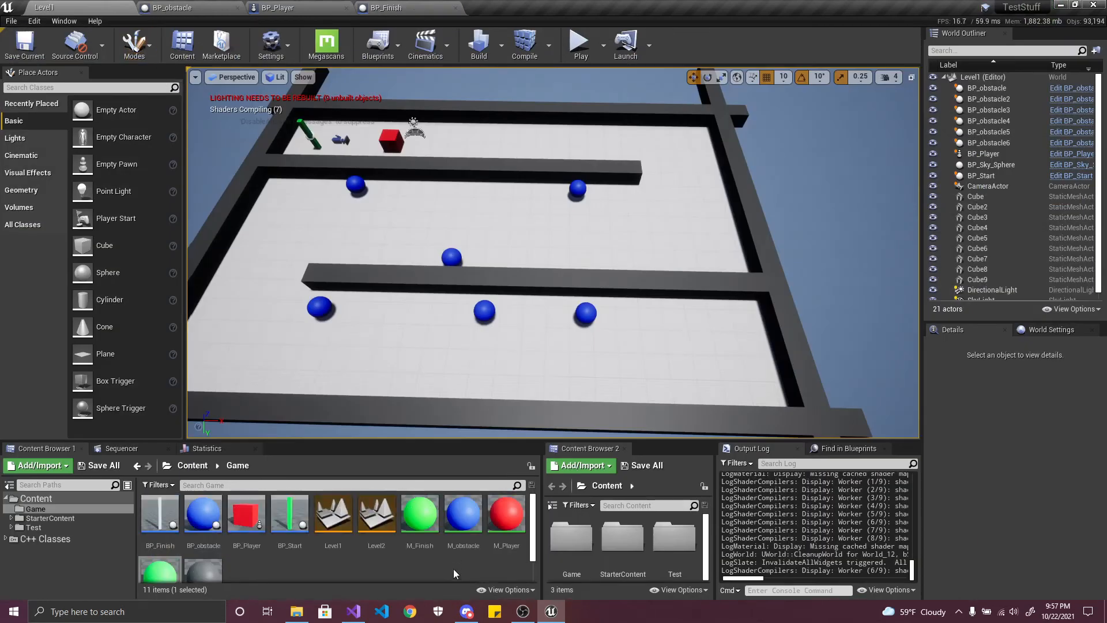
- Change the Color parameter of M_Finish to yellow (R 1.0, G 0.707898, B 0.0), apply, close the material, and save all content from Level1
double_click(433, 531)
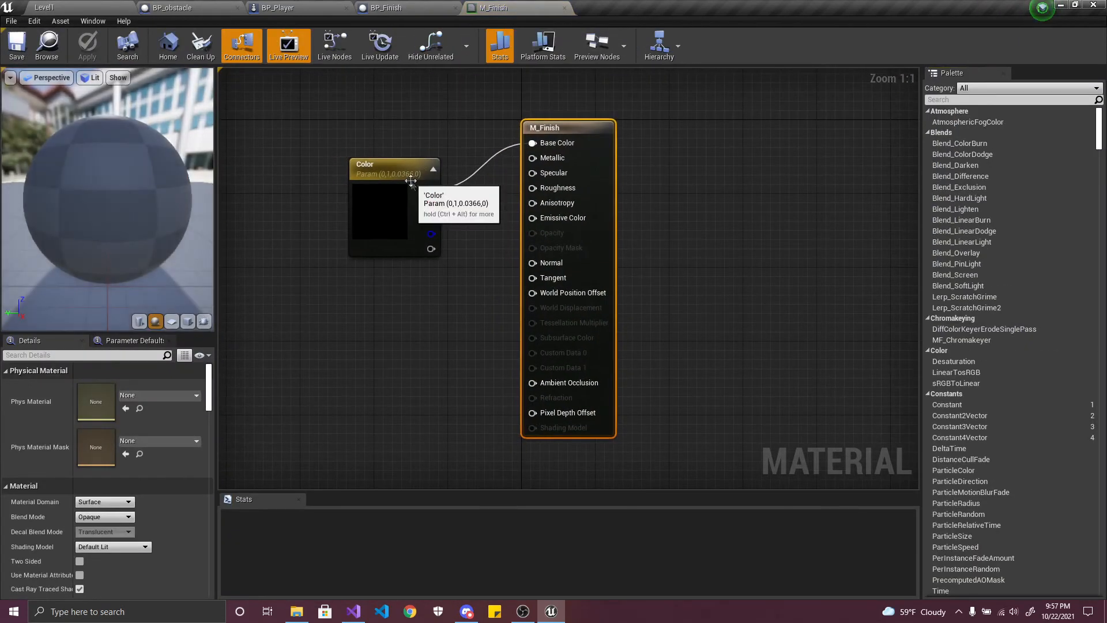
double_click(406, 207)
drag(491, 320, 525, 316)
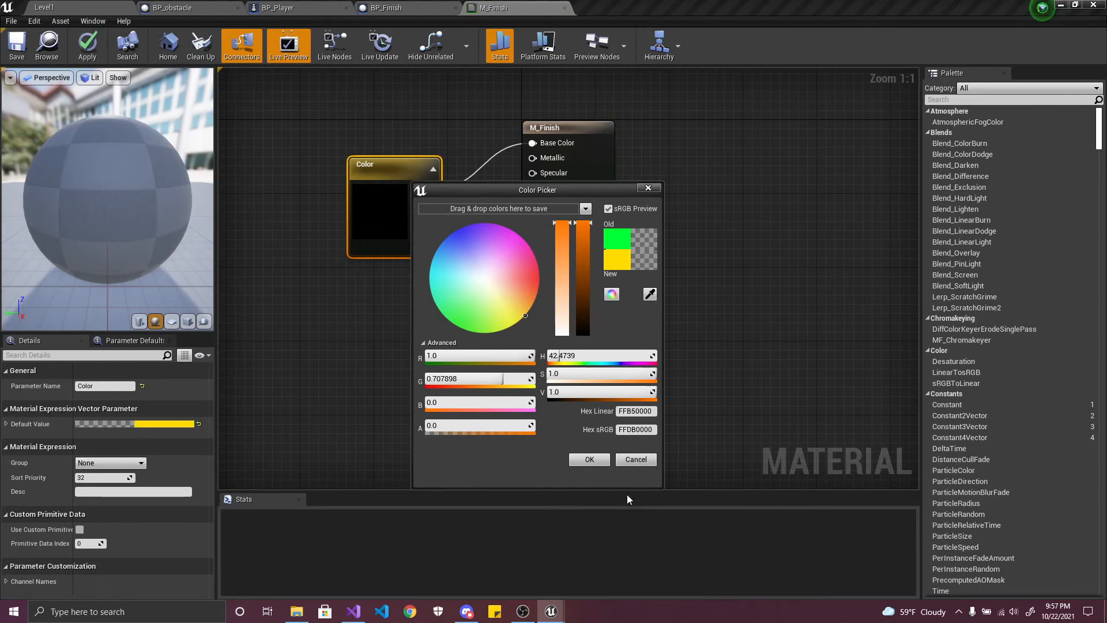
click(589, 459)
click(95, 42)
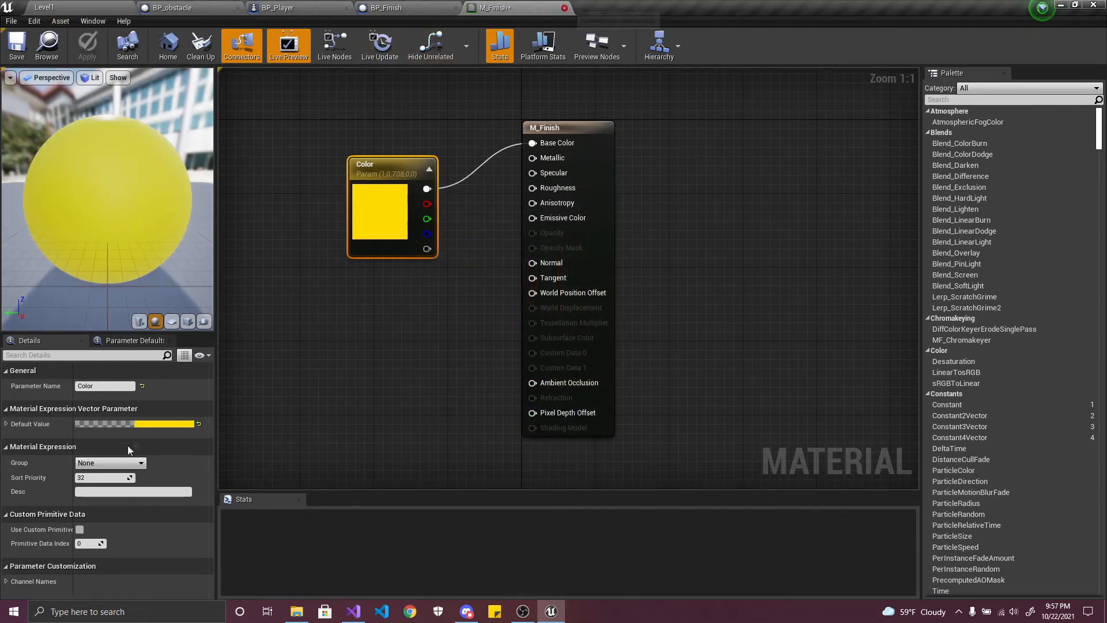
click(564, 7)
click(120, 7)
click(100, 466)
click(655, 410)
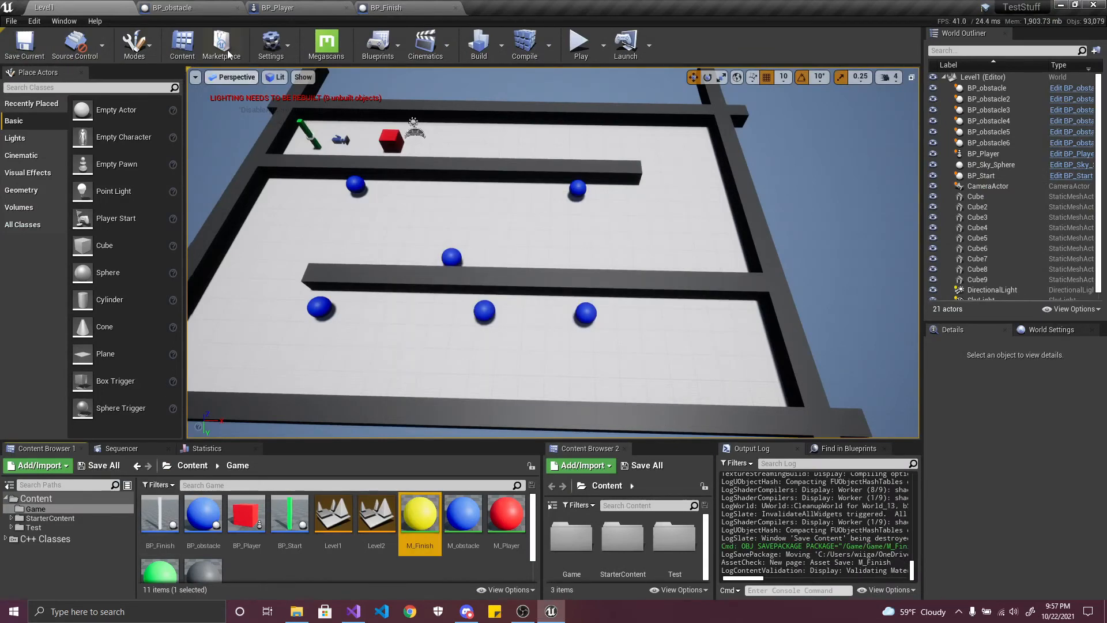
- Float the BP_Finish editor in its own enlarged window over Level1, keeping the Game folder's materials reachable
click(160, 513)
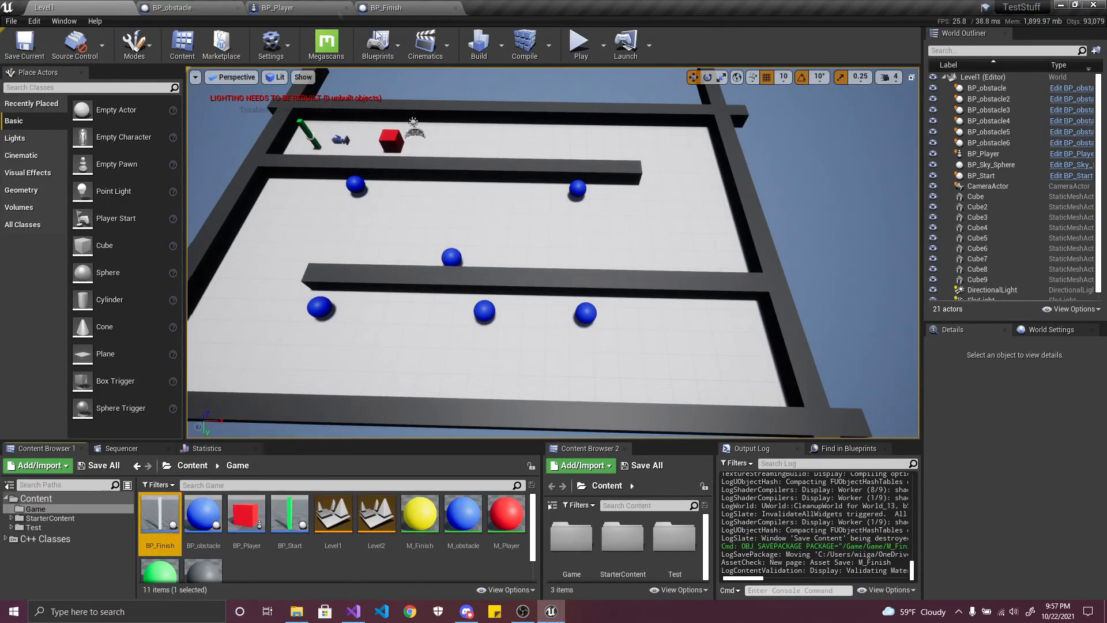
click(398, 8)
drag(387, 8, 311, 115)
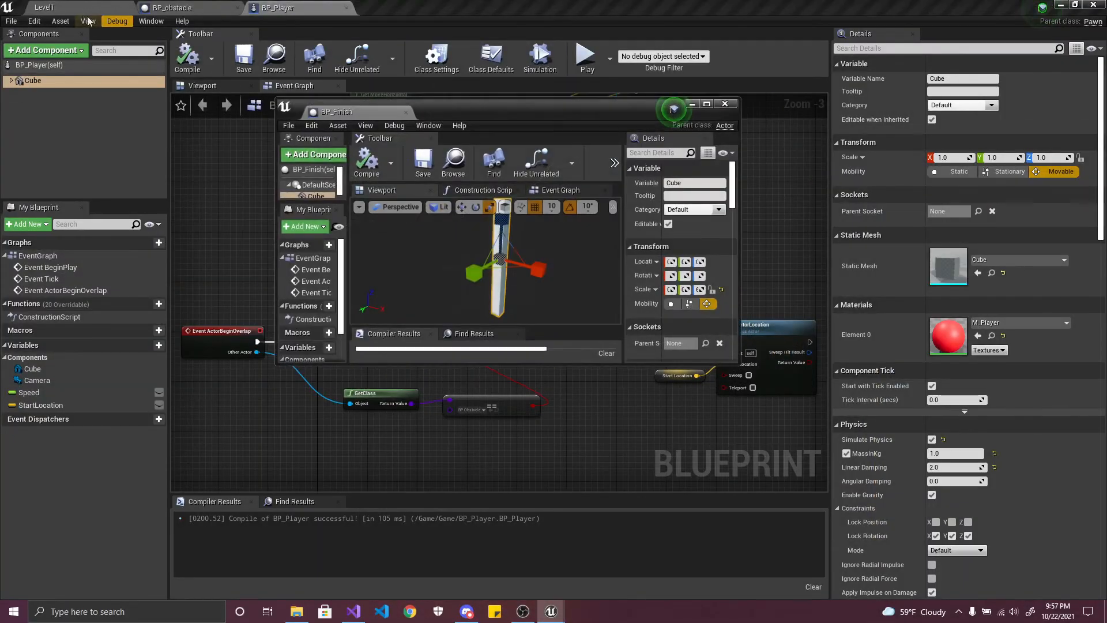
click(75, 8)
drag(740, 364, 859, 502)
- Assign the M_Finish material to the cube's Element 0 in BP_Finish, save the blueprint, and close its window
drag(419, 515, 785, 467)
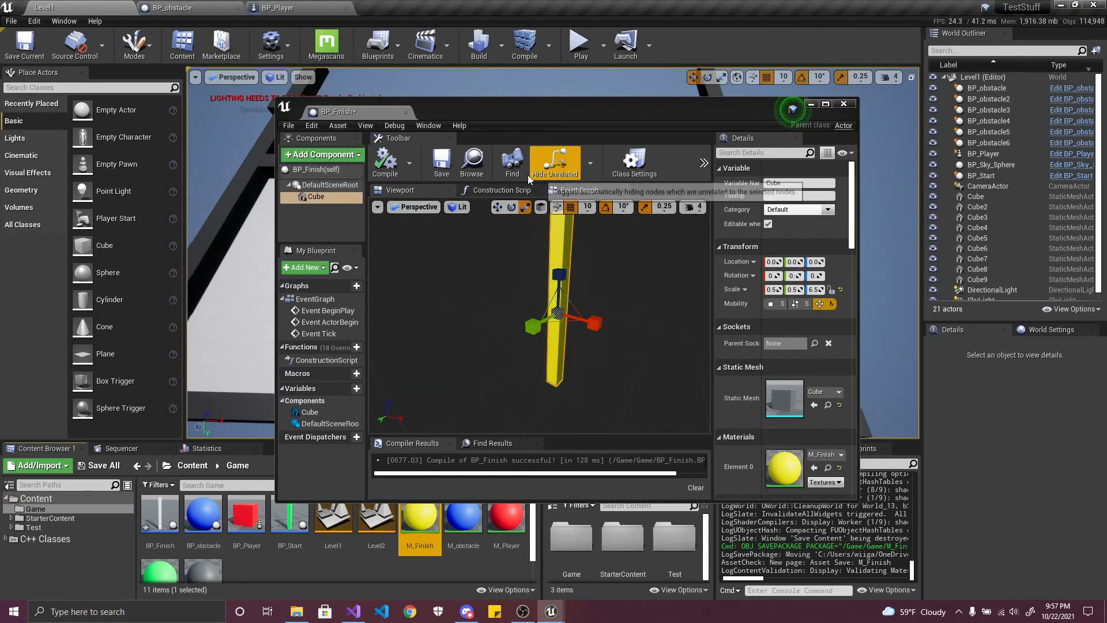
click(442, 162)
click(844, 103)
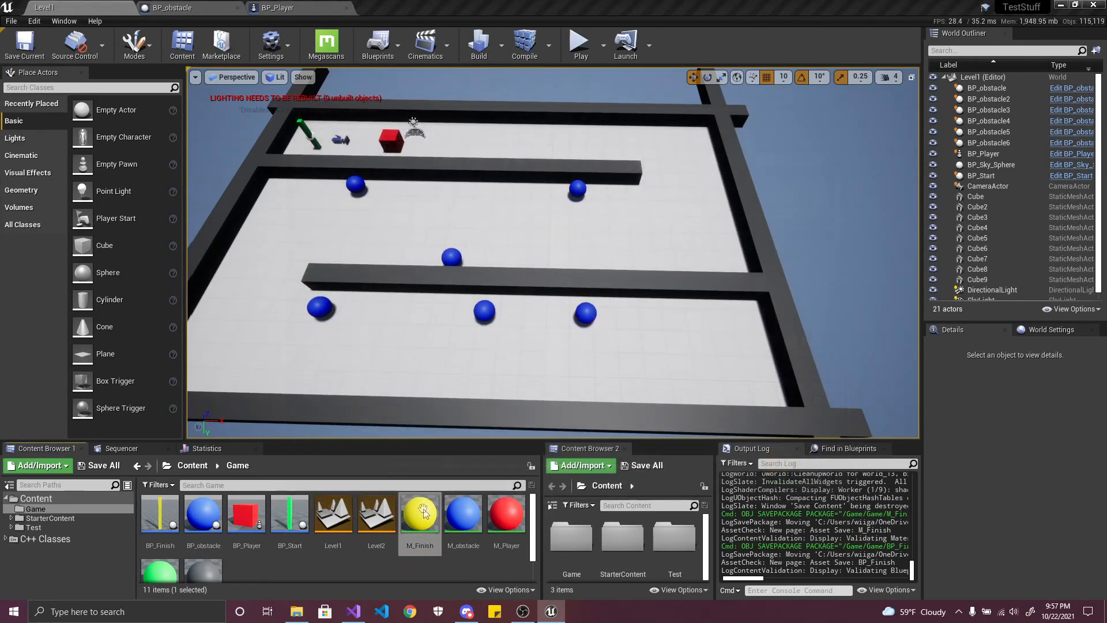
- Place BP_Finish at the end of the Level1 maze, at about X 2350, Y 1150, Z -160, and save all content
drag(173, 533, 704, 365)
click(98, 465)
click(655, 410)
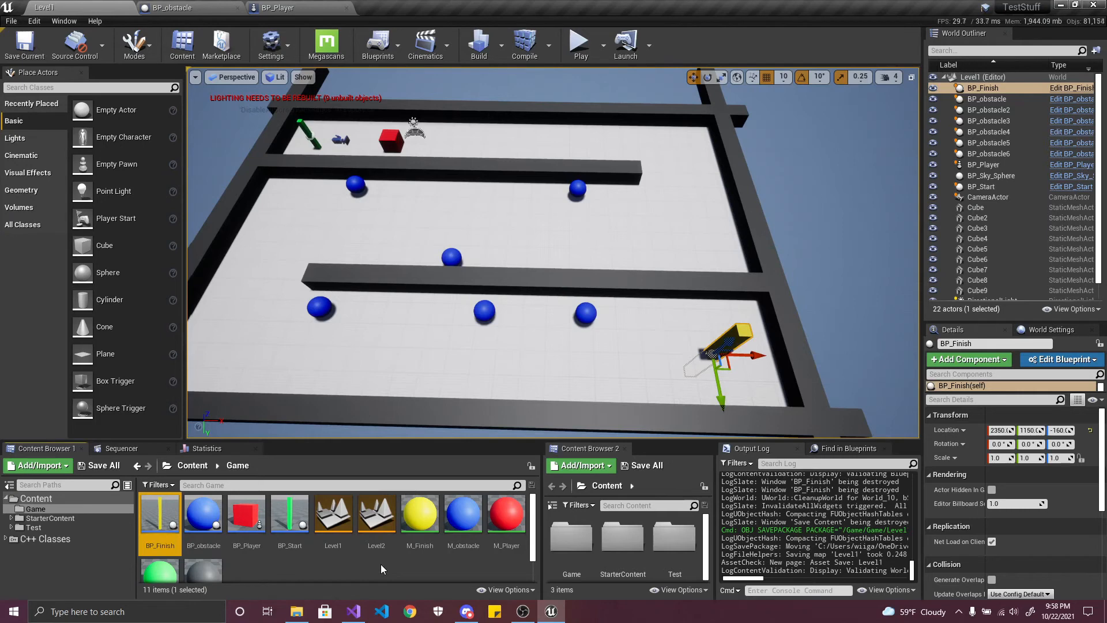
- Create a Game Mode Base blueprint named BP_NewGameMode in the Game folder and save all content
right_click(380, 564)
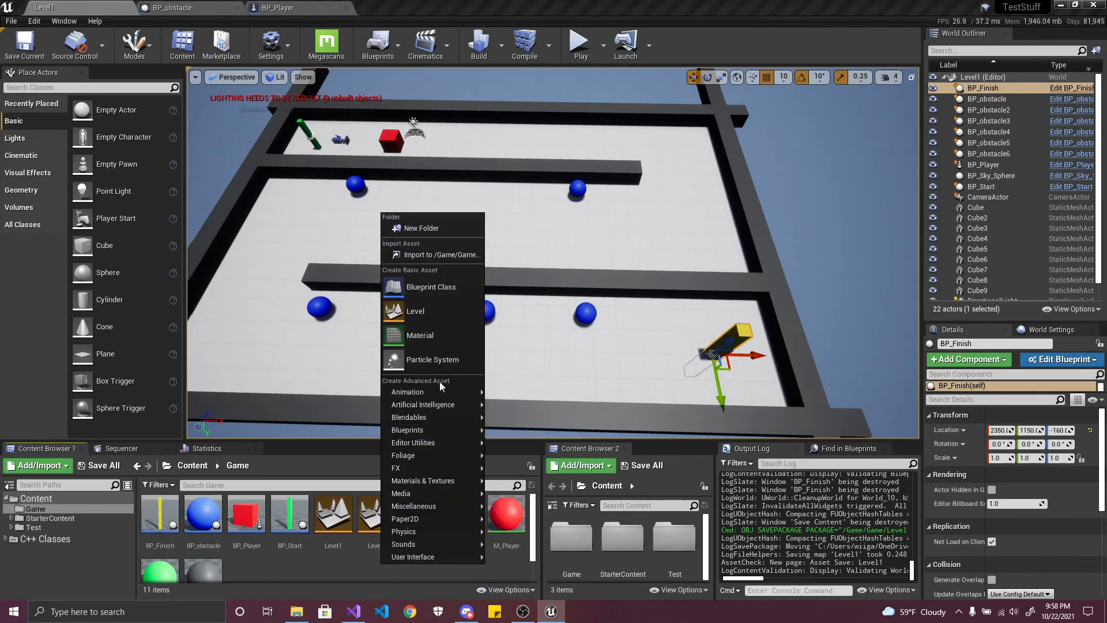
click(465, 343)
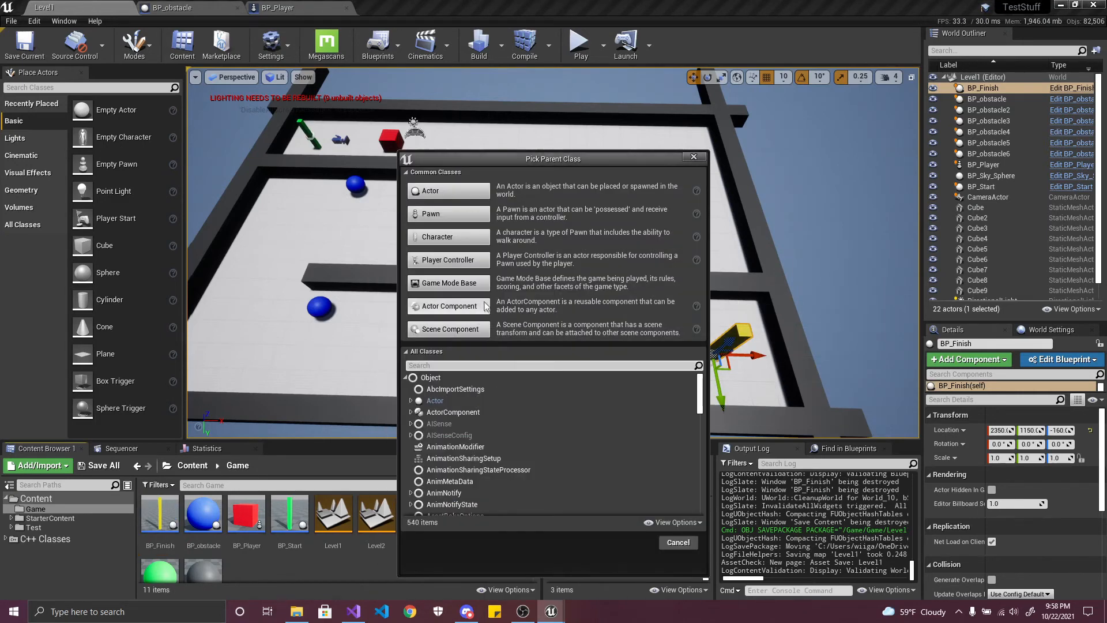
click(449, 283)
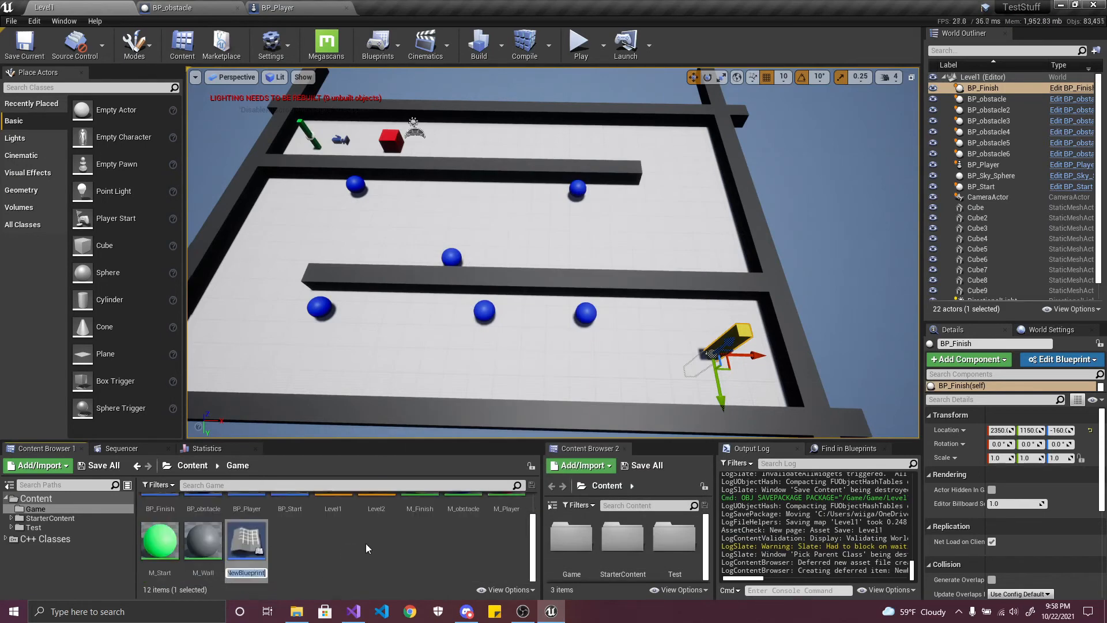
text(BP_My)
key(BackSpace)
key(BackSpace)
text(GameMode)
key(Return)
click(98, 465)
click(657, 412)
- Open BP_NewGameMode and show its Event Graph
double_click(203, 516)
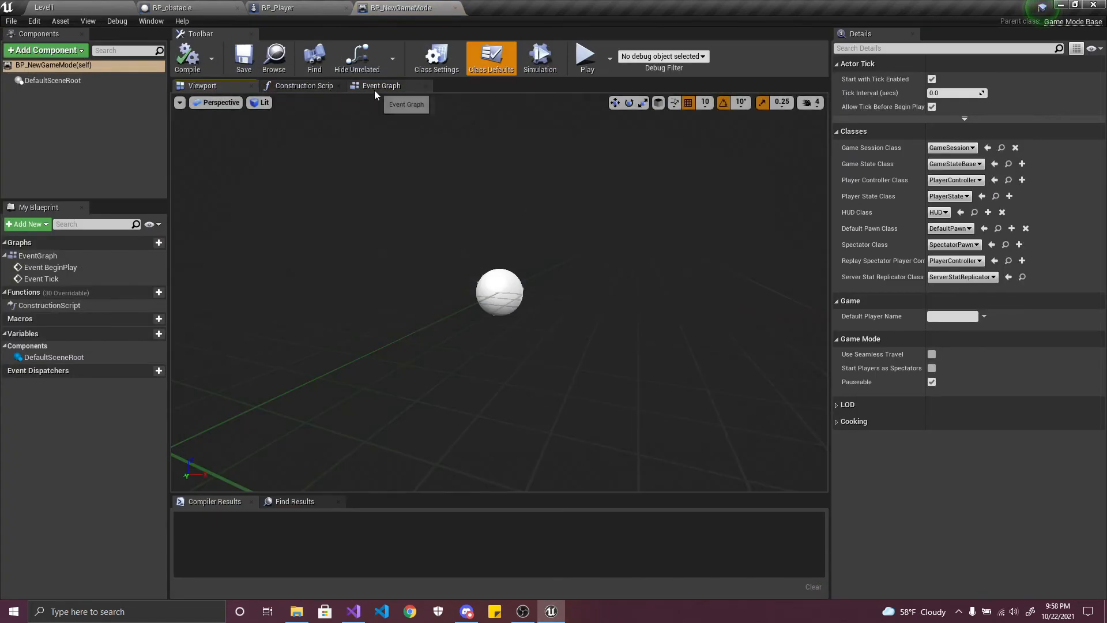
click(374, 87)
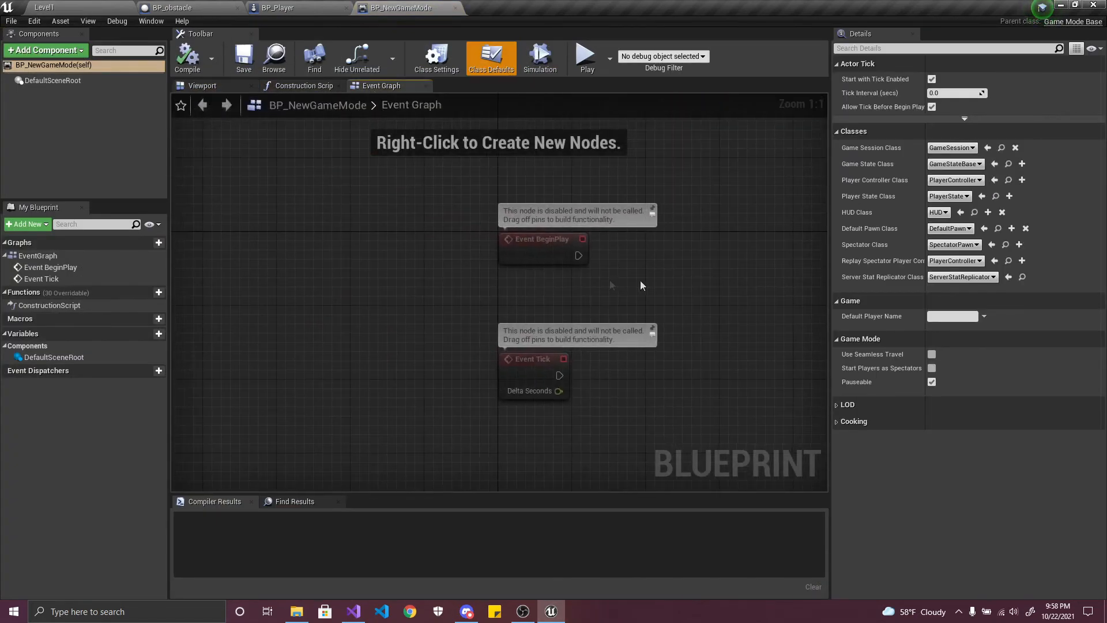
click(67, 7)
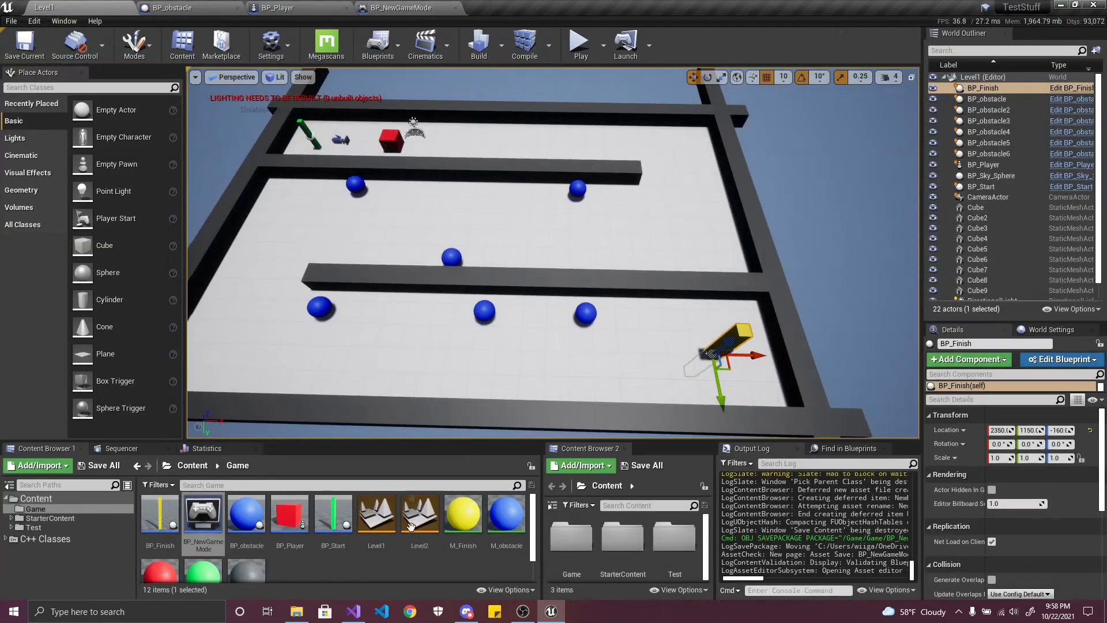
click(398, 8)
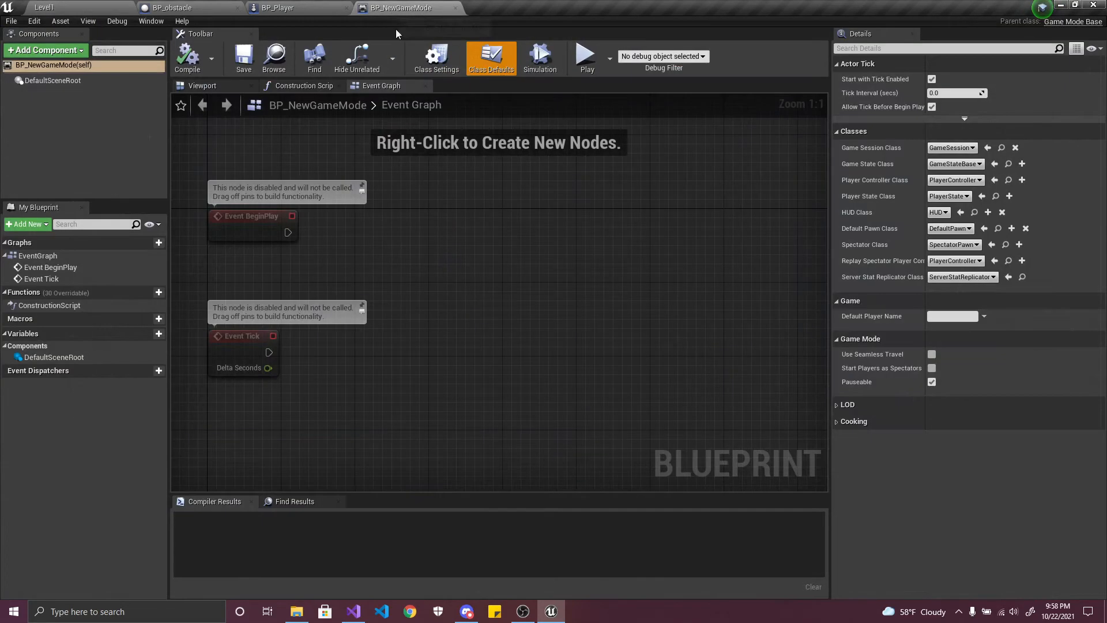
right_drag(458, 411, 461, 382)
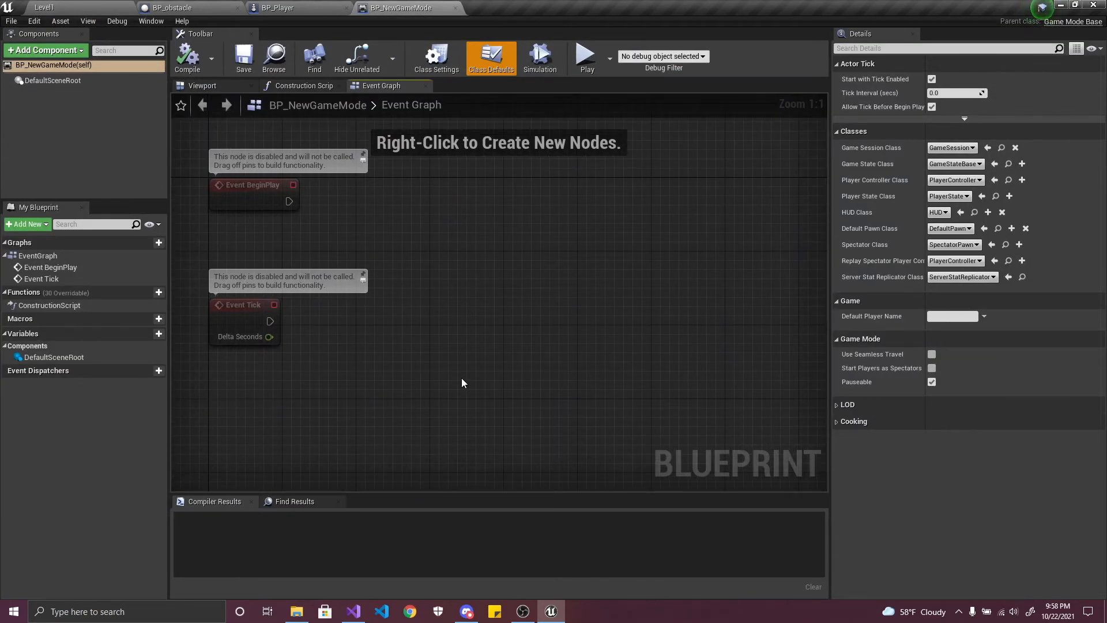
scroll(462, 378, down, 1)
scroll(455, 368, up, 1)
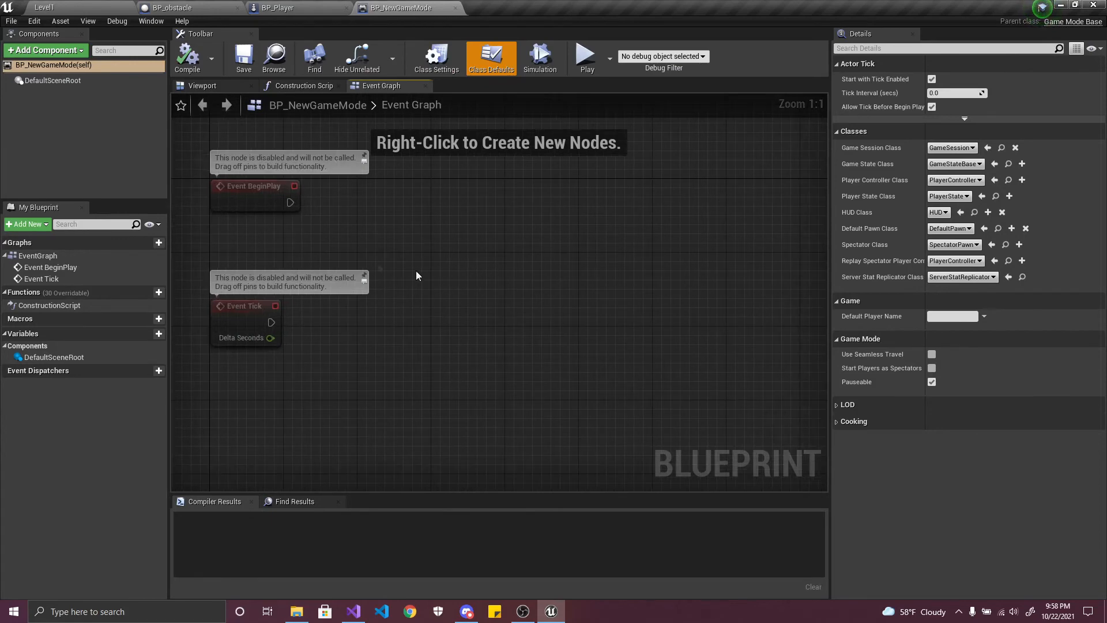
right_click(489, 237)
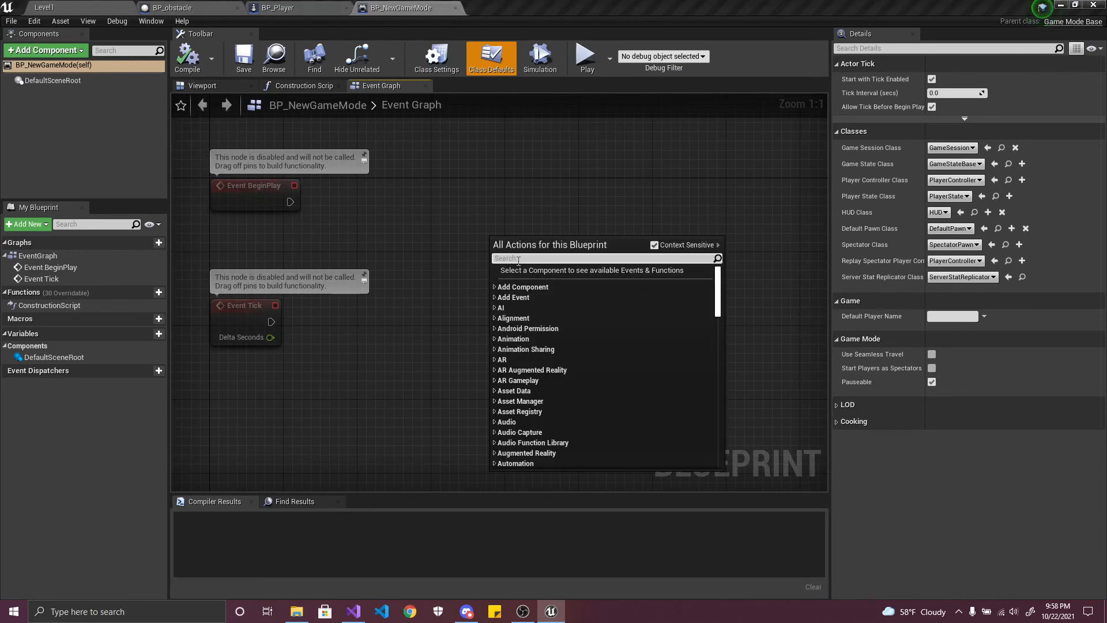
click(320, 394)
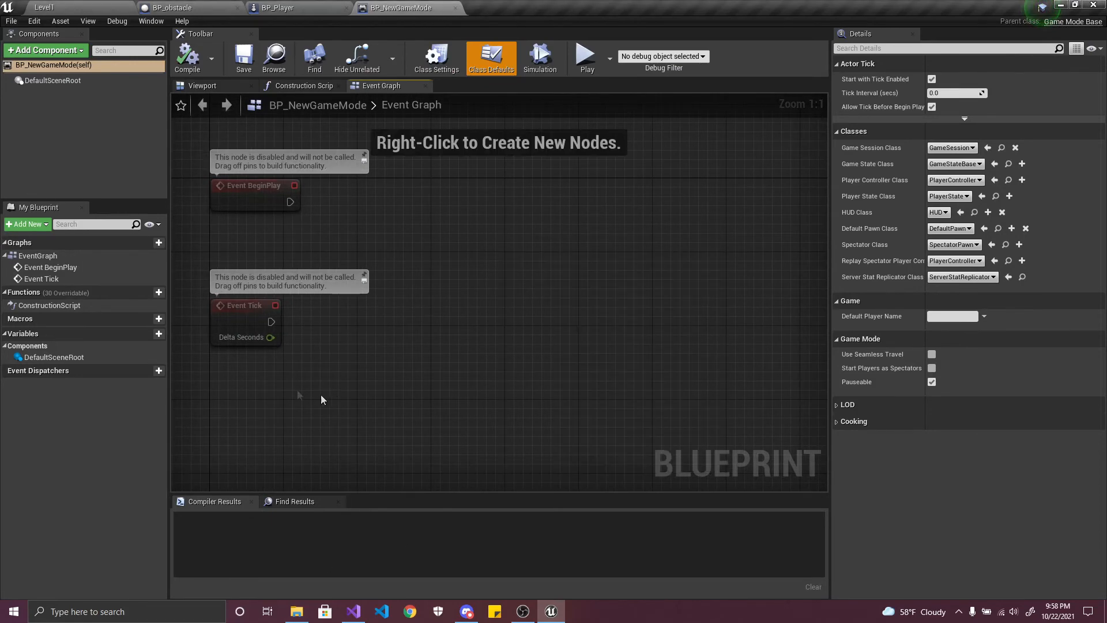
- Add a String variable named Levels to BP_NewGameMode, compile, and convert the variable to an array
click(158, 334)
text(Levels)
key(Return)
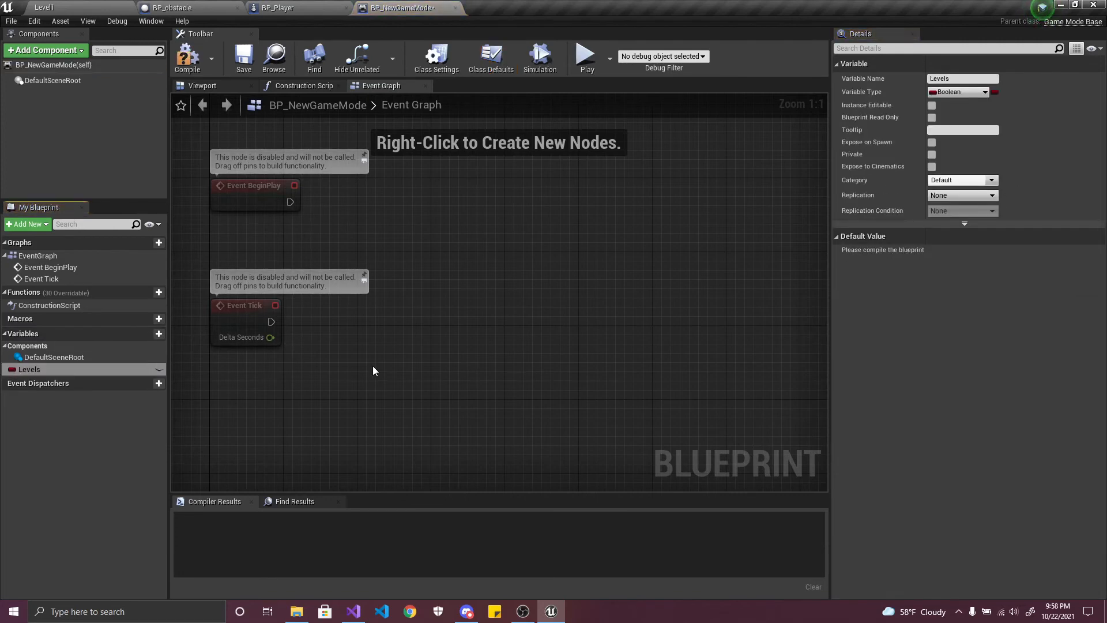
click(954, 93)
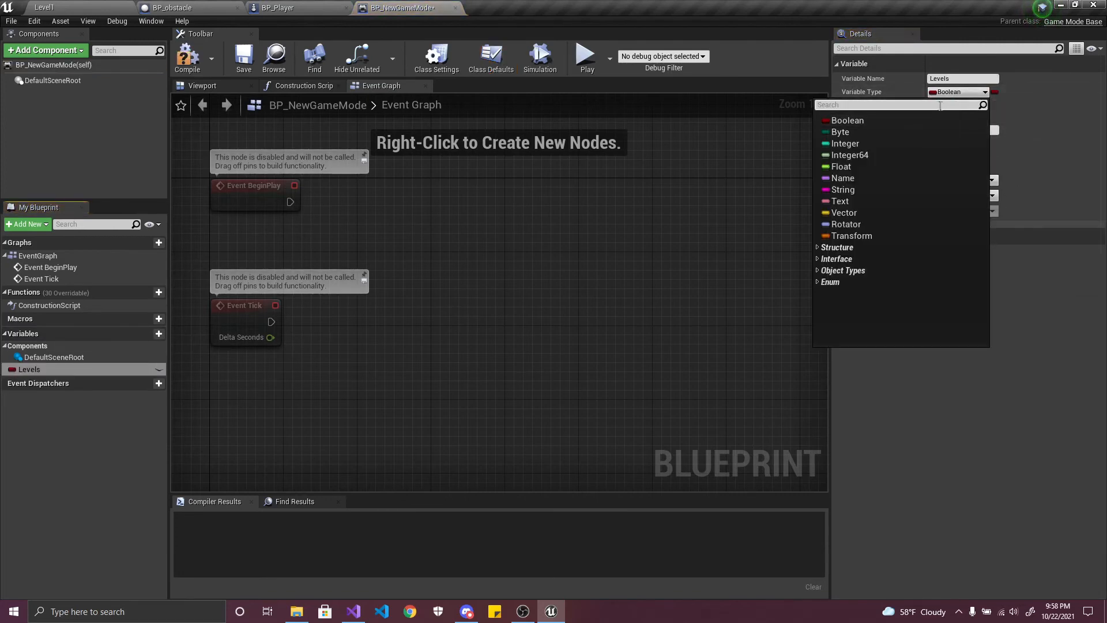
click(845, 190)
click(188, 57)
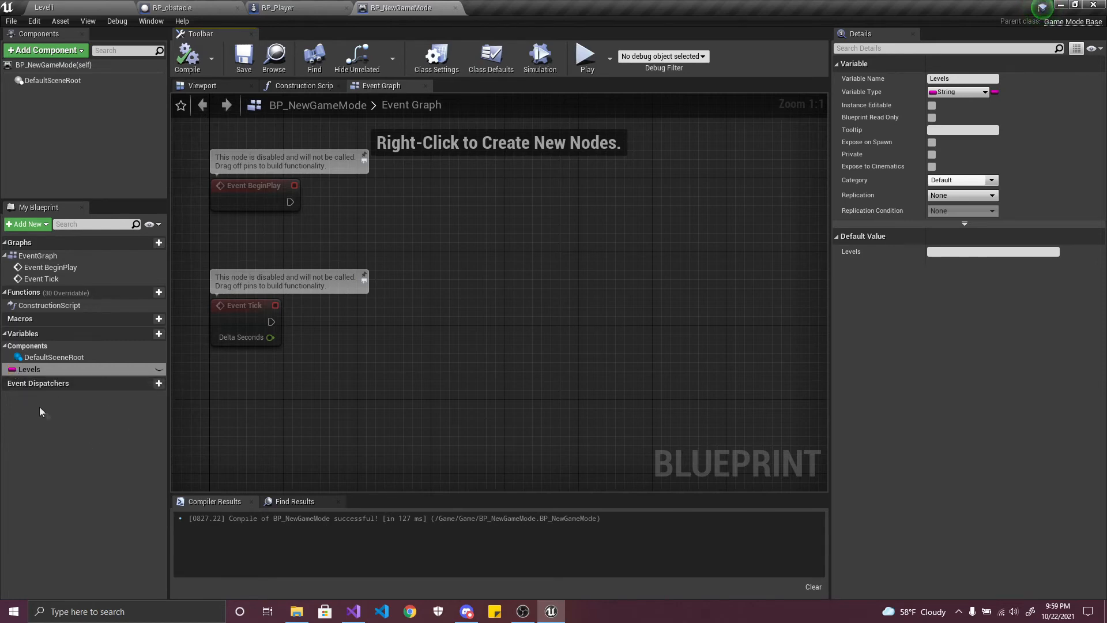
right_click(17, 370)
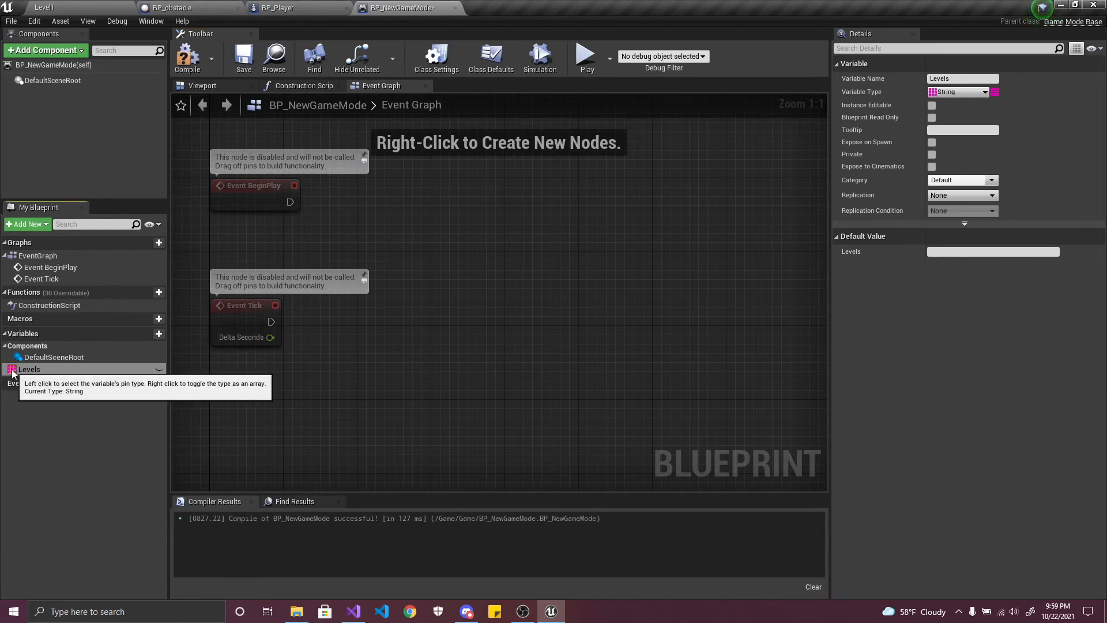
- Place a Get Levels node in the Event Graph, and compile and save BP_NewGameMode
drag(20, 370, 440, 307)
click(472, 275)
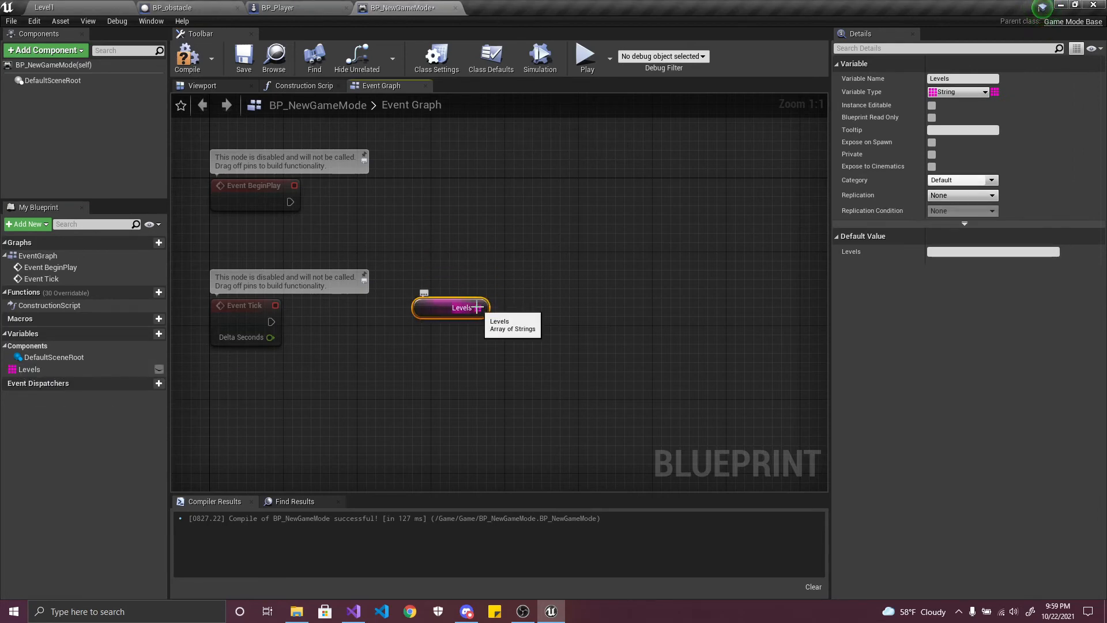
key(F7)
key(ctrl+s)
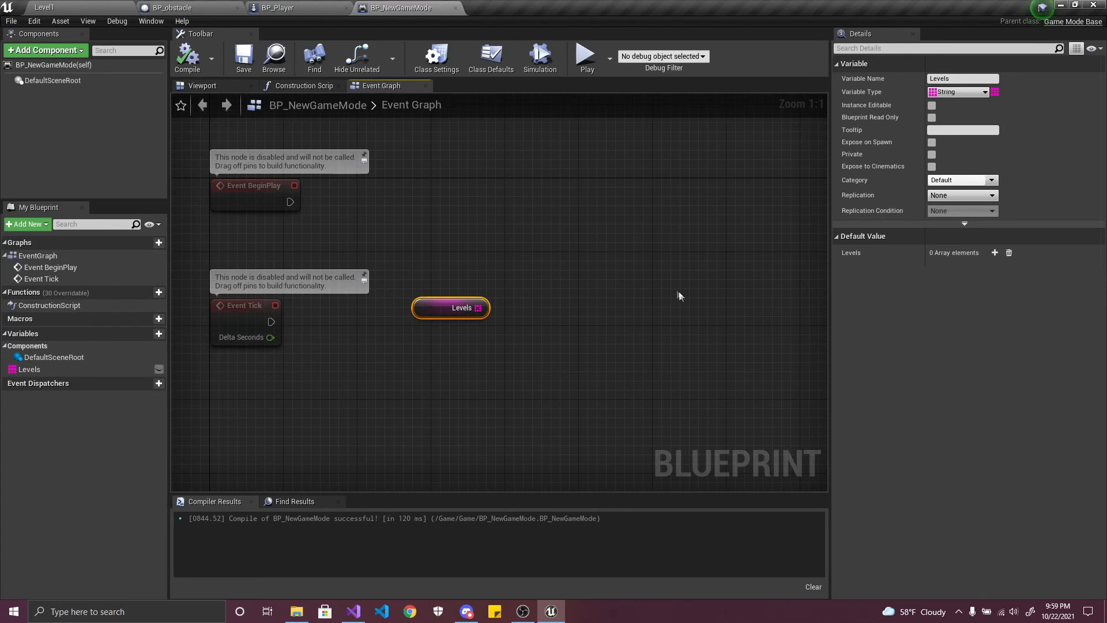
- Delete the Levels getter node from the Event Graph
drag(679, 292, 258, 385)
drag(581, 219, 380, 360)
key(Delete)
- Add a first default element to the Levels array and set it to Level1, checking the level's asset name in the Game folder
click(30, 369)
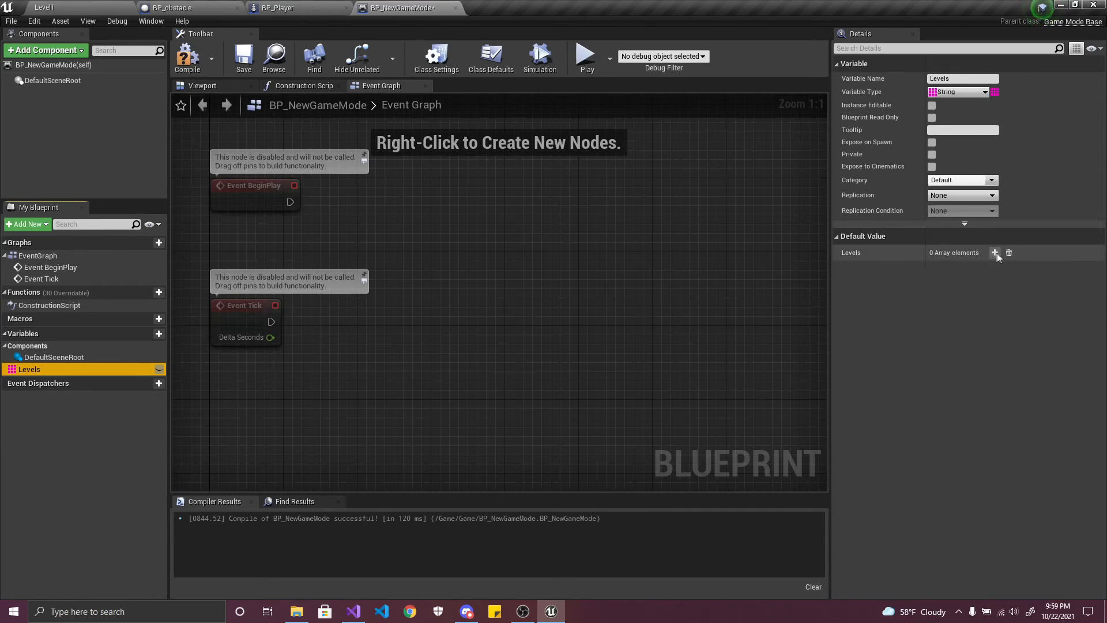
click(995, 252)
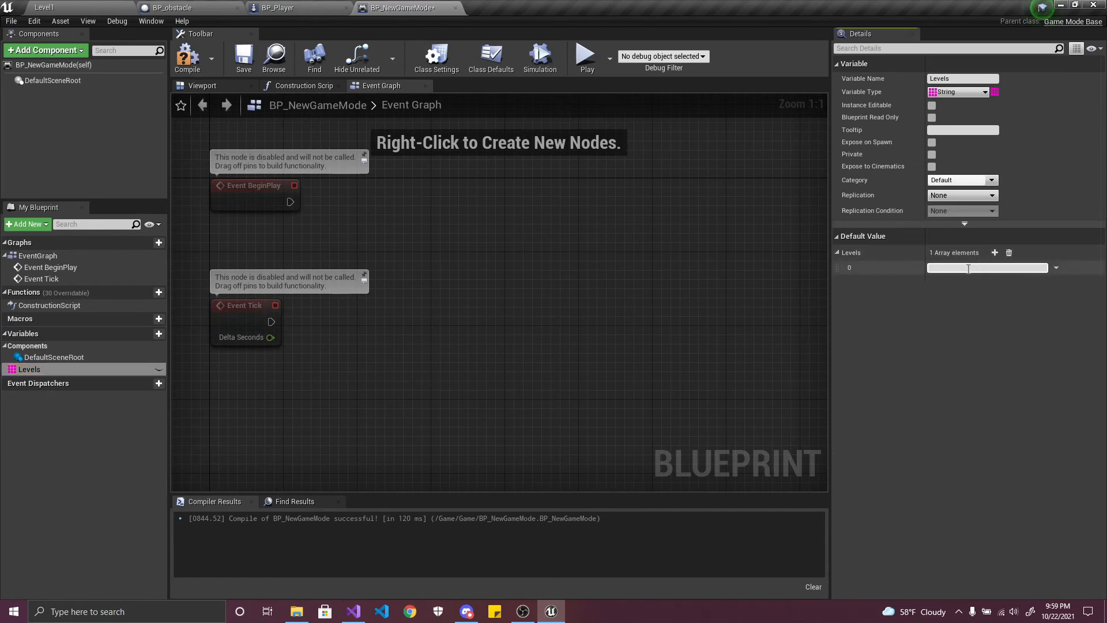
click(44, 7)
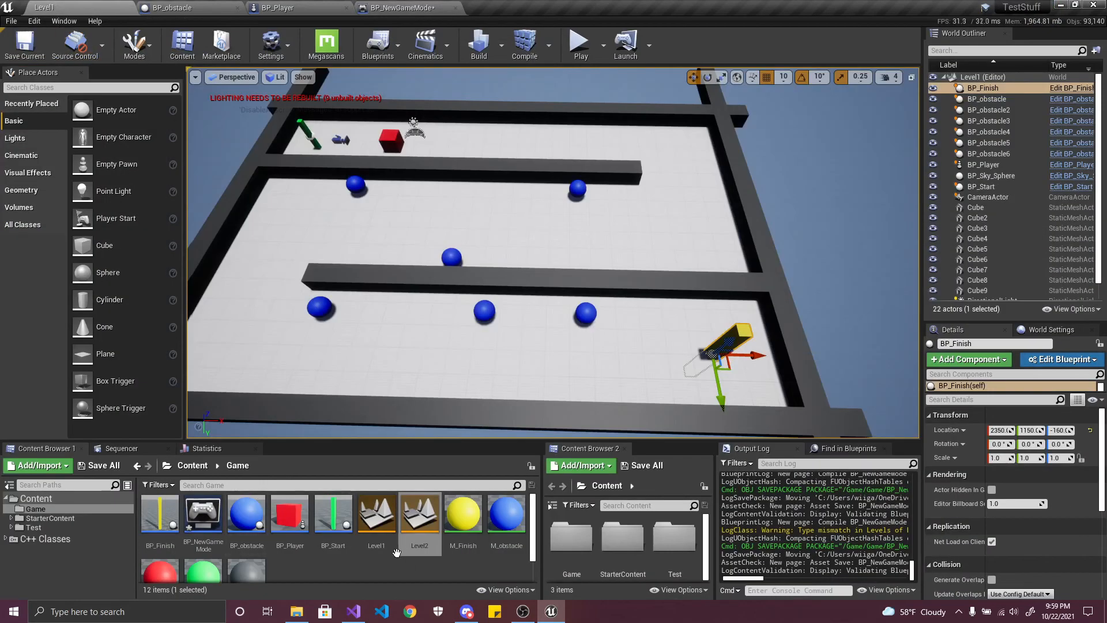
scroll(378, 519, down, 1)
scroll(377, 505, up, 1)
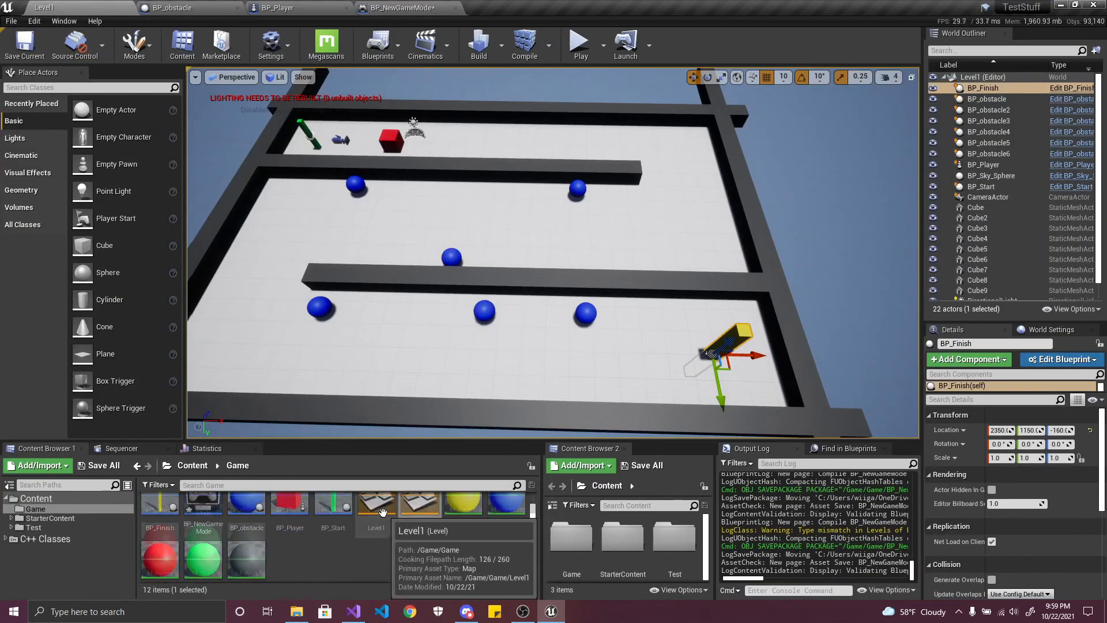
click(387, 8)
click(1008, 272)
text(Level1)
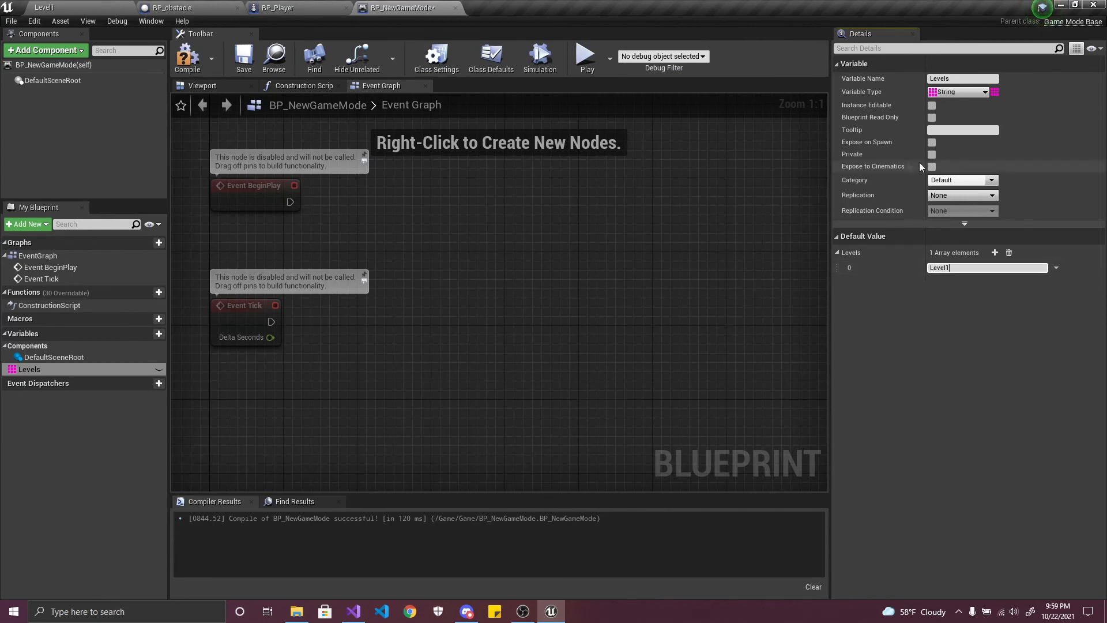
- Add a second default element to the Levels array, set it to Level2, and compile BP_NewGameMode
click(995, 252)
click(961, 281)
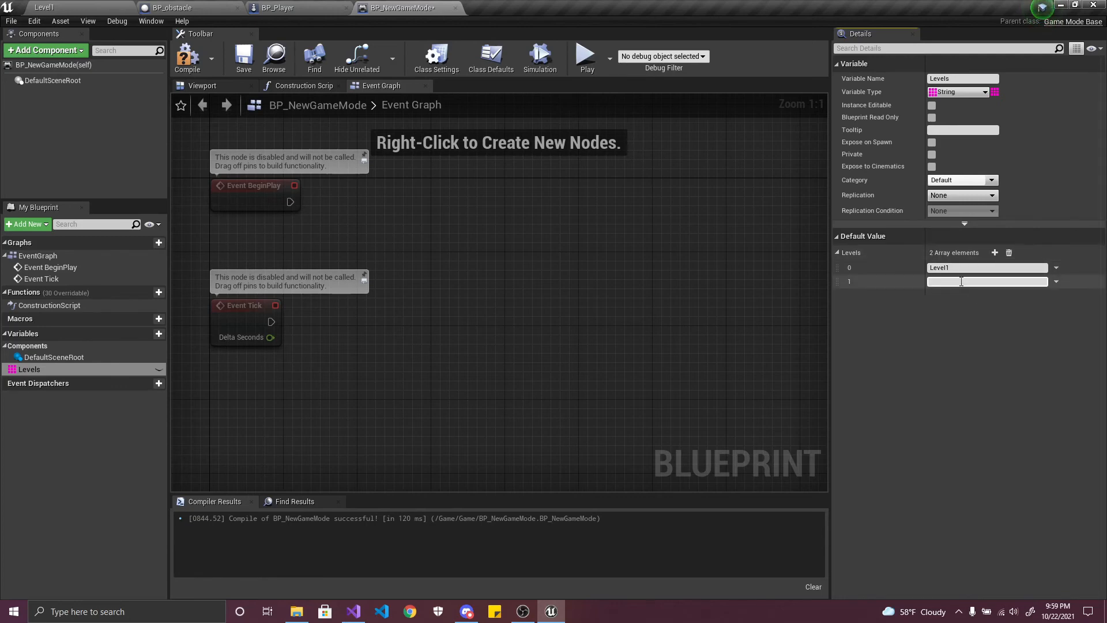
key(Return)
click(184, 46)
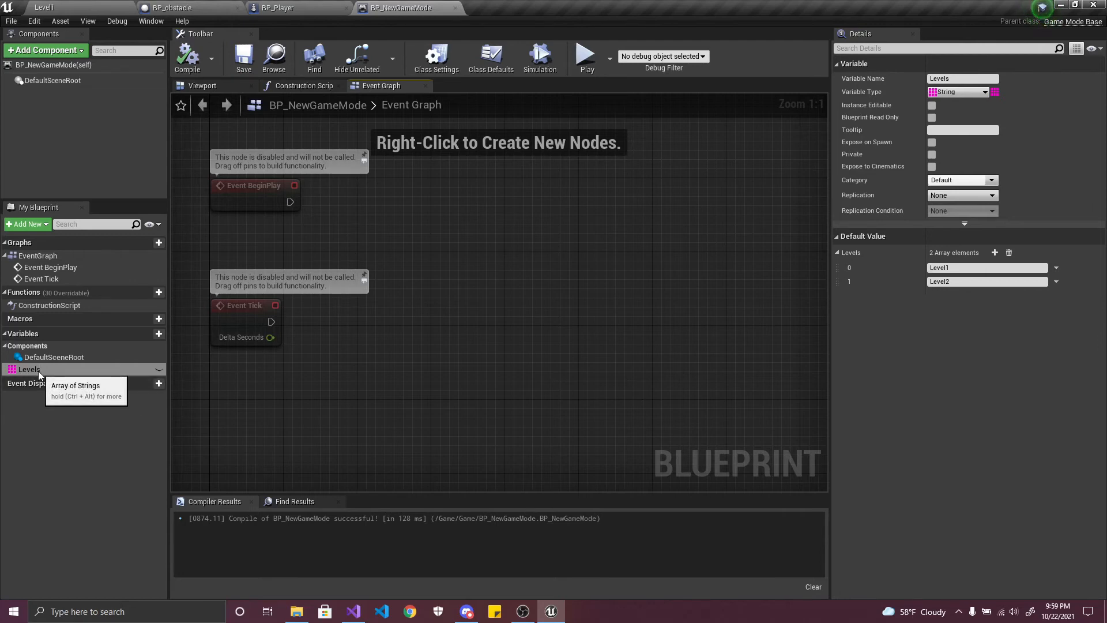
- Open the BP_Finish blueprint from the Game folder for editing
click(113, 13)
click(375, 565)
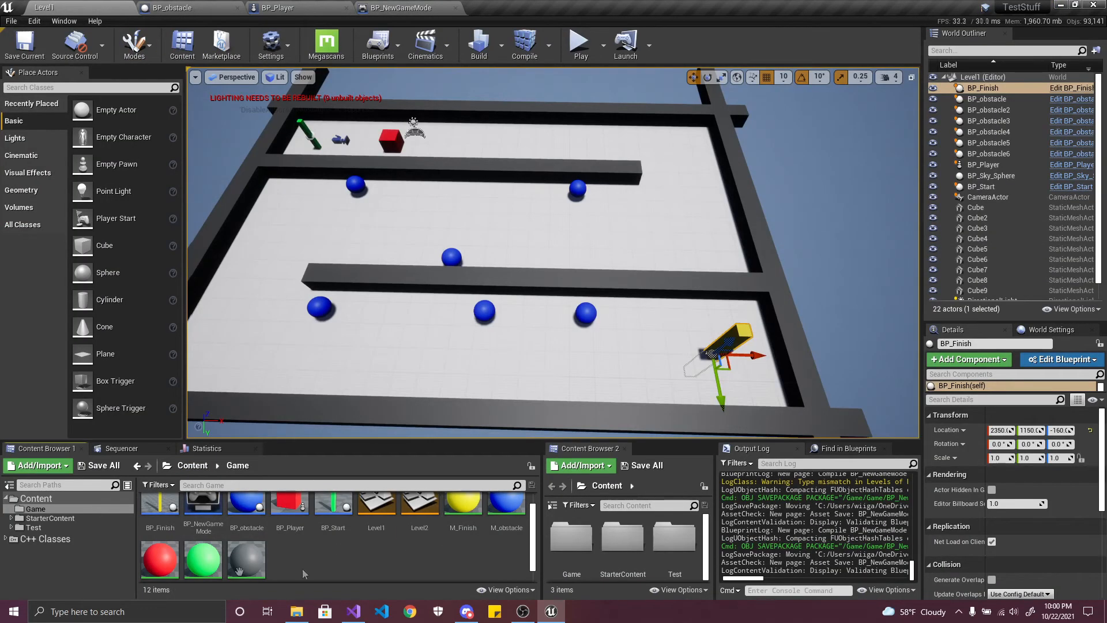
scroll(479, 571, down, 1)
scroll(346, 548, up, 2)
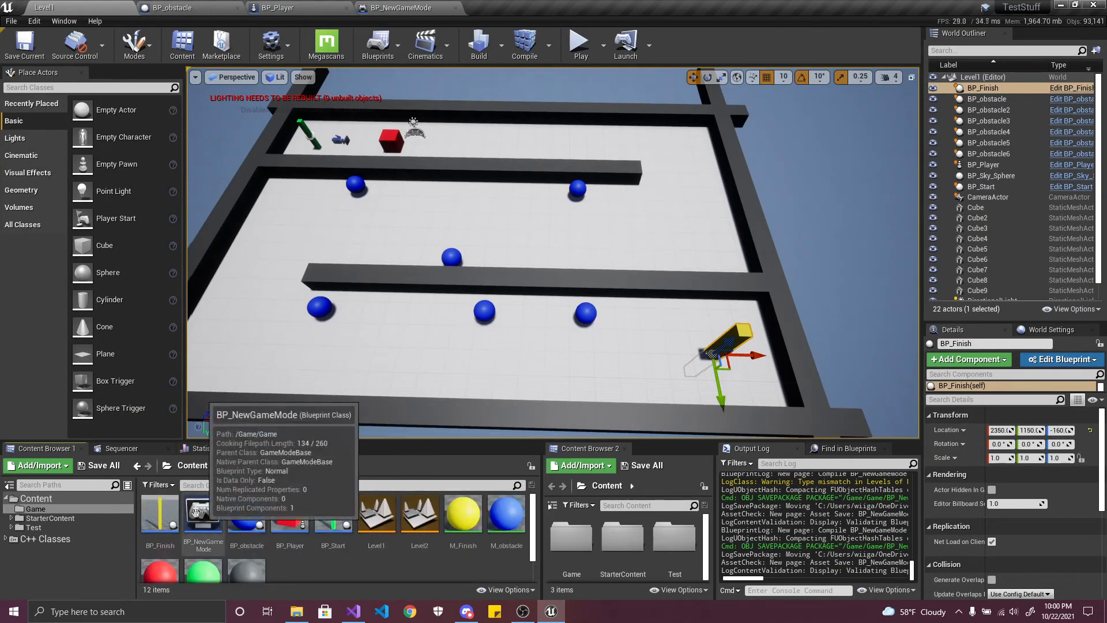
double_click(163, 512)
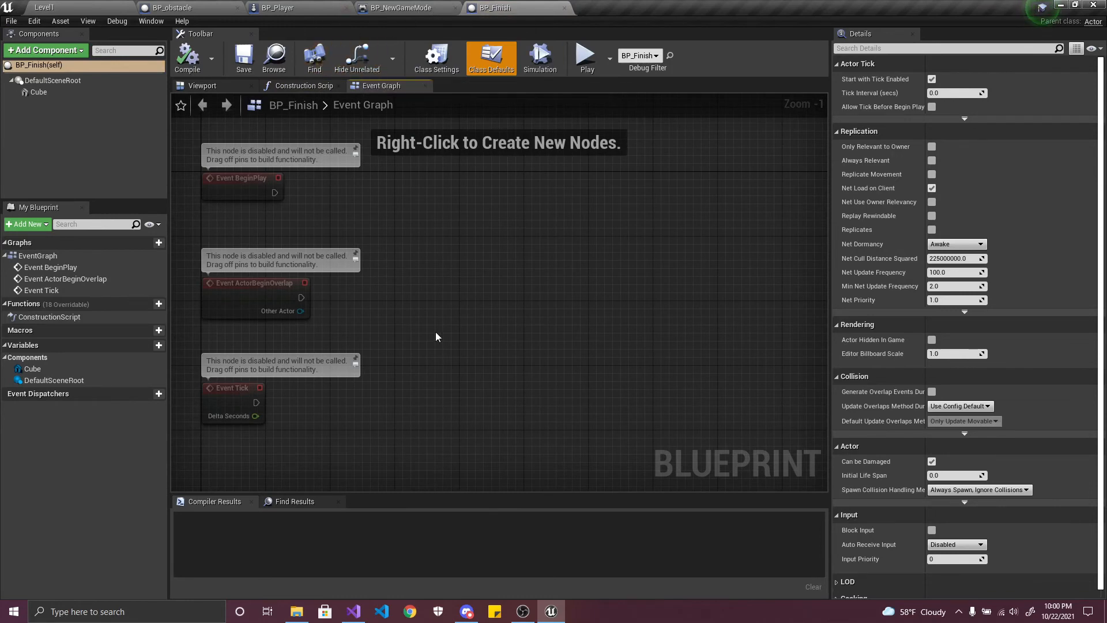
- Set the Default Pawn Class of BP_NewGameMode to None in its class defaults and compile the blueprint
click(430, 12)
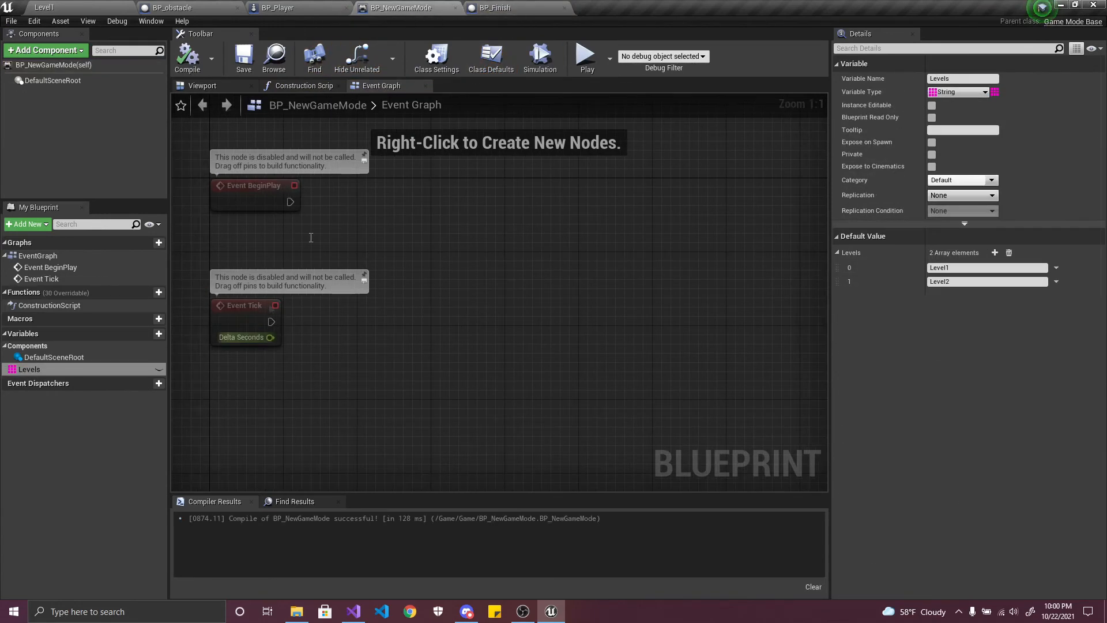
click(31, 372)
click(59, 440)
click(45, 375)
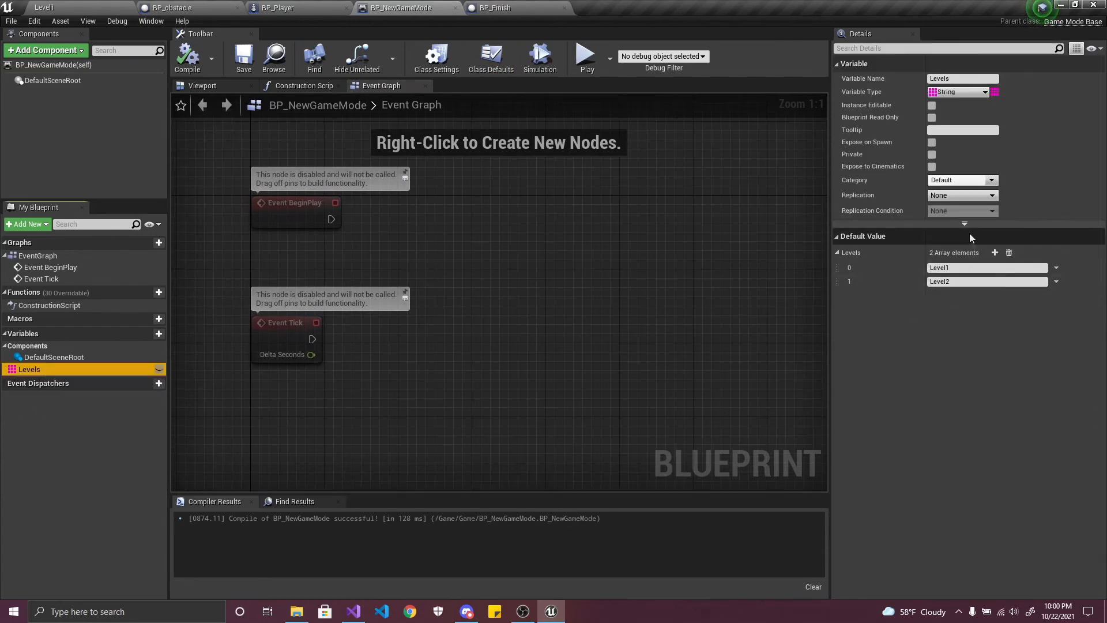
click(71, 67)
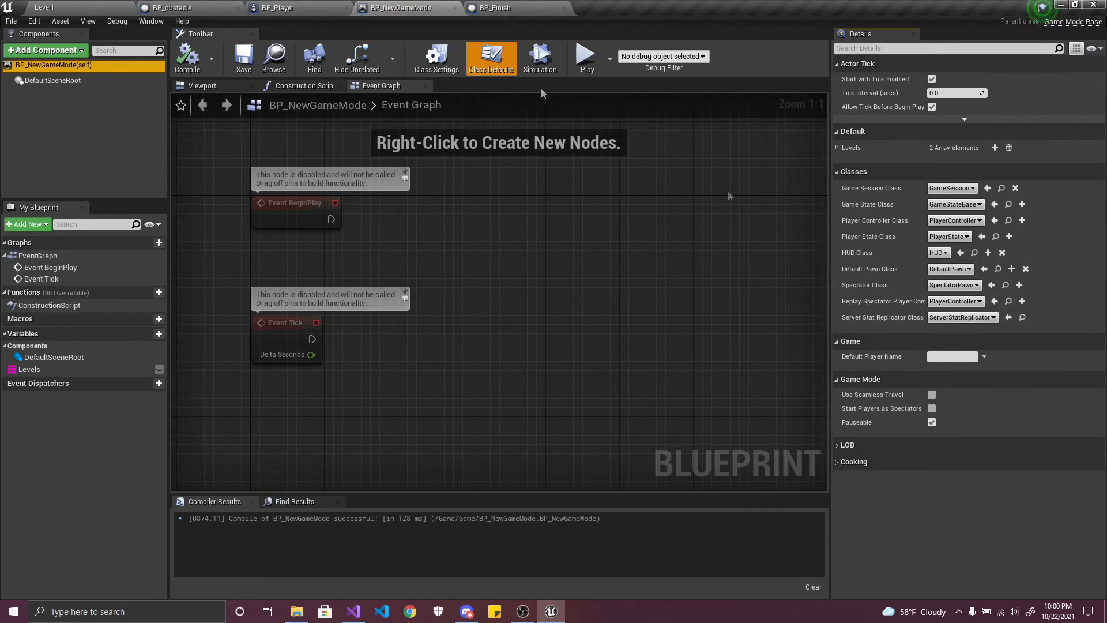
click(948, 269)
click(963, 294)
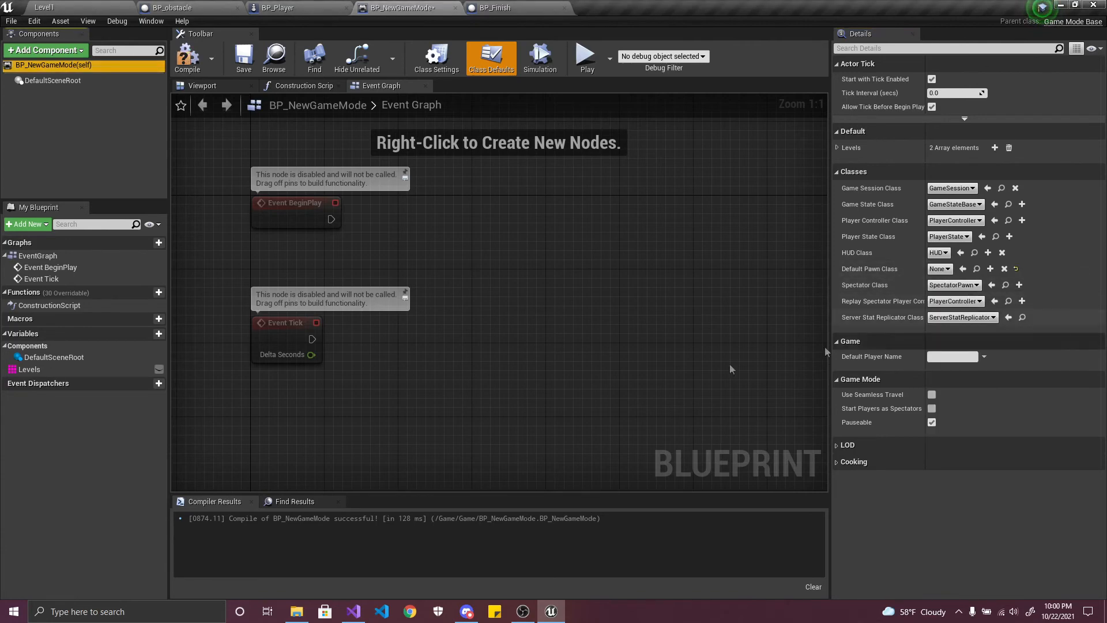
click(203, 58)
- Look over the BP_Player actor in Level1, then clear the selection
click(81, 10)
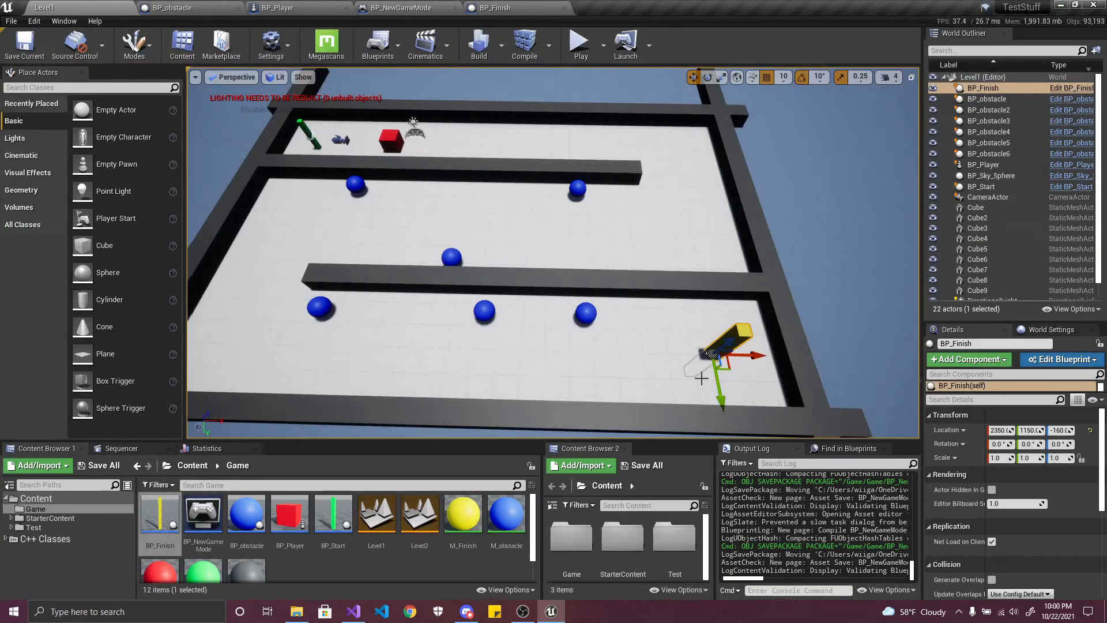
click(390, 139)
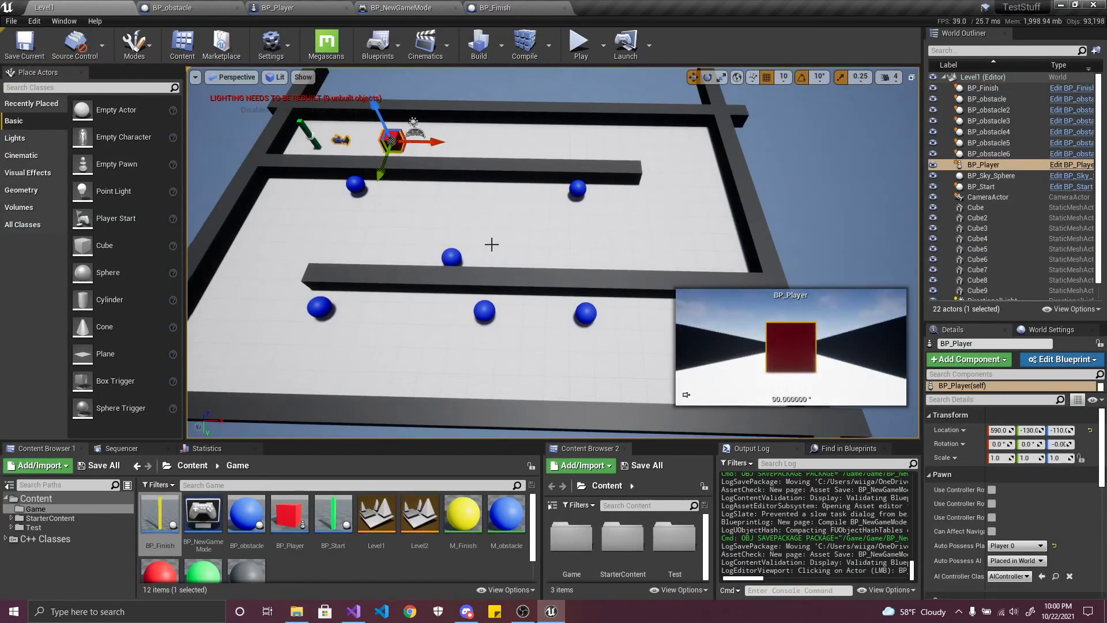
mouse_move(492, 218)
right_down()
mouse_move(461, 222)
mouse_move(496, 217)
right_up()
key(Escape)
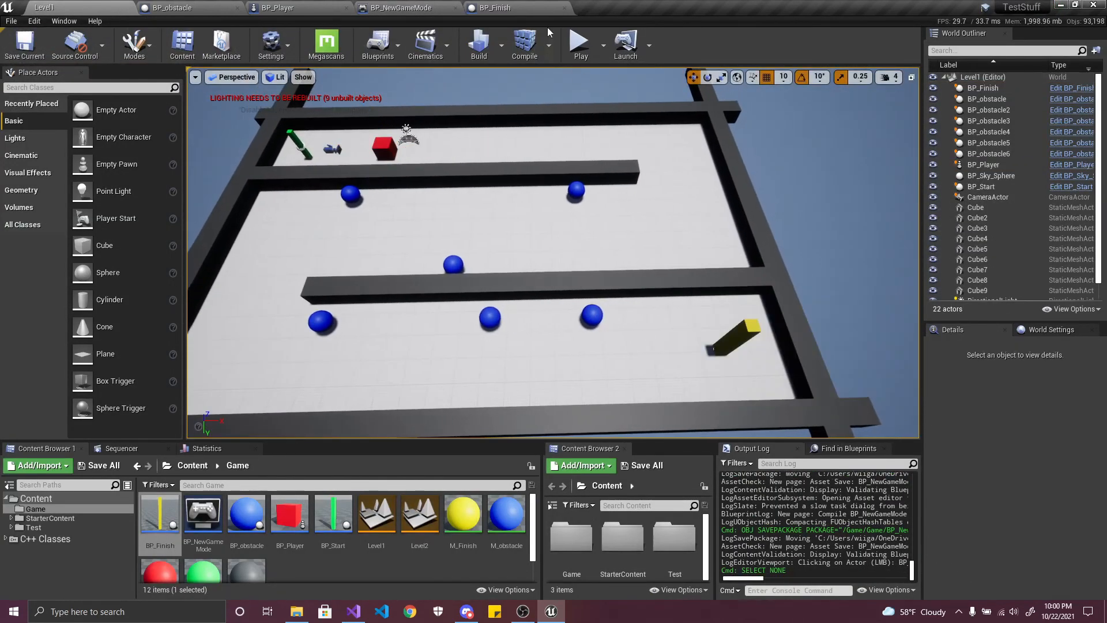
- In BP_Finish's Event Graph, move the Event ActorBeginOverlap node below Event Tick
click(531, 7)
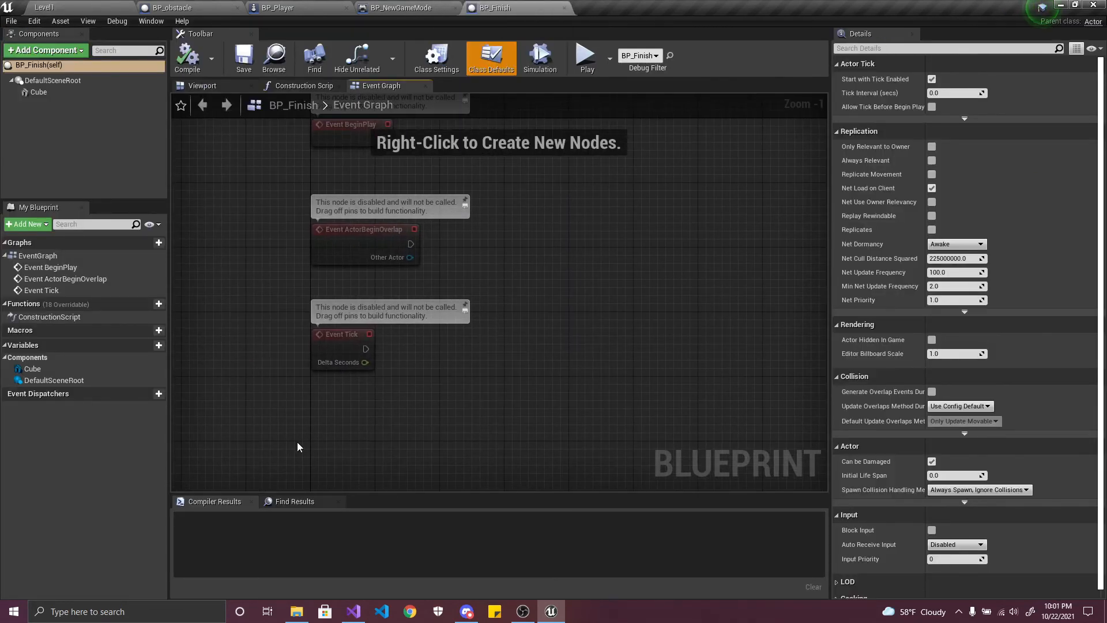
right_click(363, 428)
right_drag(337, 418, 314, 364)
drag(385, 177, 382, 382)
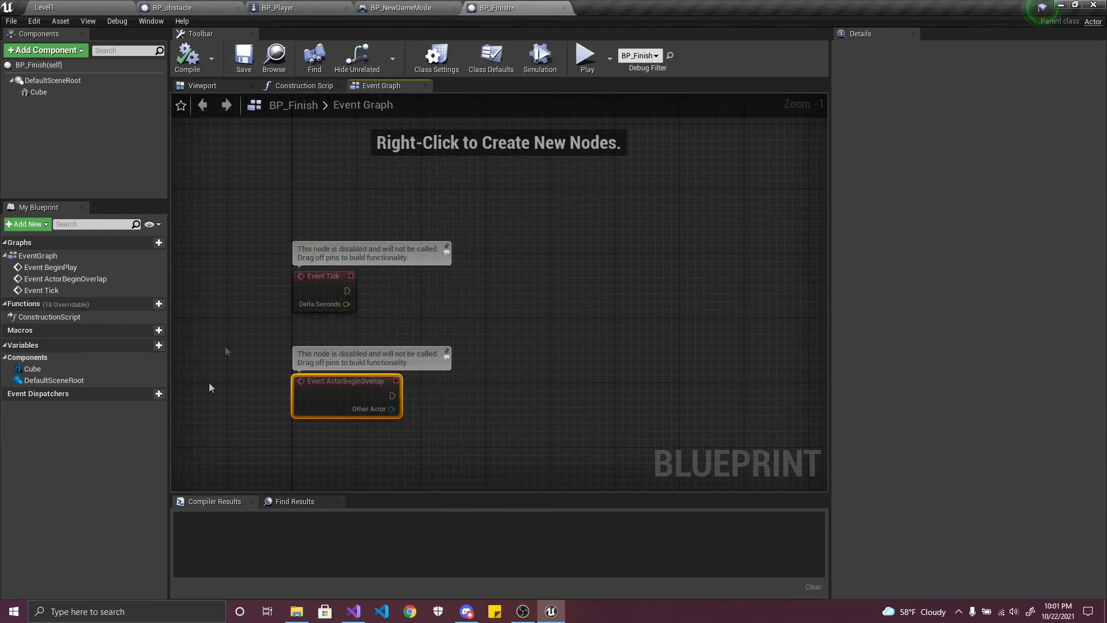
- Add an Equal (==) comparison node fed by the Other Actor output of Event ActorBeginOverlap
right_drag(330, 333, 289, 241)
drag(351, 317, 380, 369)
text(get)
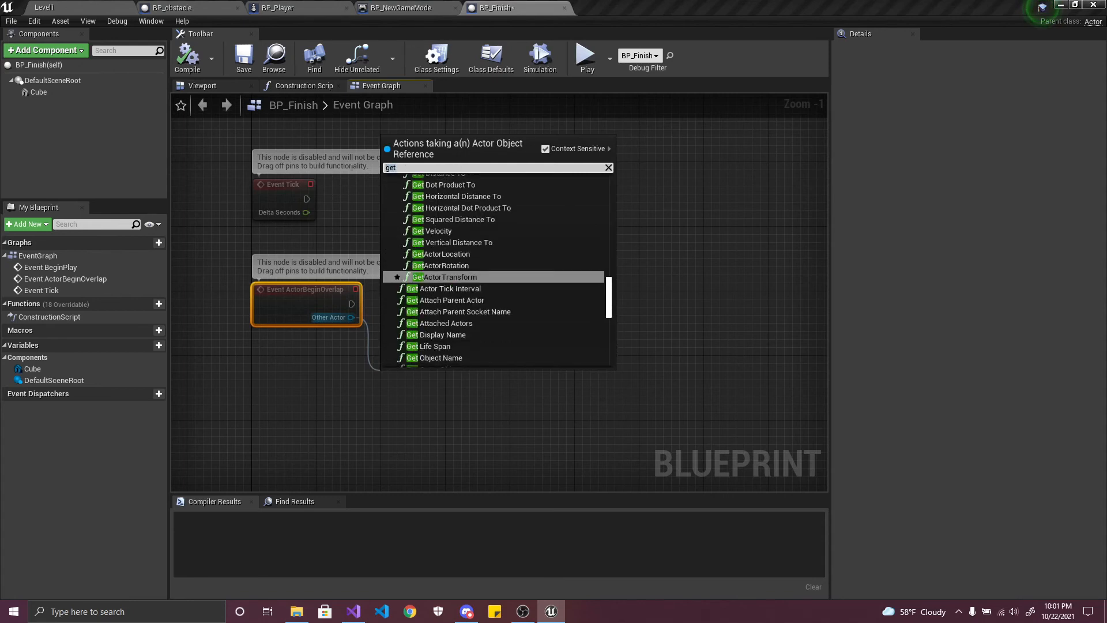
text(==)
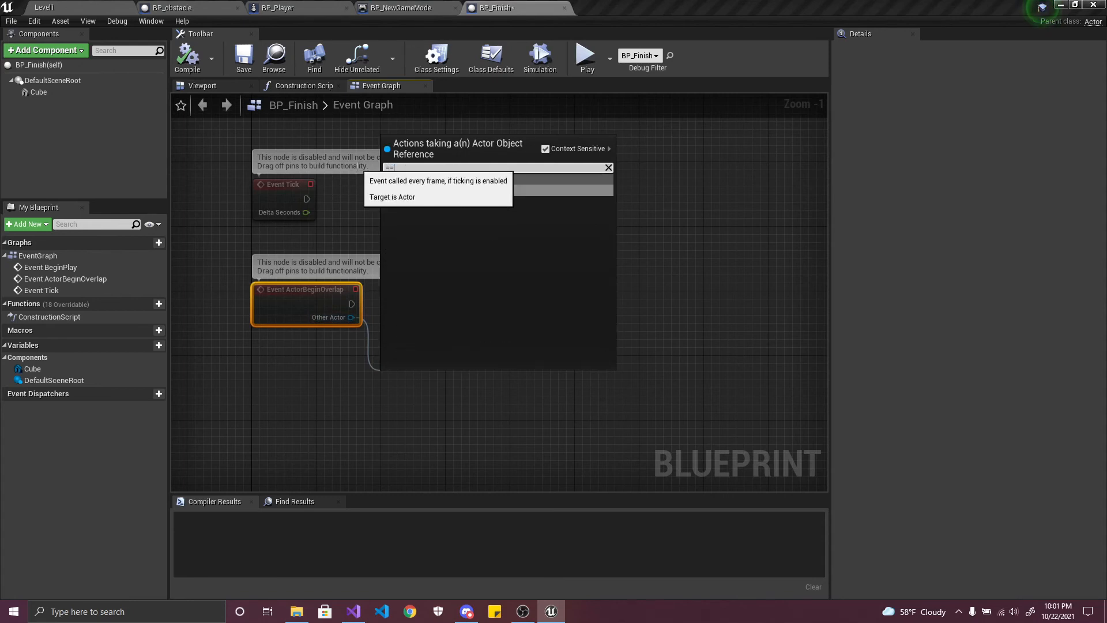
key(Return)
- Feed the second input of the == node from a Get Player Pawn node placed below Event ActorBeginOverlap
drag(402, 314, 369, 334)
text(player)
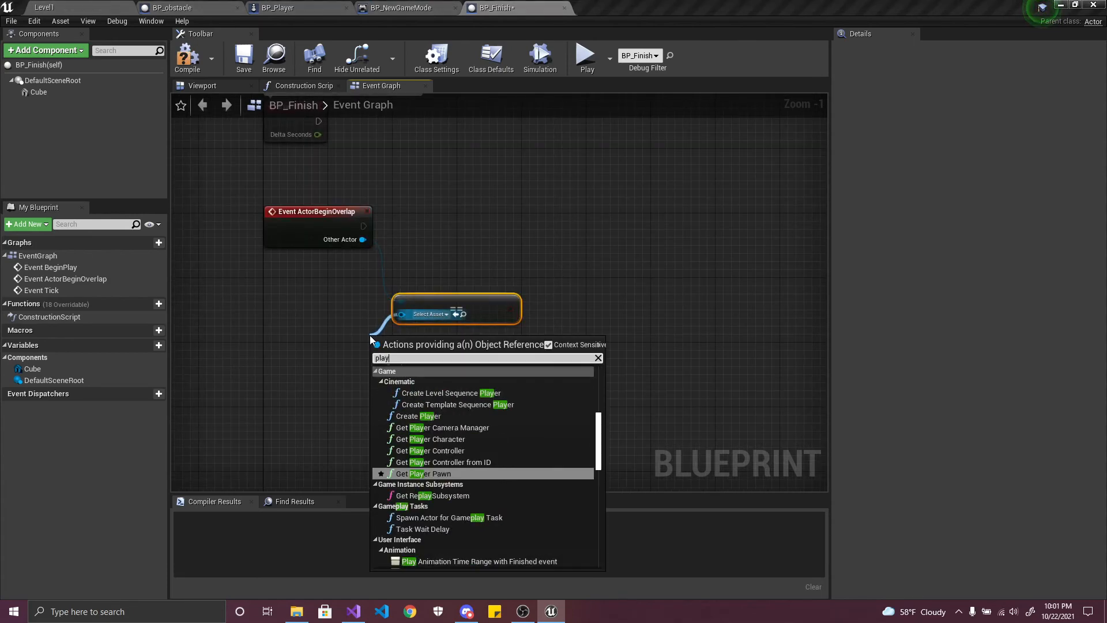
click(417, 472)
drag(399, 359, 303, 375)
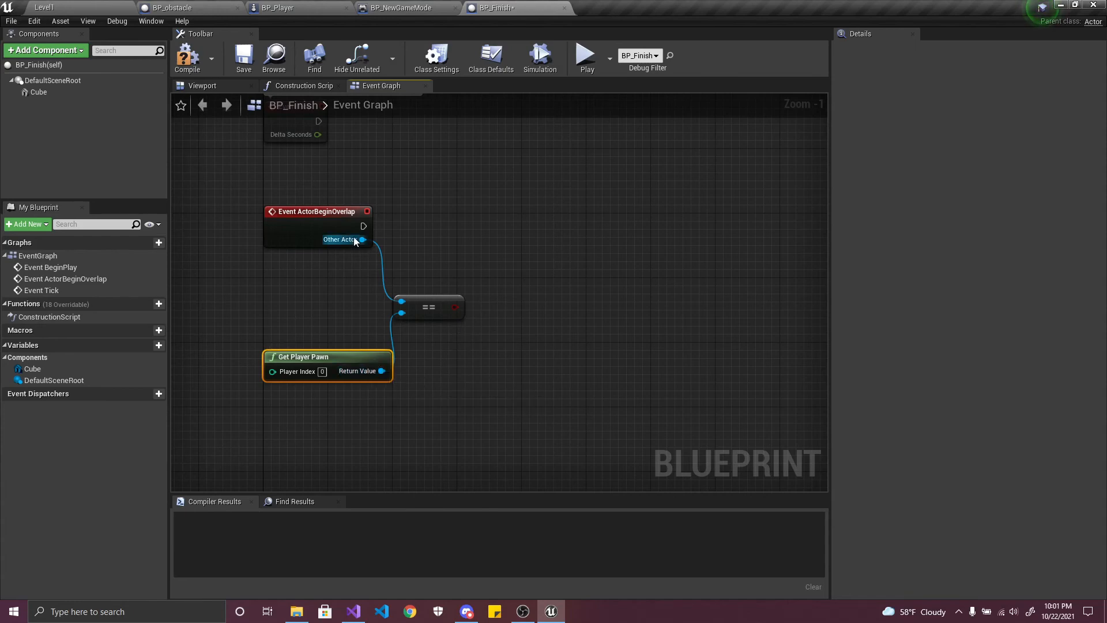
- Add a Branch with the == result as its condition, run it from Event ActorBeginOverlap, and compile and save BP_Finish
drag(450, 308, 479, 240)
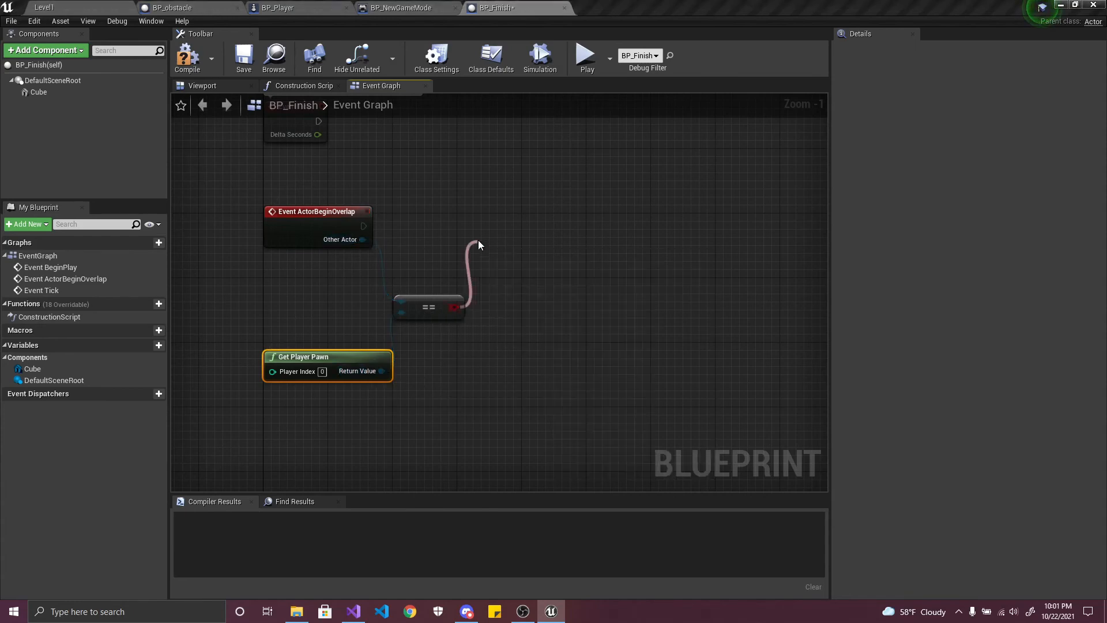
drag(479, 241, 363, 225)
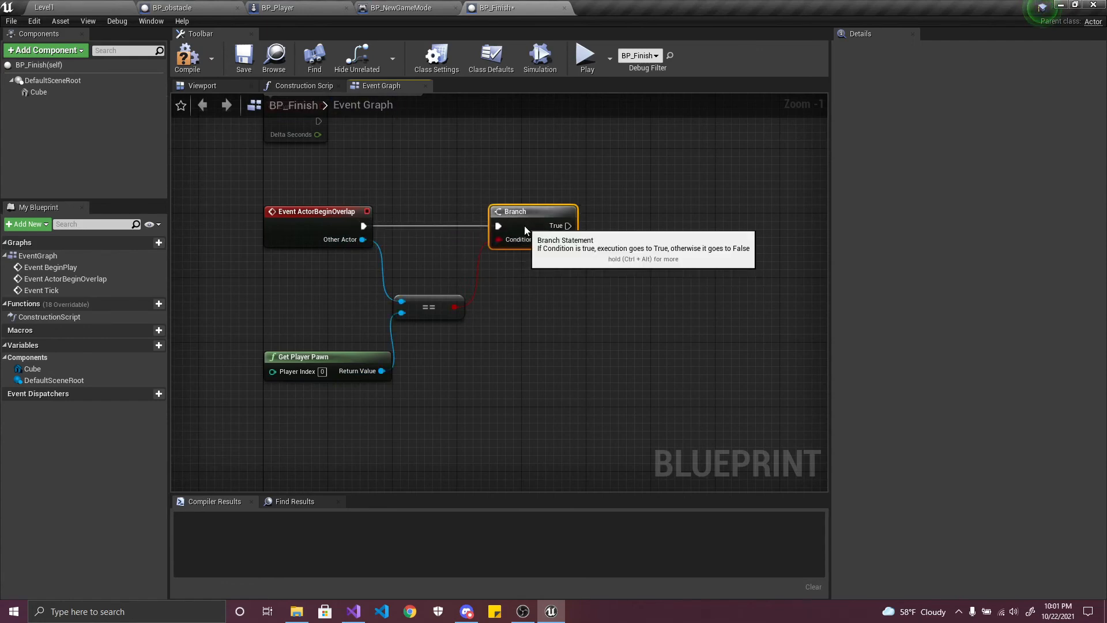
click(187, 58)
click(243, 57)
- Add a Get Game Mode node below and beyond the Branch node, and compile BP_Finish
right_drag(633, 252, 513, 250)
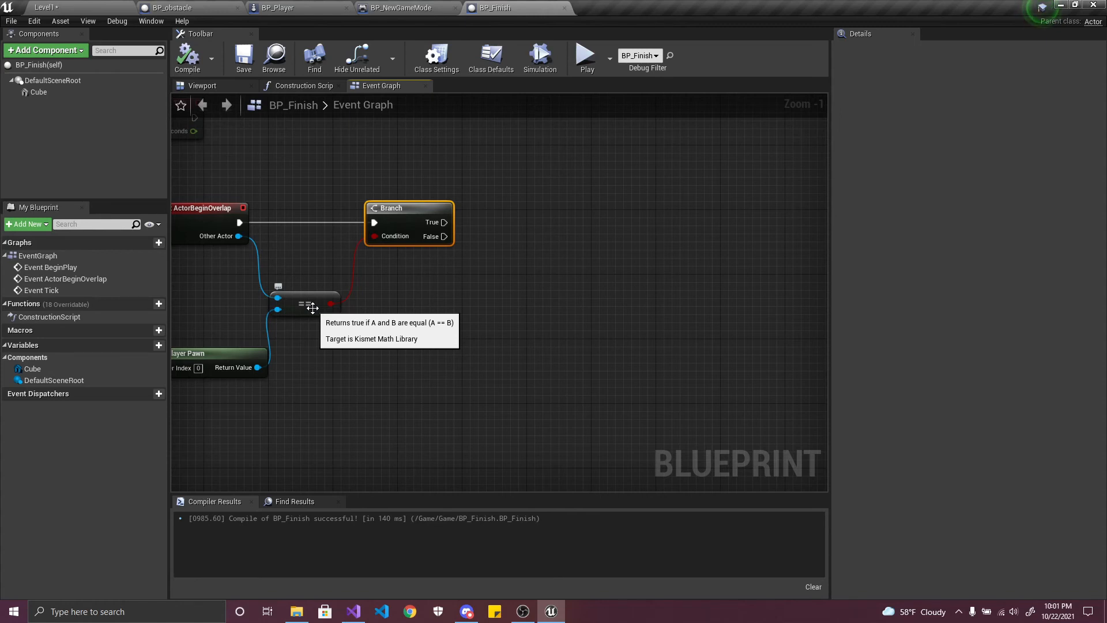
right_click(468, 301)
text(get game)
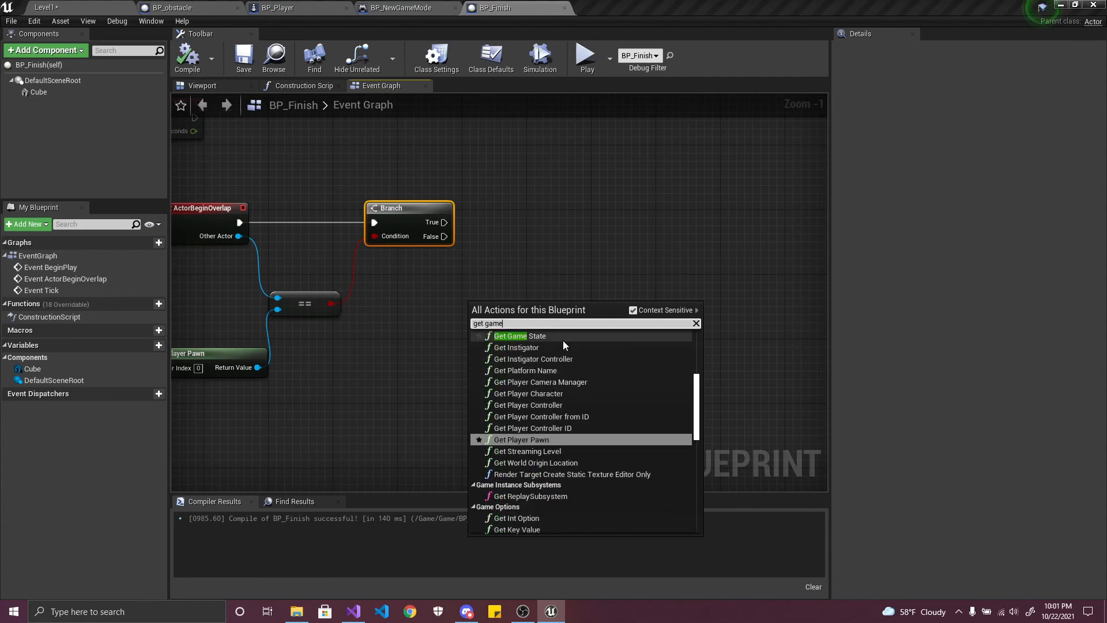
scroll(562, 343, up, 2)
click(553, 363)
drag(541, 320, 561, 267)
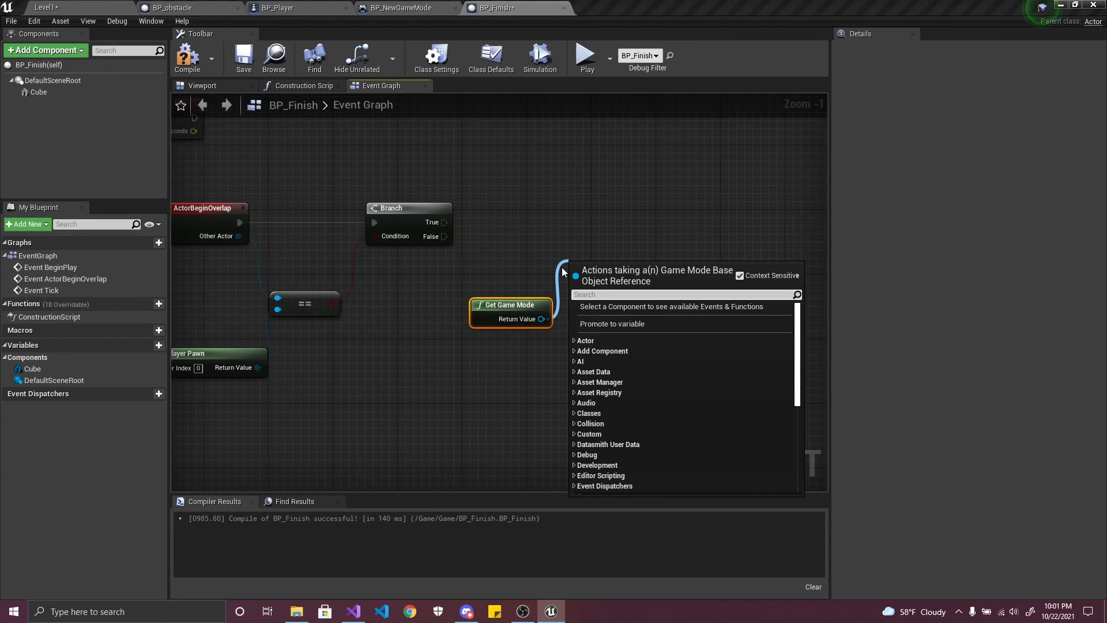
click(517, 266)
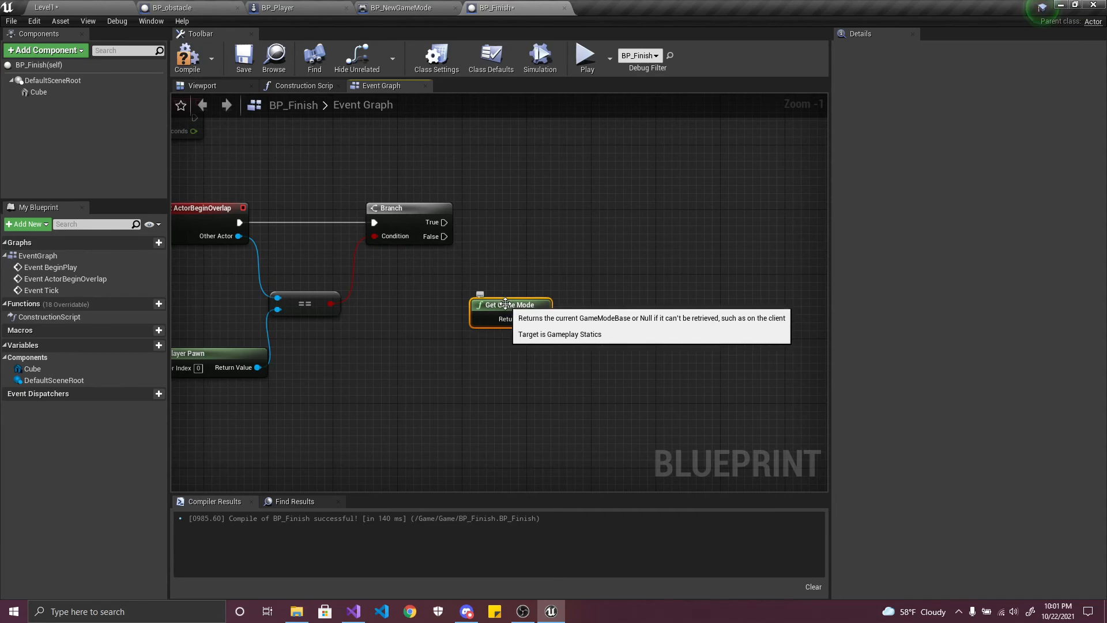
click(438, 8)
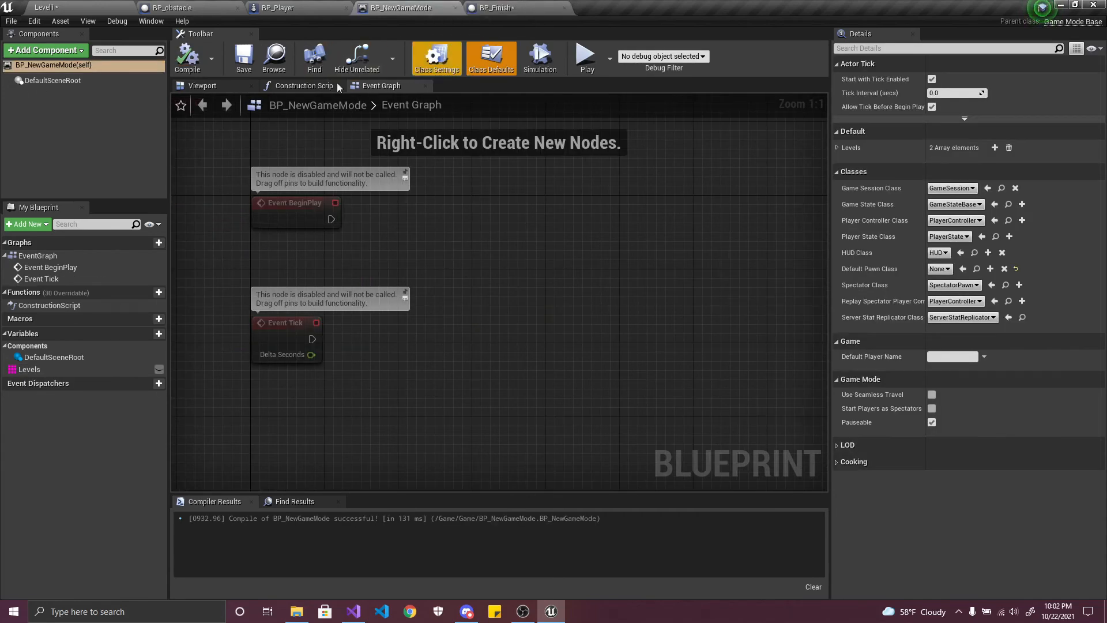
click(489, 8)
click(189, 57)
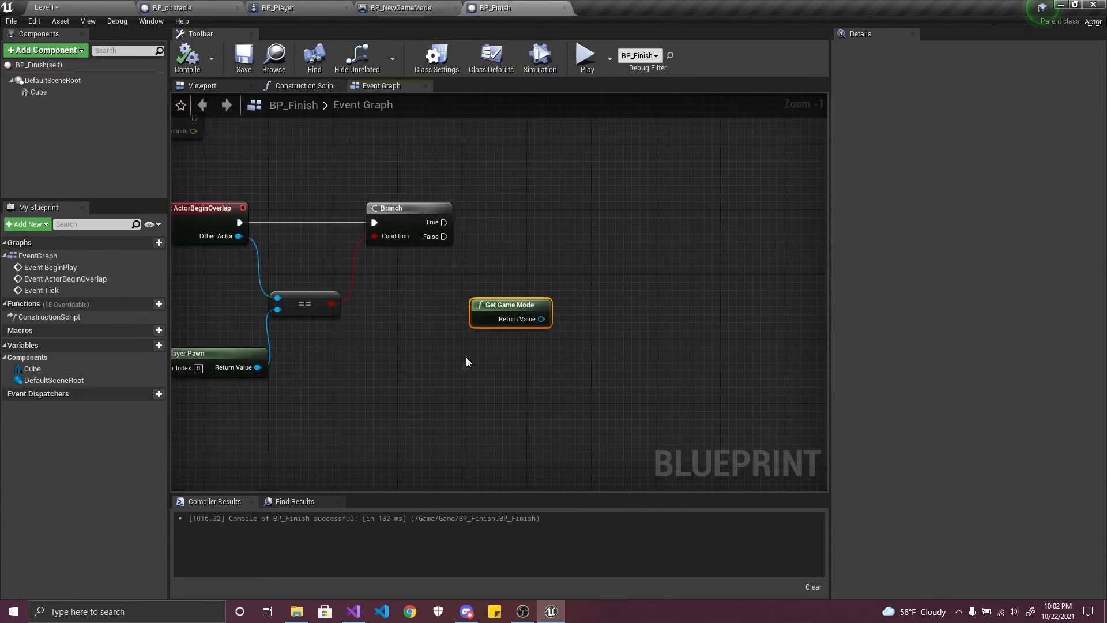
- Add a Cast To BP_NewGameMode node that takes the Get Game Mode return value as its object
click(439, 9)
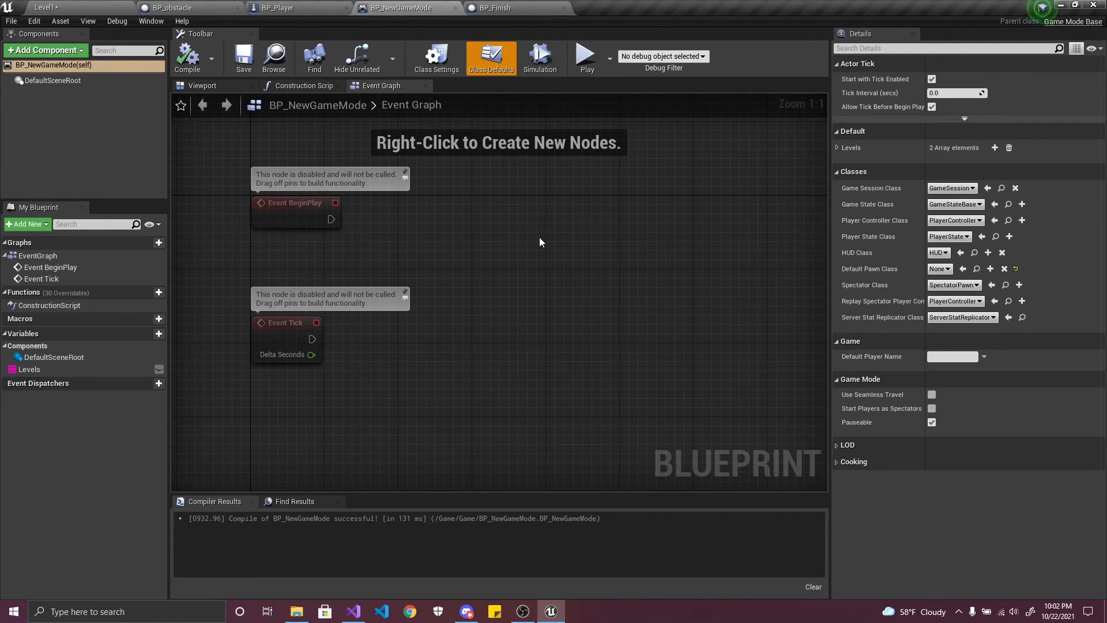
click(541, 8)
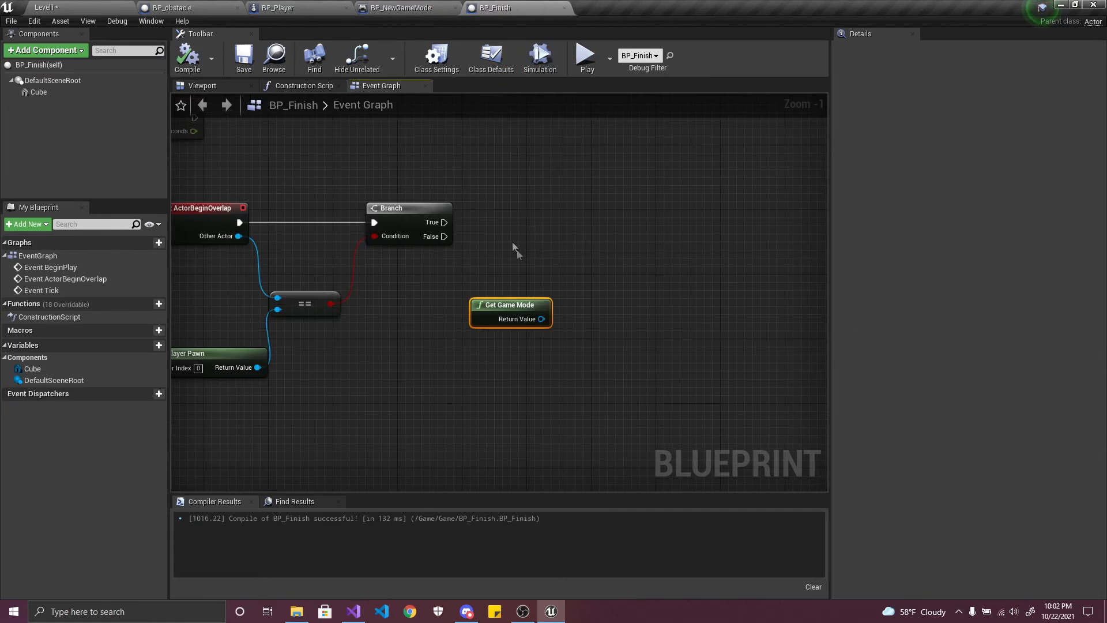
drag(541, 319, 572, 254)
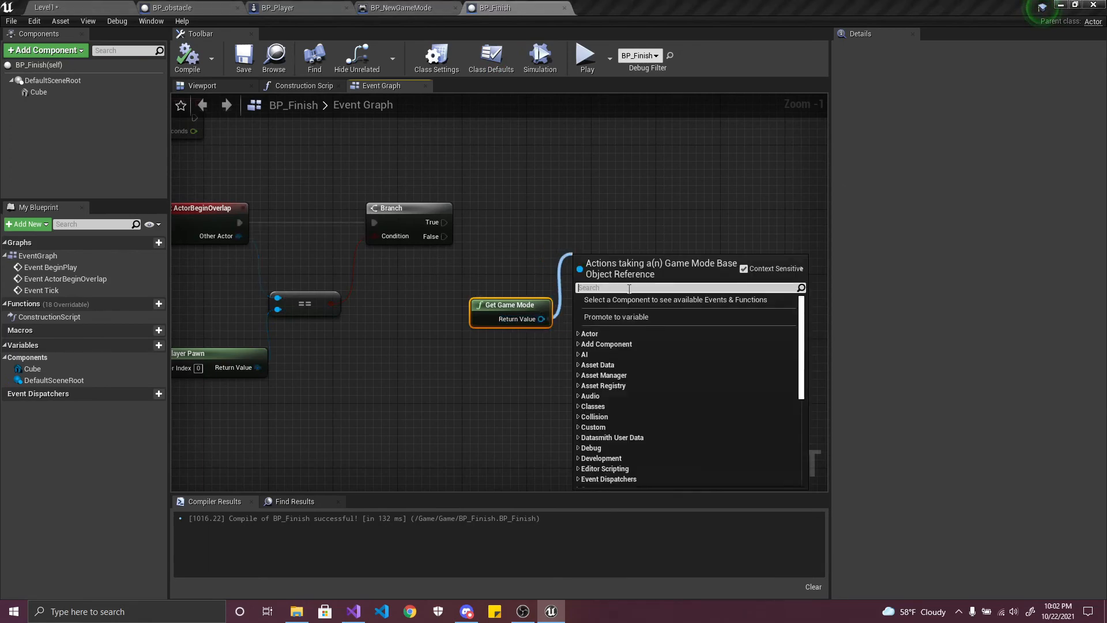
text(cast)
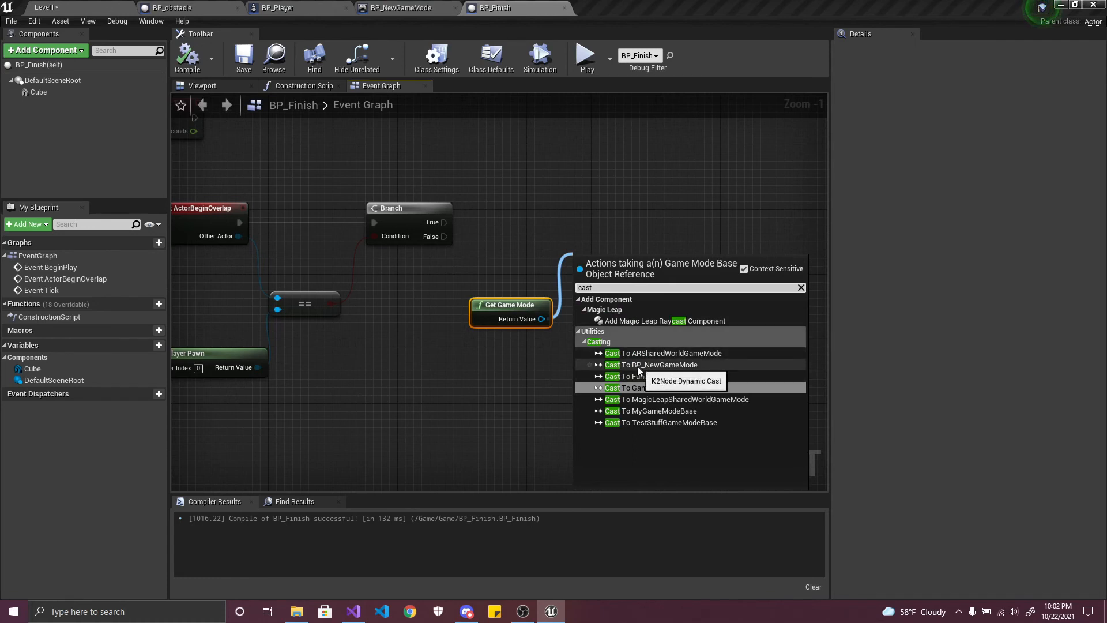
click(658, 365)
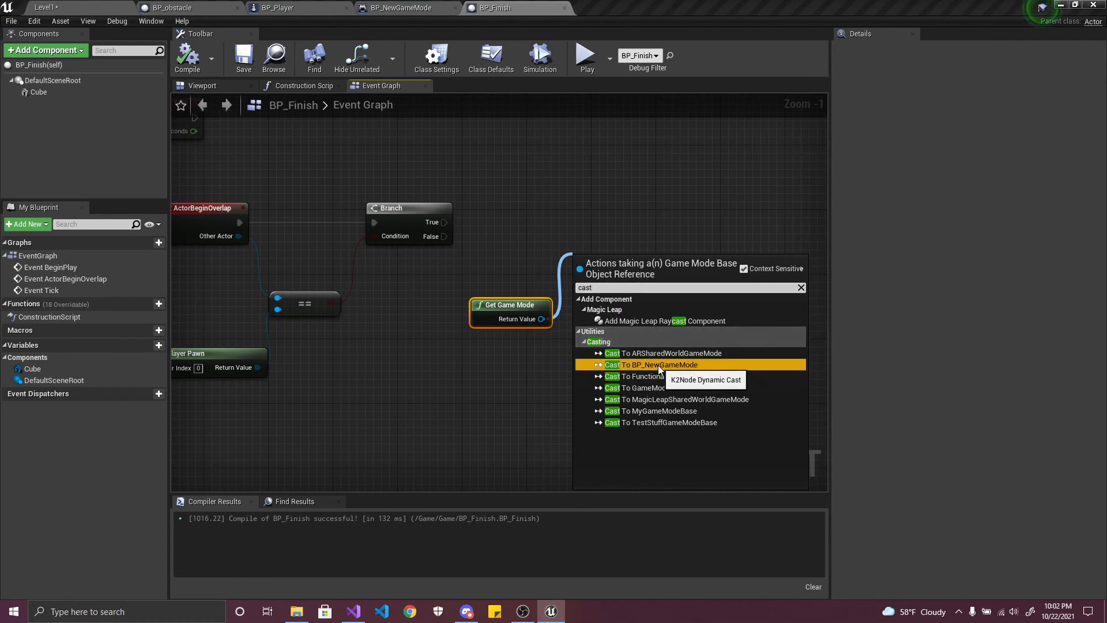
- Run the cast from the Branch's True output, align it in line with the Branch, and compile BP_Finish
drag(584, 285, 541, 319)
click(521, 305)
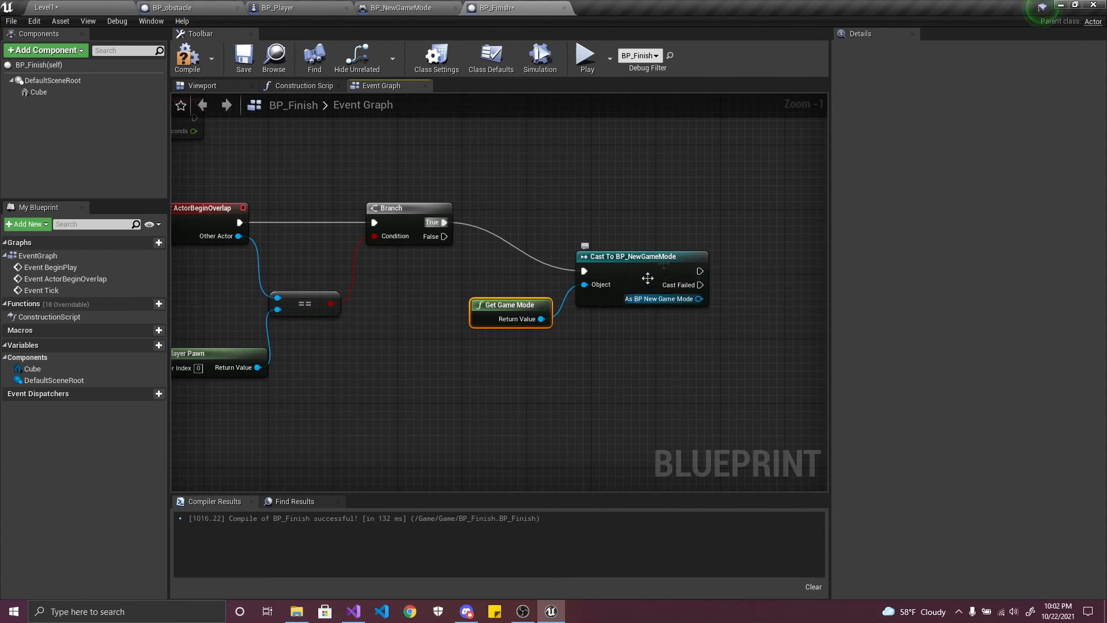
drag(641, 275, 625, 236)
click(398, 8)
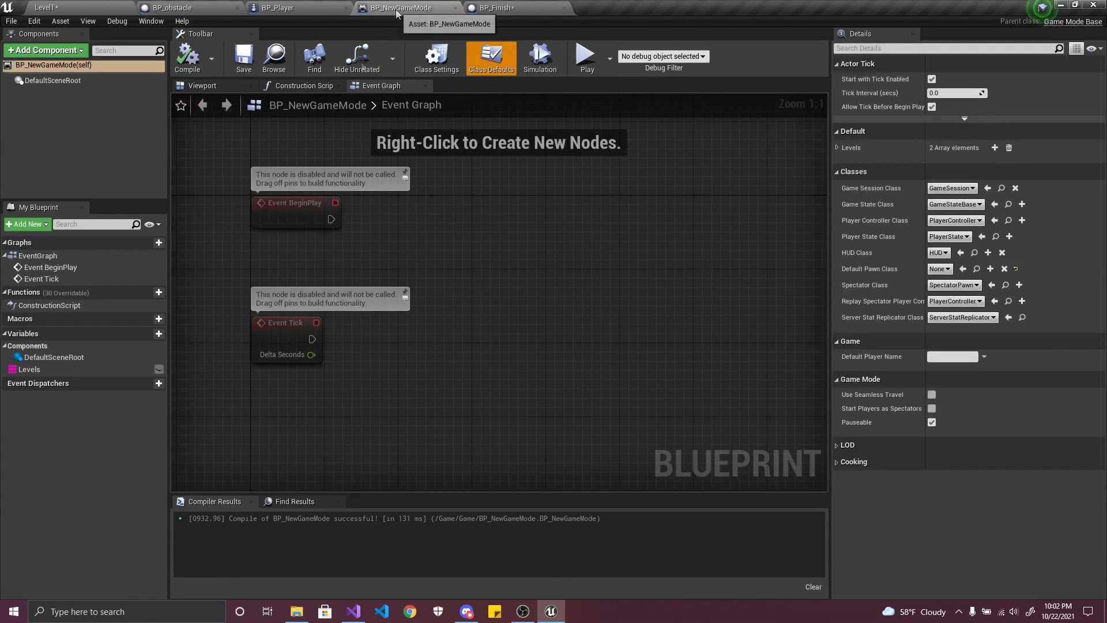
click(490, 8)
click(188, 60)
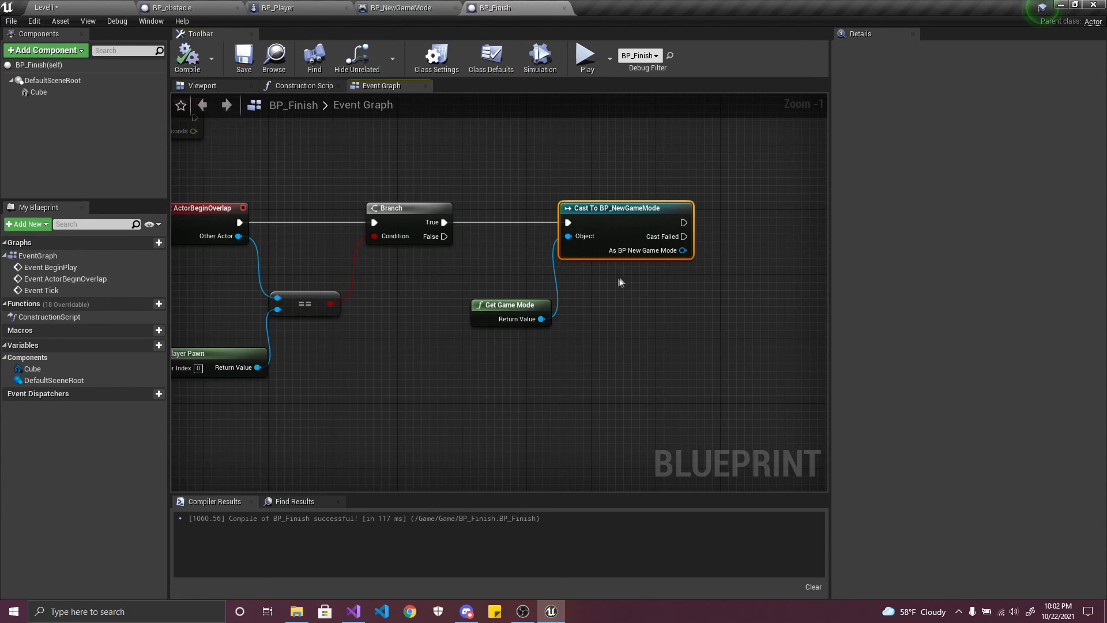
- Get the Levels array from the cast's As BP New Game Mode output and place the node below the cast
right_drag(681, 319, 519, 344)
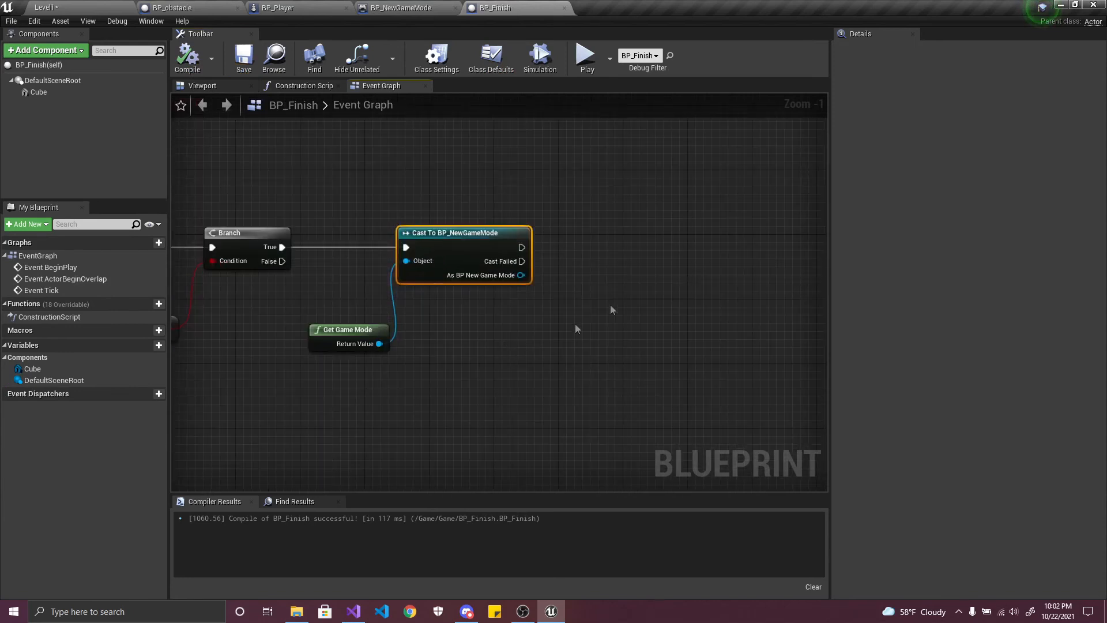
drag(516, 279, 588, 364)
text(level)
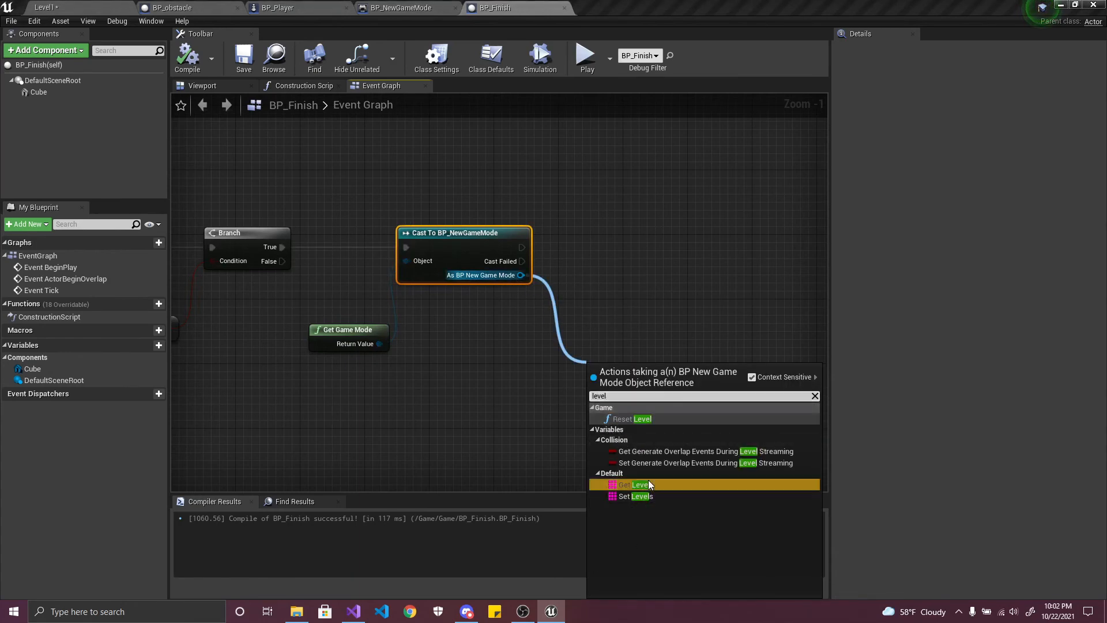
click(637, 484)
drag(669, 375, 579, 364)
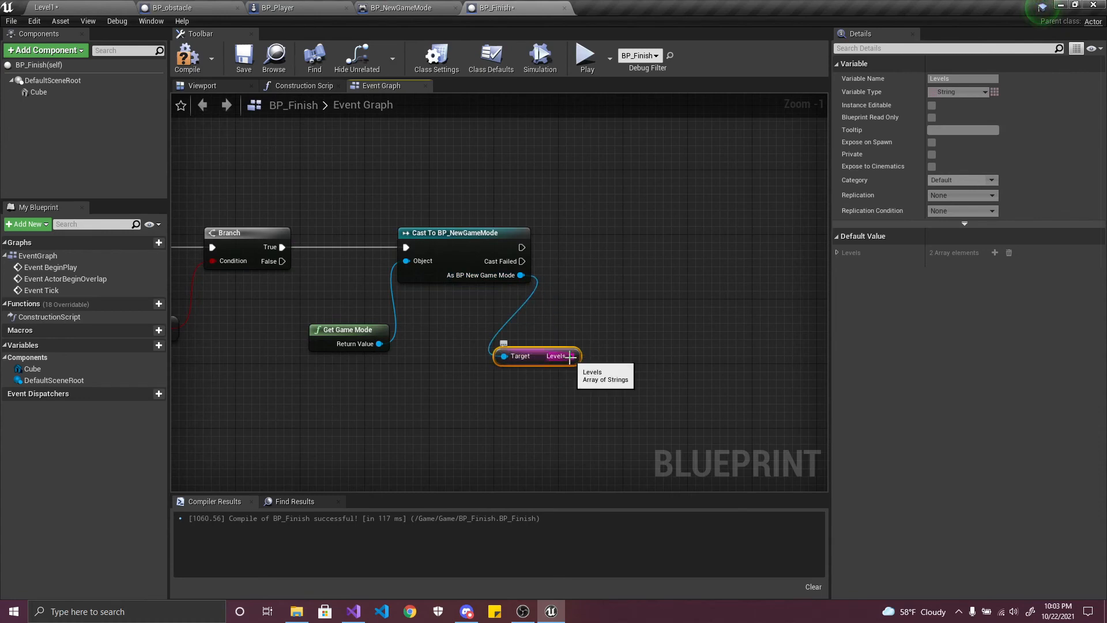
- Add a Find Item node fed by the Levels array, place it above and beyond the Levels node, and compile and save BP_Finish
click(190, 68)
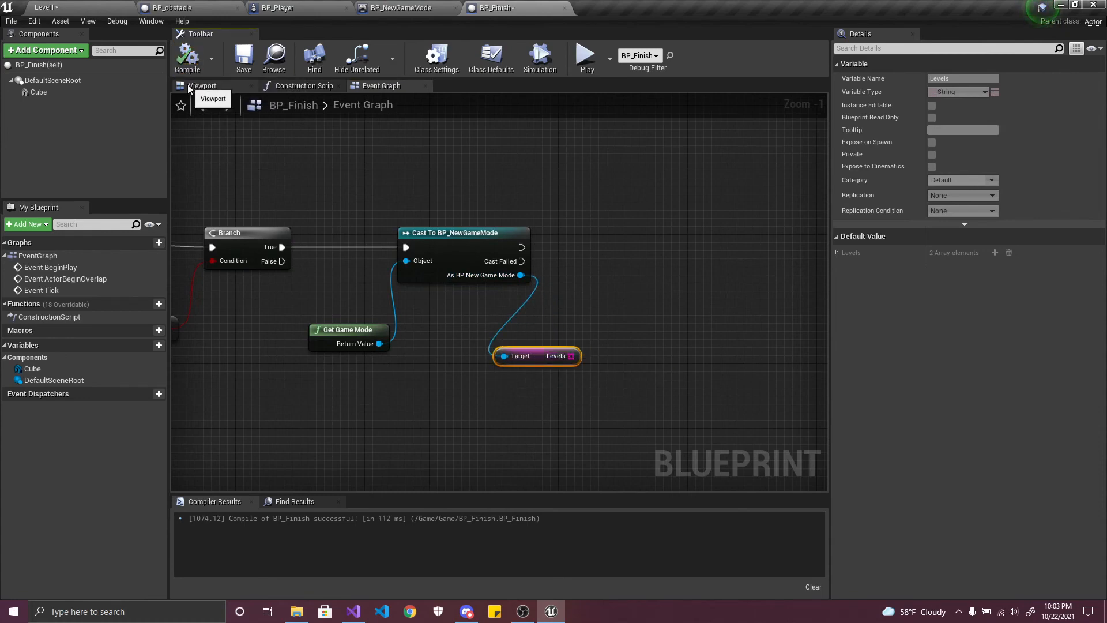
click(244, 56)
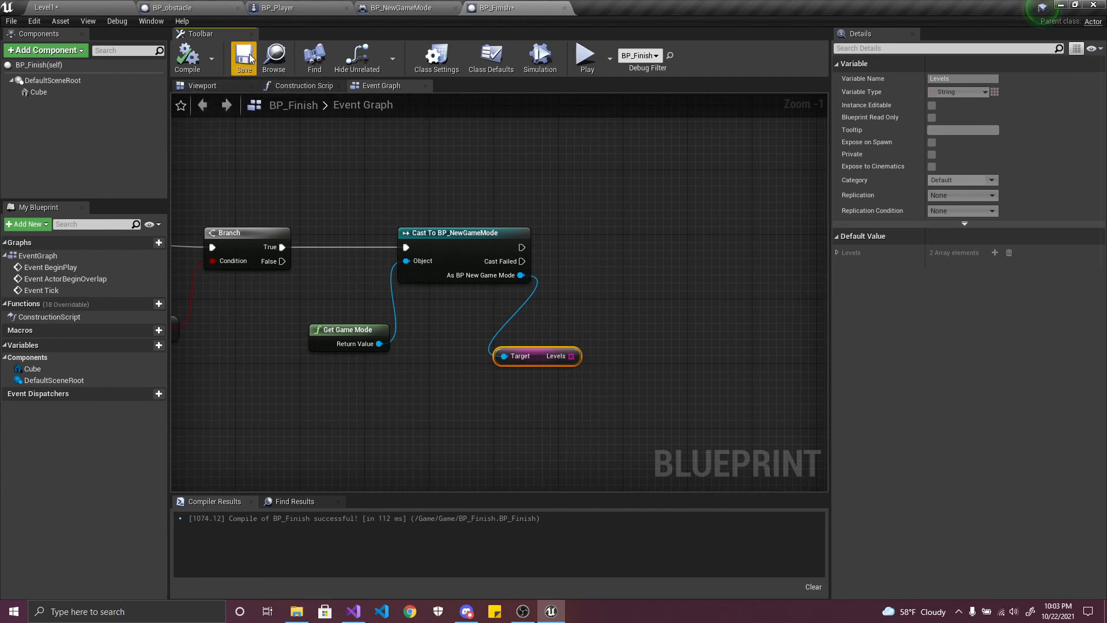
right_drag(708, 337, 595, 310)
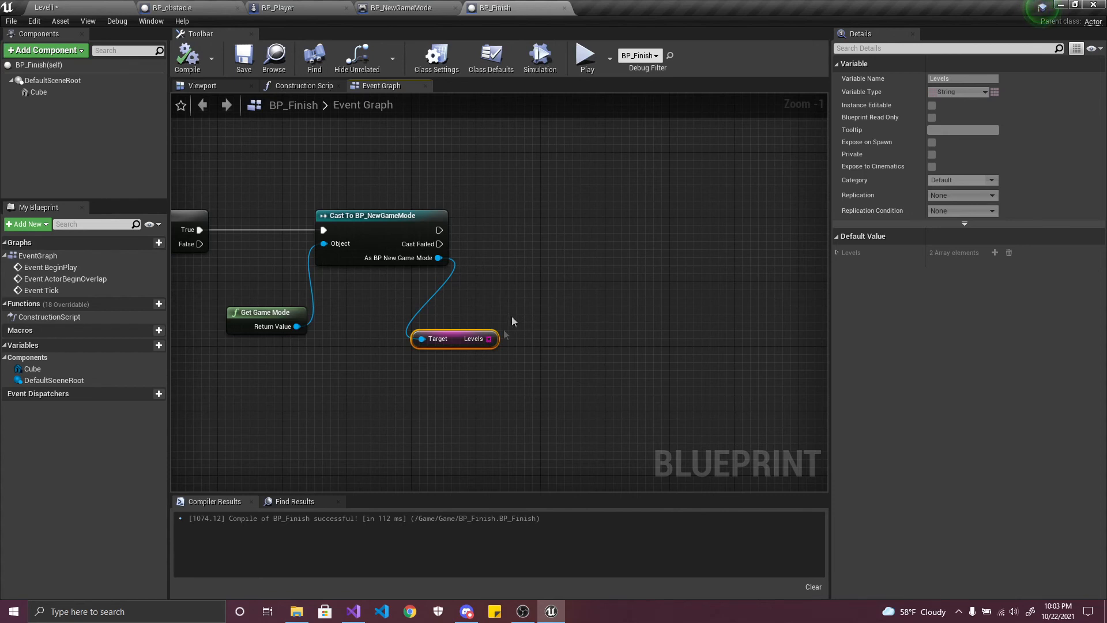
drag(489, 338, 514, 298)
text(find)
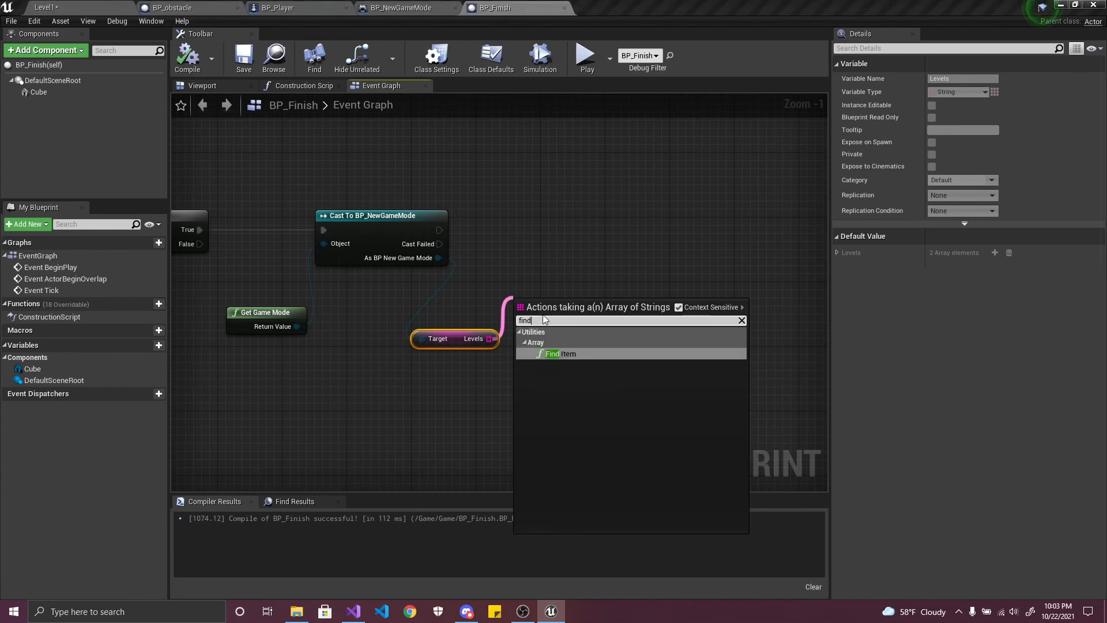
click(571, 355)
drag(588, 316, 629, 271)
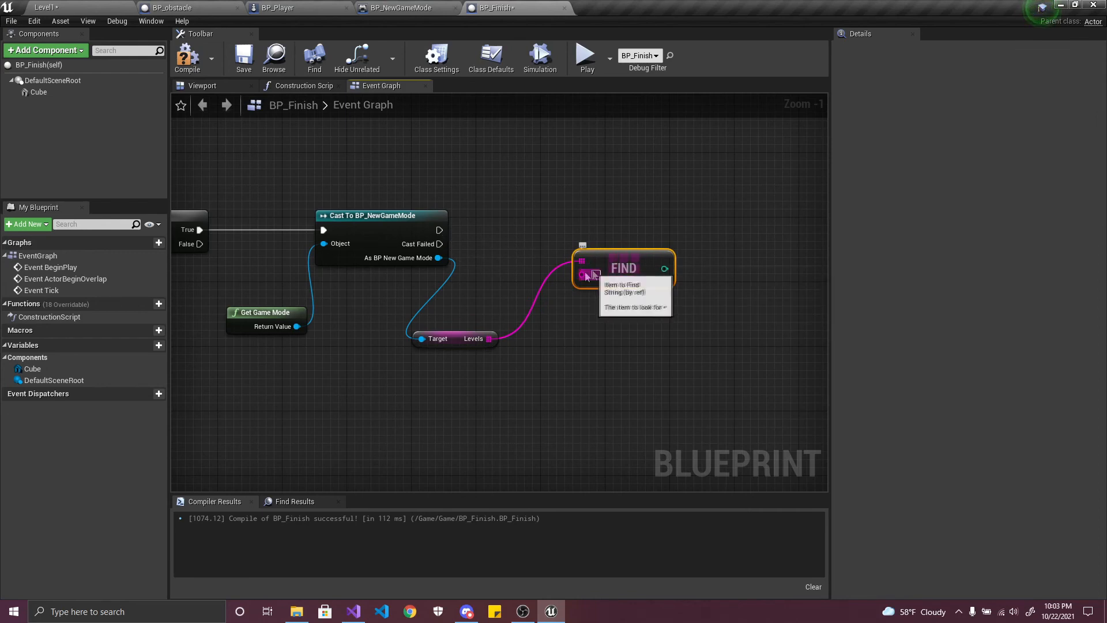
click(188, 57)
click(244, 57)
- Add a Get Current Level Name node run from the cast, connect its Return Value as the Find node's item, and place Find beneath it
drag(439, 229, 466, 233)
text(find)
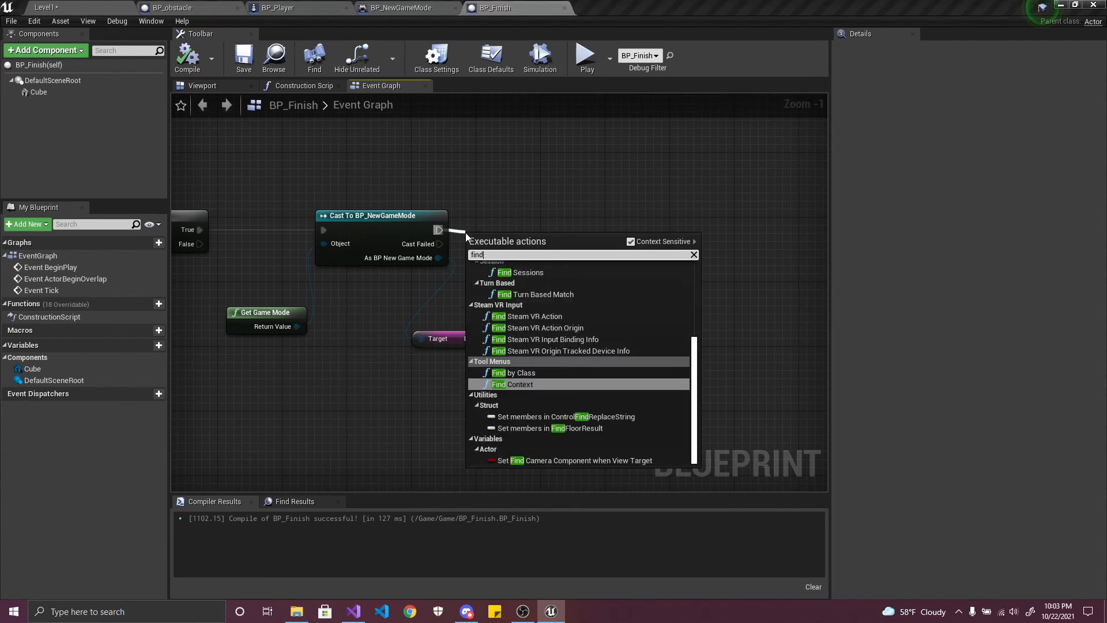
key(BackSpace)
key(BackSpace)
key(BackSpace)
key(BackSpace)
text(ge)
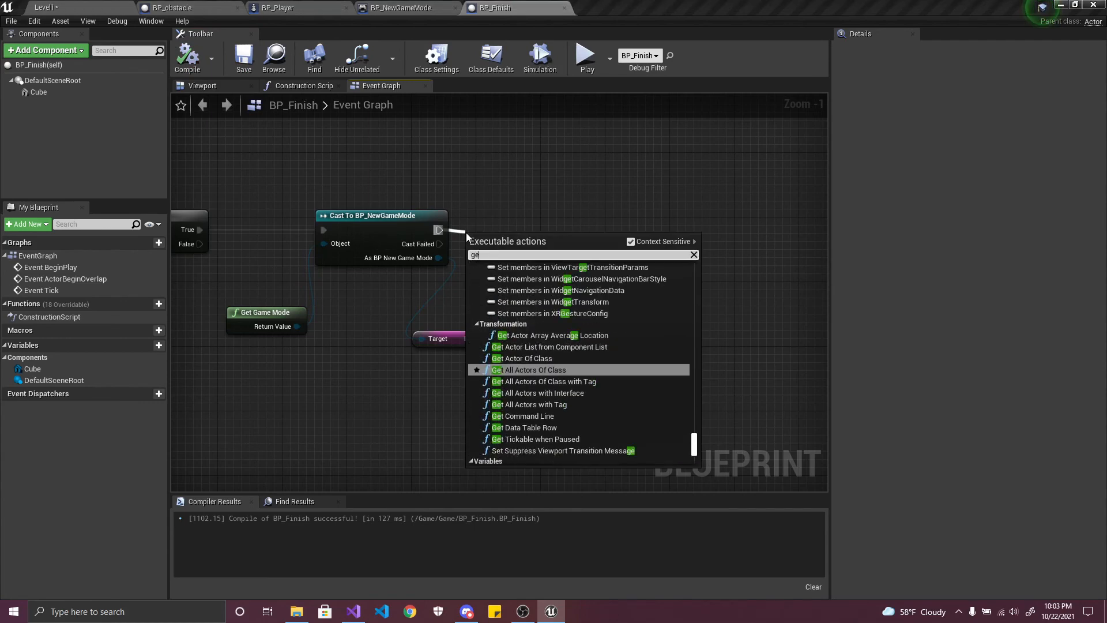
text(t level)
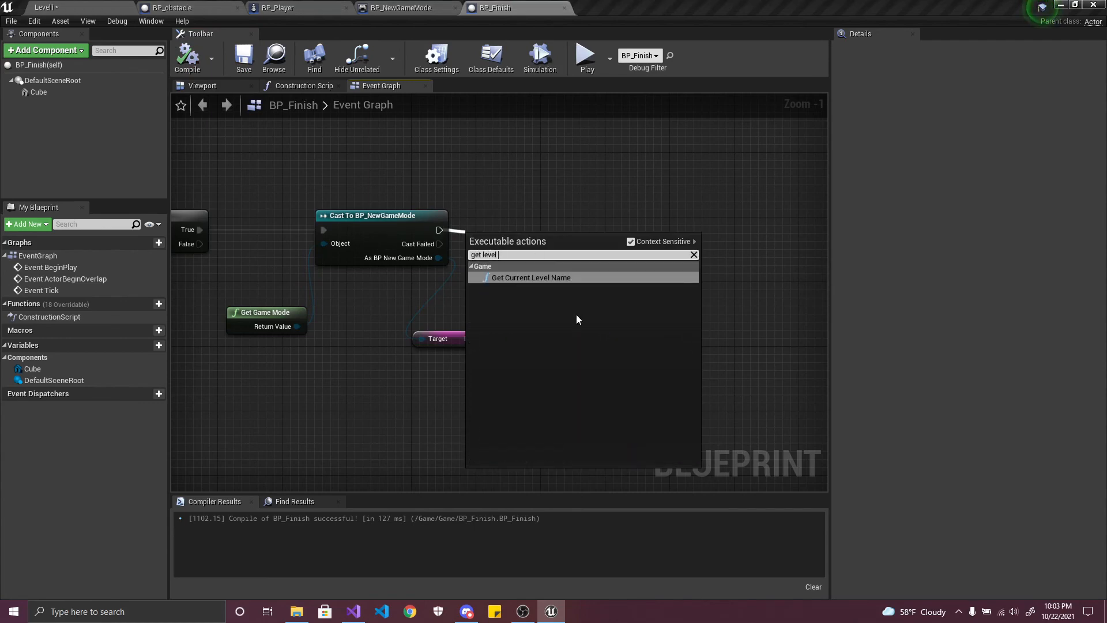
click(531, 277)
drag(640, 256, 662, 253)
drag(572, 255, 619, 310)
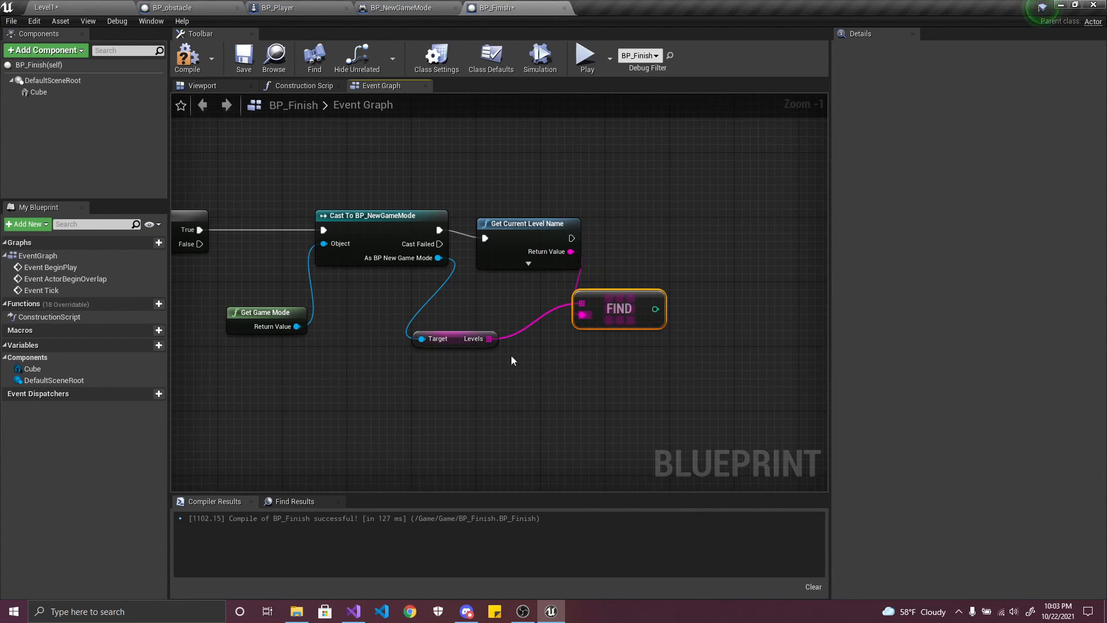
- Add an Increment Int node on the Find result, run it from Get Current Level Name in line with that node, and compile BP_Finish
right_drag(652, 390, 567, 396)
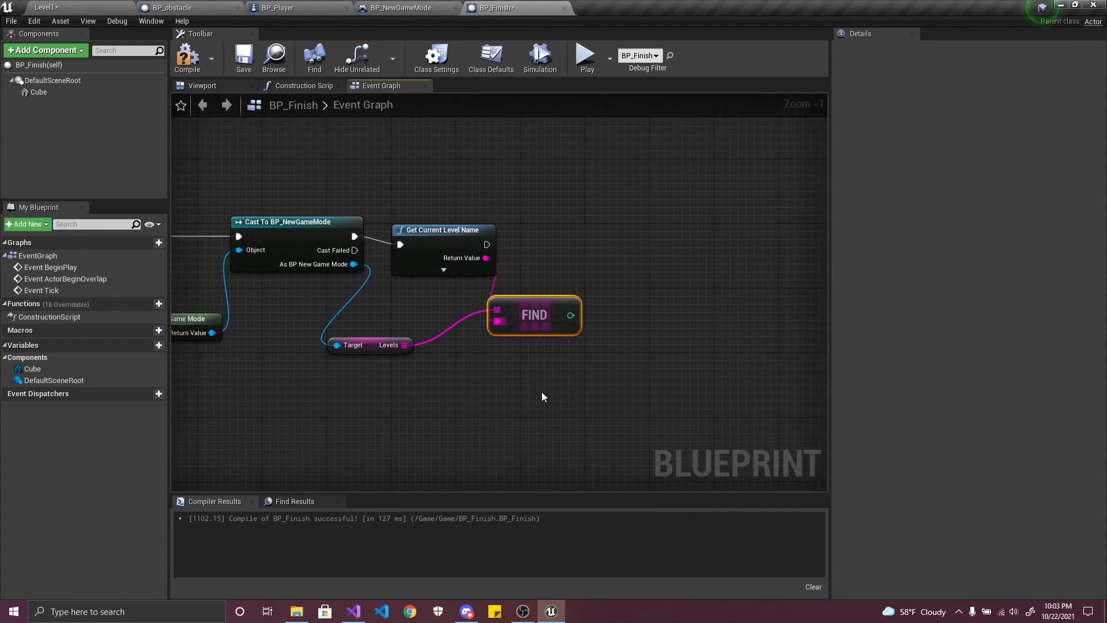
drag(570, 316, 597, 251)
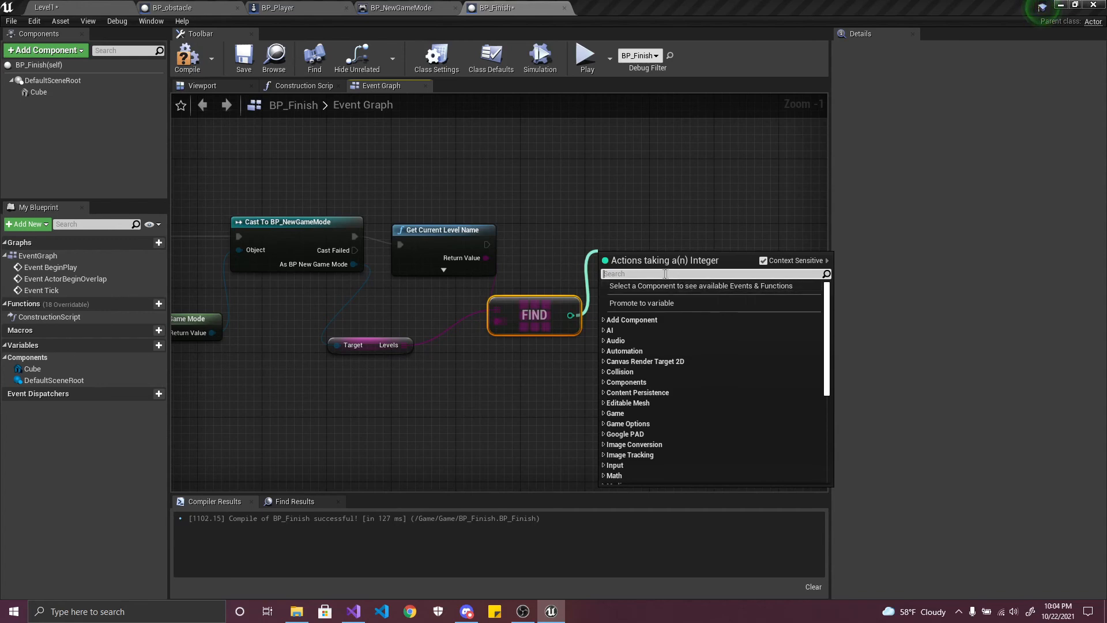
text(increment)
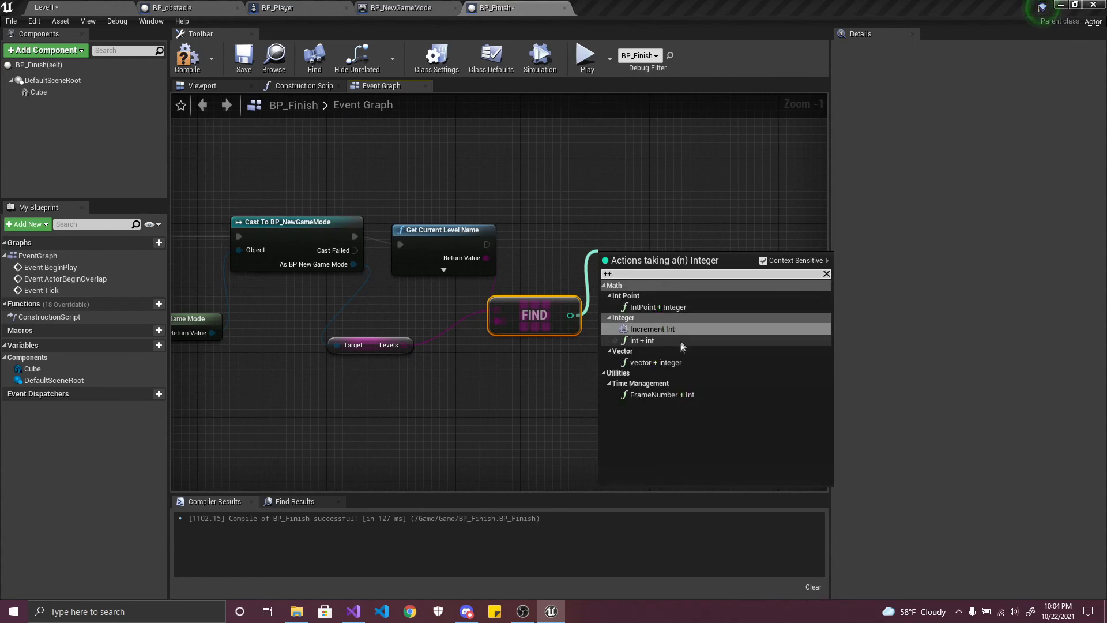
click(678, 337)
drag(634, 257, 621, 260)
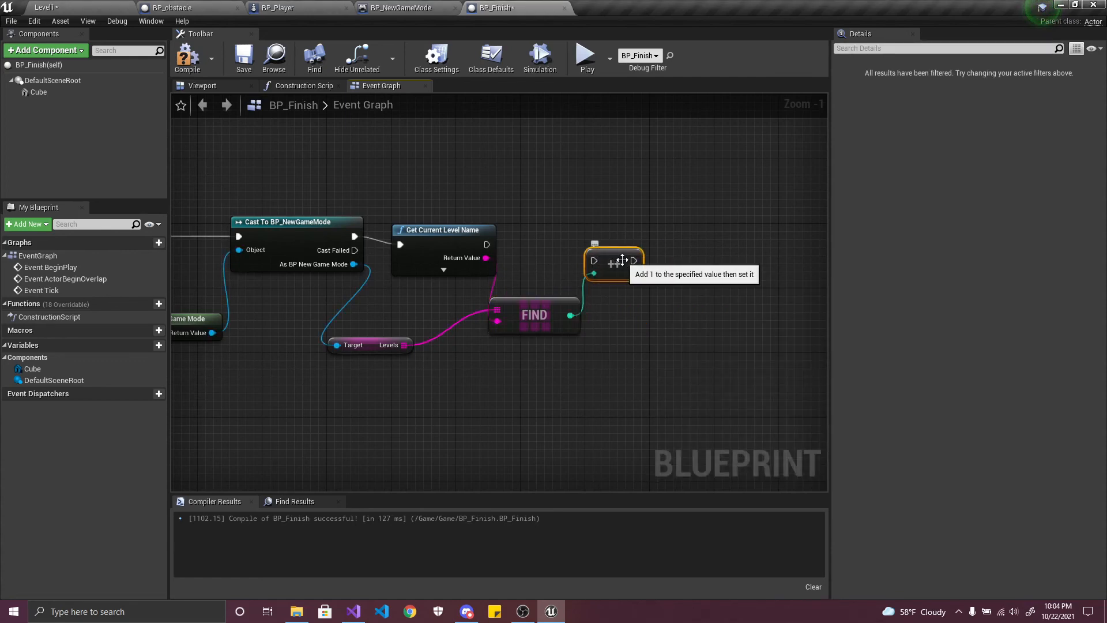
mouse_move(594, 261)
mouse_down()
mouse_move(487, 244)
mouse_move(612, 259)
mouse_move(608, 251)
mouse_up()
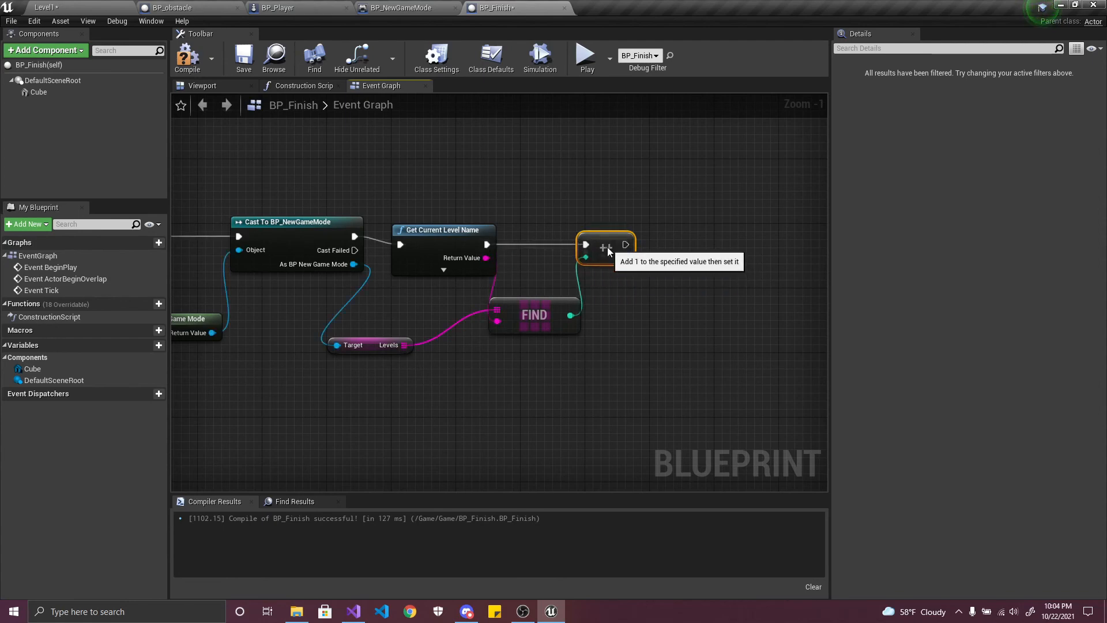
click(624, 302)
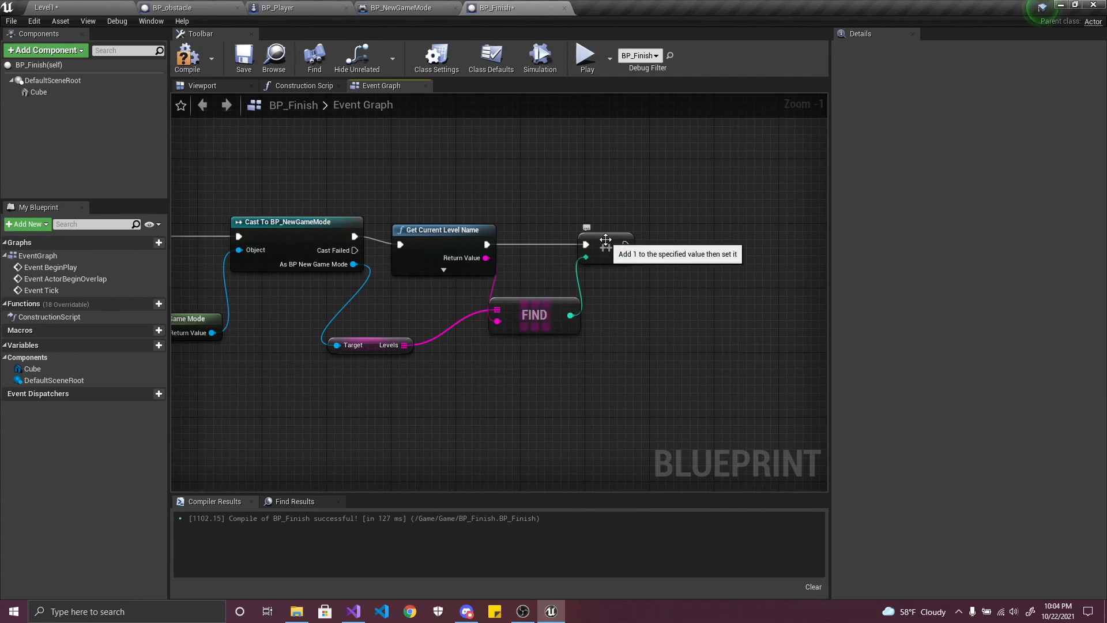
click(188, 63)
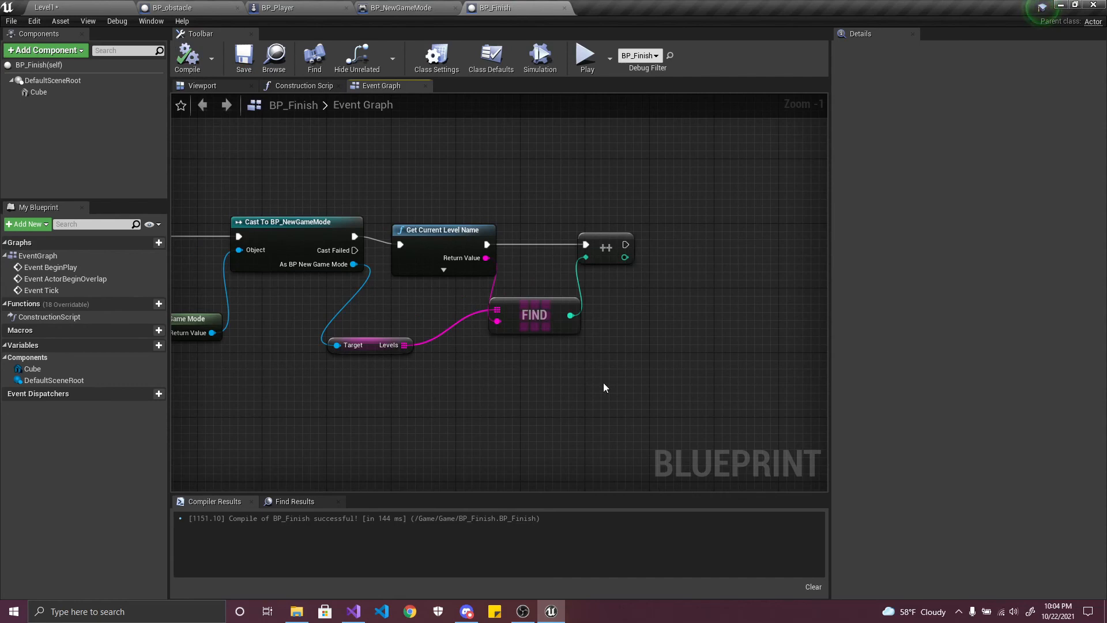
- Add an Open Level (by Name) node run from the increment node with its advanced inputs expanded, and compile and save BP_Finish
right_drag(687, 331, 527, 318)
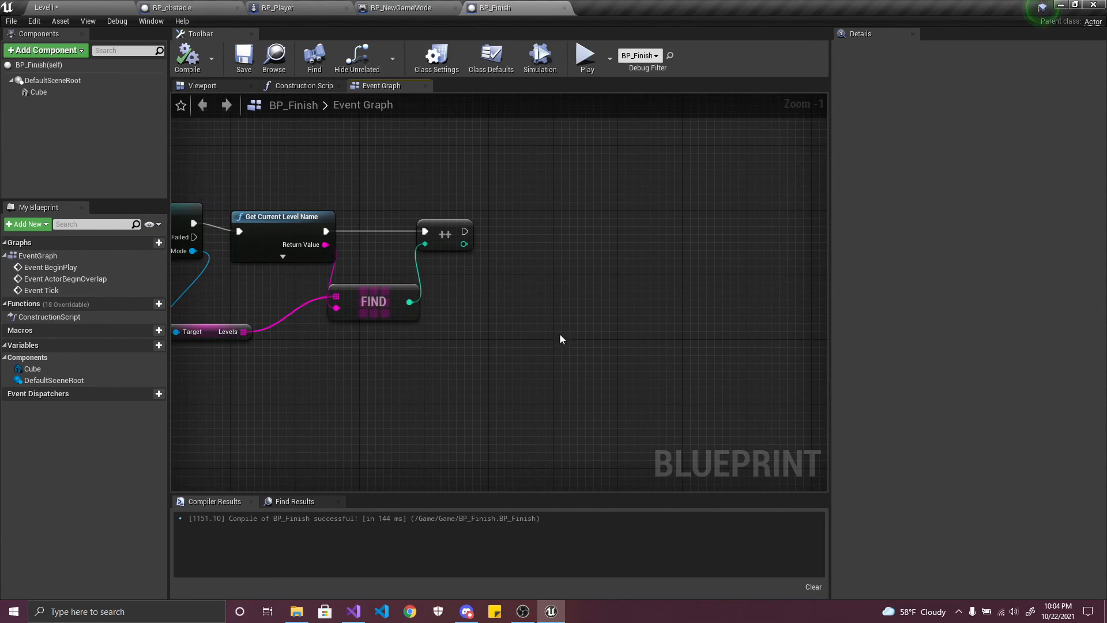
right_drag(559, 295, 503, 349)
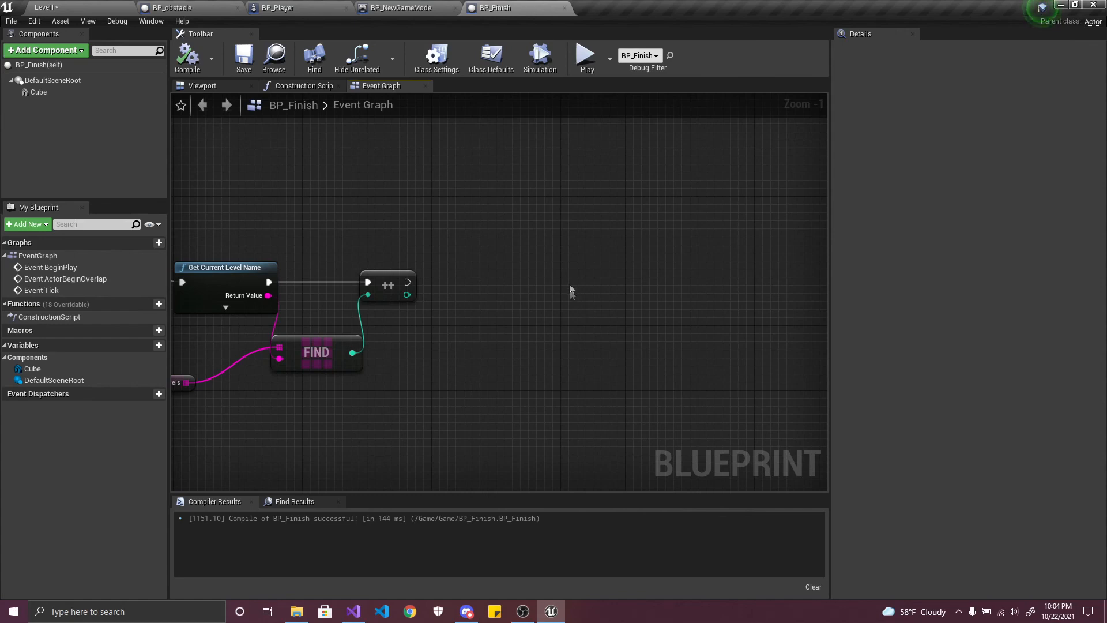
right_click(577, 247)
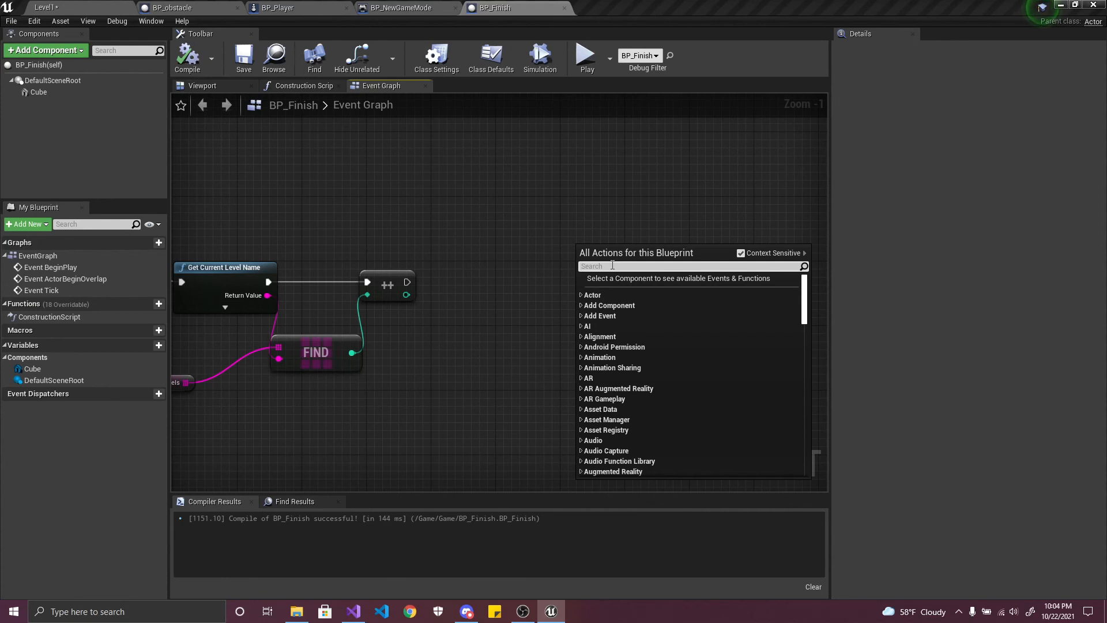
click(396, 422)
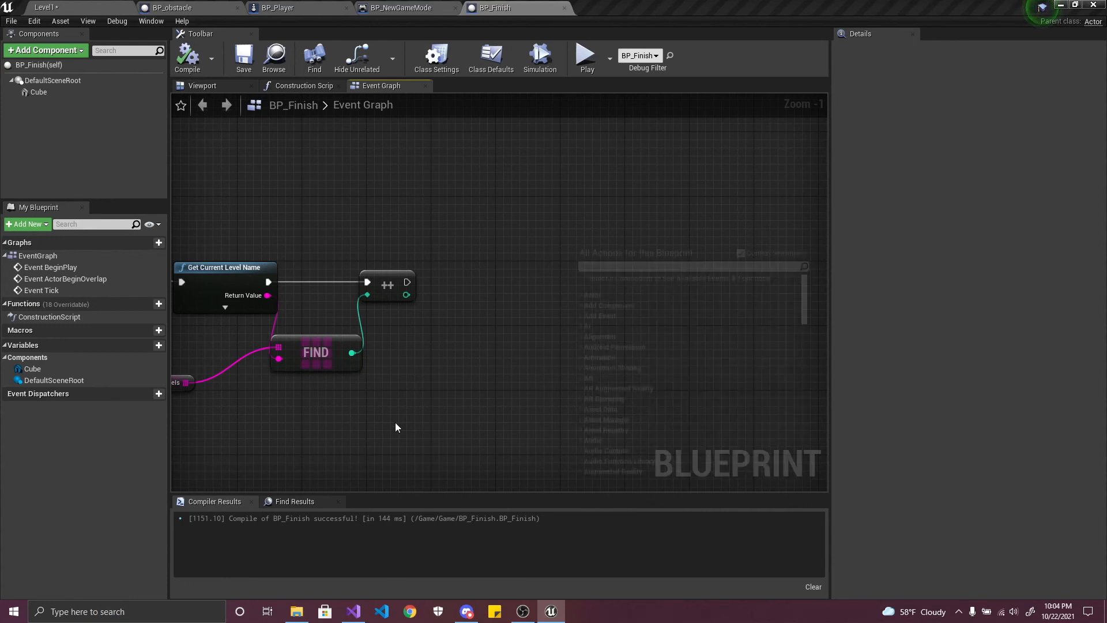
right_click(549, 314)
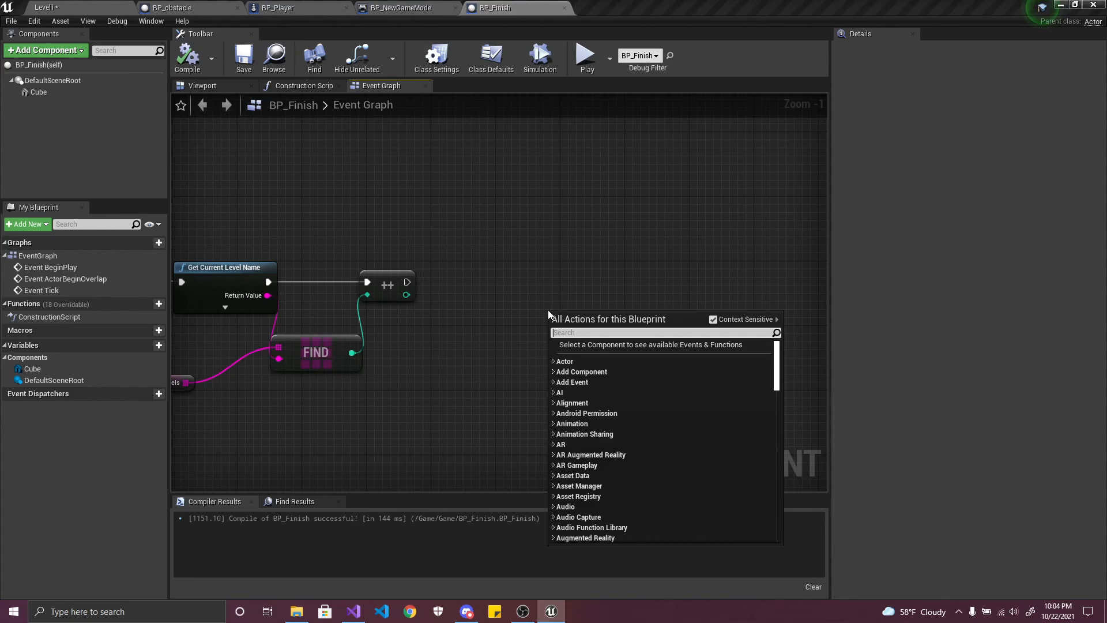
text(open level)
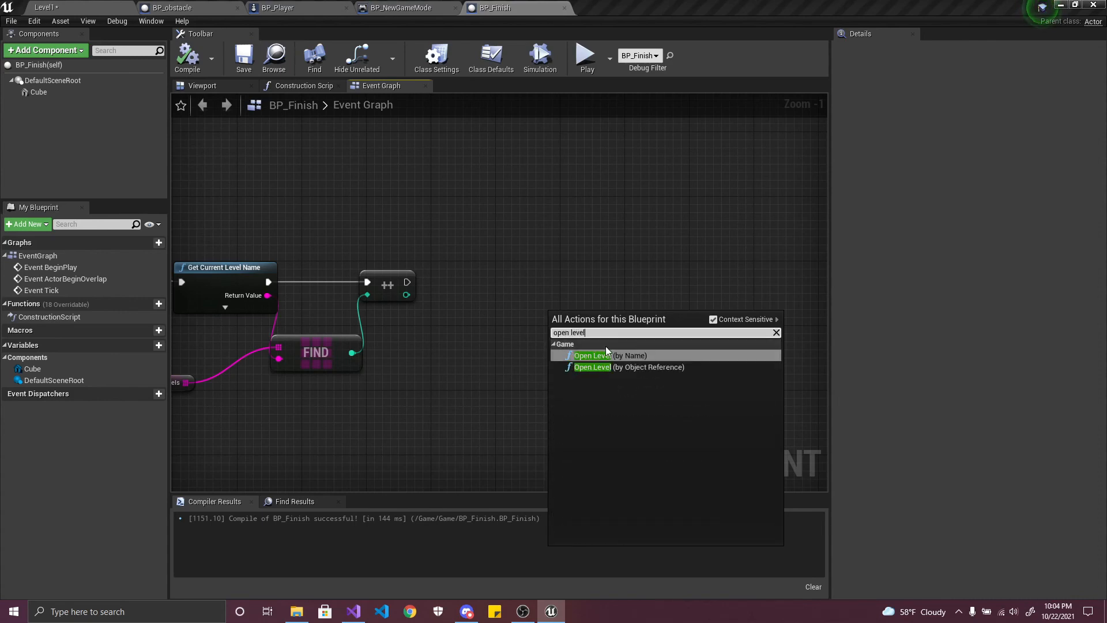
click(628, 356)
drag(598, 319, 407, 286)
drag(645, 292, 636, 283)
click(188, 58)
click(245, 56)
click(650, 309)
- Add a Get (a copy) node on the Levels array, indexed by the increment result, and feed its output into Open Level's Level Name
right_drag(596, 375, 684, 347)
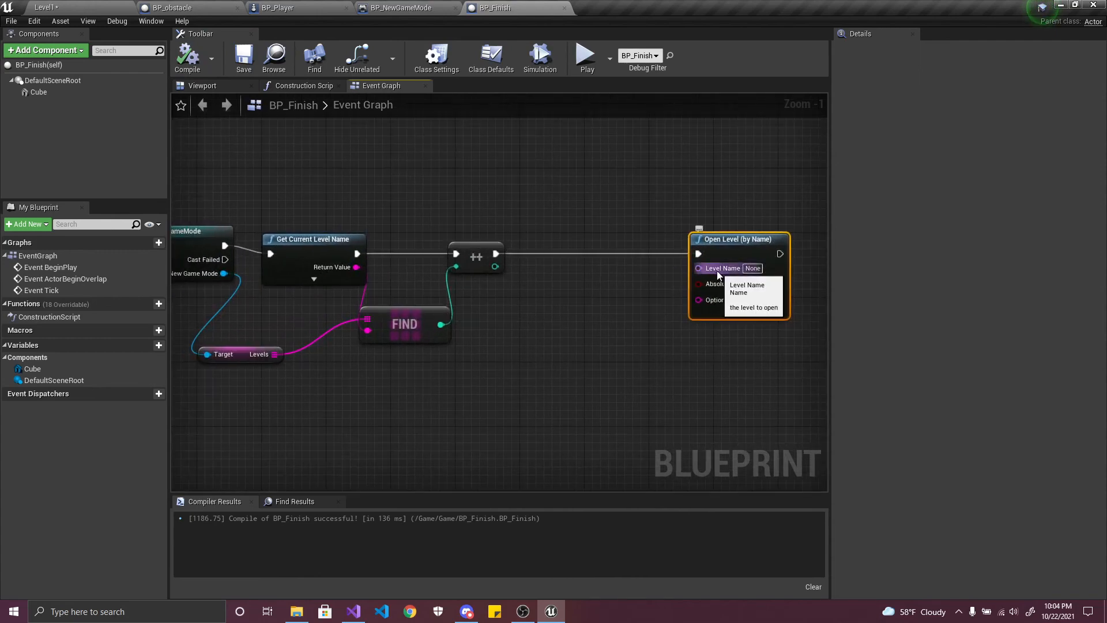
right_drag(718, 273, 522, 299)
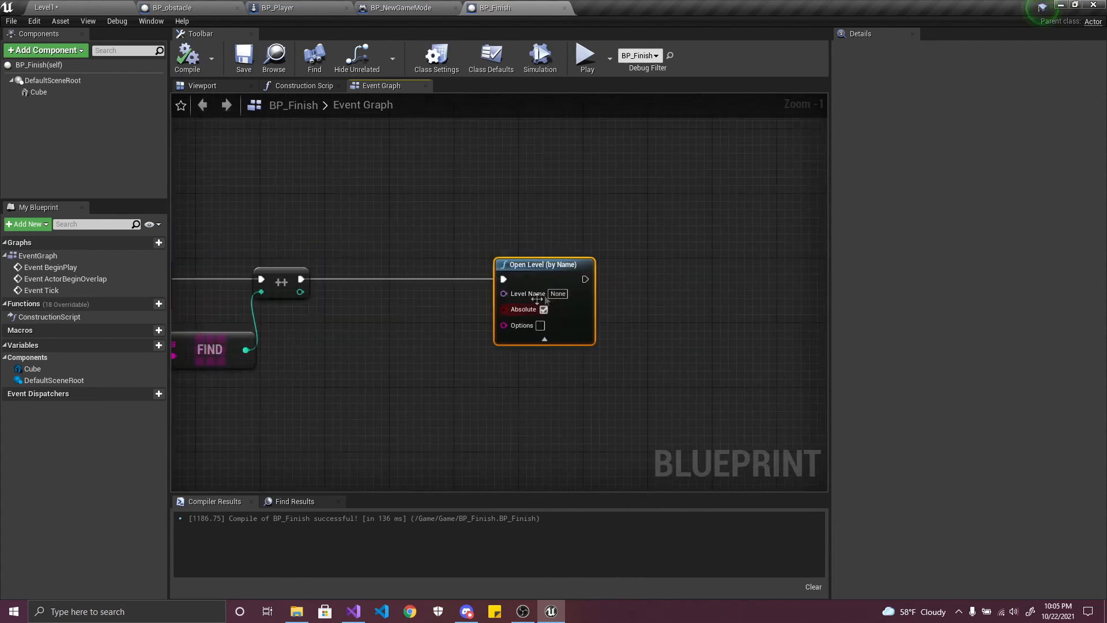
right_drag(596, 393, 765, 366)
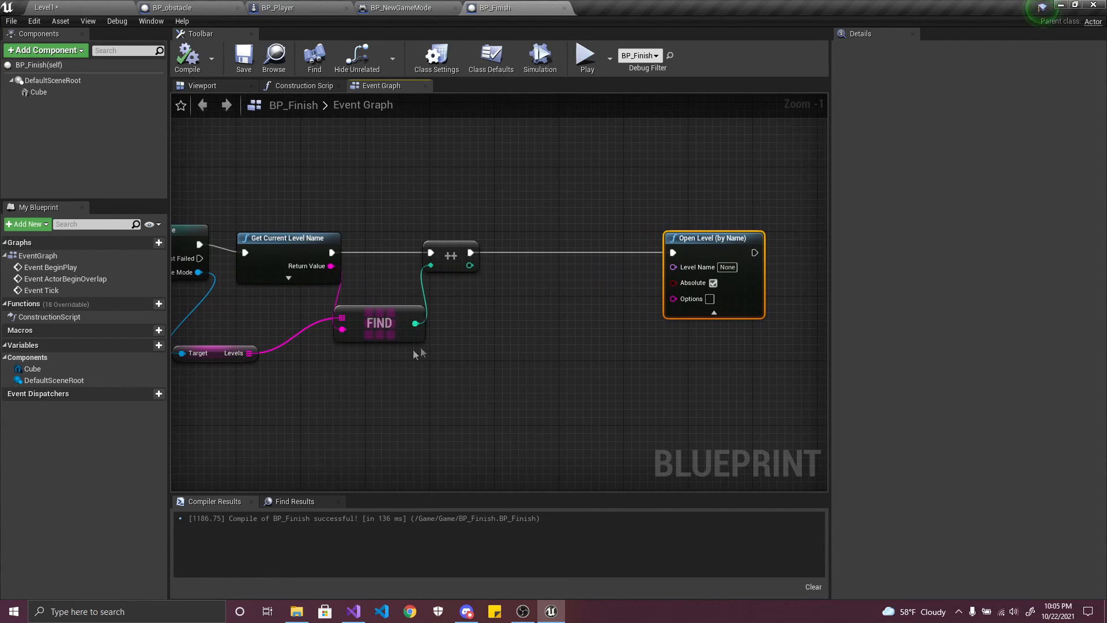
click(391, 312)
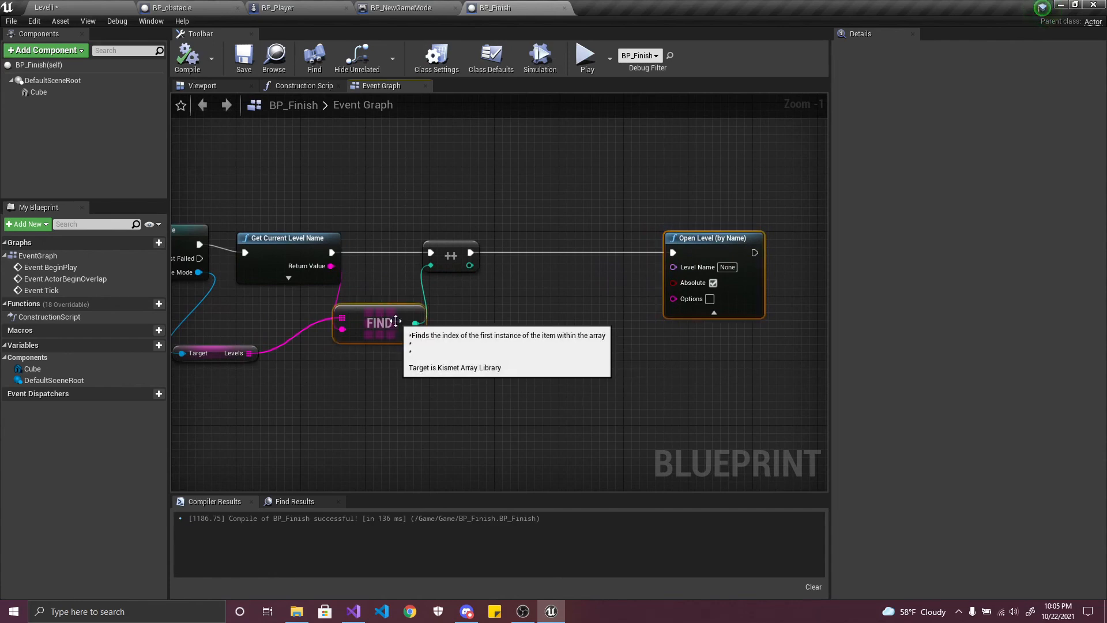
click(451, 257)
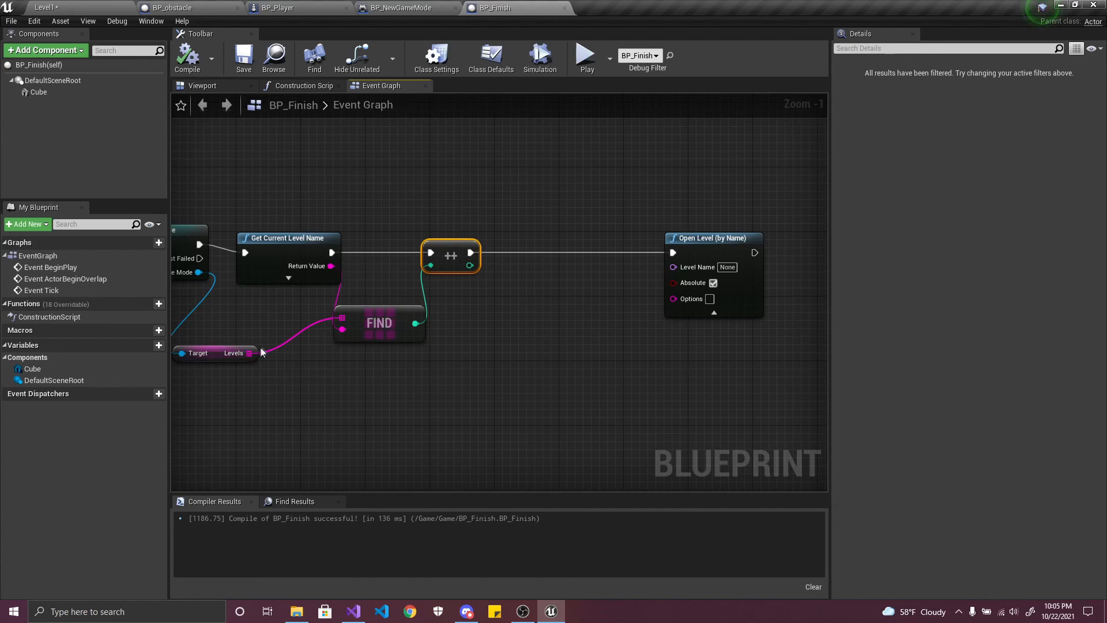
drag(254, 353, 477, 365)
text(get)
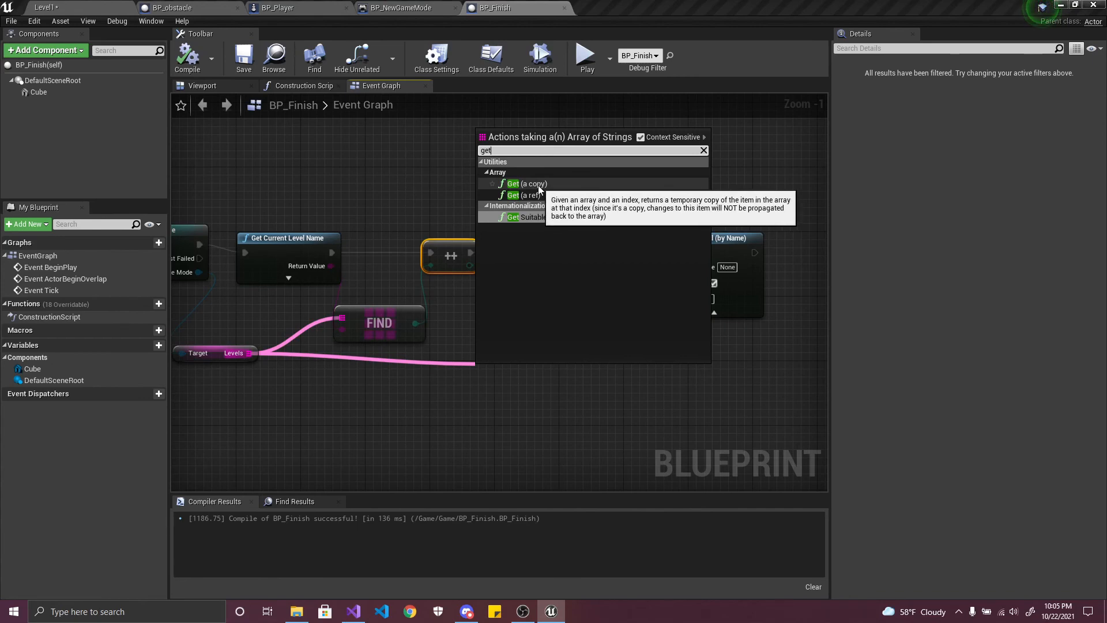
click(526, 184)
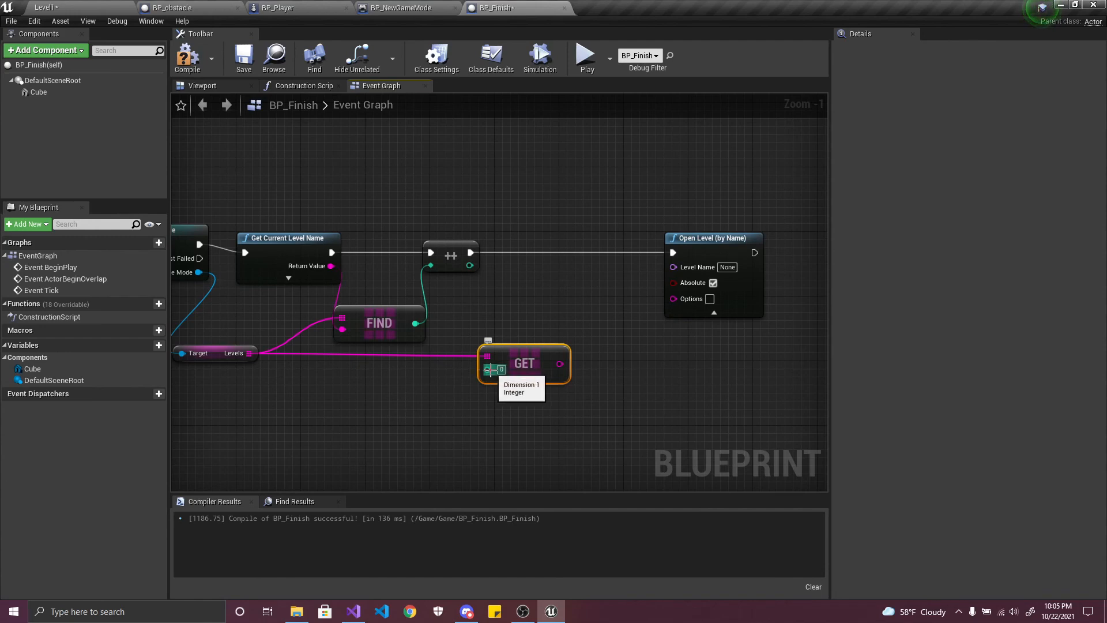
drag(489, 369, 470, 266)
drag(548, 367, 678, 267)
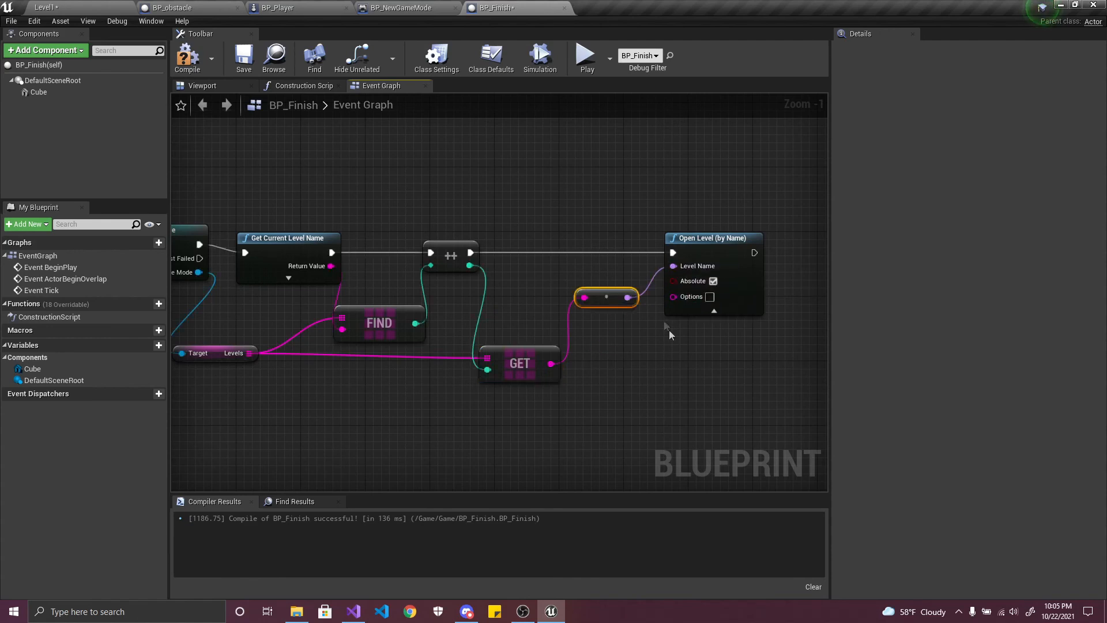
- Compile BP_Finish and save all unsaved content, including Level1, from the level editor
click(196, 64)
click(64, 7)
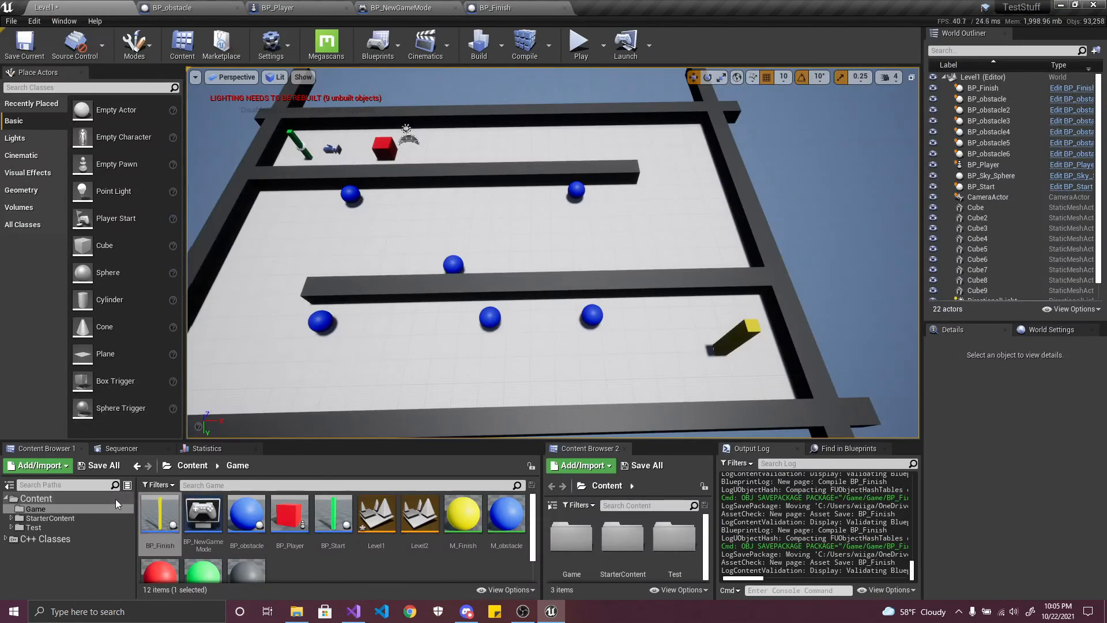
click(98, 465)
click(657, 412)
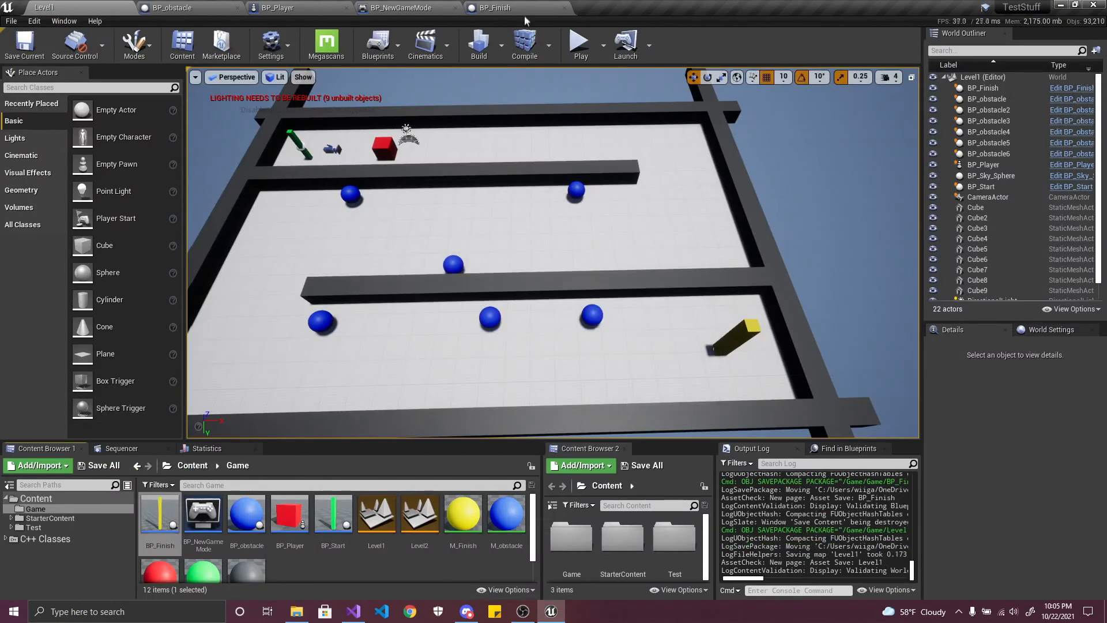
- Return to BP_Finish's Event Graph and examine the node chain from the game mode cast to Open Level (by Name)
click(522, 9)
scroll(573, 285, down, 2)
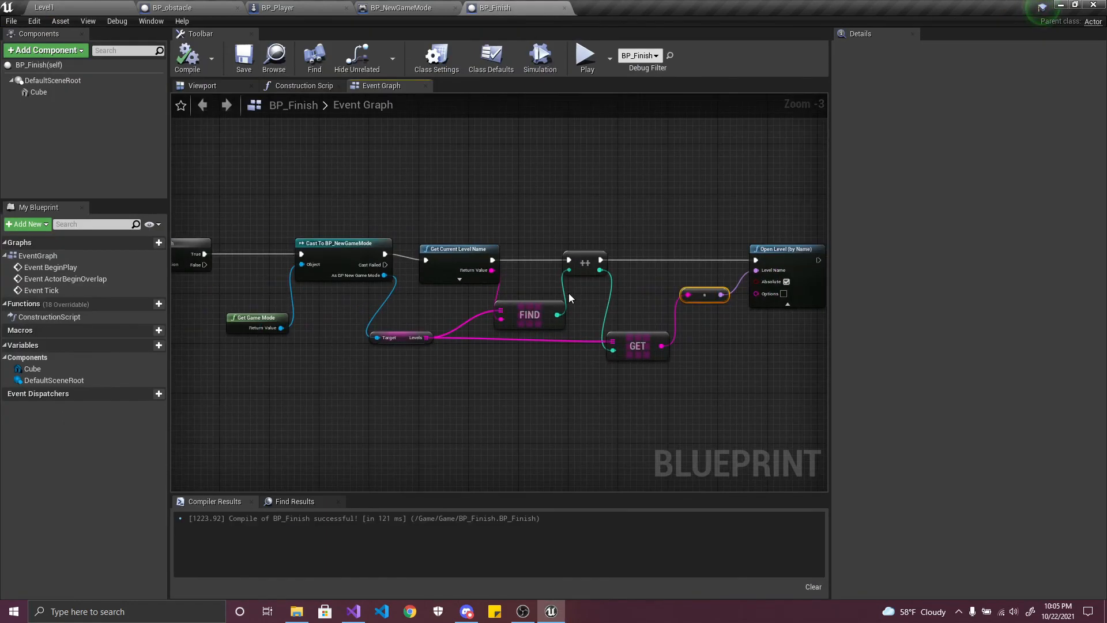
scroll(568, 293, up, 1)
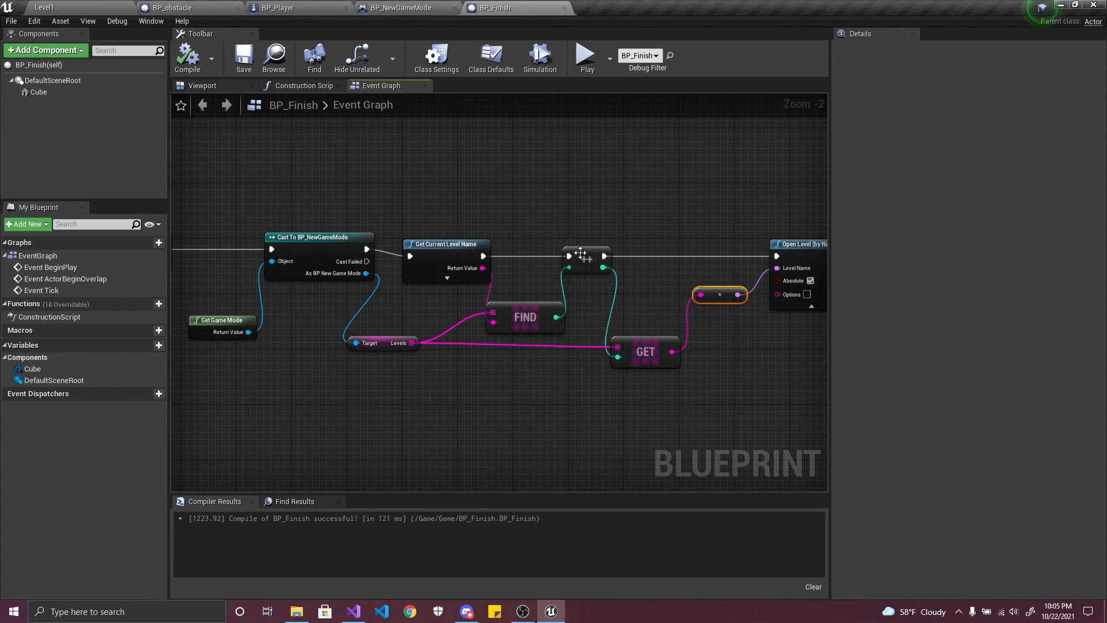
right_drag(588, 248, 424, 248)
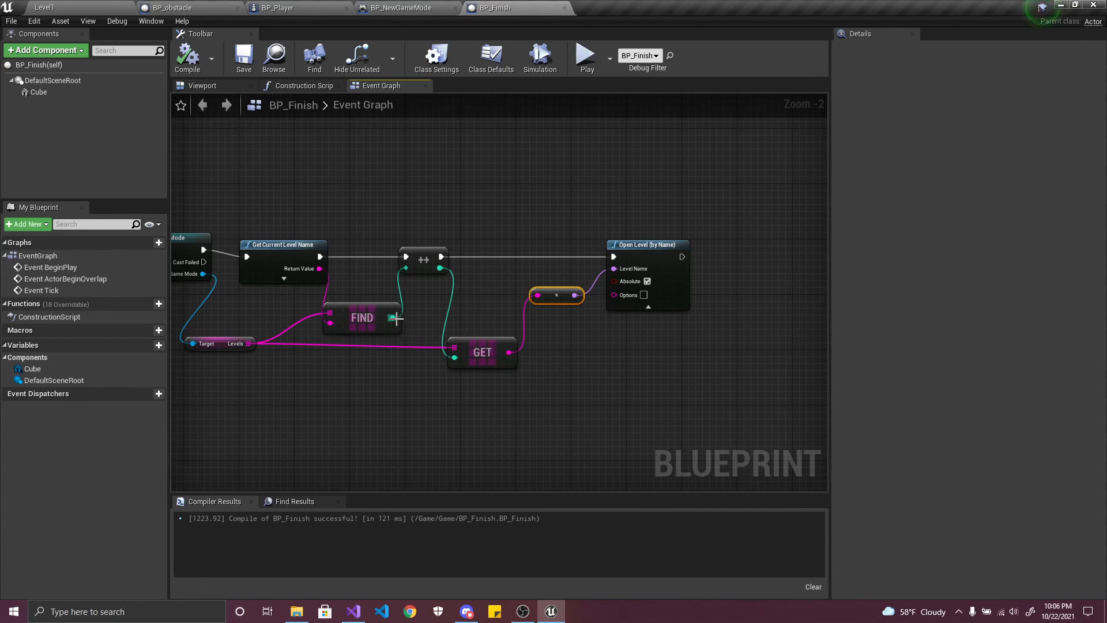
- Add an integer >= integer comparison fed by the increment result and place it below the Get node
drag(440, 268, 490, 304)
text(>)
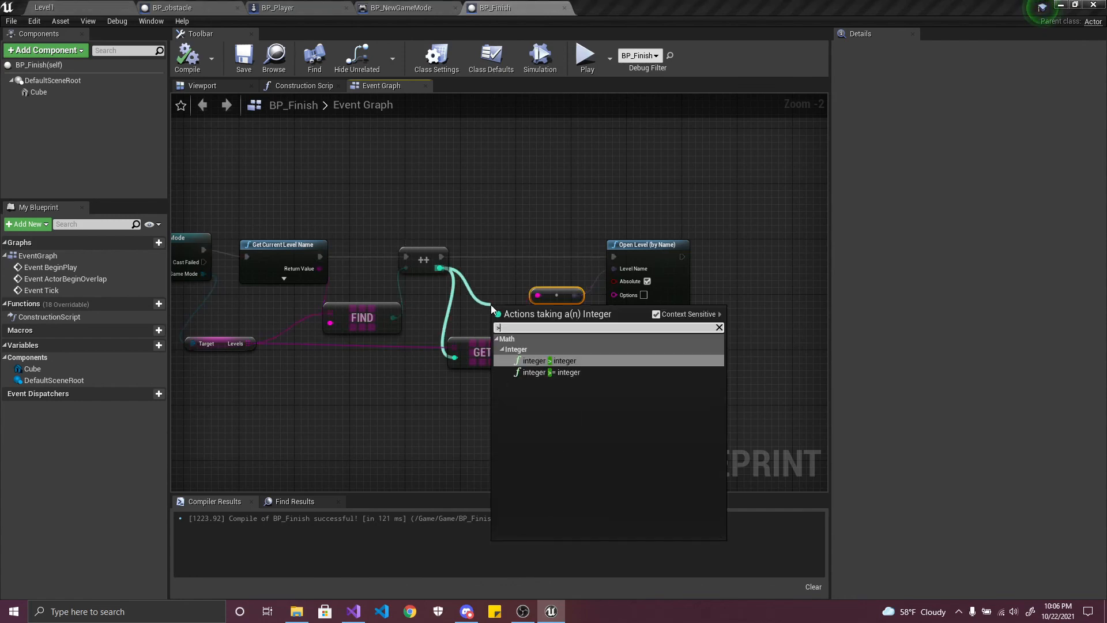
click(569, 374)
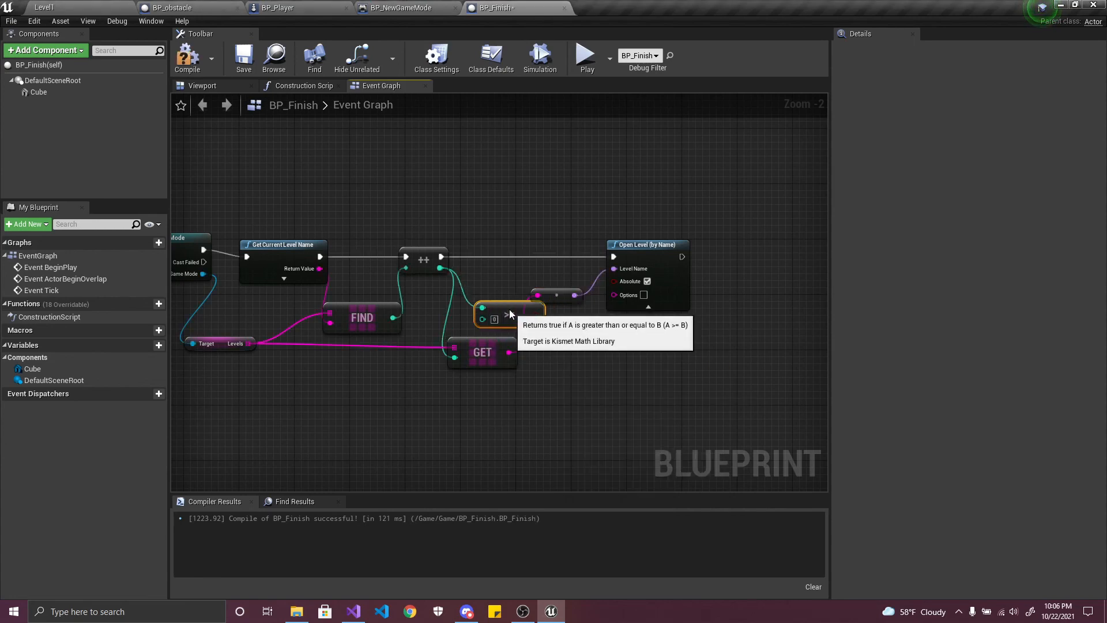
drag(510, 315, 537, 427)
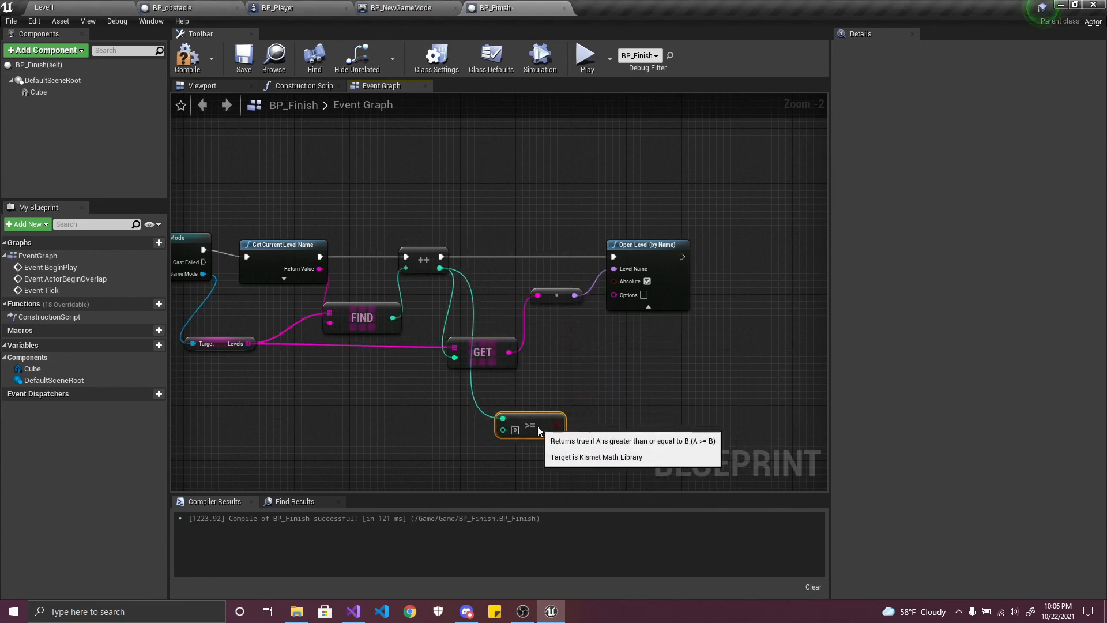
- Add a Length node on the Levels array, feed it into the comparison's second input, and compile and save BP_Finish
drag(248, 344, 321, 428)
text(length)
key(Return)
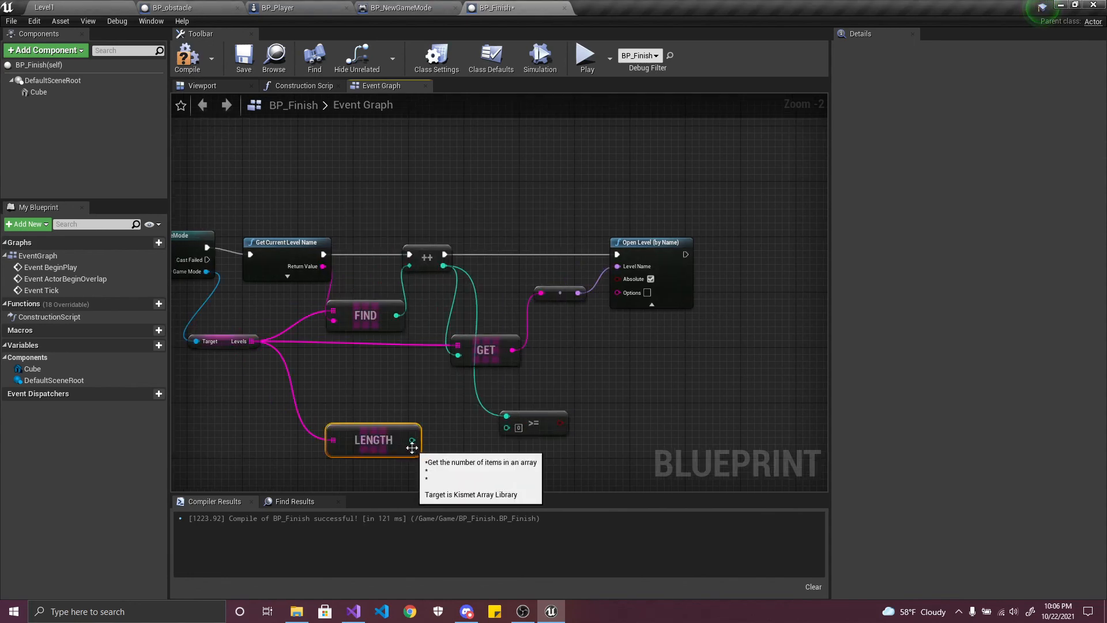
drag(412, 441, 506, 427)
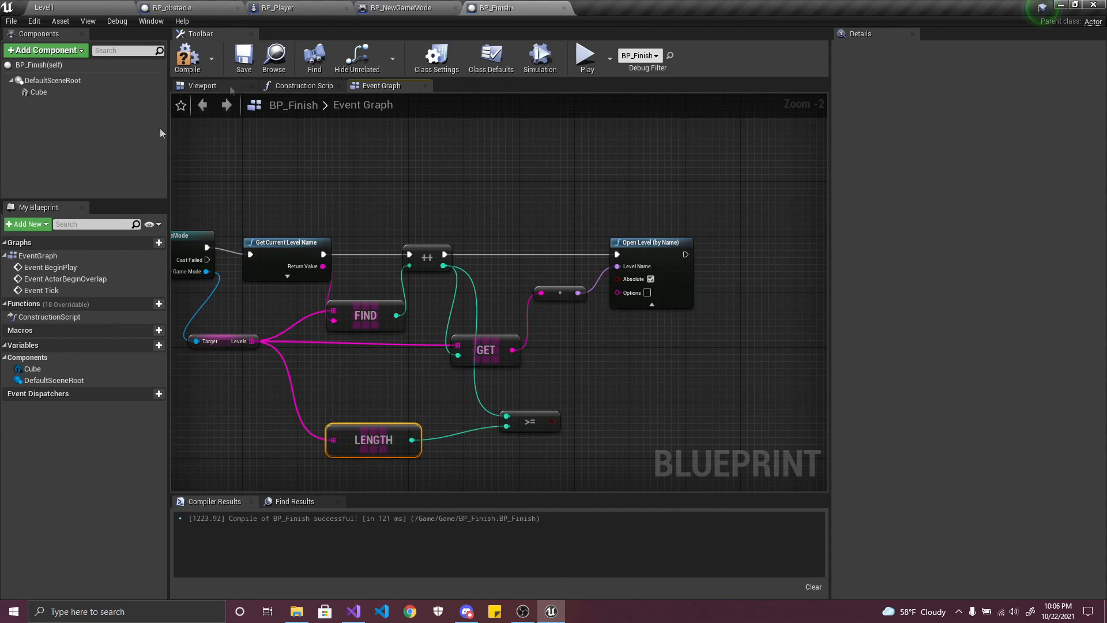
click(187, 57)
click(243, 58)
- Insert a Branch after the increment node, conditioned on the >= comparison, with its False output running Open Level (by Name)
drag(649, 252, 746, 252)
drag(552, 422, 581, 365)
text(branc)
key(Return)
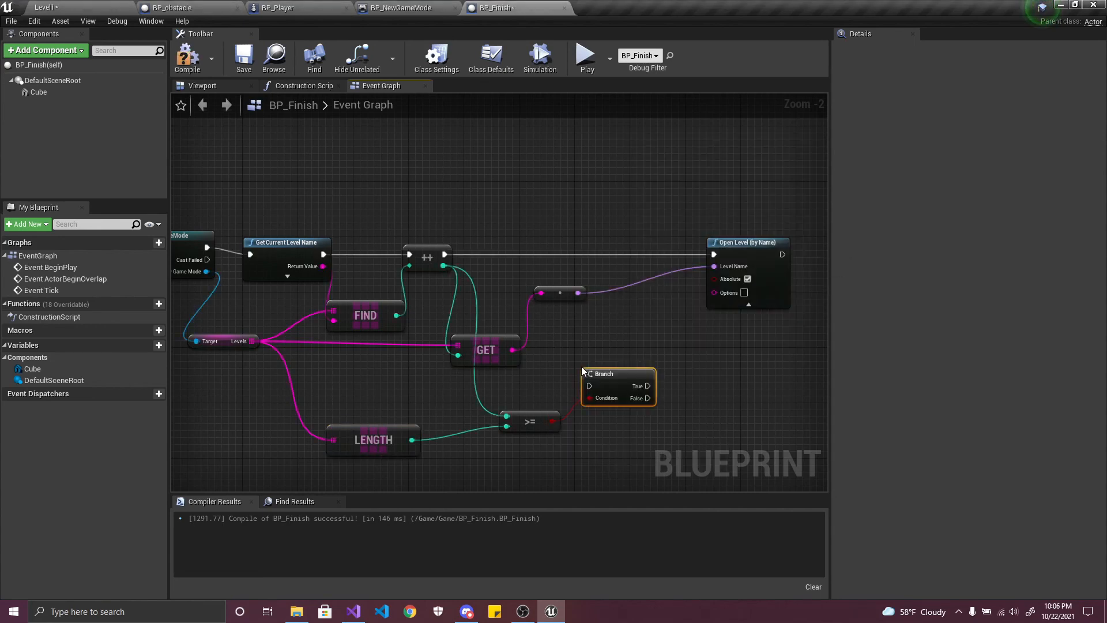
drag(602, 388, 445, 258)
drag(648, 254, 634, 371)
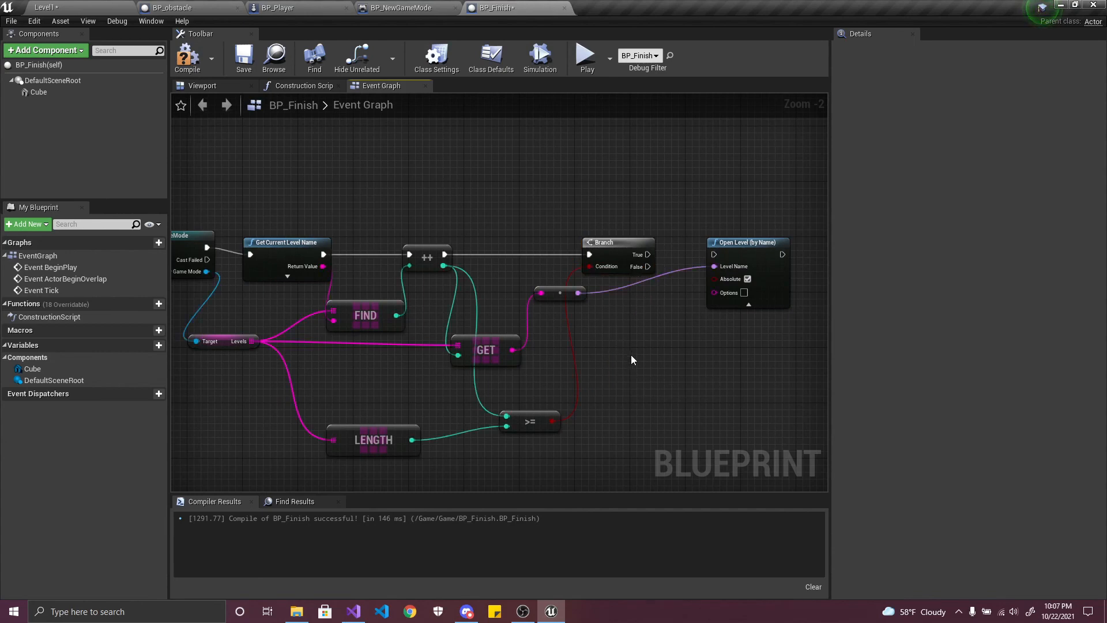
right_drag(631, 354, 526, 342)
drag(541, 254, 691, 271)
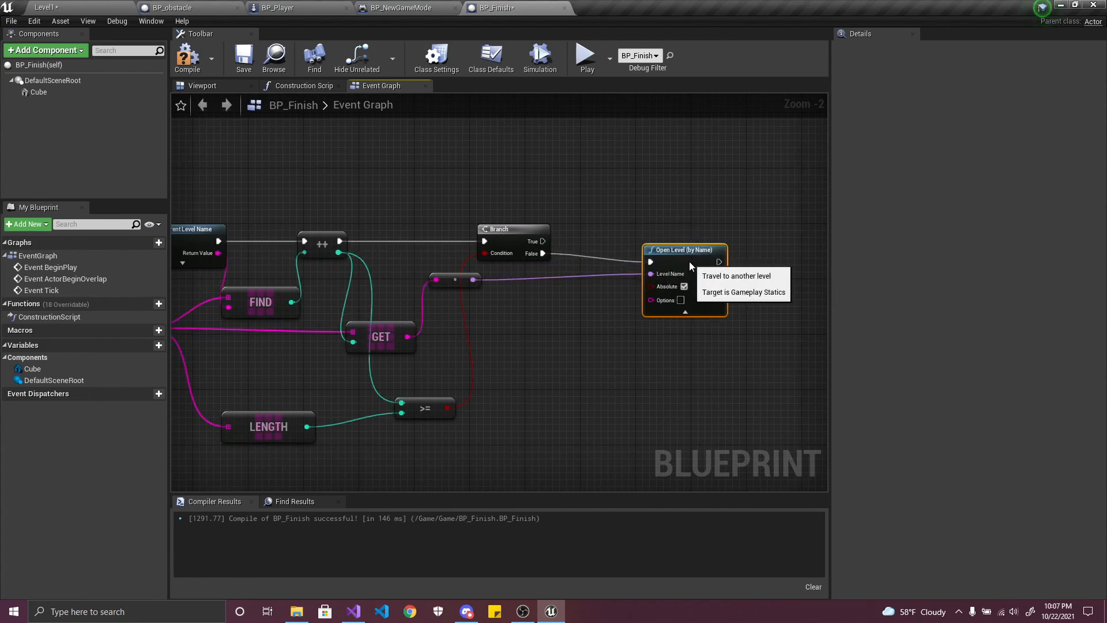
- Duplicate the Open Level (by Name) node above the original and run the copy from the Branch's True output
click(420, 407)
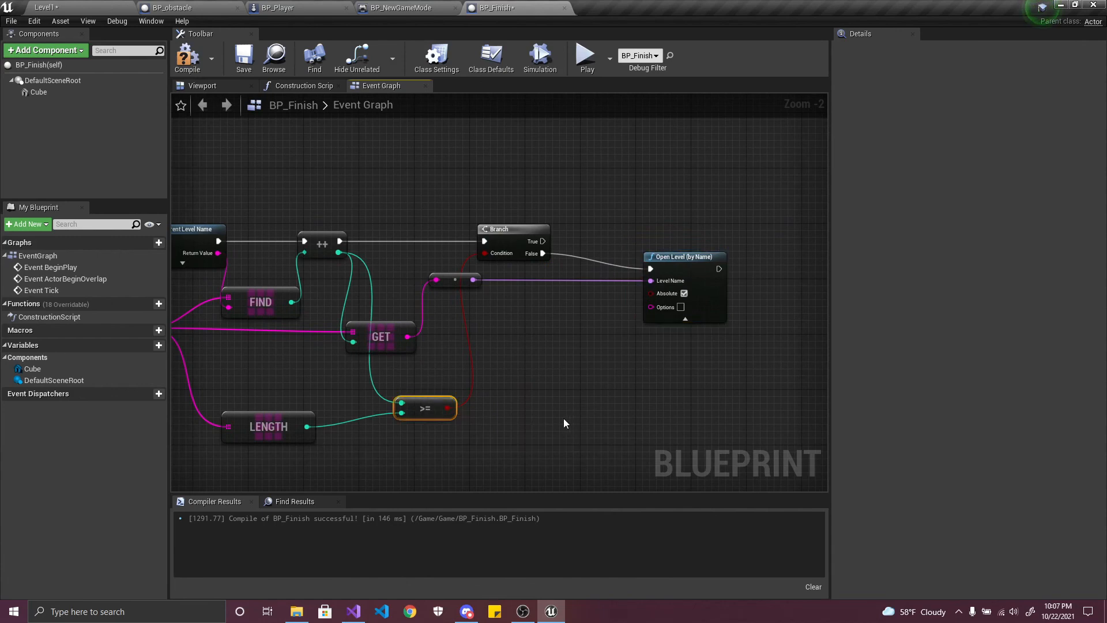
click(695, 266)
click(652, 164)
key(ctrl+v)
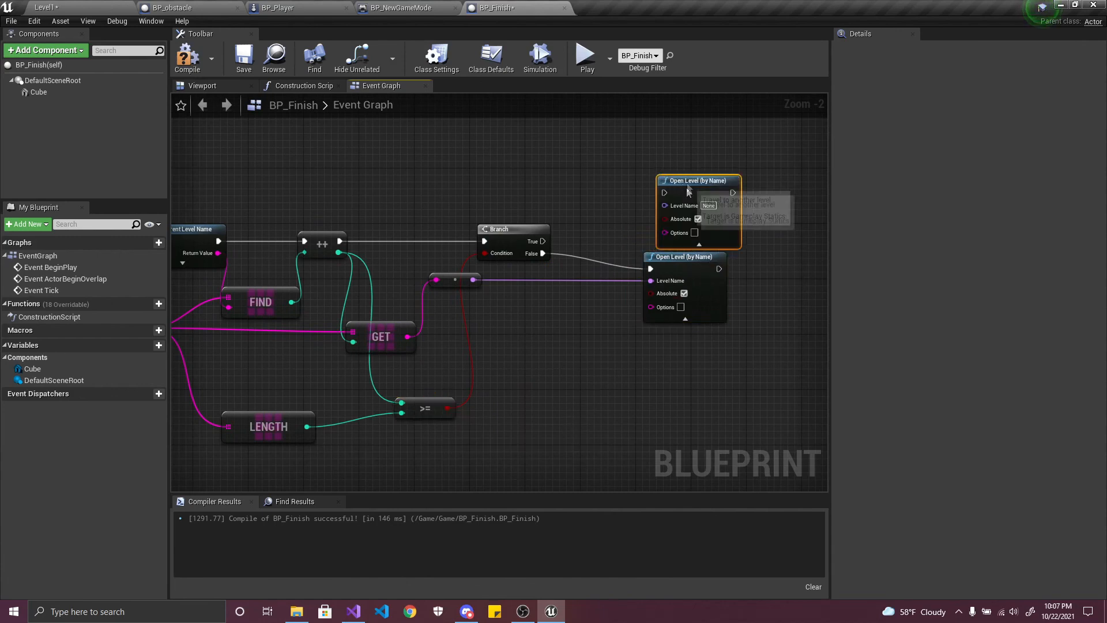
drag(651, 171, 543, 242)
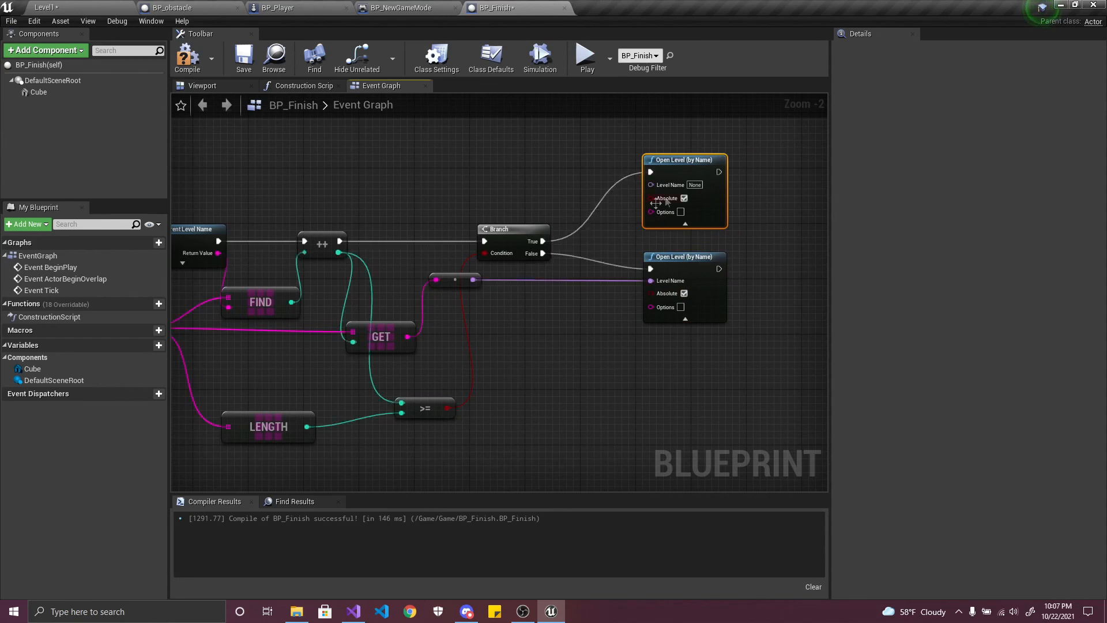
- Set the duplicated Open Level node's Level Name to Level1, and compile and save BP_Finish
text(Level1)
key(Return)
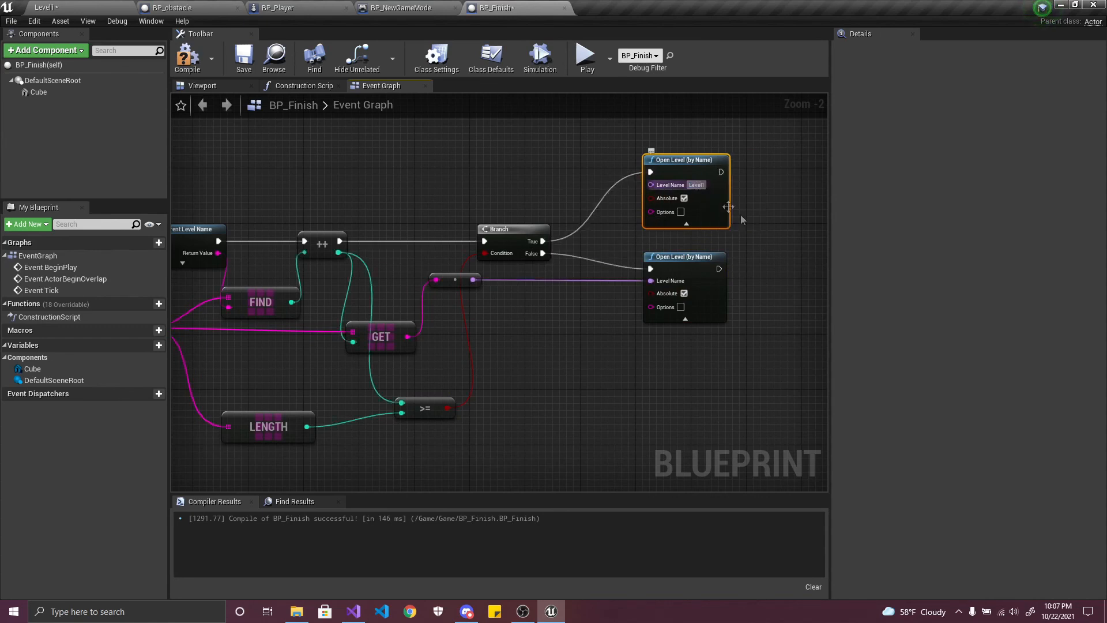
click(689, 158)
click(188, 58)
click(244, 58)
right_drag(246, 295, 432, 269)
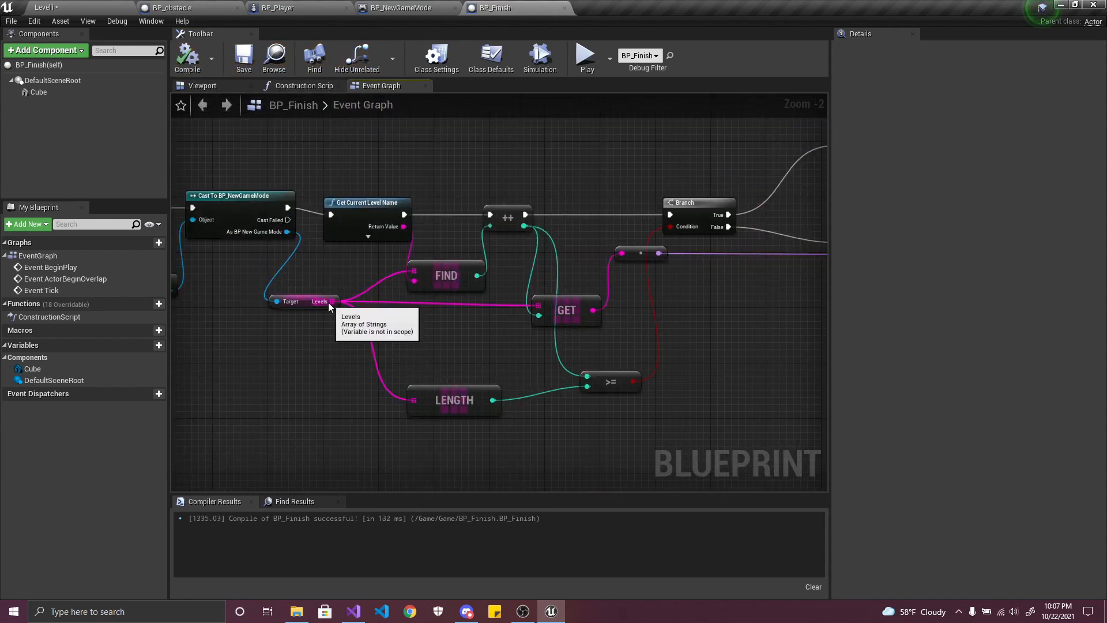
right_drag(449, 324, 423, 346)
click(519, 331)
right_drag(546, 186, 514, 206)
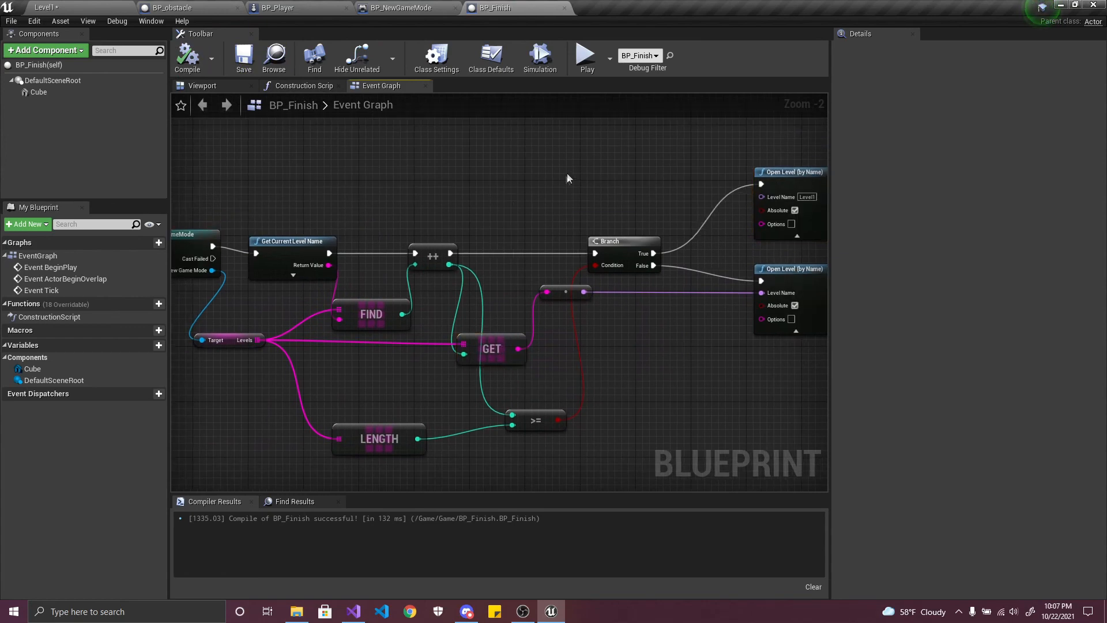
key(ctrl+v)
drag(637, 190, 773, 197)
drag(574, 191, 427, 244)
click(334, 355)
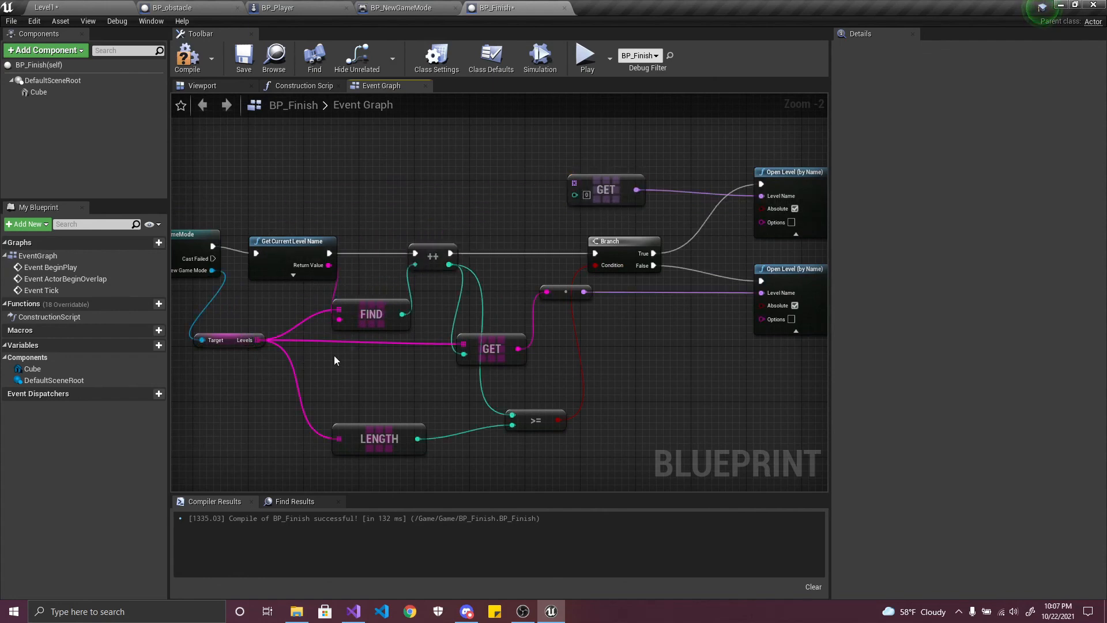
click(599, 198)
key(Delete)
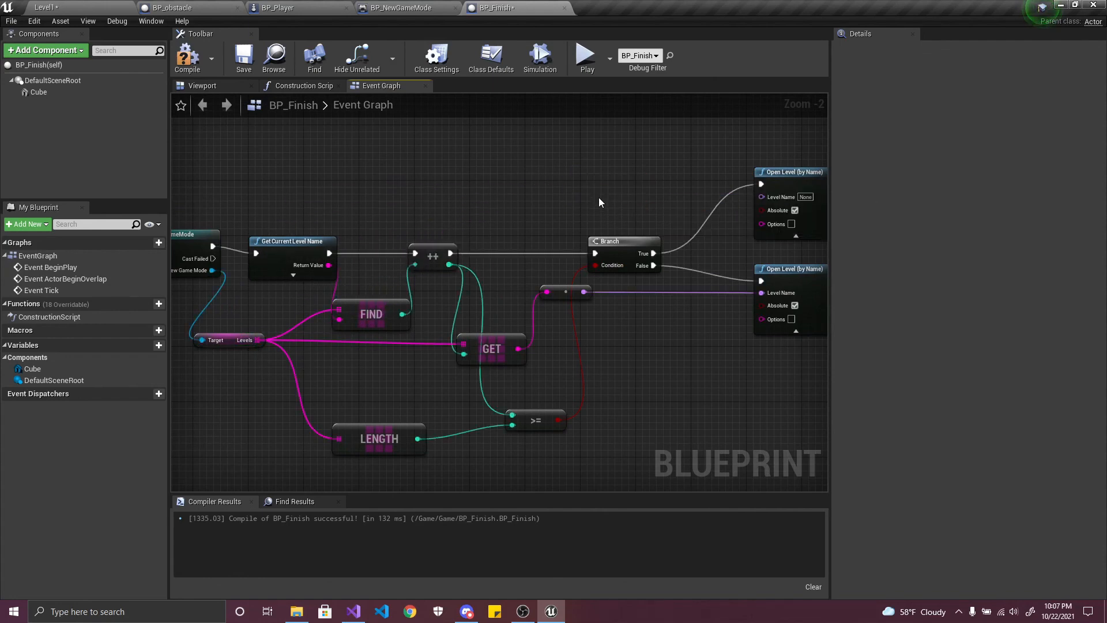
- Add a Get node at index 0 of the Levels array, feed it into the True-branch Open Level's Level Name, and compile and save
drag(534, 349, 258, 339)
drag(533, 184, 393, 189)
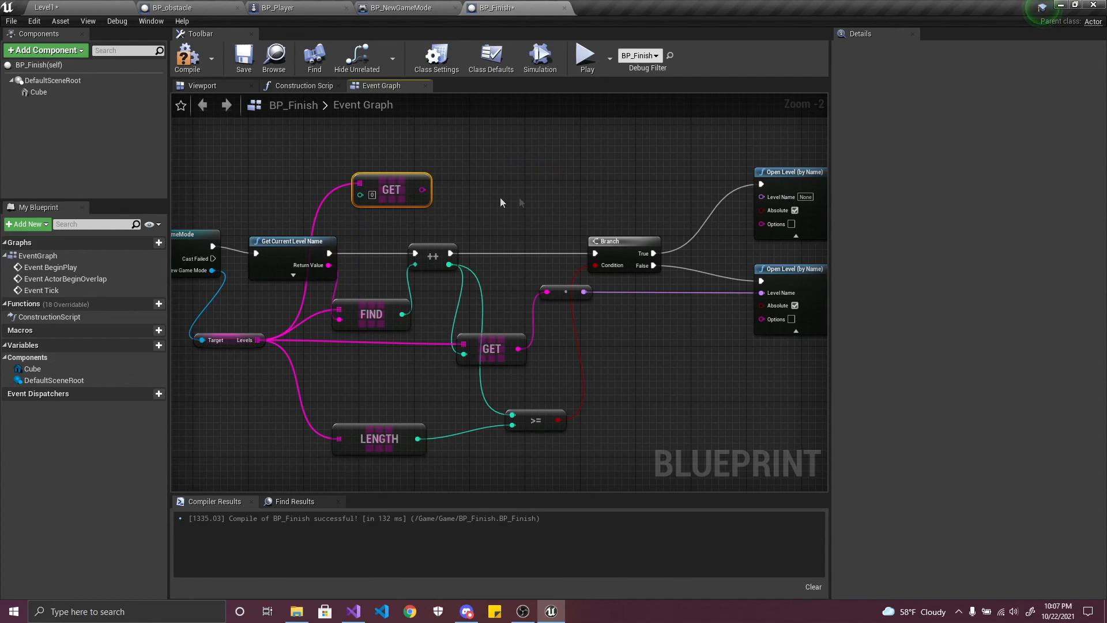
right_click(461, 248)
key(Escape)
drag(422, 190, 784, 198)
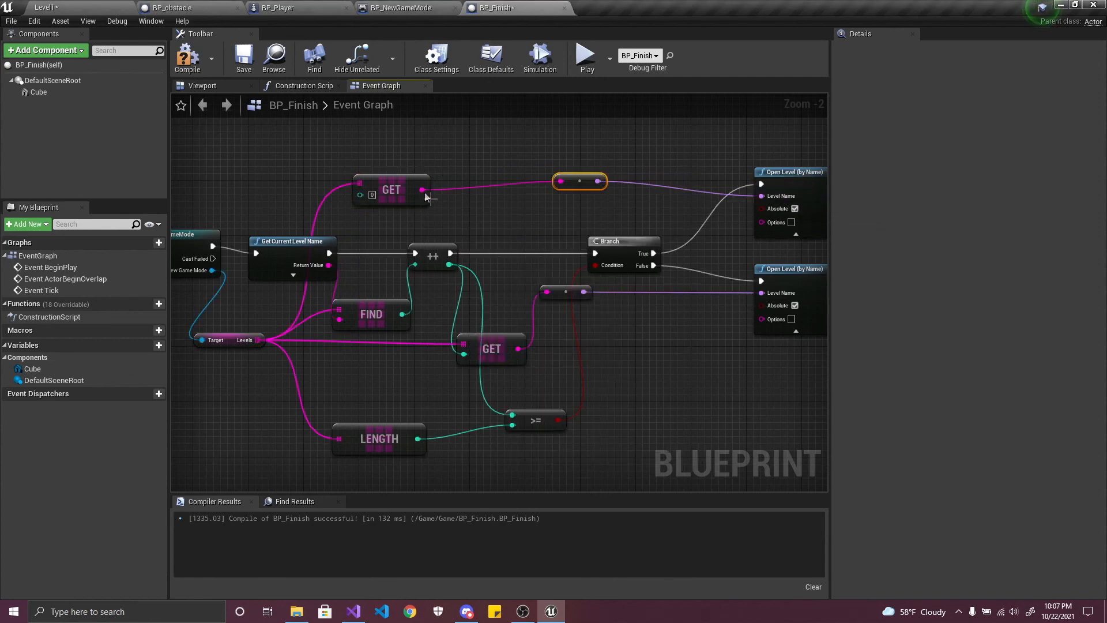
click(243, 55)
- Move the True-branch Get and Open Level chain higher, and shift the False-branch Open Level and its conversion node further right
scroll(361, 227, down, 2)
drag(383, 223, 671, 205)
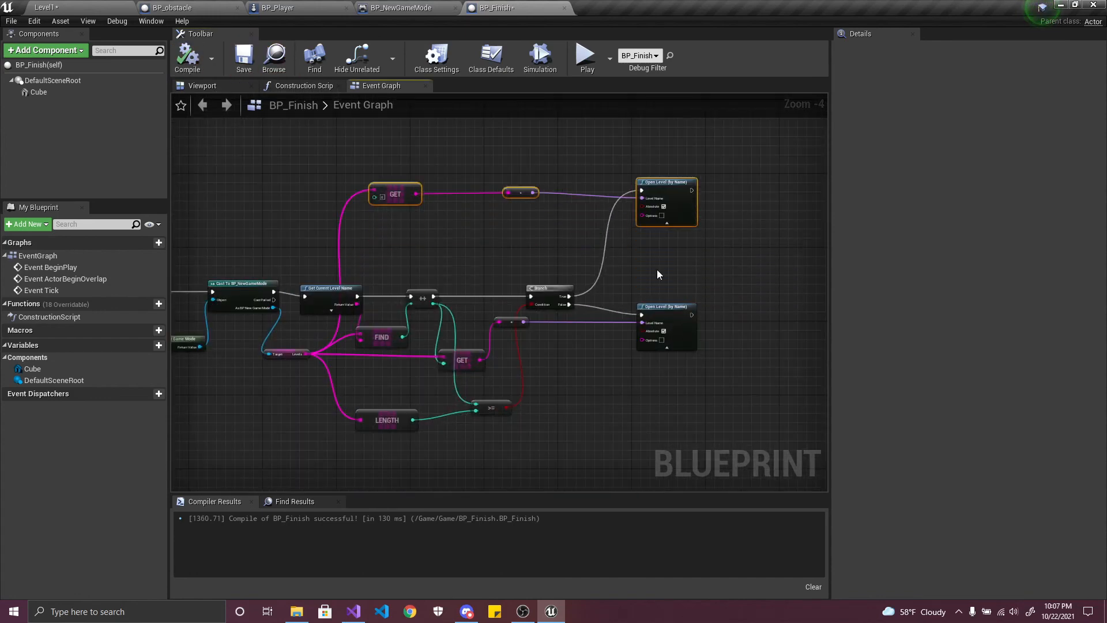
drag(547, 453, 549, 453)
drag(666, 312, 717, 297)
drag(513, 322, 636, 336)
- Arrange the lower Get node beneath the comparison with the >= and Length nodes under the Branch, and compile and save BP_Finish
drag(486, 367, 601, 366)
mouse_move(496, 407)
mouse_down()
mouse_move(495, 442)
mouse_move(485, 381)
mouse_move(493, 402)
mouse_up()
drag(572, 363, 565, 434)
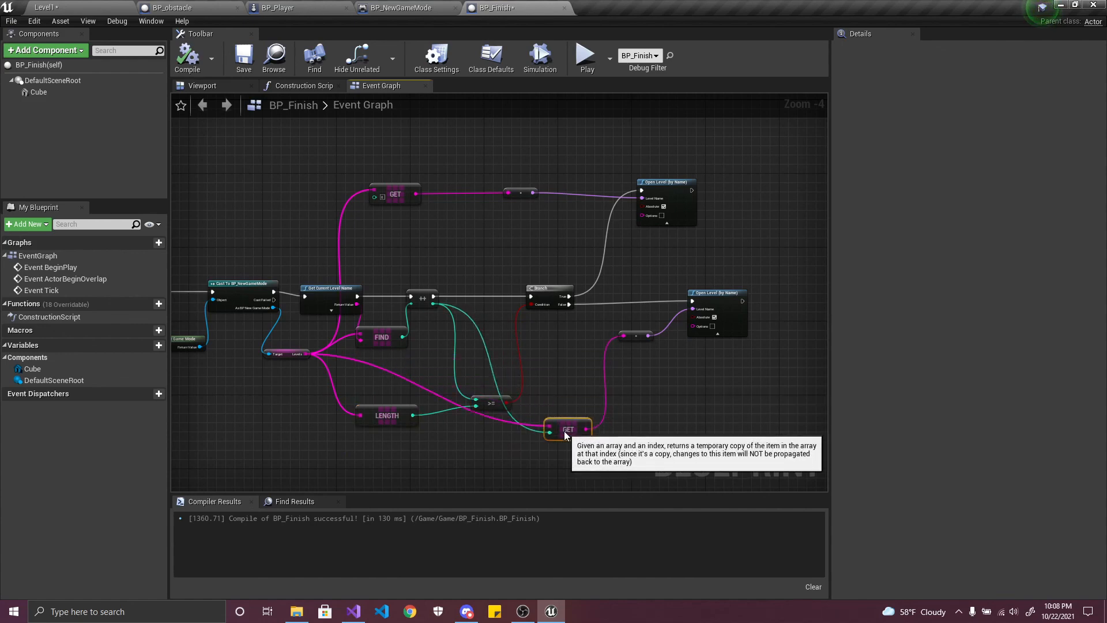
drag(492, 403, 548, 343)
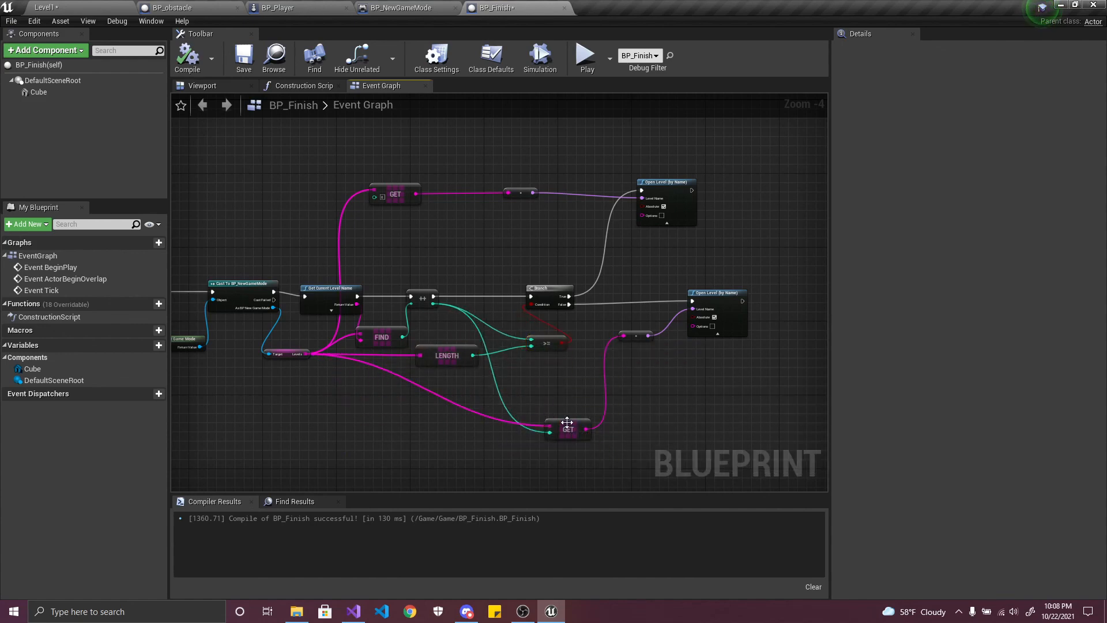
scroll(601, 388, up, 1)
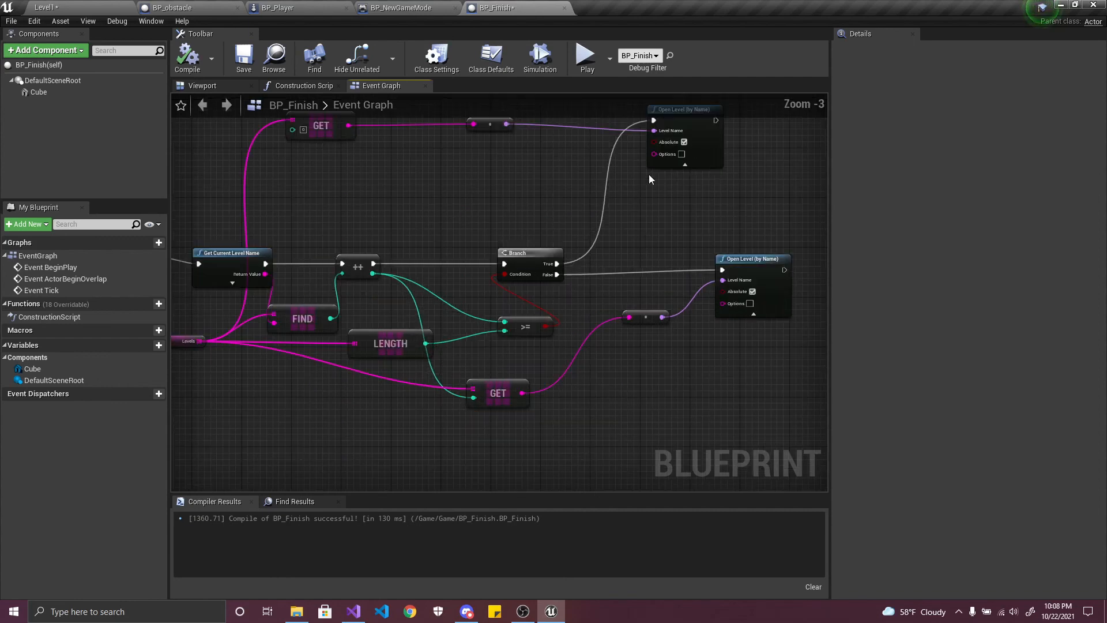
right_drag(710, 229, 728, 251)
drag(275, 147, 275, 147)
drag(333, 176, 365, 198)
click(285, 236)
click(200, 68)
- Save all unsaved content, including Level1, from the level editor
right_drag(438, 246, 449, 204)
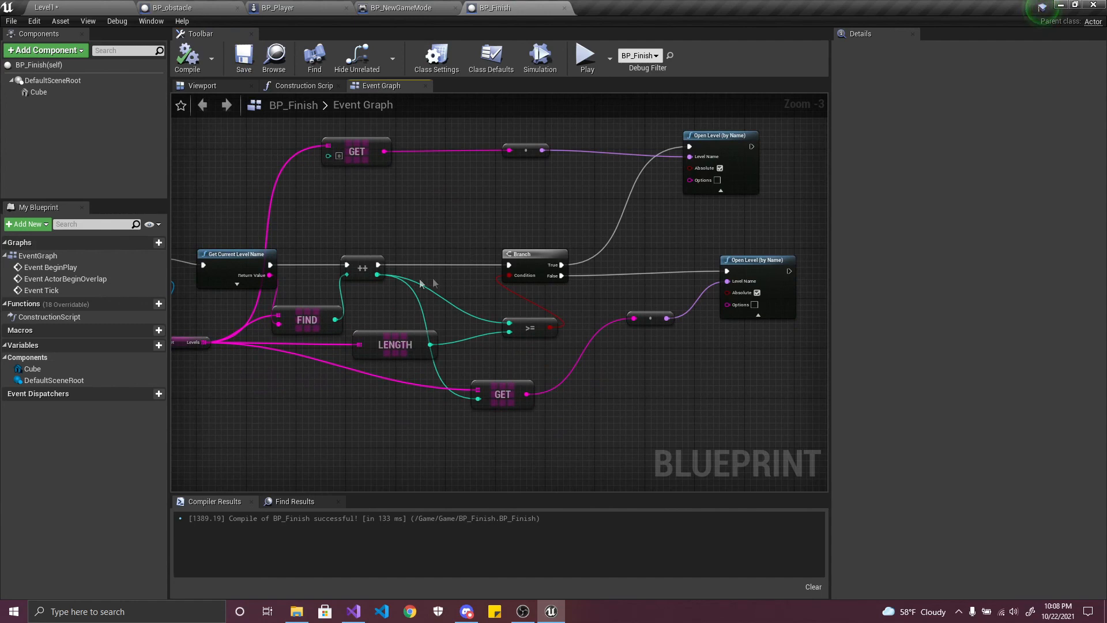
right_drag(563, 310, 515, 306)
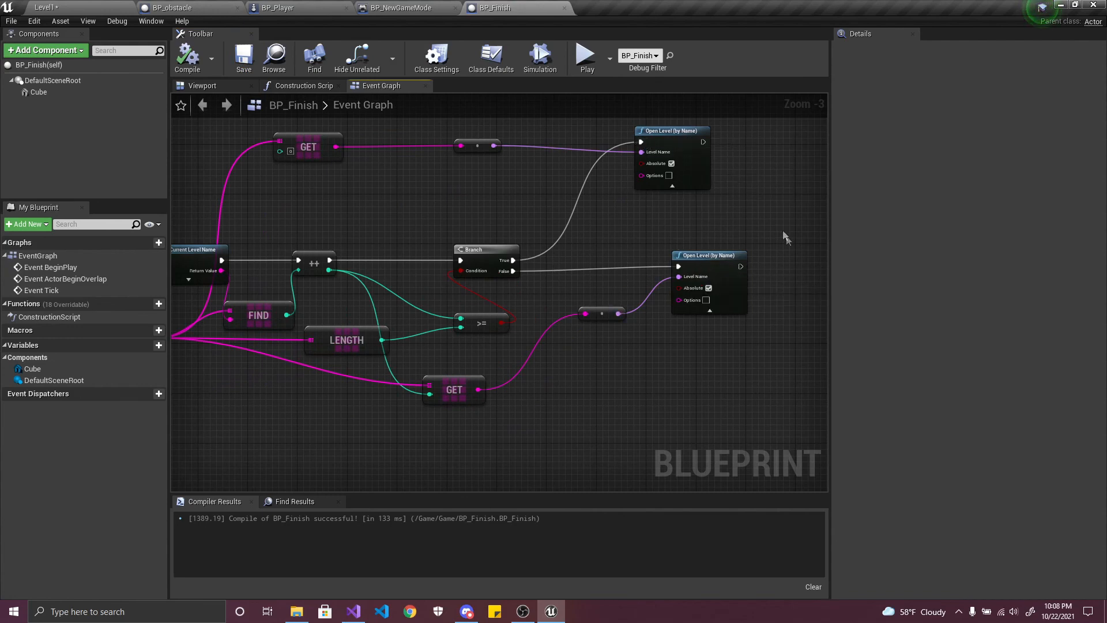
click(740, 284)
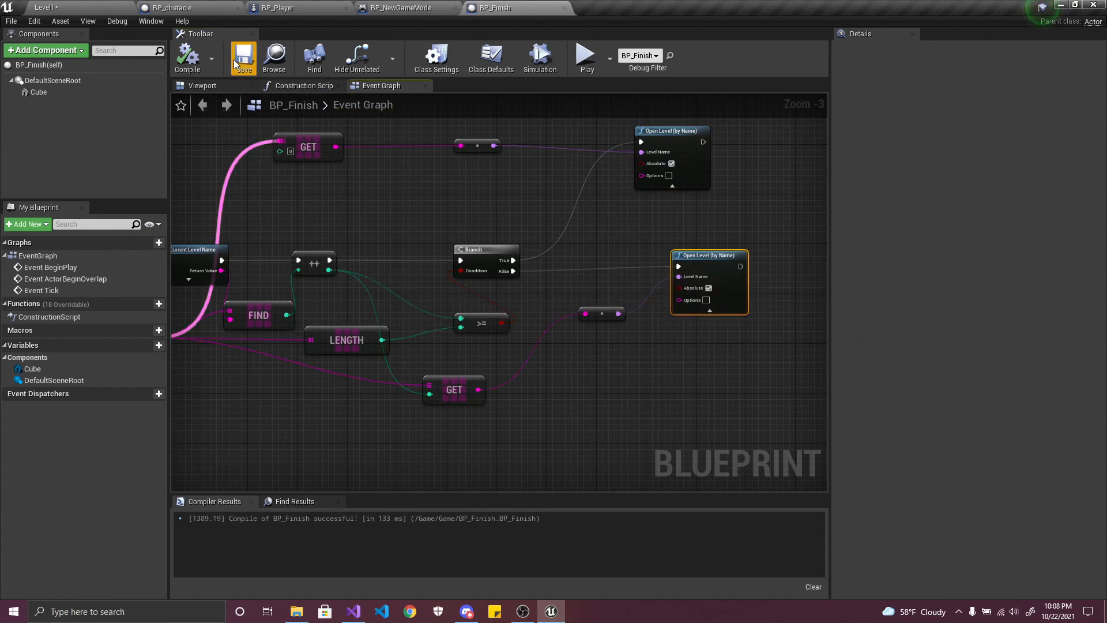
click(79, 9)
click(110, 465)
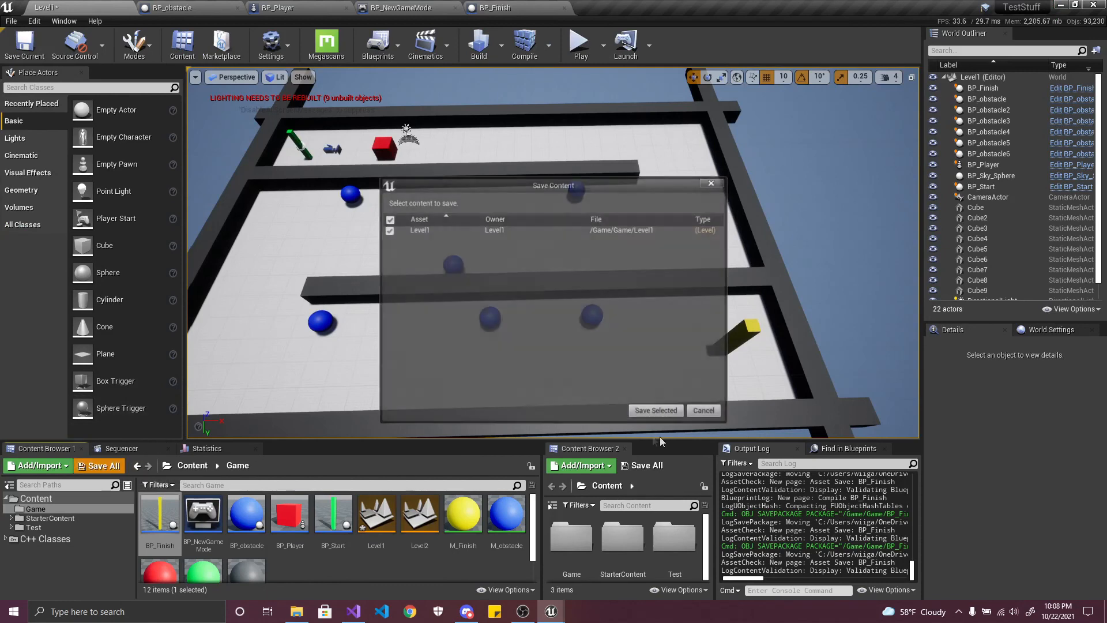
click(645, 412)
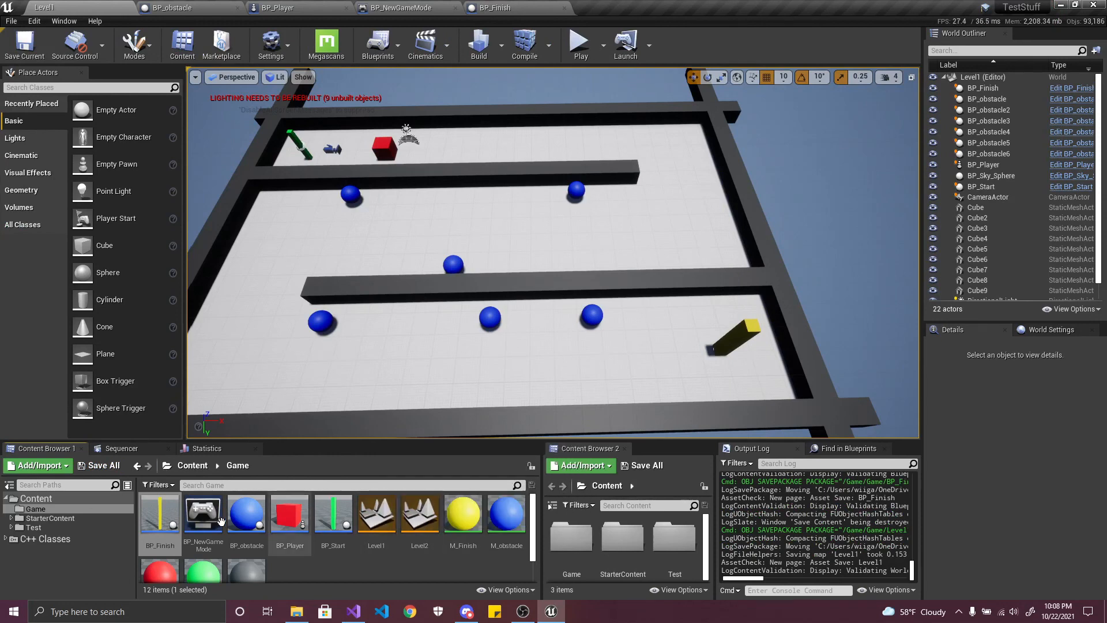
- Reopen BP_Finish's Event Graph to review the Branch and both Open Level nodes, and return to the level editor
double_click(168, 529)
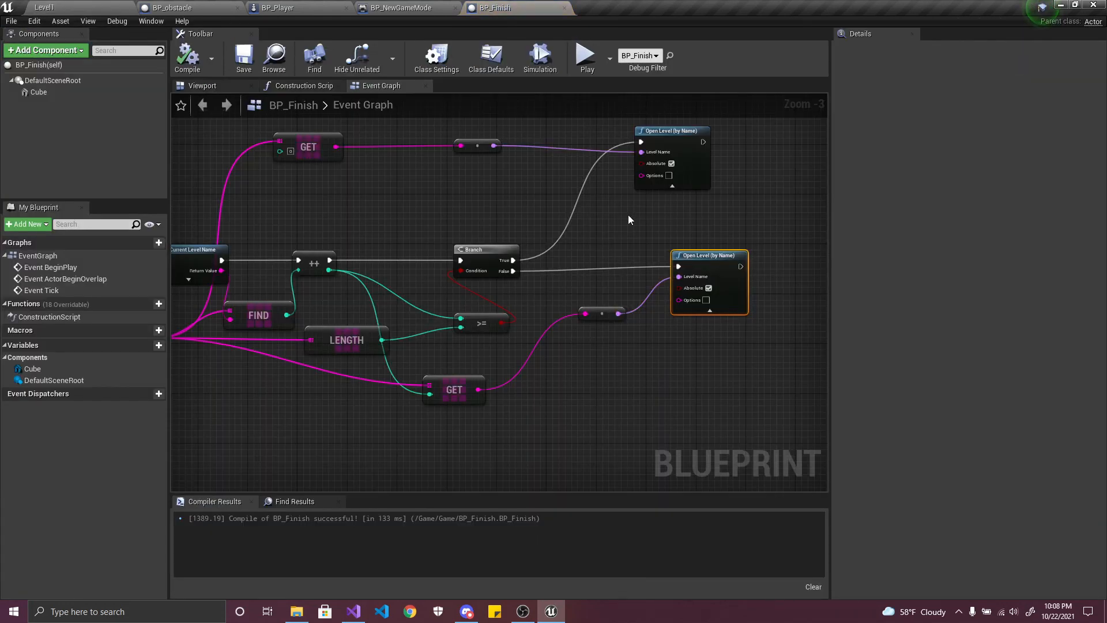
right_drag(629, 216, 568, 257)
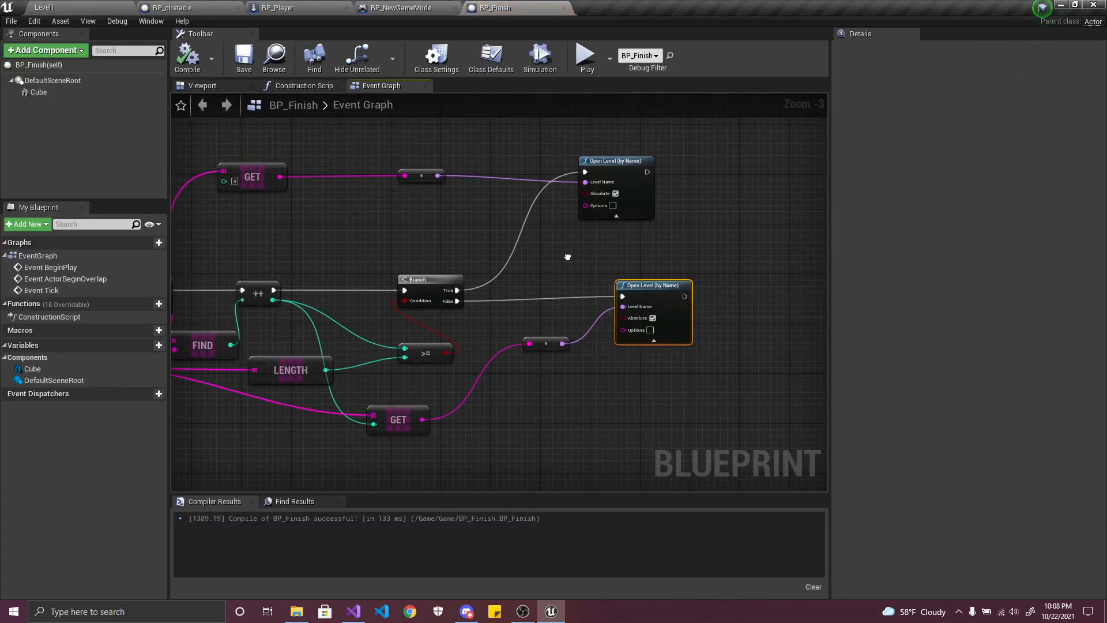
click(63, 8)
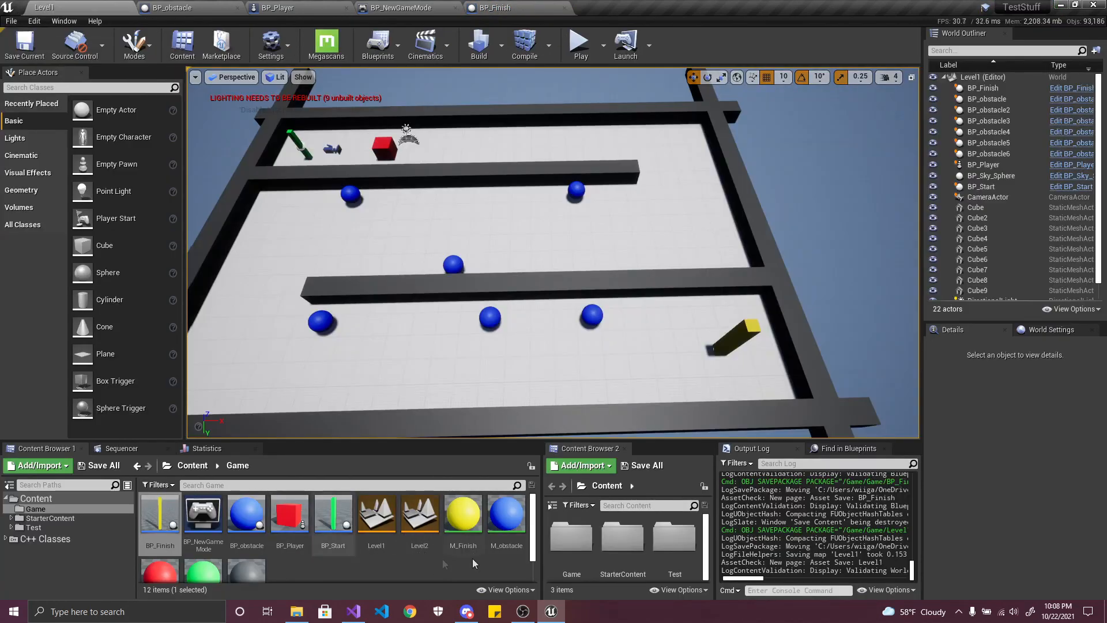
- Set Level1's World Override game mode class to BP_NewGameMode
click(391, 56)
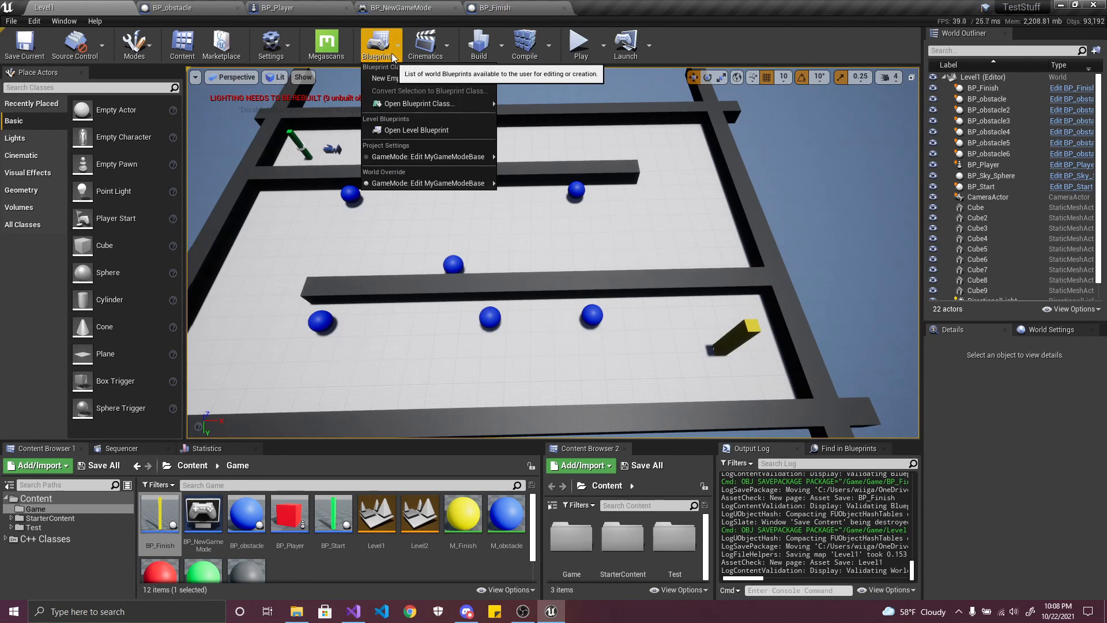
click(392, 53)
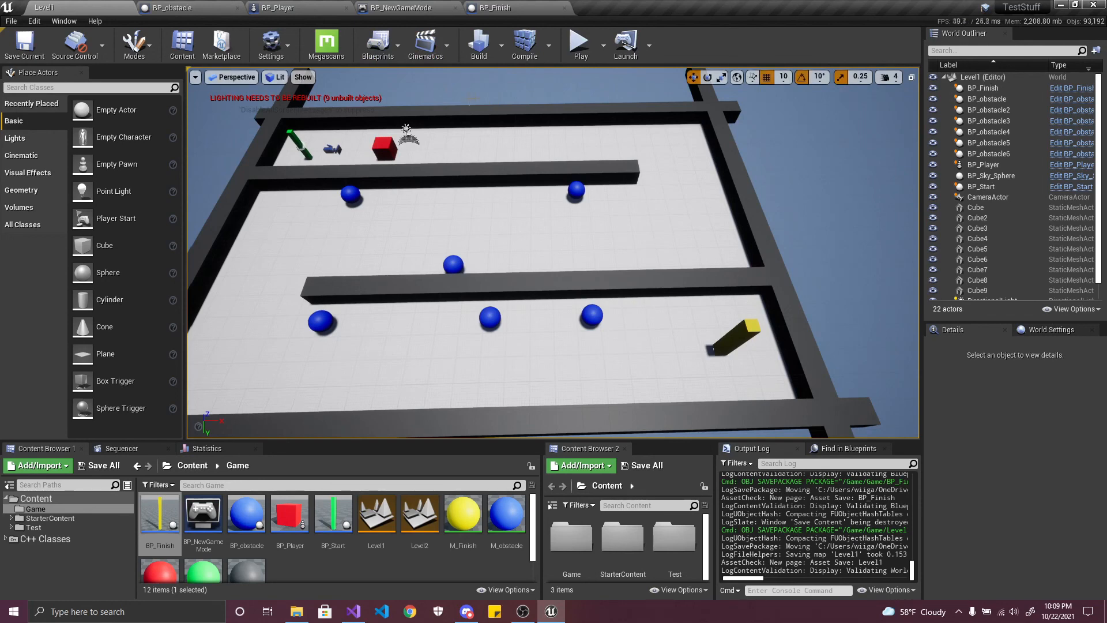
click(380, 51)
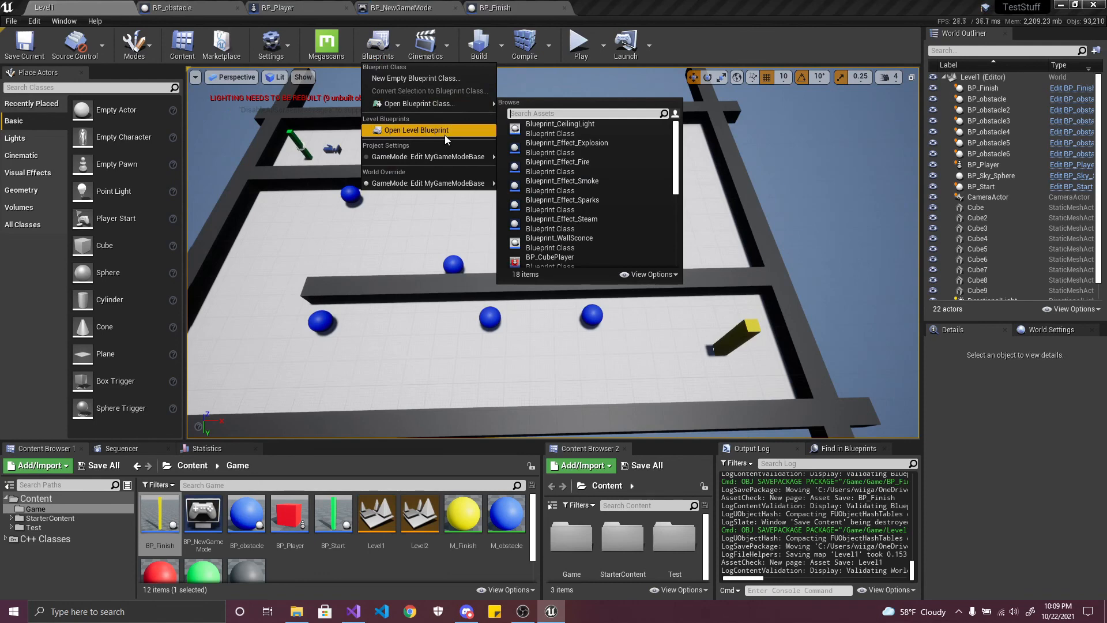
mouse_move(443, 104)
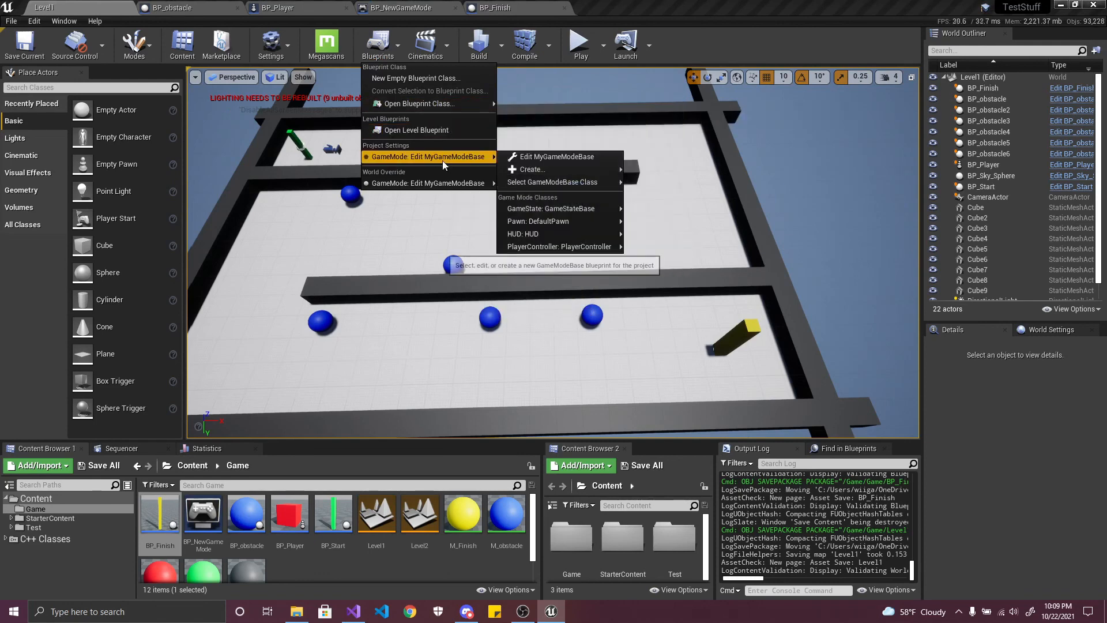
mouse_move(426, 182)
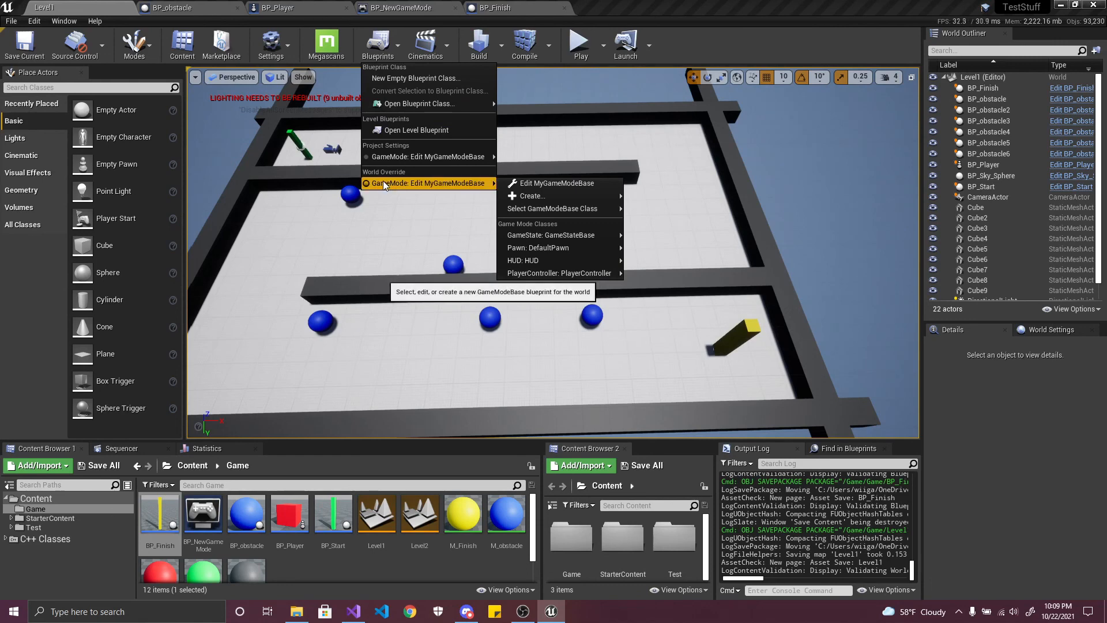
mouse_move(554, 209)
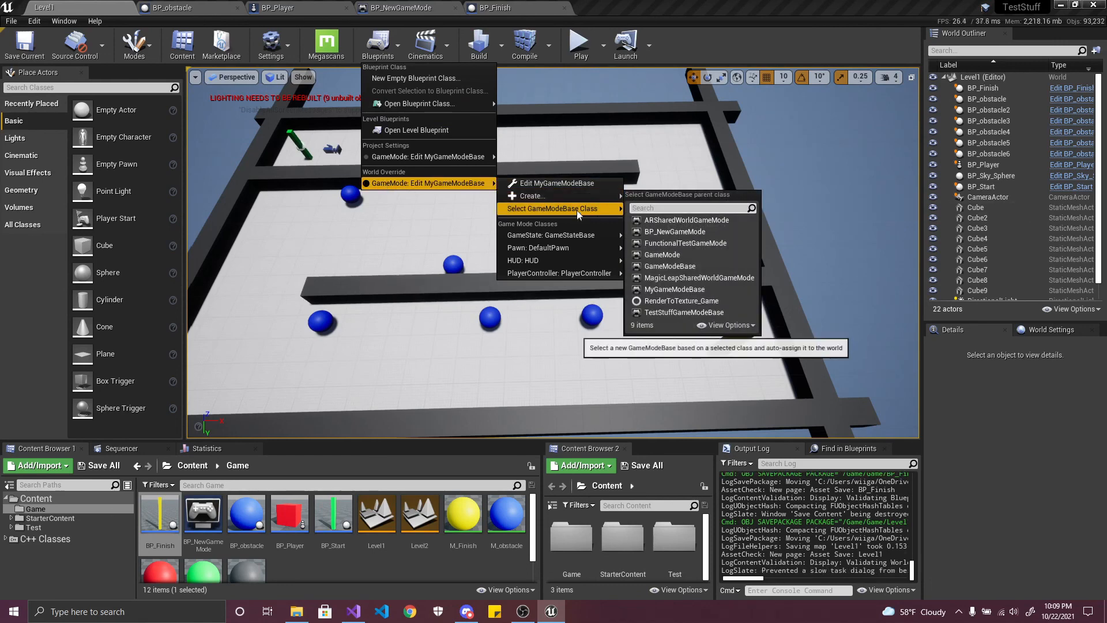
mouse_move(408, 162)
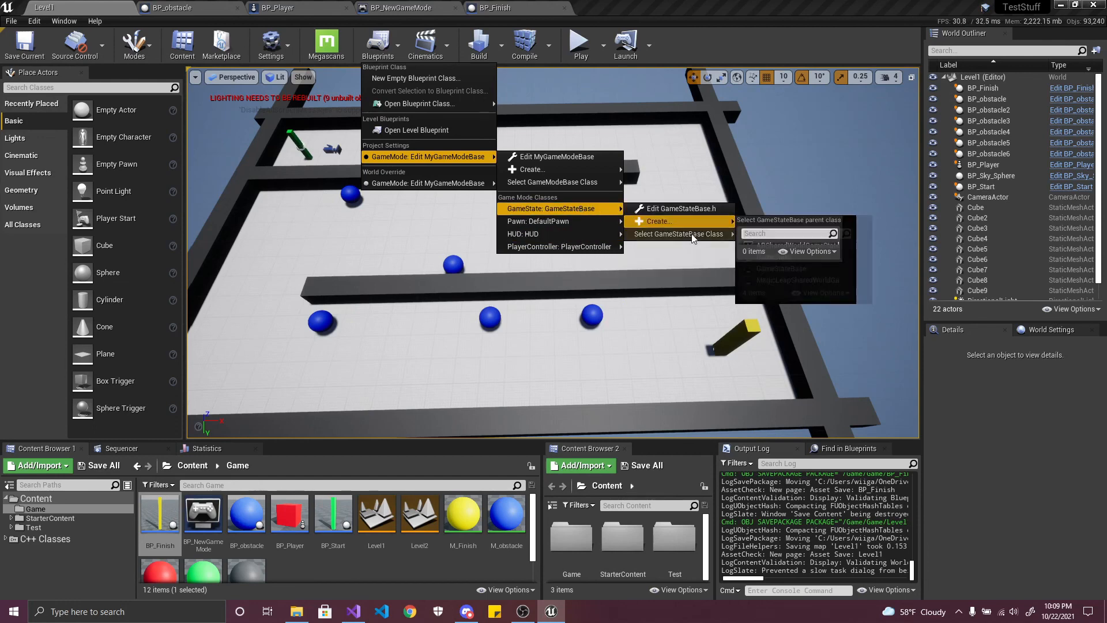
mouse_move(692, 238)
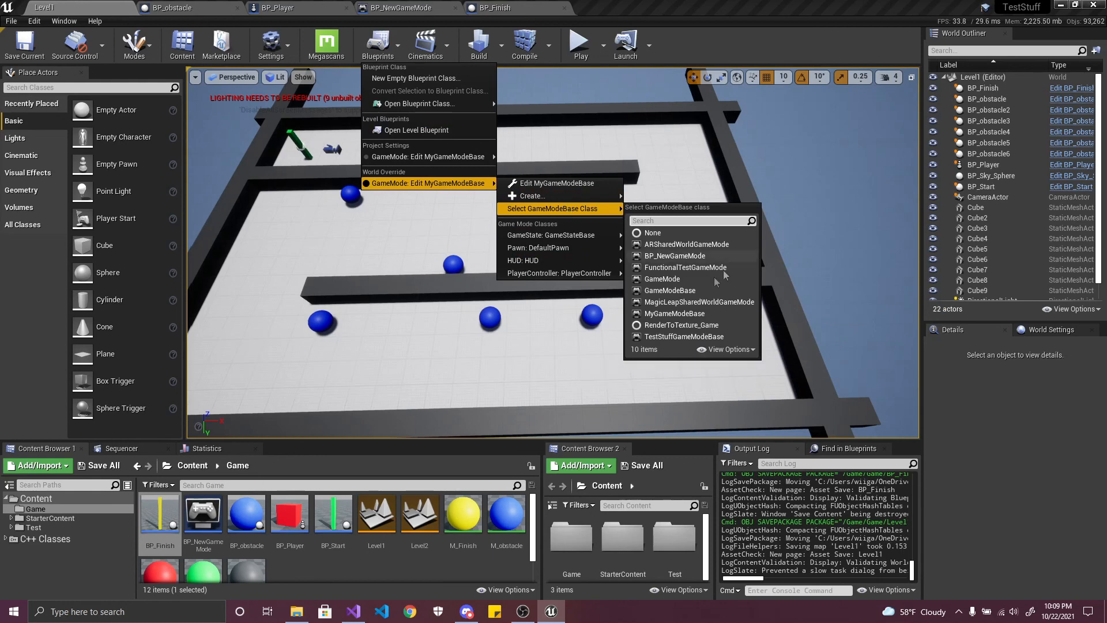
click(743, 256)
- Check Level1's World Override game mode and save the modified level
click(378, 44)
mouse_move(553, 181)
mouse_move(576, 208)
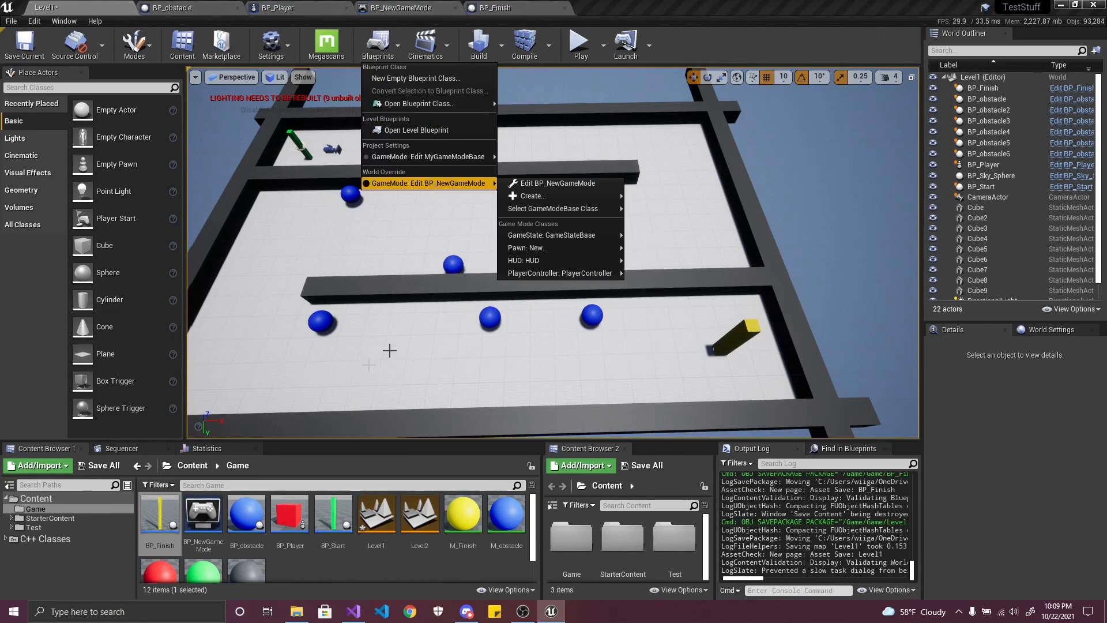
click(100, 466)
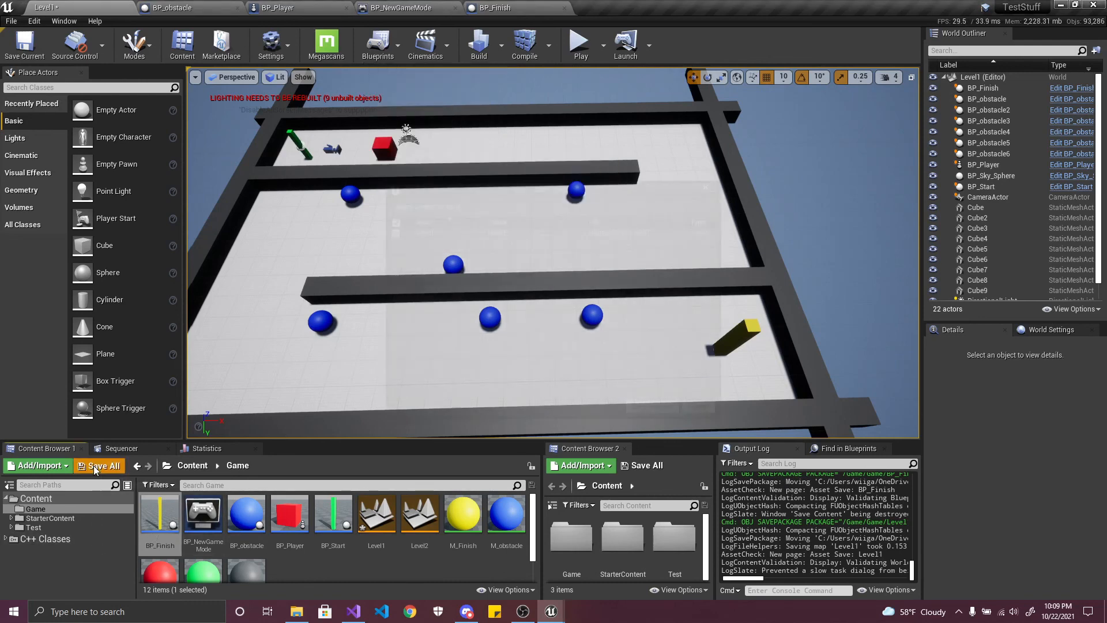
click(653, 409)
- Open Level2, set its World Override game mode class to BP_NewGameMode, and save the level
double_click(420, 513)
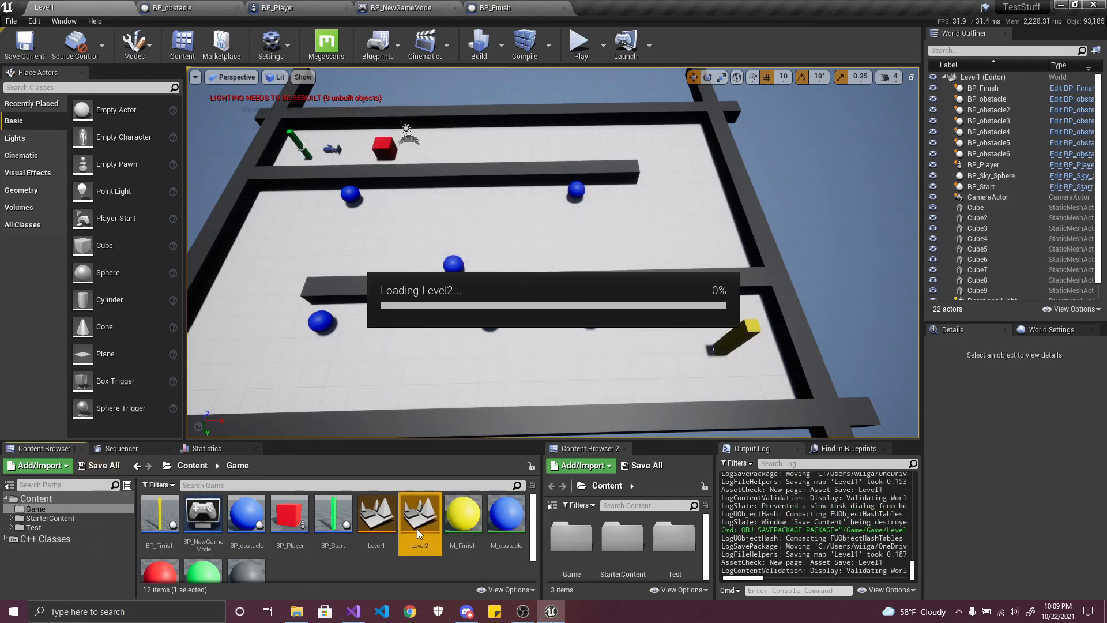
click(392, 47)
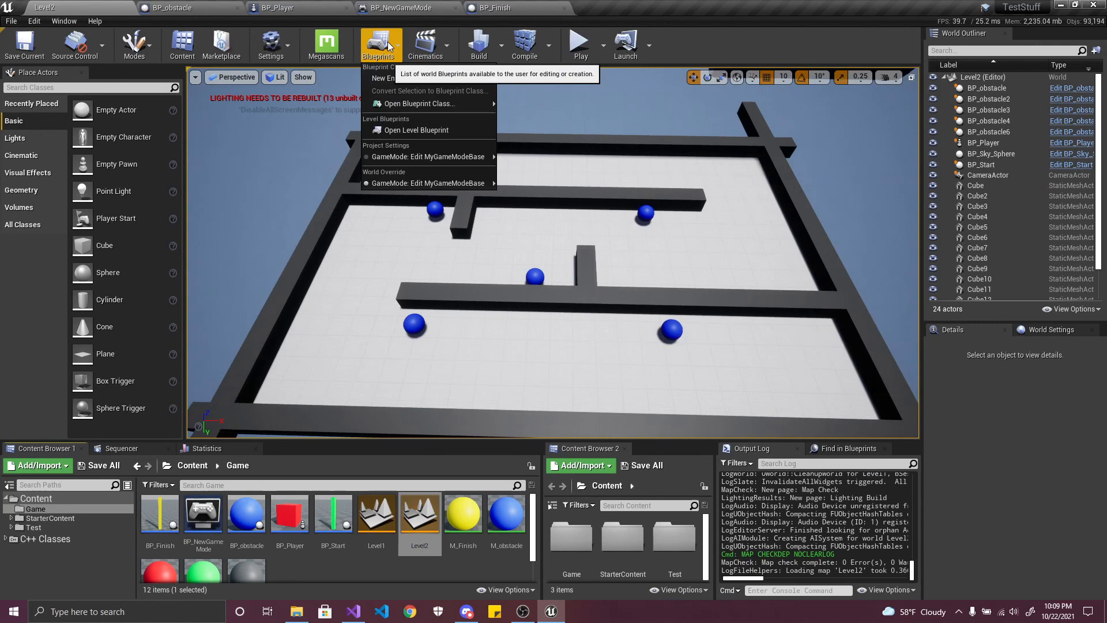
mouse_move(455, 183)
mouse_move(542, 206)
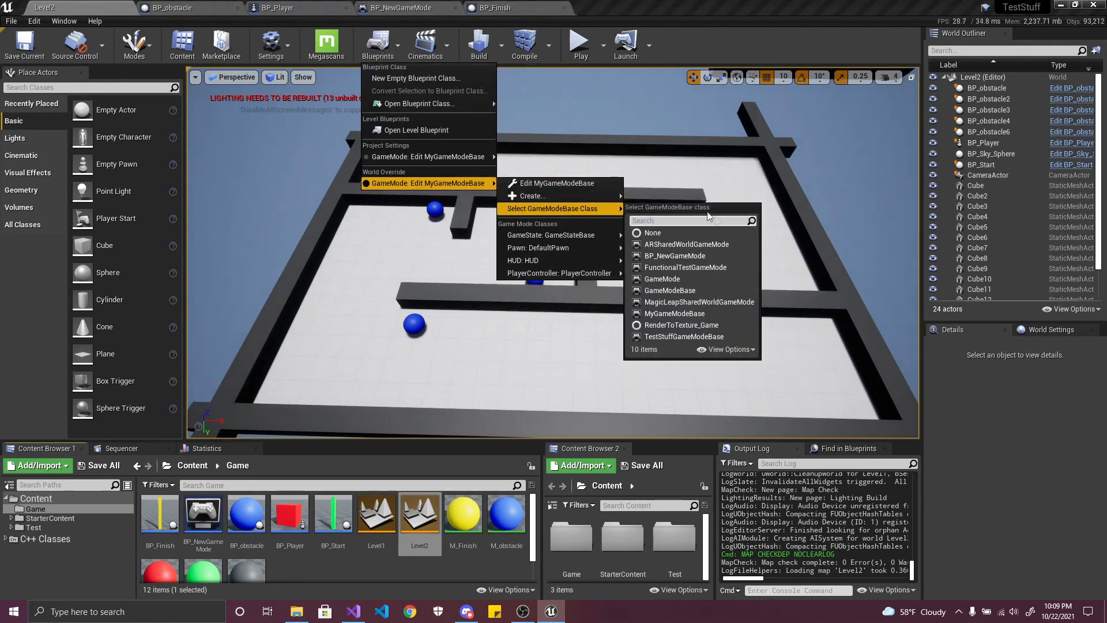
click(691, 256)
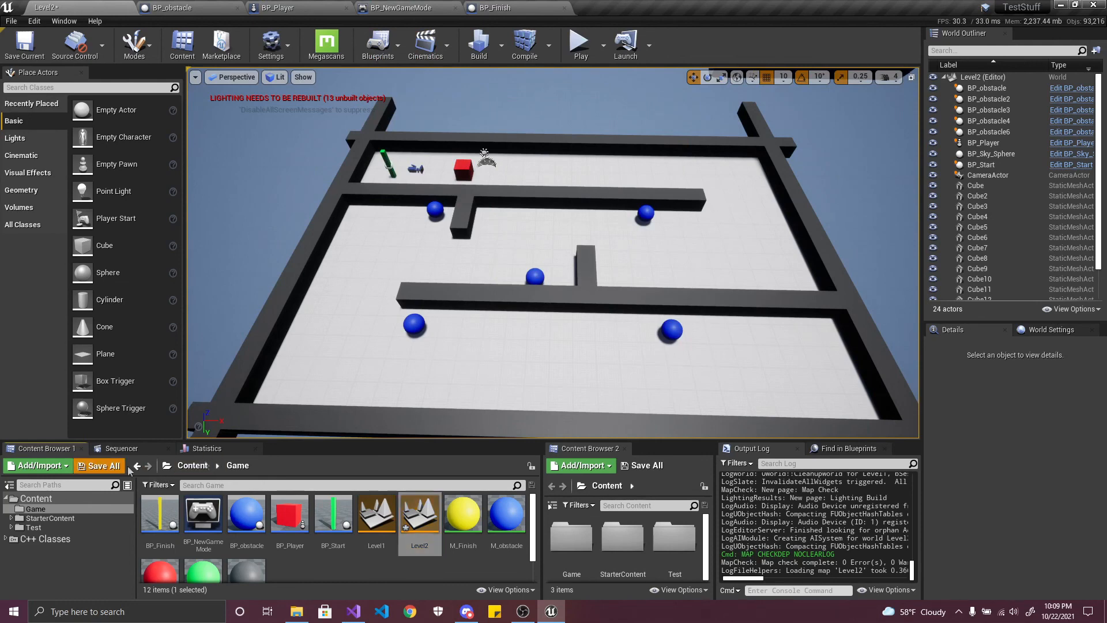
click(99, 465)
click(655, 410)
- Reopen Level1 and briefly play-test it with the overridden game mode
double_click(381, 517)
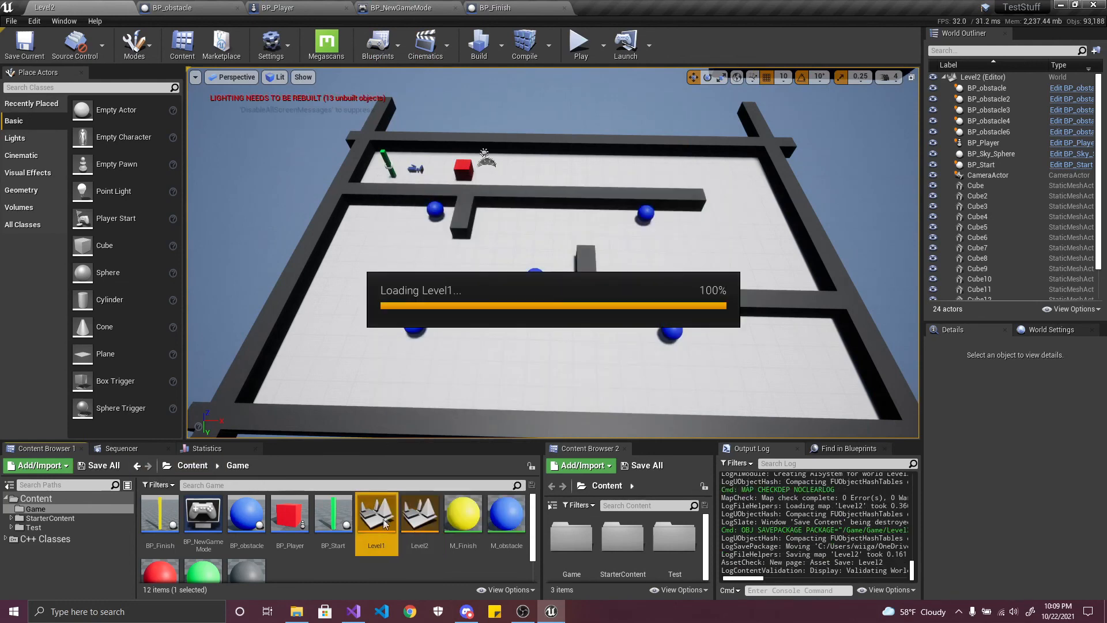
click(579, 45)
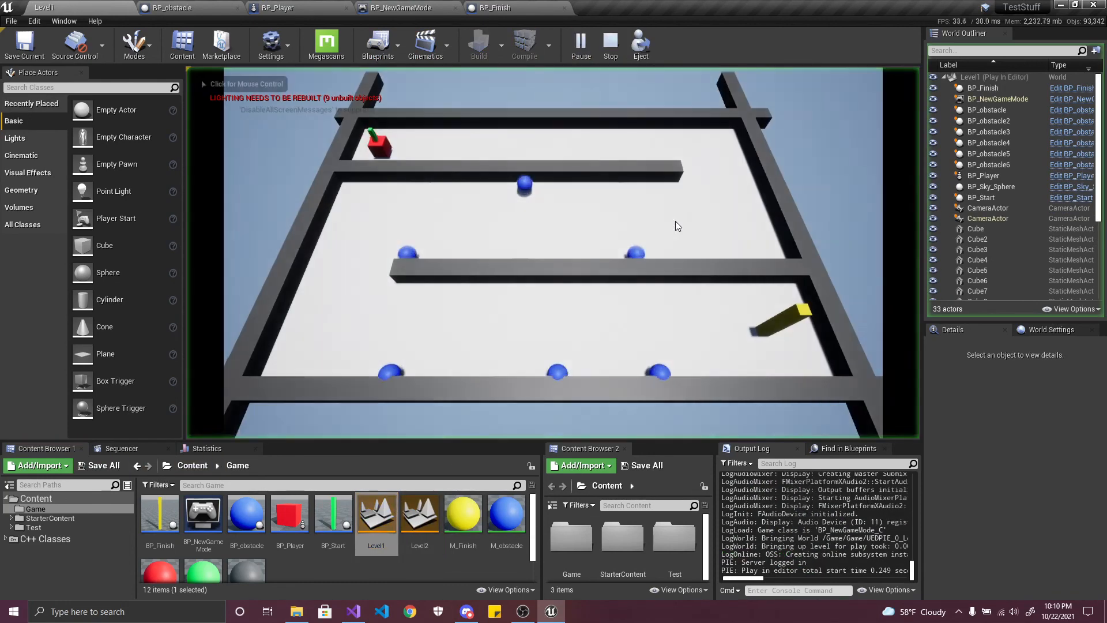
key(Escape)
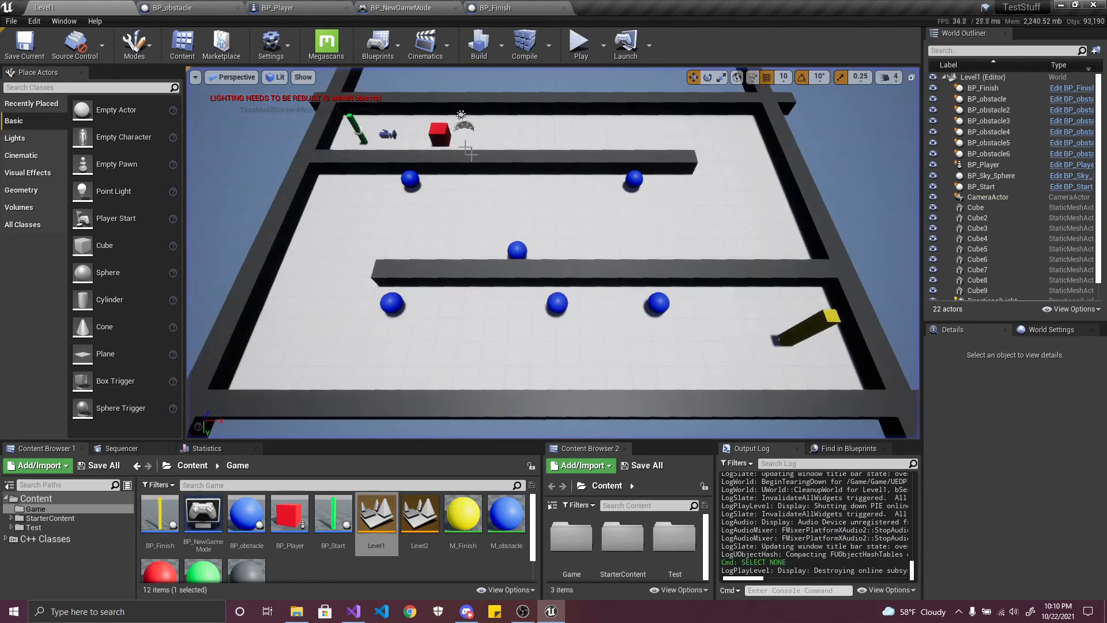
- Move BP_Player close to BP_Finish in Level1 and play-test its starting position
click(444, 130)
mouse_move(682, 339)
mouse_down()
mouse_move(709, 352)
mouse_move(698, 353)
mouse_up()
right_drag(666, 261, 669, 262)
key(d)
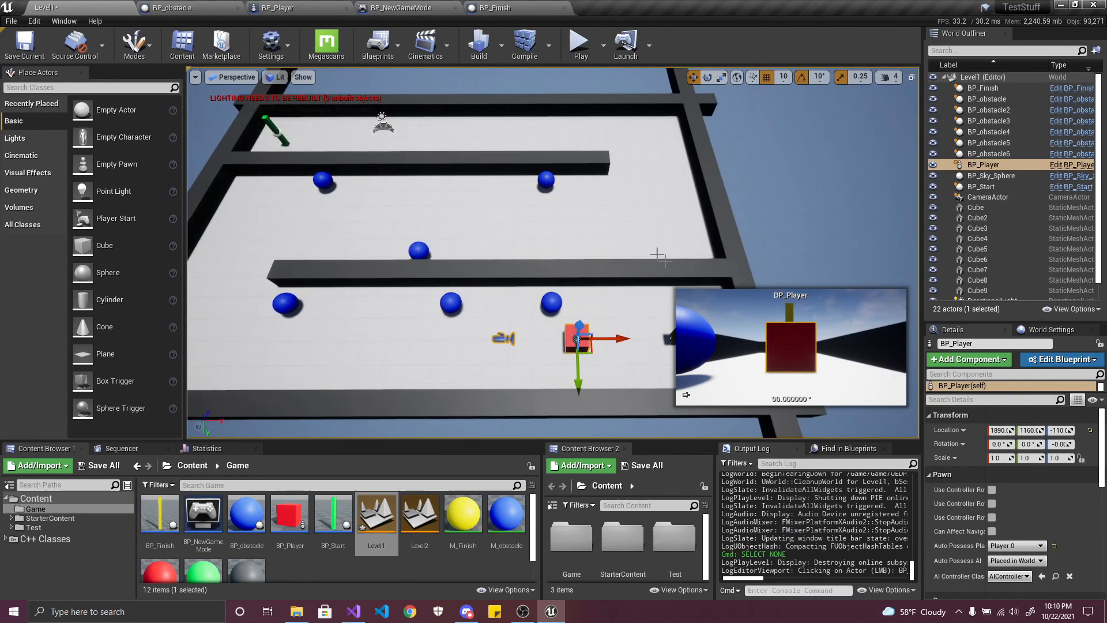
drag(615, 339, 625, 339)
click(579, 45)
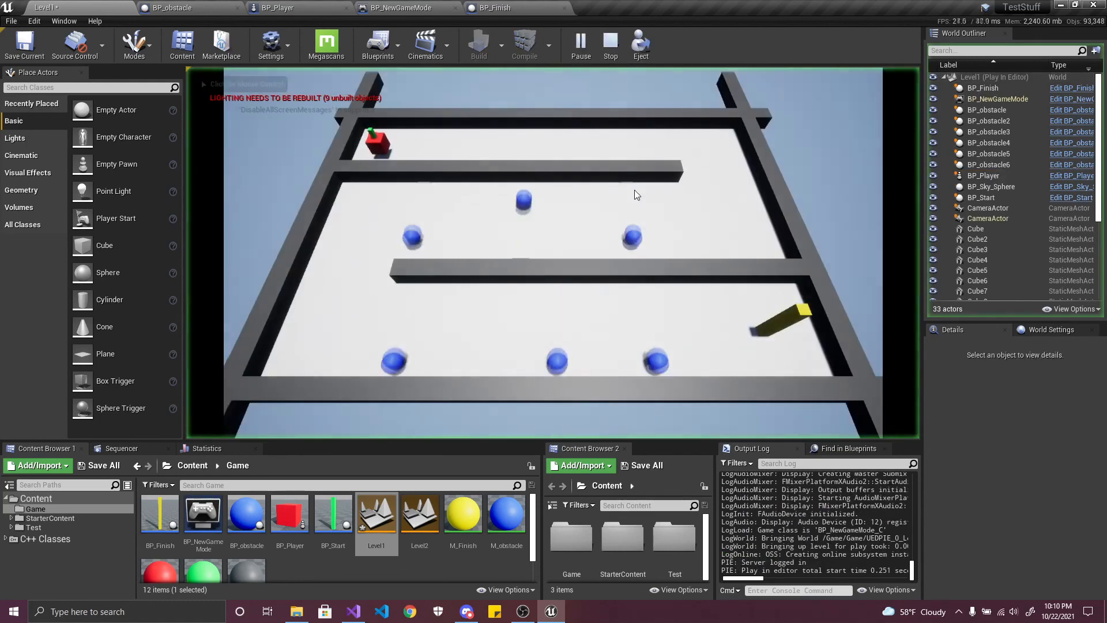
key(Escape)
- Move BP_Start beside BP_Finish at about X 2030, Y 1160, and return BP_Player to the upper corridor at about X 360, Y -140
click(356, 133)
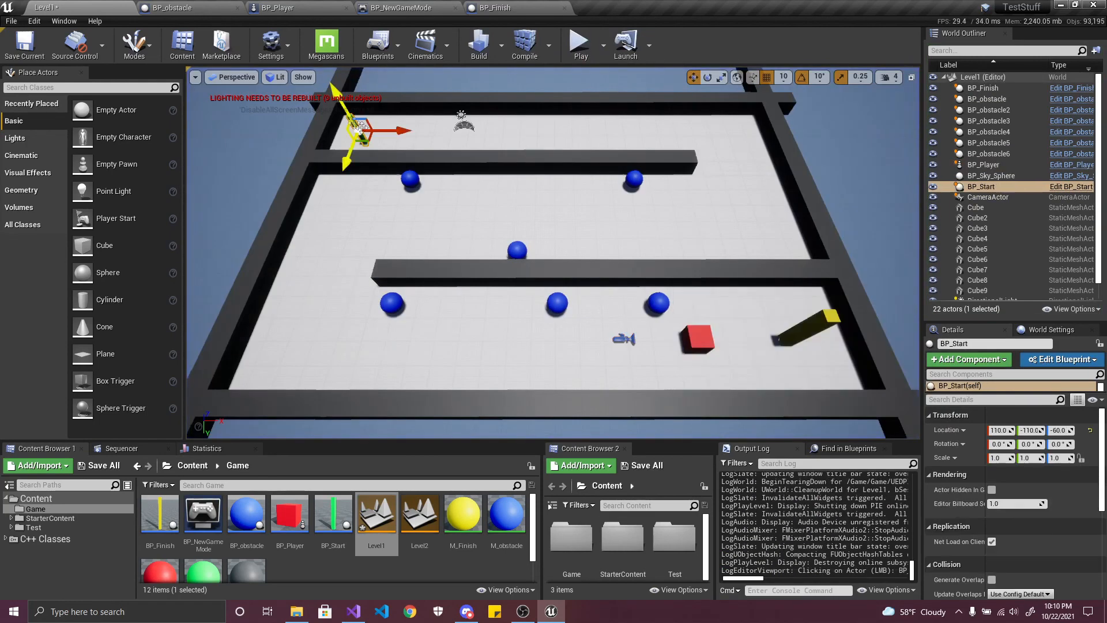
drag(365, 144, 771, 379)
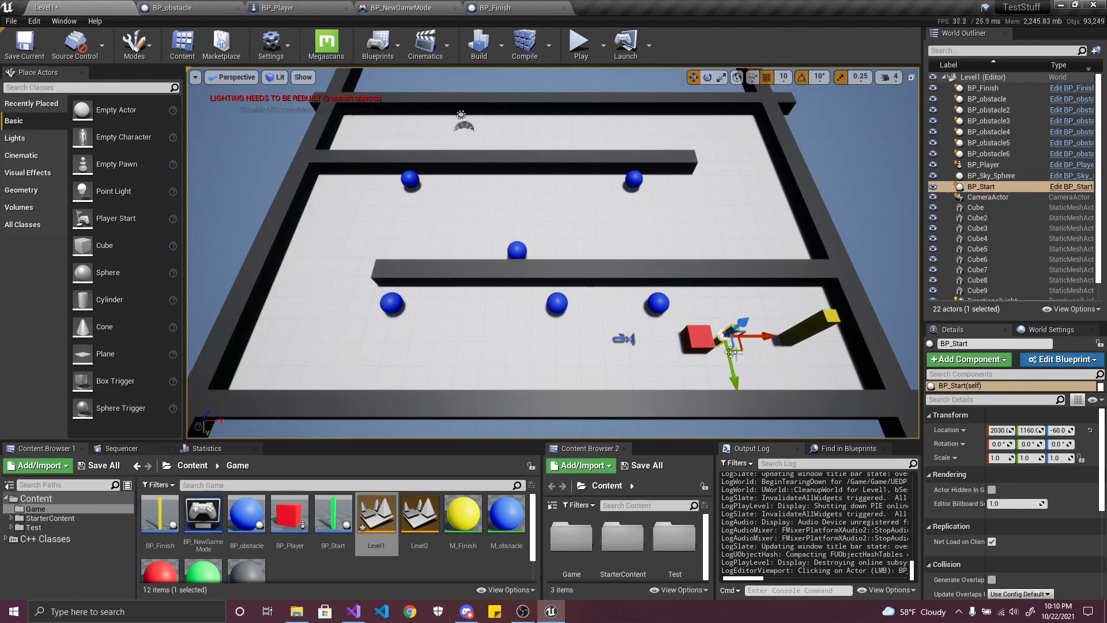
click(705, 340)
right_drag(664, 294, 701, 294)
drag(598, 346, 327, 143)
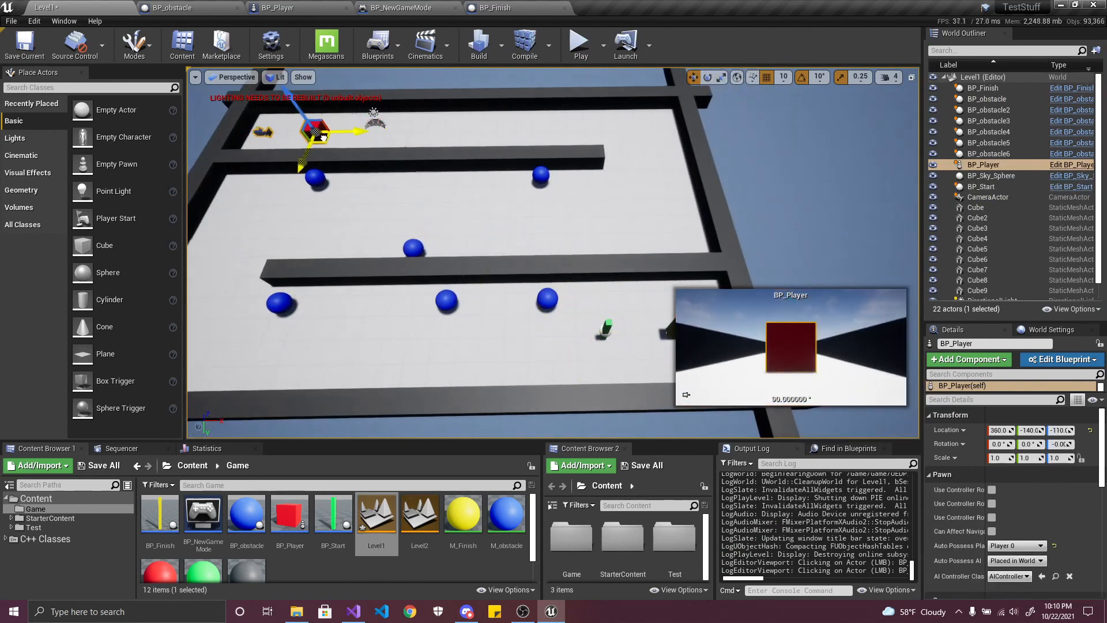
- Play-test Level1 by moving the player from the relocated start into BP_Finish
click(576, 46)
key(d)
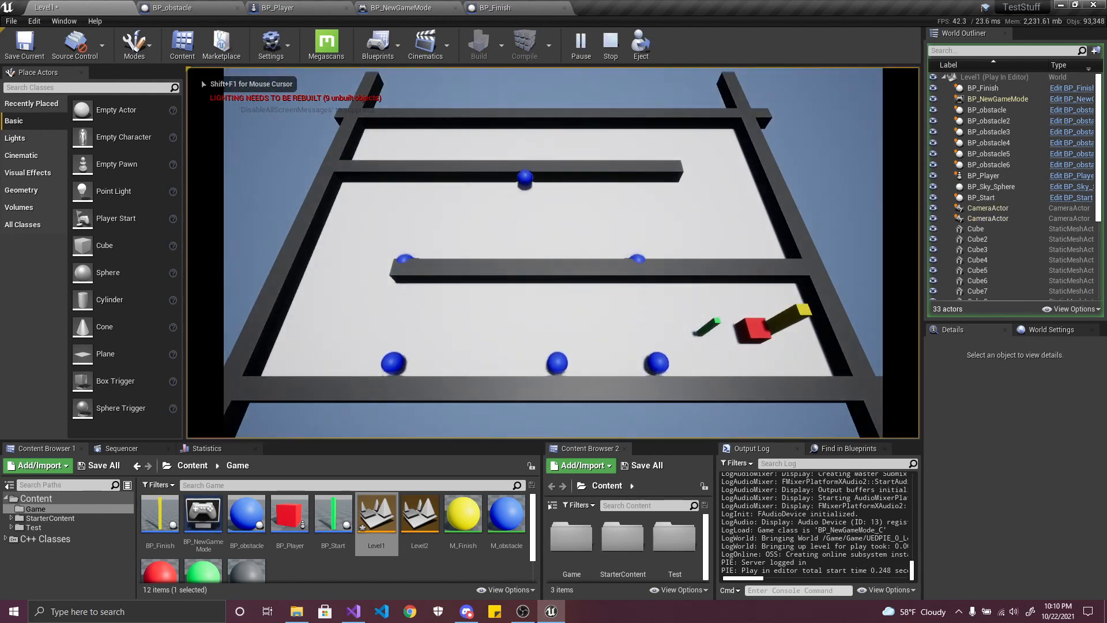
key(Escape)
- Set the Collision Presets of BP_Finish's Cube to OverlapAll, and compile and save the blueprint
click(284, 8)
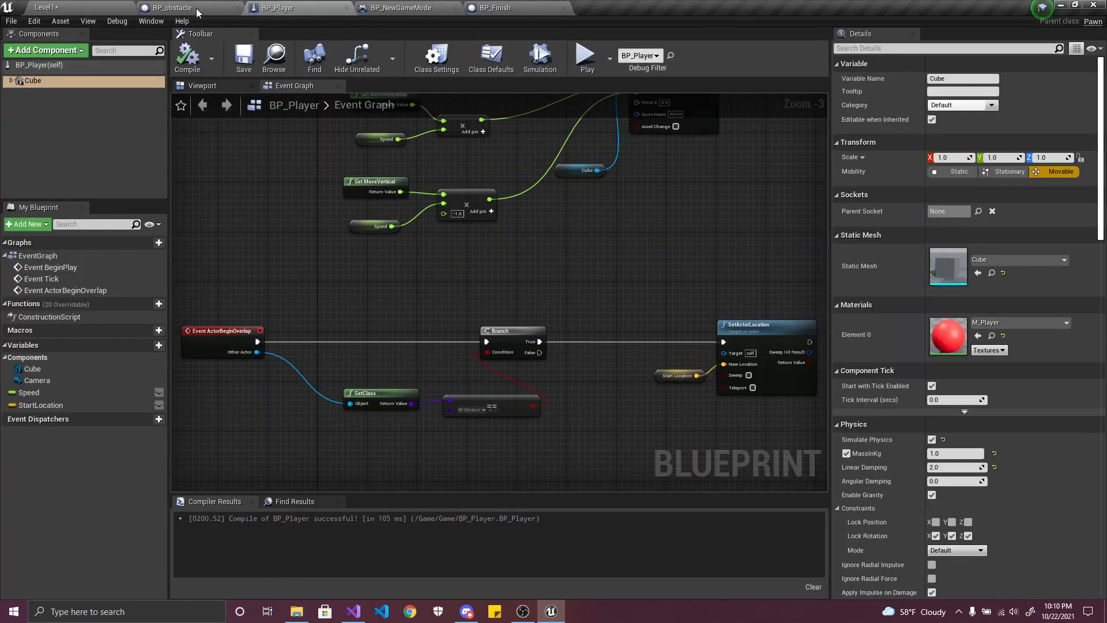
click(495, 7)
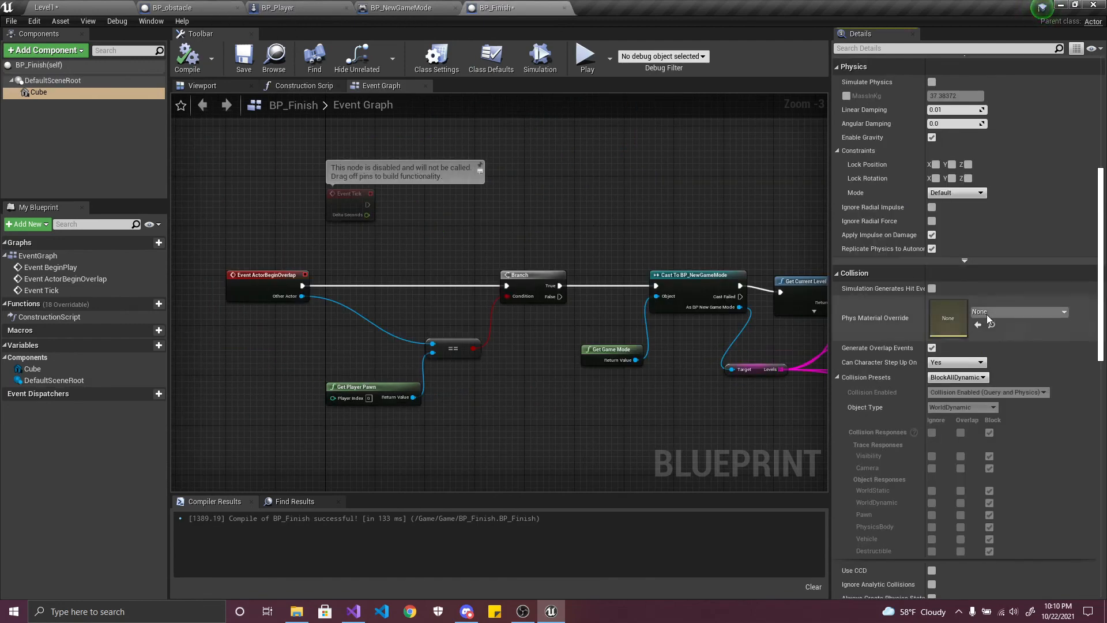
click(956, 378)
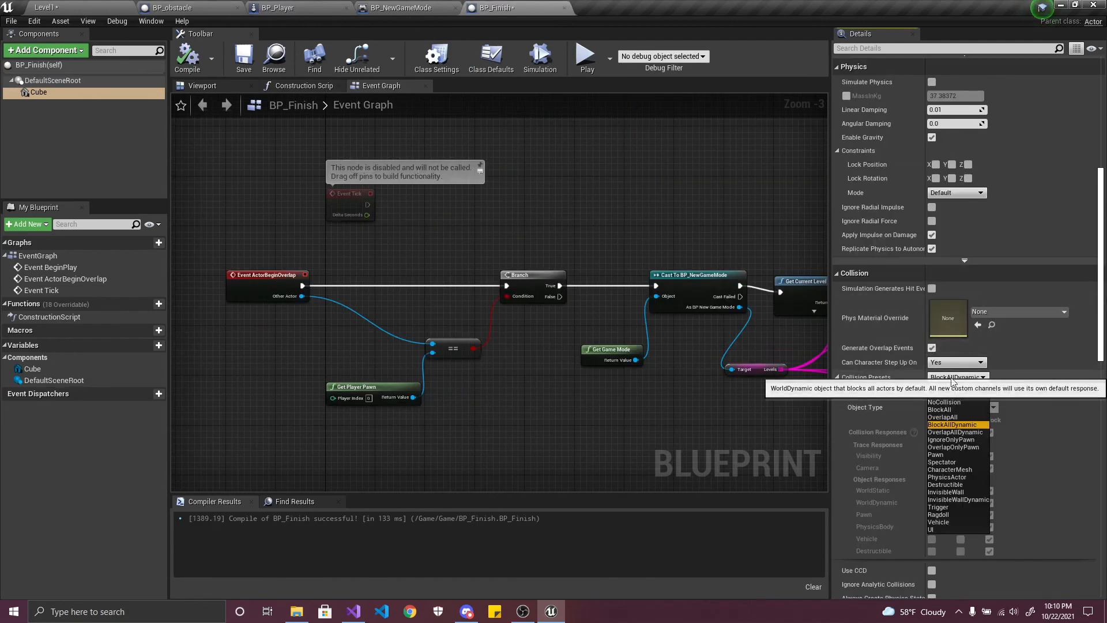
click(955, 423)
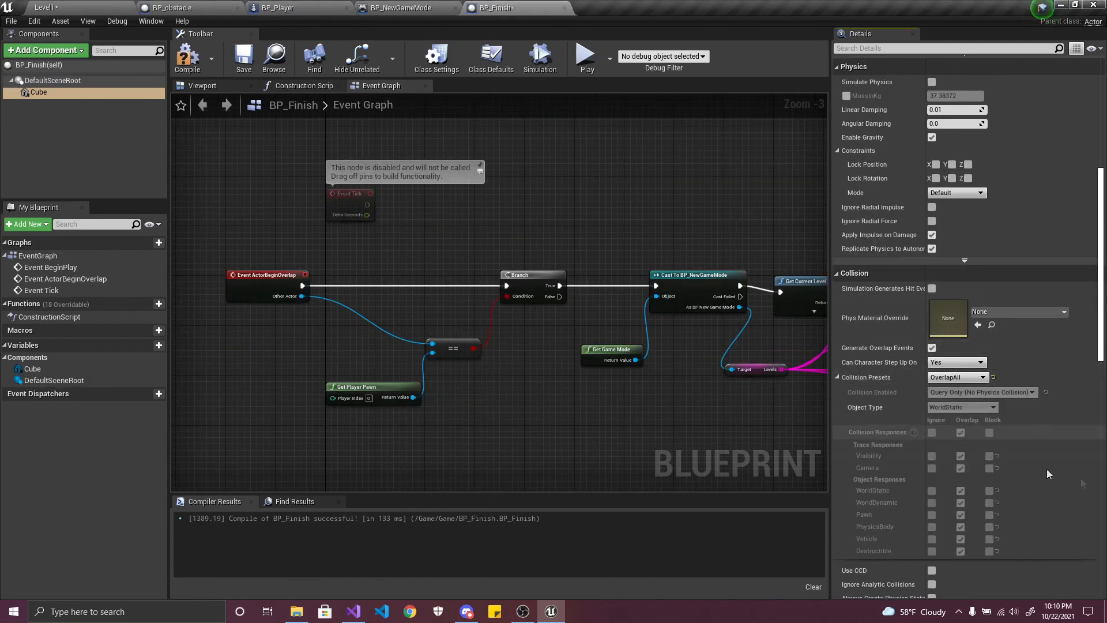
click(187, 57)
click(242, 58)
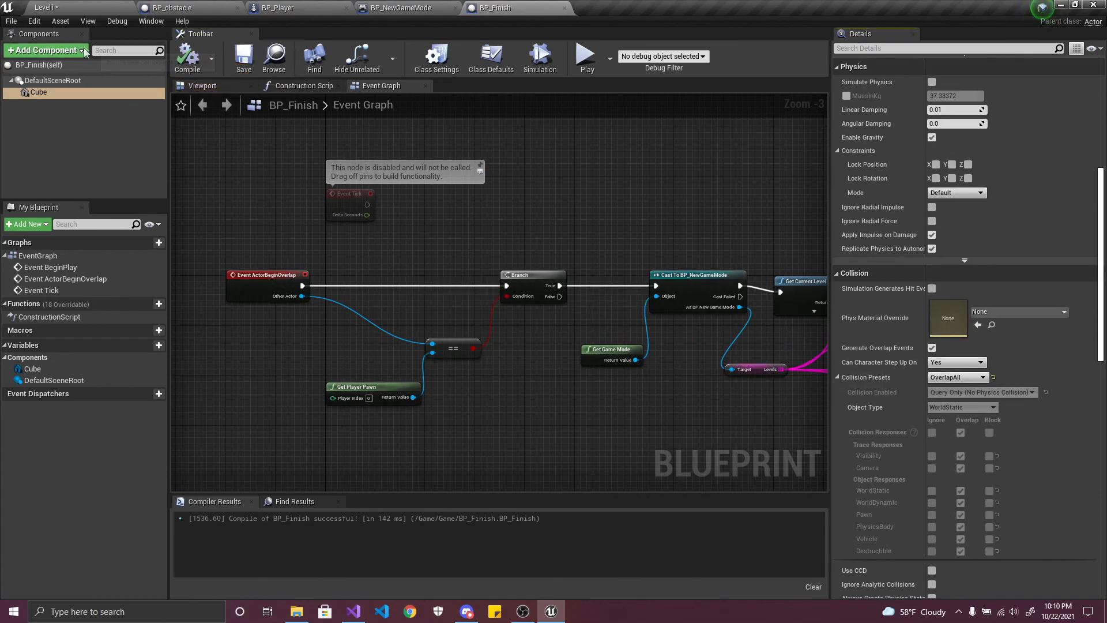
- Play-test Level1 by moving the player into the overlapping finish to trigger the level change
click(73, 8)
click(583, 46)
click(645, 217)
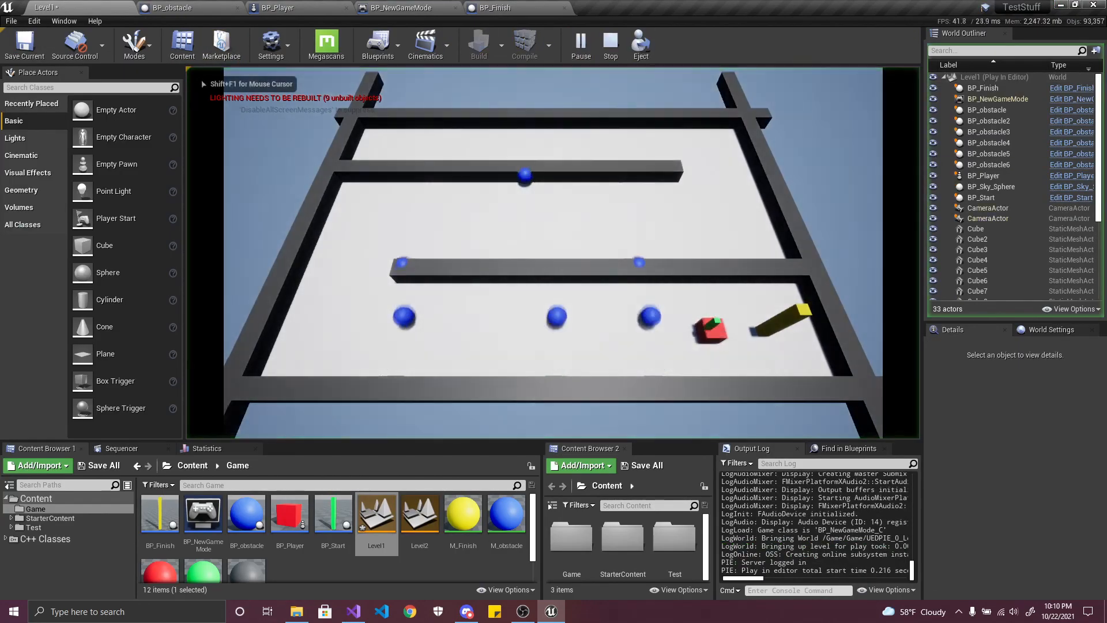
key(d)
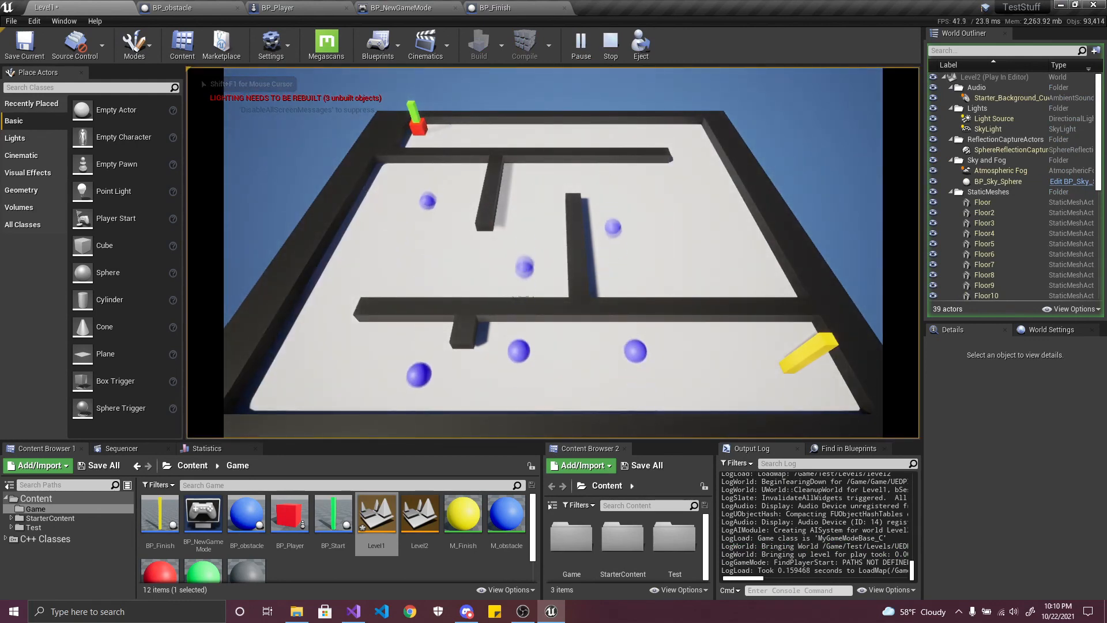
key(Escape)
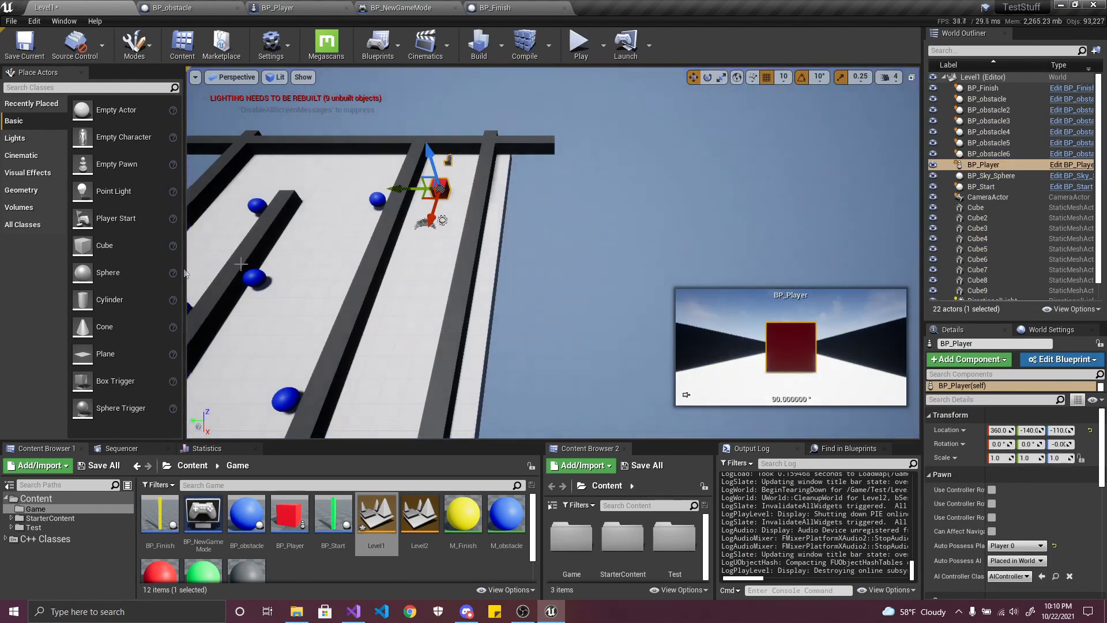
- Save all modified content including Level1, then review the Cube's collision preset options in BP_Finish and save the blueprint
click(98, 466)
click(657, 411)
double_click(160, 513)
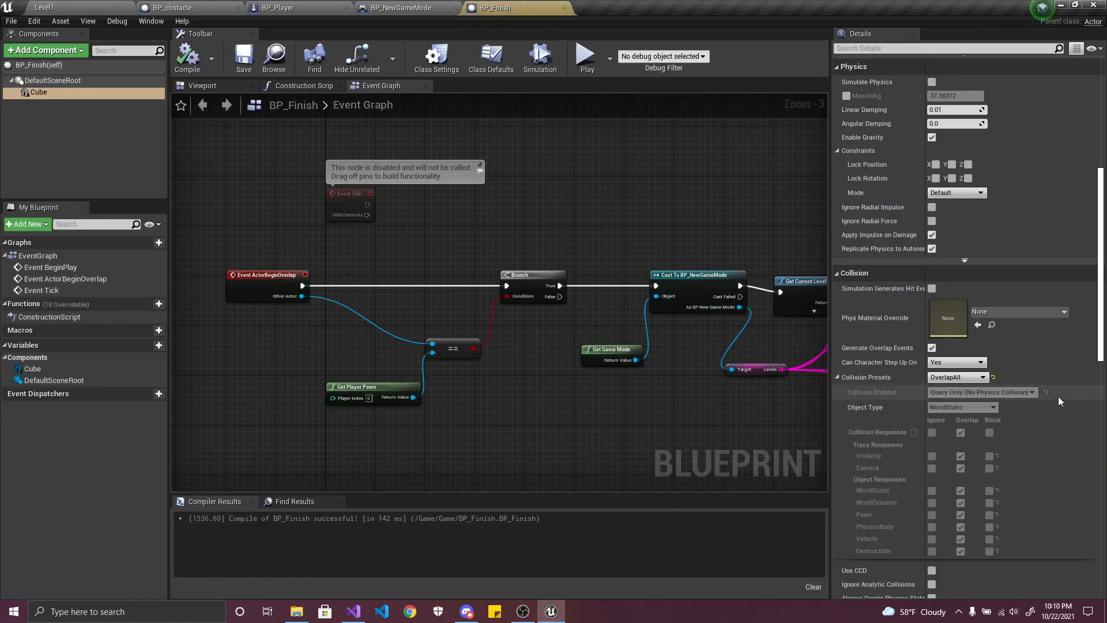
click(954, 377)
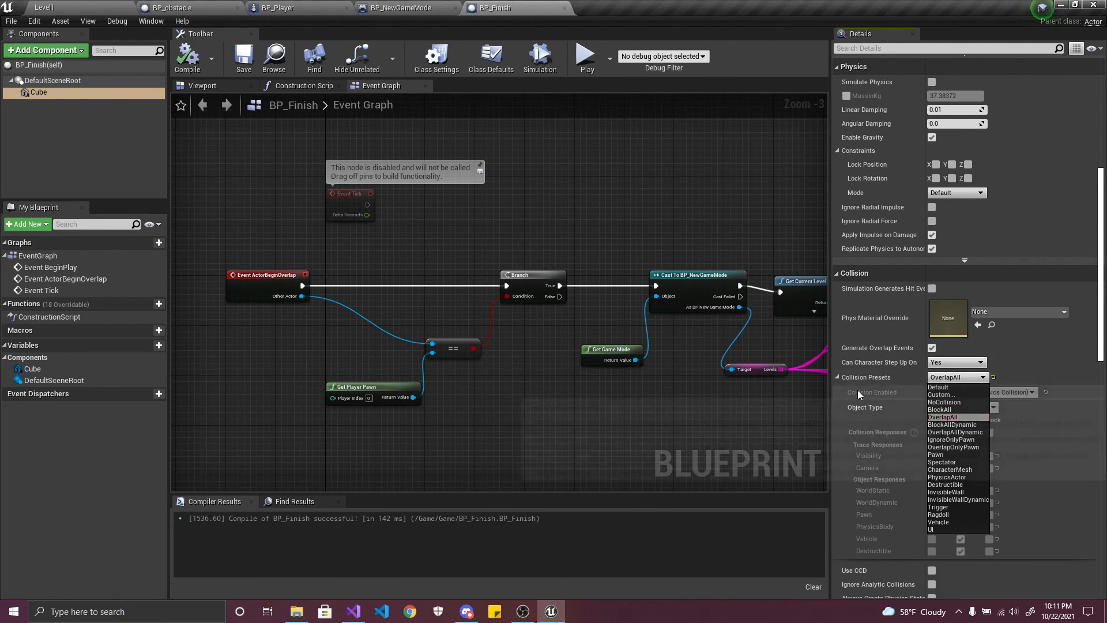
click(253, 52)
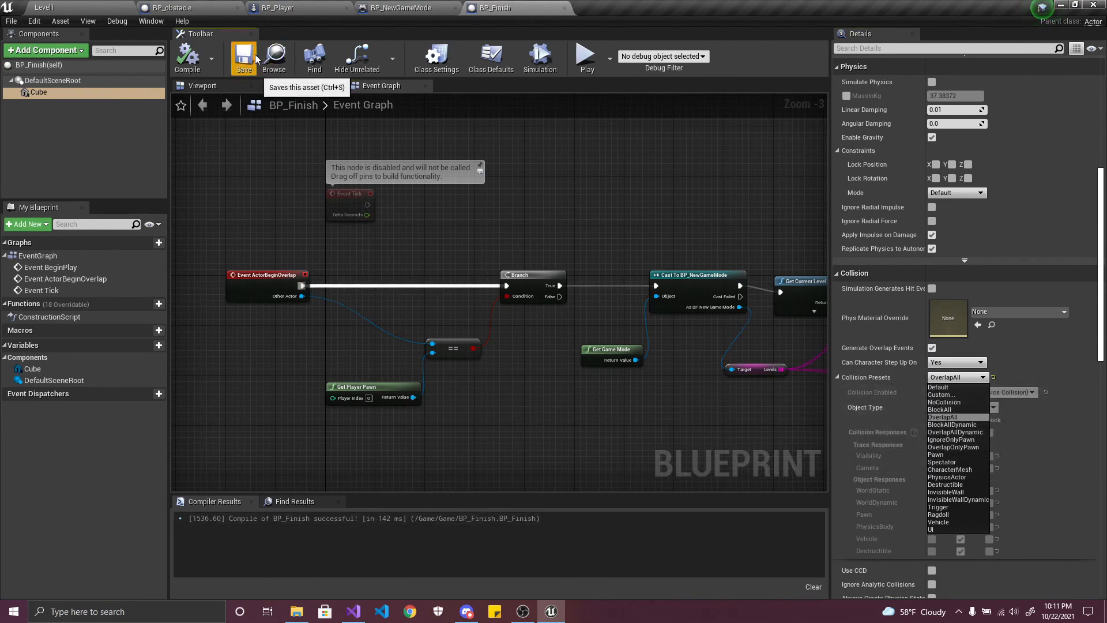
- Play-test Level1 again, moving the player through the finish and onward in the newly opened level
click(61, 8)
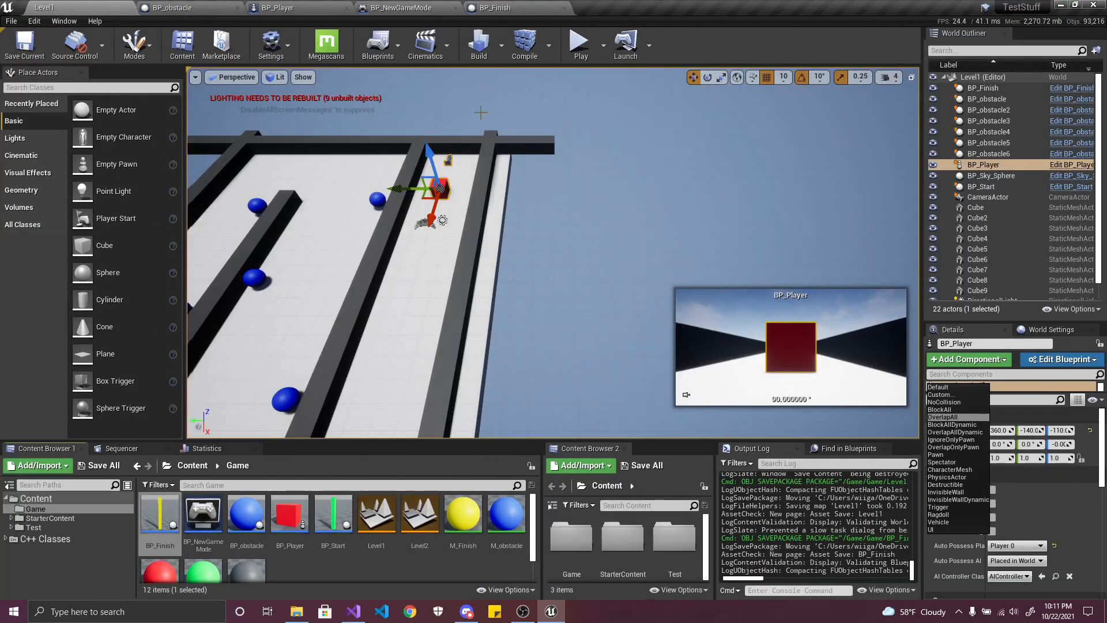
click(568, 54)
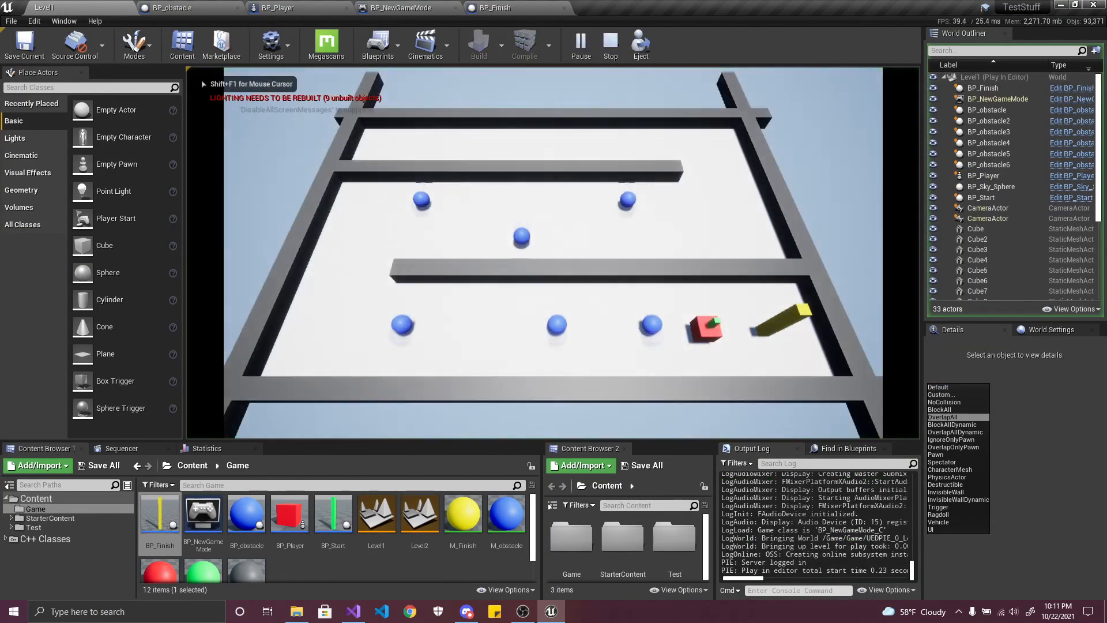
key(d)
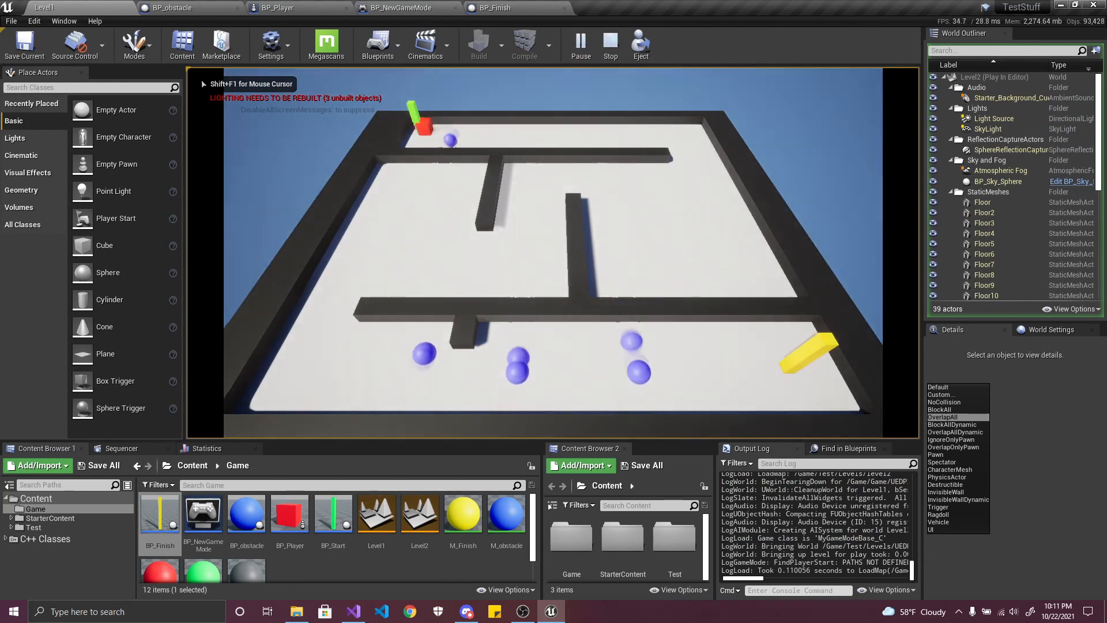
key(d)
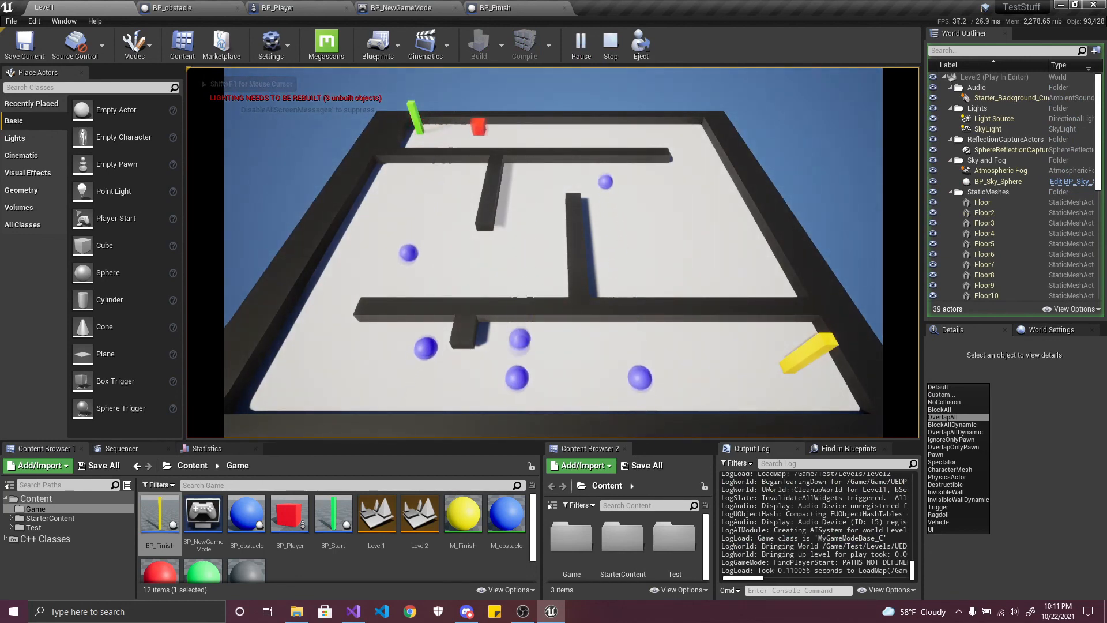